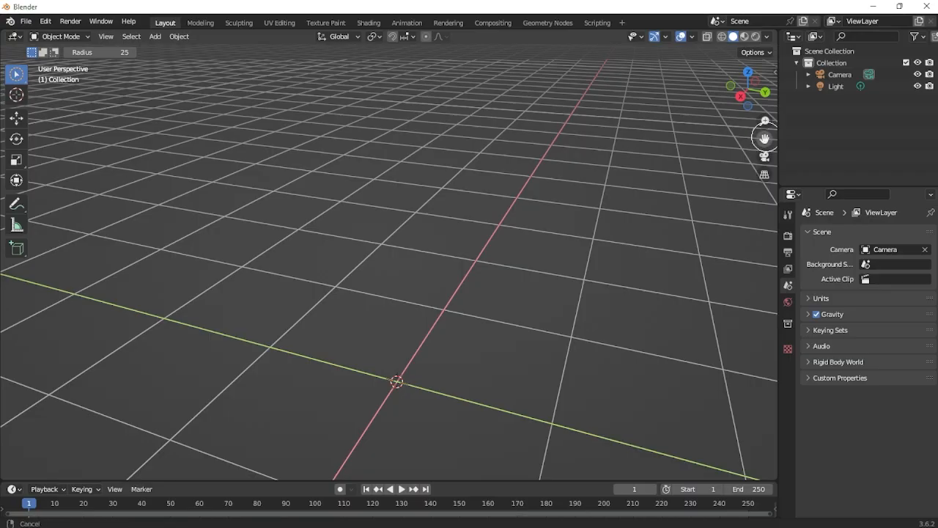
pyautogui.moveTo(764, 138); pyautogui.dragTo(773, 111)
pyautogui.press('w')
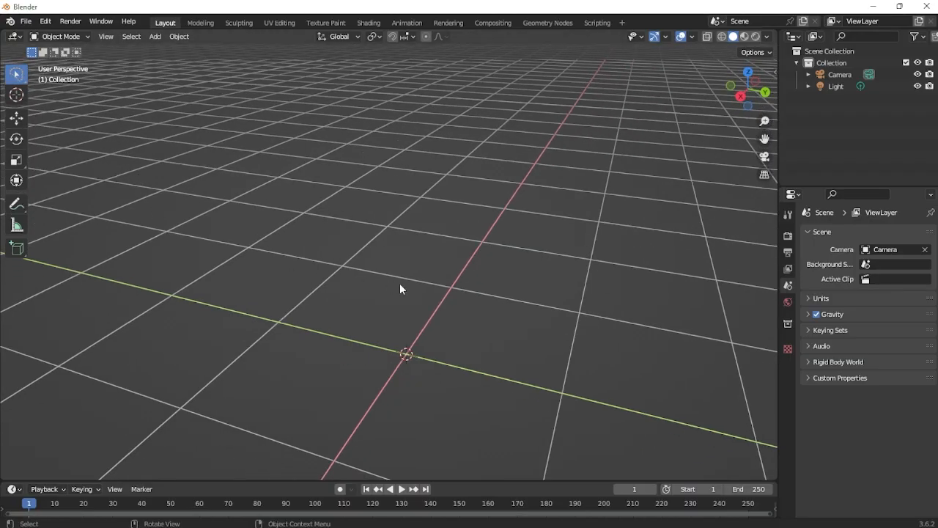
pyautogui.moveTo(400, 284)
pyautogui.mouseDown(button='middle')
pyautogui.moveTo(383, 270)
pyautogui.moveTo(387, 291)
pyautogui.mouseUp(button='middle')
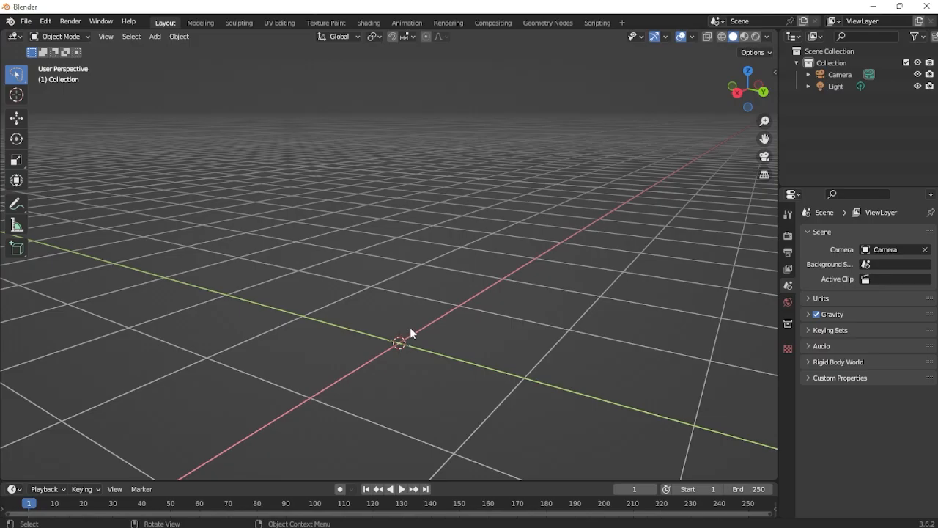
pyautogui.moveTo(392, 323); pyautogui.dragTo(418, 339, button='middle')
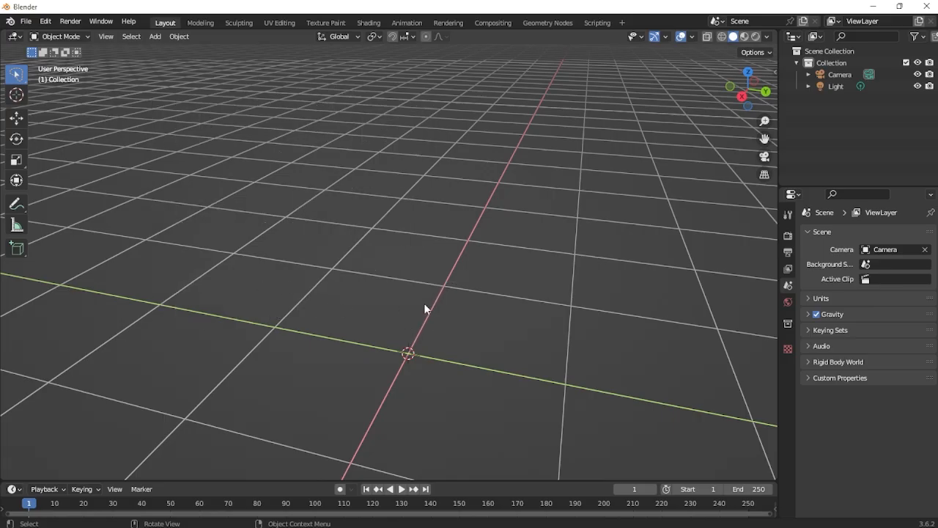
# Add a mesh cylinder at the world origin.
pyautogui.click(154, 38)
pyautogui.moveTo(170, 50)
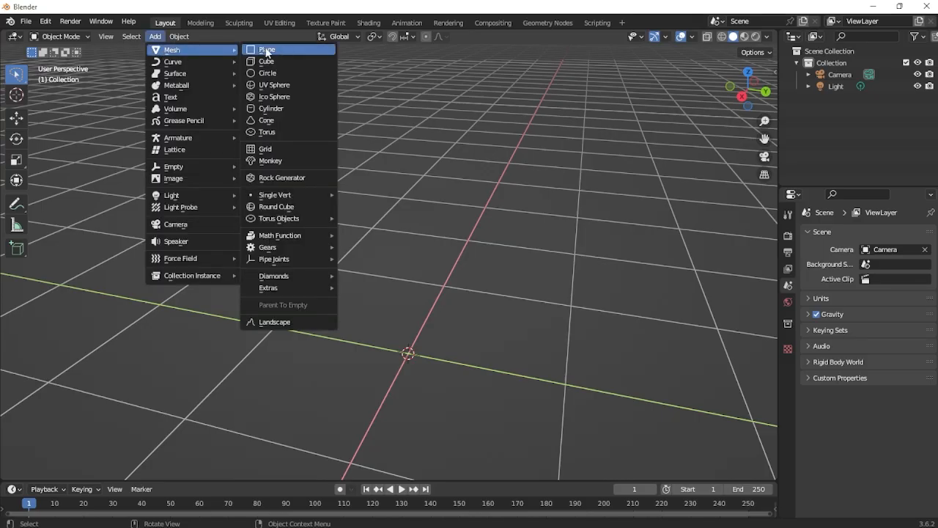
pyautogui.click(269, 108)
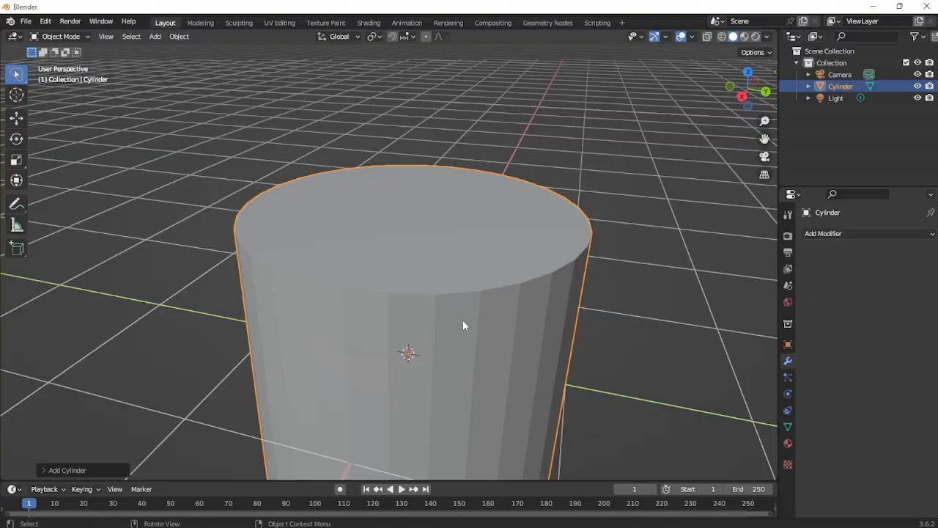
# In Edit Mode, flatten the whole cylinder along the Z axis to a scale of about 0.25.
pyautogui.scroll(-3, 482, 287)
pyautogui.scroll(3, 466, 293)
pyautogui.scroll(-3, 524, 311)
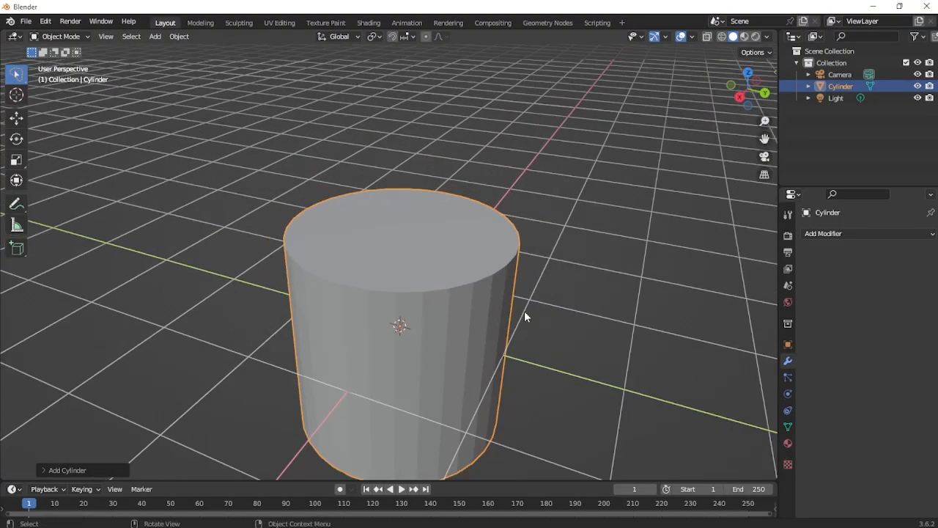
pyautogui.scroll(-1, 524, 310)
pyautogui.moveTo(522, 311); pyautogui.dragTo(493, 306, button='middle')
pyautogui.moveTo(489, 305)
pyautogui.keyDown('shift'); pyautogui.mouseDown(button='middle')
pyautogui.moveTo(483, 316)
pyautogui.moveTo(482, 292)
pyautogui.mouseUp(button='middle'); pyautogui.keyUp('shift')
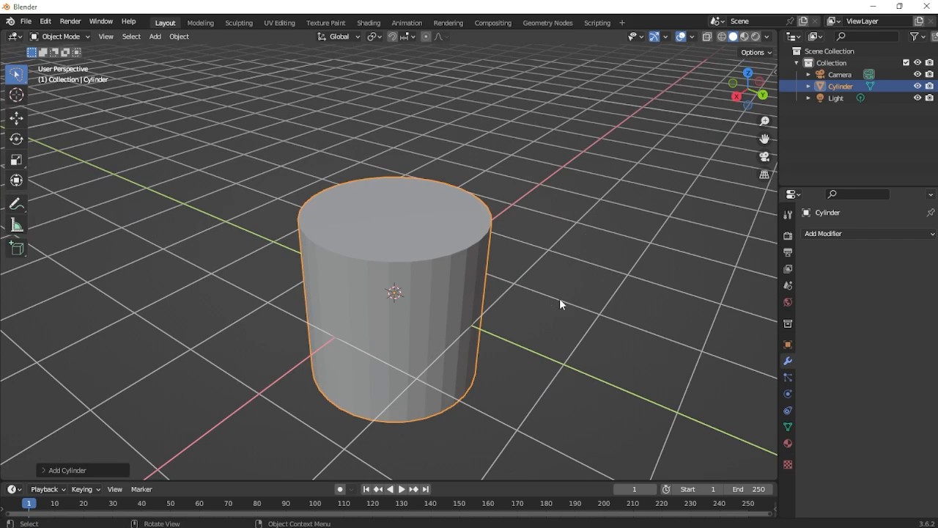
pyautogui.moveTo(559, 300); pyautogui.dragTo(538, 274, button='middle')
pyautogui.press('Tab')
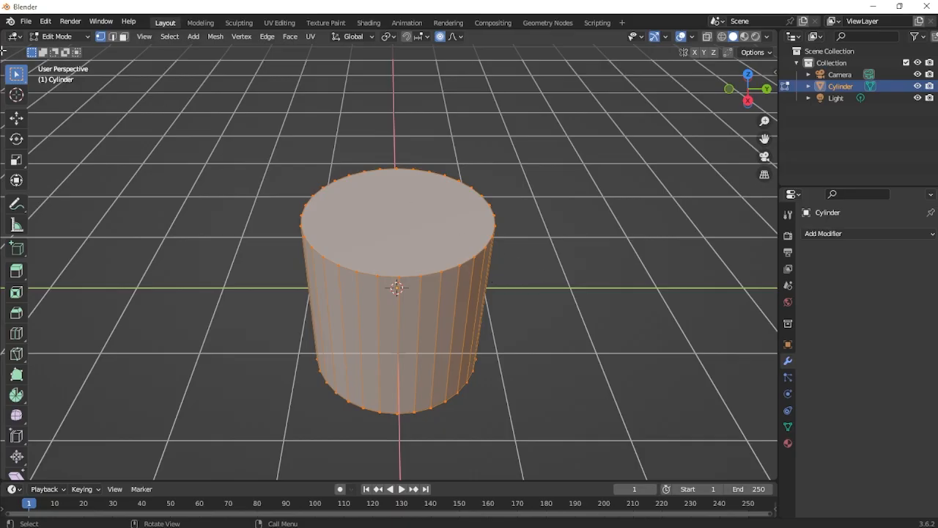
pyautogui.press('s')
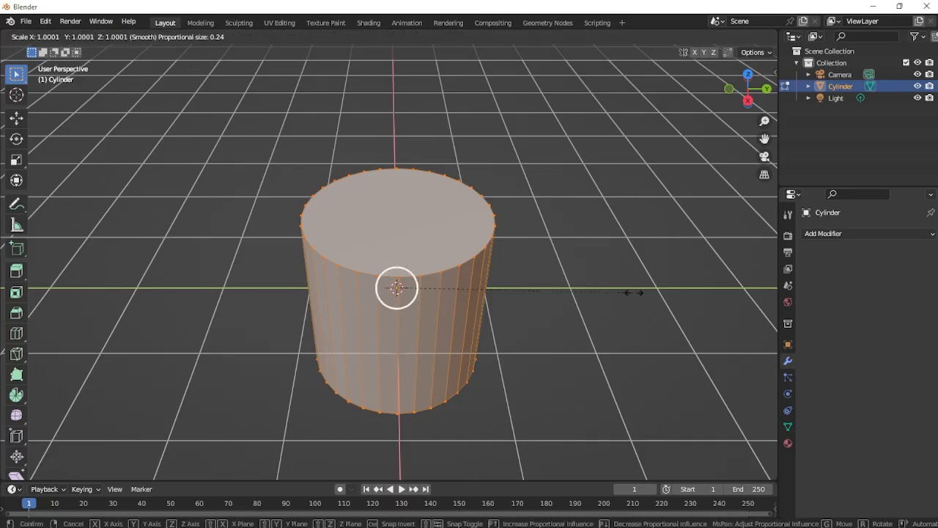
pyautogui.press('z')
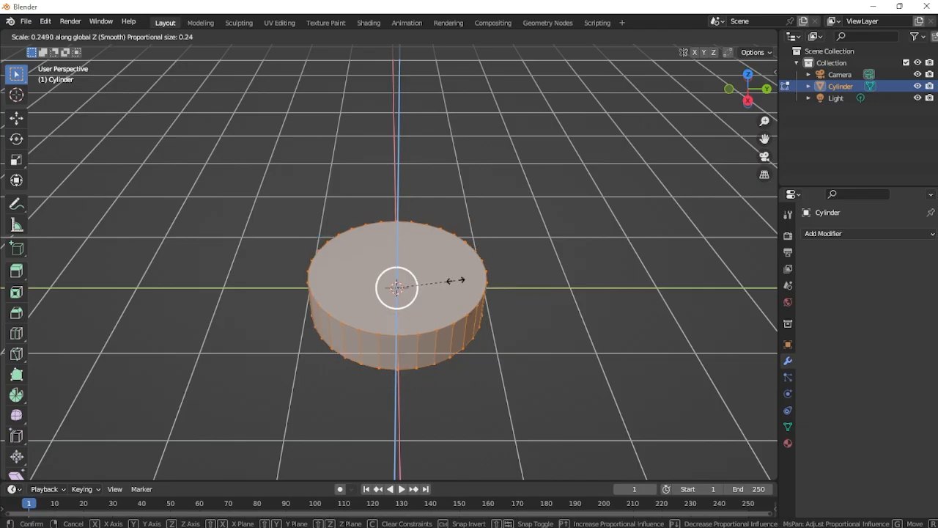
pyautogui.click(461, 279)
# Scale the flattened cylinder down along X and Y only, excluding the Z axis.
pyautogui.moveTo(461, 277); pyautogui.dragTo(479, 291, button='middle')
pyautogui.scroll(2, 479, 291)
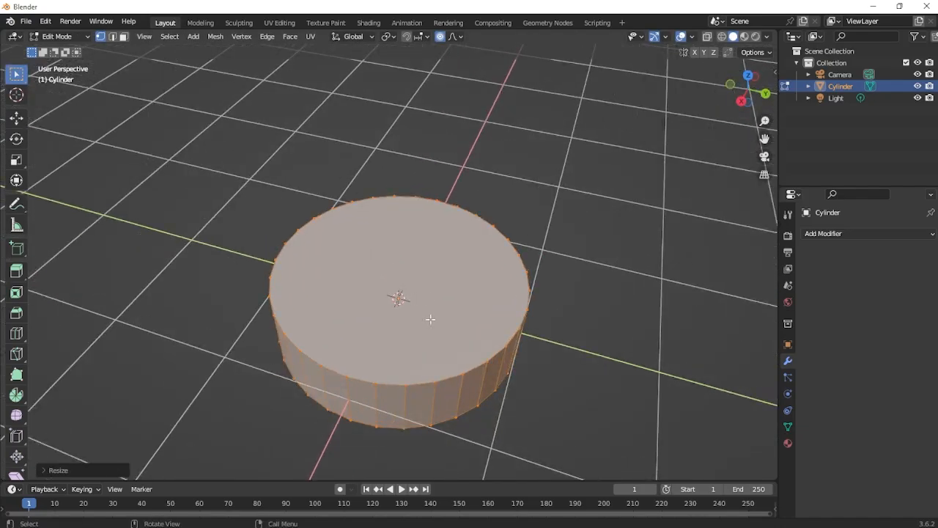
pyautogui.scroll(-3, 479, 309)
pyautogui.moveTo(488, 320); pyautogui.dragTo(644, 347, button='middle')
pyautogui.press('s')
pyautogui.hotkey('shift', 'z')
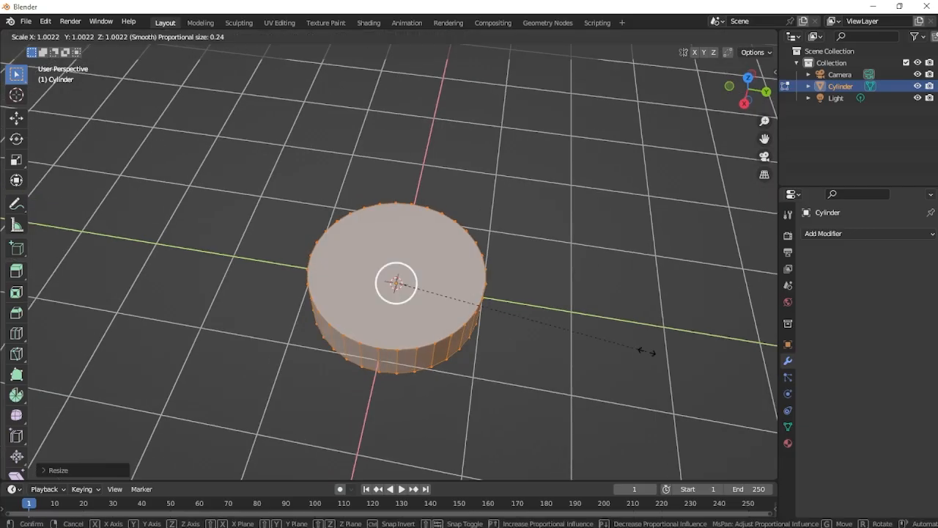
pyautogui.click(569, 329)
pyautogui.moveTo(505, 315)
pyautogui.mouseDown(button='middle')
pyautogui.moveTo(506, 299)
pyautogui.moveTo(492, 322)
pyautogui.moveTo(491, 313)
pyautogui.mouseUp(button='middle')
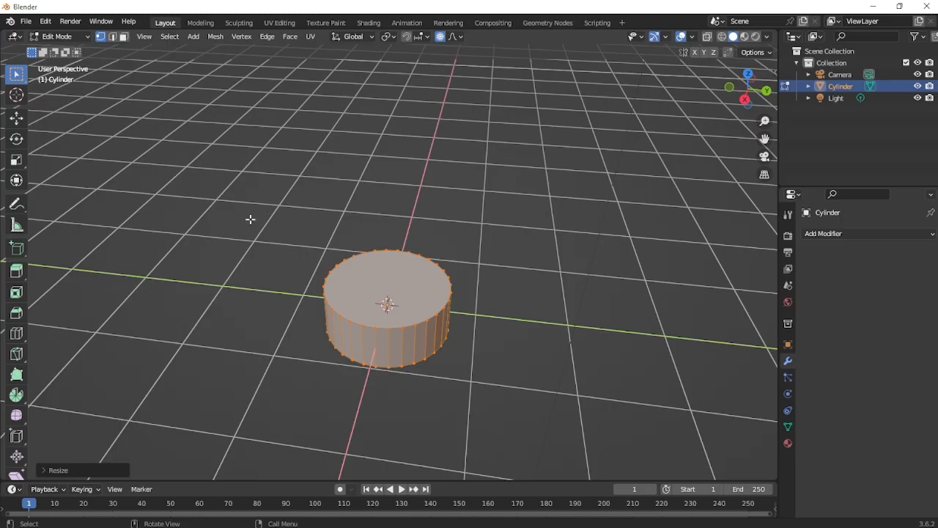
# Add a horizontal loop cut around the cylinder's side and slide it about 0.56 toward the base.
pyautogui.scroll(2, 403, 296)
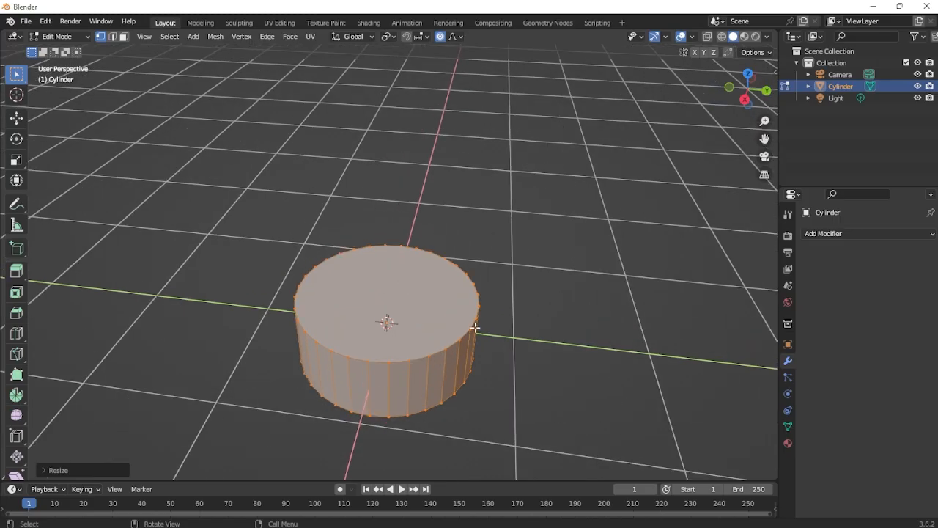
pyautogui.moveTo(437, 398); pyautogui.dragTo(436, 373, button='middle')
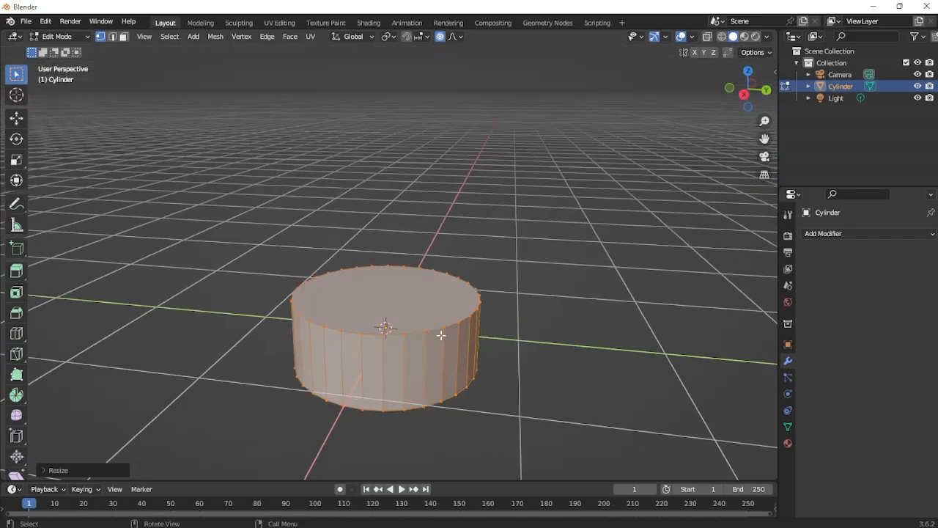
pyautogui.moveTo(439, 330); pyautogui.dragTo(446, 345, button='middle')
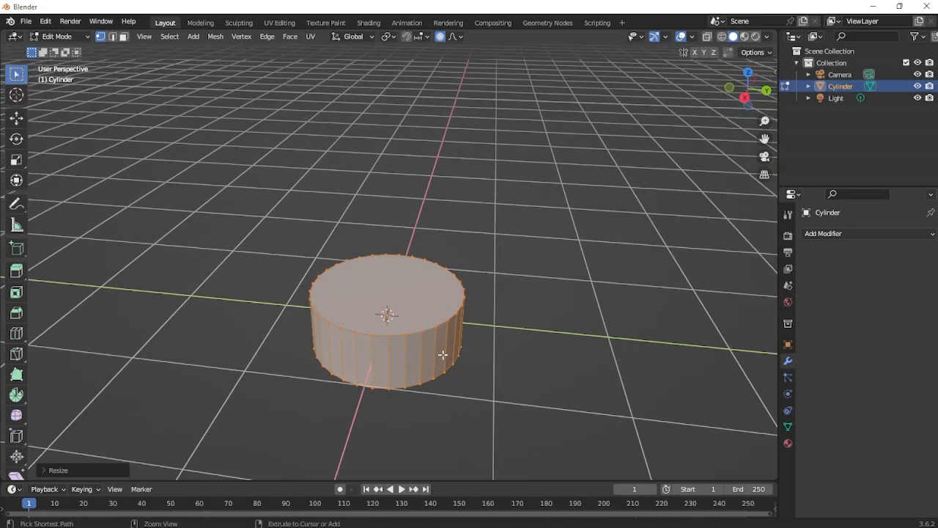
pyautogui.hotkey('ctrl', 'r')
pyautogui.click(460, 333)
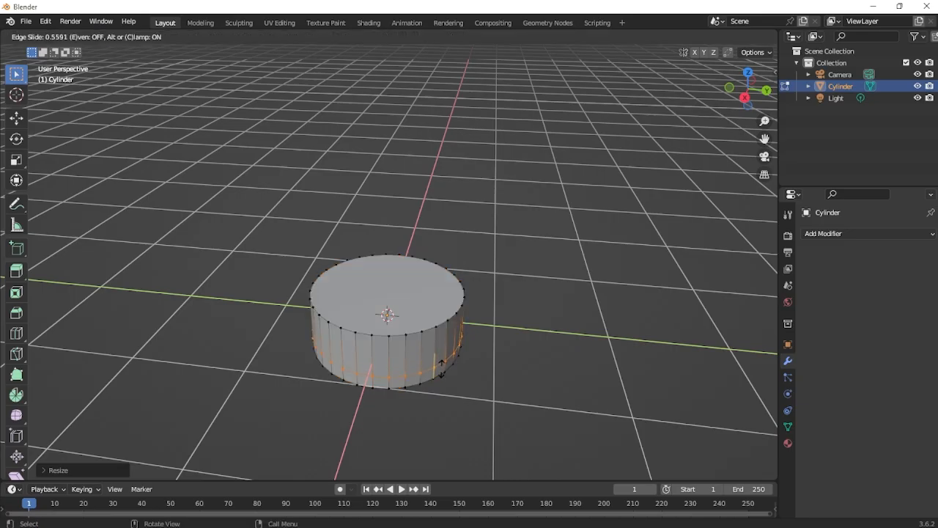
pyautogui.click(442, 364)
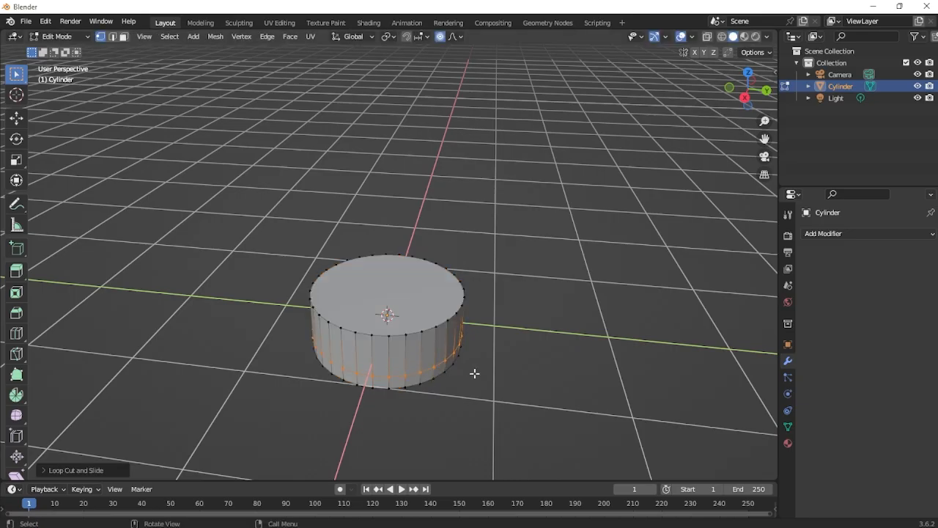
# Bevel the new edge loop into a thin band about 0.01 m wide with one segment.
pyautogui.moveTo(476, 373); pyautogui.dragTo(480, 355, button='middle')
pyautogui.scroll(2, 482, 347)
pyautogui.hotkey('ctrl', 'b')
pyautogui.scroll(-2, 488, 351)
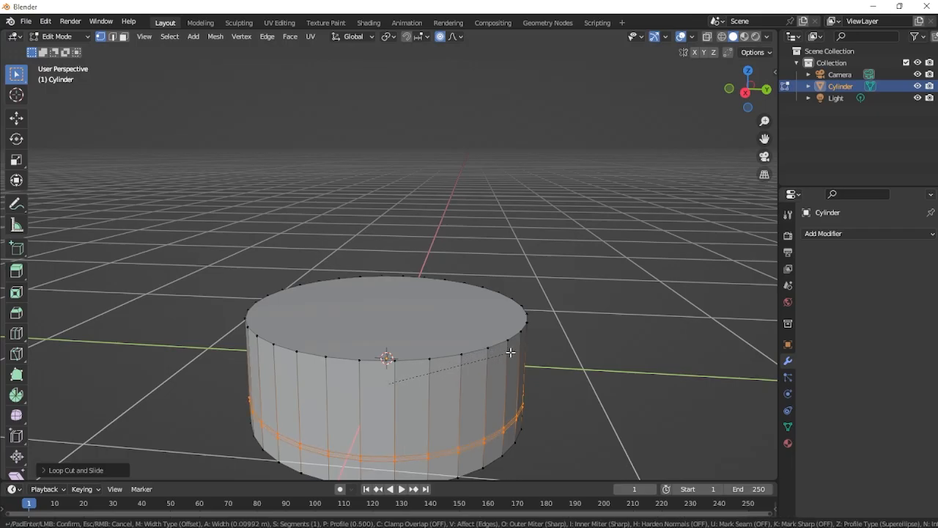
pyautogui.click(508, 353)
# Delete the faces of the thin beveled band to split the cylinder into an upper and a lower part.
pyautogui.keyDown('shift'); pyautogui.moveTo(512, 397); pyautogui.dragTo(516, 347, button='middle'); pyautogui.keyUp('shift')
pyautogui.scroll(1, 517, 347)
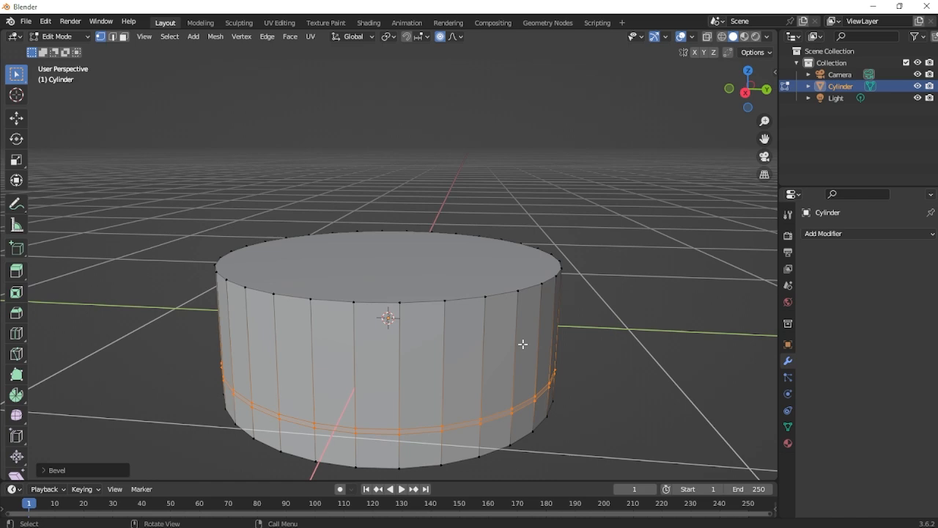
pyautogui.press('x')
pyautogui.click(515, 371)
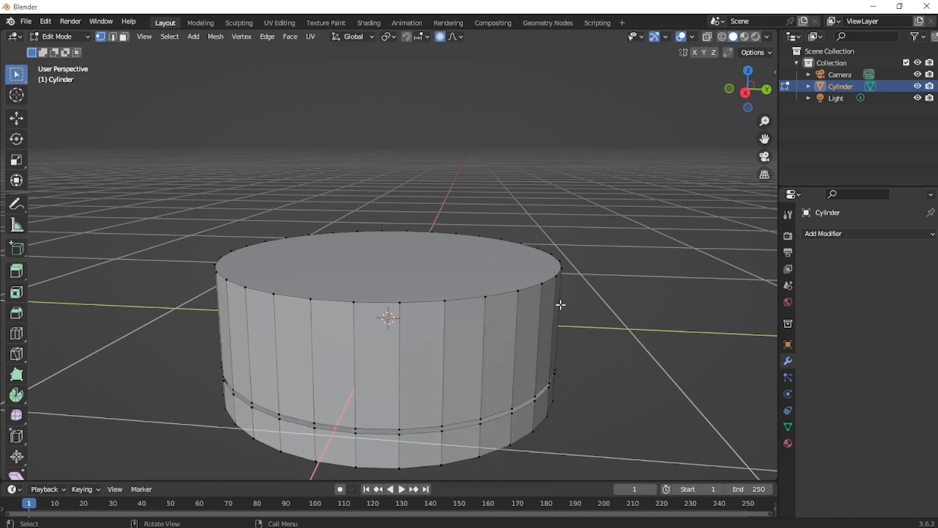
# Delete the cylinder's top face using face selection to open the upper part.
pyautogui.moveTo(559, 306); pyautogui.dragTo(423, 344, button='middle')
pyautogui.scroll(2, 423, 344)
pyautogui.click(123, 36)
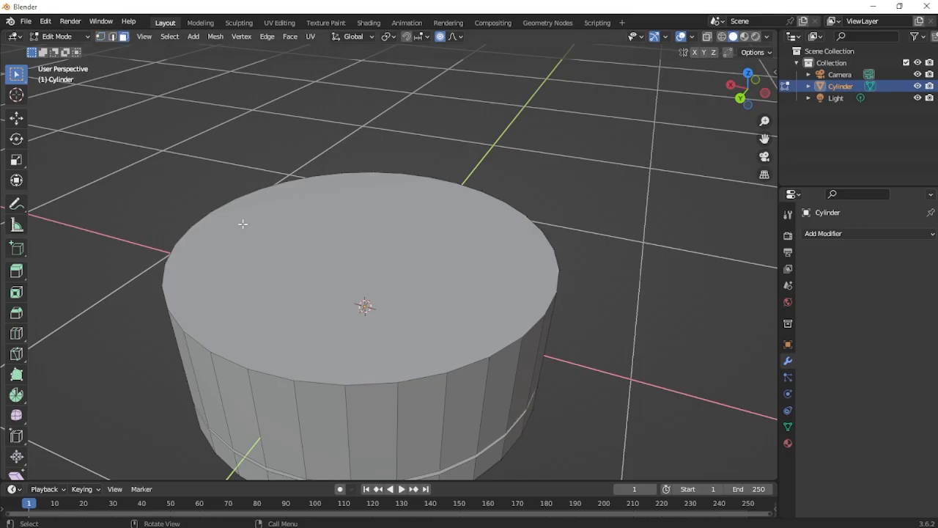
pyautogui.click(241, 220)
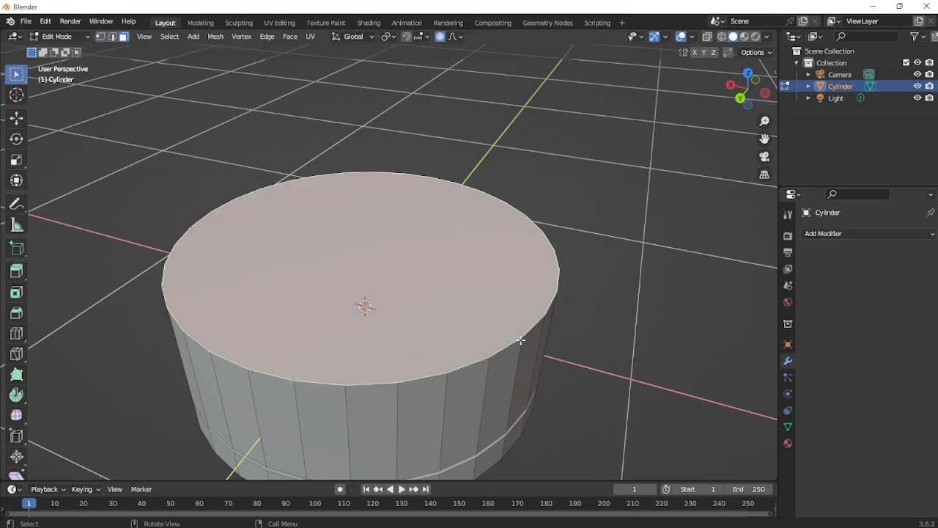
pyautogui.press('x')
pyautogui.click(497, 340)
# Select the upper edge loop of the lower part, just below the gap, and fill it with a face.
pyautogui.moveTo(498, 340); pyautogui.dragTo(339, 310, button='middle')
pyautogui.scroll(3, 340, 310)
pyautogui.scroll(-2, 342, 310)
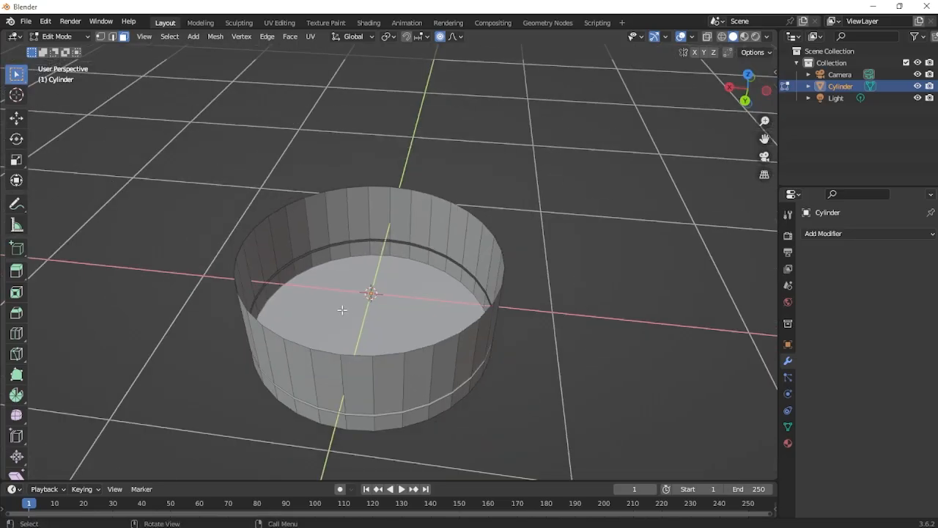
pyautogui.scroll(3, 342, 402)
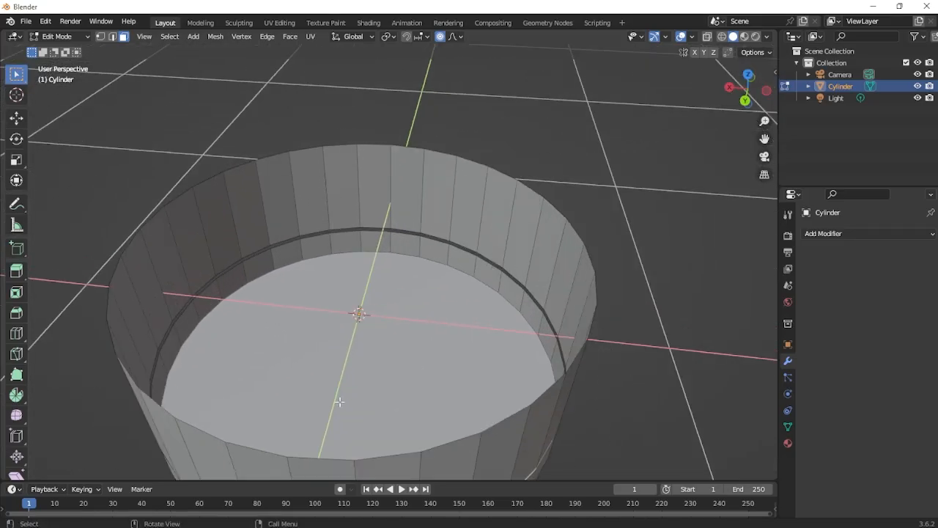
pyautogui.keyDown('shift'); pyautogui.moveTo(349, 385); pyautogui.dragTo(352, 360, button='middle'); pyautogui.keyUp('shift')
pyautogui.scroll(-2, 351, 361)
pyautogui.scroll(2, 351, 362)
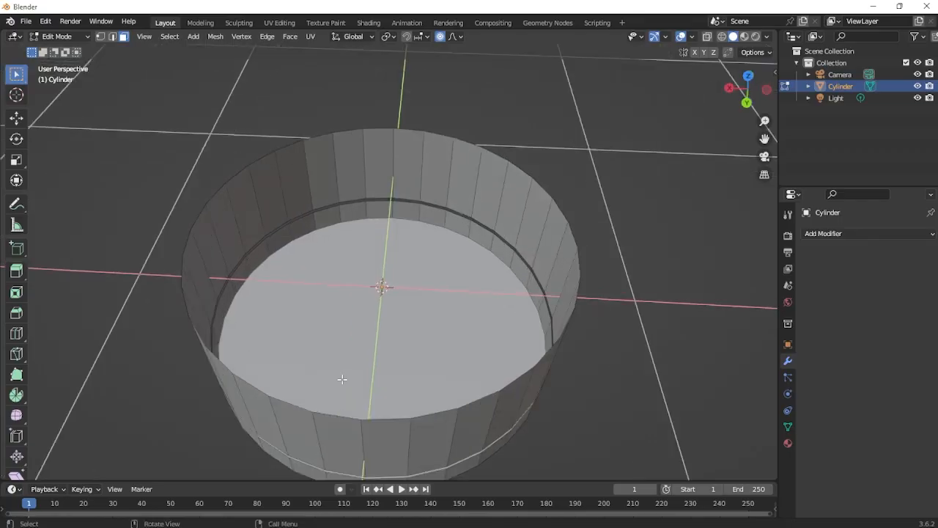
pyautogui.click(111, 36)
pyautogui.keyDown('alt'); pyautogui.click(349, 198); pyautogui.keyUp('alt')
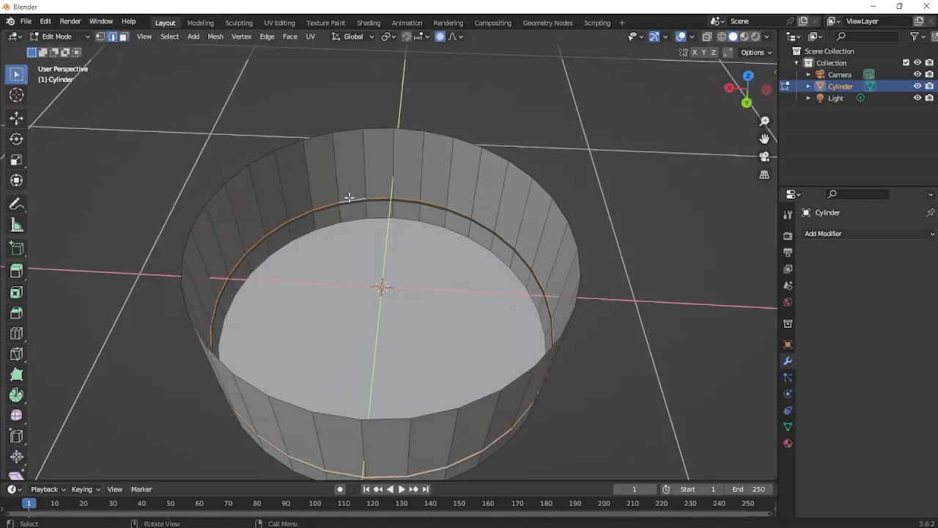
pyautogui.press('f')
# Select all linked geometry of the lower part and separate the selection into its own object.
pyautogui.moveTo(350, 281); pyautogui.dragTo(368, 184, button='middle')
pyautogui.moveTo(392, 276)
pyautogui.mouseDown(button='middle')
pyautogui.moveTo(404, 235)
pyautogui.moveTo(390, 267)
pyautogui.mouseUp(button='middle')
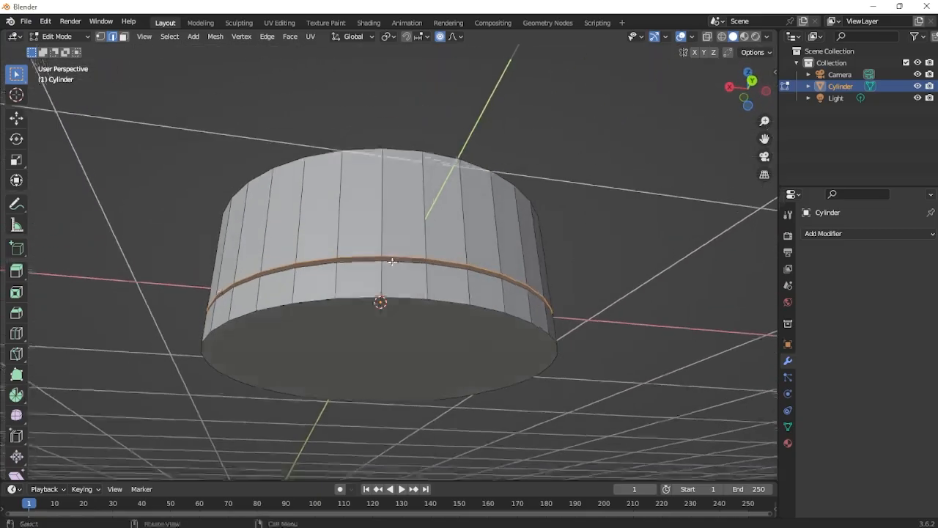
pyautogui.press('l')
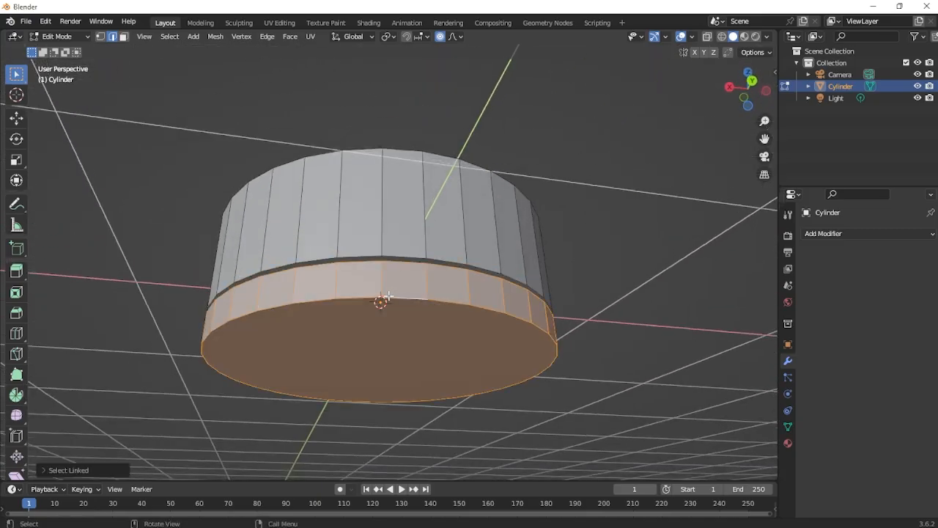
pyautogui.hotkey('alt', 'a')
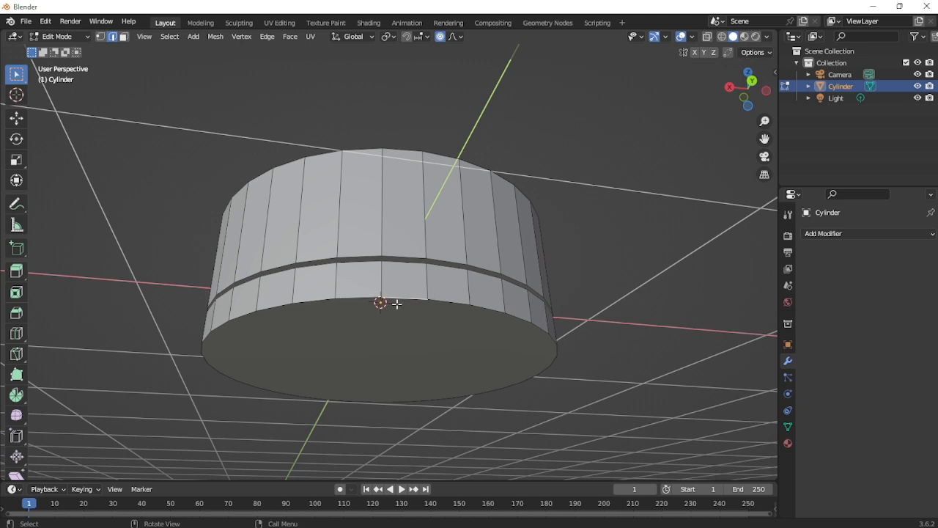
pyautogui.press('l')
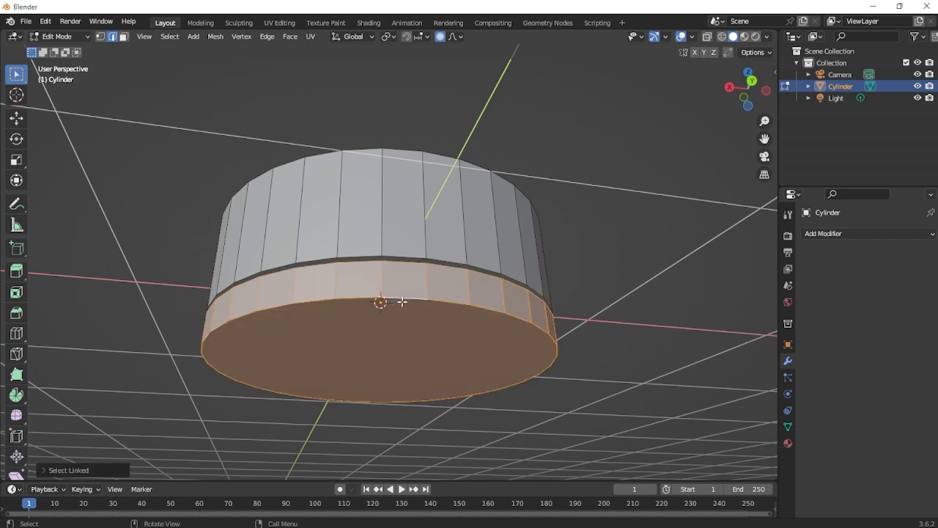
pyautogui.press('p')
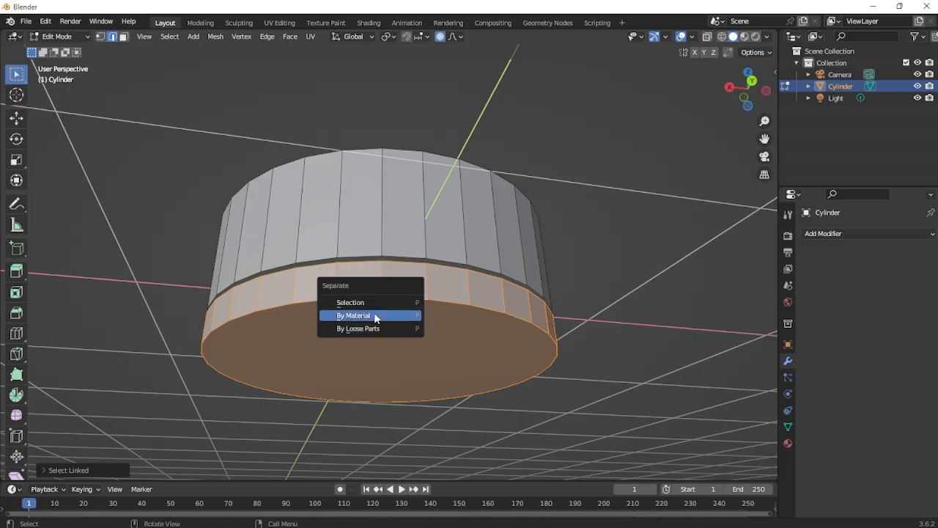
pyautogui.click(367, 303)
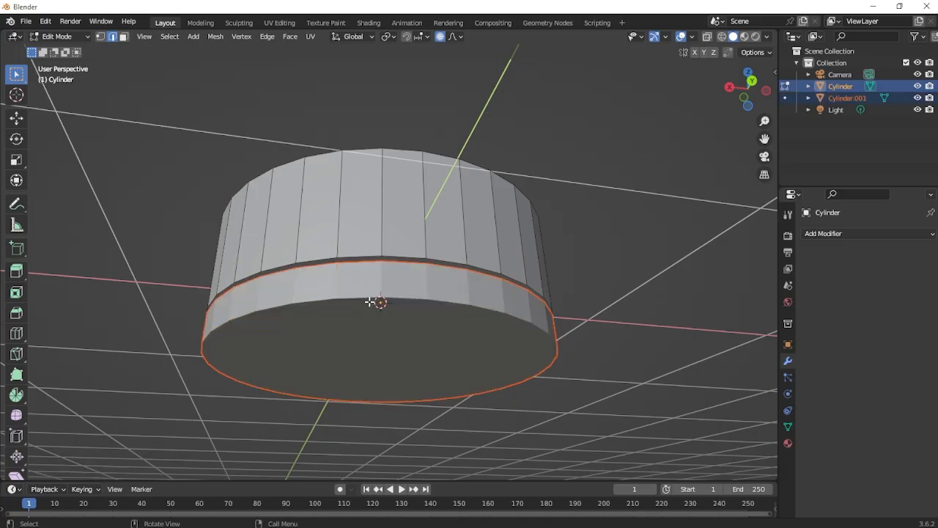
# Return to Object Mode and select the separated lower part.
pyautogui.press('Tab')
pyautogui.click(374, 293)
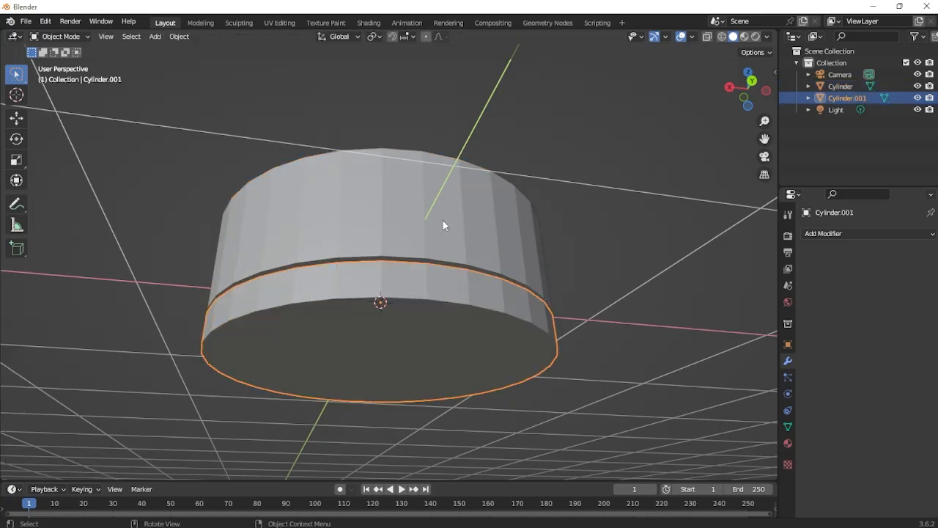
pyautogui.moveTo(442, 225); pyautogui.dragTo(335, 170, button='middle')
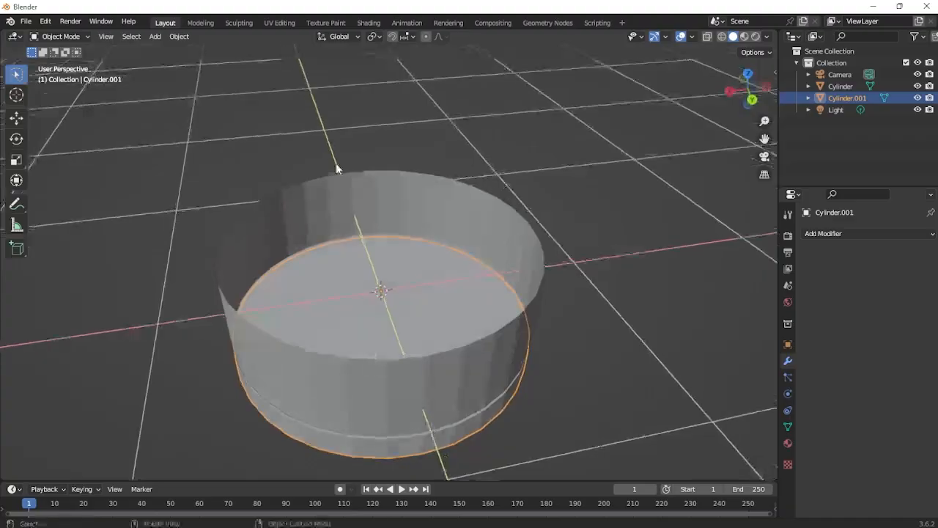
# Select the upper and lower parts in turn and examine how they fit together from the side and below.
pyautogui.click(337, 167)
pyautogui.click(340, 190)
pyautogui.moveTo(402, 290); pyautogui.dragTo(402, 226, button='middle')
pyautogui.scroll(2, 402, 226)
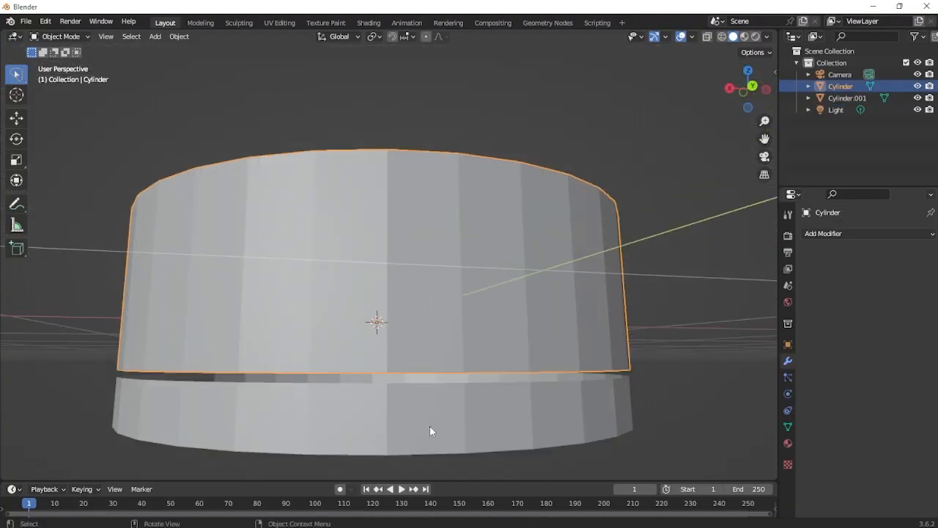
pyautogui.click(429, 431)
pyautogui.scroll(-3, 430, 431)
pyautogui.moveTo(429, 341); pyautogui.dragTo(355, 302, button='middle')
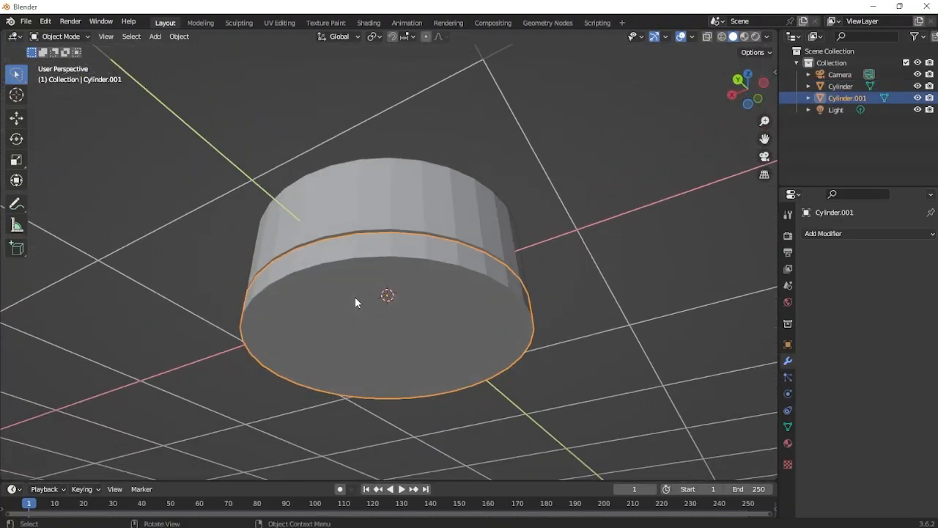
pyautogui.moveTo(306, 350); pyautogui.dragTo(390, 194, button='middle')
pyautogui.scroll(3, 354, 245)
pyautogui.scroll(-4, 386, 238)
# Select the upper part and hide all other objects so that only it can be worked on.
pyautogui.click(385, 237)
pyautogui.moveTo(385, 237); pyautogui.dragTo(368, 244, button='middle')
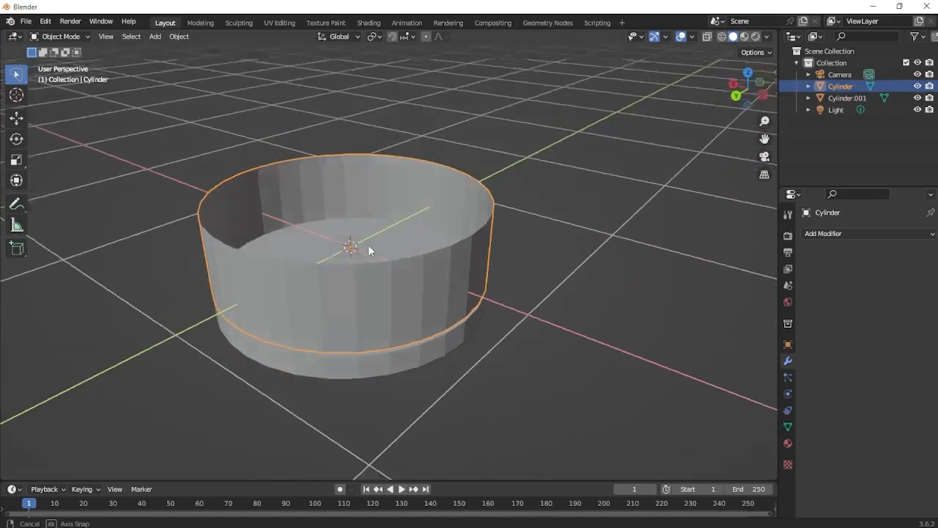
pyautogui.scroll(3, 368, 256)
pyautogui.scroll(-3, 369, 262)
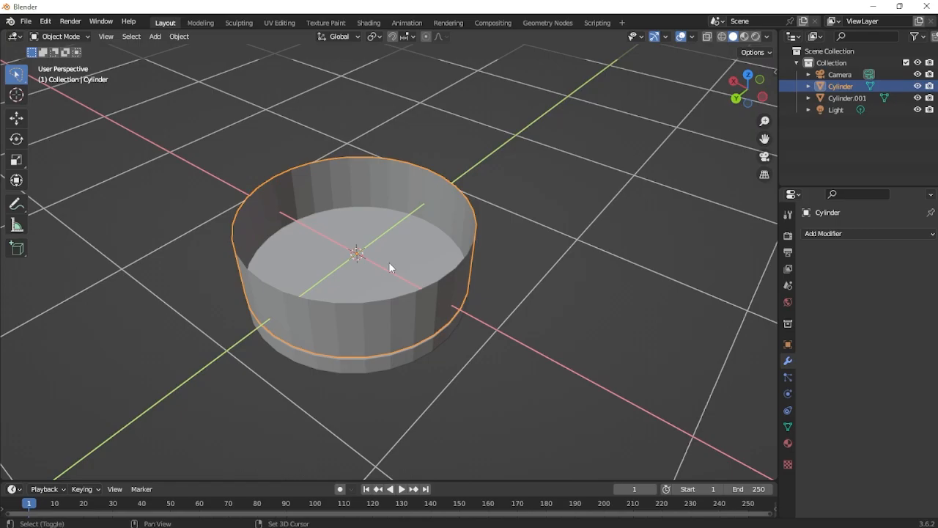
pyautogui.hotkey('shift', 'h')
pyautogui.moveTo(400, 280); pyautogui.dragTo(391, 192, button='middle')
pyautogui.scroll(3, 391, 192)
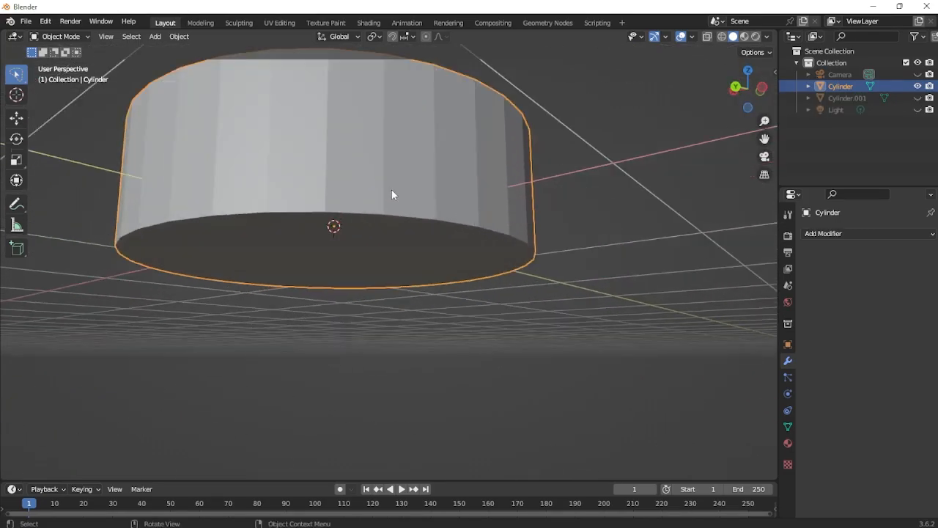
pyautogui.scroll(-2, 368, 203)
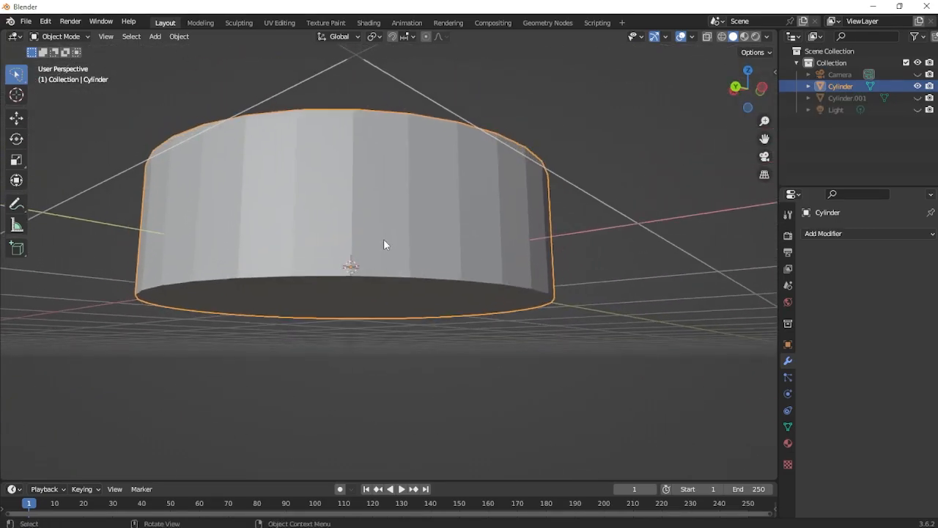
pyautogui.moveTo(380, 254); pyautogui.dragTo(380, 227, button='middle')
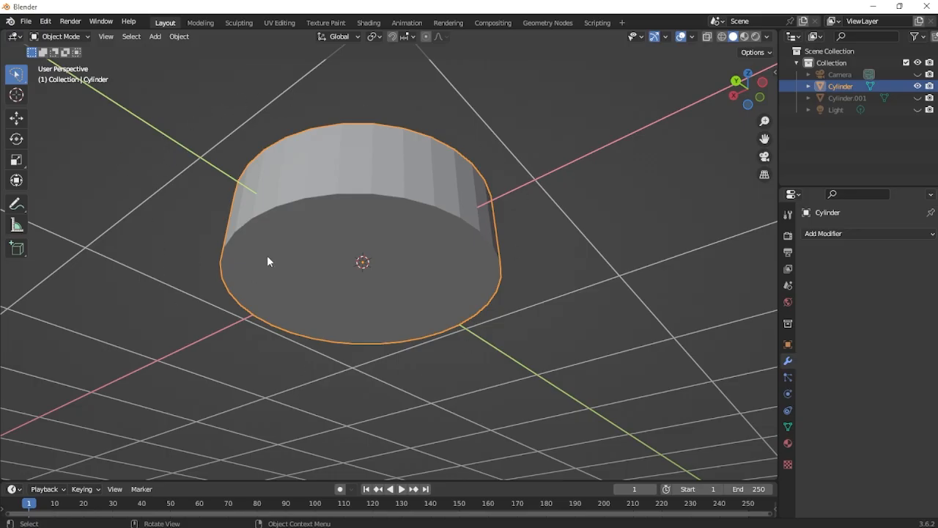
# Bevel the upper part's bottom edge loop in Edit Mode, about 0.049 m wide with 7 segments.
pyautogui.press('Tab')
pyautogui.scroll(1, 298, 193)
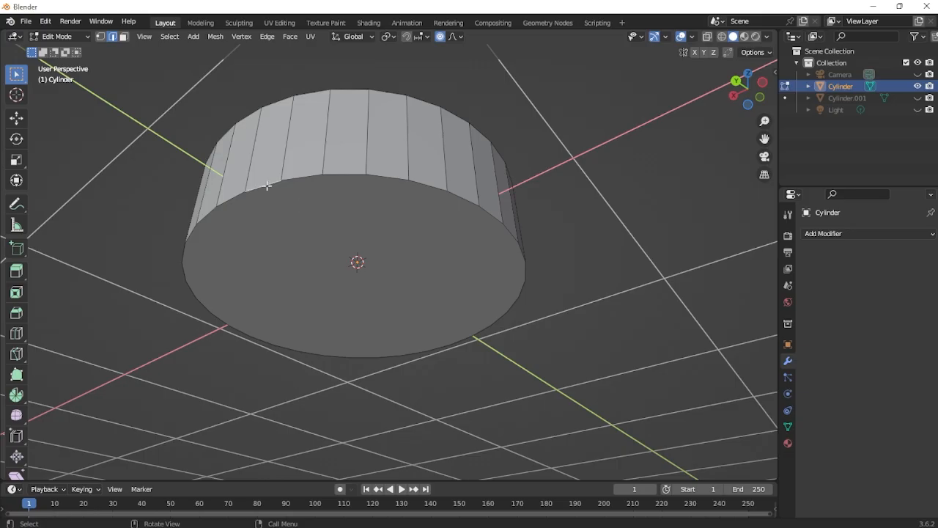
pyautogui.keyDown('alt'); pyautogui.click(267, 187); pyautogui.keyUp('alt')
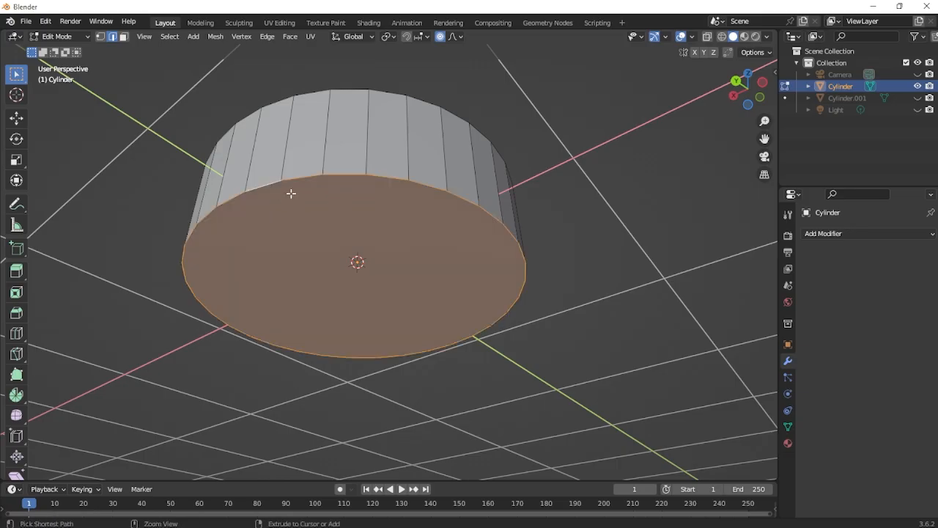
pyautogui.hotkey('ctrl', 'b')
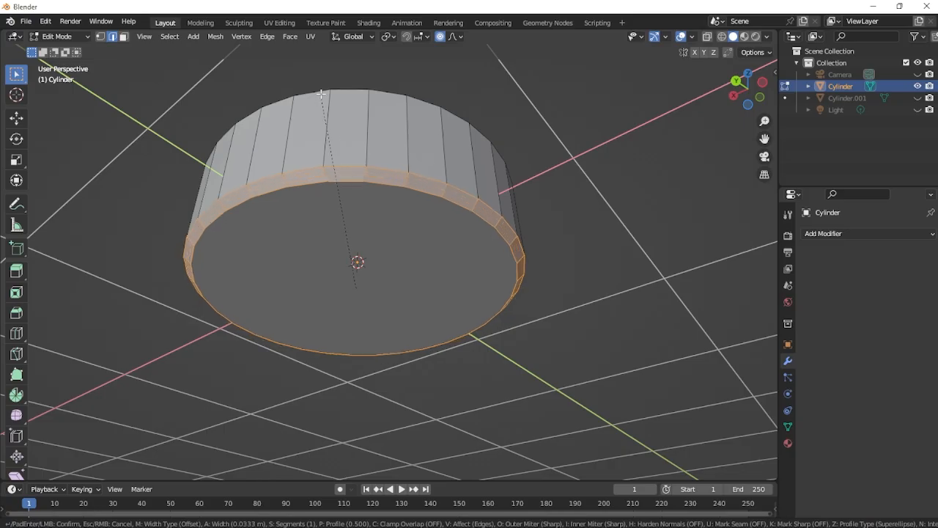
pyautogui.scroll(8, 321, 81)
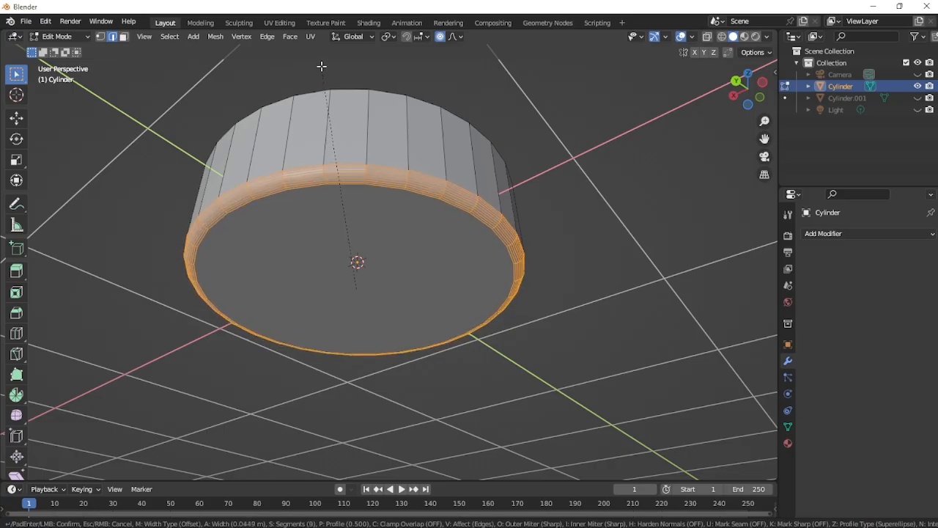
pyautogui.scroll(-2, 321, 57)
pyautogui.click(321, 57)
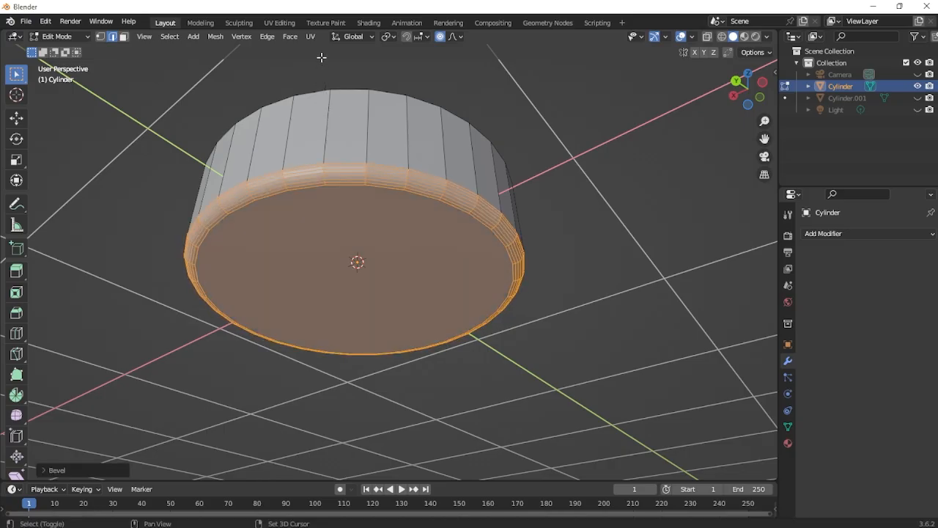
# Switch the bevel's profile type to Custom and add two curve points that form an S-shaped profile.
pyautogui.click(59, 470)
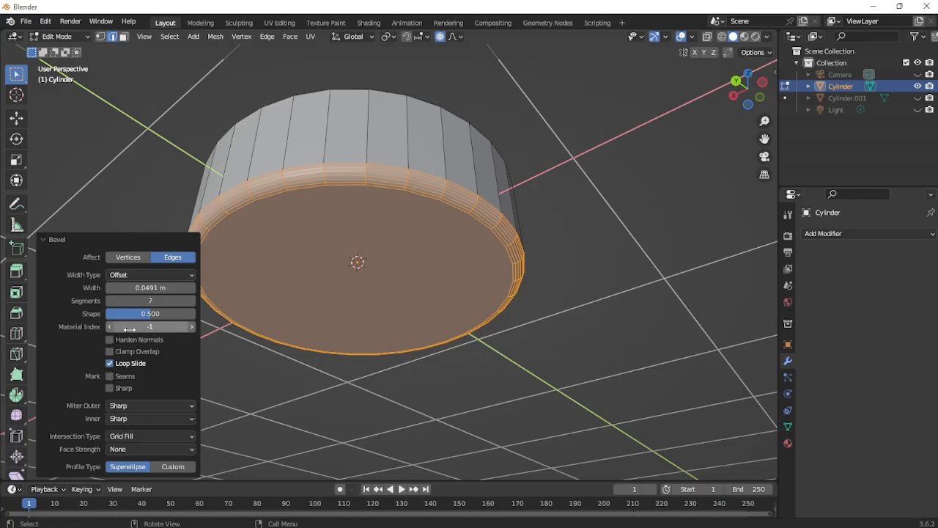
pyautogui.click(172, 466)
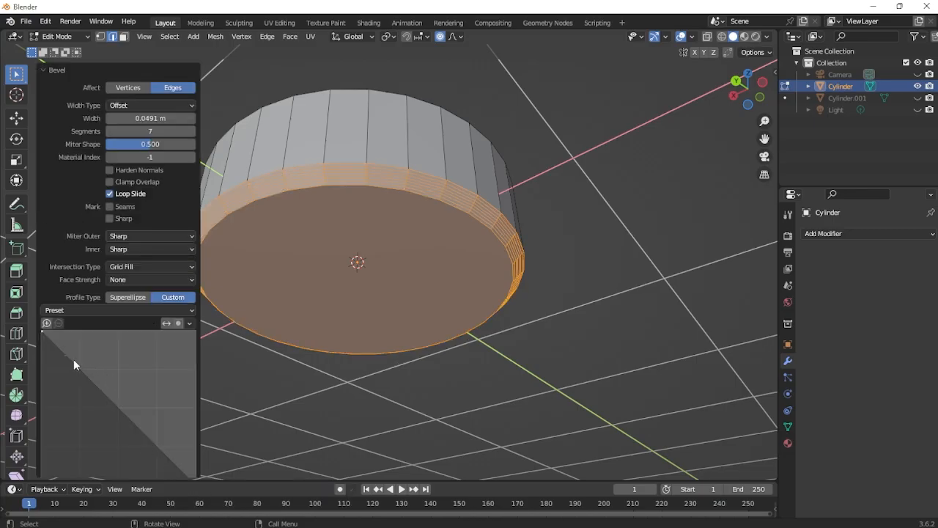
pyautogui.moveTo(89, 376); pyautogui.dragTo(123, 357)
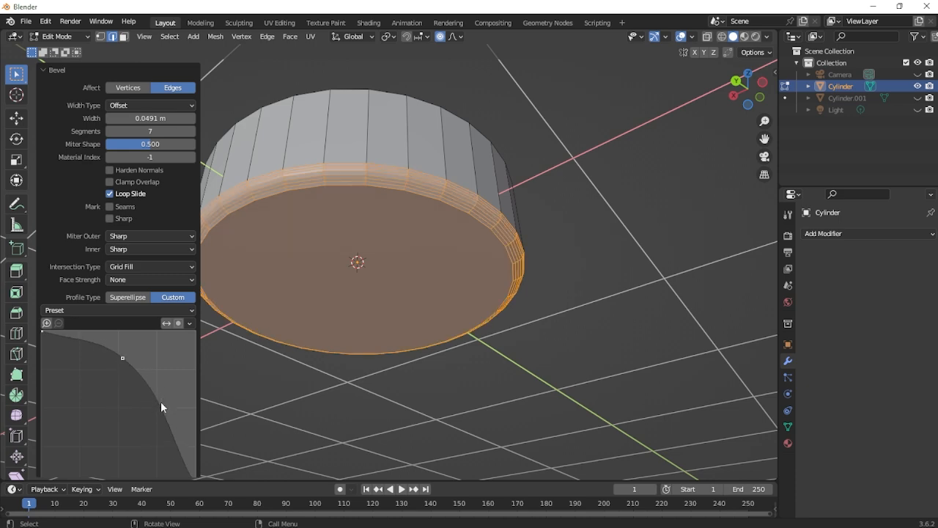
pyautogui.moveTo(162, 400); pyautogui.dragTo(143, 452)
pyautogui.scroll(-4, 385, 271)
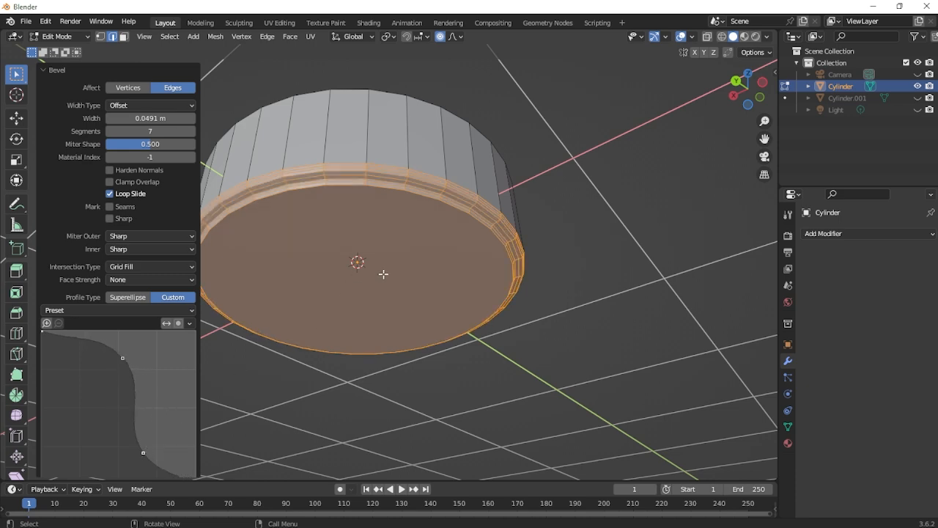
# Refine the custom bevel profile by raising its upper curve point and lowering its lower one slightly.
pyautogui.moveTo(366, 272); pyautogui.dragTo(424, 326, button='middle')
pyautogui.scroll(3, 369, 339)
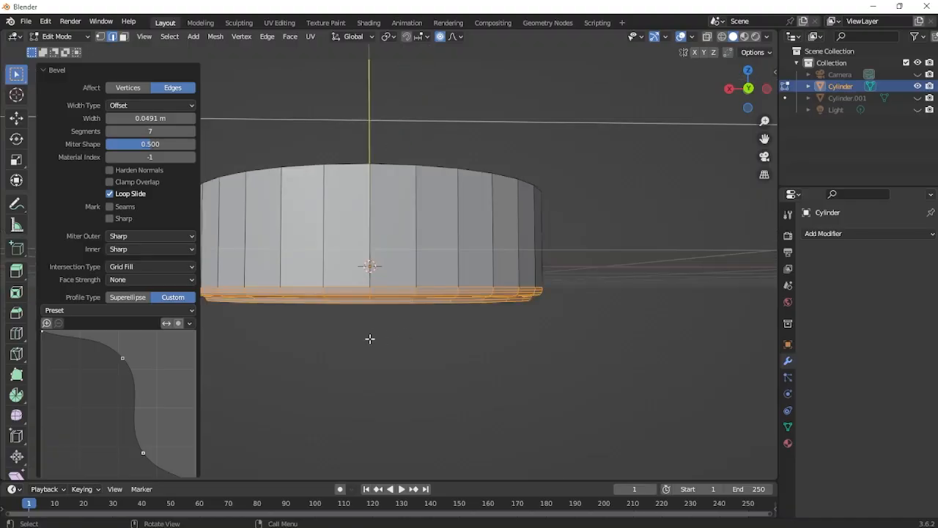
pyautogui.moveTo(121, 357); pyautogui.dragTo(115, 341)
pyautogui.moveTo(142, 454); pyautogui.dragTo(141, 463)
pyautogui.moveTo(337, 315); pyautogui.dragTo(429, 205, button='middle')
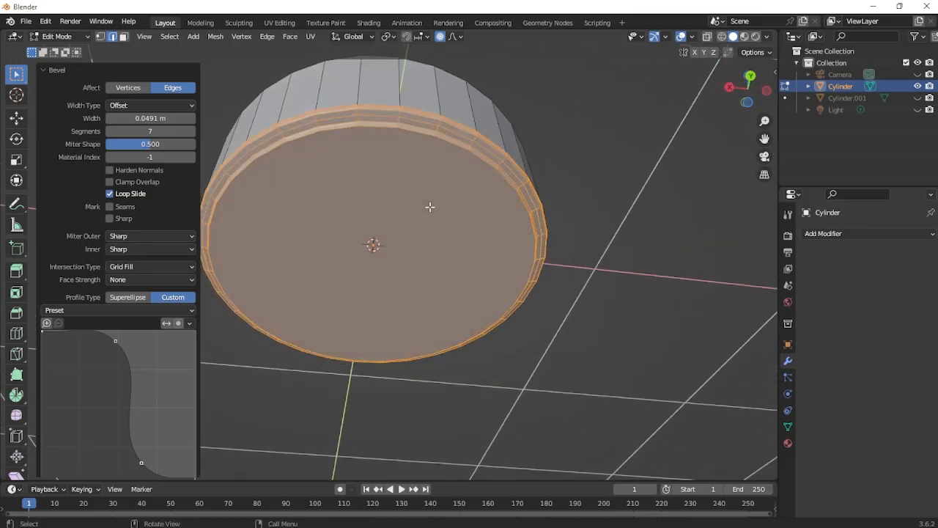
pyautogui.moveTo(420, 247); pyautogui.dragTo(382, 290, button='middle')
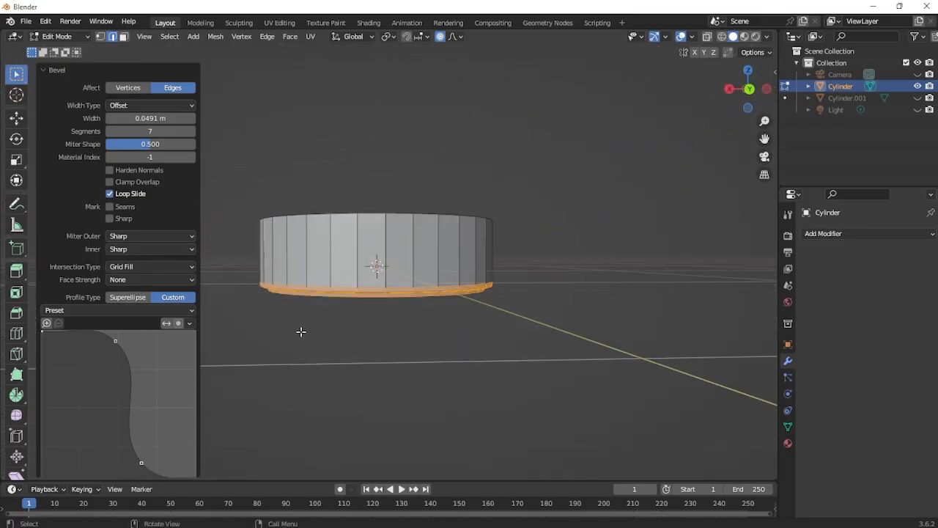
# Check the bevelled rim in Object Mode, return to Edit Mode and clear the mesh selection.
pyautogui.press('Tab')
pyautogui.moveTo(306, 324); pyautogui.dragTo(372, 265, button='middle')
pyautogui.press('Tab')
pyautogui.hotkey('alt', 'a')
pyautogui.scroll(2, 385, 292)
pyautogui.scroll(-3, 381, 247)
pyautogui.click(327, 246)
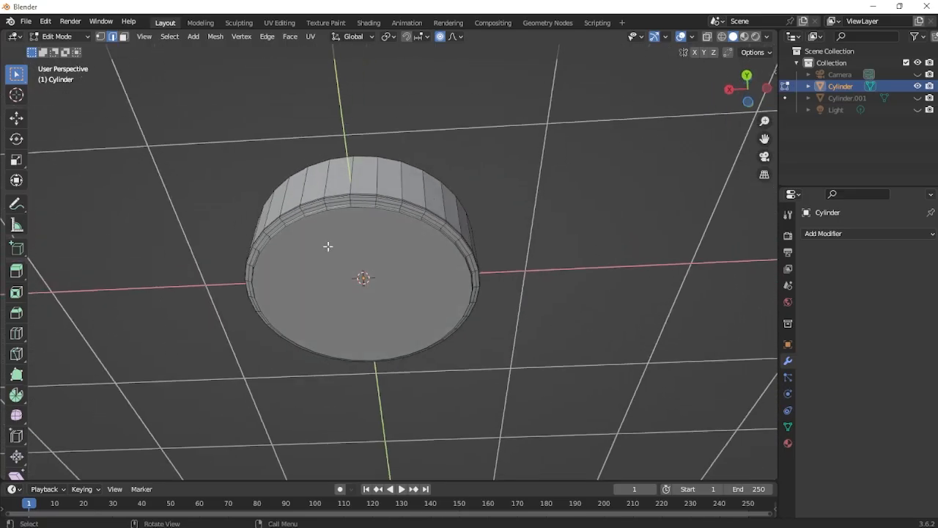
# Switch to face selection and select the large round face on the underside of the cylinder.
pyautogui.click(124, 36)
pyautogui.click(385, 277)
pyautogui.moveTo(477, 229); pyautogui.dragTo(424, 233, button='middle')
pyautogui.scroll(2, 424, 232)
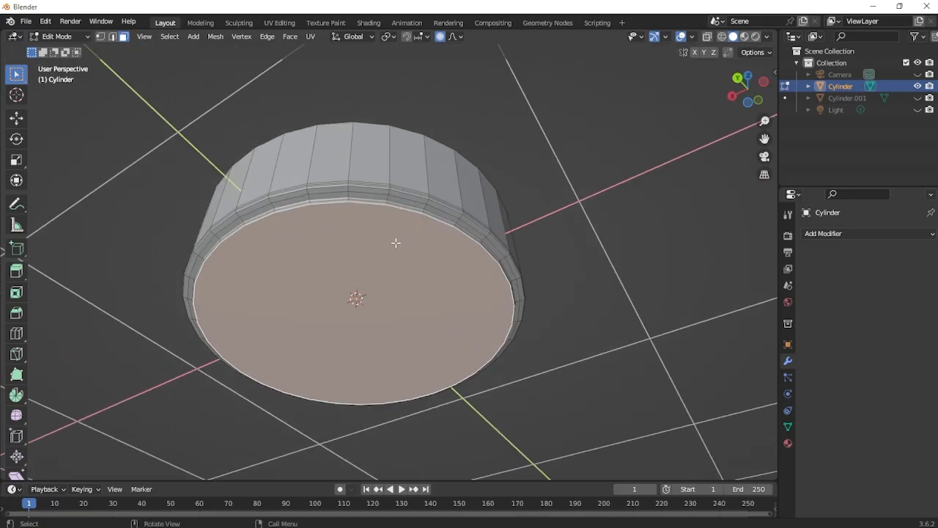
pyautogui.scroll(-1, 359, 254)
pyautogui.moveTo(361, 255); pyautogui.dragTo(390, 254, button='middle')
pyautogui.scroll(1, 390, 254)
pyautogui.scroll(1, 390, 254)
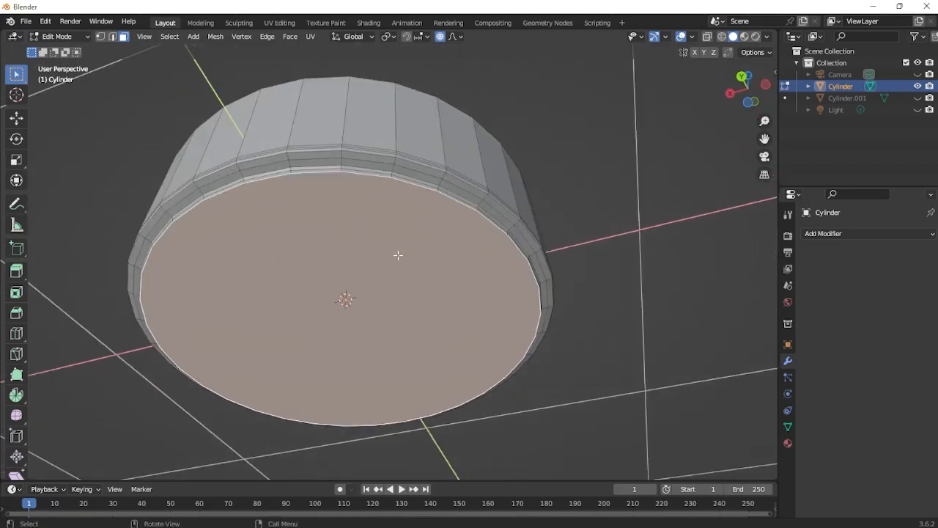
pyautogui.scroll(1, 394, 224)
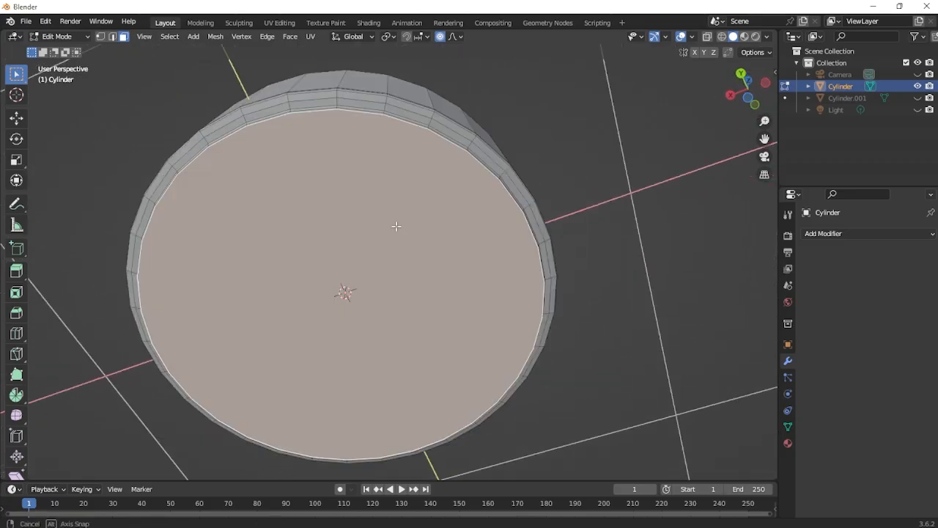
pyautogui.scroll(-3, 394, 262)
pyautogui.scroll(2, 390, 278)
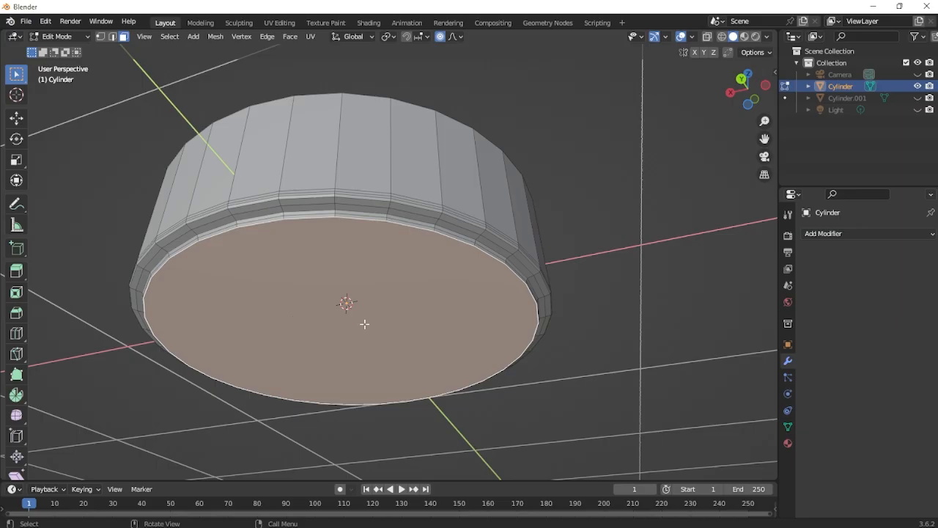
# Inset the selected underside face by about 0.54 m to leave a small circle in the middle.
pyautogui.scroll(-2, 336, 310)
pyautogui.moveTo(336, 310); pyautogui.dragTo(364, 297, button='middle')
pyautogui.scroll(2, 364, 297)
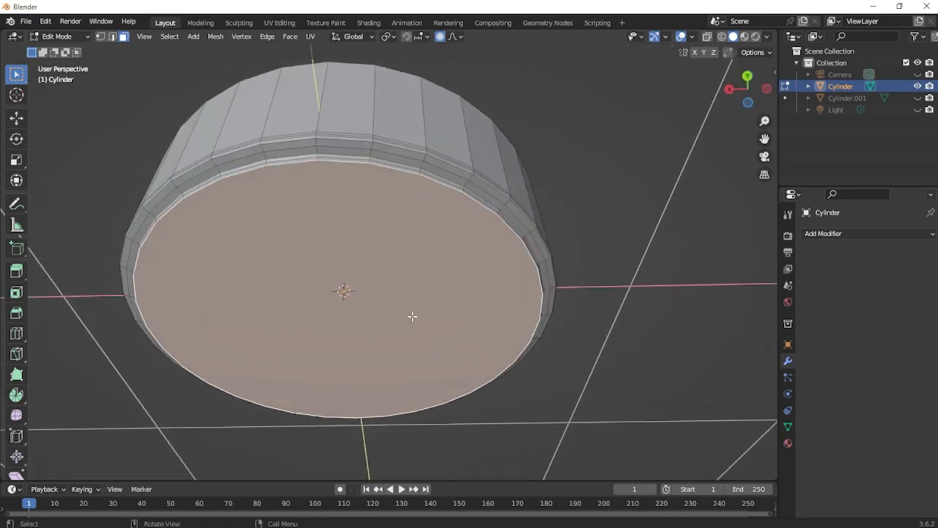
pyautogui.press('i')
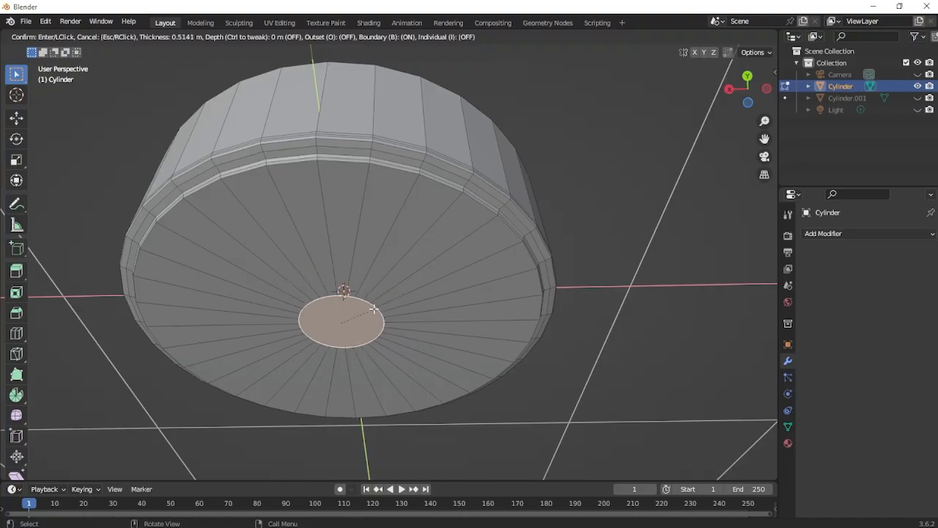
pyautogui.click(413, 314)
pyautogui.moveTo(413, 315); pyautogui.dragTo(438, 274, button='middle')
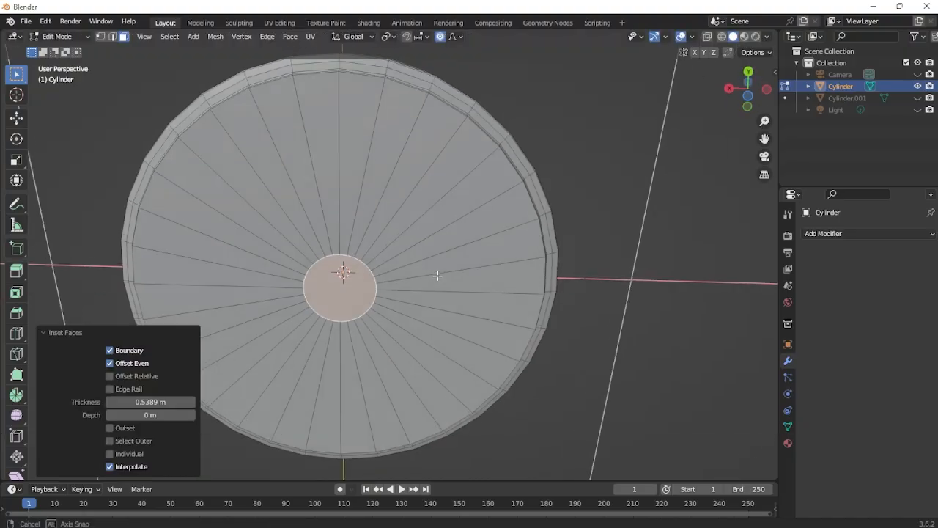
pyautogui.scroll(-3, 433, 265)
pyautogui.scroll(2, 364, 272)
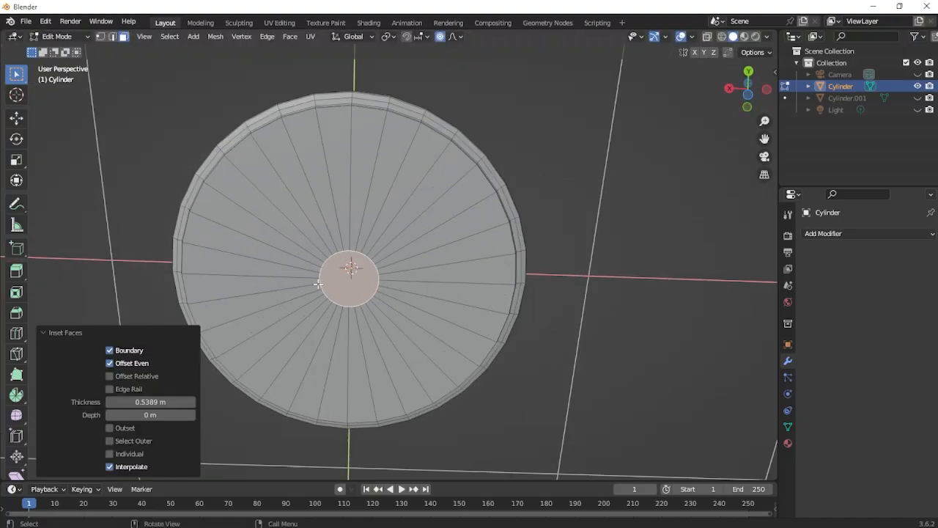
pyautogui.moveTo(318, 284); pyautogui.dragTo(414, 255, button='middle')
pyautogui.scroll(1, 403, 274)
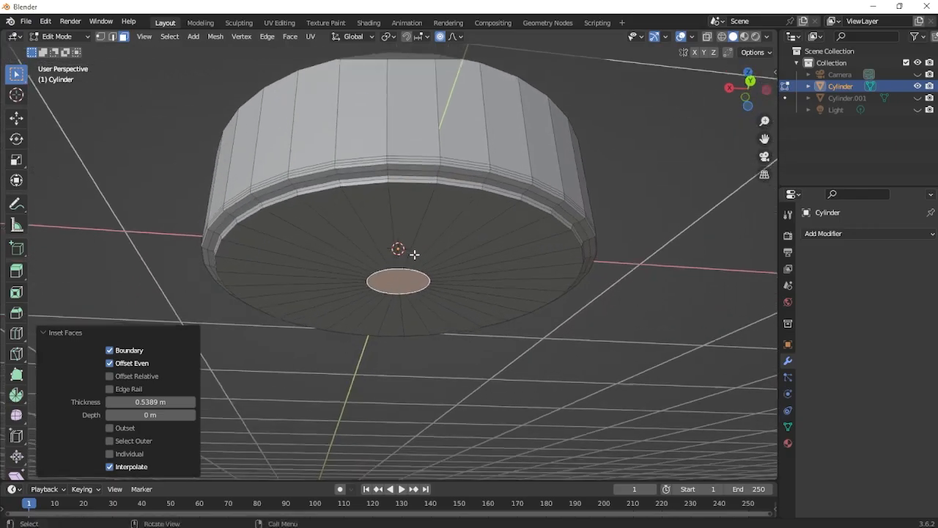
# Extrude the small central face about 0.096 m downward, out of the underside.
pyautogui.press('e')
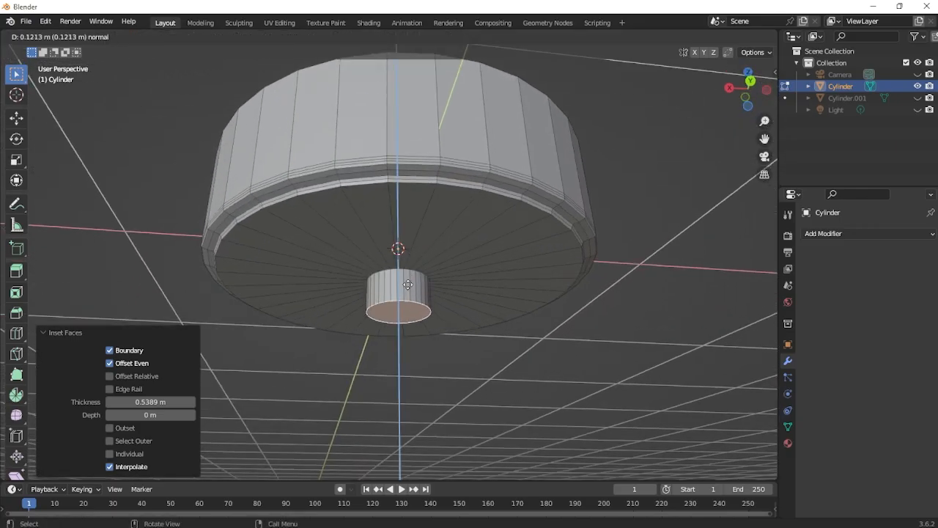
pyautogui.click(407, 284)
pyautogui.moveTo(407, 284)
pyautogui.mouseDown(button='middle')
pyautogui.moveTo(415, 244)
pyautogui.moveTo(411, 274)
pyautogui.moveTo(432, 261)
pyautogui.moveTo(420, 279)
pyautogui.mouseUp(button='middle')
# Delete the end face of the extruded stub to open a central hole through the base.
pyautogui.scroll(1, 420, 279)
pyautogui.press('x')
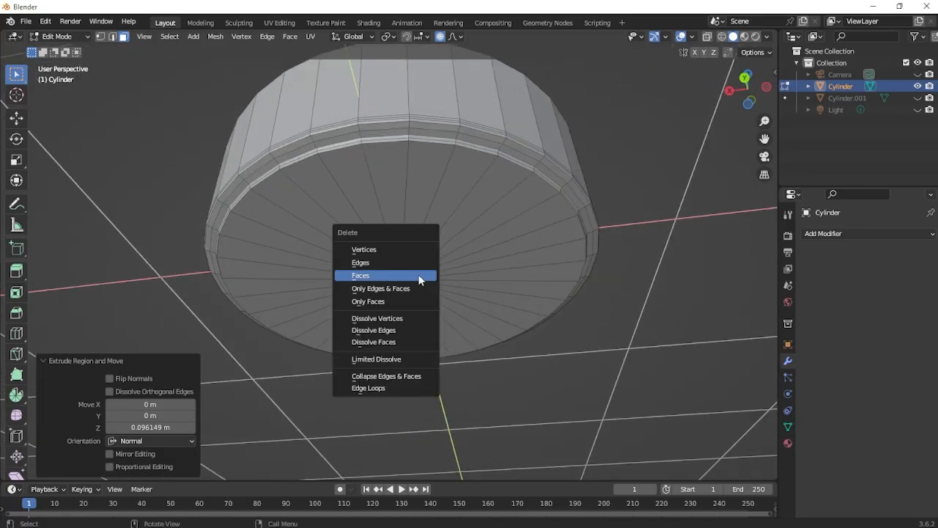
pyautogui.click(415, 275)
pyautogui.moveTo(414, 274); pyautogui.dragTo(344, 425, button='middle')
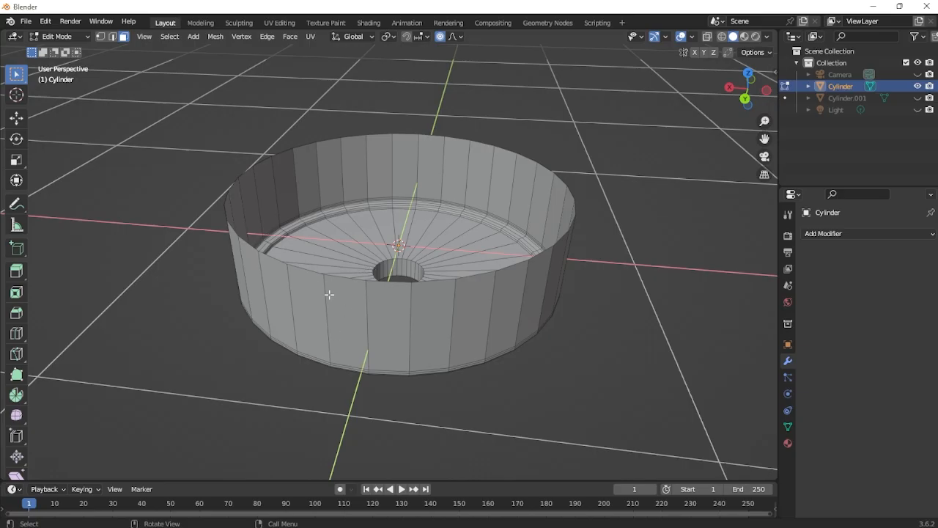
# Examine the opened central stub and the bevelled base from below and from above.
pyautogui.scroll(-3, 470, 305)
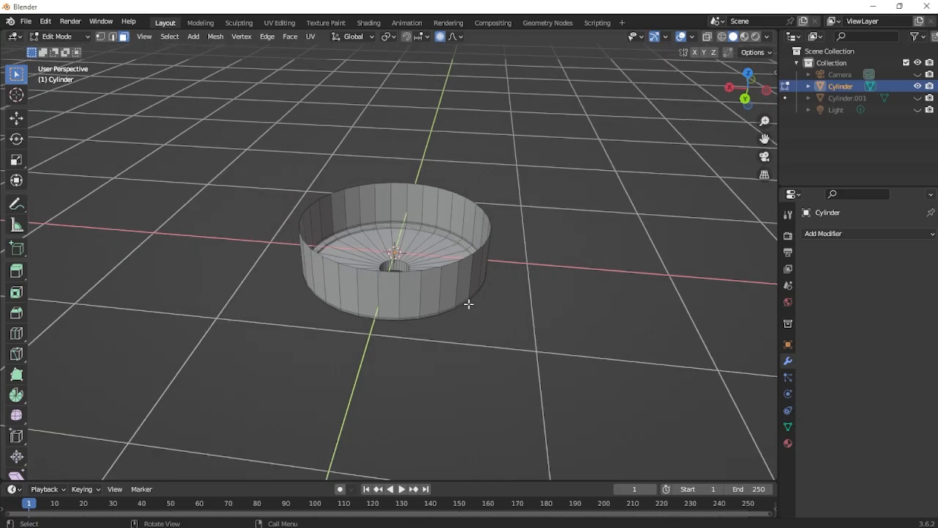
pyautogui.moveTo(469, 304); pyautogui.dragTo(478, 245, button='middle')
pyautogui.scroll(3, 481, 253)
pyautogui.moveTo(488, 289); pyautogui.dragTo(497, 223, button='middle')
pyautogui.scroll(3, 497, 222)
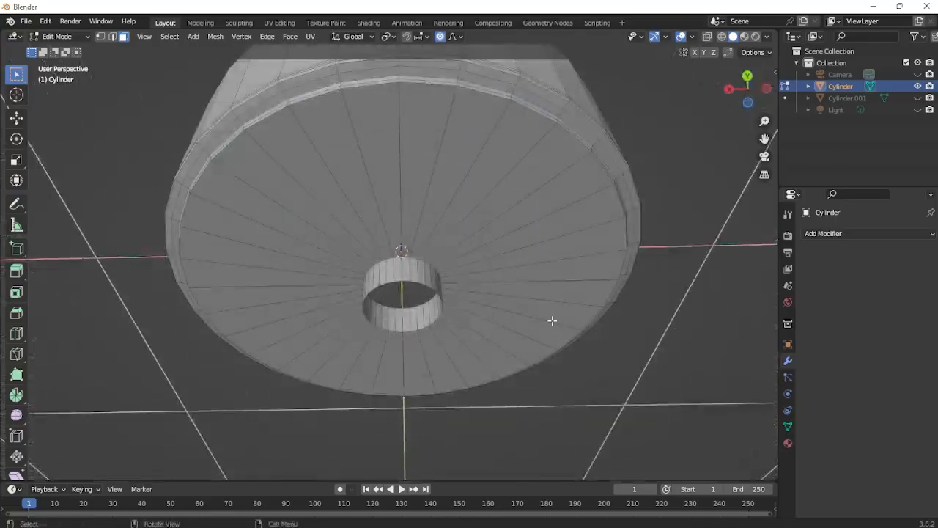
pyautogui.moveTo(550, 320); pyautogui.dragTo(560, 251, button='middle')
pyautogui.moveTo(453, 302); pyautogui.dragTo(494, 254, button='middle')
pyautogui.moveTo(419, 278); pyautogui.dragTo(438, 440, button='middle')
pyautogui.moveTo(473, 233); pyautogui.dragTo(453, 326, button='middle')
pyautogui.scroll(-4, 450, 271)
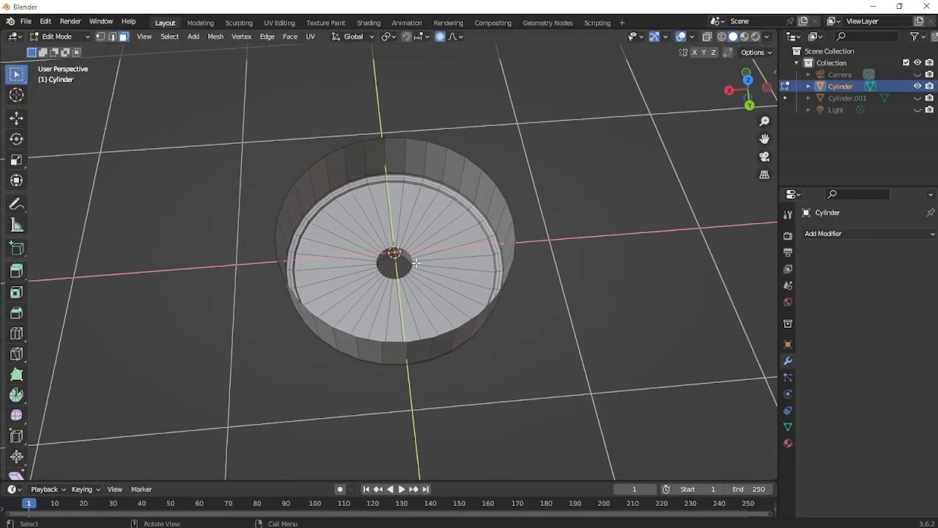
# Leave mesh editing and add a Solidify modifier to the bevelled, open-topped cylinder.
pyautogui.scroll(3, 447, 264)
pyautogui.moveTo(447, 264); pyautogui.dragTo(439, 236, button='middle')
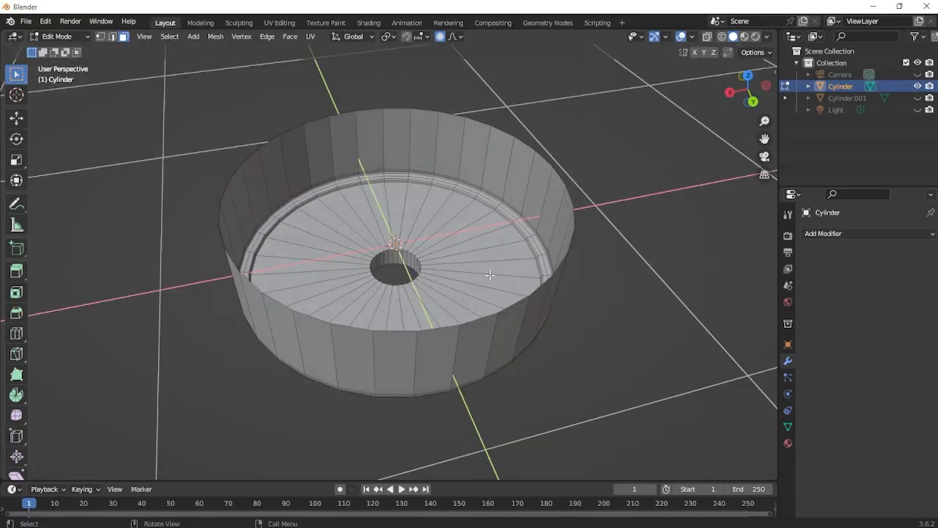
pyautogui.press('Tab')
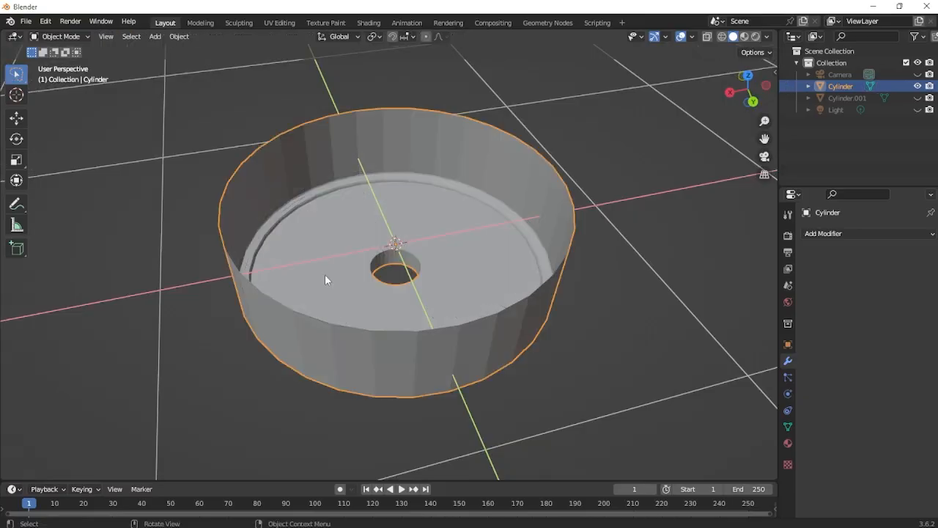
pyautogui.moveTo(414, 284); pyautogui.dragTo(433, 302, button='middle')
pyautogui.scroll(4, 433, 302)
pyautogui.click(862, 236)
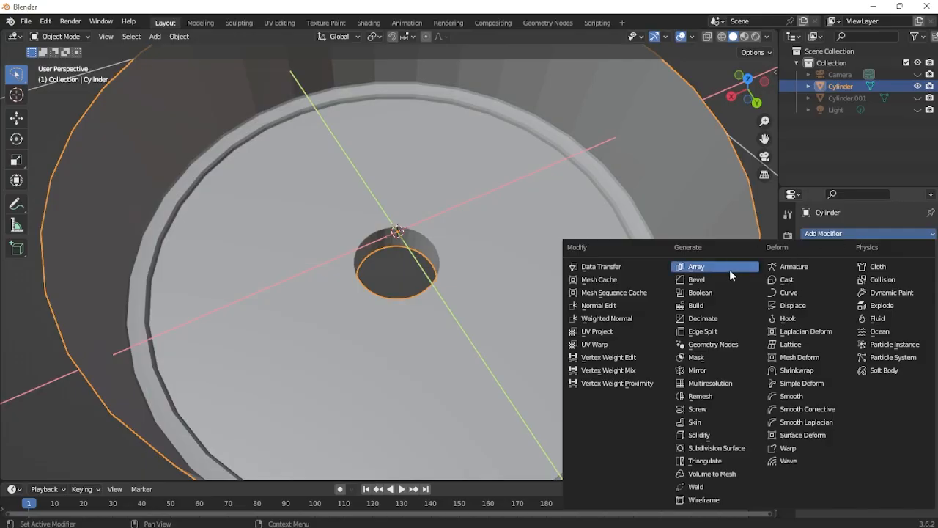
pyautogui.click(699, 434)
pyautogui.scroll(-3, 511, 247)
pyautogui.moveTo(511, 248); pyautogui.dragTo(533, 233, button='middle')
pyautogui.scroll(1, 470, 243)
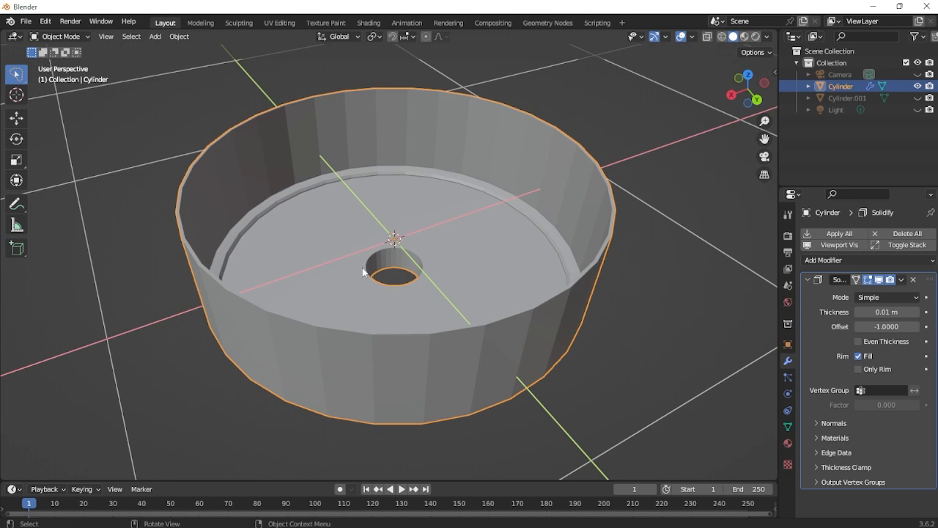
# Reveal all hidden objects in the scene and clear the selection.
pyautogui.moveTo(491, 321); pyautogui.dragTo(482, 197, button='middle')
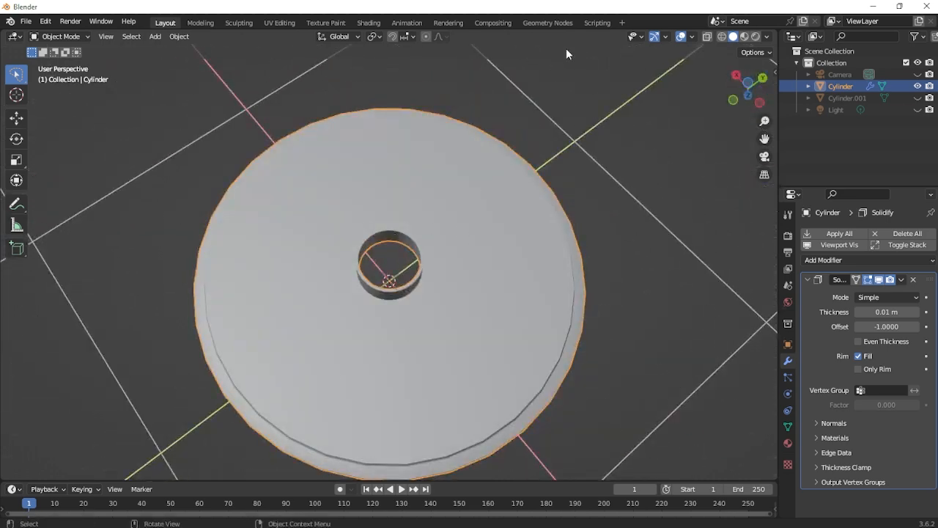
pyautogui.scroll(-2, 481, 241)
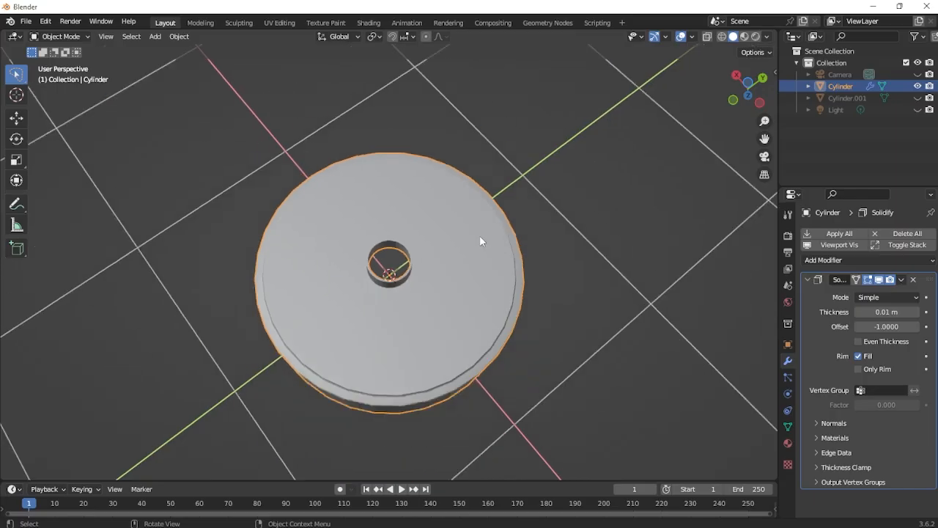
pyautogui.moveTo(480, 241); pyautogui.dragTo(491, 214, button='middle')
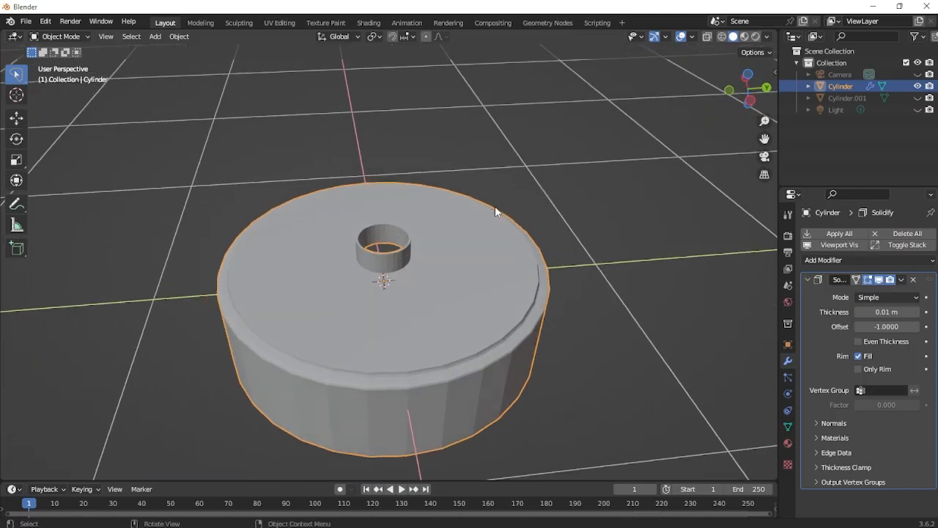
pyautogui.hotkey('alt', 'h')
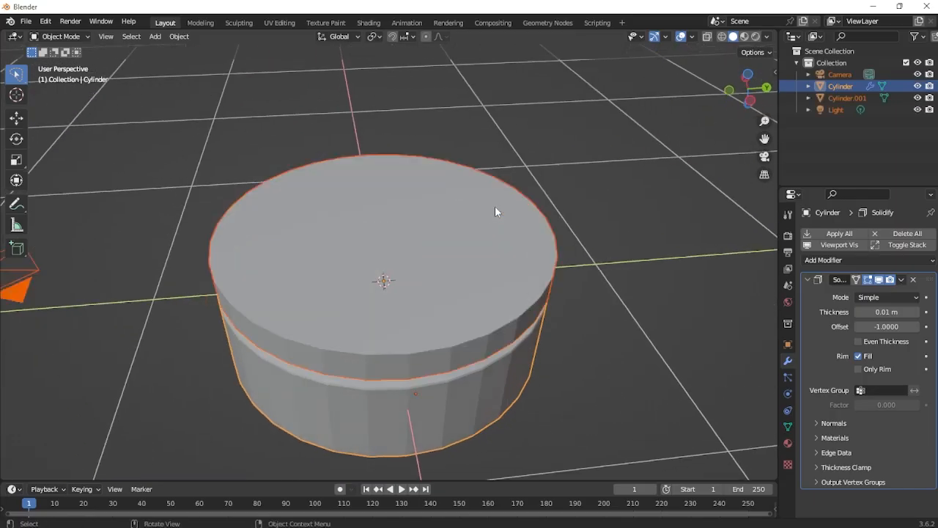
pyautogui.hotkey('alt', 'a')
pyautogui.moveTo(454, 224); pyautogui.dragTo(372, 264, button='middle')
# Select the separate lower base and hide every other object.
pyautogui.click(466, 225)
pyautogui.scroll(3, 363, 272)
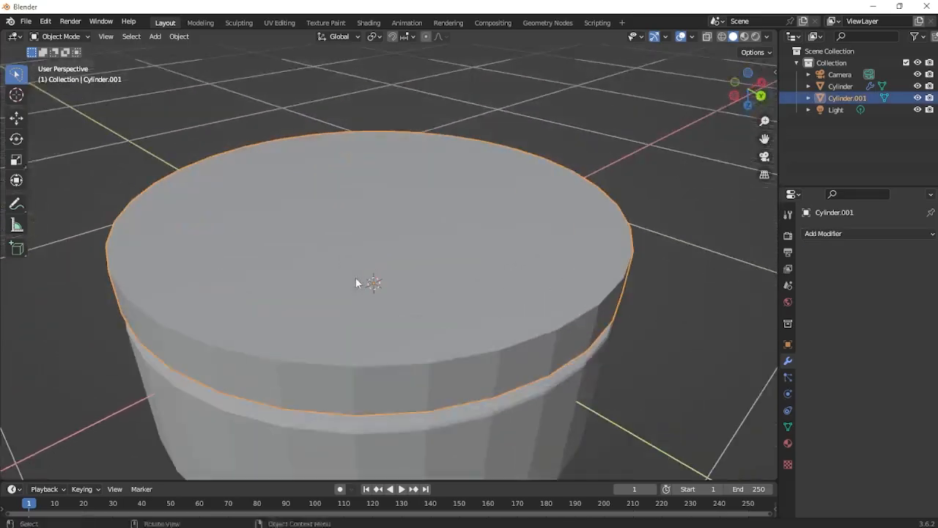
pyautogui.scroll(-3, 407, 293)
pyautogui.moveTo(407, 293); pyautogui.dragTo(439, 193, button='middle')
pyautogui.press('Tab')
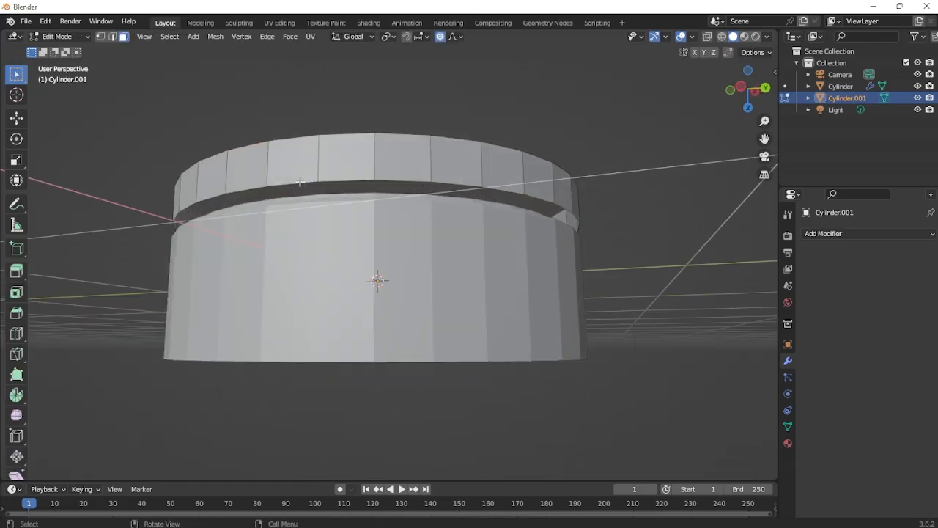
pyautogui.press('Tab')
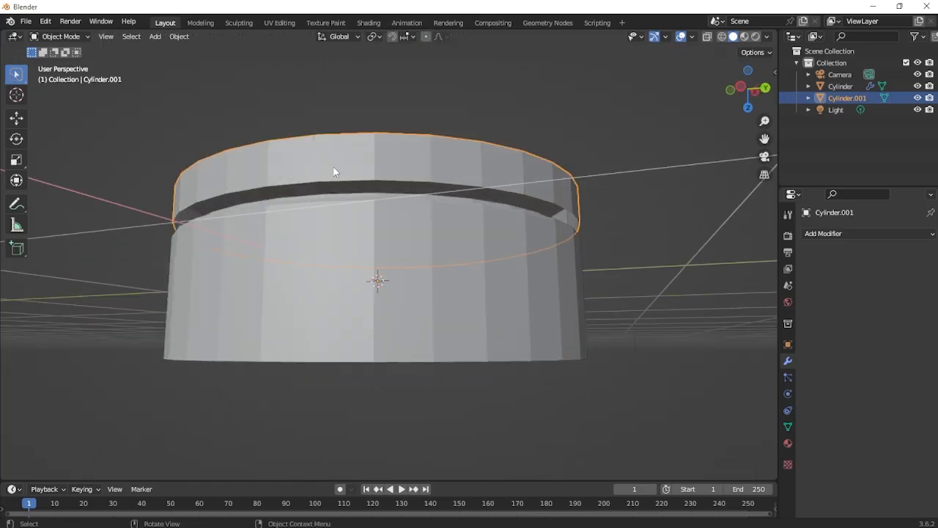
pyautogui.press('shift')
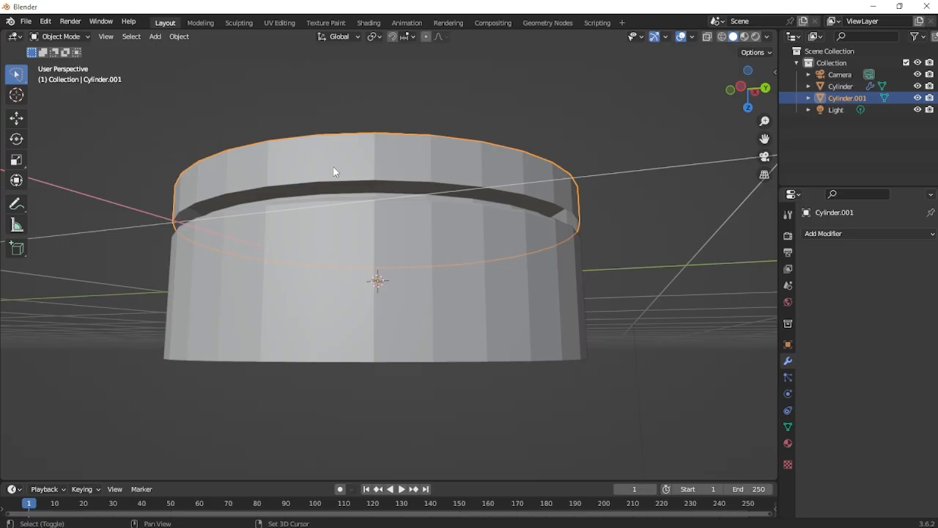
pyautogui.hotkey('shift', 'h')
# Inset the base's large flat face by about 0.61 m to leave a small circle in the centre.
pyautogui.moveTo(404, 235); pyautogui.dragTo(430, 178, button='middle')
pyautogui.press('Tab')
pyautogui.click(411, 157)
pyautogui.scroll(2, 429, 176)
pyautogui.scroll(-2, 433, 176)
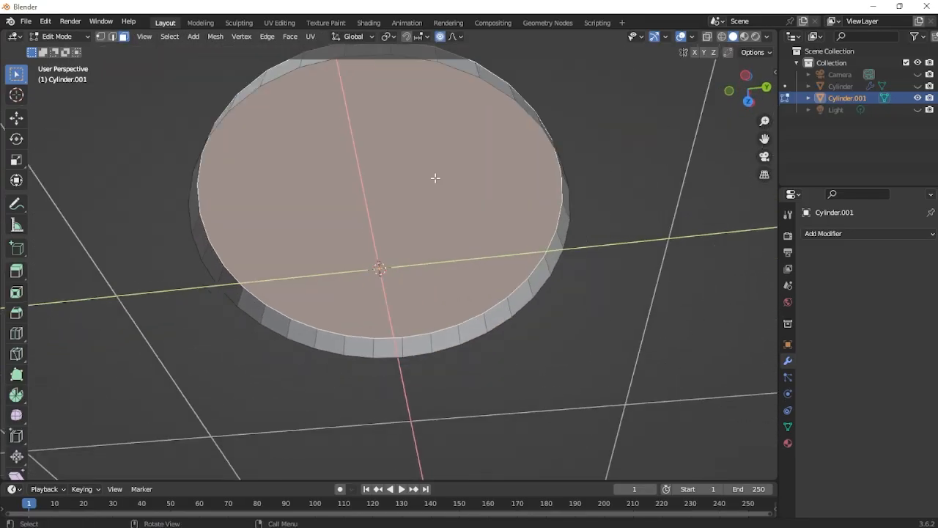
pyautogui.moveTo(445, 219); pyautogui.dragTo(445, 239, button='middle')
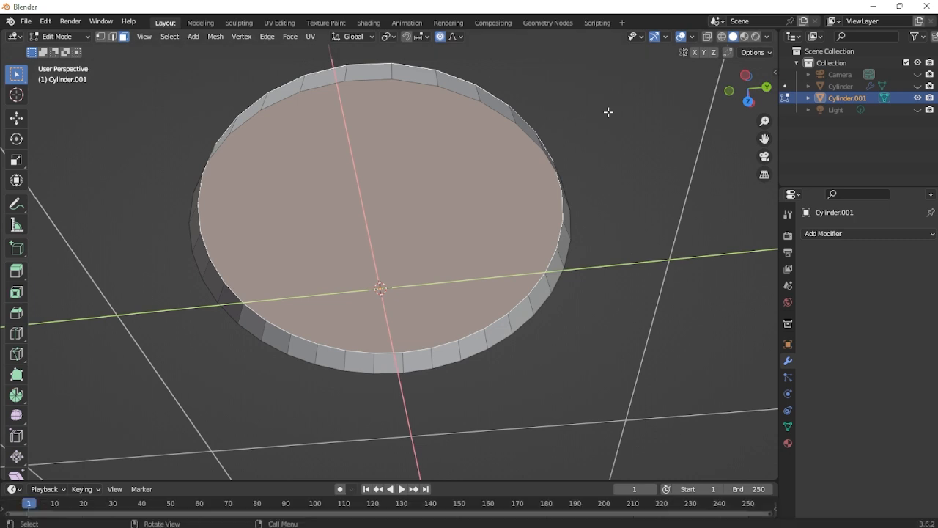
pyautogui.press('i')
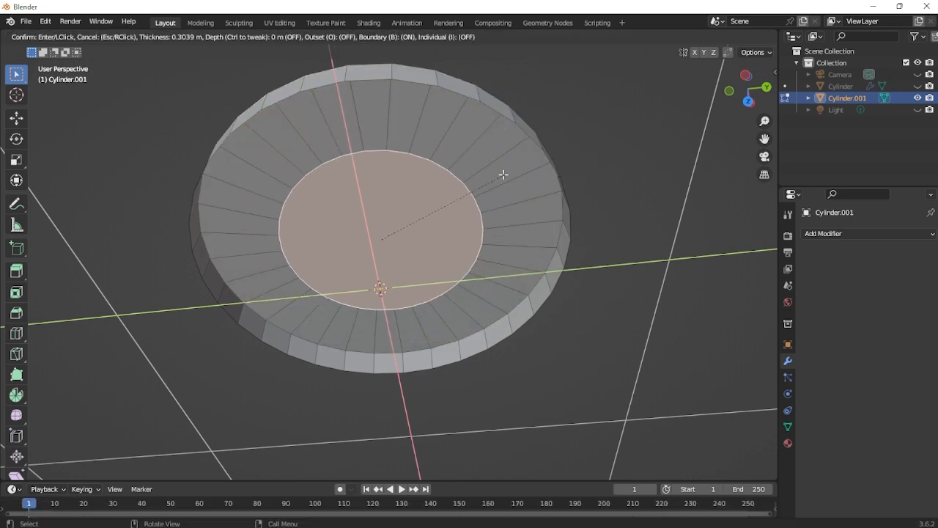
pyautogui.click(425, 190)
# Scale the small central face by about 1.24 and extrude it about 0.072 m toward the inside of the base.
pyautogui.moveTo(441, 182); pyautogui.dragTo(469, 232, button='middle')
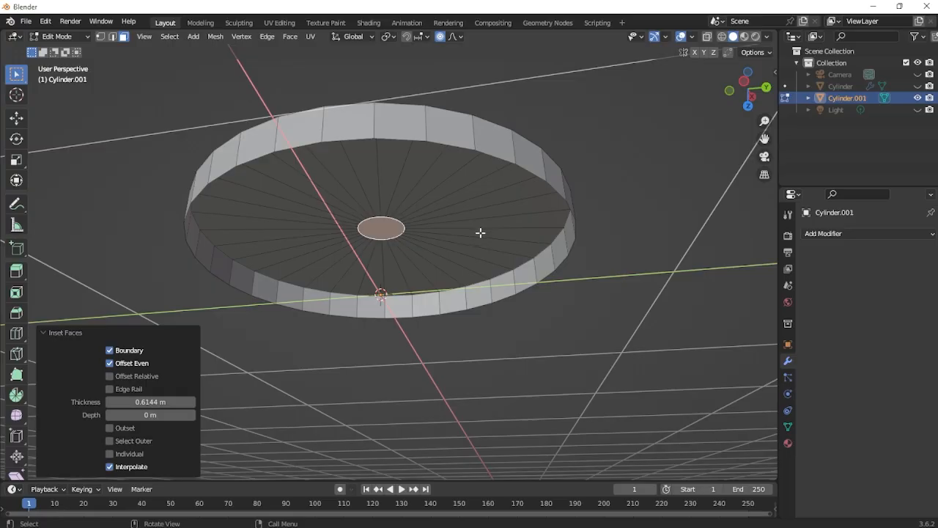
pyautogui.press('s')
pyautogui.click(515, 224)
pyautogui.press('e')
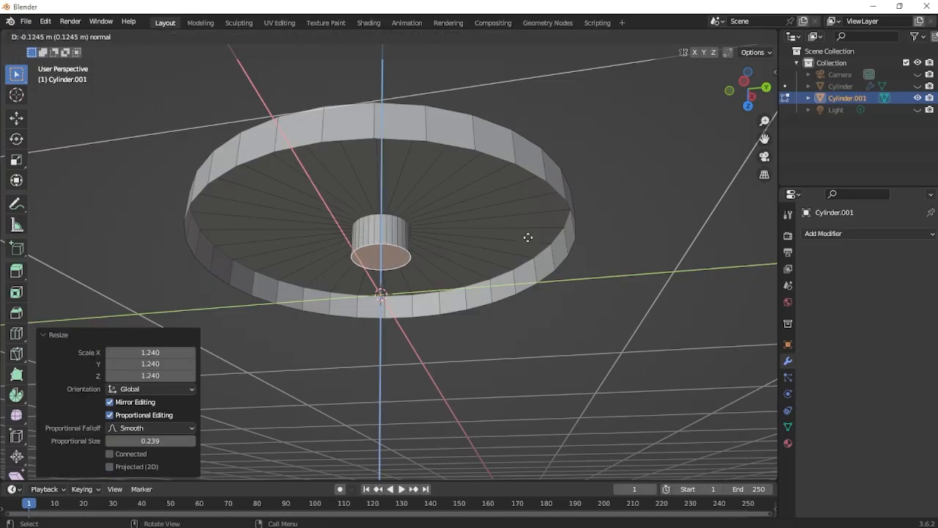
pyautogui.click(528, 225)
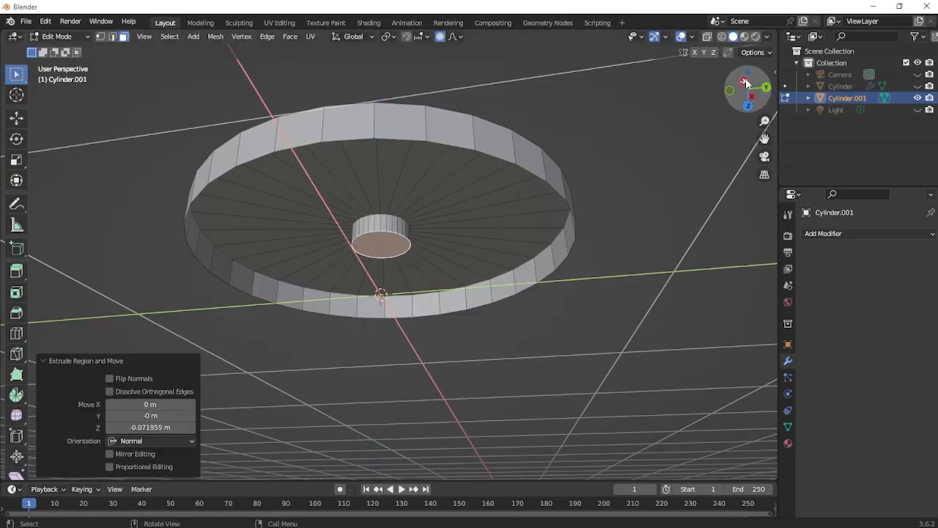
# Move the end face of the central stub about 0.044 m up along the Z axis.
pyautogui.click(746, 83)
pyautogui.press('g')
pyautogui.press('z')
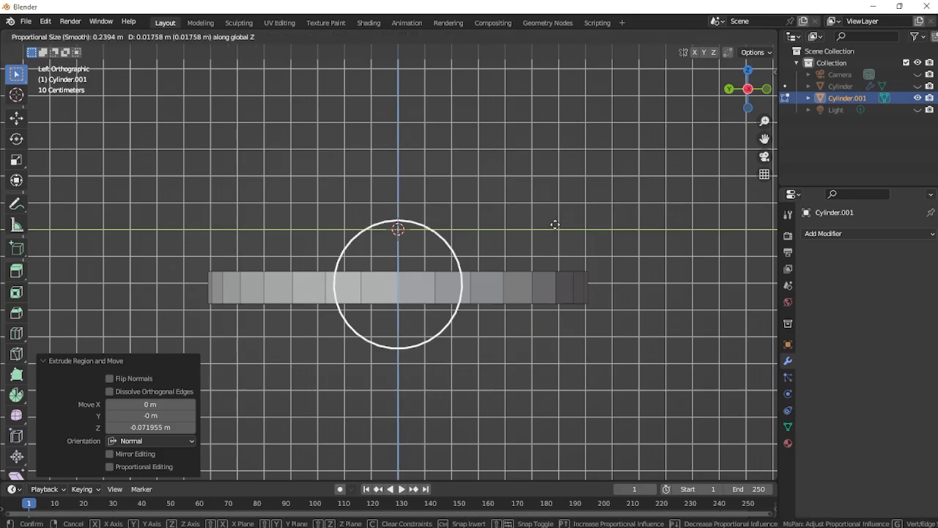
pyautogui.click(558, 217)
# Separate the central stub's ring of side faces and its end face from the base into their own object.
pyautogui.moveTo(557, 217); pyautogui.dragTo(482, 274, button='middle')
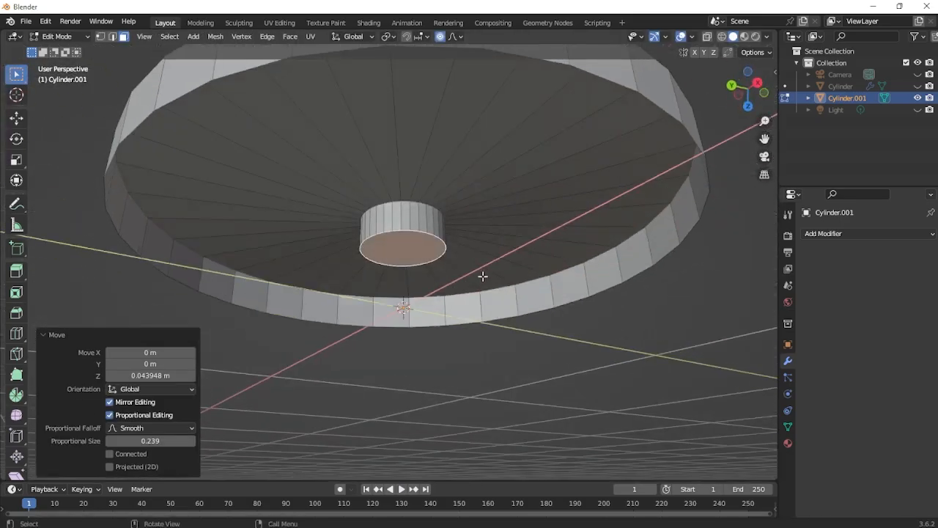
pyautogui.scroll(3, 482, 275)
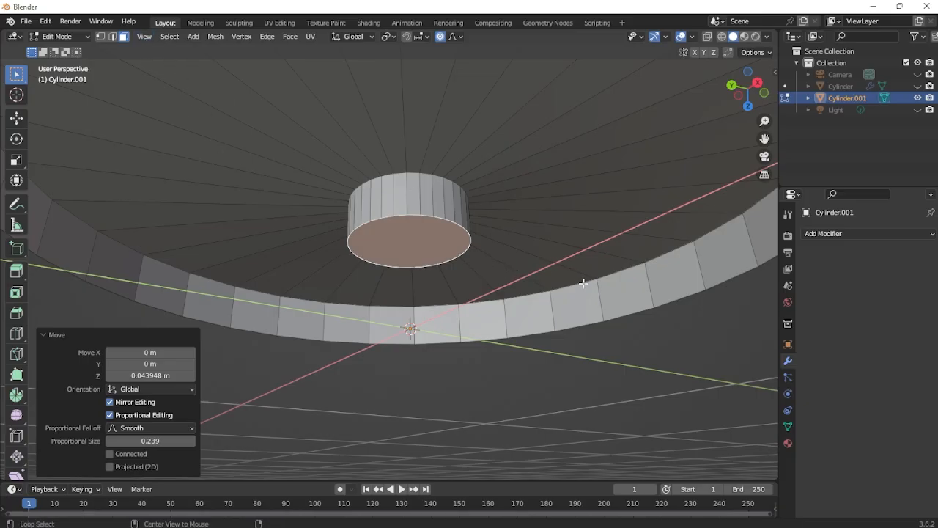
pyautogui.moveTo(423, 206); pyautogui.dragTo(428, 278, button='middle')
pyautogui.scroll(1, 434, 261)
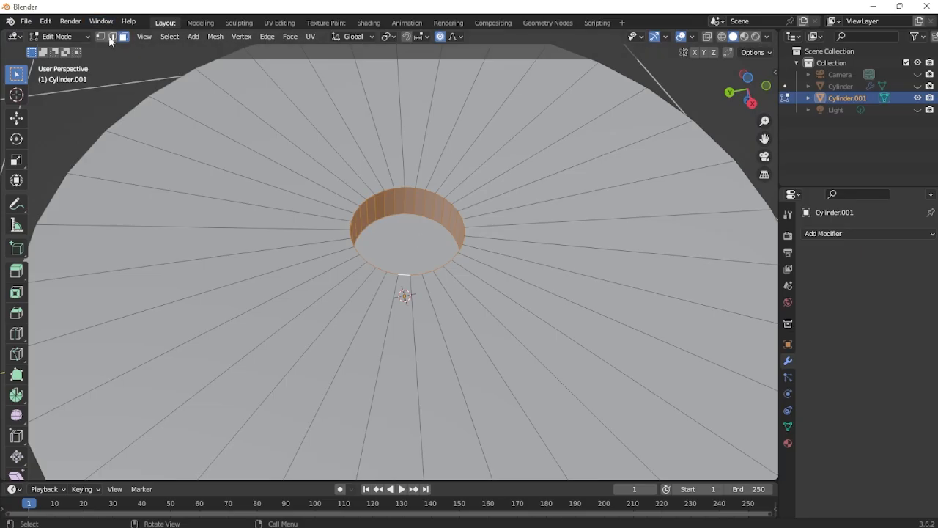
pyautogui.moveTo(403, 209); pyautogui.dragTo(419, 132, button='middle')
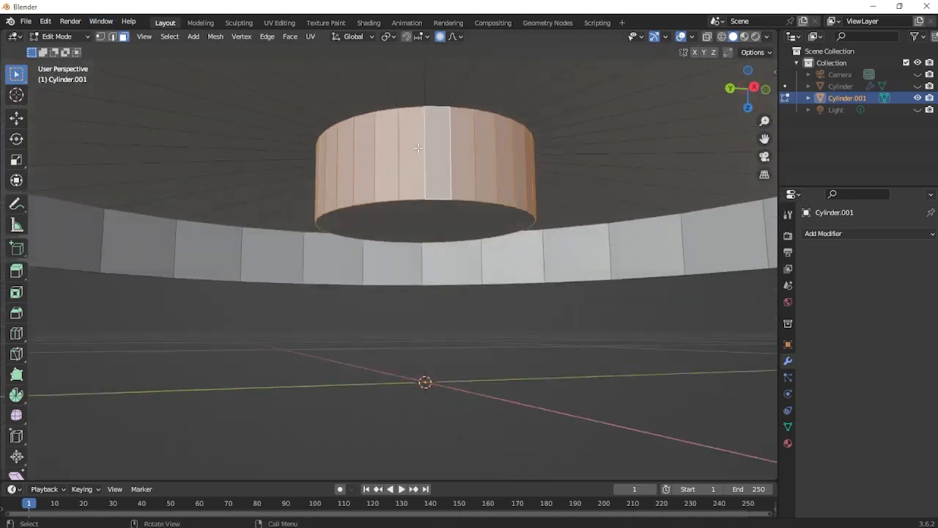
pyautogui.keyDown('alt'); pyautogui.click(423, 149); pyautogui.keyUp('alt')
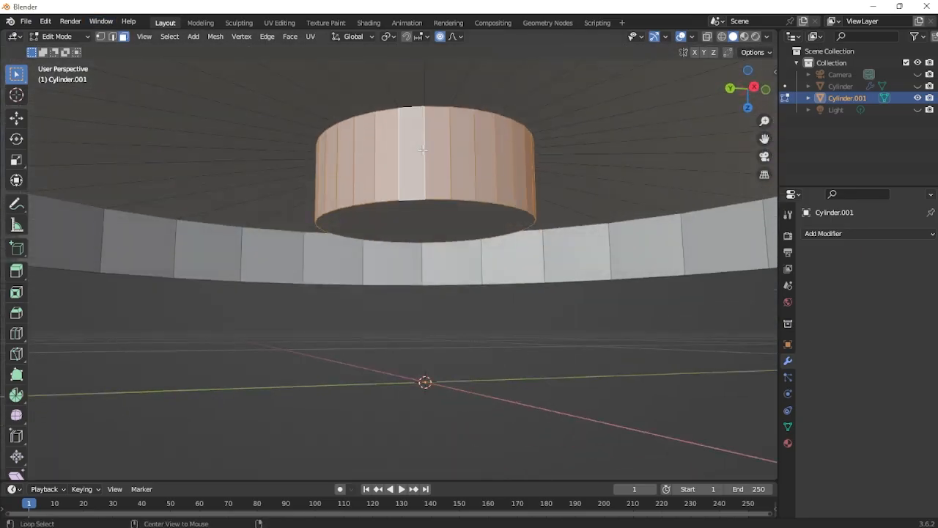
pyautogui.keyDown('ctrl'); pyautogui.click(428, 219); pyautogui.keyUp('ctrl')
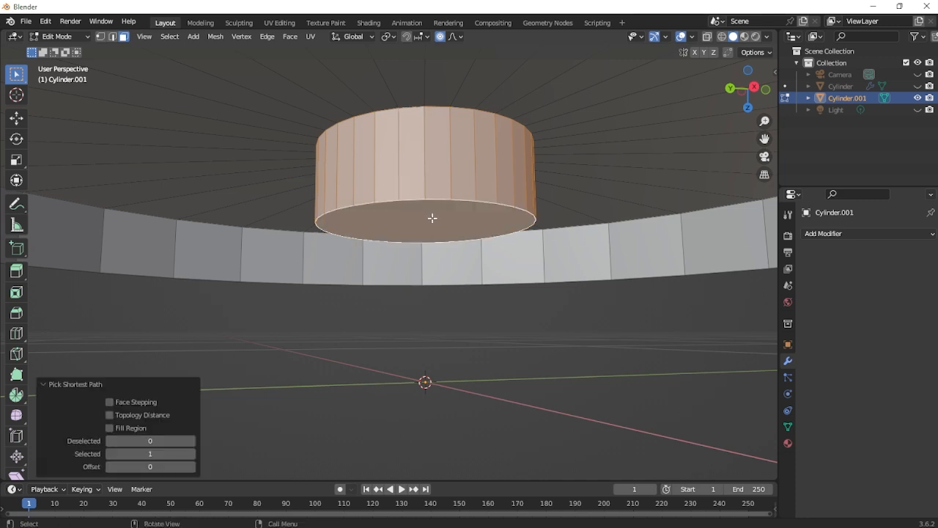
pyautogui.press('p')
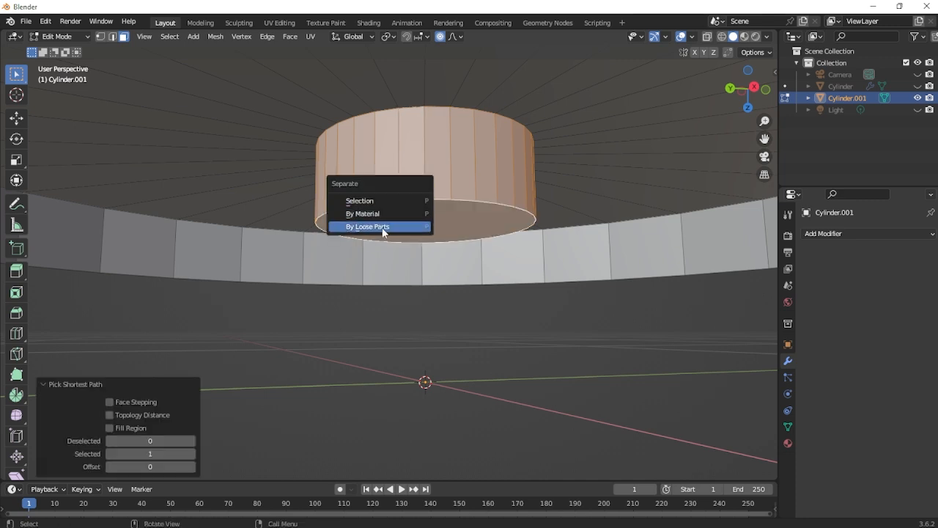
pyautogui.press('Escape')
pyautogui.press('p')
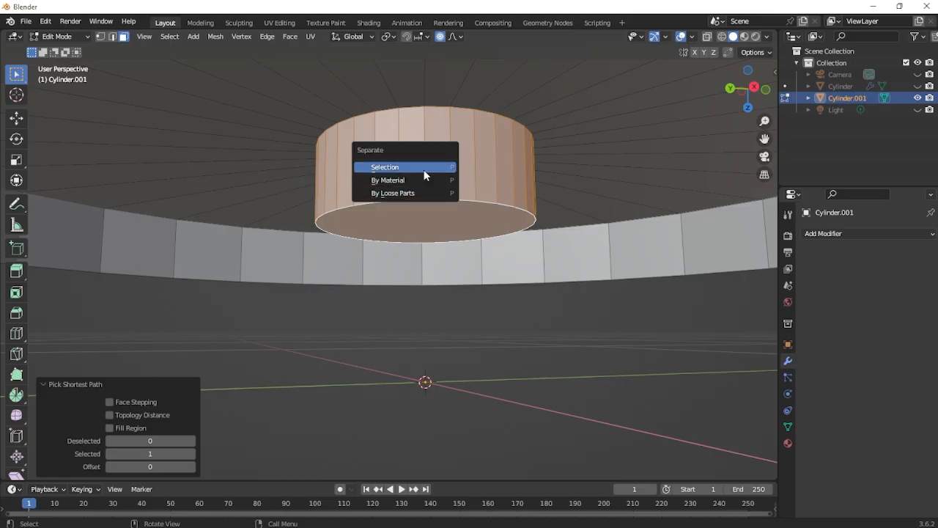
pyautogui.click(423, 167)
# Fill the circular hole left in the middle of the base with a new face.
pyautogui.moveTo(423, 167); pyautogui.dragTo(388, 146, button='middle')
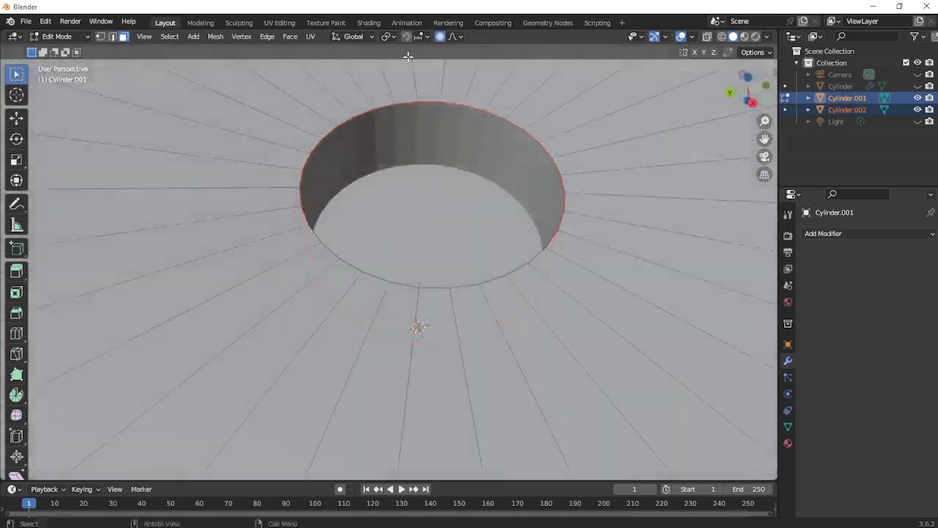
pyautogui.press('Tab')
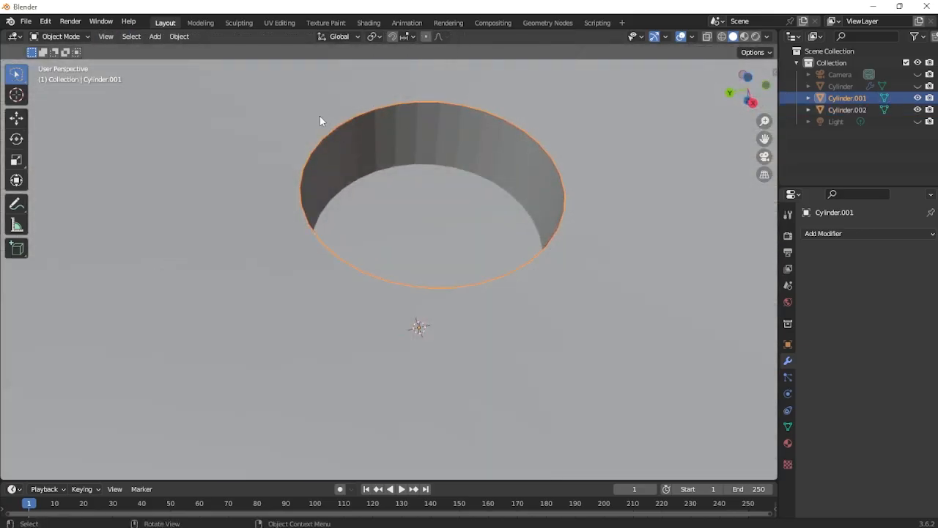
pyautogui.press('Tab')
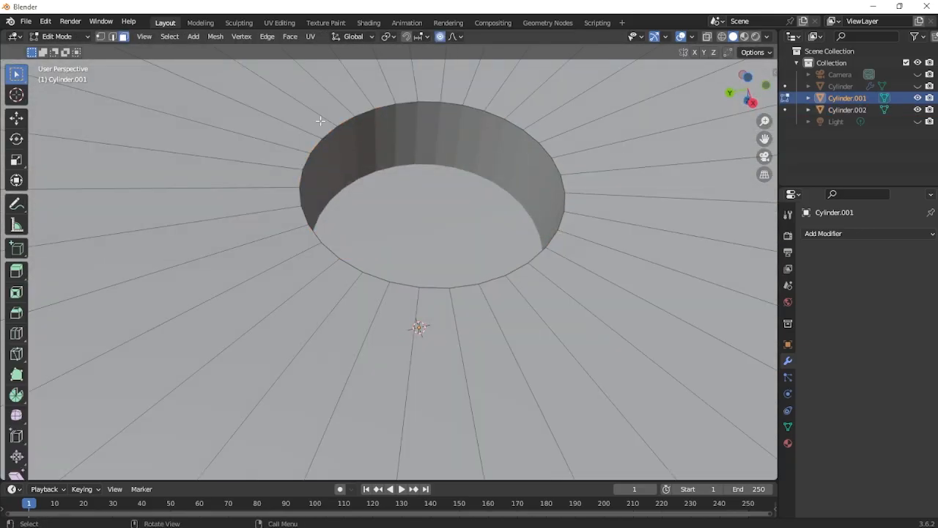
pyautogui.keyDown('alt'); pyautogui.click(302, 155); pyautogui.keyUp('alt')
pyautogui.click(114, 37)
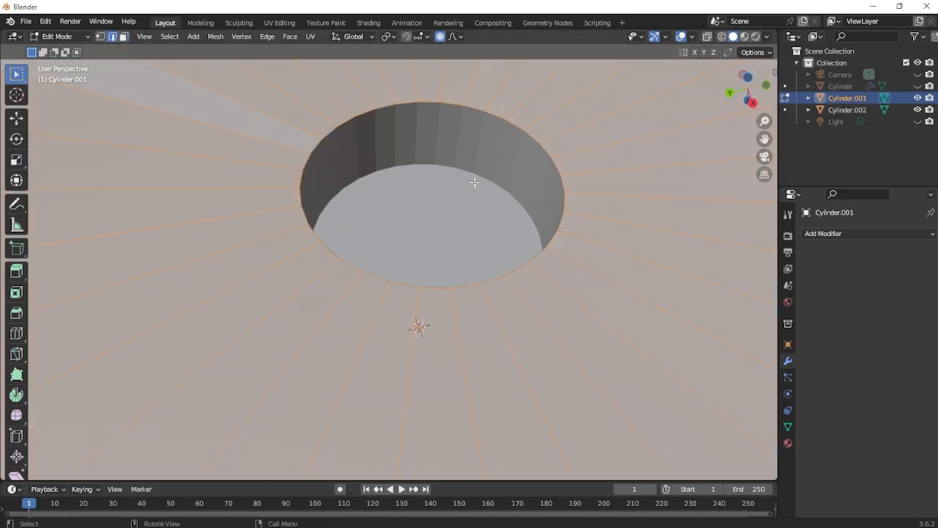
pyautogui.keyDown('alt'); pyautogui.click(387, 115); pyautogui.keyUp('alt')
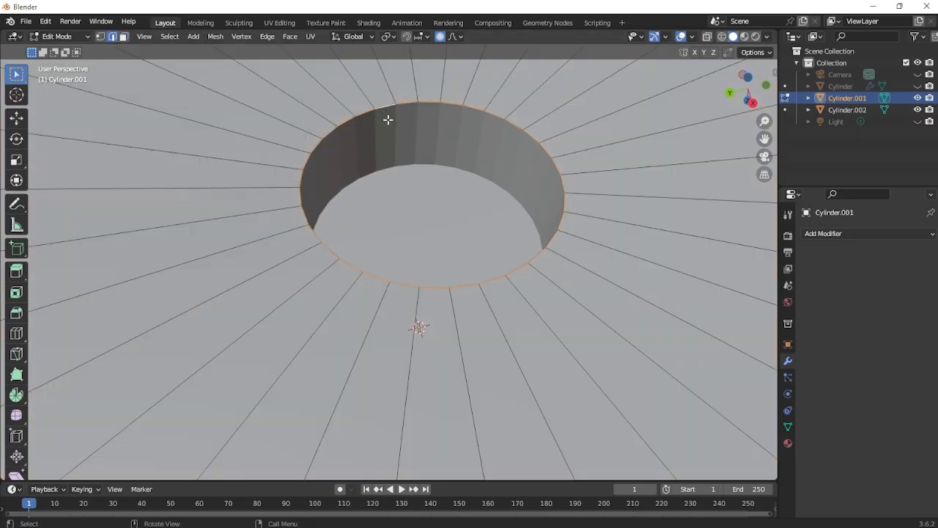
pyautogui.press('f')
pyautogui.scroll(-4, 459, 239)
pyautogui.moveTo(459, 238); pyautogui.dragTo(408, 237, button='middle')
pyautogui.press('Tab')
# Delete the end face of the separate central stub object, leaving only its ring of side faces.
pyautogui.scroll(-4, 488, 189)
pyautogui.scroll(5, 421, 227)
pyautogui.scroll(-4, 406, 241)
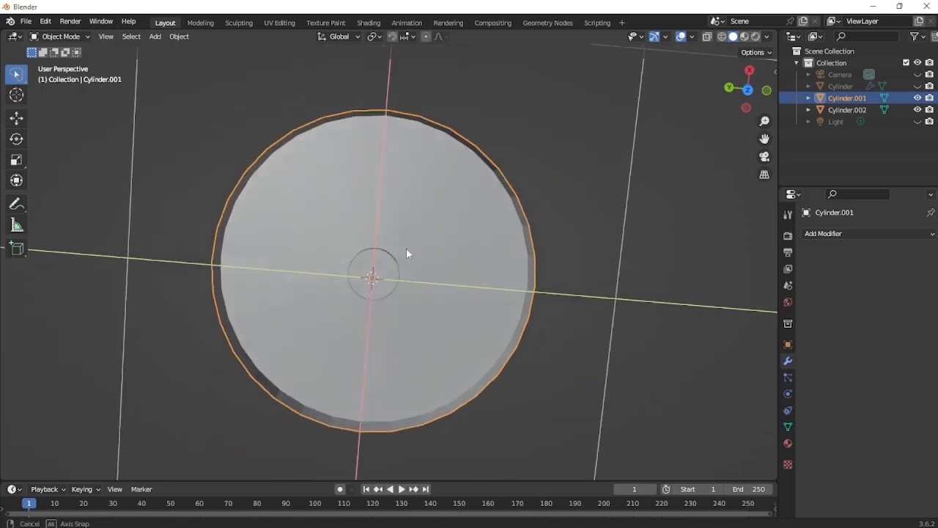
pyautogui.moveTo(411, 283); pyautogui.dragTo(378, 265, button='middle')
pyautogui.press('Tab')
pyautogui.press('Tab')
pyautogui.click(406, 286)
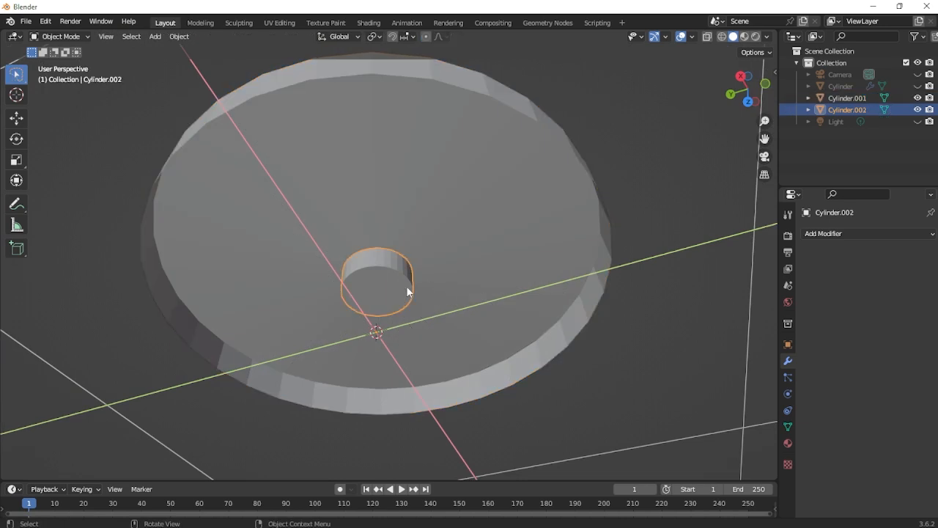
pyautogui.scroll(5, 396, 260)
pyautogui.press('Tab')
pyautogui.click(123, 37)
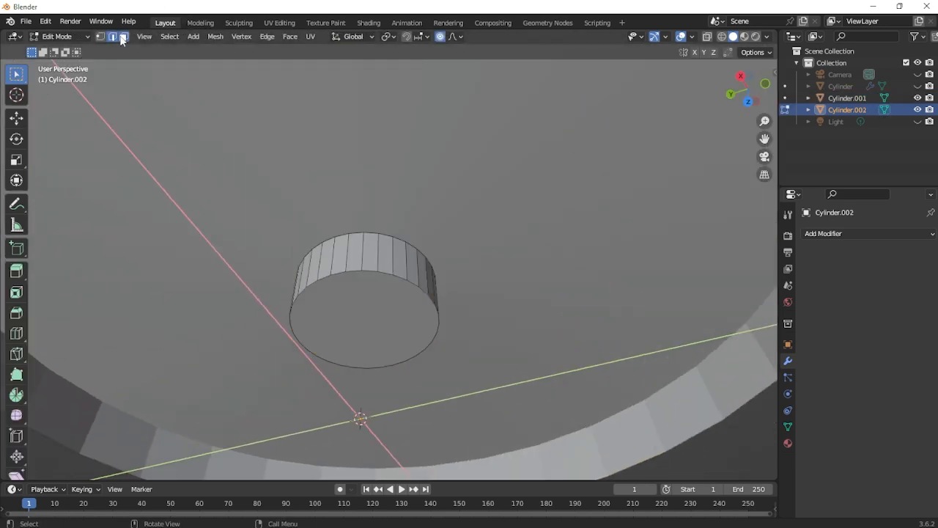
pyautogui.click(394, 319)
pyautogui.press('x')
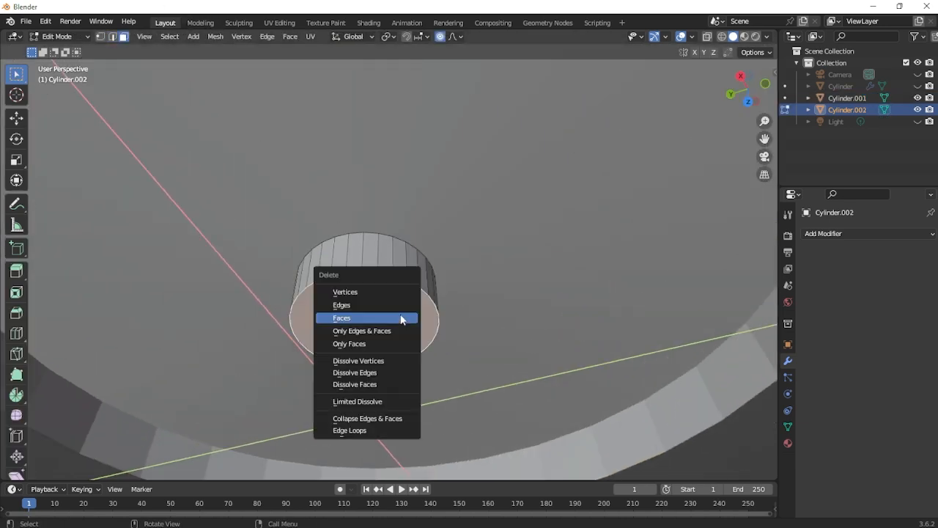
pyautogui.click(401, 317)
pyautogui.press('Tab')
pyautogui.moveTo(401, 315); pyautogui.dragTo(463, 293, button='middle')
pyautogui.scroll(-4, 436, 294)
pyautogui.click(903, 234)
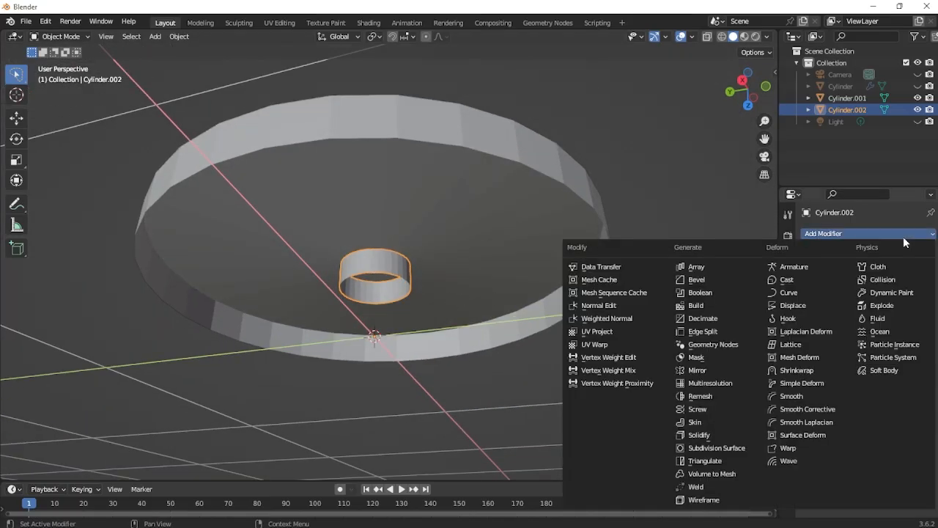
pyautogui.click(710, 423)
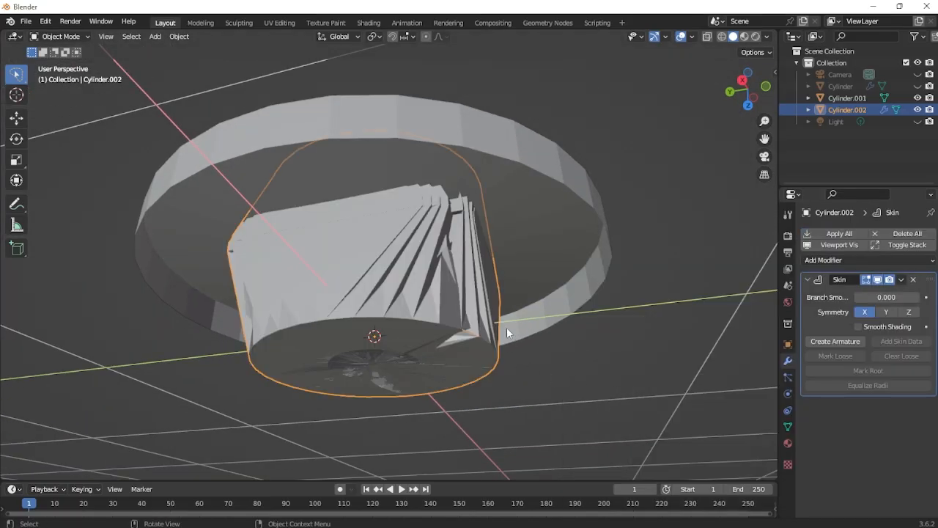
pyautogui.click(912, 279)
# Add a Solidify modifier to the central ring.
pyautogui.click(867, 234)
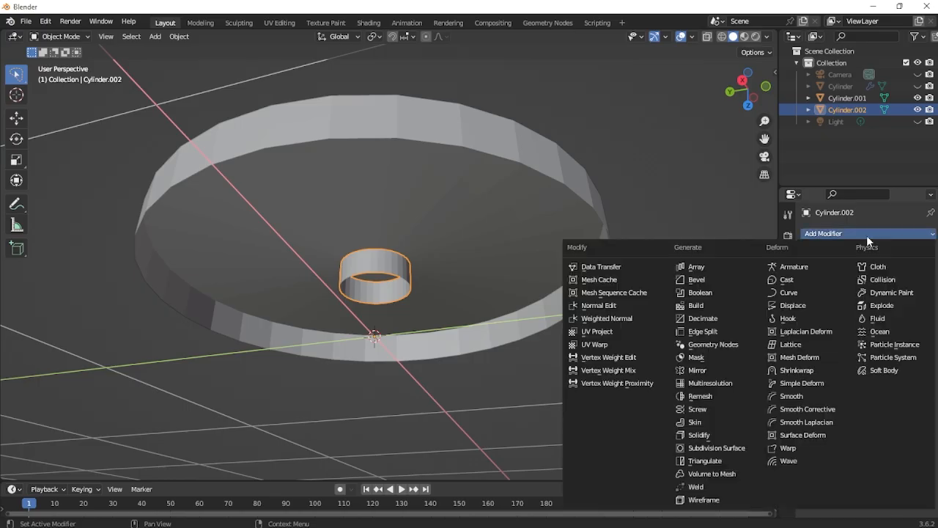
pyautogui.click(698, 435)
pyautogui.scroll(3, 579, 359)
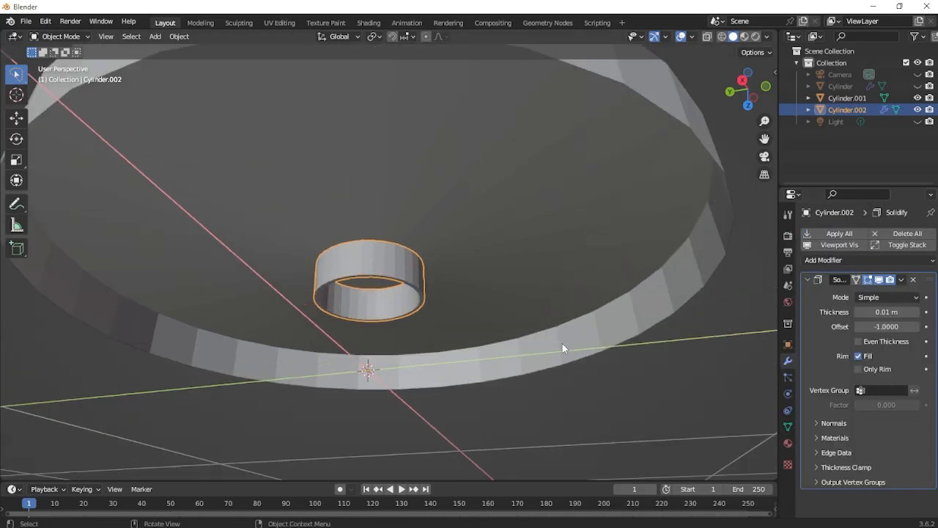
# Add a Solidify modifier to the round base surrounding the central ring.
pyautogui.moveTo(562, 343); pyautogui.dragTo(475, 254, button='middle')
pyautogui.scroll(-4, 552, 308)
pyautogui.click(476, 255)
pyautogui.click(858, 233)
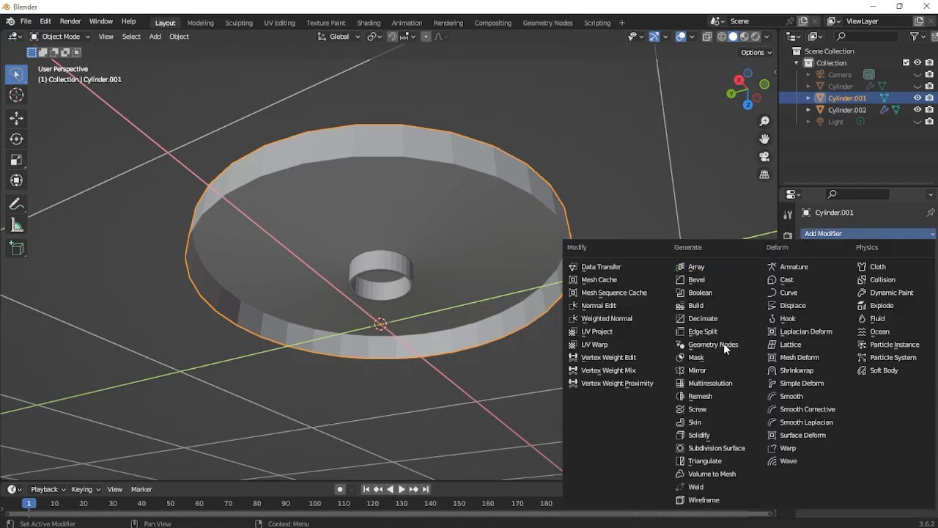
pyautogui.click(700, 434)
pyautogui.moveTo(467, 229); pyautogui.dragTo(599, 85, button='middle')
pyautogui.moveTo(598, 112); pyautogui.dragTo(568, 132, button='middle')
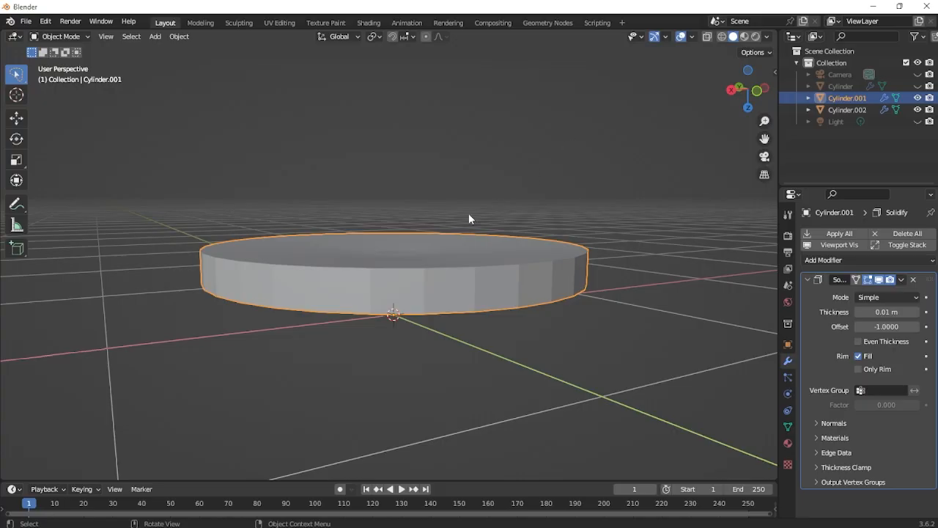
# Move the central circular face of the base by about -0.055 m along the Z axis.
pyautogui.moveTo(444, 229); pyautogui.dragTo(433, 237, button='middle')
pyautogui.moveTo(560, 206); pyautogui.dragTo(544, 244, button='middle')
pyautogui.scroll(1, 544, 245)
pyautogui.press('Tab')
pyautogui.scroll(1, 440, 233)
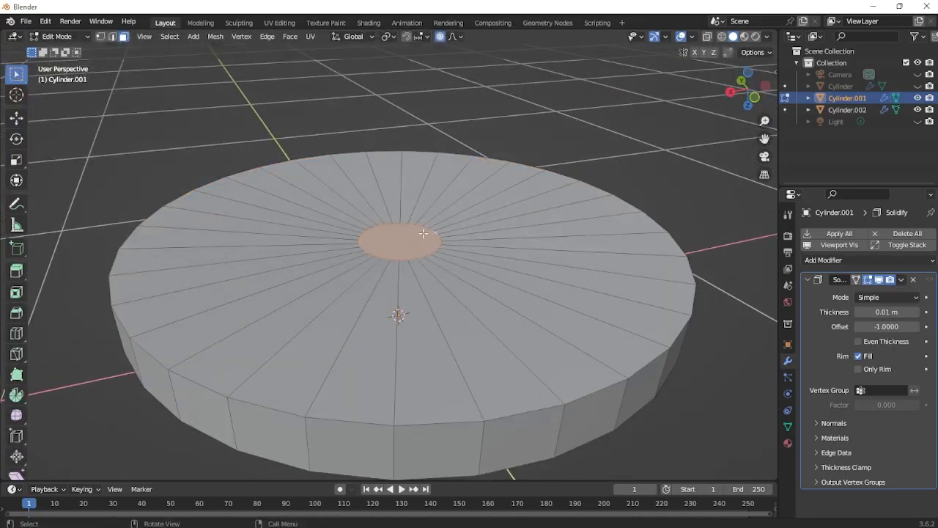
pyautogui.press('g')
pyautogui.press('z')
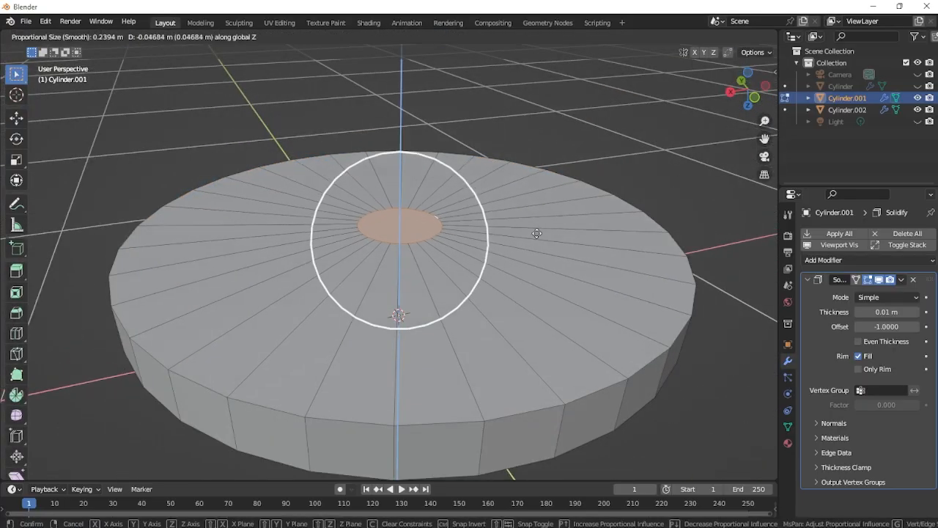
pyautogui.click(538, 231)
# Bevel the edges around the base's central face 0.0589 m wide with 7 segments.
pyautogui.hotkey('ctrl', 'b')
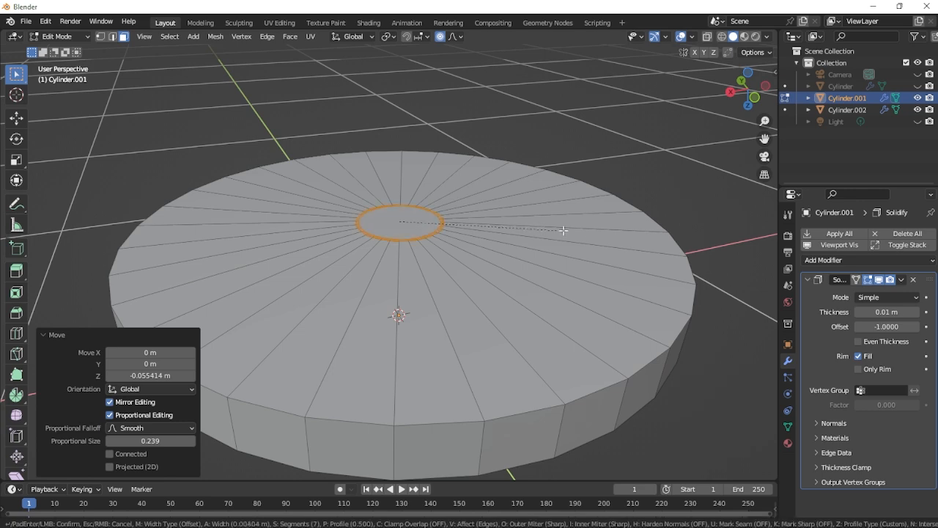
pyautogui.click(759, 218)
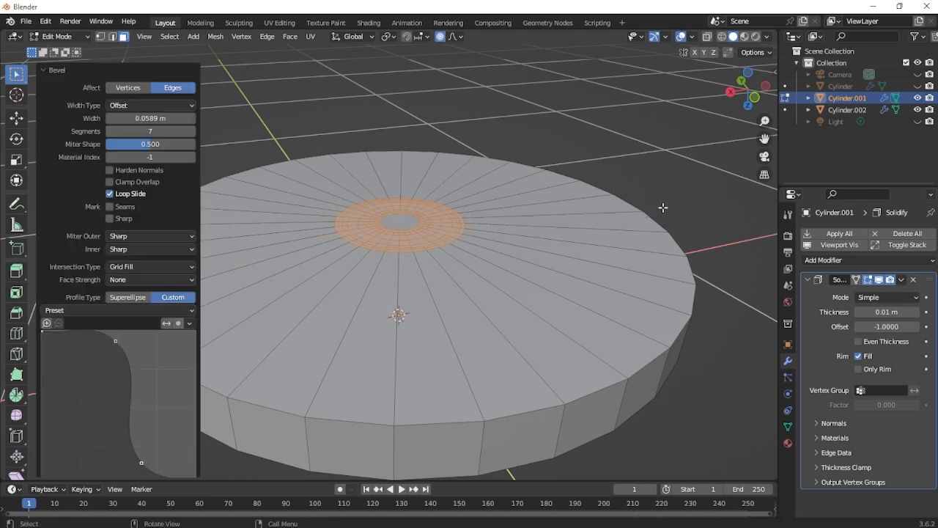
pyautogui.scroll(-1, 655, 210)
pyautogui.moveTo(614, 226); pyautogui.dragTo(453, 251, button='middle')
pyautogui.press('Tab')
pyautogui.rightClick(453, 250)
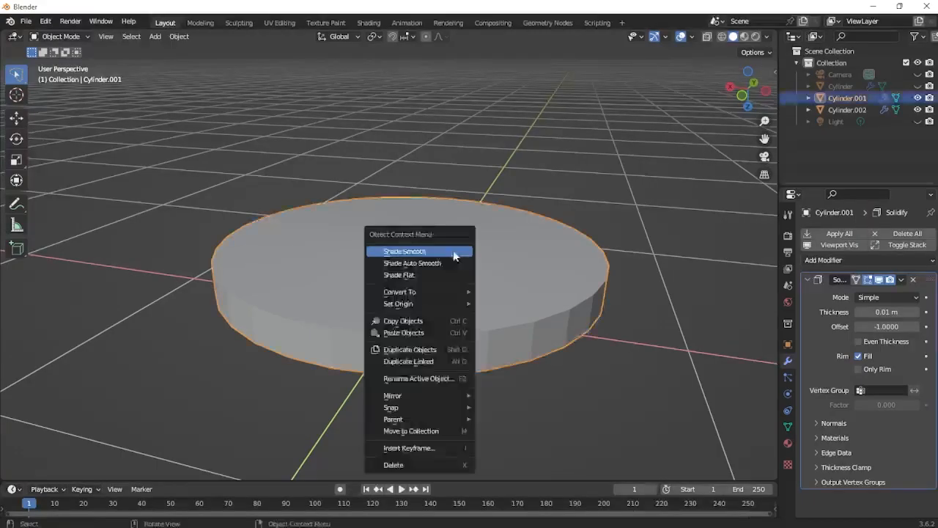
# Bevel the edge loop where the base's flat face meets its side wall, 0.0229 m wide with 4 segments.
pyautogui.press('Tab')
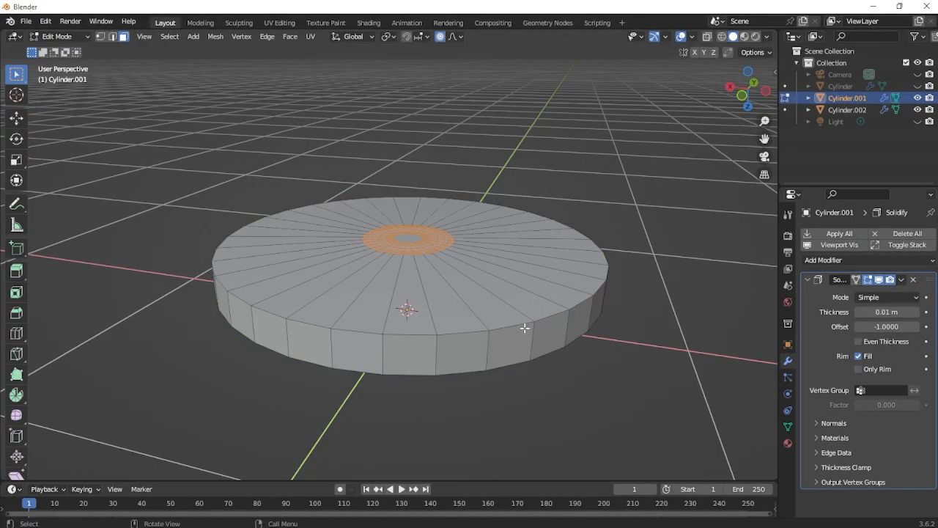
pyautogui.click(111, 35)
pyautogui.keyDown('alt'); pyautogui.click(300, 327); pyautogui.keyUp('alt')
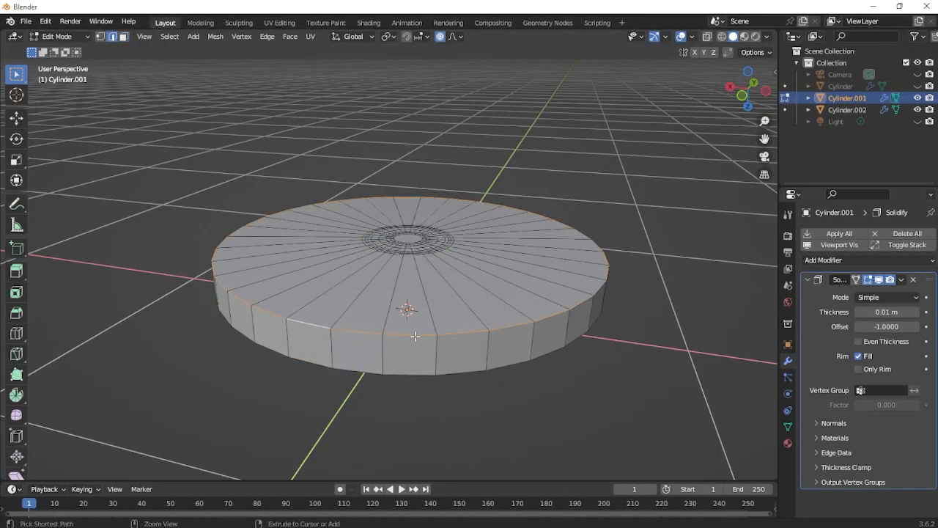
pyautogui.hotkey('ctrl', 'b')
pyautogui.scroll(-3, 447, 366)
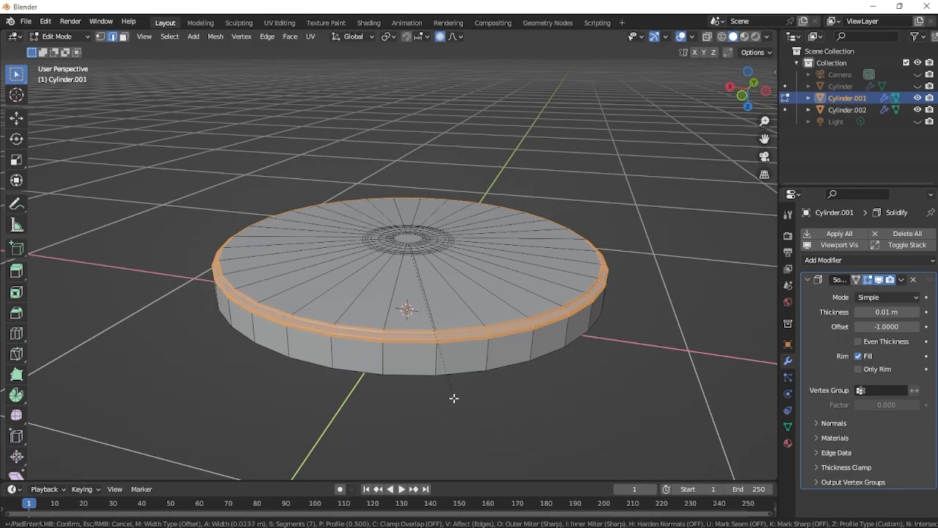
pyautogui.click(452, 396)
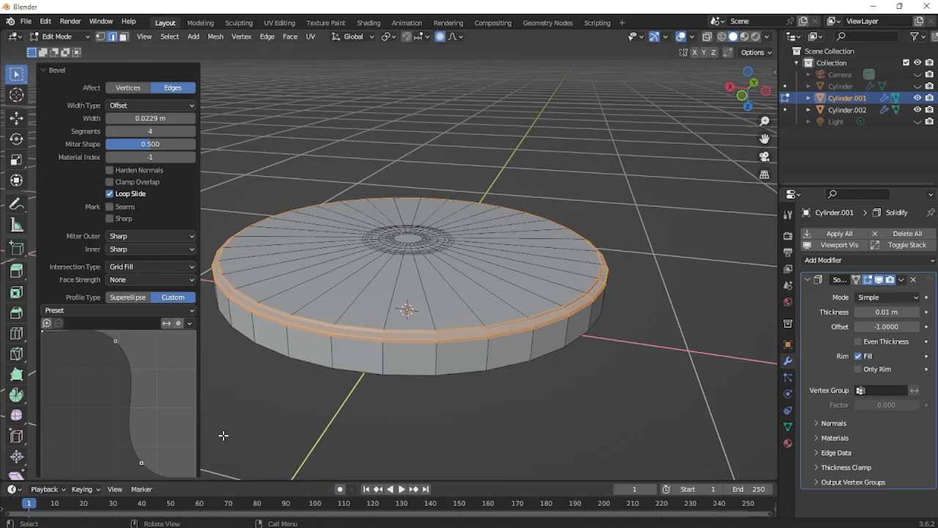
# Set the outer rim bevel's profile type to Superellipse and its segments to 3.
pyautogui.click(128, 298)
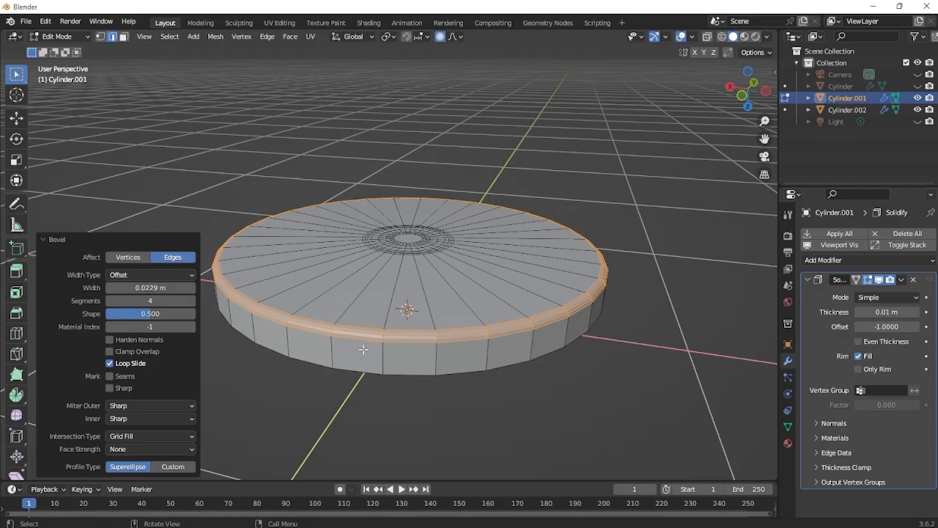
pyautogui.scroll(2, 363, 349)
pyautogui.scroll(-2, 360, 349)
pyautogui.moveTo(360, 350); pyautogui.dragTo(388, 349, button='middle')
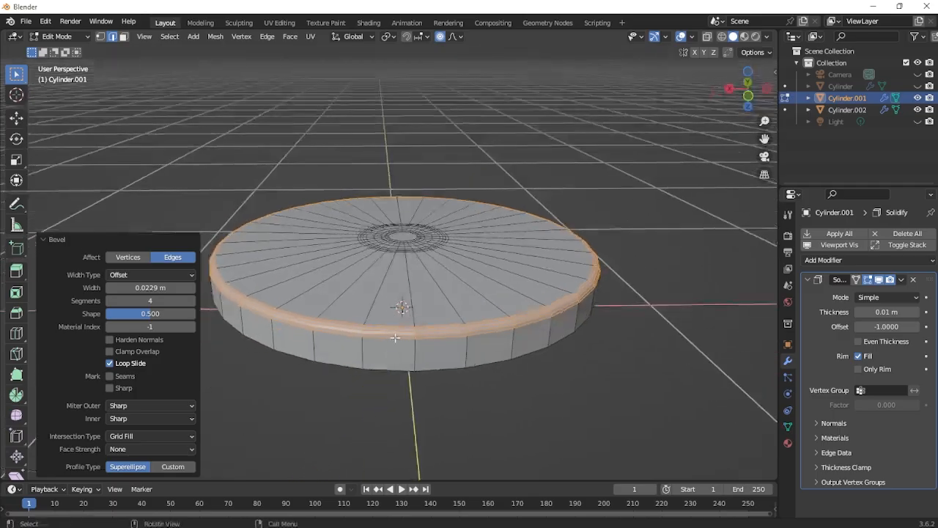
pyautogui.click(110, 301)
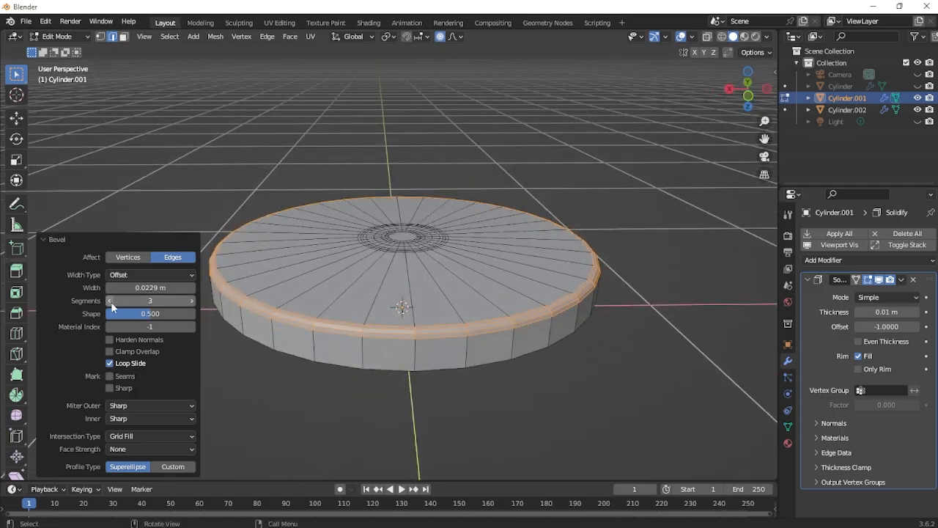
pyautogui.press('Tab')
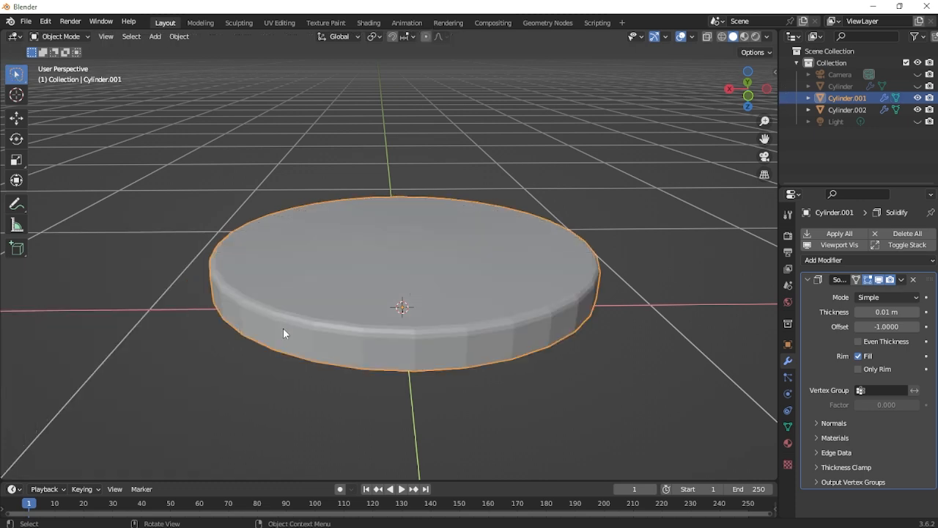
# Apply smooth shading to the whole base object.
pyautogui.scroll(-3, 329, 332)
pyautogui.scroll(3, 345, 285)
pyautogui.moveTo(331, 332); pyautogui.dragTo(428, 205, button='middle')
pyautogui.rightClick(406, 161)
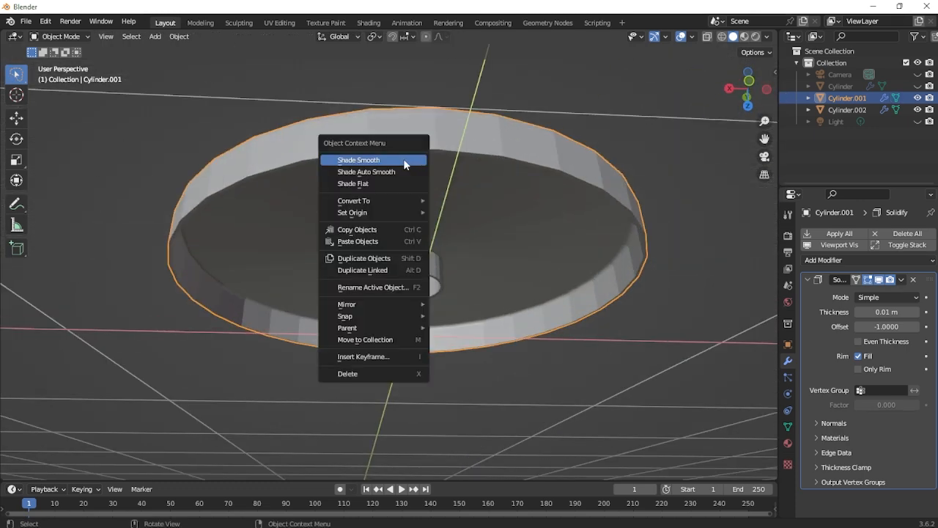
pyautogui.click(366, 163)
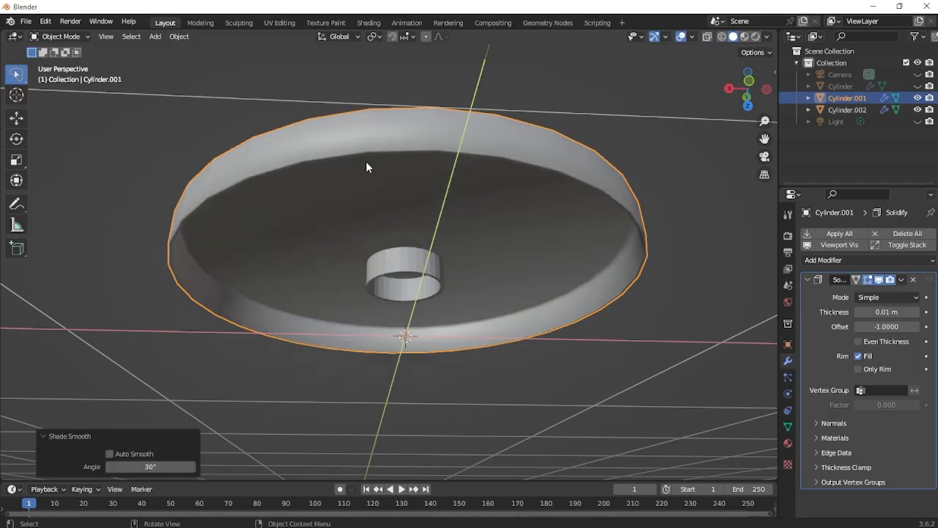
# Open the base's mesh for editing with its outer side wall in view.
pyautogui.moveTo(526, 258); pyautogui.dragTo(457, 217, button='middle')
pyautogui.scroll(2, 482, 312)
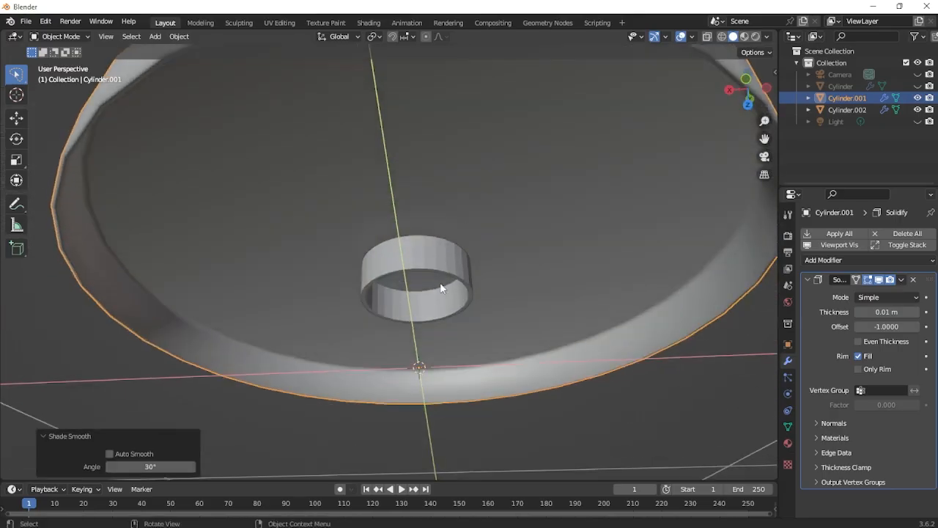
pyautogui.click(440, 285)
pyautogui.click(440, 269)
pyautogui.scroll(-3, 481, 251)
pyautogui.moveTo(481, 251); pyautogui.dragTo(433, 238, button='middle')
pyautogui.click(437, 256)
pyautogui.scroll(3, 461, 310)
pyautogui.press('Tab')
pyautogui.scroll(-4, 456, 307)
pyautogui.moveTo(456, 307); pyautogui.dragTo(508, 305, button='middle')
pyautogui.hotkey('ctrl', 'r')
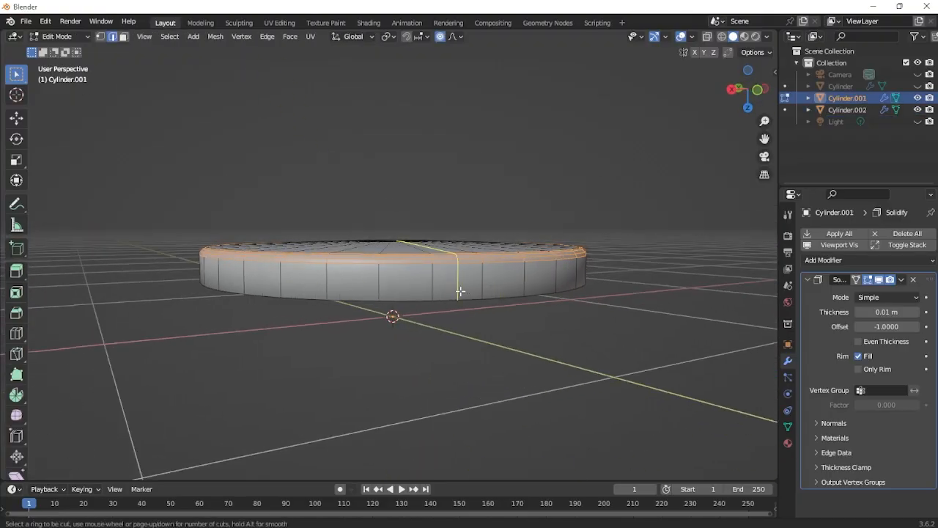
pyautogui.click(409, 288)
pyautogui.rightClick(409, 289)
pyautogui.hotkey('ctrl', 'z')
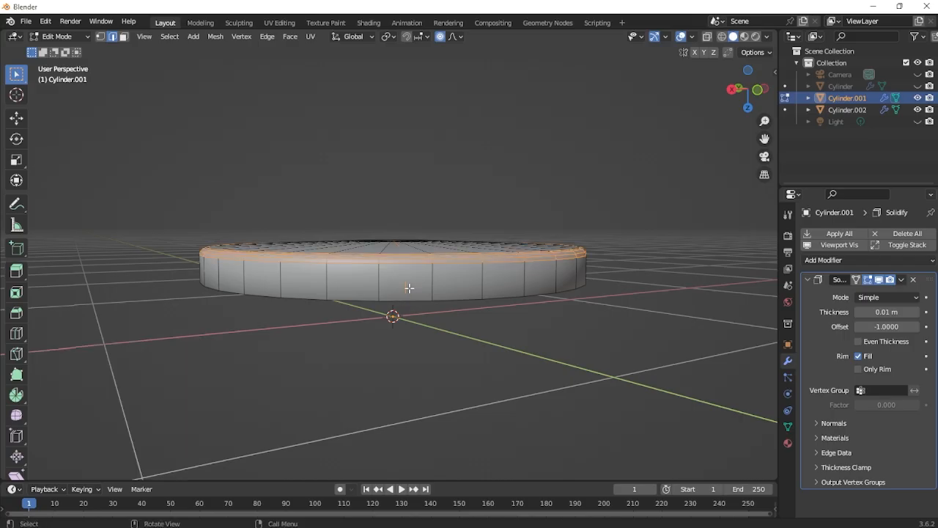
# Add one centred horizontal loop cut around the base's side wall and bevel it 0.0339 m wide with 3 segments.
pyautogui.hotkey('ctrl', 'r')
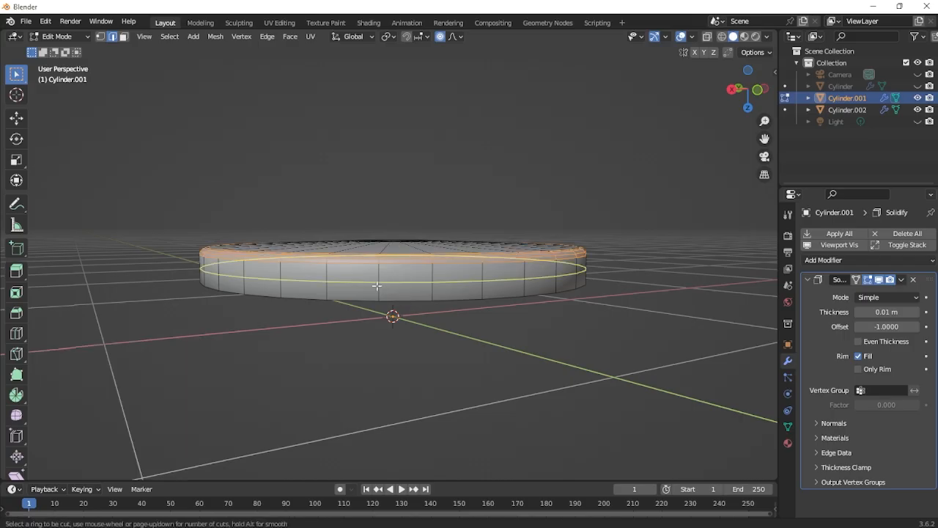
pyautogui.click(376, 286)
pyautogui.rightClick(376, 286)
pyautogui.moveTo(447, 282); pyautogui.dragTo(611, 210, button='middle')
pyautogui.scroll(2, 505, 291)
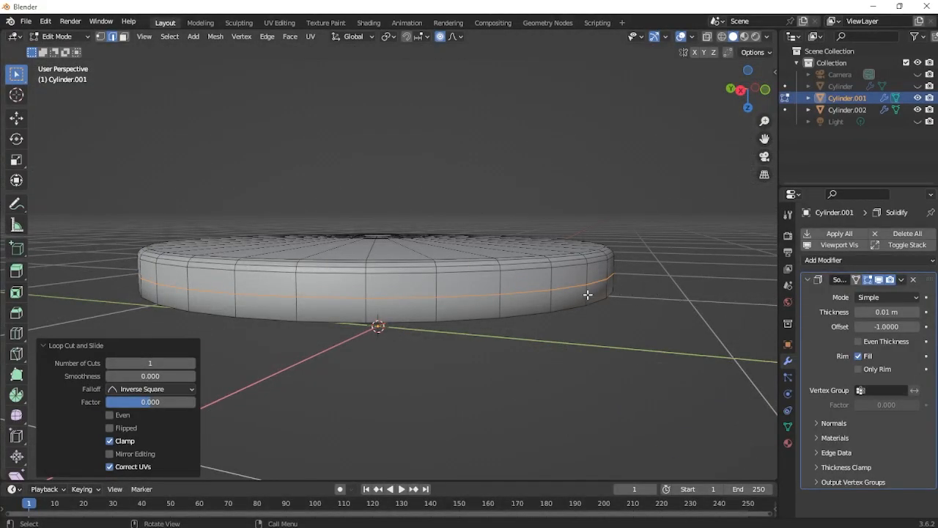
pyautogui.hotkey('ctrl', 'b')
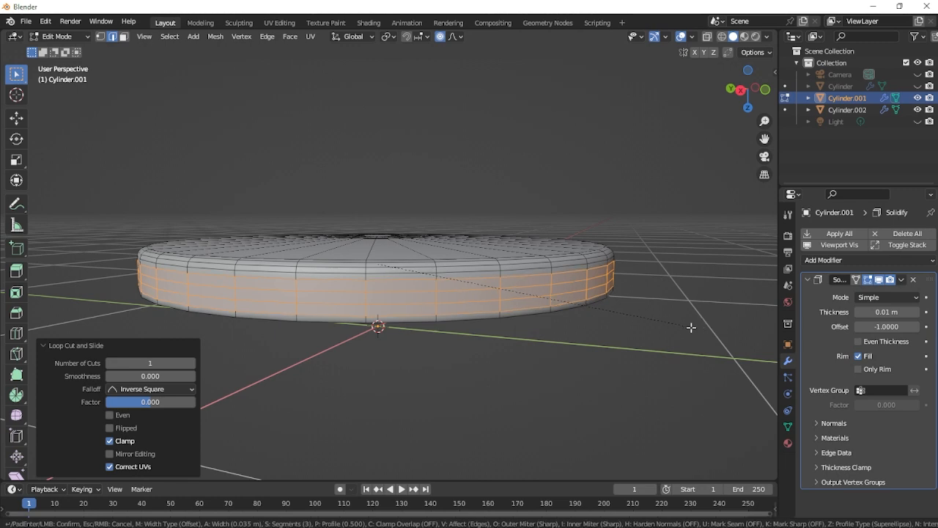
pyautogui.click(645, 322)
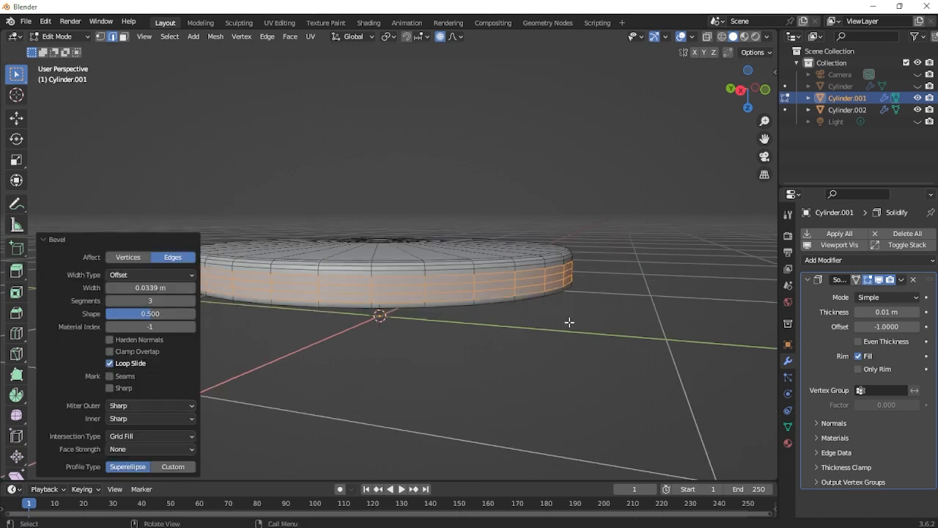
pyautogui.press('Tab')
# Apply smooth shading to the central ring and add the base to the selection.
pyautogui.moveTo(588, 300); pyautogui.dragTo(484, 316, button='middle')
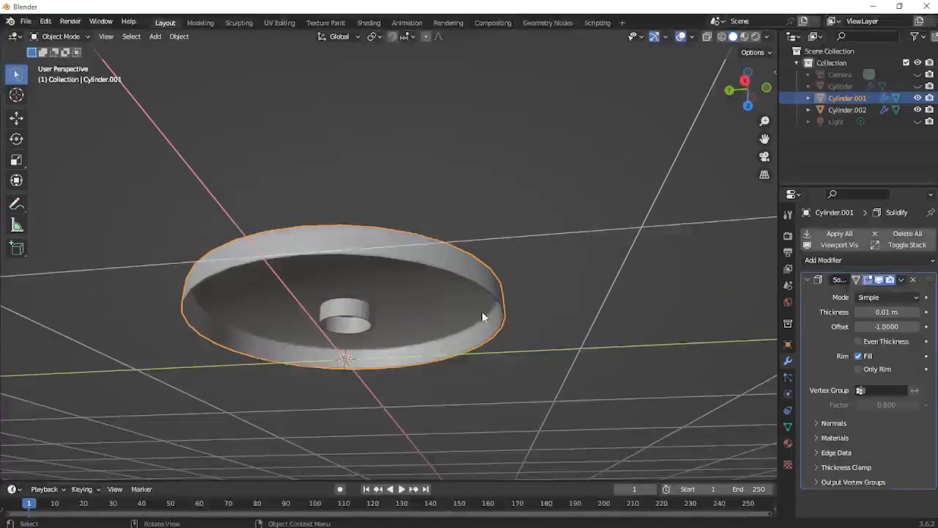
pyautogui.click(349, 319)
pyautogui.rightClick(348, 314)
pyautogui.click(346, 301)
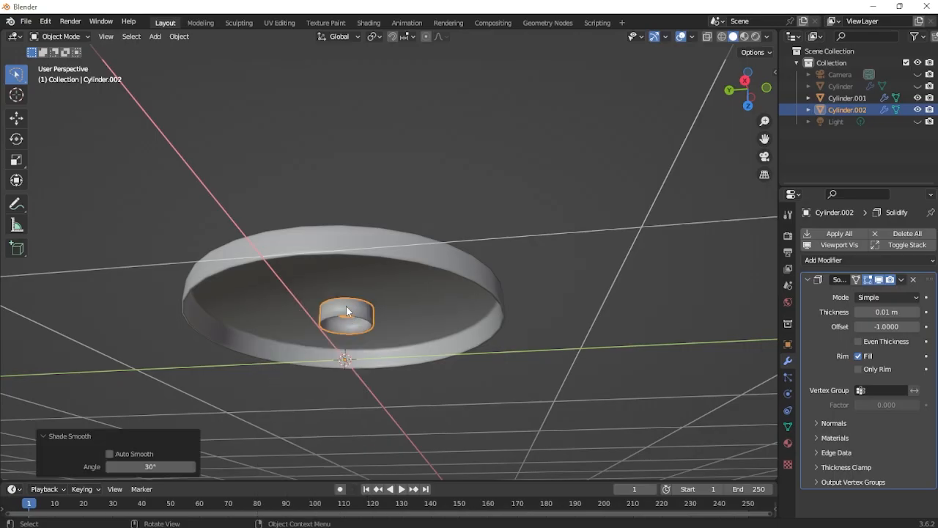
pyautogui.keyDown('shift'); pyautogui.click(391, 292); pyautogui.keyUp('shift')
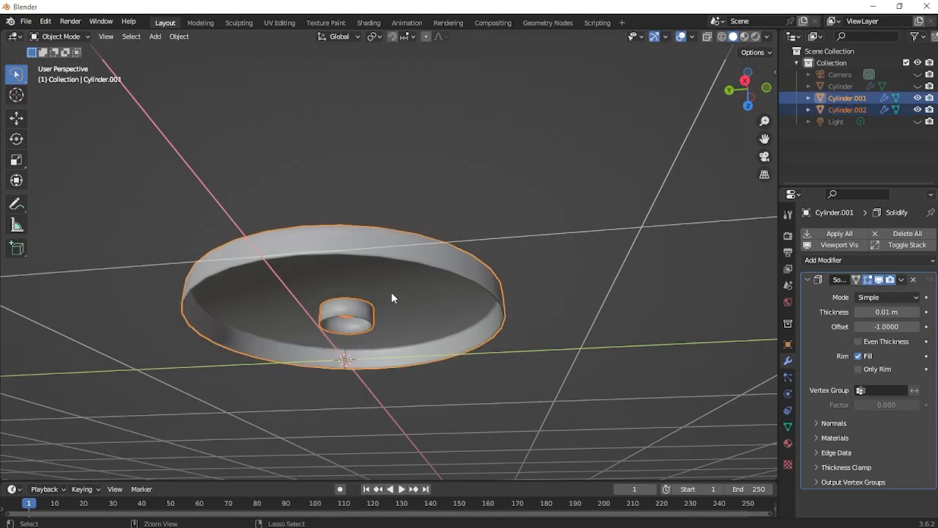
# Apply all modifiers on the selected base and central ring.
pyautogui.click(181, 37)
pyautogui.moveTo(194, 98)
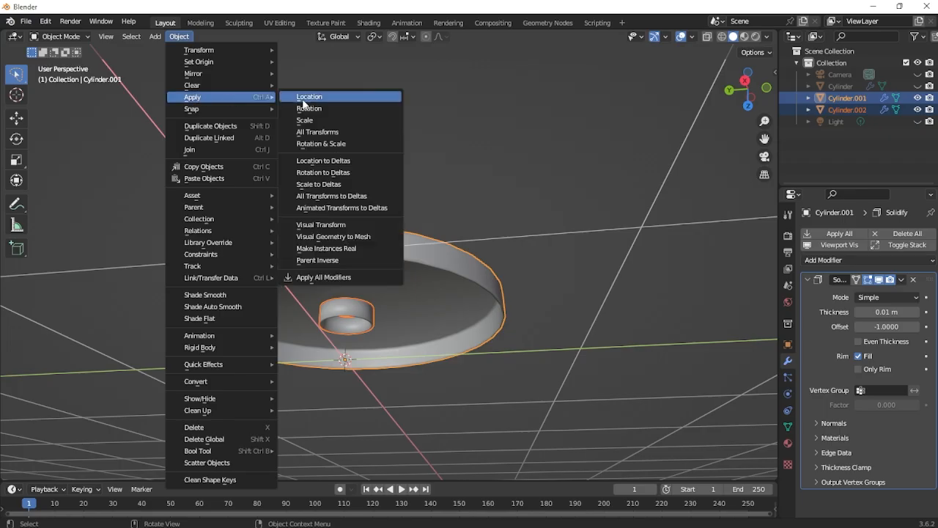
pyautogui.click(334, 276)
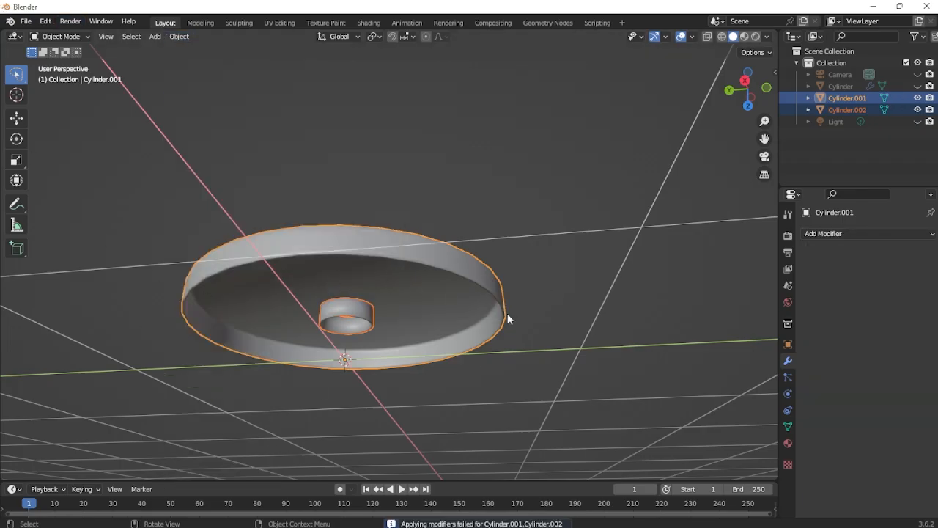
# Look up the Modifier Tools add-on in the preferences by filtering the add-ons for "MOD".
pyautogui.click(45, 21)
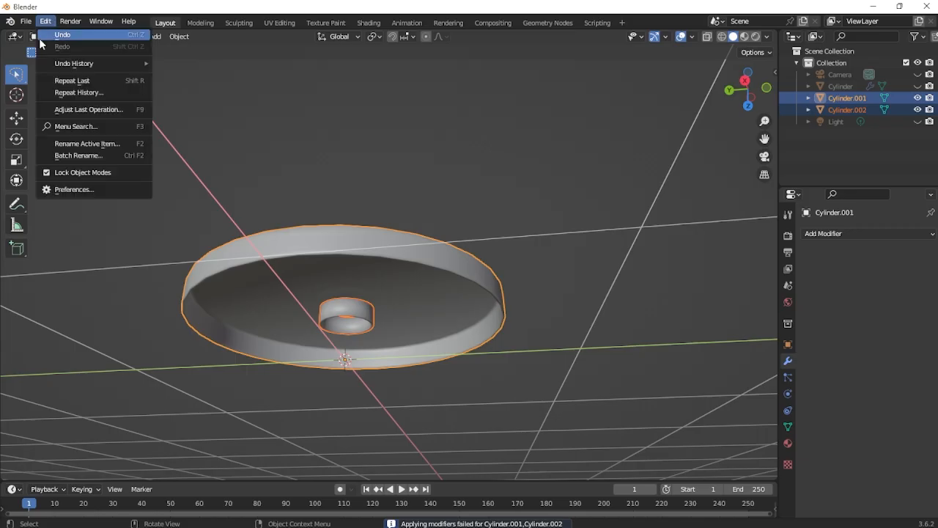
pyautogui.click(56, 192)
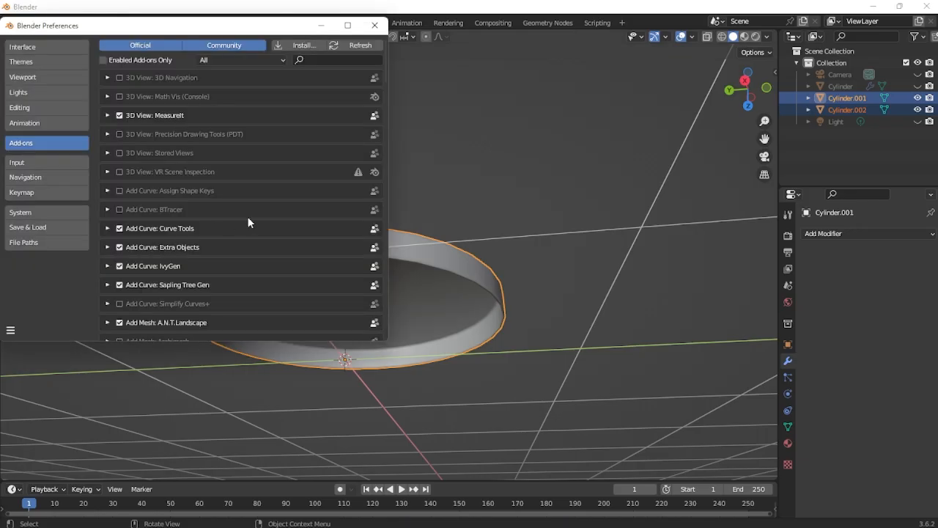
pyautogui.click(323, 61)
pyautogui.write('MOD')
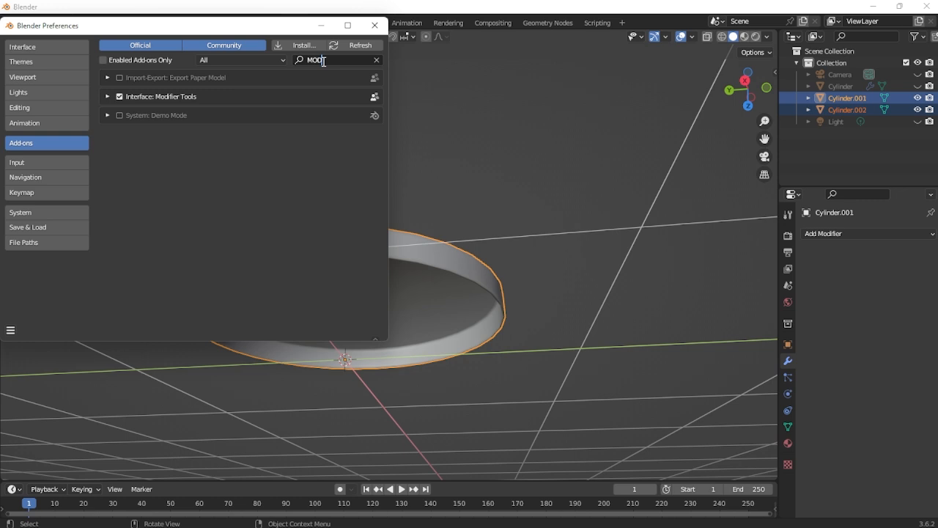
pyautogui.click(375, 25)
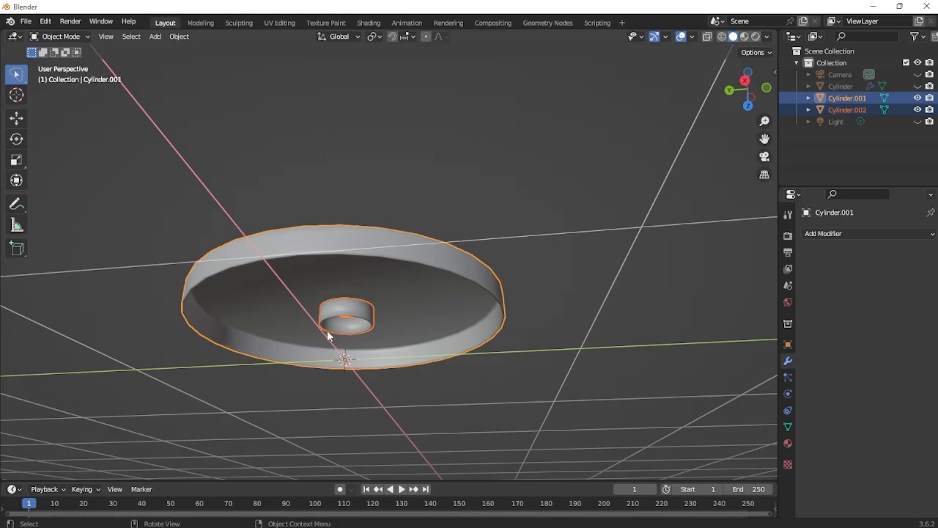
# Join the central ring and the base into one object.
pyautogui.press('ctrl')
pyautogui.hotkey('ctrl', 'j')
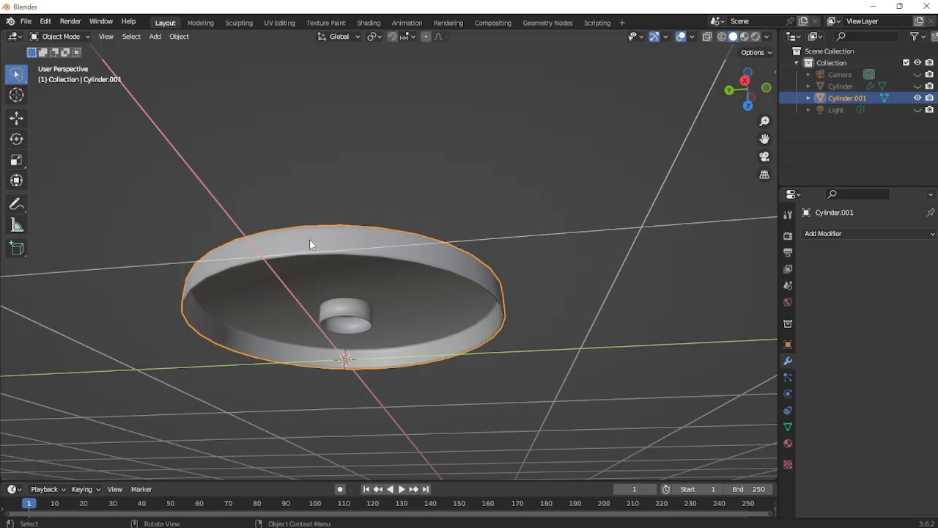
pyautogui.moveTo(309, 243); pyautogui.dragTo(429, 278, button='middle')
pyautogui.scroll(3, 427, 275)
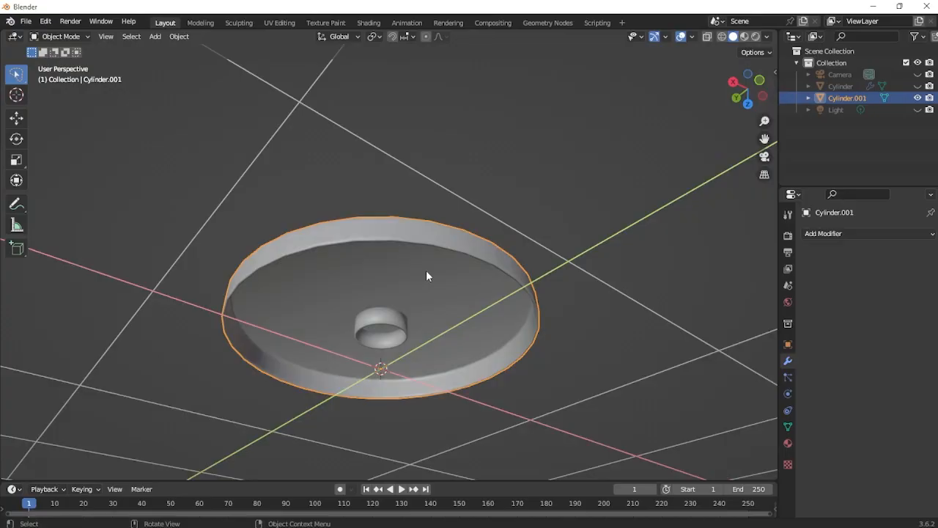
pyautogui.scroll(-2, 425, 269)
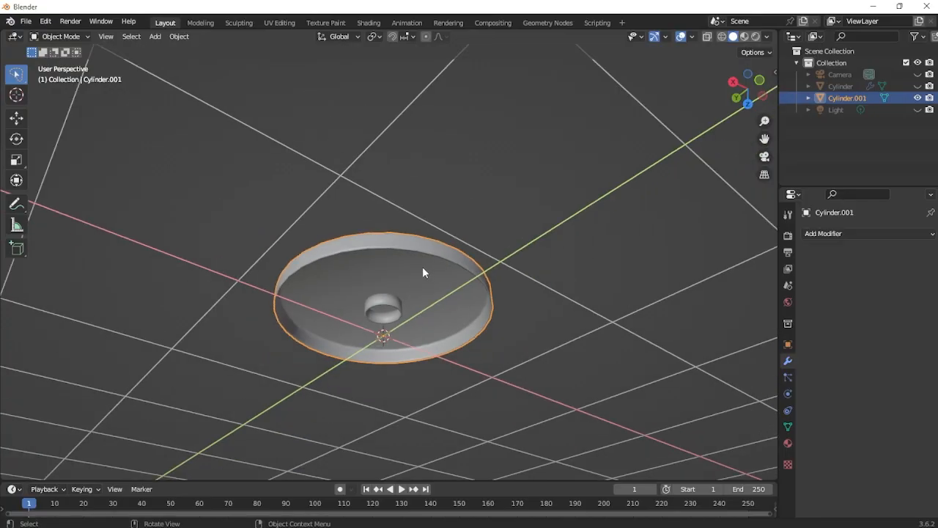
# Unhide all hidden objects and leave only the joined base selected.
pyautogui.hotkey('ctrl', 'z')
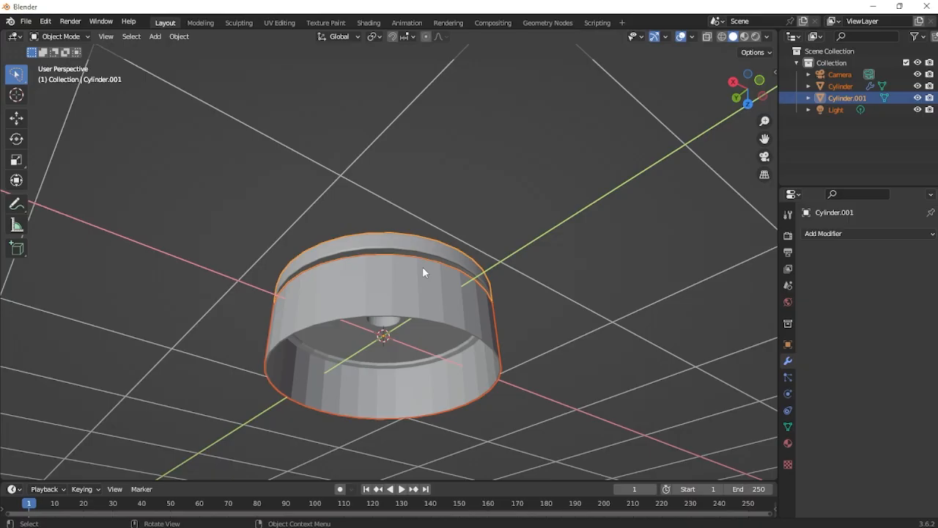
pyautogui.click(478, 104)
pyautogui.moveTo(478, 301); pyautogui.dragTo(444, 406, button='middle')
pyautogui.scroll(3, 486, 302)
pyautogui.scroll(2, 475, 307)
pyautogui.click(398, 341)
pyautogui.scroll(-3, 439, 306)
pyautogui.scroll(2, 445, 406)
pyautogui.scroll(1, 424, 360)
pyautogui.scroll(-2, 424, 357)
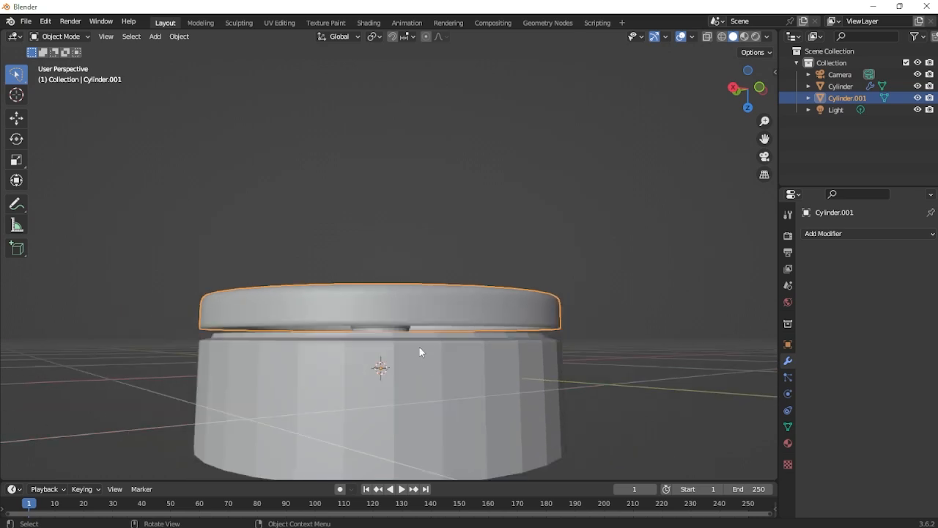
# Examine in see-through display, including from below and as mesh, how the base's central ring lines up with the round body.
pyautogui.moveTo(421, 351); pyautogui.dragTo(418, 376, button='middle')
pyautogui.click(706, 37)
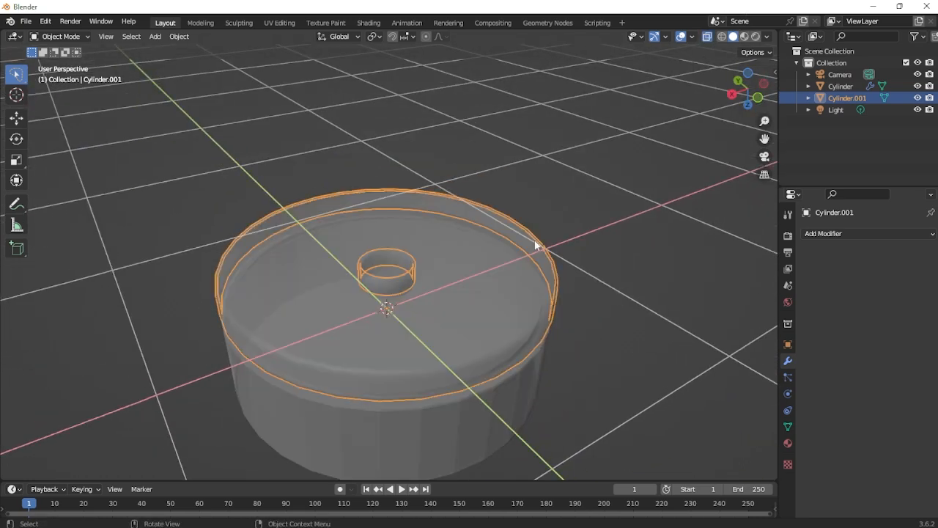
pyautogui.moveTo(534, 245); pyautogui.dragTo(521, 286, button='middle')
pyautogui.scroll(2, 521, 287)
pyautogui.click(499, 192)
pyautogui.click(513, 102)
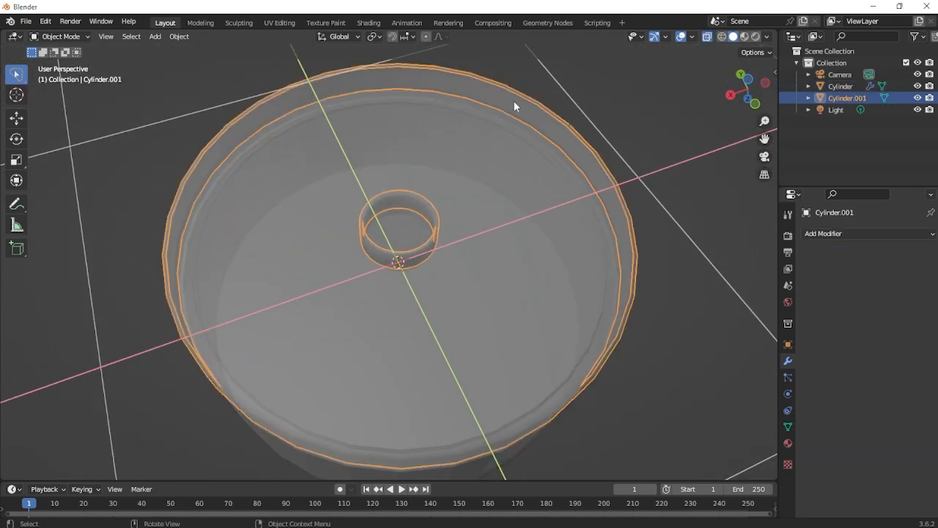
pyautogui.moveTo(385, 219); pyautogui.dragTo(418, 279, button='middle')
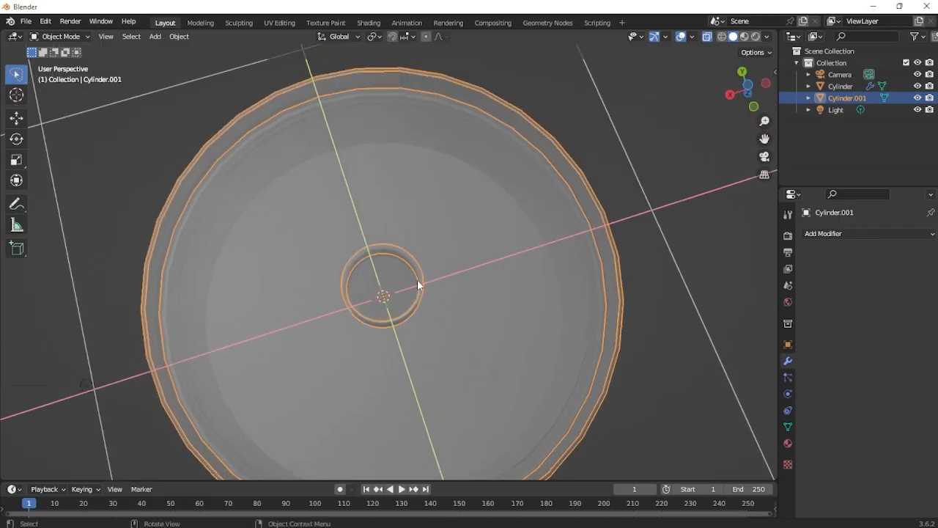
pyautogui.scroll(2, 419, 280)
pyautogui.click(747, 85)
pyautogui.scroll(5, 448, 262)
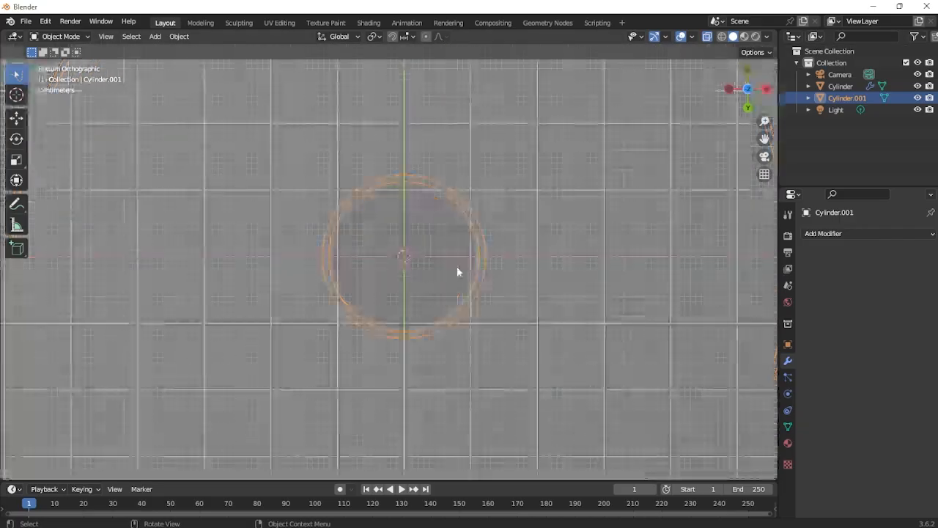
pyautogui.press('Tab')
pyautogui.scroll(-4, 242, 212)
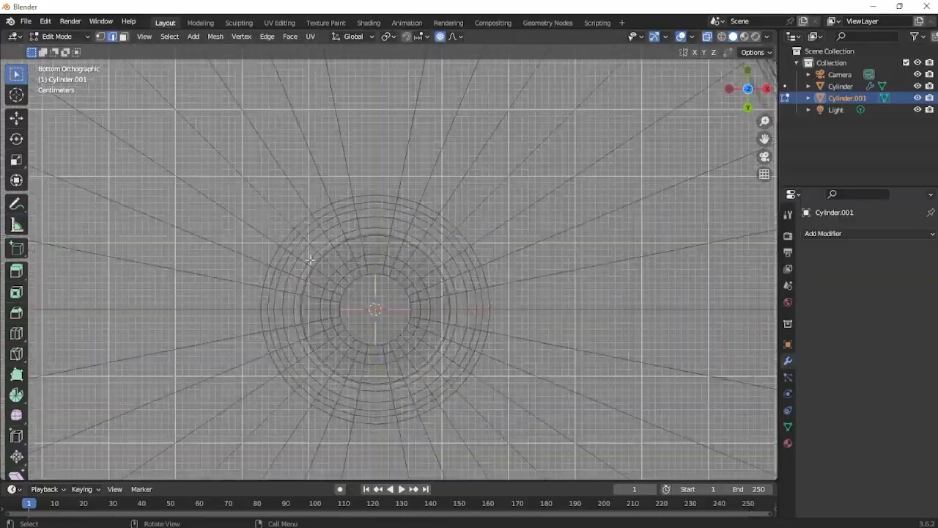
pyautogui.scroll(3, 309, 261)
pyautogui.scroll(-3, 329, 279)
pyautogui.scroll(1, 343, 290)
pyautogui.scroll(1, 342, 290)
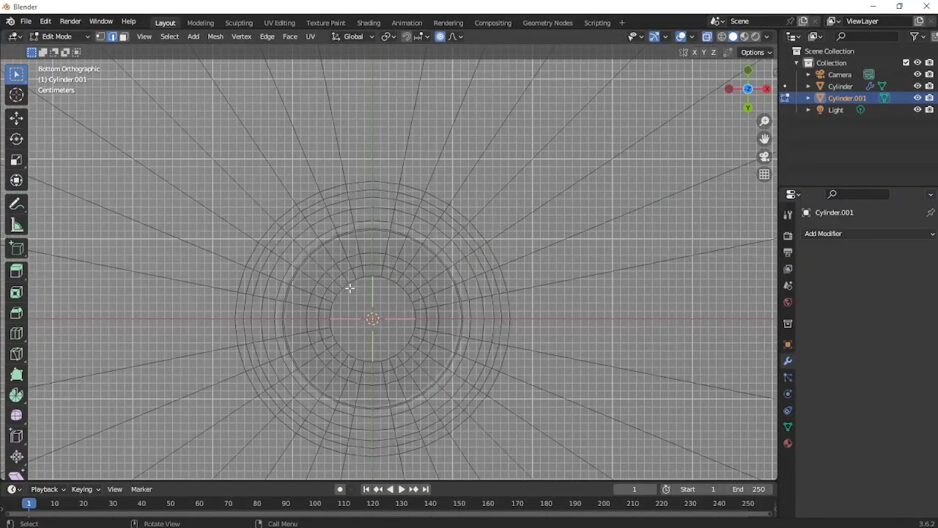
pyautogui.press('Tab')
# Open the base's mesh in opaque display and select the face loop on the central ring's rim facing the base plate.
pyautogui.moveTo(389, 314); pyautogui.dragTo(432, 216, button='middle')
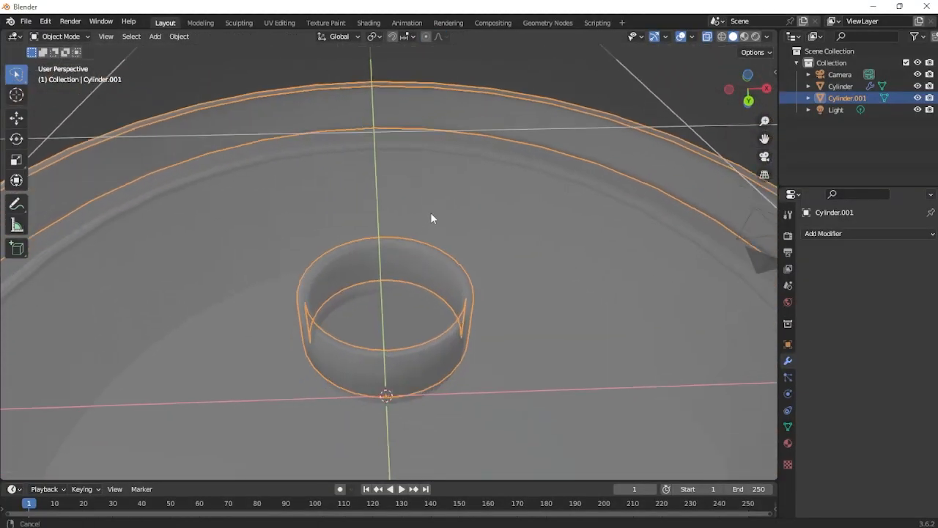
pyautogui.moveTo(421, 398); pyautogui.dragTo(417, 350, button='middle')
pyautogui.press('Tab')
pyautogui.click(415, 344)
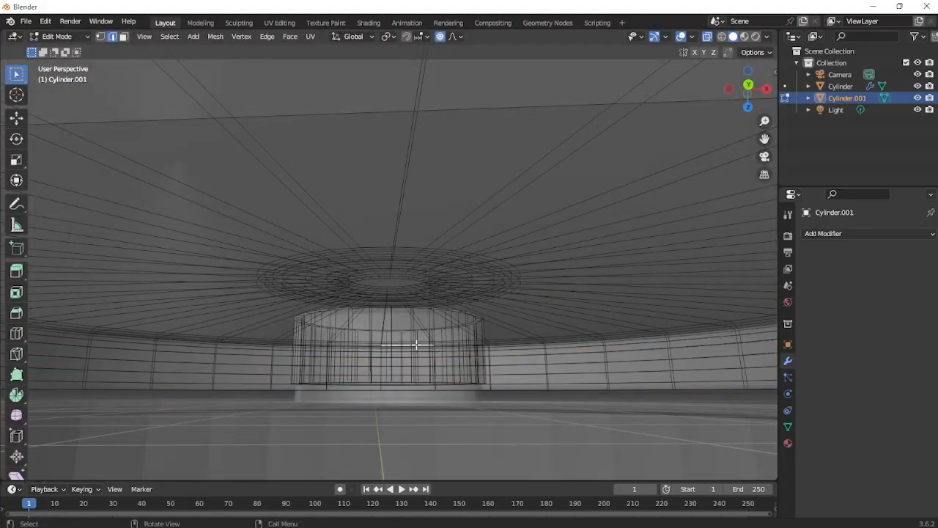
pyautogui.click(707, 37)
pyautogui.click(396, 342)
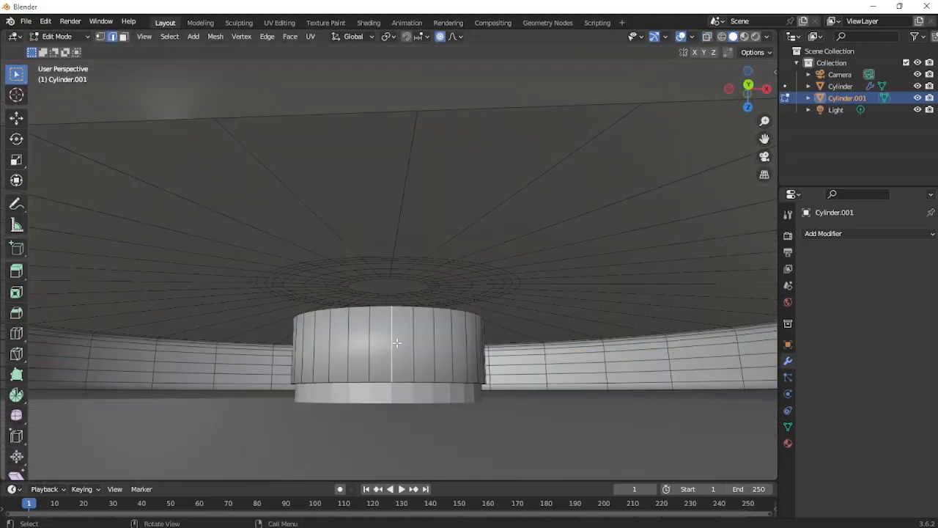
pyautogui.moveTo(425, 343); pyautogui.dragTo(352, 290, button='middle')
pyautogui.scroll(2, 423, 342)
pyautogui.scroll(2, 426, 296)
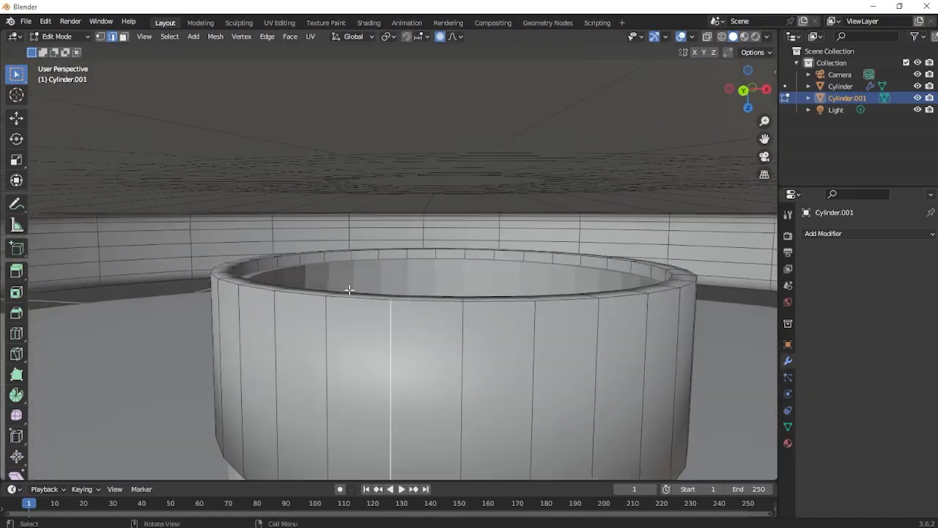
pyautogui.click(122, 37)
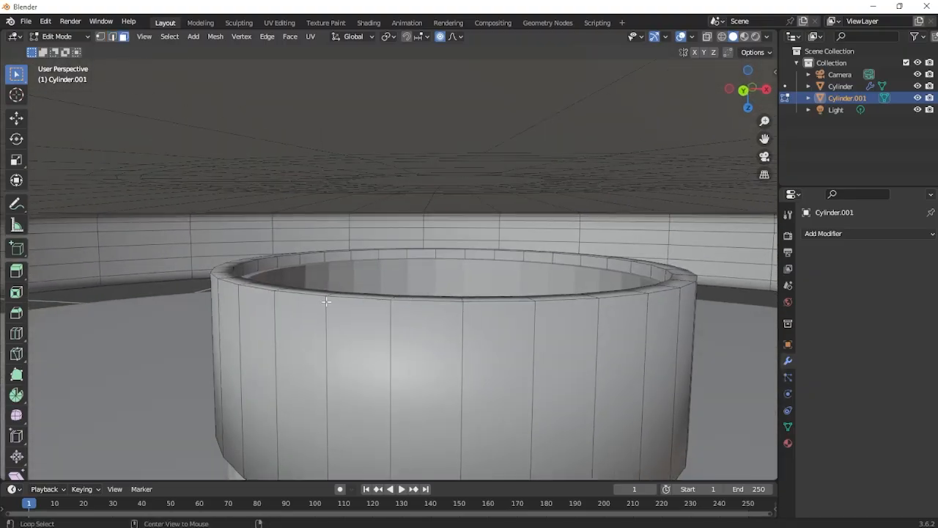
pyautogui.keyDown('alt'); pyautogui.click(229, 282); pyautogui.keyUp('alt')
pyautogui.press('g')
pyautogui.press('z')
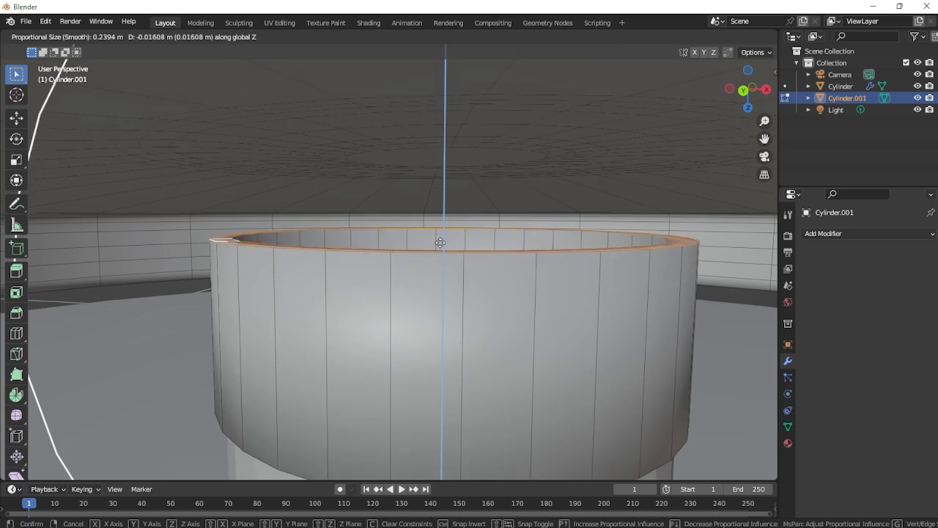
pyautogui.press('Escape')
# Turn off proportional editing and move the selected ring rim about -0.0455 m along Z to lengthen the ring.
pyautogui.click(440, 37)
pyautogui.press('g')
pyautogui.press('z')
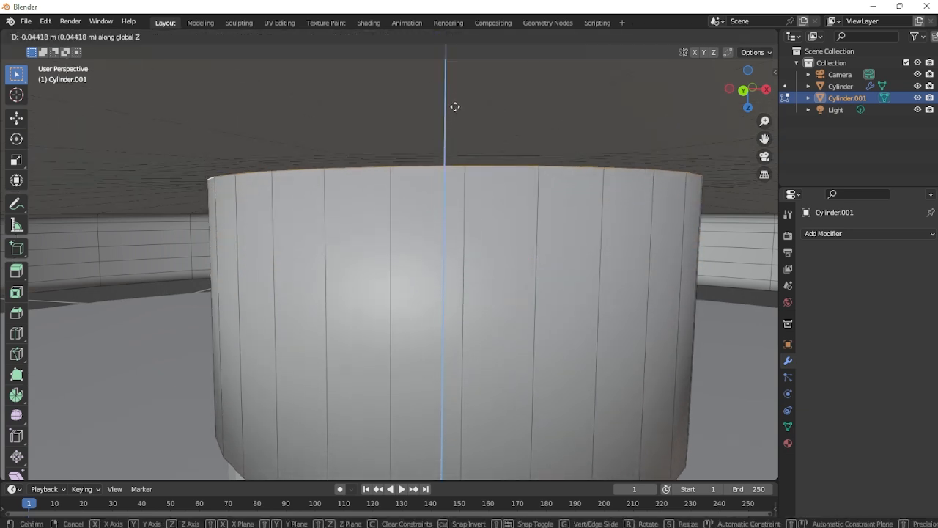
pyautogui.click(454, 110)
# Select the whole linked central ring, scale it slightly outward in X and Y only, and return to object mode.
pyautogui.scroll(-2, 471, 228)
pyautogui.scroll(6, 472, 227)
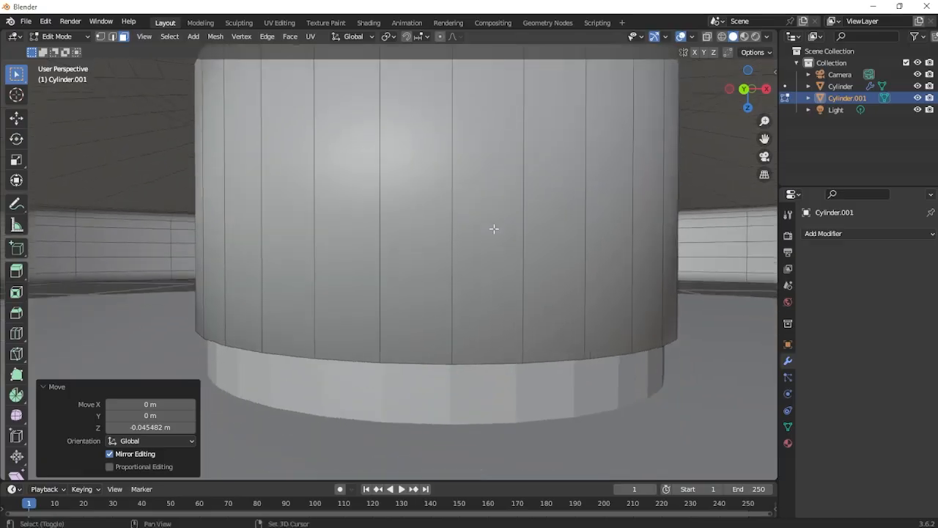
pyautogui.scroll(-4, 495, 240)
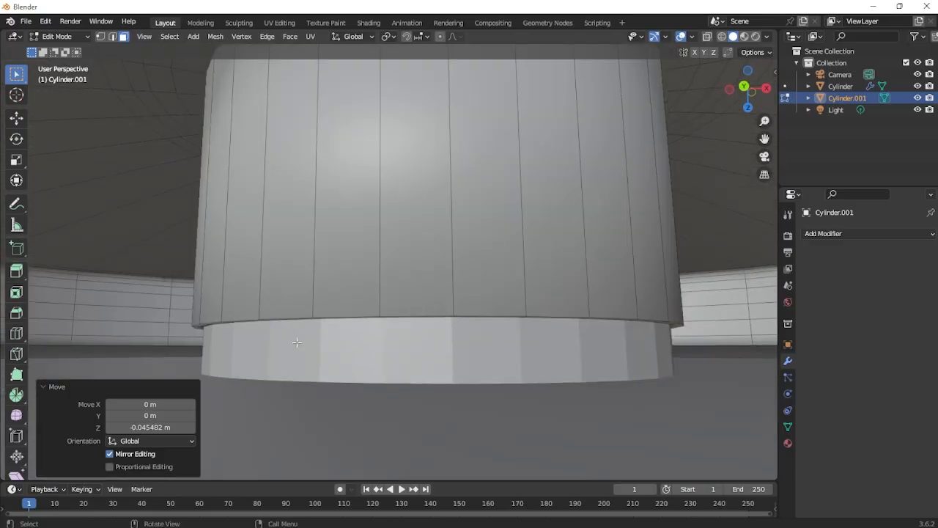
pyautogui.click(335, 229)
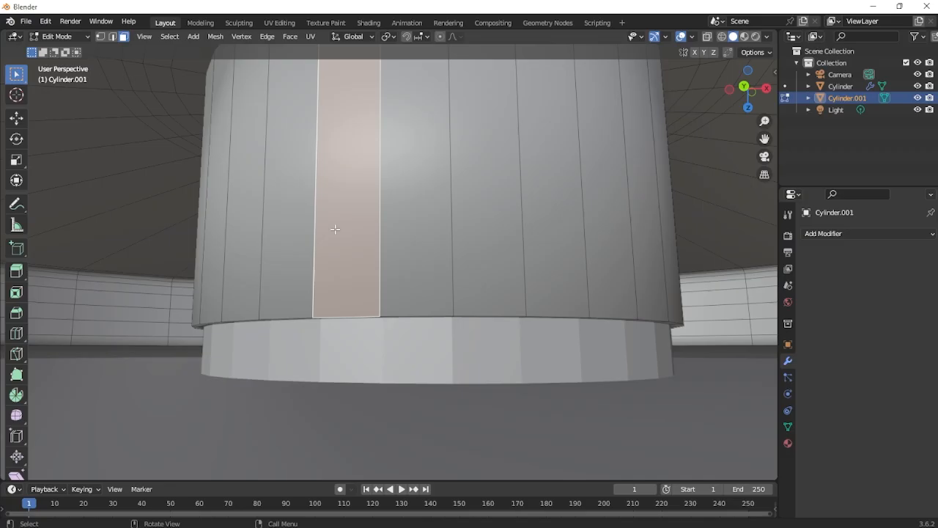
pyautogui.hotkey('ctrl', 'l')
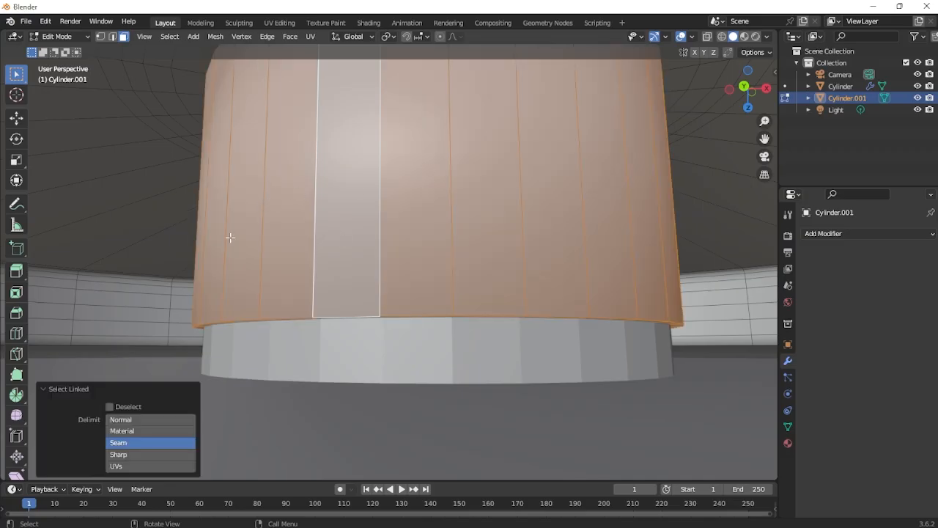
pyautogui.press('s')
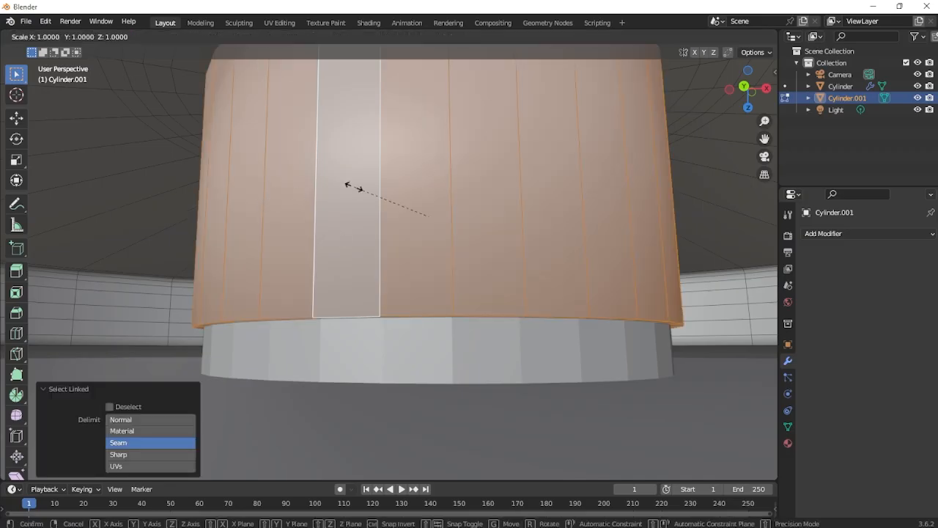
pyautogui.hotkey('shift', 'z')
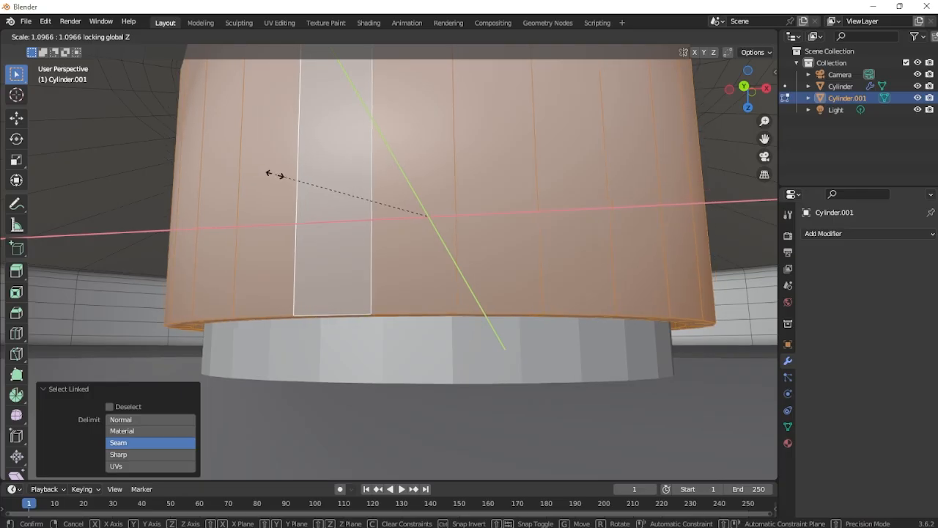
pyautogui.click(314, 176)
pyautogui.moveTo(459, 246); pyautogui.dragTo(443, 314, button='middle')
pyautogui.press('Tab')
# Move the base about 0.0373 m along Z so that it closes against the round body.
pyautogui.scroll(3, 462, 271)
pyautogui.scroll(-5, 442, 313)
pyautogui.scroll(2, 449, 290)
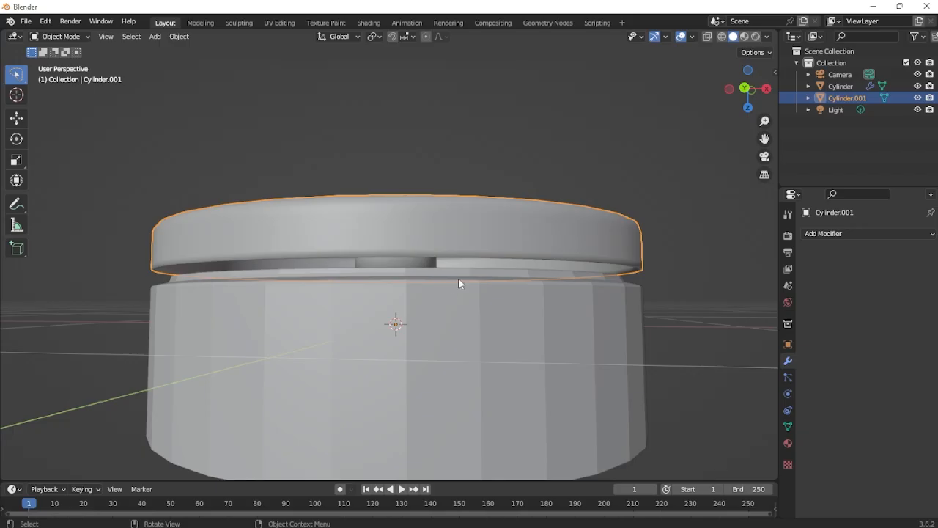
pyautogui.press('g')
pyautogui.press('z')
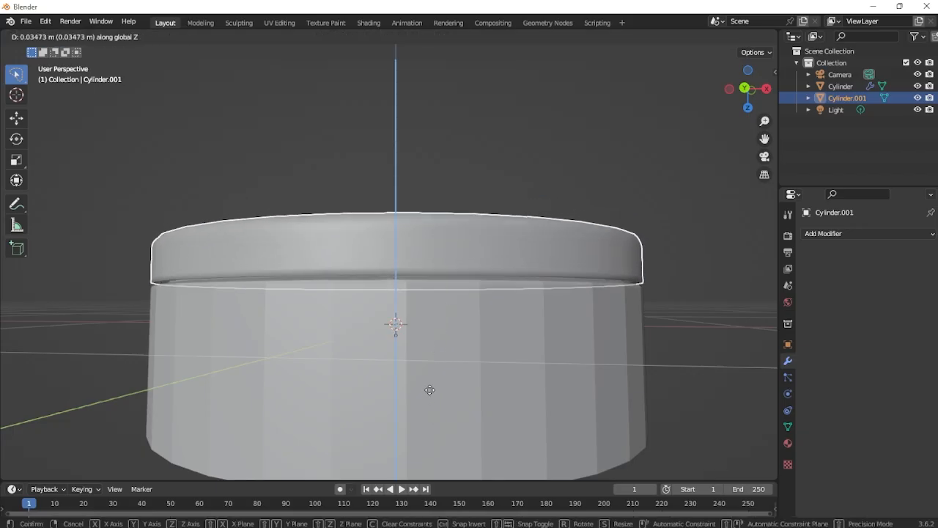
pyautogui.click(430, 390)
pyautogui.scroll(-2, 485, 256)
pyautogui.moveTo(485, 256); pyautogui.dragTo(475, 305, button='middle')
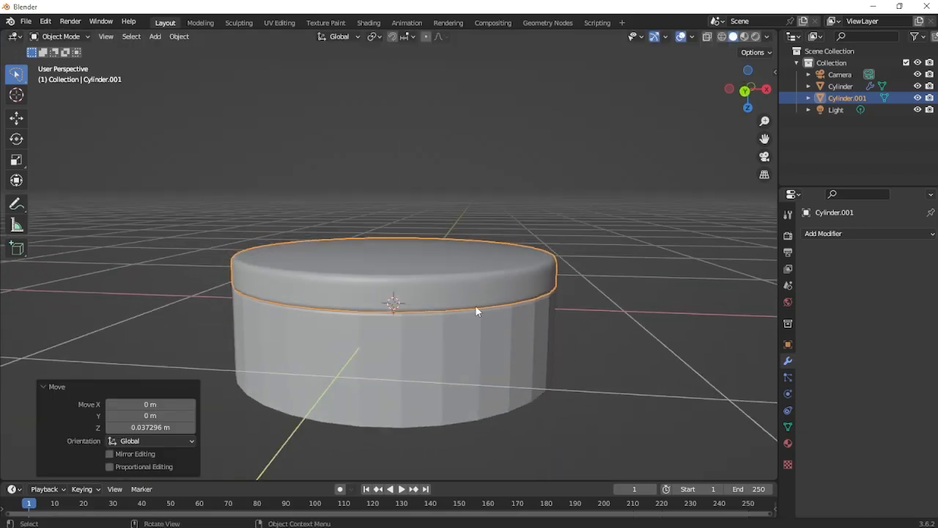
# Apply smooth shading to the faceted round body.
pyautogui.click(467, 361)
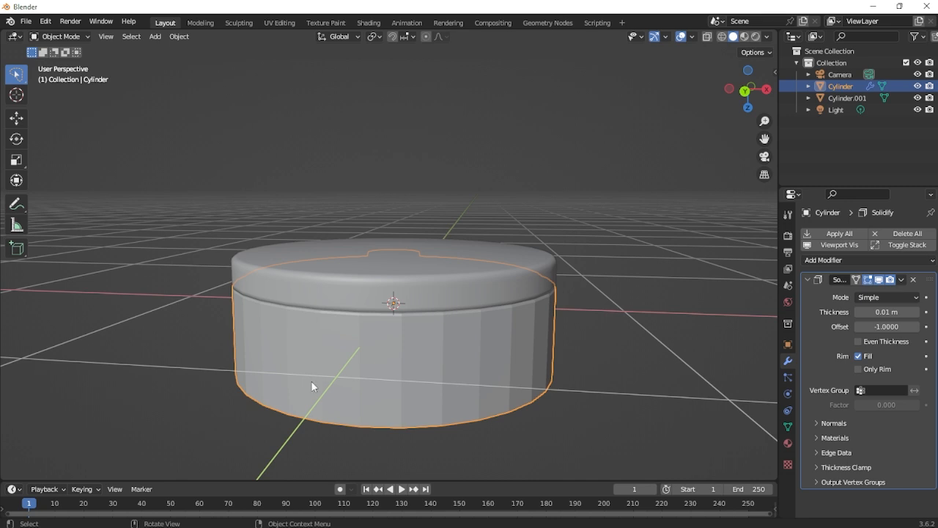
pyautogui.rightClick(454, 322)
pyautogui.click(451, 312)
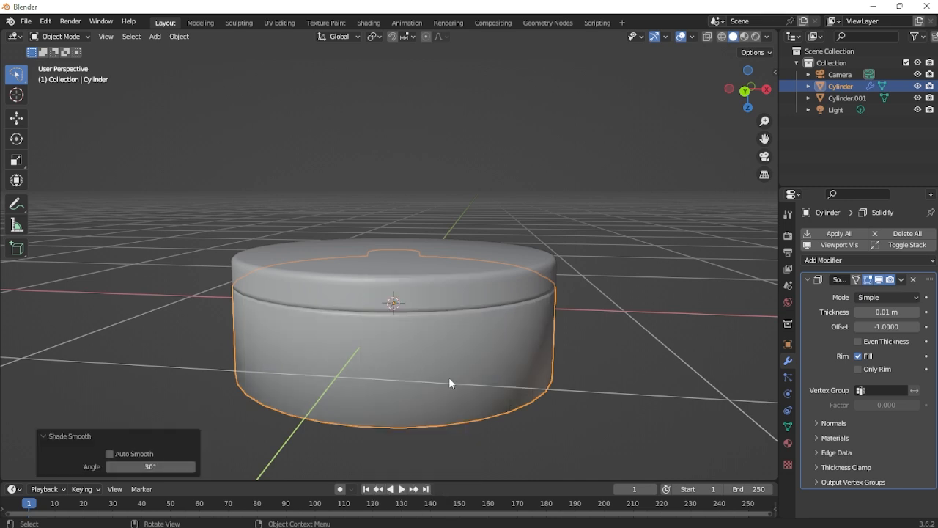
# Add a centred edge loop around the round body's side wall and bevel it about 0.139 m with three segments, then return to object mode.
pyautogui.moveTo(448, 376); pyautogui.dragTo(478, 339, button='middle')
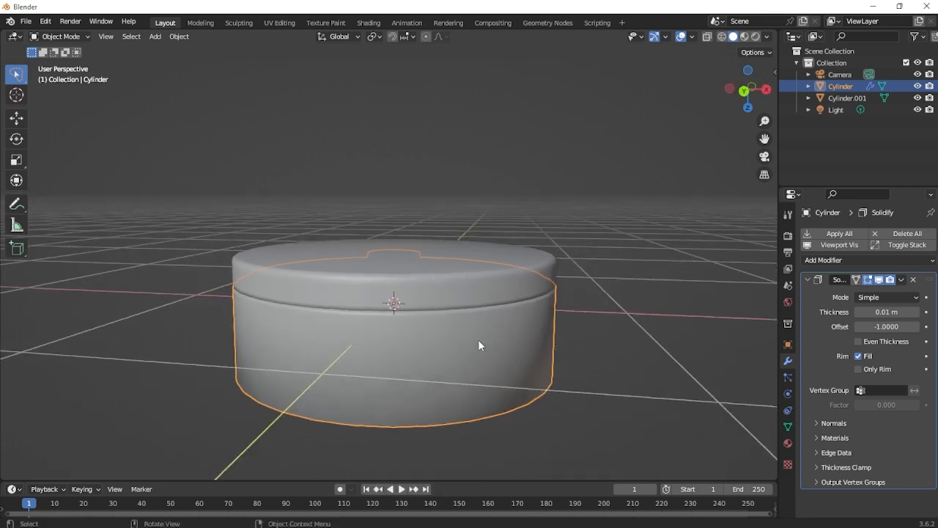
pyautogui.press('Tab')
pyautogui.hotkey('ctrl', 'r')
pyautogui.click(477, 333)
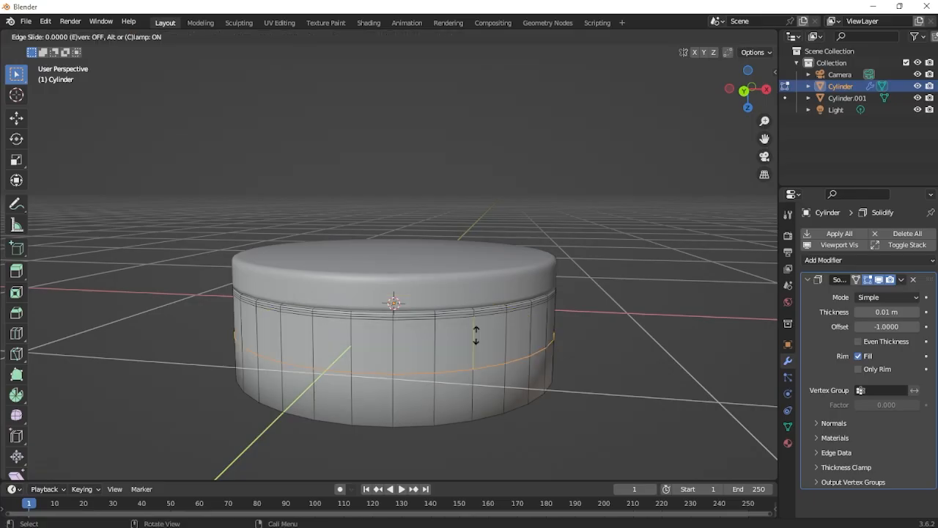
pyautogui.rightClick(477, 334)
pyautogui.hotkey('ctrl', 'b')
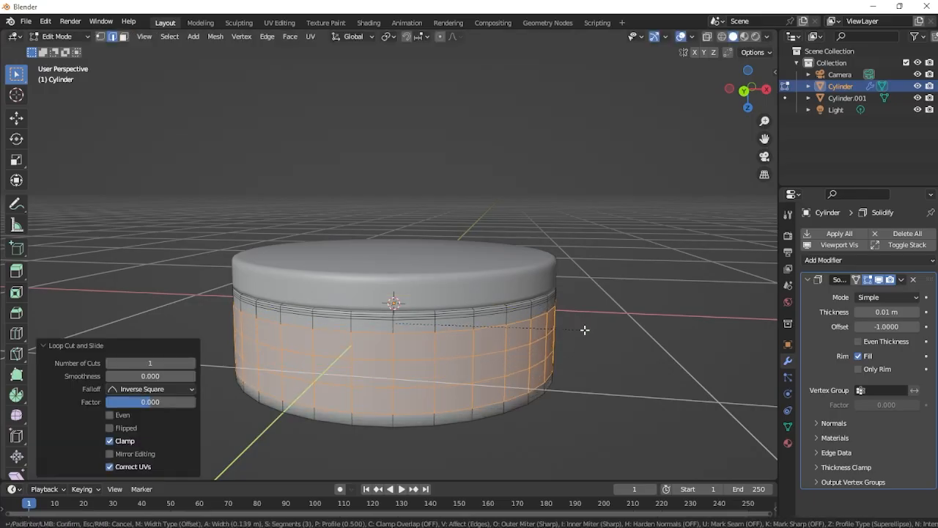
pyautogui.click(584, 330)
pyautogui.press('Tab')
pyautogui.click(575, 286)
# Examine the closed container from above, below and around its sides, and in the straight back view.
pyautogui.scroll(-2, 500, 322)
pyautogui.moveTo(500, 322); pyautogui.dragTo(534, 310, button='middle')
pyautogui.moveTo(554, 301); pyautogui.dragTo(557, 299, button='middle')
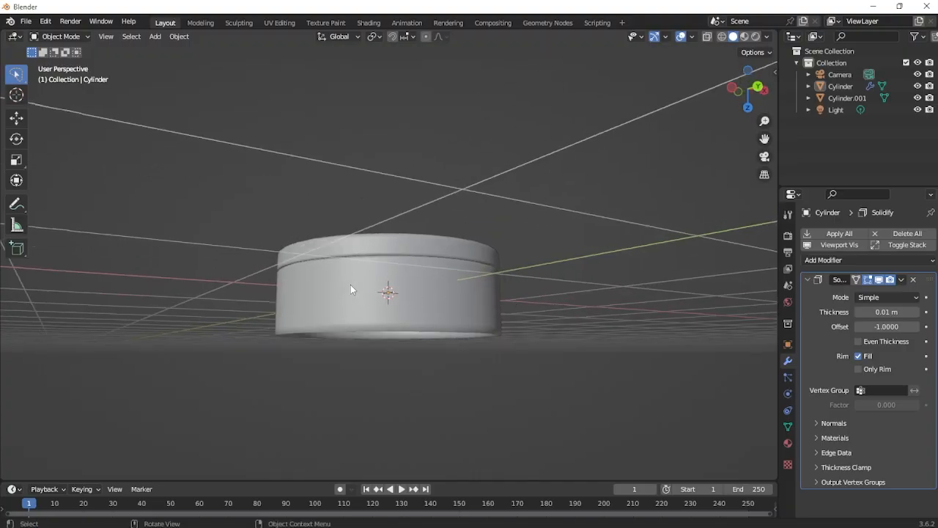
pyautogui.moveTo(322, 296)
pyautogui.mouseDown(button='middle')
pyautogui.moveTo(403, 310)
pyautogui.moveTo(423, 289)
pyautogui.moveTo(427, 325)
pyautogui.moveTo(335, 298)
pyautogui.mouseUp(button='middle')
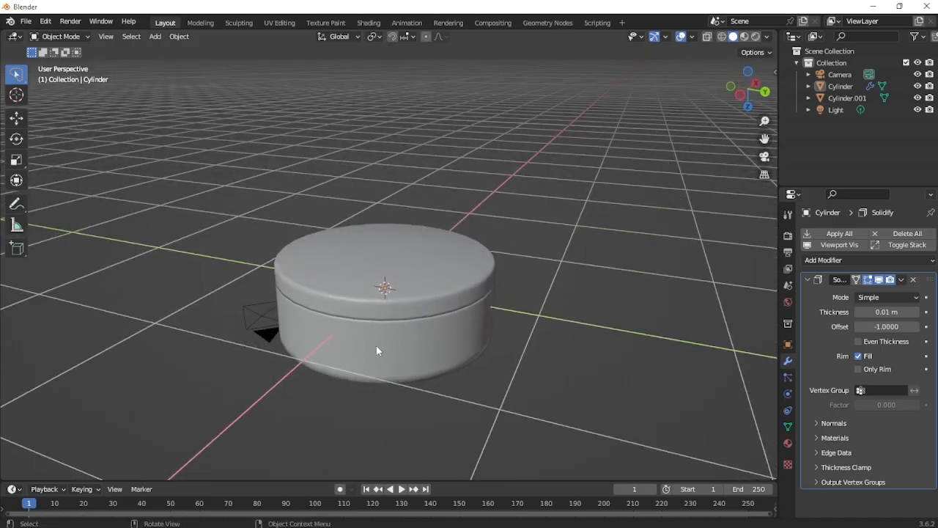
pyautogui.moveTo(376, 350); pyautogui.dragTo(482, 328, button='middle')
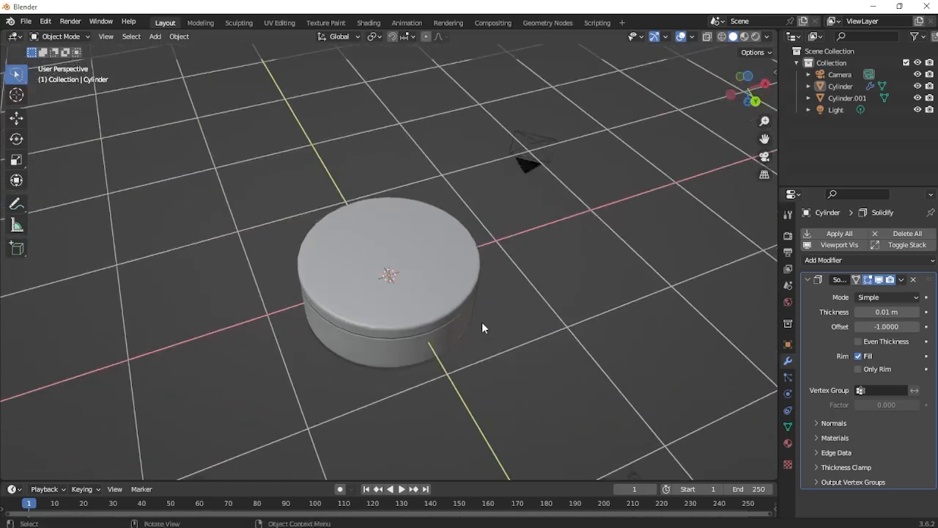
pyautogui.click(755, 98)
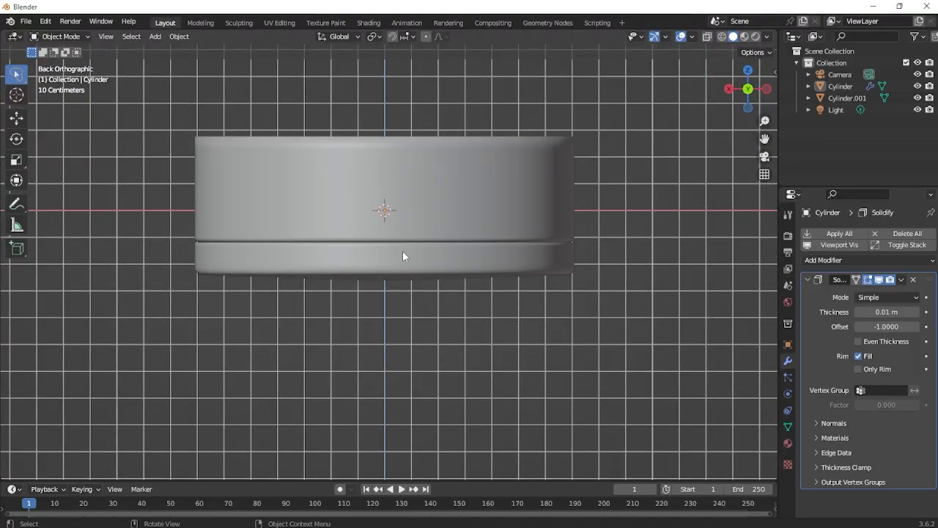
pyautogui.scroll(-6, 403, 249)
pyautogui.scroll(3, 392, 240)
# Select the shallow cover (Cylinder.001) and open its mesh for editing around the outer rim.
pyautogui.click(389, 255)
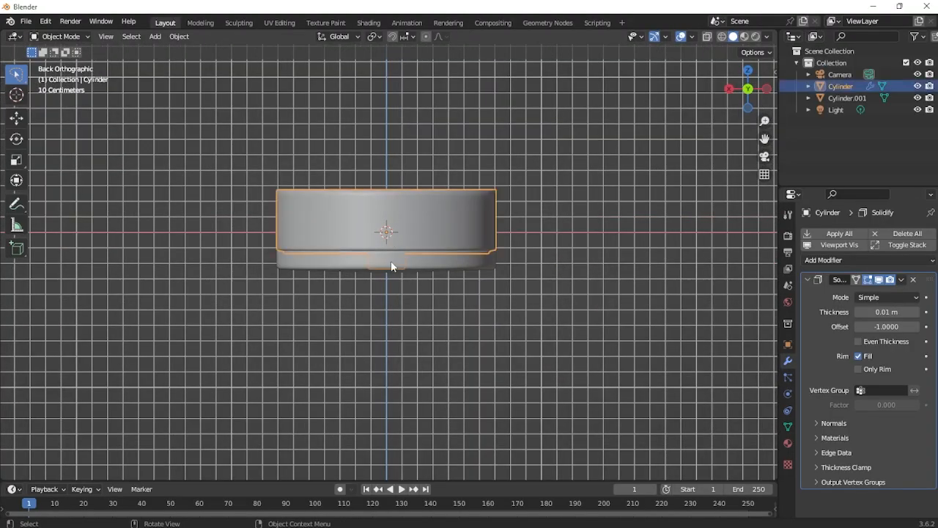
pyautogui.scroll(3, 391, 262)
pyautogui.press('Tab')
pyautogui.moveTo(394, 255); pyautogui.dragTo(492, 403, button='middle')
pyautogui.scroll(2, 490, 422)
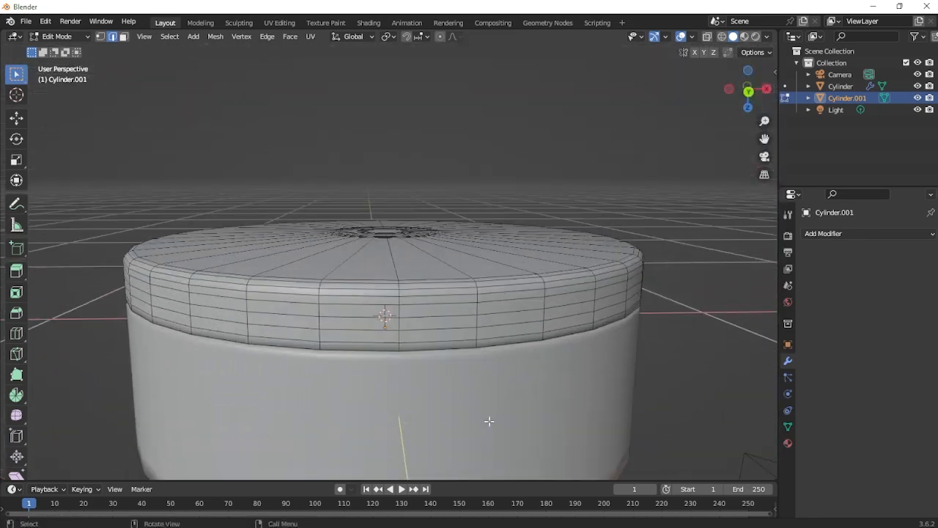
pyautogui.moveTo(531, 376); pyautogui.dragTo(506, 356, button='middle')
pyautogui.scroll(2, 507, 356)
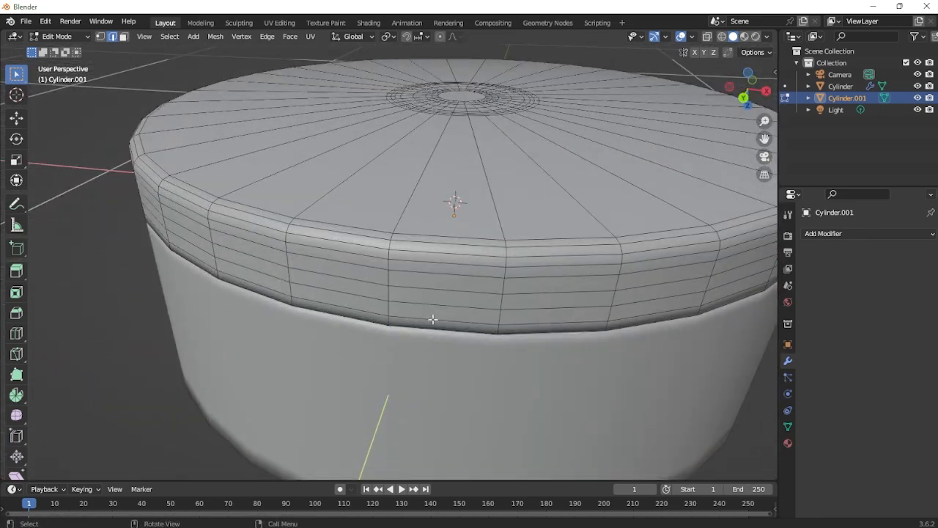
pyautogui.scroll(-3, 436, 322)
pyautogui.moveTo(439, 325); pyautogui.dragTo(430, 320, button='middle')
pyautogui.scroll(3, 425, 312)
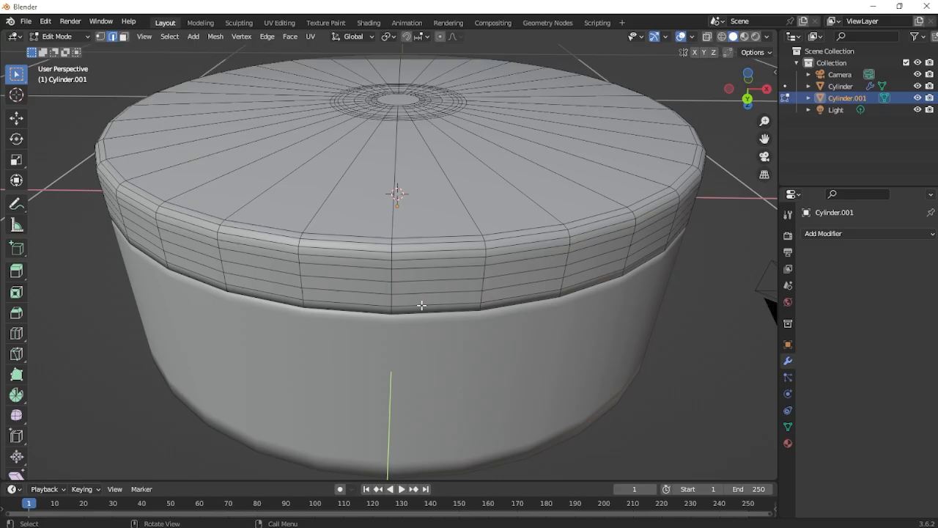
# Delete a block of outer side faces two wide and three high at the cover's rim where it meets the body.
pyautogui.click(124, 37)
pyautogui.click(416, 310)
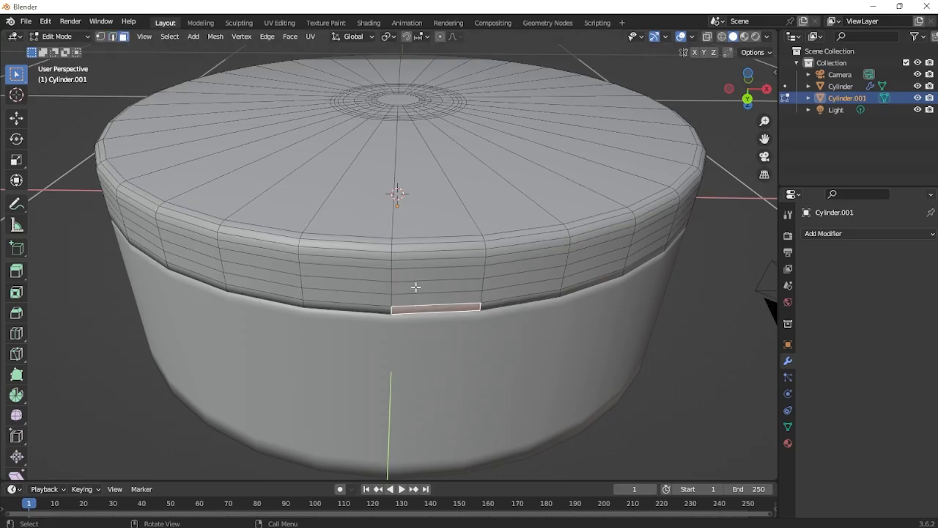
pyautogui.click(403, 262)
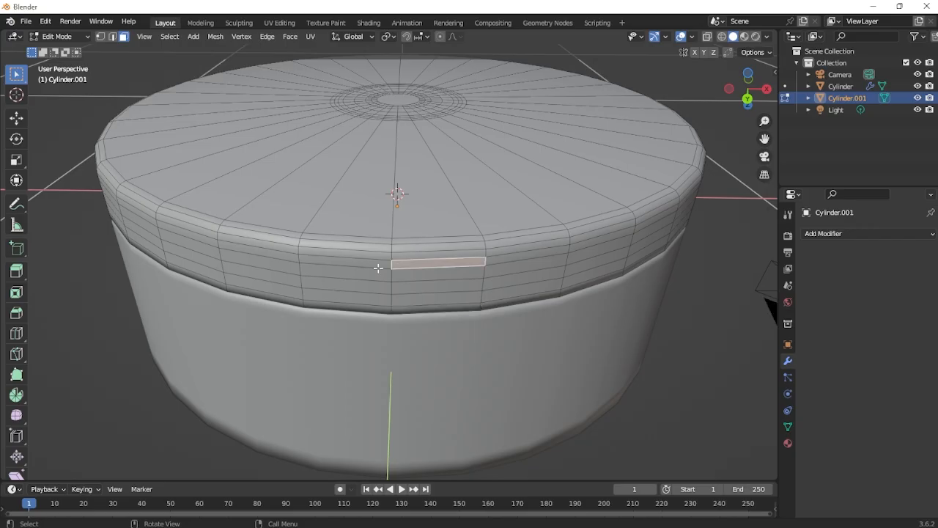
pyautogui.moveTo(448, 286); pyautogui.dragTo(448, 258, button='middle')
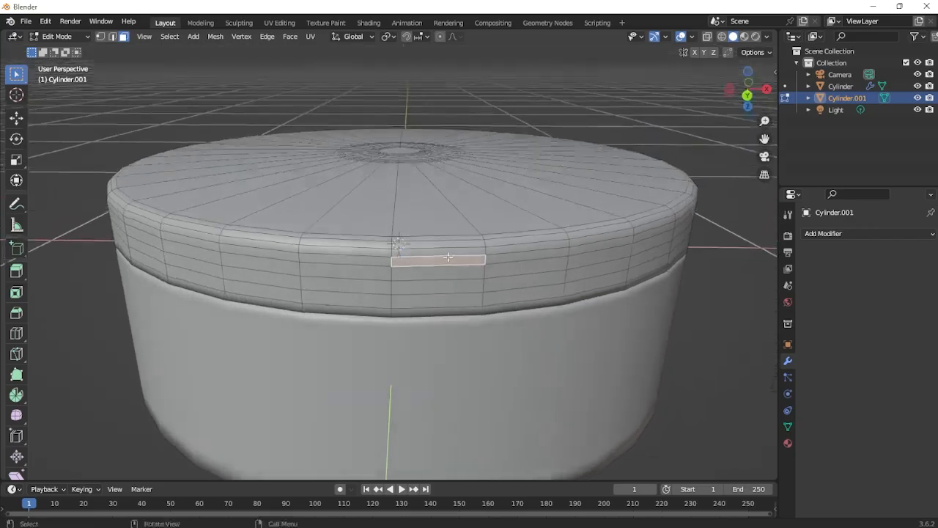
pyautogui.scroll(2, 447, 257)
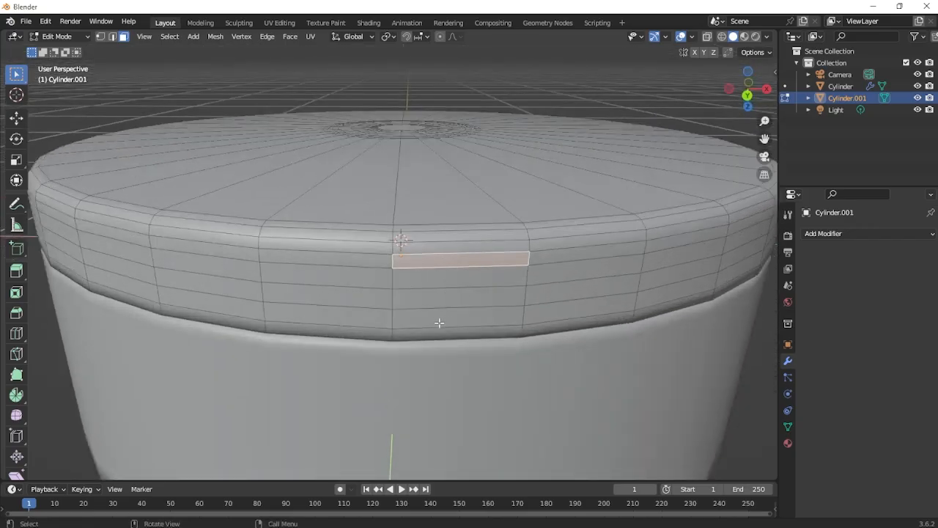
pyautogui.click(434, 329)
pyautogui.keyDown('ctrl'); pyautogui.click(427, 289); pyautogui.keyUp('ctrl')
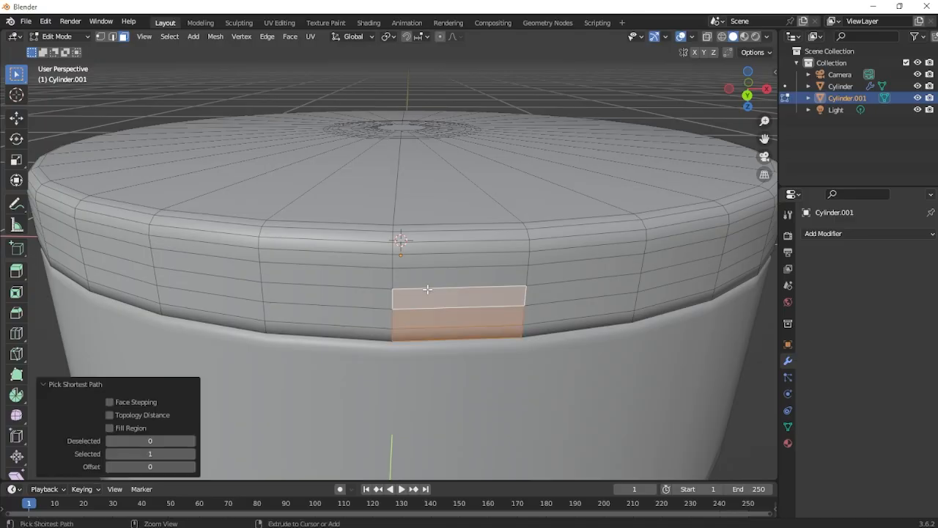
pyautogui.keyDown('ctrl'); pyautogui.click(344, 295); pyautogui.keyUp('ctrl')
pyautogui.keyDown('ctrl'); pyautogui.click(356, 330); pyautogui.keyUp('ctrl')
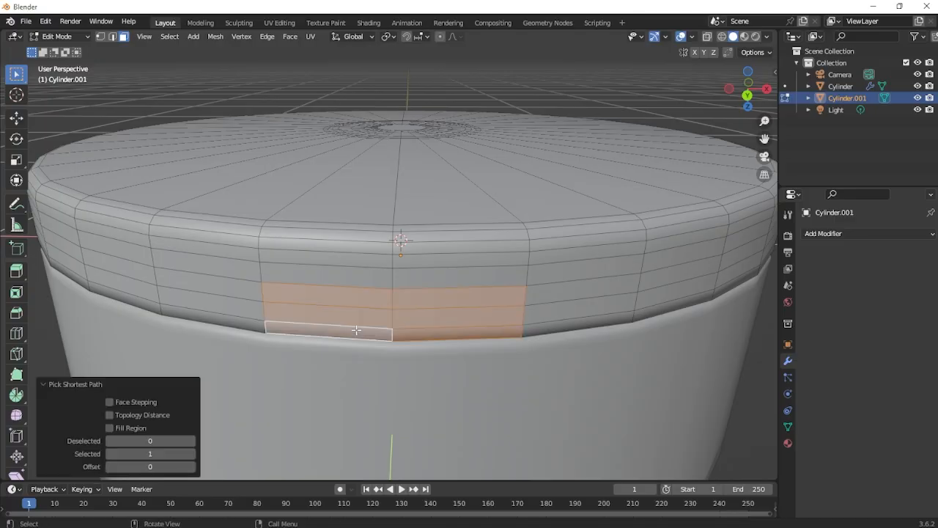
pyautogui.press('x')
pyautogui.click(358, 329)
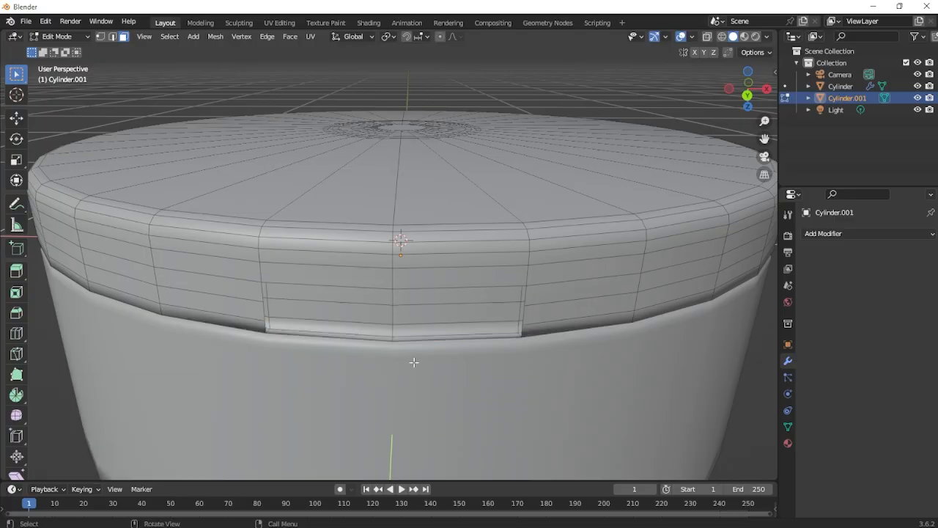
# Select the two upper corner vertices of the rim opening and scale them to about 0.70 along X.
pyautogui.moveTo(414, 363); pyautogui.dragTo(471, 312, button='middle')
pyautogui.moveTo(396, 318); pyautogui.dragTo(336, 272, button='middle')
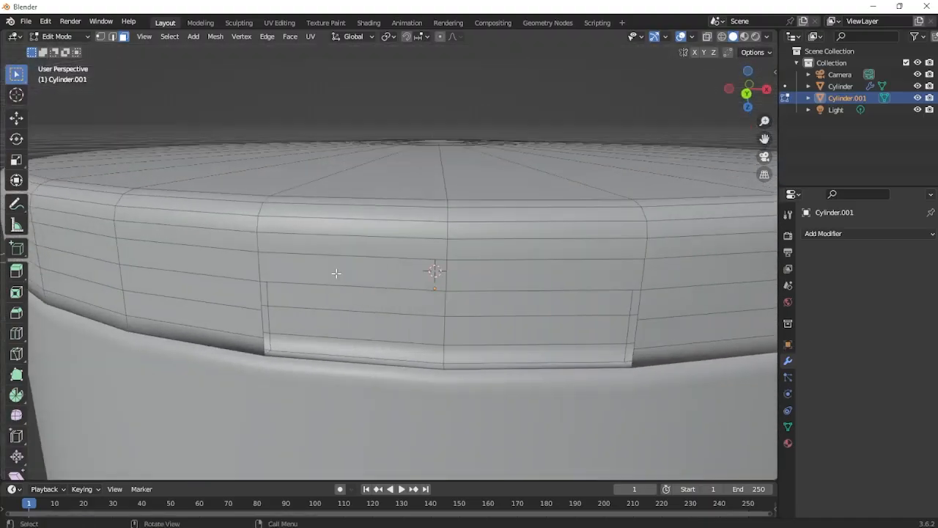
pyautogui.click(100, 35)
pyautogui.moveTo(334, 335); pyautogui.dragTo(241, 227, button='middle')
pyautogui.click(236, 262)
pyautogui.moveTo(378, 298); pyautogui.dragTo(406, 313, button='middle')
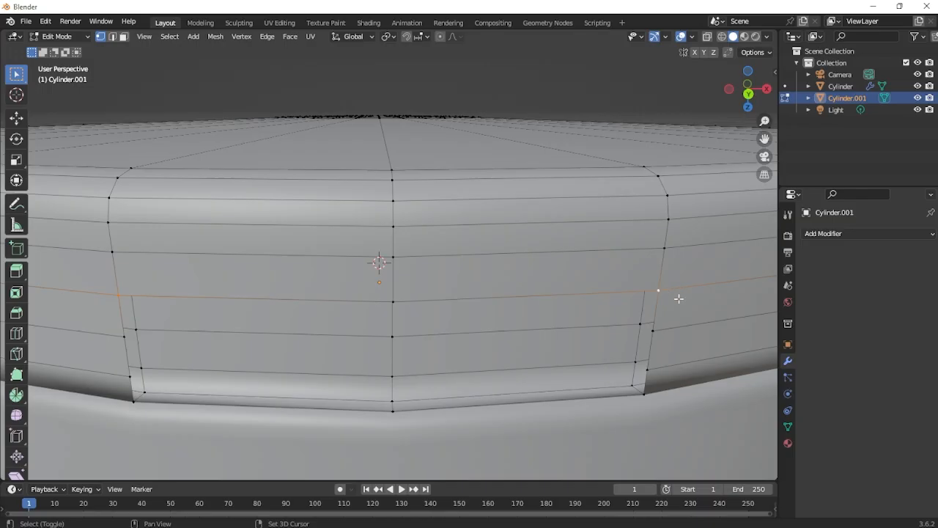
pyautogui.press('s')
pyautogui.press('x')
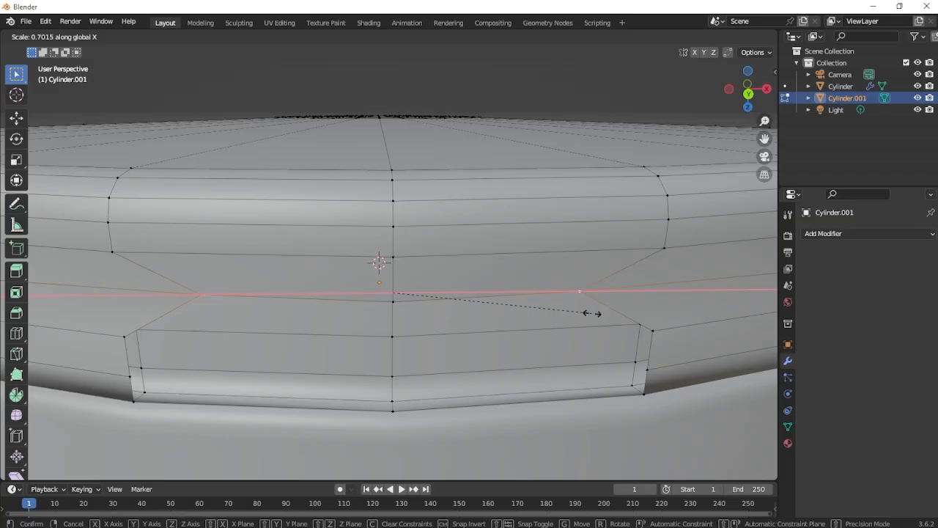
pyautogui.click(593, 313)
# Move the two narrowed corner vertices about 0.0079 m along Y to follow the cover's curved wall.
pyautogui.moveTo(574, 316); pyautogui.dragTo(485, 188, button='middle')
pyautogui.press('g')
pyautogui.press('y')
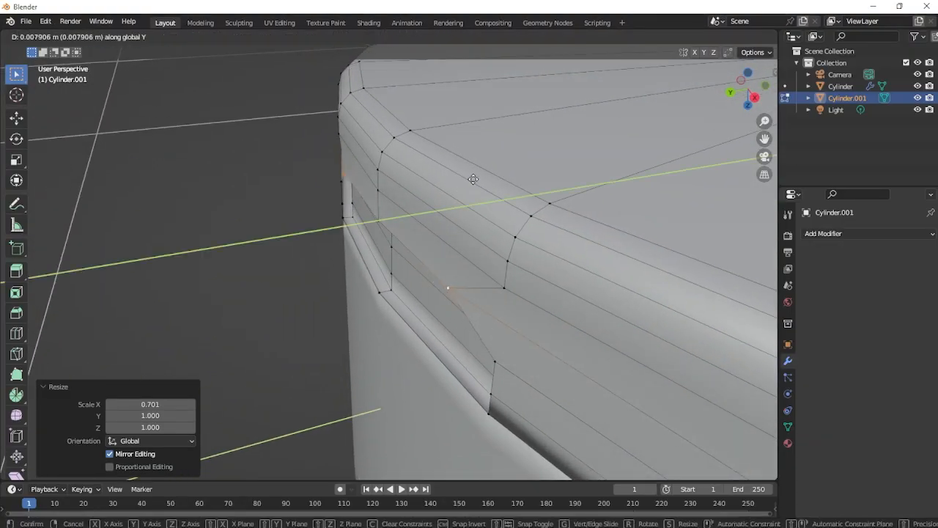
pyautogui.click(474, 178)
# Select the two side vertices one row below the opening's upper corners and scale them to about 0.89.
pyautogui.moveTo(462, 268); pyautogui.dragTo(418, 196, button='middle')
pyautogui.click(491, 284)
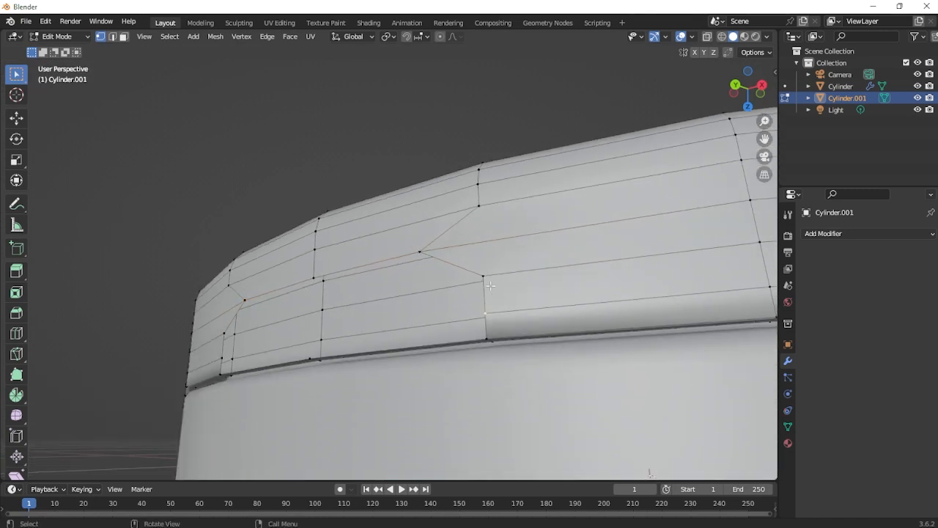
pyautogui.keyDown('shift'); pyautogui.moveTo(301, 324); pyautogui.dragTo(342, 307, button='middle'); pyautogui.keyUp('shift')
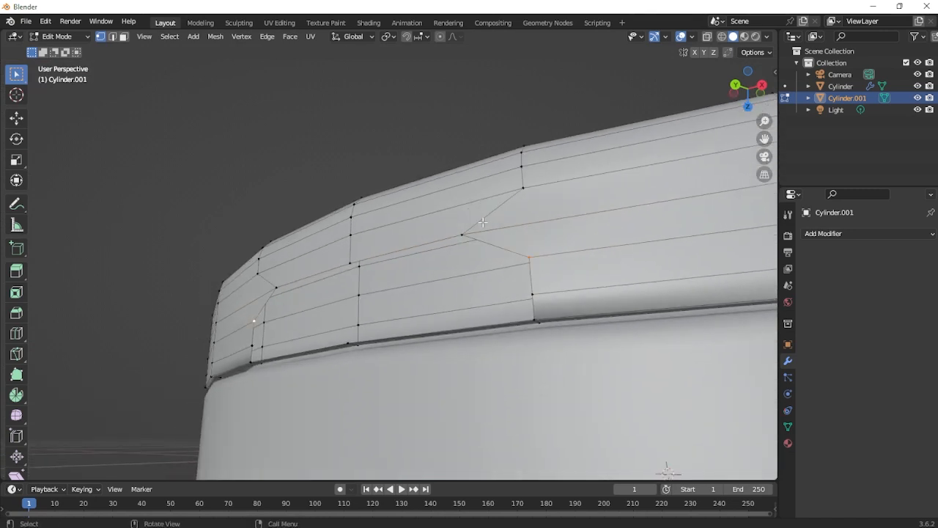
pyautogui.moveTo(252, 315); pyautogui.dragTo(594, 322, button='middle')
pyautogui.press('s')
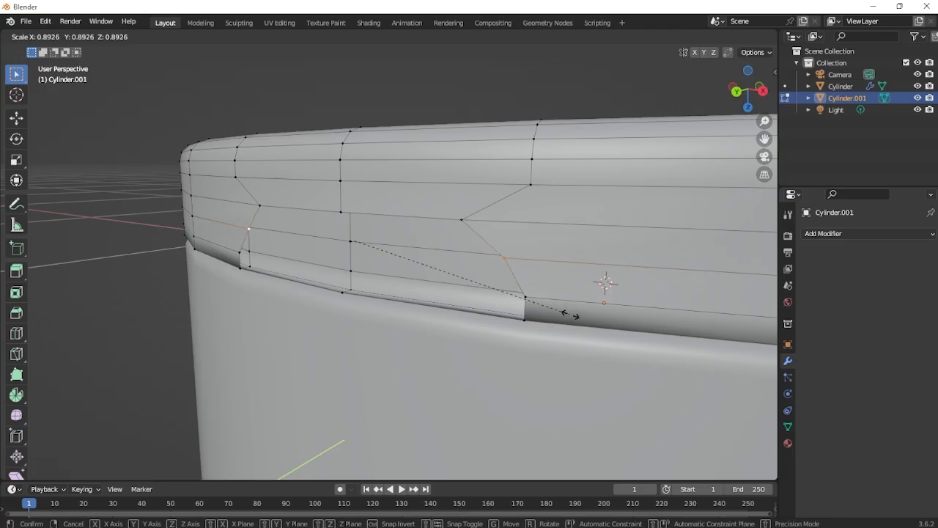
pyautogui.click(570, 315)
# Move the middle vertex of the opening's outer upper edge about -0.0116 m along Z to arch the cutout.
pyautogui.click(338, 208)
pyautogui.press('g')
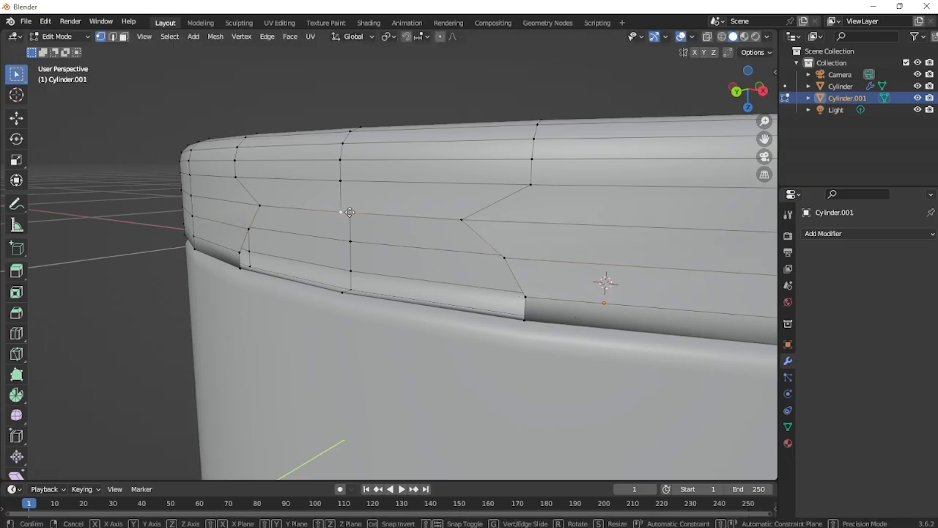
pyautogui.press('z')
pyautogui.click(504, 275)
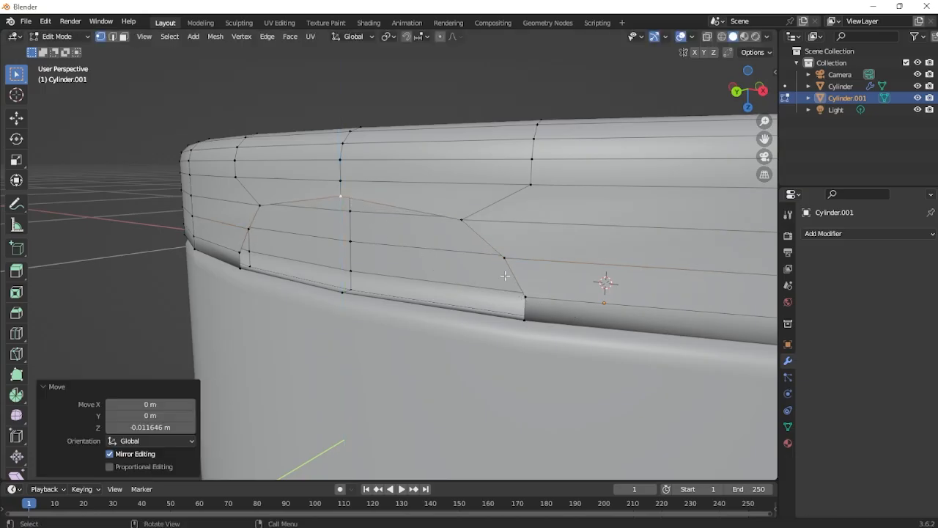
# Move the inner wall's middle vertex behind the arch about -0.0088 m along Z to line up with it.
pyautogui.click(537, 296)
pyautogui.moveTo(537, 295); pyautogui.dragTo(443, 238, button='middle')
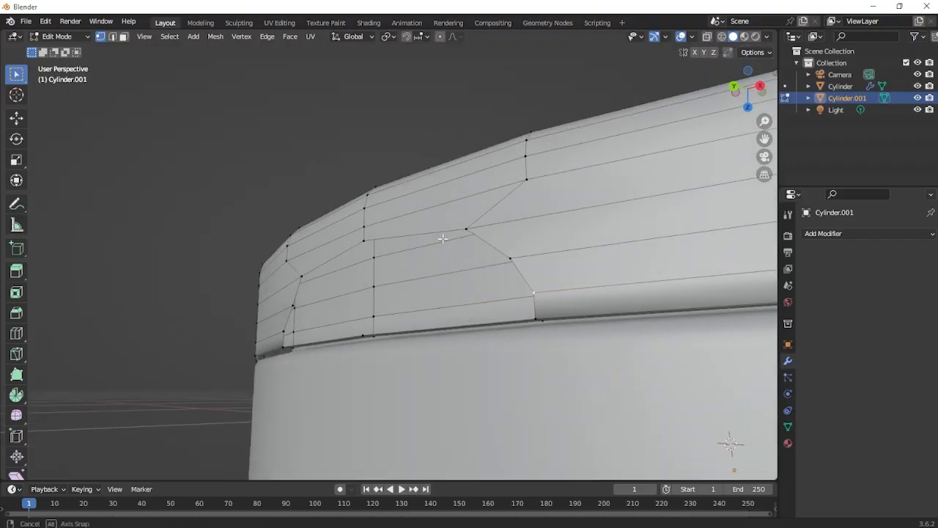
pyautogui.click(374, 255)
pyautogui.press('g')
pyautogui.press('z')
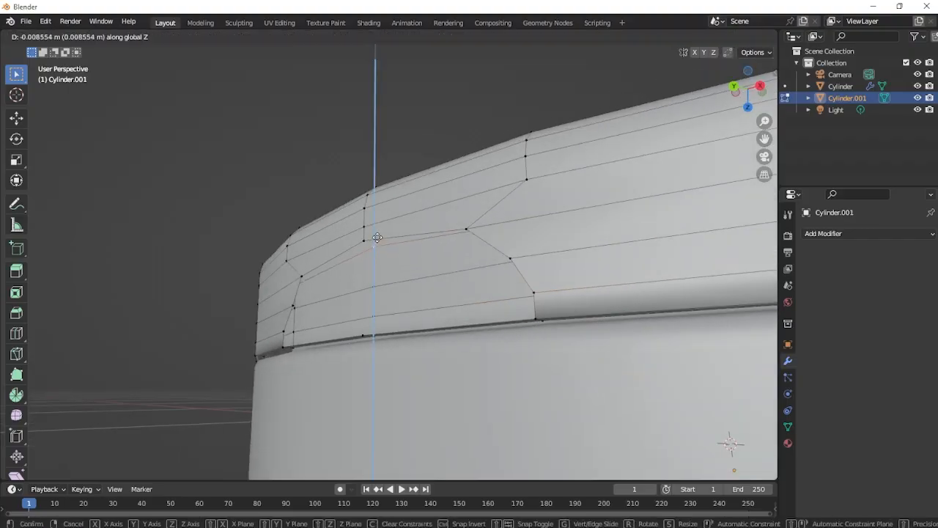
pyautogui.click(377, 247)
pyautogui.moveTo(377, 246); pyautogui.dragTo(458, 315, button='middle')
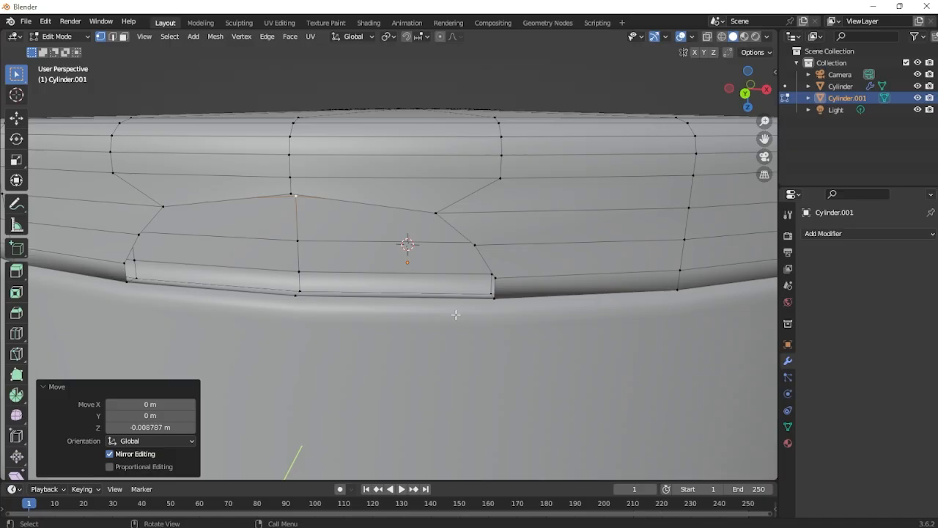
# Delete the two narrow rim faces that run along the open edge of the cutout beside the body.
pyautogui.moveTo(389, 297); pyautogui.dragTo(330, 247, button='middle')
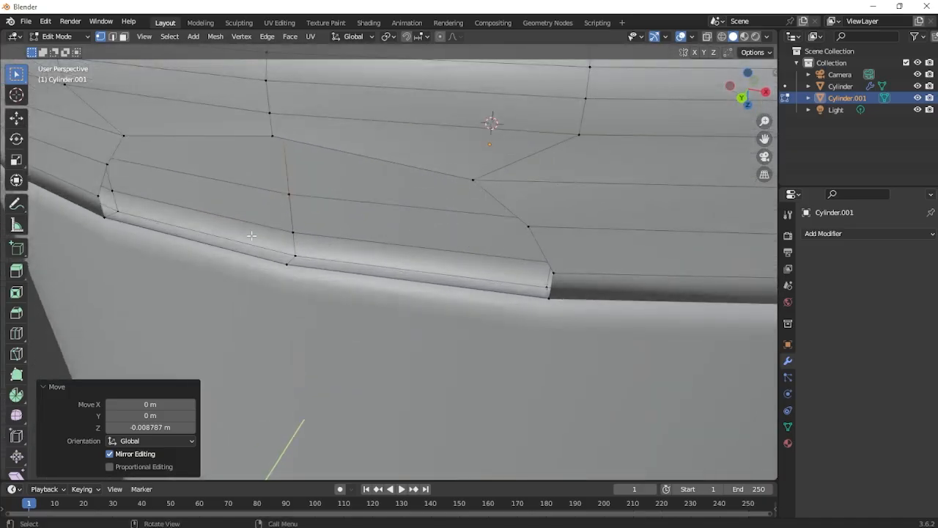
pyautogui.scroll(-1, 252, 235)
pyautogui.moveTo(183, 231); pyautogui.dragTo(257, 276, button='middle')
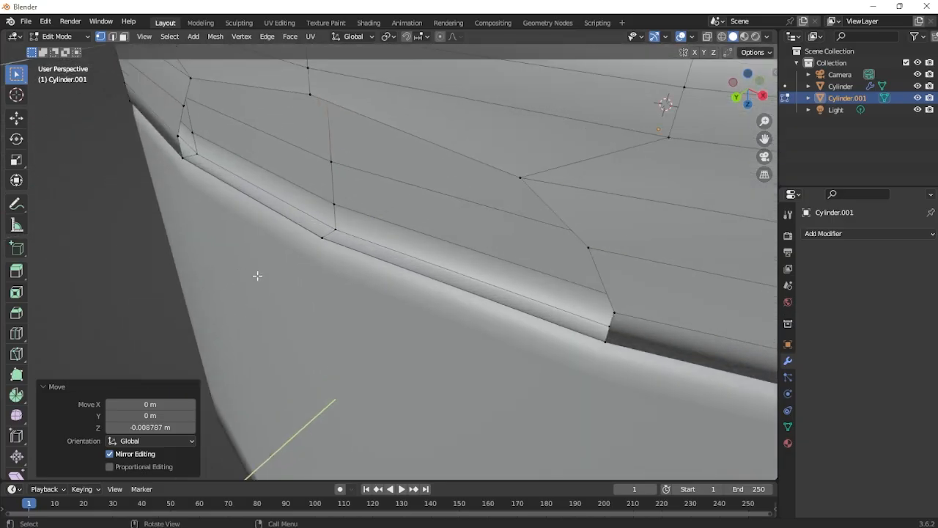
pyautogui.click(124, 37)
pyautogui.click(262, 202)
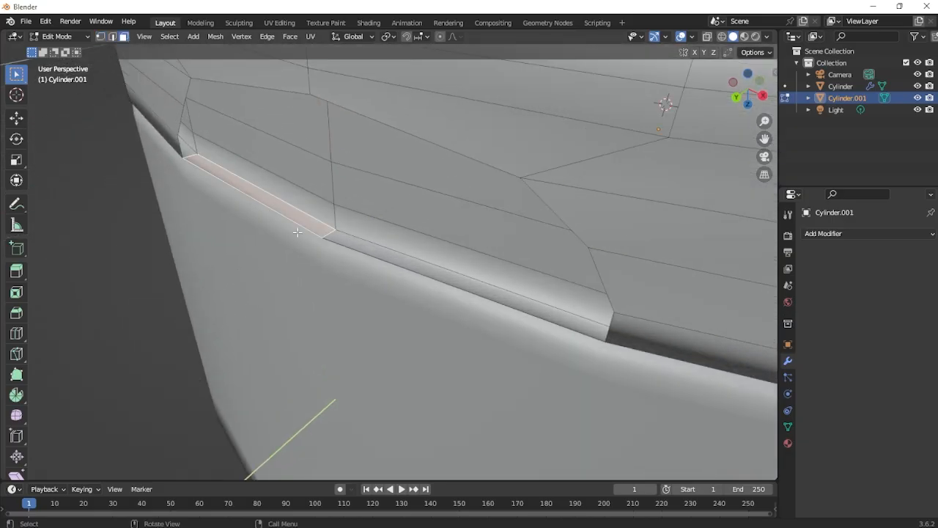
pyautogui.keyDown('shift'); pyautogui.click(359, 247); pyautogui.keyUp('shift')
pyautogui.press('x')
pyautogui.click(362, 231)
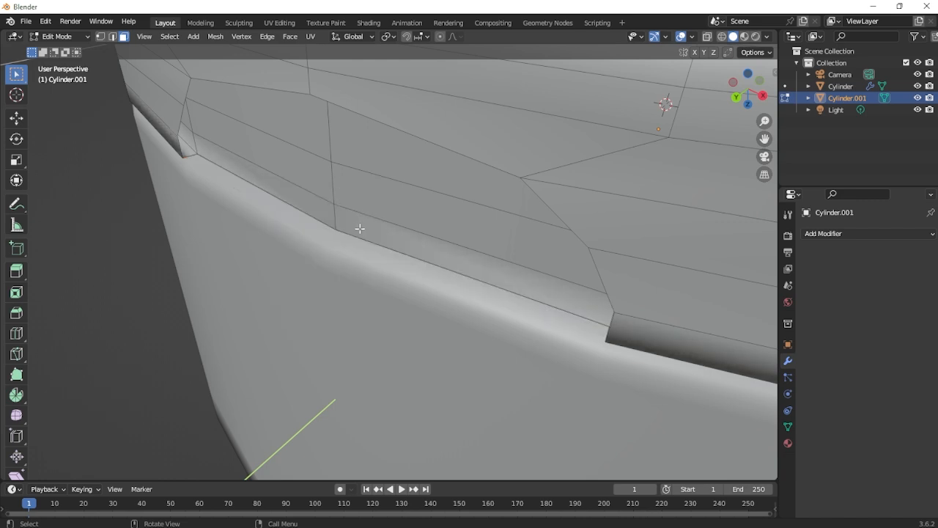
pyautogui.moveTo(362, 231); pyautogui.dragTo(459, 196, button='middle')
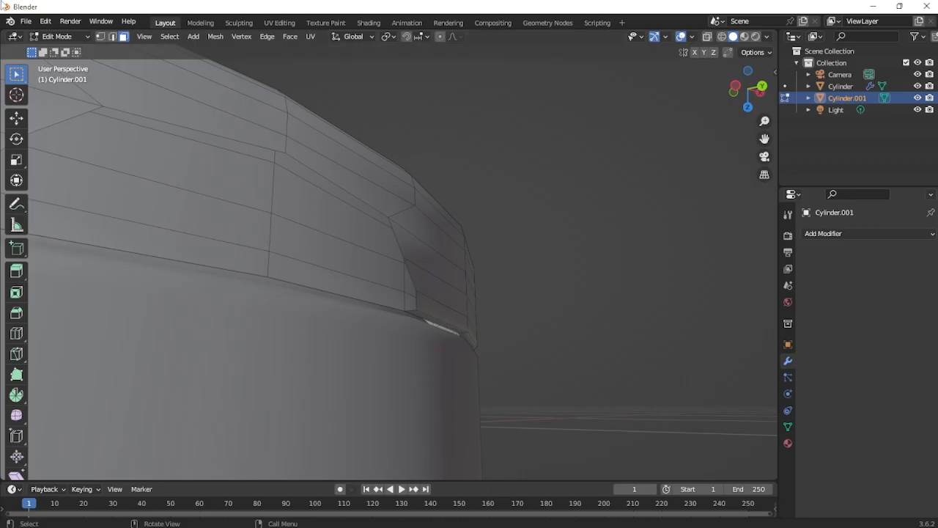
# Scale the inner wall's two vertices behind the cutout's upper corners inward along X.
pyautogui.moveTo(447, 322); pyautogui.dragTo(450, 298, button='middle')
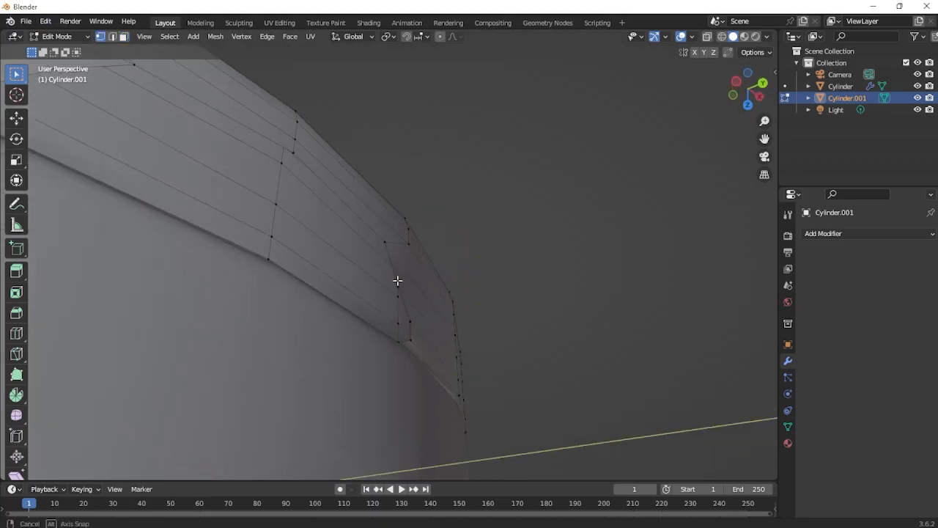
pyautogui.moveTo(397, 278); pyautogui.dragTo(295, 301, button='middle')
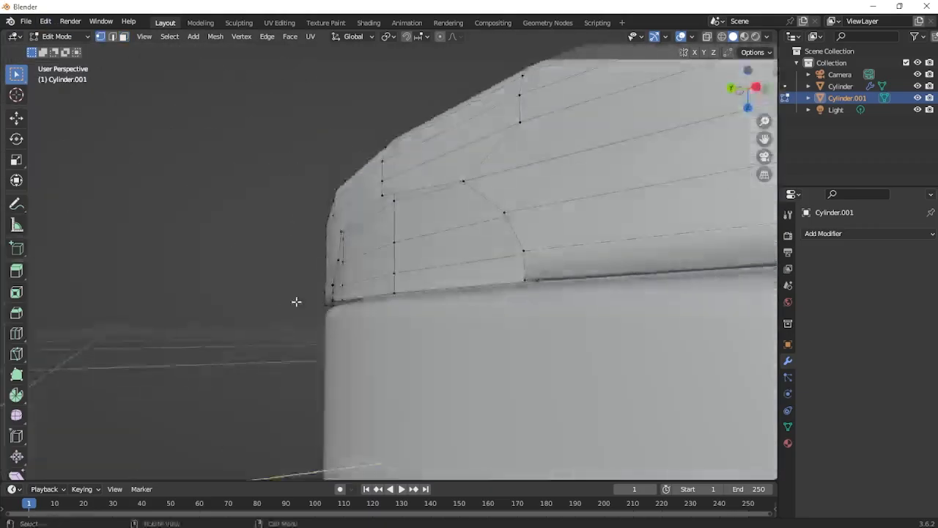
pyautogui.moveTo(361, 247); pyautogui.dragTo(411, 279, button='middle')
pyautogui.press('s')
pyautogui.press('x')
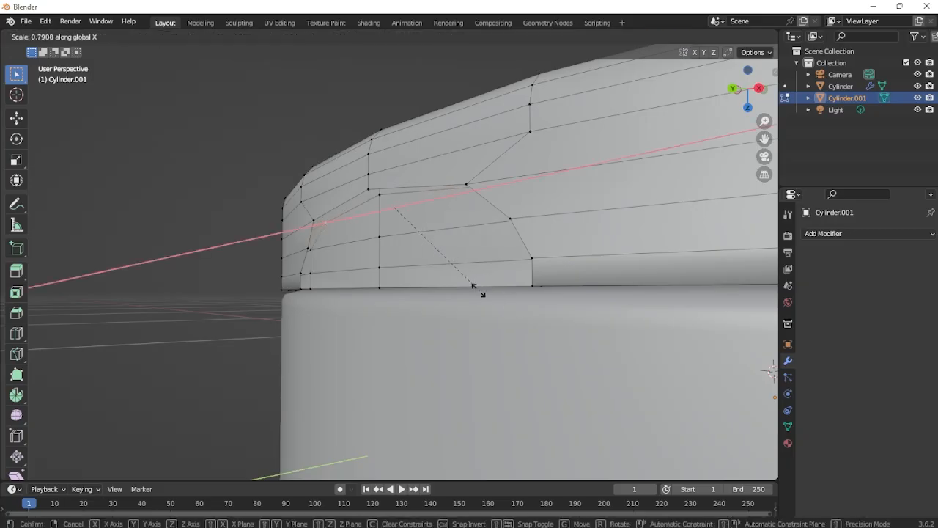
pyautogui.click(486, 284)
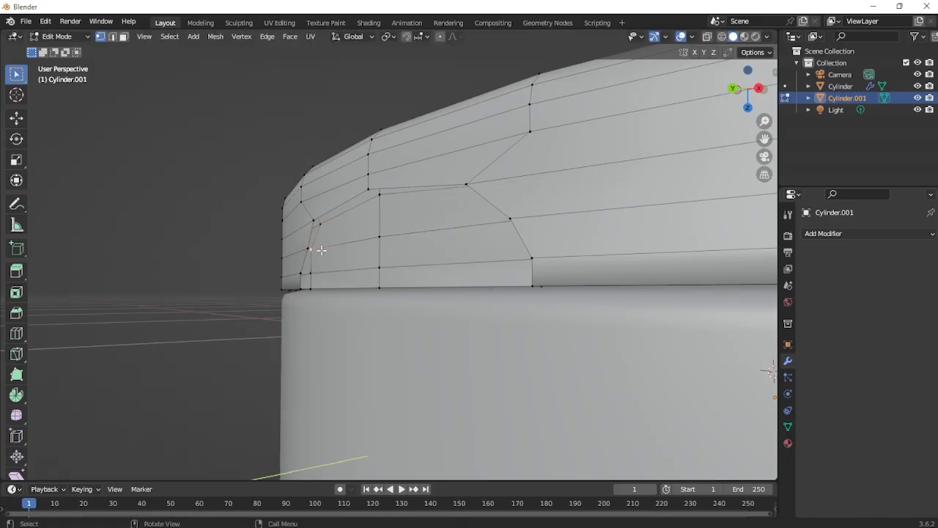
# Scale the inner wall's two vertices one row below the upper corners to 0.930 along X.
pyautogui.moveTo(317, 249); pyautogui.dragTo(465, 256, button='middle')
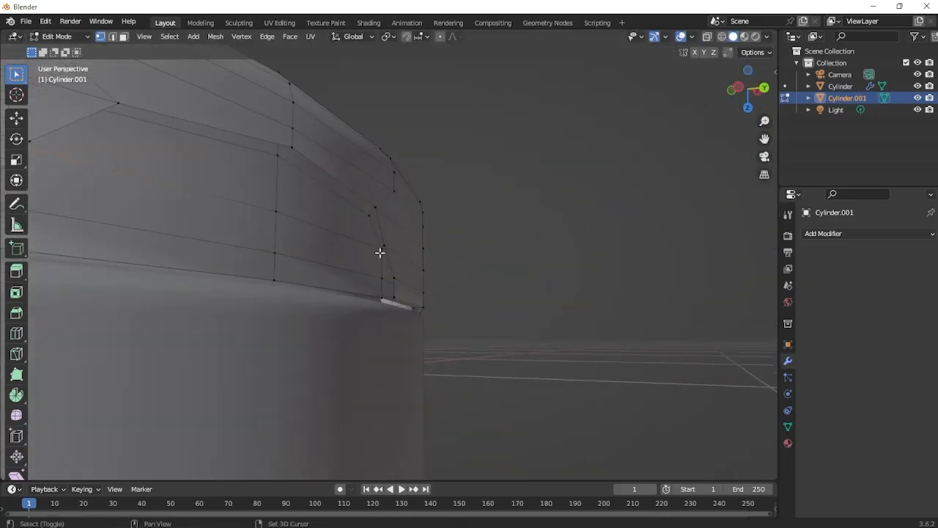
pyautogui.keyDown('shift'); pyautogui.click(379, 253); pyautogui.keyUp('shift')
pyautogui.press('s')
pyautogui.moveTo(534, 292); pyautogui.dragTo(414, 319, button='middle')
pyautogui.press('x')
pyautogui.click(475, 309)
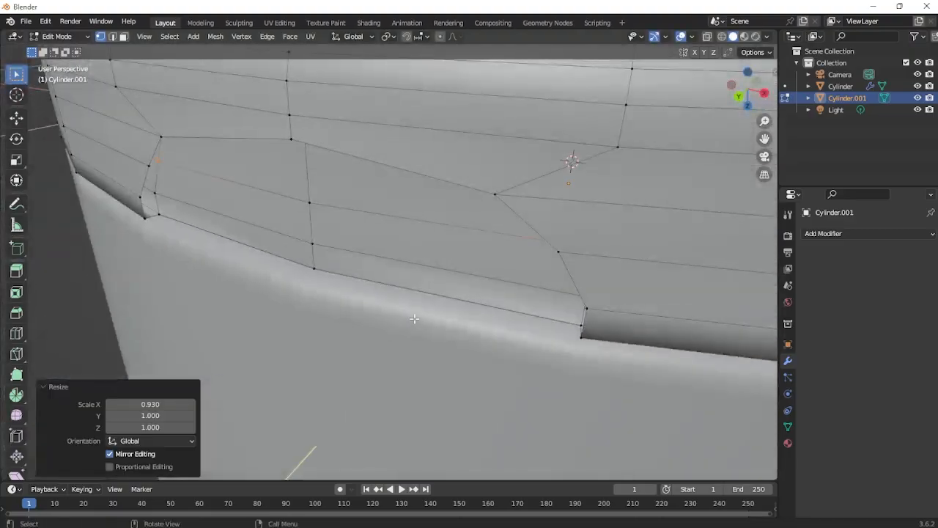
pyautogui.moveTo(326, 279); pyautogui.dragTo(232, 228, button='middle')
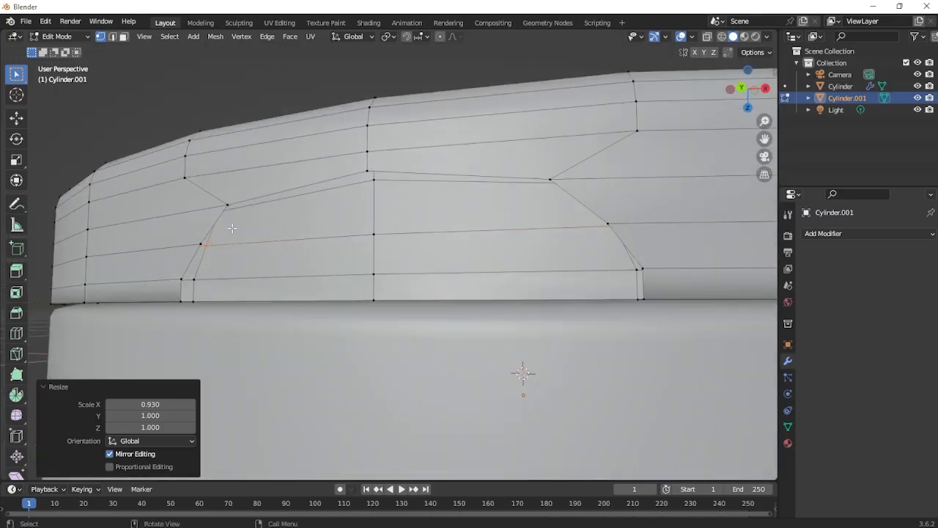
# Reselect the inner wall's two upper corner vertices and scale them to 0.882 along X to follow the outer arch.
pyautogui.click(220, 214)
pyautogui.moveTo(309, 210); pyautogui.dragTo(276, 202, button='middle')
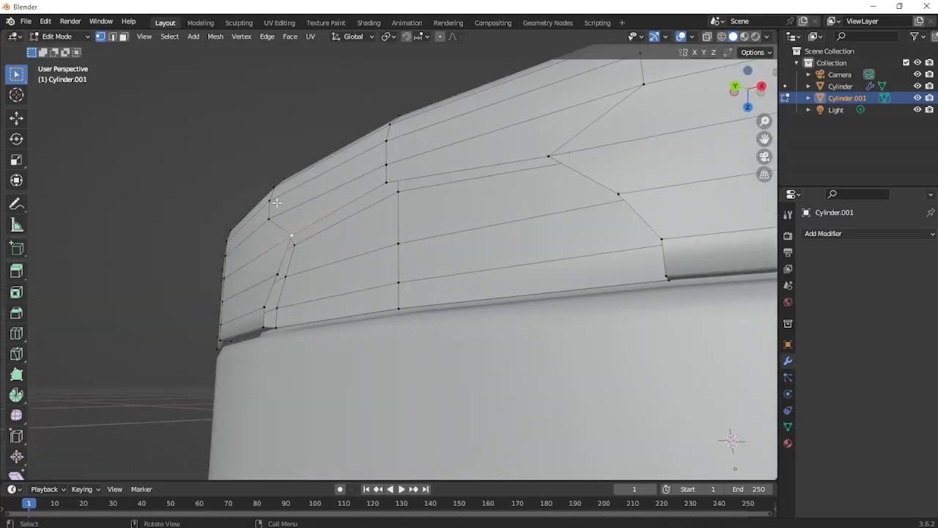
pyautogui.click(299, 250)
pyautogui.moveTo(364, 218); pyautogui.dragTo(443, 243, button='middle')
pyautogui.press('s')
pyautogui.press('x')
pyautogui.click(498, 247)
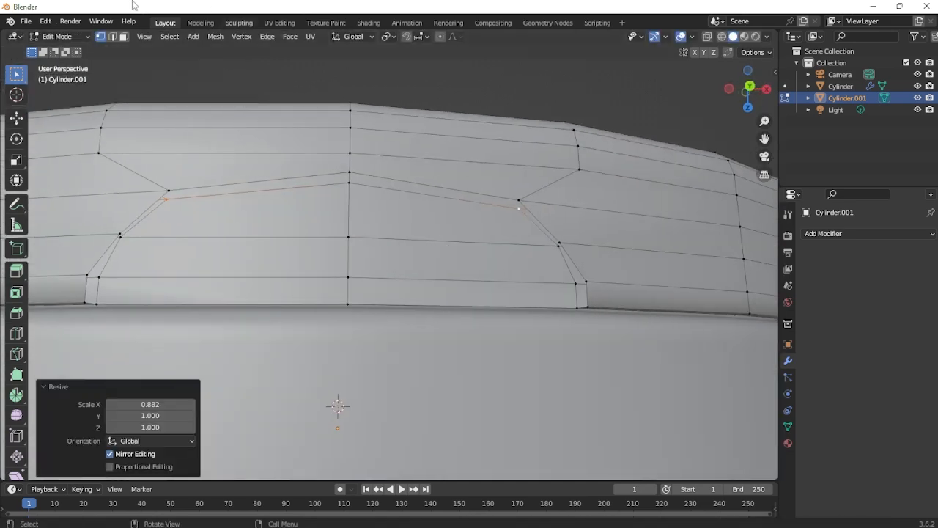
# Select all the recessed faces inside the arched cutout and separate them from the cover into their own object.
pyautogui.click(112, 37)
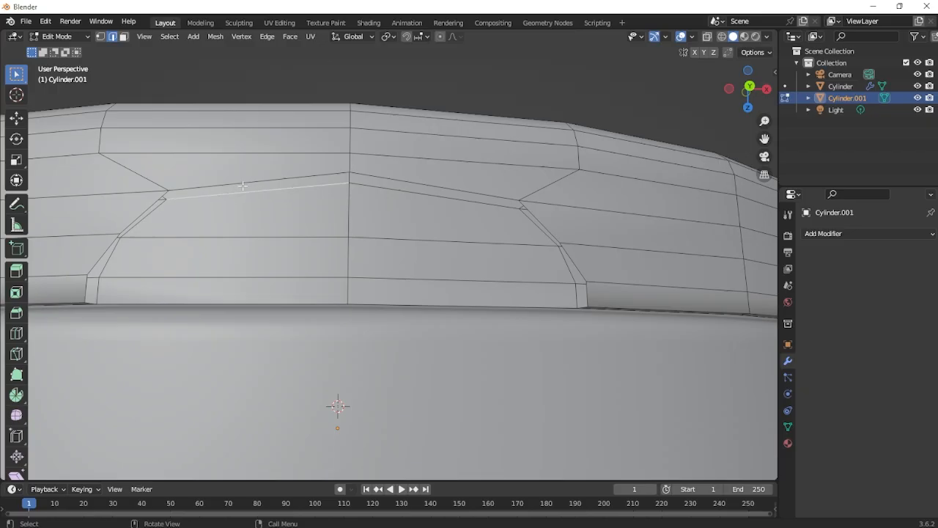
pyautogui.moveTo(242, 185); pyautogui.dragTo(352, 227, button='middle')
pyautogui.scroll(-3, 289, 218)
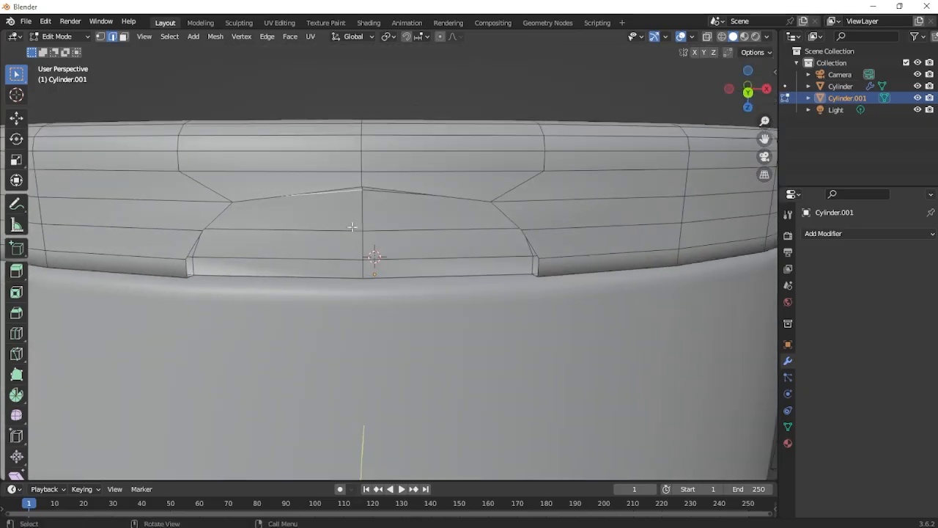
pyautogui.click(123, 36)
pyautogui.moveTo(249, 224); pyautogui.dragTo(403, 305)
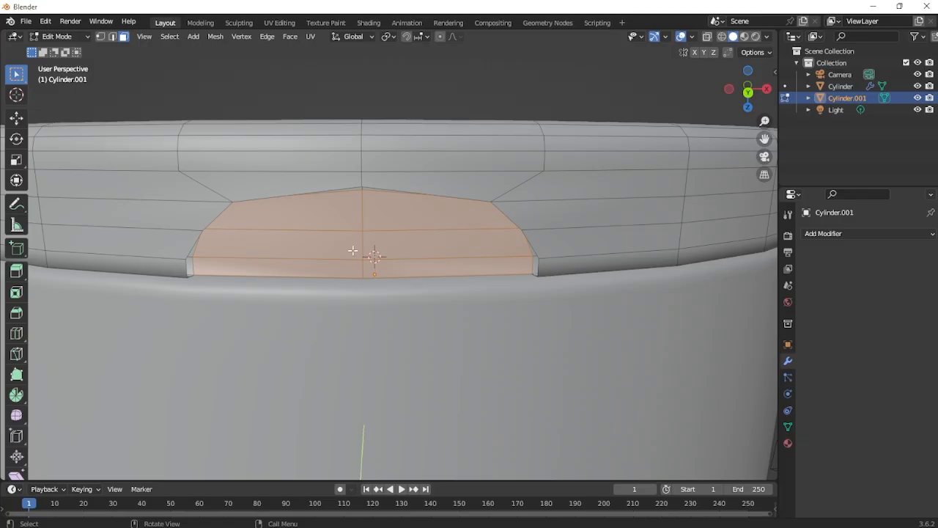
pyautogui.scroll(-4, 409, 238)
pyautogui.moveTo(410, 239); pyautogui.dragTo(272, 230, button='middle')
pyautogui.scroll(-8, 274, 230)
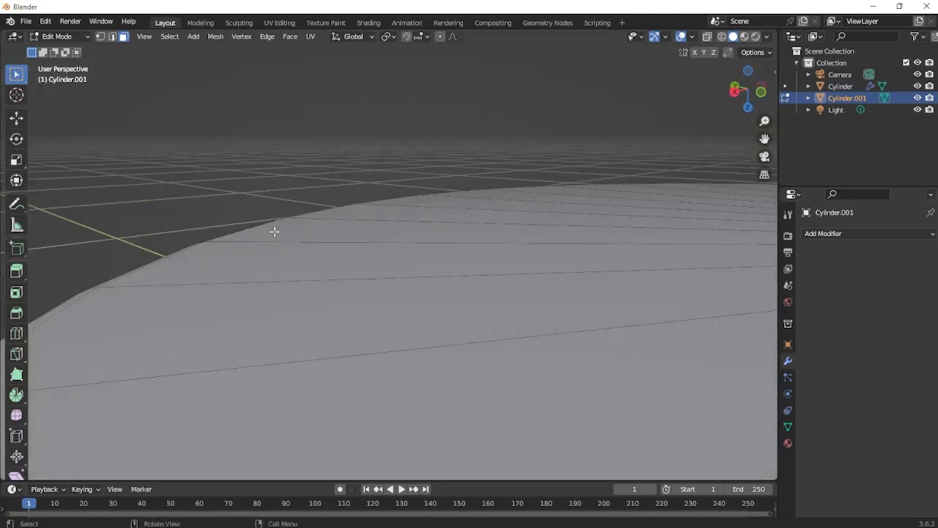
pyautogui.moveTo(337, 229); pyautogui.dragTo(540, 217, button='middle')
pyautogui.scroll(8, 442, 257)
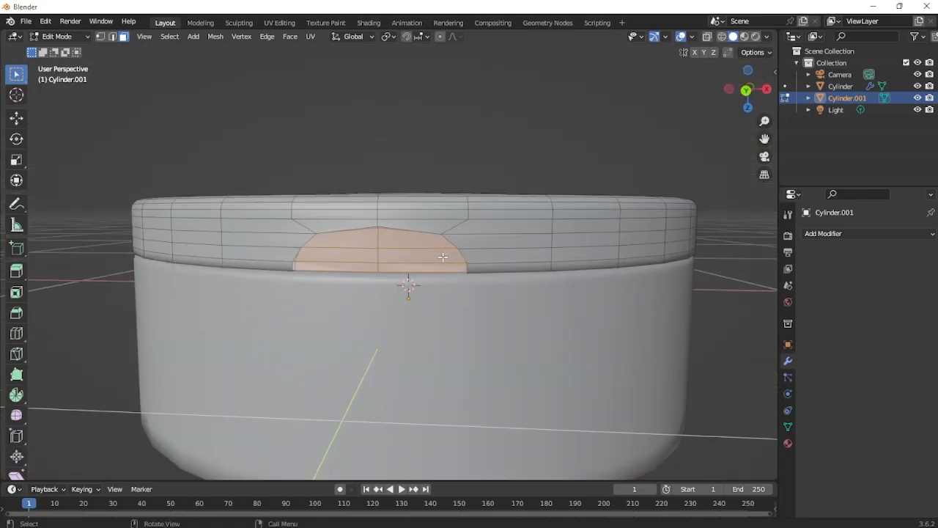
pyautogui.press('p')
pyautogui.click(437, 249)
pyautogui.scroll(3, 434, 252)
pyautogui.moveTo(434, 253); pyautogui.dragTo(410, 251, button='middle')
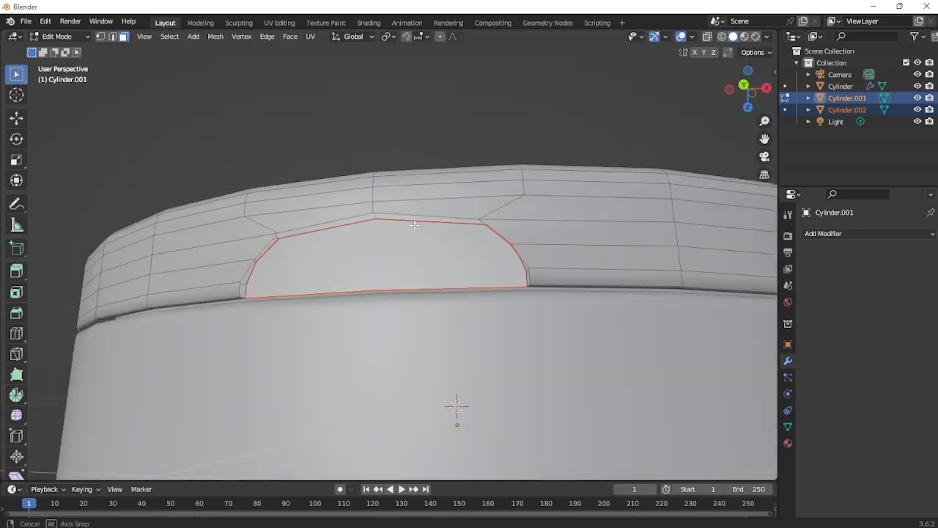
# Select only the cover, without the separated panel, and reopen its mesh in Edit Mode.
pyautogui.press('Tab')
pyautogui.click(410, 252)
pyautogui.click(408, 205)
pyautogui.press('Tab')
pyautogui.moveTo(408, 205); pyautogui.dragTo(256, 321, button='middle')
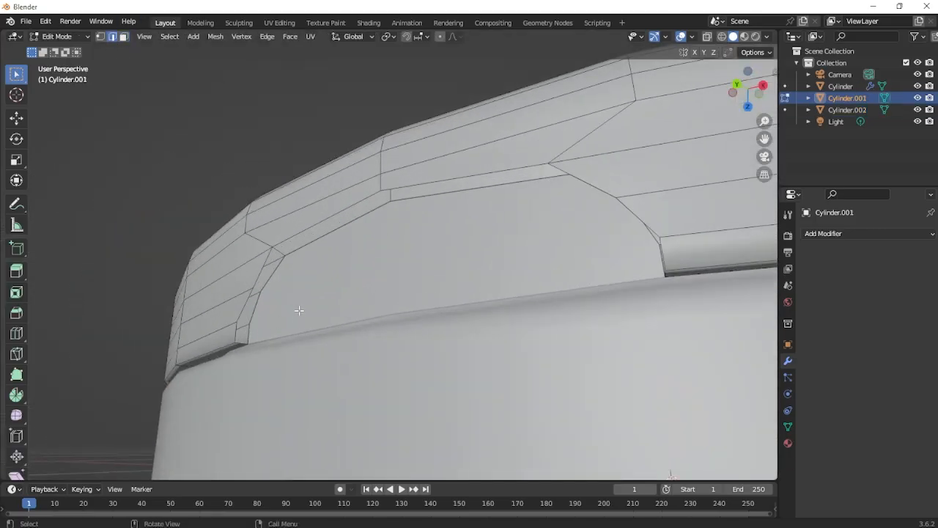
# Examine the cover's cutout and its edges from several angles in both Edit Mode and Object Mode.
pyautogui.moveTo(256, 297); pyautogui.dragTo(217, 249, button='middle')
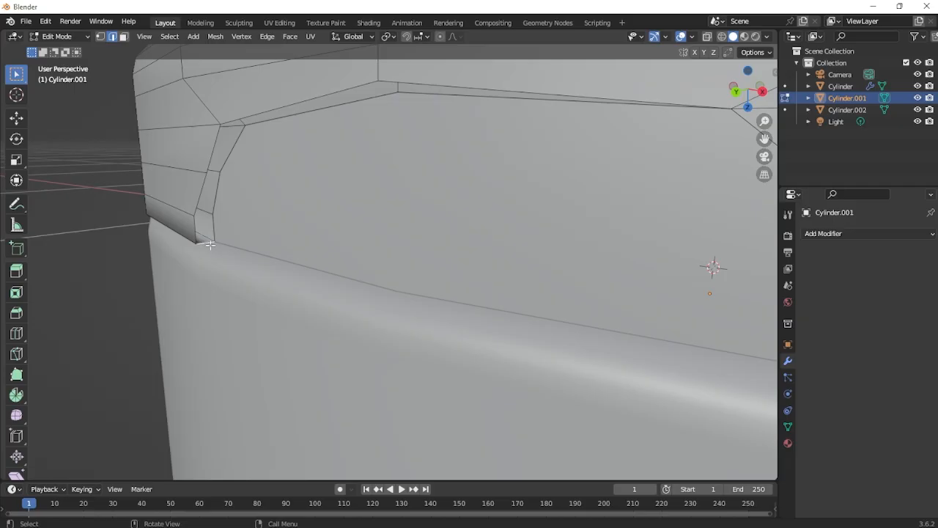
pyautogui.moveTo(260, 226); pyautogui.dragTo(341, 198, button='middle')
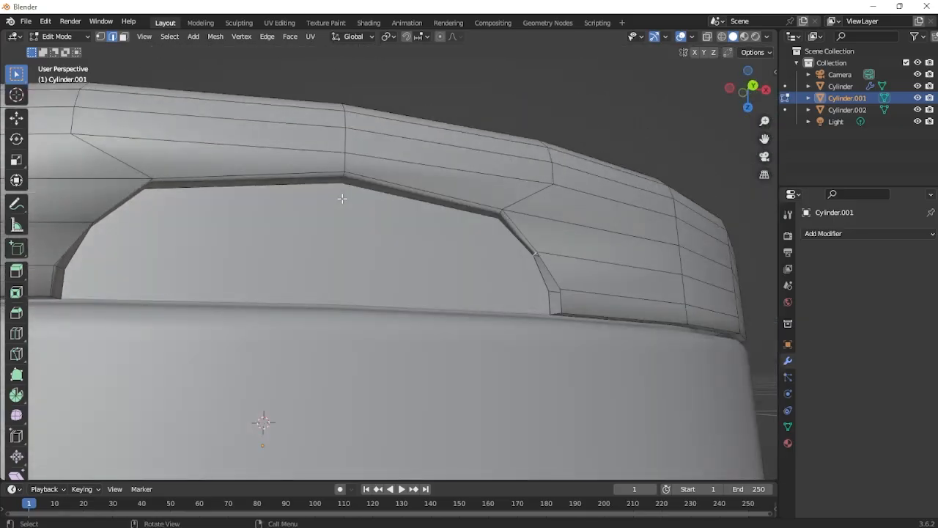
pyautogui.scroll(-10, 342, 198)
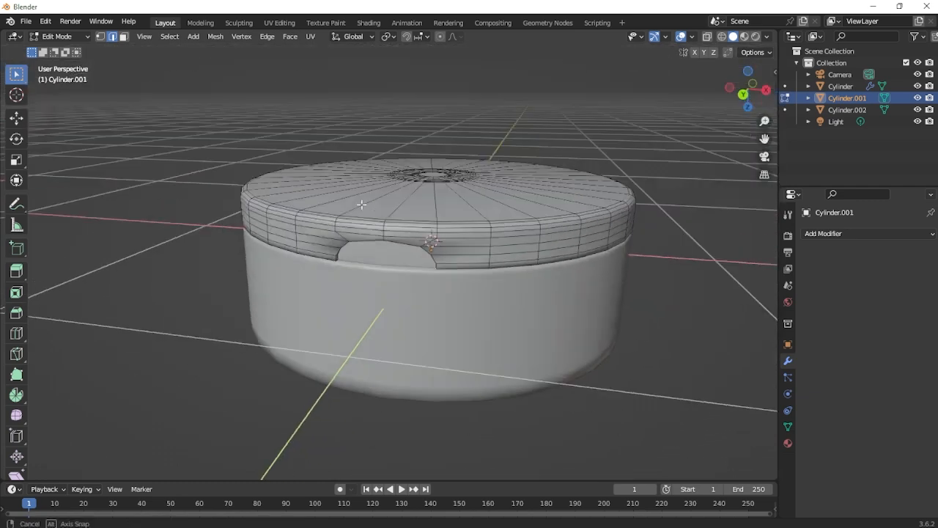
pyautogui.press('Tab')
pyautogui.moveTo(354, 231); pyautogui.dragTo(454, 239, button='middle')
pyautogui.scroll(3, 455, 238)
pyautogui.click(476, 279)
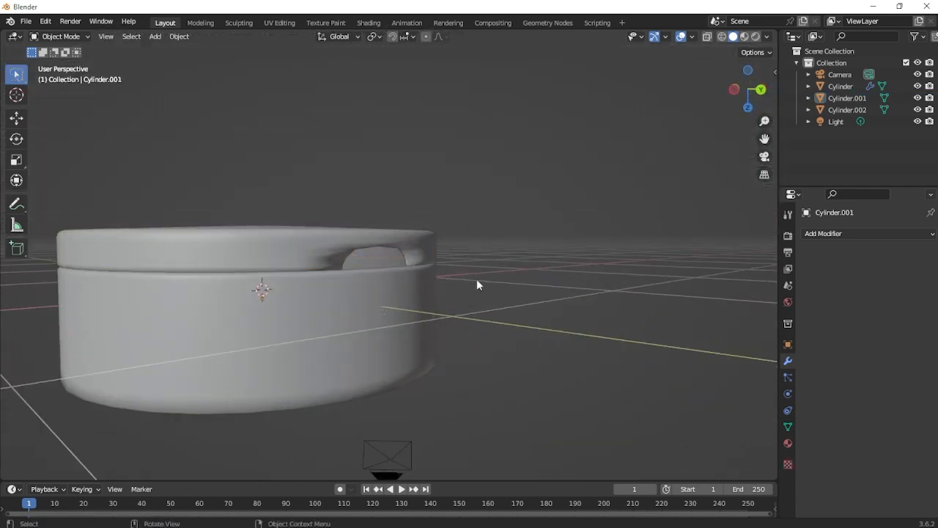
pyautogui.moveTo(477, 279); pyautogui.dragTo(400, 272, button='middle')
pyautogui.click(397, 249)
pyautogui.scroll(4, 396, 244)
pyautogui.press('Tab')
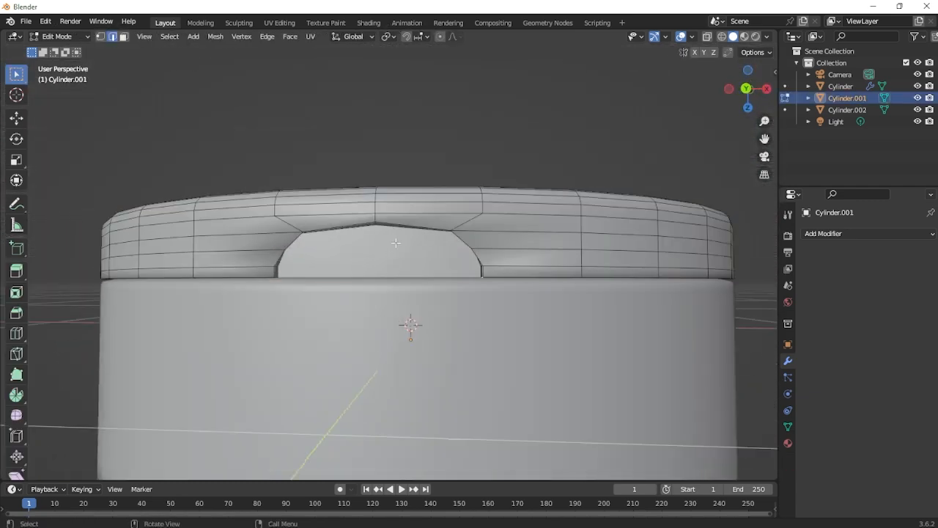
# Bevel the outer and inner edge chains around the arched cutout by about 0.0025 m with 1 segment.
pyautogui.scroll(3, 286, 247)
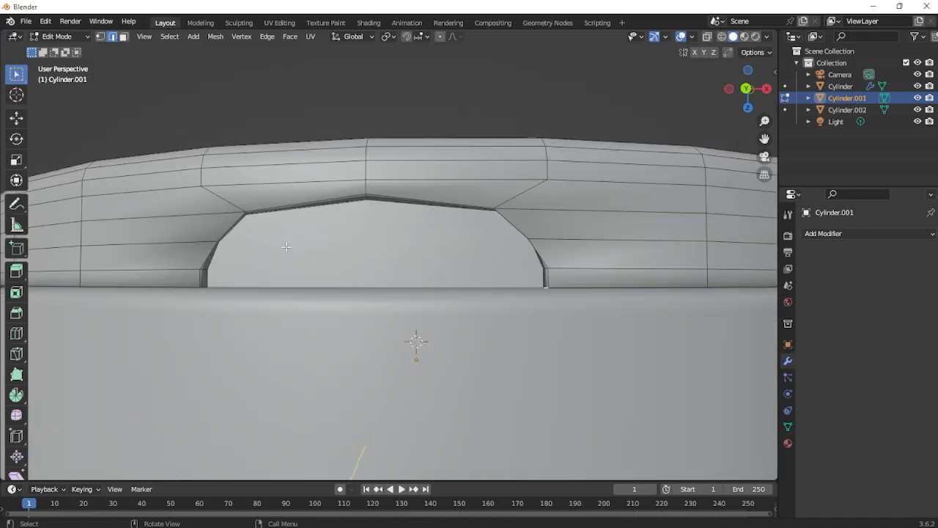
pyautogui.scroll(-3, 524, 235)
pyautogui.moveTo(525, 235); pyautogui.dragTo(497, 222, button='middle')
pyautogui.scroll(2, 468, 247)
pyautogui.moveTo(0, 0); pyautogui.dragTo(0, 0)
pyautogui.moveTo(498, 222); pyautogui.dragTo(511, 165, button='middle')
pyautogui.scroll(2, 512, 165)
pyautogui.moveTo(413, 215); pyautogui.dragTo(432, 181, button='middle')
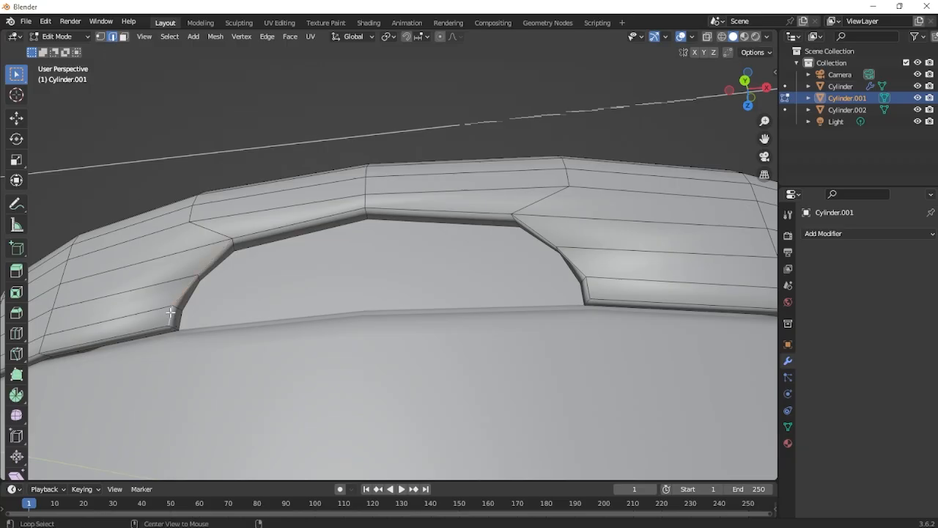
pyautogui.keyDown('alt'); pyautogui.click(253, 231); pyautogui.keyUp('alt')
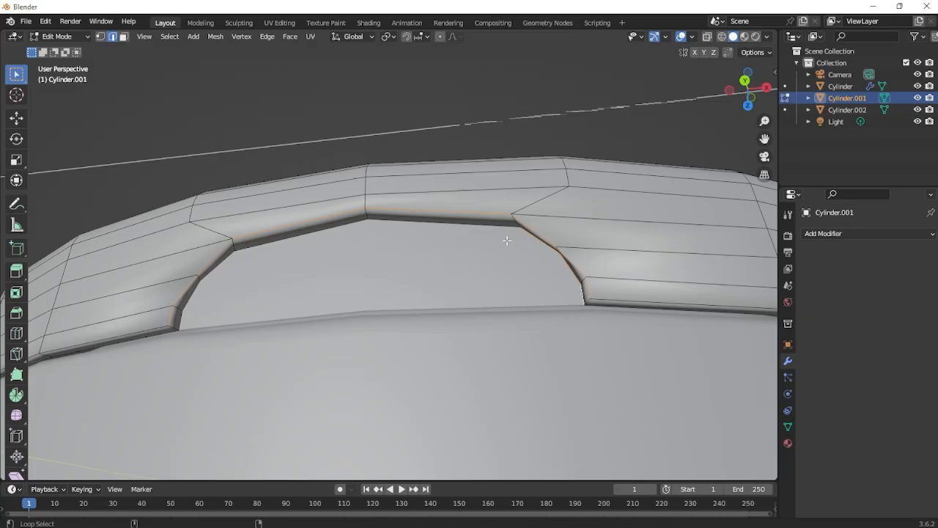
pyautogui.keyDown('alt'); pyautogui.click(467, 228); pyautogui.keyUp('alt')
pyautogui.keyDown('alt'); pyautogui.click(215, 277); pyautogui.keyUp('alt')
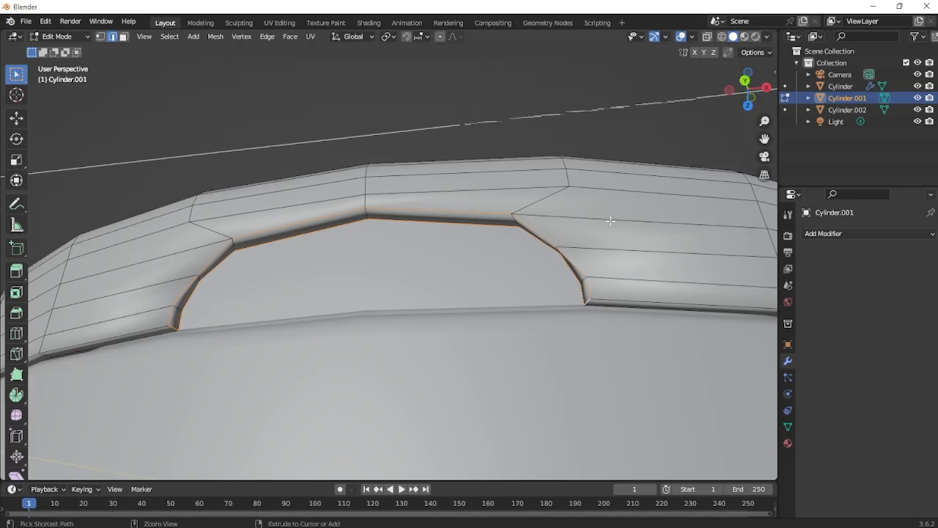
pyautogui.hotkey('ctrl', 'b')
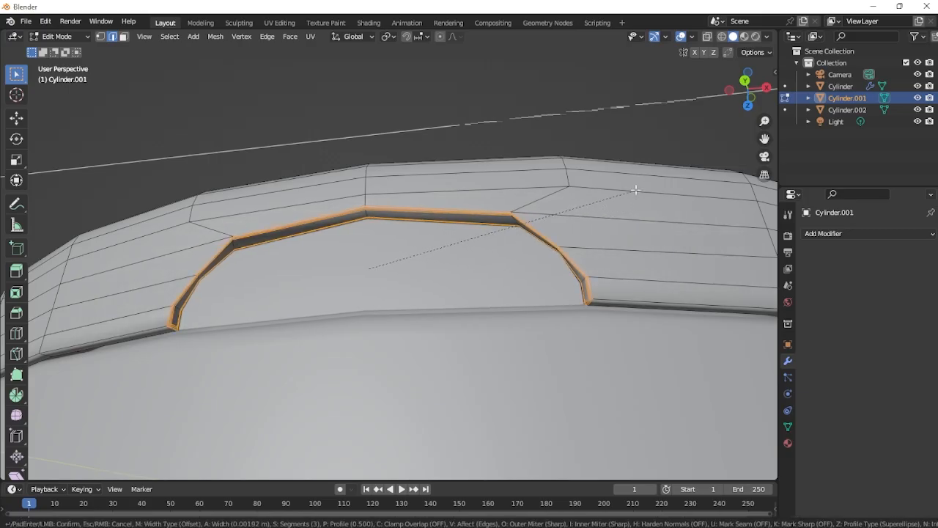
pyautogui.scroll(-2, 641, 185)
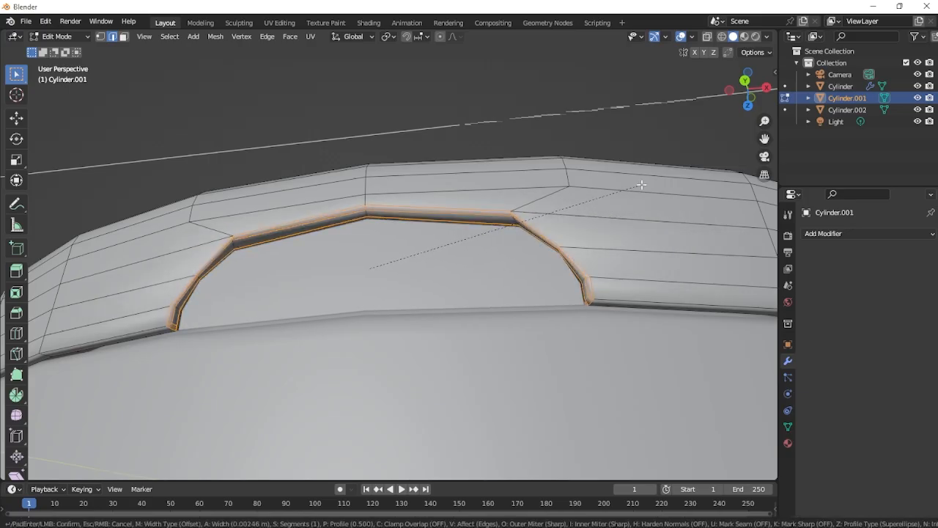
pyautogui.click(641, 185)
# Check the bevelled cutout on the cover in Object Mode and from above in Edit Mode.
pyautogui.moveTo(617, 188); pyautogui.dragTo(556, 200, button='middle')
pyautogui.press('Tab')
pyautogui.scroll(-4, 500, 251)
pyautogui.scroll(2, 429, 228)
pyautogui.press('Tab')
pyautogui.moveTo(492, 232); pyautogui.dragTo(410, 242, button='middle')
pyautogui.scroll(2, 419, 225)
pyautogui.scroll(-4, 437, 217)
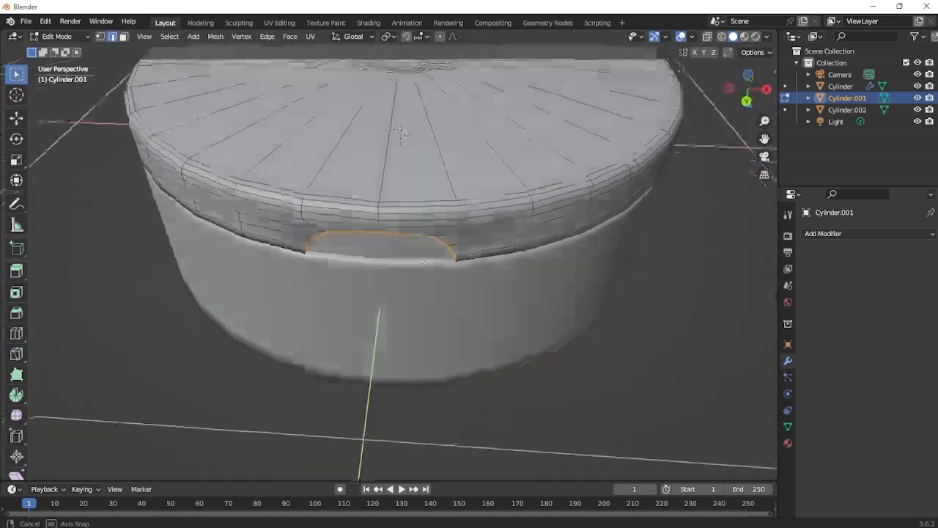
# Add a centred loop cut through the cover on each side of the arch's middle edge.
pyautogui.scroll(2, 410, 240)
pyautogui.hotkey('ctrl', 'r')
pyautogui.click(411, 229)
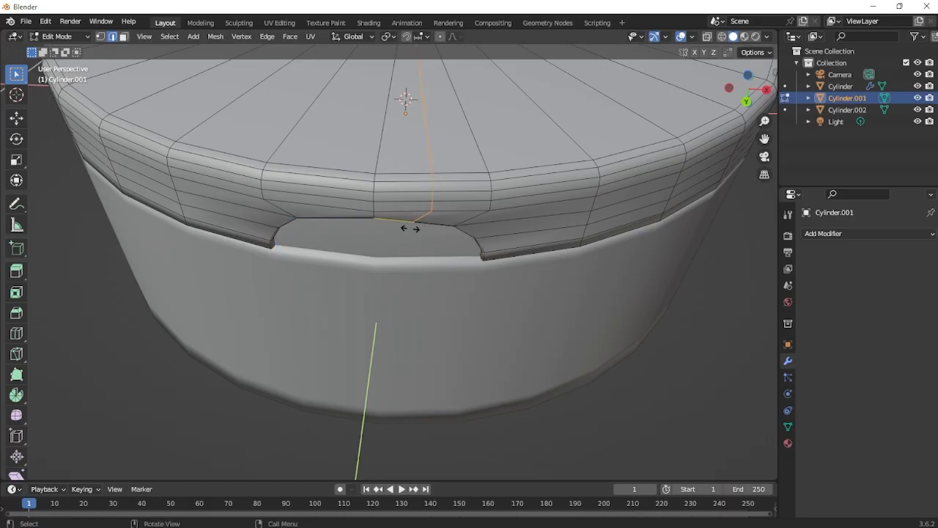
pyautogui.rightClick(408, 226)
pyautogui.moveTo(317, 202); pyautogui.dragTo(358, 156, button='middle')
pyautogui.scroll(2, 68, 60)
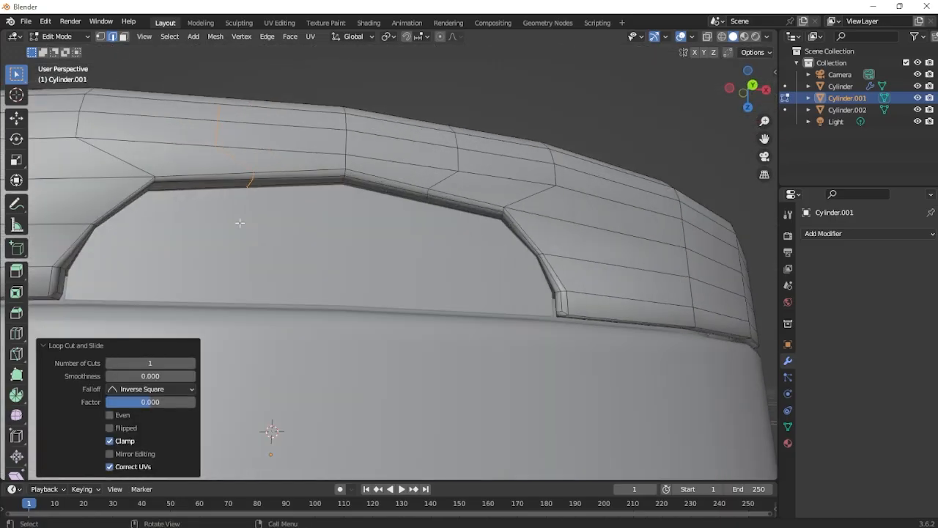
# Select the short rim edges at the two new loop cuts and move them up along Z to round the arch.
pyautogui.moveTo(239, 222); pyautogui.dragTo(252, 194, button='middle')
pyautogui.moveTo(201, 150); pyautogui.dragTo(313, 262, button='middle')
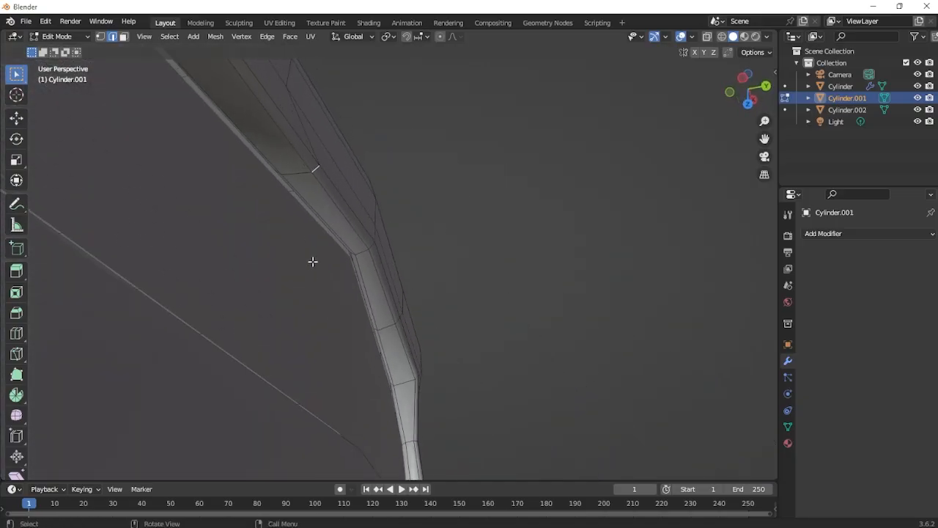
pyautogui.keyDown('ctrl'); pyautogui.click(279, 173); pyautogui.keyUp('ctrl')
pyautogui.moveTo(506, 264); pyautogui.dragTo(684, 243, button='middle')
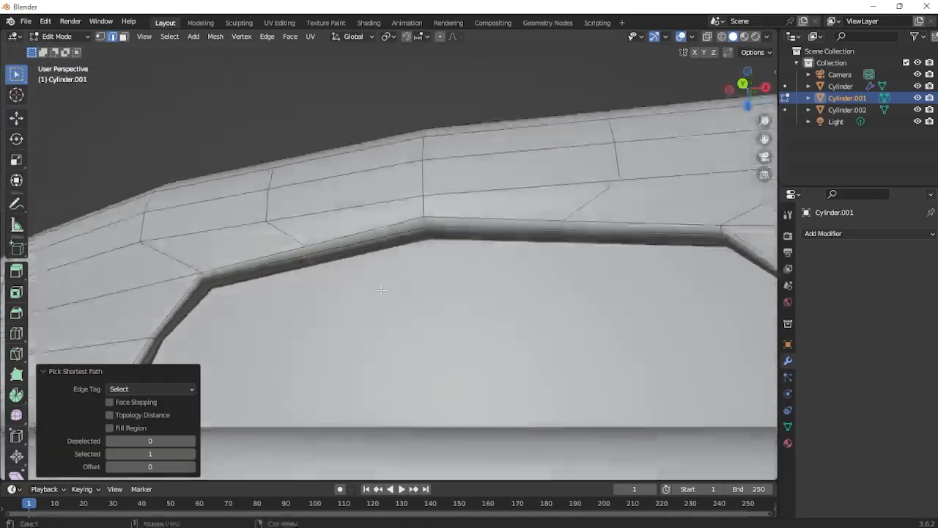
pyautogui.moveTo(613, 260); pyautogui.dragTo(547, 283, button='middle')
pyautogui.keyDown('ctrl'); pyautogui.click(484, 231); pyautogui.keyUp('ctrl')
pyautogui.moveTo(432, 285); pyautogui.dragTo(496, 369, button='middle')
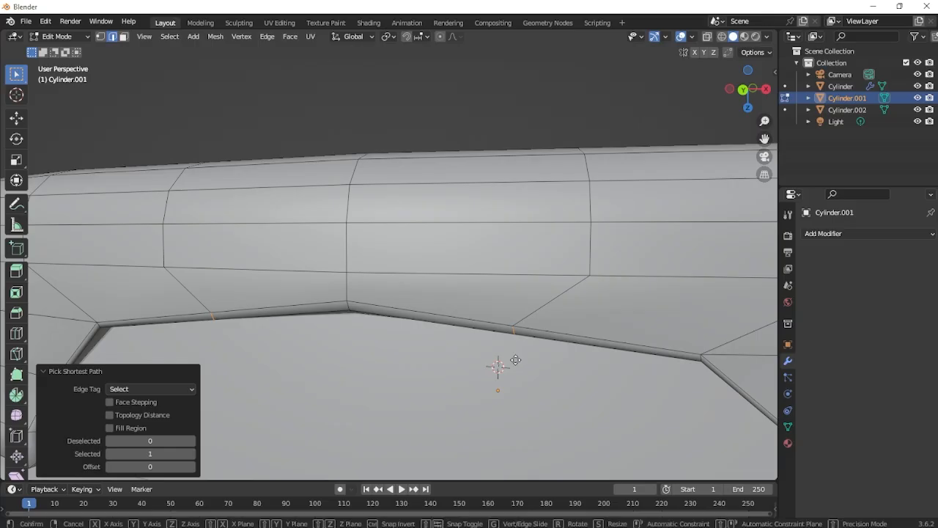
pyautogui.press('g')
pyautogui.press('z')
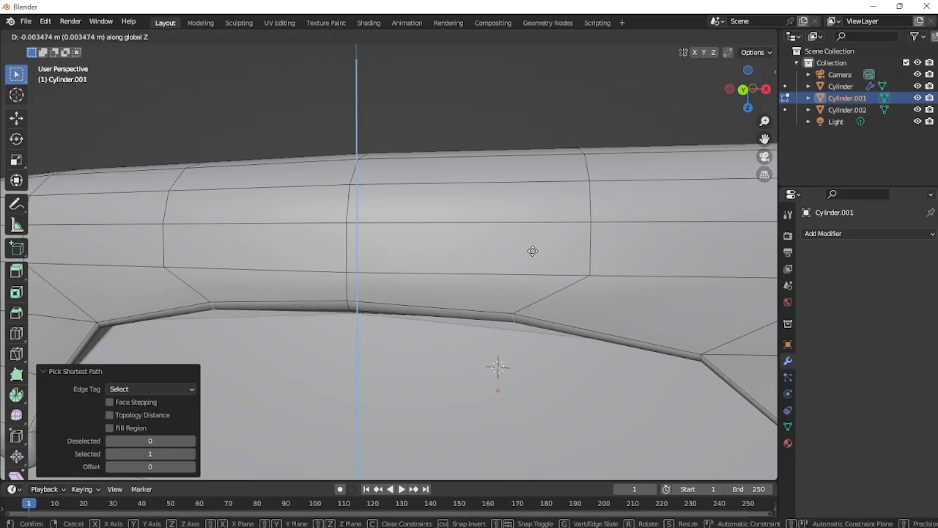
pyautogui.click(529, 302)
# Leave the cover's mesh and open the separated arched panel in Edit Mode.
pyautogui.moveTo(529, 302); pyautogui.dragTo(510, 343, button='middle')
pyautogui.press('Tab')
pyautogui.click(502, 379)
pyautogui.press('Tab')
pyautogui.scroll(-4, 493, 344)
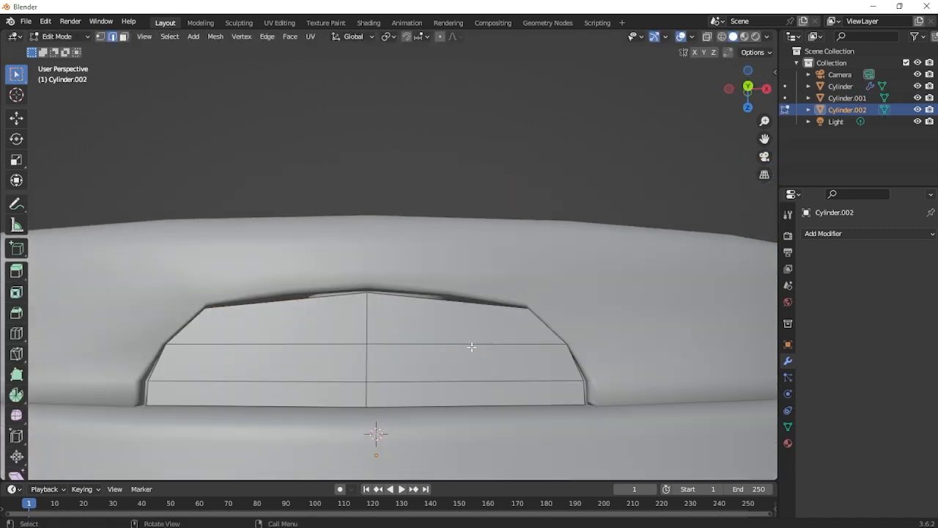
# Scale the arched panel's entire mesh up by a factor of 1.03 and return to Object Mode.
pyautogui.press('a')
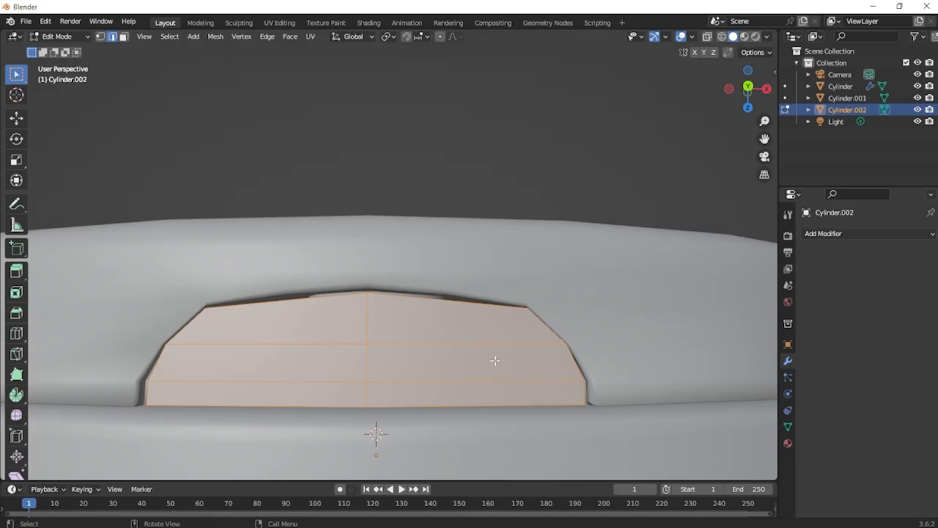
pyautogui.press('s')
pyautogui.click(538, 359)
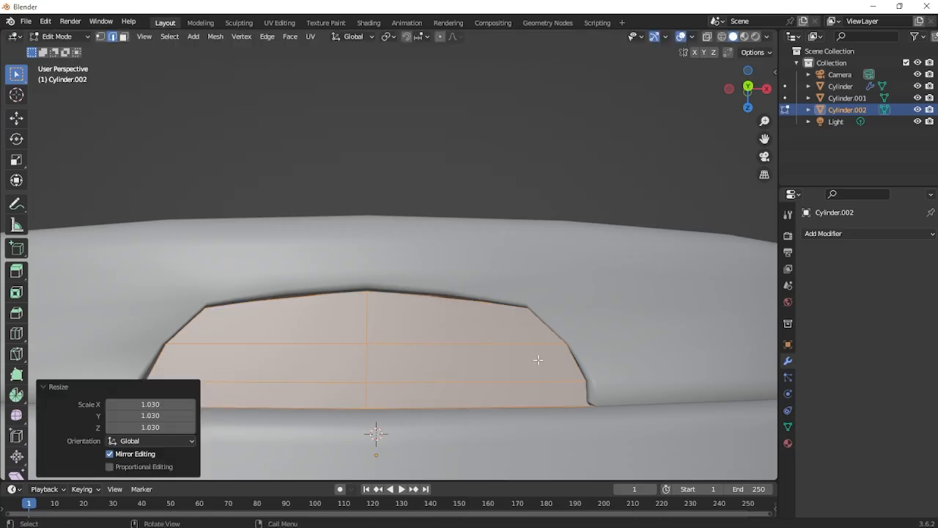
pyautogui.press('Tab')
# Add a Solidify modifier to the arched panel with a thickness of 0.01 m.
pyautogui.scroll(-1, 491, 358)
pyautogui.moveTo(538, 359); pyautogui.dragTo(509, 330, button='middle')
pyautogui.scroll(-3, 502, 286)
pyautogui.moveTo(503, 283); pyautogui.dragTo(601, 264, button='middle')
pyautogui.click(827, 233)
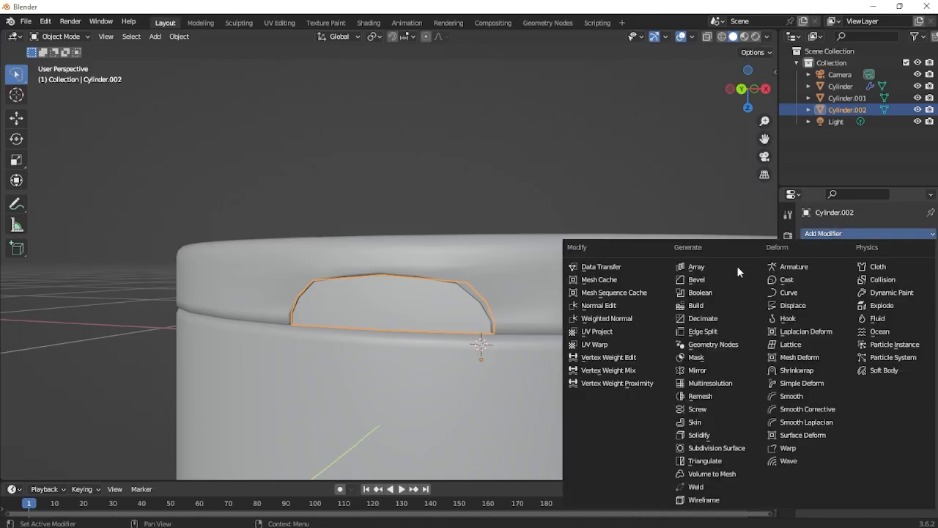
pyautogui.click(699, 435)
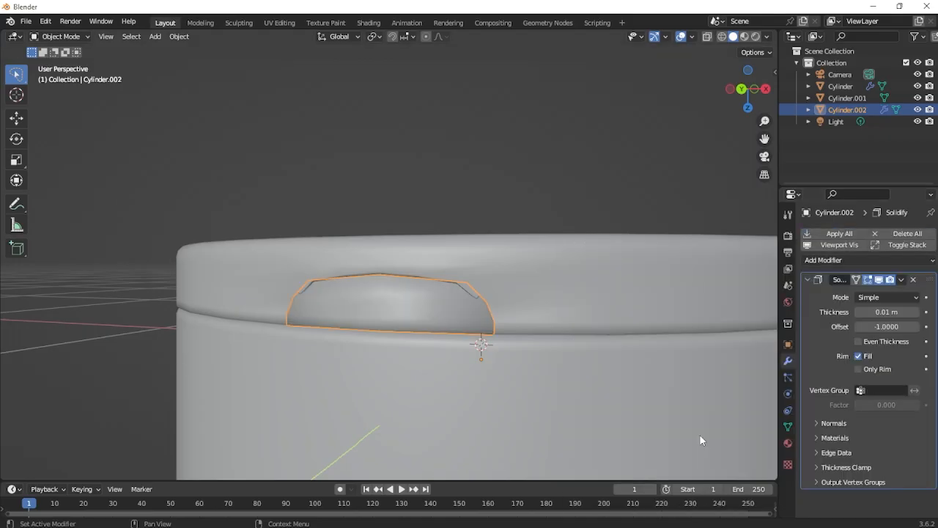
pyautogui.moveTo(699, 434); pyautogui.dragTo(548, 341, button='middle')
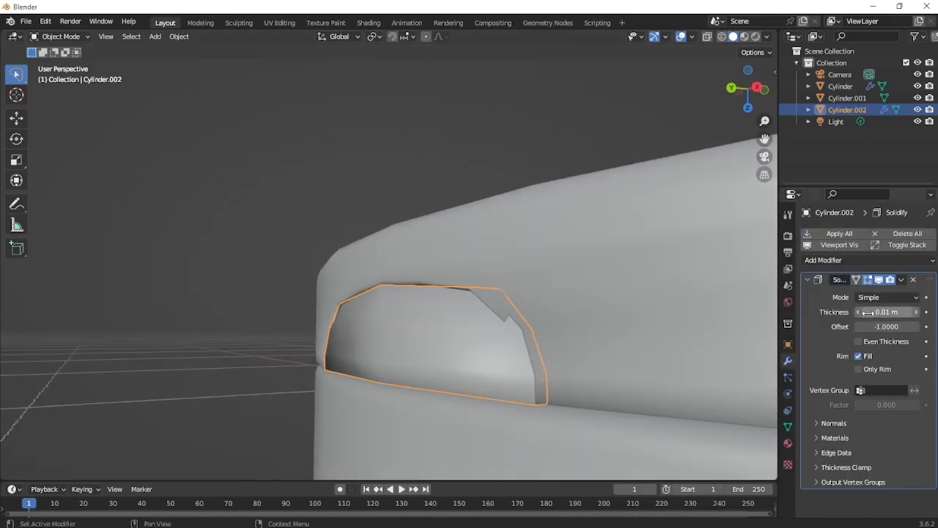
# Recalculate the normals of the arched panel's entire mesh to face outside and return to Object Mode.
pyautogui.press('Tab')
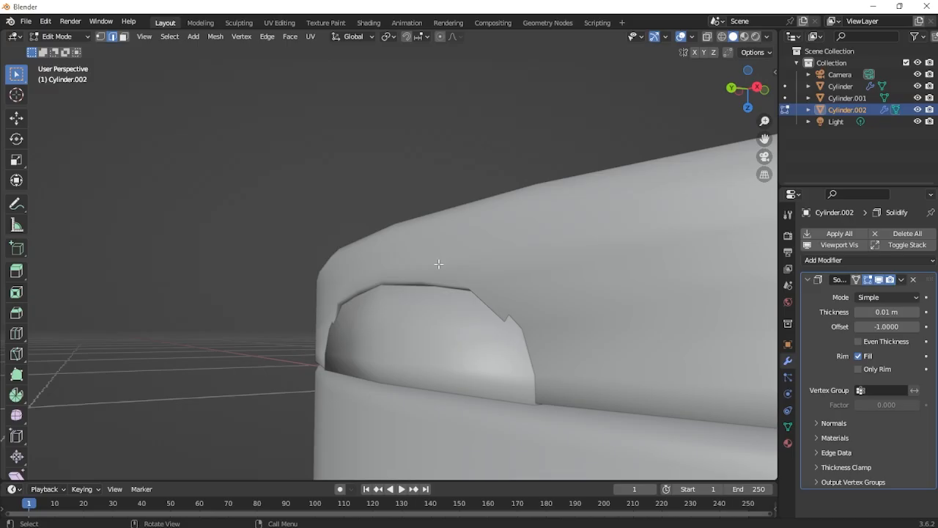
pyautogui.press('a')
pyautogui.hotkey('shift', 'n')
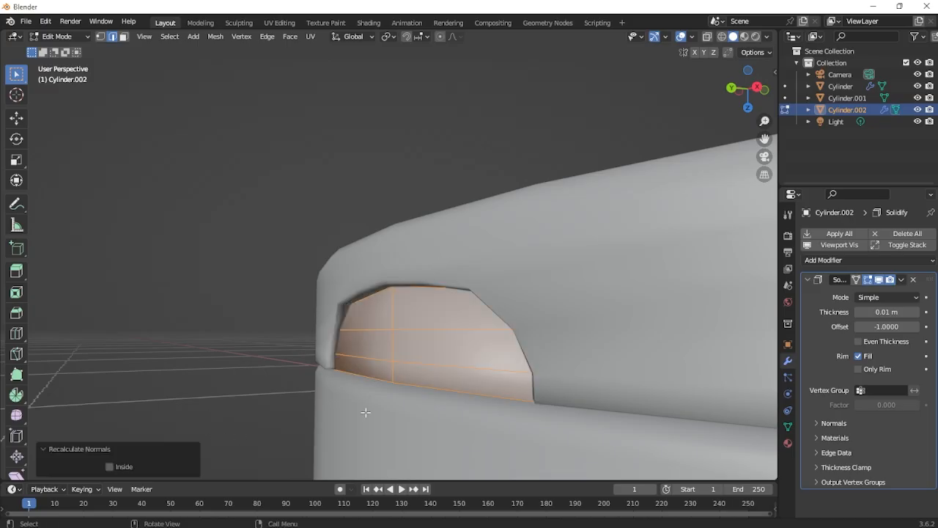
pyautogui.press('Tab')
pyautogui.moveTo(436, 350); pyautogui.dragTo(612, 290, button='middle')
pyautogui.click(543, 217)
pyautogui.scroll(-3, 543, 217)
pyautogui.moveTo(540, 220); pyautogui.dragTo(435, 266, button='middle')
pyautogui.scroll(2, 432, 272)
# Add a centred vertical loop cut on each side of the arched panel's middle edge.
pyautogui.click(417, 299)
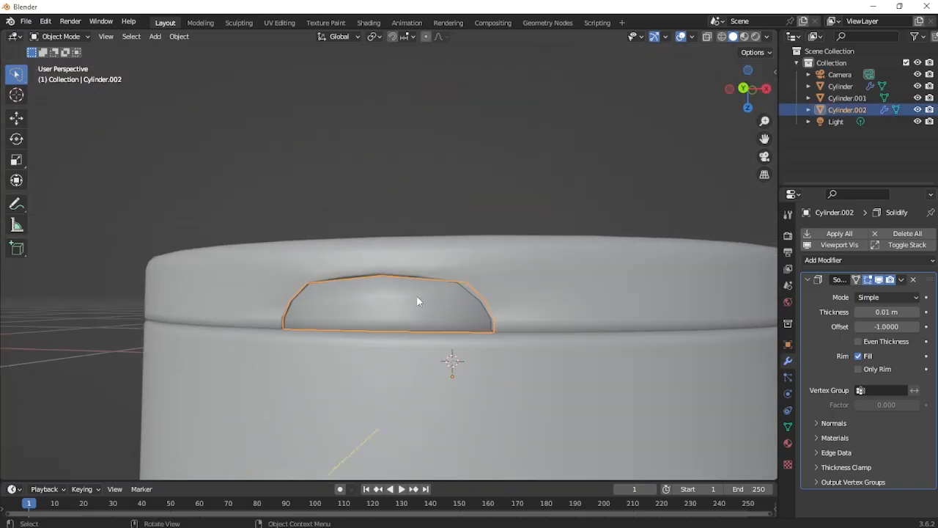
pyautogui.scroll(2, 448, 333)
pyautogui.moveTo(469, 315); pyautogui.dragTo(444, 321, button='middle')
pyautogui.press('Tab')
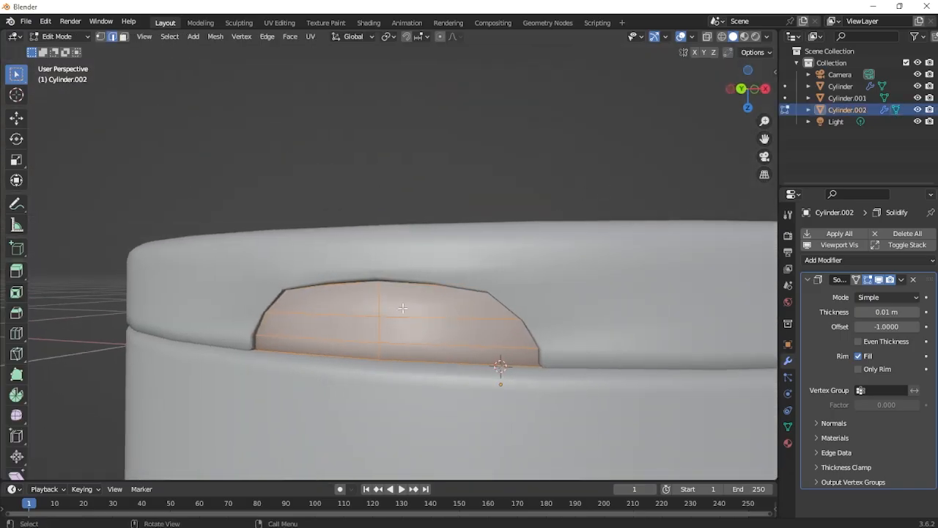
pyautogui.hotkey('ctrl', 'r')
pyautogui.click(342, 299)
pyautogui.rightClick(342, 299)
pyautogui.hotkey('ctrl', 'r')
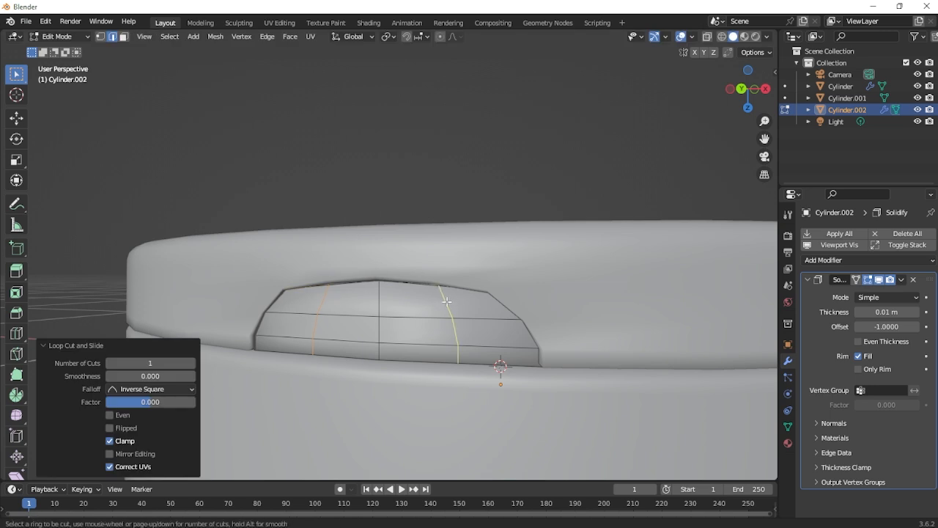
pyautogui.click(452, 301)
pyautogui.rightClick(453, 301)
pyautogui.press('Tab')
# Examine the panel's fit in the cover, the whole container, and the body's underside around the central hole.
pyautogui.scroll(-3, 498, 319)
pyautogui.moveTo(508, 325); pyautogui.dragTo(567, 312, button='middle')
pyautogui.click(550, 262)
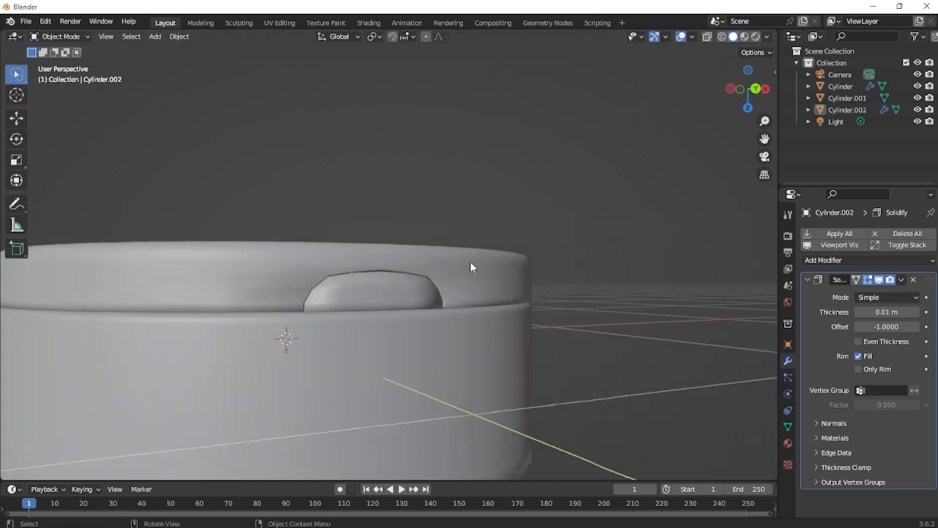
pyautogui.scroll(-3, 464, 267)
pyautogui.moveTo(447, 273); pyautogui.dragTo(404, 282, button='middle')
pyautogui.scroll(-4, 405, 283)
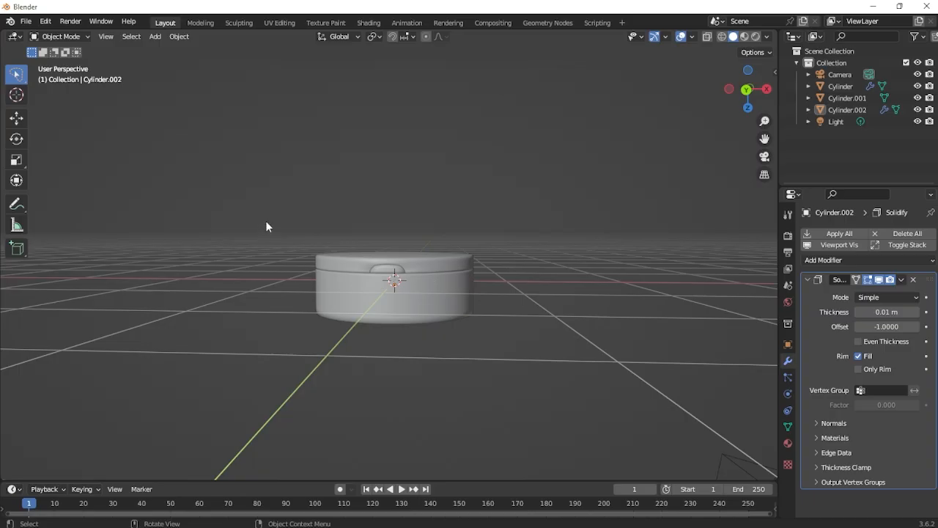
pyautogui.moveTo(307, 240); pyautogui.dragTo(415, 262, button='middle')
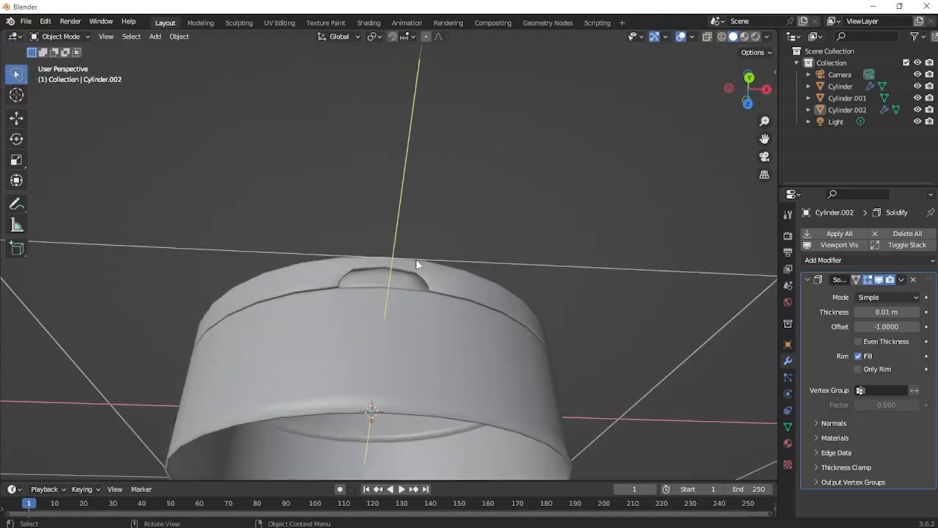
pyautogui.moveTo(411, 379); pyautogui.dragTo(427, 349, button='middle')
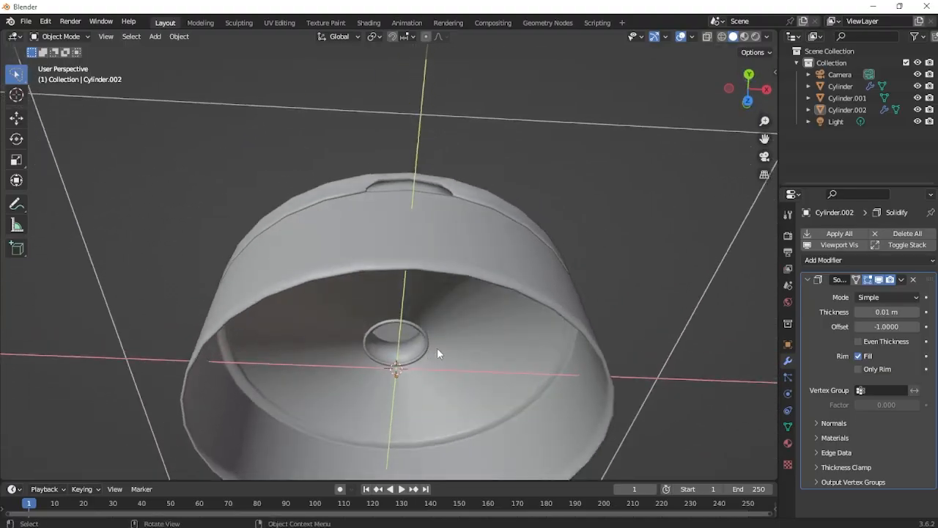
pyautogui.scroll(1, 440, 355)
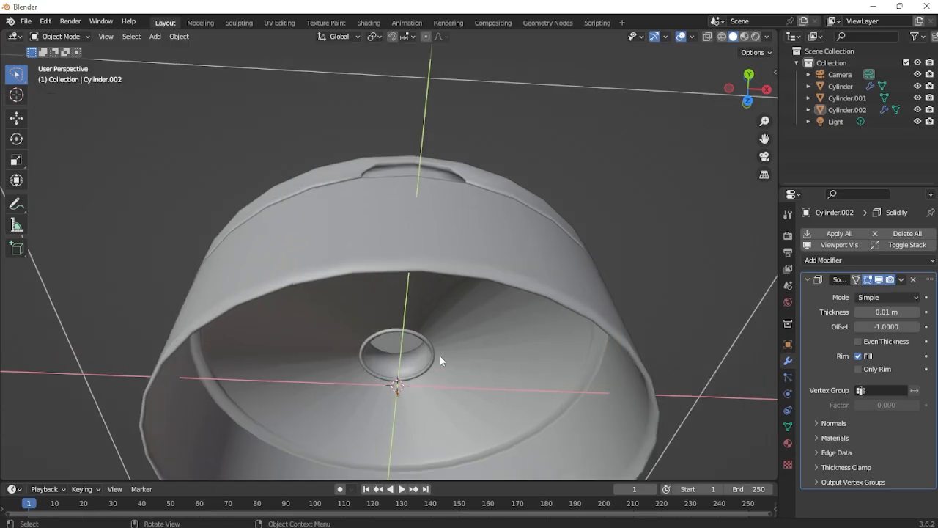
pyautogui.keyDown('shift'); pyautogui.moveTo(439, 355); pyautogui.dragTo(454, 275, button='middle'); pyautogui.keyUp('shift')
pyautogui.scroll(2, 441, 346)
pyautogui.scroll(-1, 447, 323)
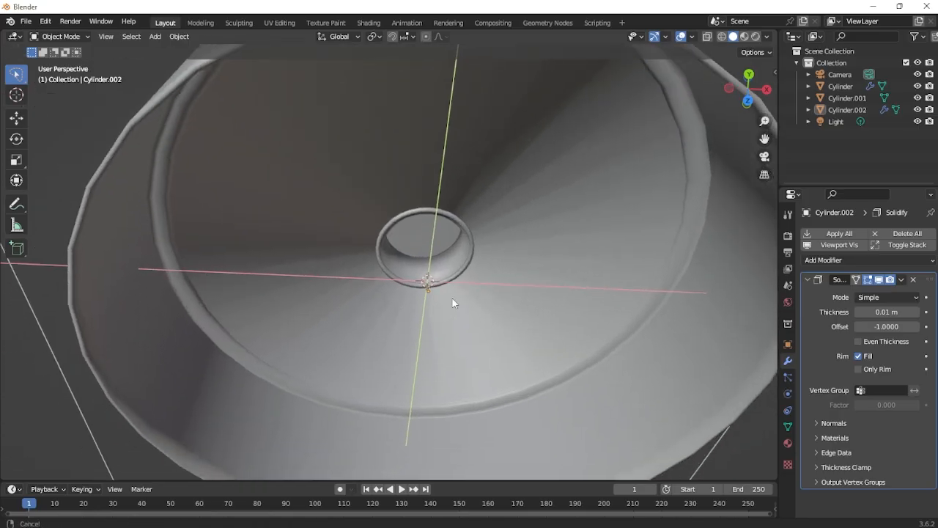
# Select the container body and hide all other objects.
pyautogui.click(480, 249)
pyautogui.scroll(-4, 472, 258)
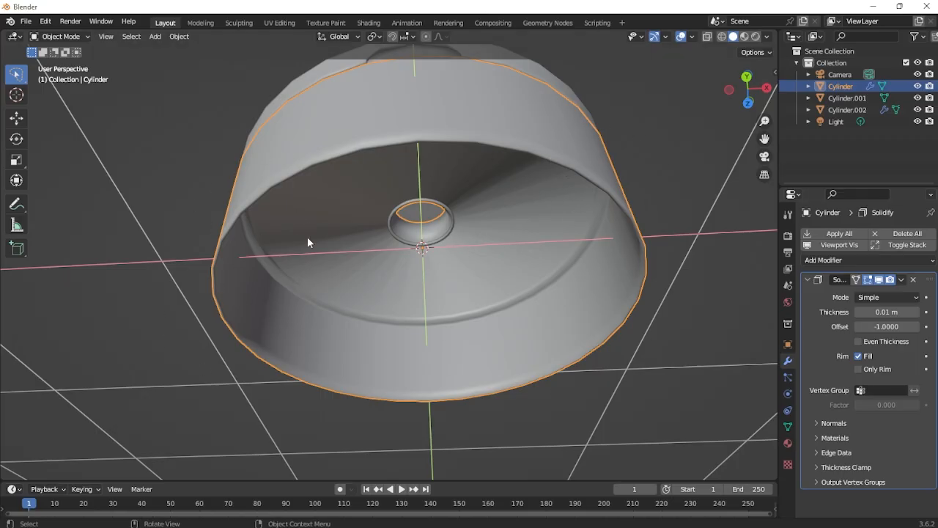
pyautogui.scroll(2, 362, 237)
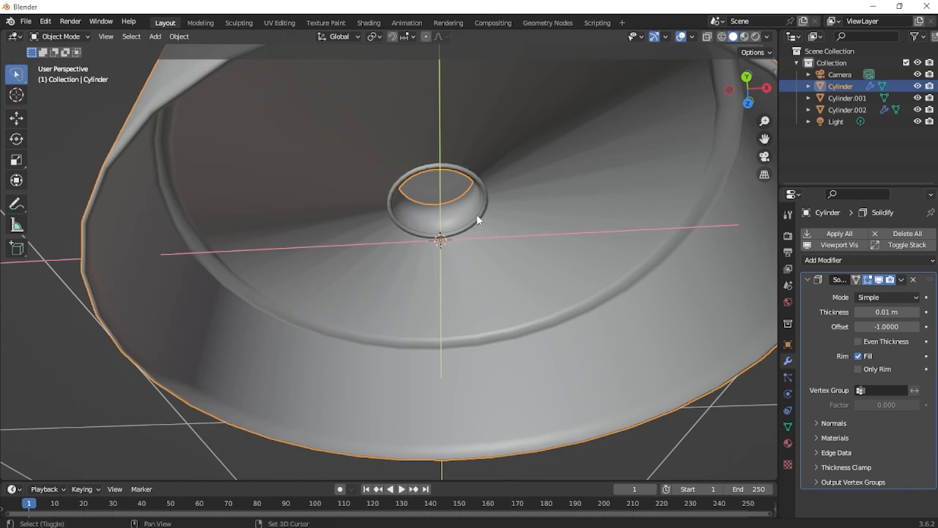
pyautogui.hotkey('shift', 'h')
pyautogui.scroll(-6, 473, 204)
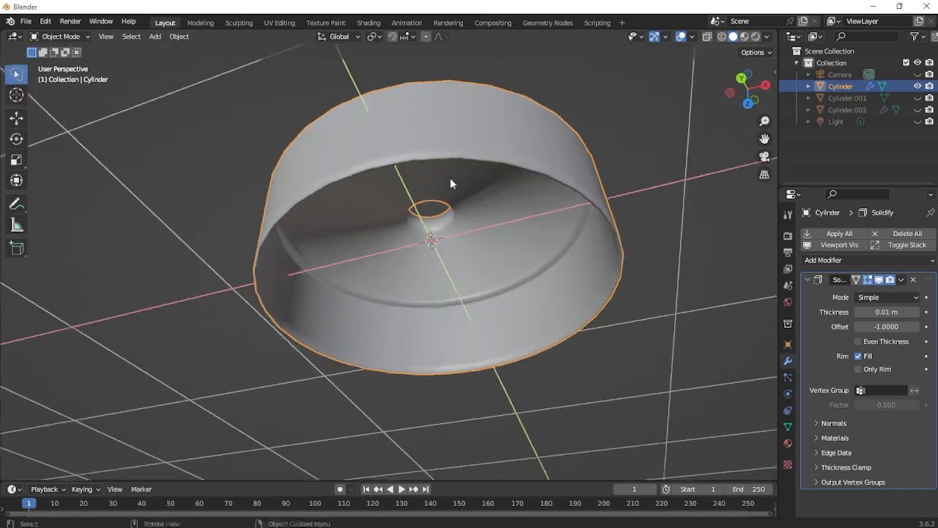
# Duplicate the edge loop around the body's central opening and move the copy about 0.097 m along Z.
pyautogui.press('Tab')
pyautogui.moveTo(450, 183); pyautogui.dragTo(417, 377, button='middle')
pyautogui.keyDown('shift'); pyautogui.moveTo(450, 208); pyautogui.dragTo(423, 360, button='middle'); pyautogui.keyUp('shift')
pyautogui.scroll(2, 423, 360)
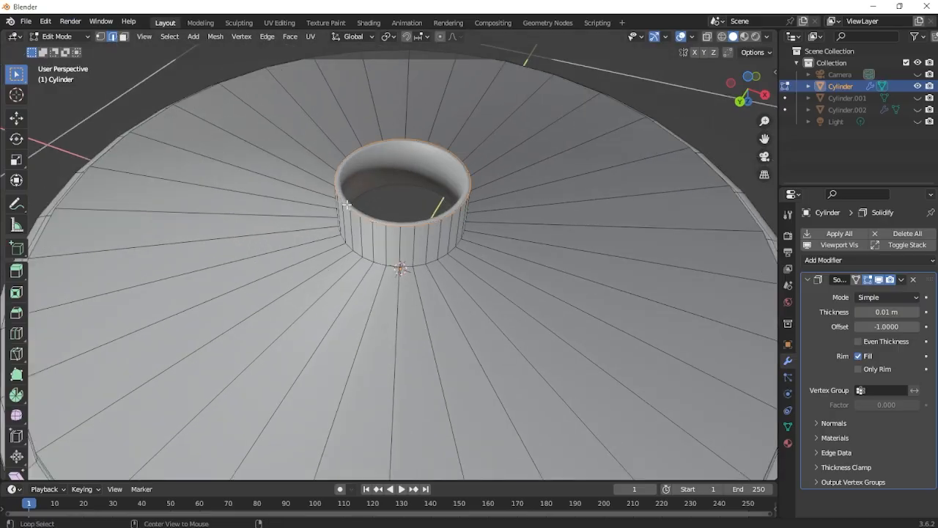
pyautogui.moveTo(346, 206); pyautogui.dragTo(429, 234, button='middle')
pyautogui.press('g')
pyautogui.press('z')
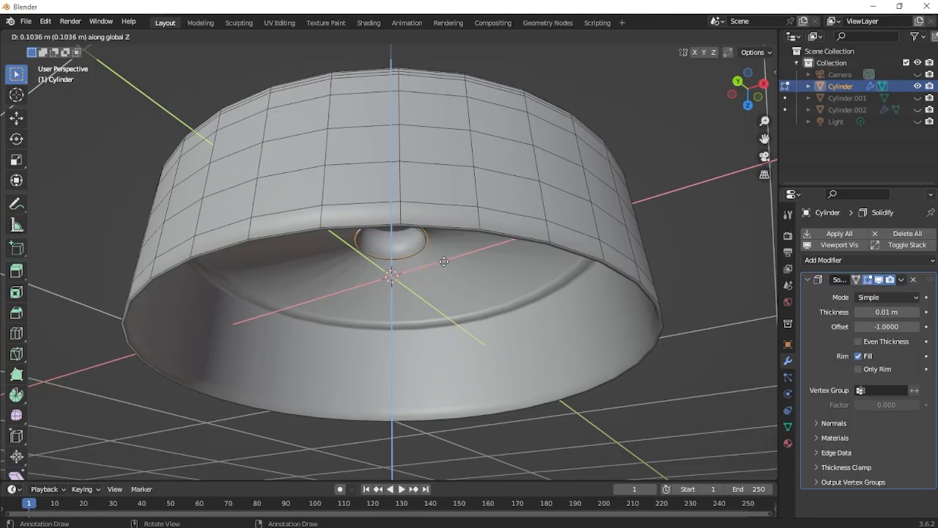
pyautogui.click(446, 260)
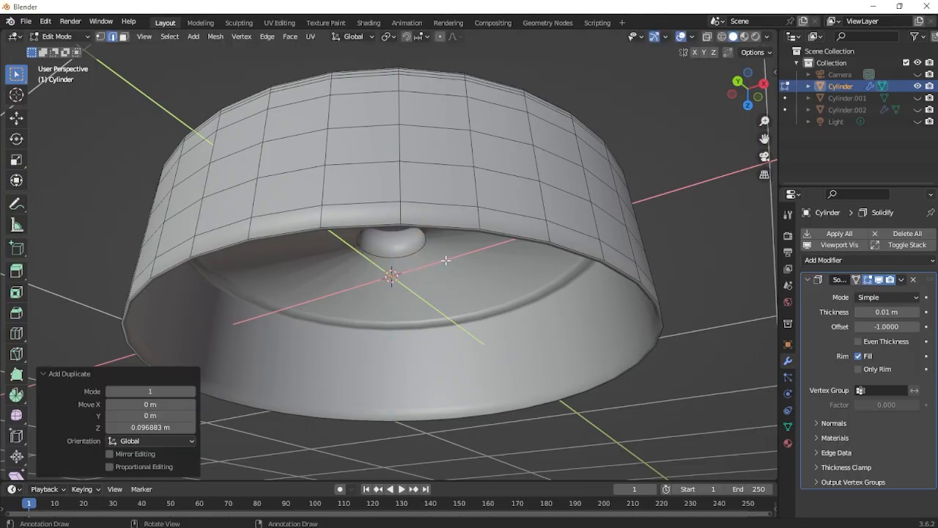
# Extrude the duplicated ring about 0.125 m along Z to form a short tube.
pyautogui.press('e')
pyautogui.press('z')
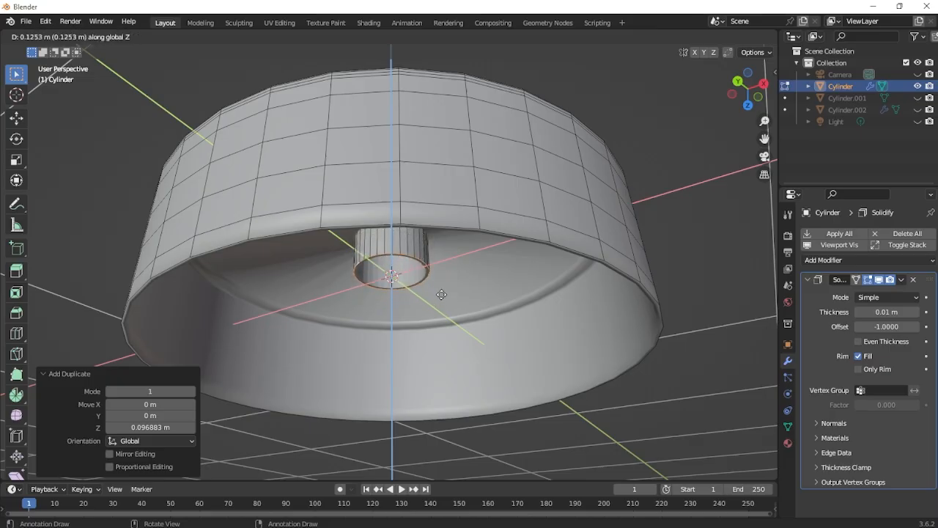
pyautogui.click(442, 294)
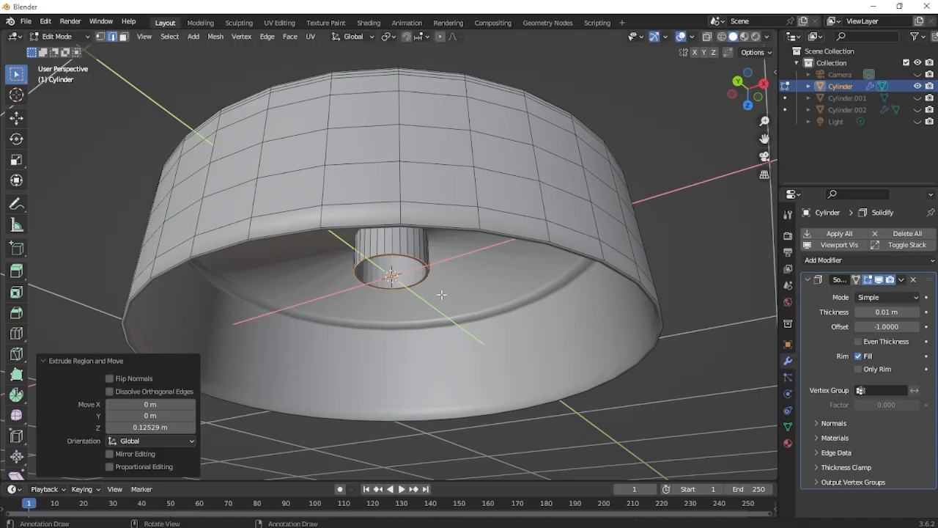
# Select the linked geometry of the short tube and scale it slightly outward in X and Y with Z locked.
pyautogui.moveTo(468, 221); pyautogui.dragTo(444, 314, button='middle')
pyautogui.scroll(-4, 441, 279)
pyautogui.moveTo(442, 279); pyautogui.dragTo(506, 147, button='middle')
pyautogui.scroll(4, 483, 181)
pyautogui.moveTo(484, 182)
pyautogui.mouseDown(button='middle')
pyautogui.moveTo(456, 245)
pyautogui.moveTo(478, 196)
pyautogui.mouseUp(button='middle')
pyautogui.scroll(3, 457, 245)
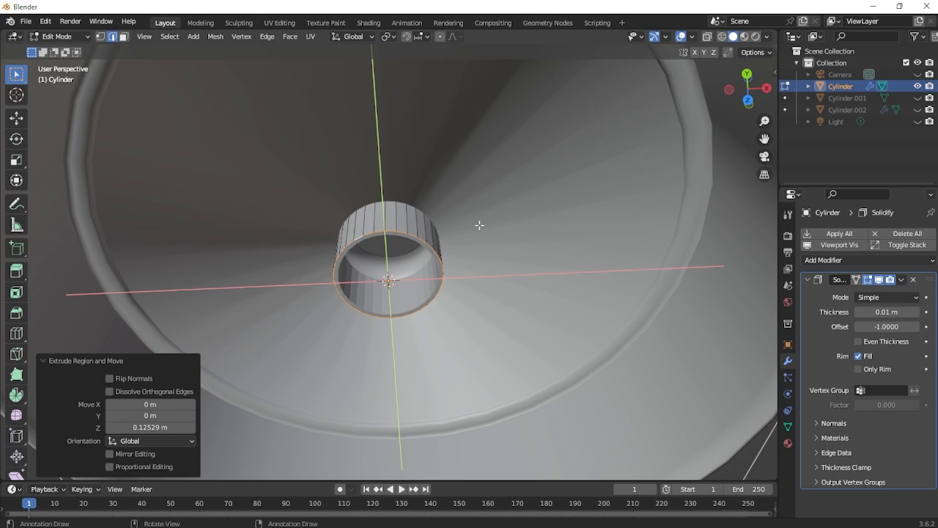
pyautogui.moveTo(468, 240); pyautogui.dragTo(464, 203, button='middle')
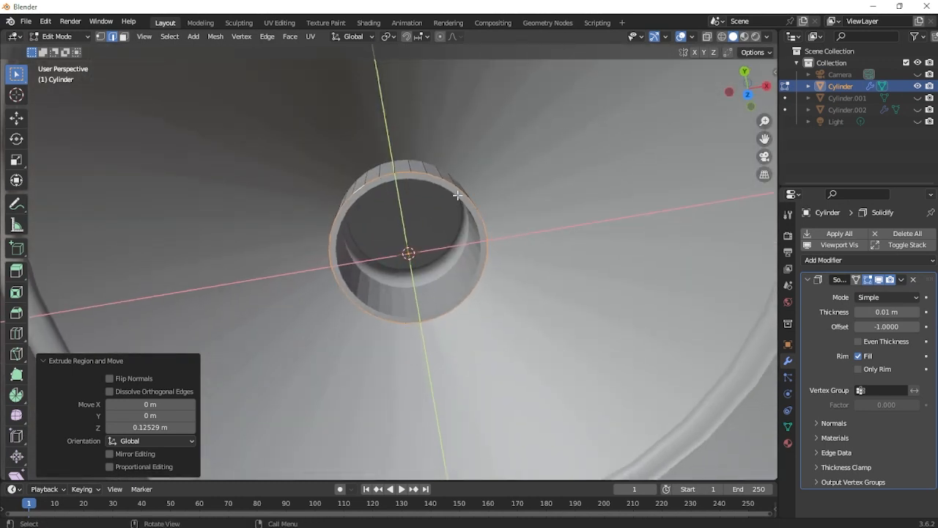
pyautogui.press('l')
pyautogui.press('s')
pyautogui.hotkey('shift', 'z')
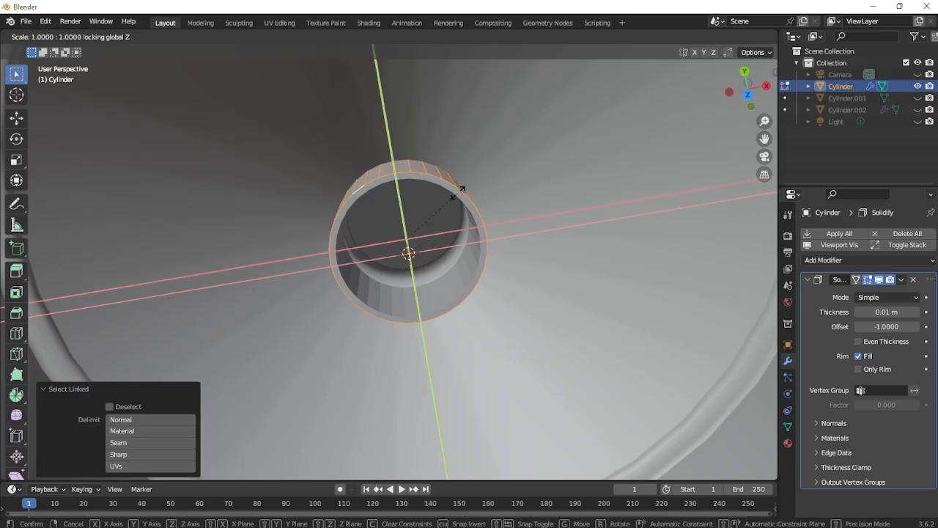
pyautogui.click(507, 198)
# Select the tube's free rim loop and extrude it about 0.158 m along Z to lengthen the tube.
pyautogui.moveTo(450, 177); pyautogui.dragTo(446, 198, button='middle')
pyautogui.keyDown('alt'); pyautogui.click(388, 142); pyautogui.keyUp('alt')
pyautogui.keyDown('alt'); pyautogui.click(414, 150); pyautogui.keyUp('alt')
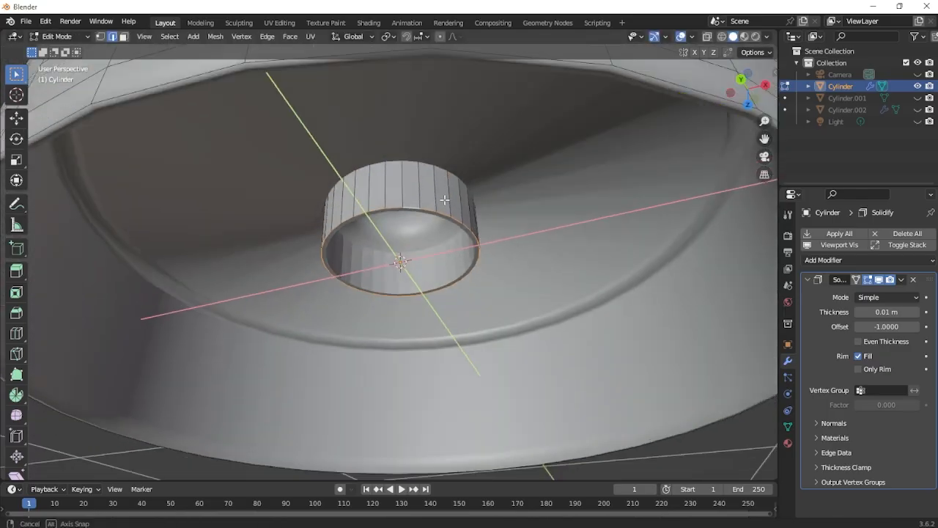
pyautogui.press('e')
pyautogui.press('z')
pyautogui.click(458, 271)
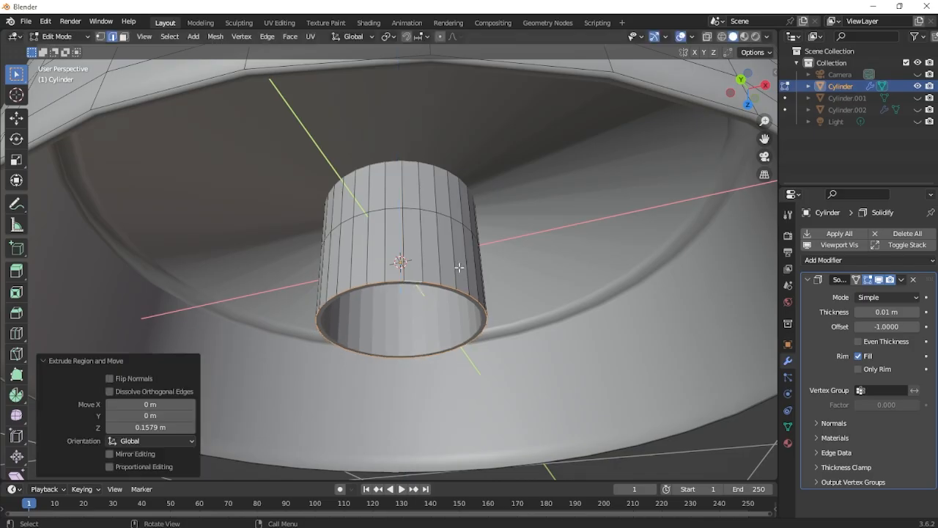
# Leave the body's mesh and apply Shade Smooth to the container body.
pyautogui.moveTo(459, 268); pyautogui.dragTo(452, 239, button='middle')
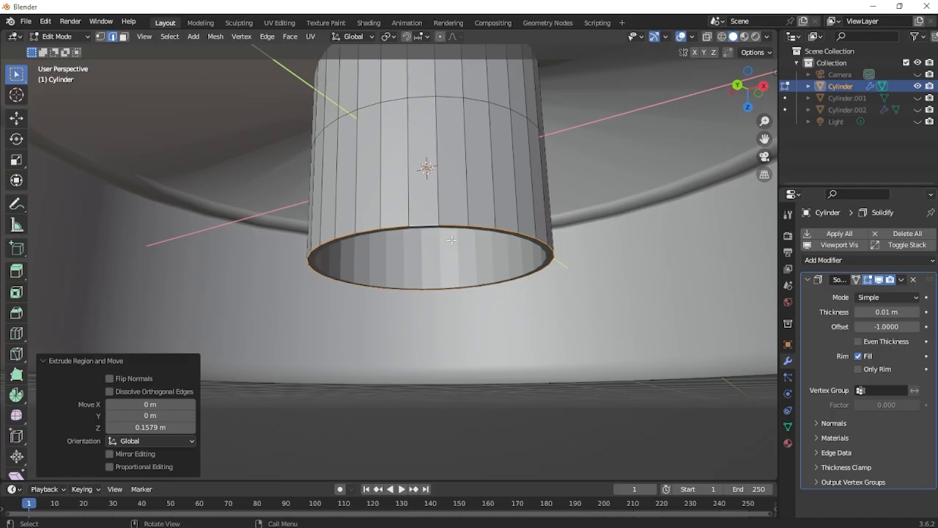
pyautogui.moveTo(451, 240); pyautogui.dragTo(548, 266, button='middle')
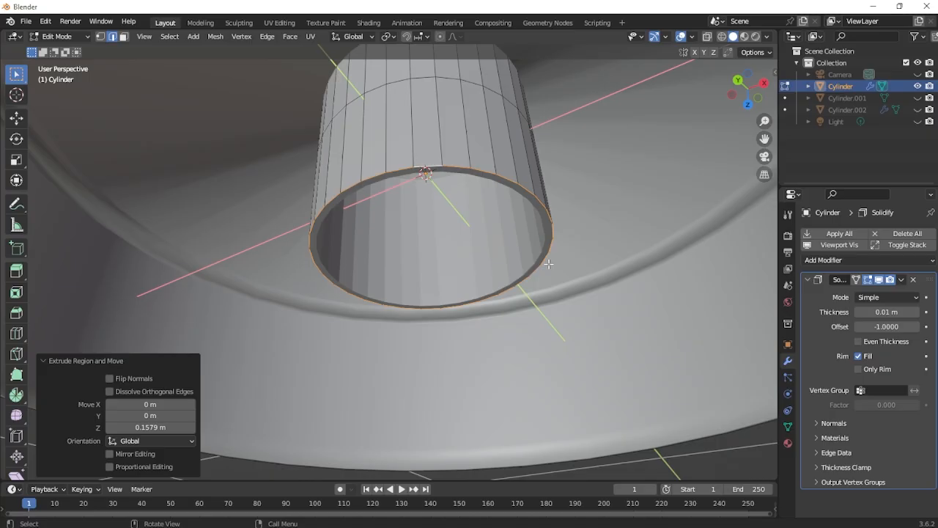
pyautogui.keyDown('shift'); pyautogui.moveTo(533, 241); pyautogui.dragTo(485, 286, button='middle'); pyautogui.keyUp('shift')
pyautogui.scroll(2, 523, 295)
pyautogui.press('Tab')
pyautogui.scroll(-3, 521, 235)
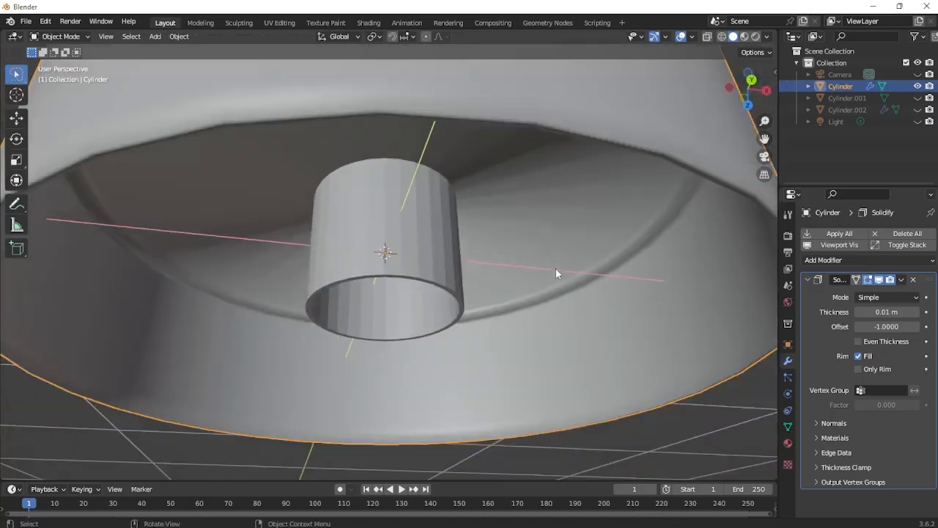
pyautogui.scroll(-3, 557, 271)
pyautogui.rightClick(425, 242)
pyautogui.click(430, 236)
pyautogui.scroll(3, 586, 250)
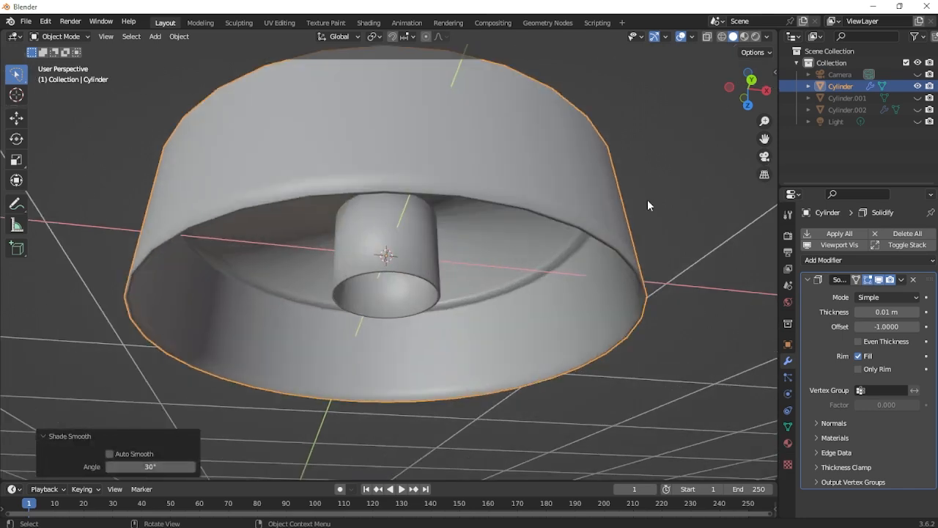
# Check the smoothed central tube from below and reopen the container body in Edit Mode.
pyautogui.click(642, 235)
pyautogui.scroll(-2, 639, 265)
pyautogui.scroll(2, 639, 265)
pyautogui.moveTo(636, 262); pyautogui.dragTo(509, 257, button='middle')
pyautogui.scroll(2, 484, 260)
pyautogui.click(427, 223)
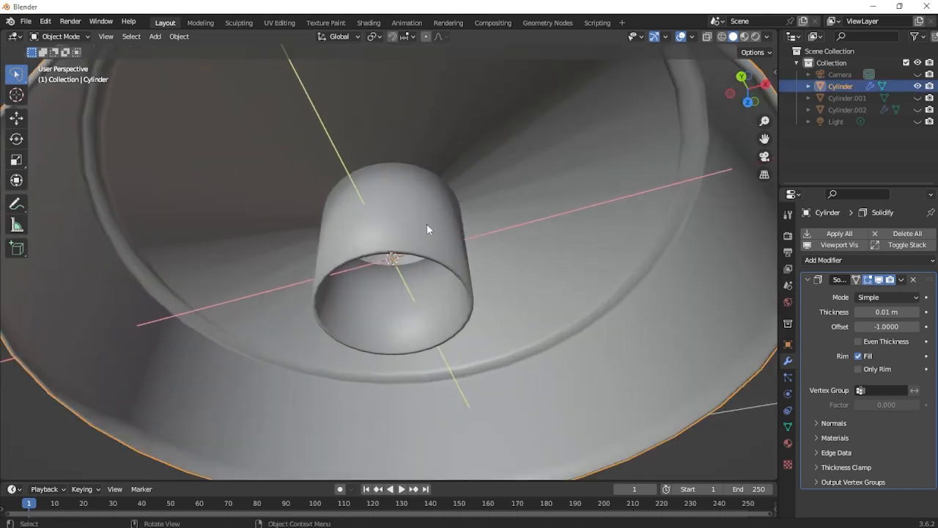
pyautogui.scroll(3, 421, 271)
pyautogui.press('Tab')
pyautogui.moveTo(408, 296); pyautogui.dragTo(401, 297, button='middle')
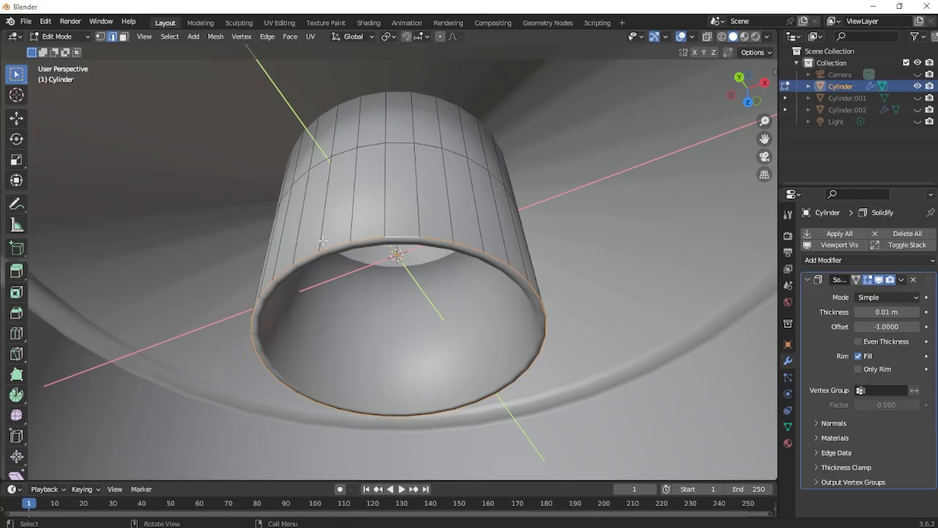
# Select one lengthwise edge on the tube's outer wall, duplicate it in place and scale the copy to 0.3.
pyautogui.click(360, 197)
pyautogui.moveTo(406, 275); pyautogui.dragTo(406, 263, button='middle')
pyautogui.scroll(2, 406, 264)
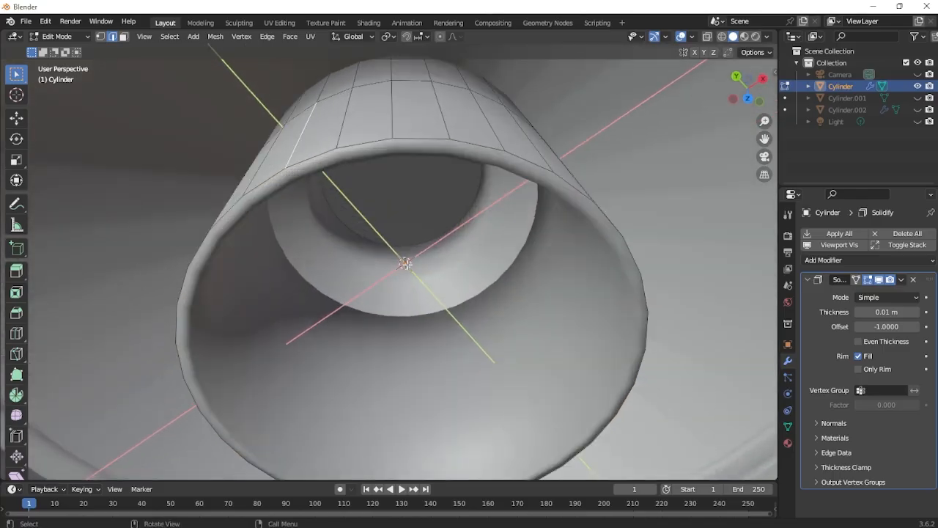
pyautogui.hotkey('shift', 'd')
pyautogui.rightClick(424, 269)
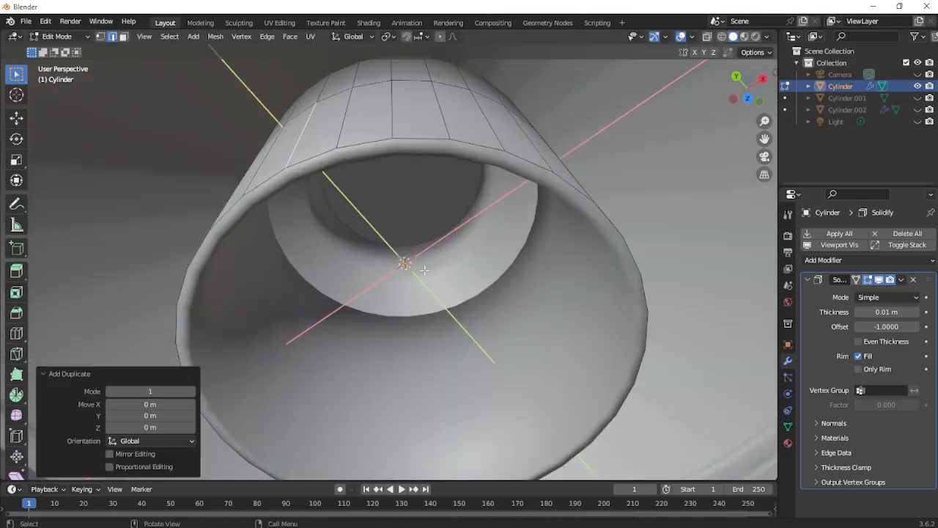
pyautogui.write('s.3')
pyautogui.press('Return')
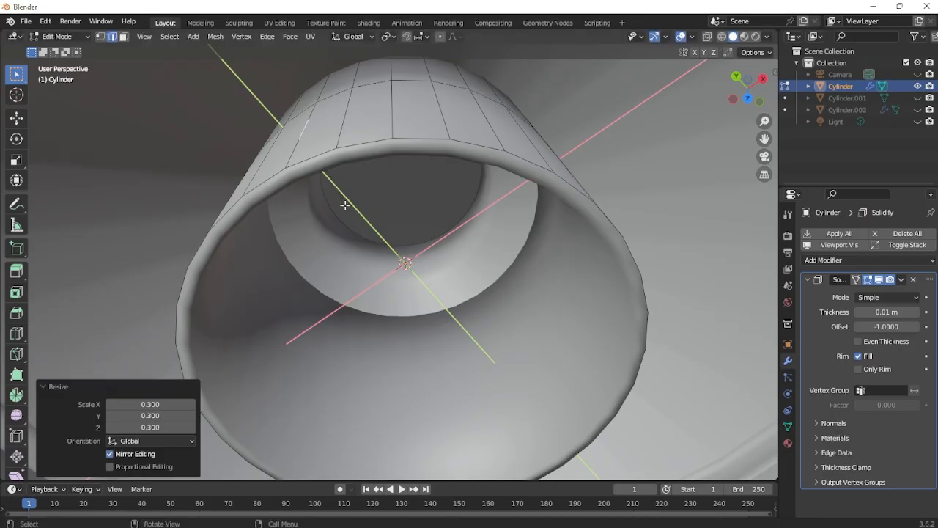
# Move the duplicated short edge along the Y axis through to the inner side of the tube's opposite wall.
pyautogui.moveTo(397, 240)
pyautogui.mouseDown(button='middle')
pyautogui.moveTo(412, 289)
pyautogui.moveTo(430, 240)
pyautogui.moveTo(402, 271)
pyautogui.moveTo(402, 290)
pyautogui.moveTo(412, 247)
pyautogui.mouseUp(button='middle')
pyautogui.scroll(-3, 419, 268)
pyautogui.press('g')
pyautogui.press('y')
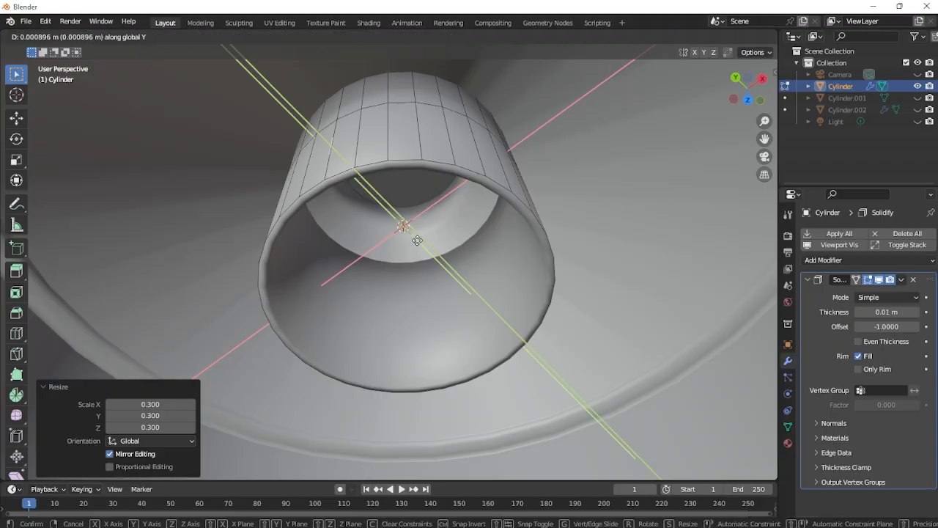
pyautogui.click(555, 364)
pyautogui.moveTo(555, 364); pyautogui.dragTo(447, 265, button='middle')
# Remove the Solidify modifier from the container body, check the short edge inside the bare tube and add Solidify back.
pyautogui.click(912, 280)
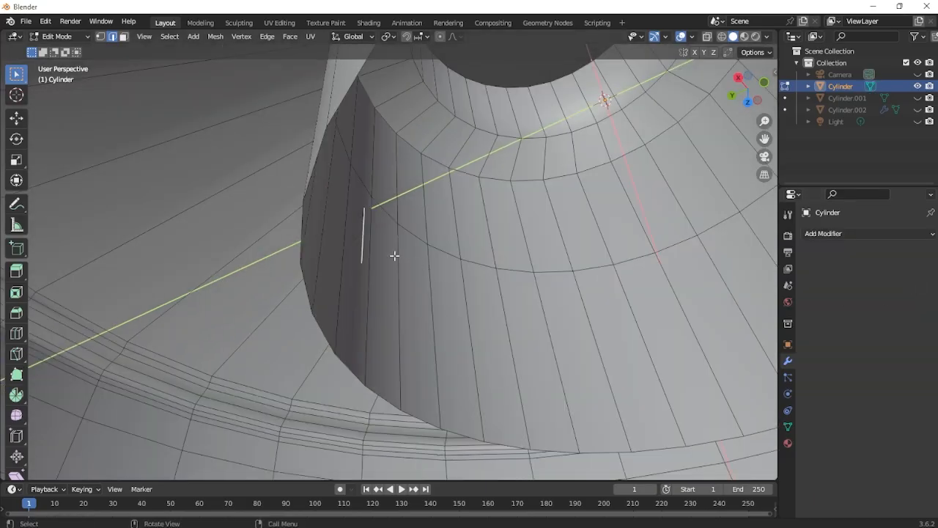
pyautogui.scroll(-4, 394, 255)
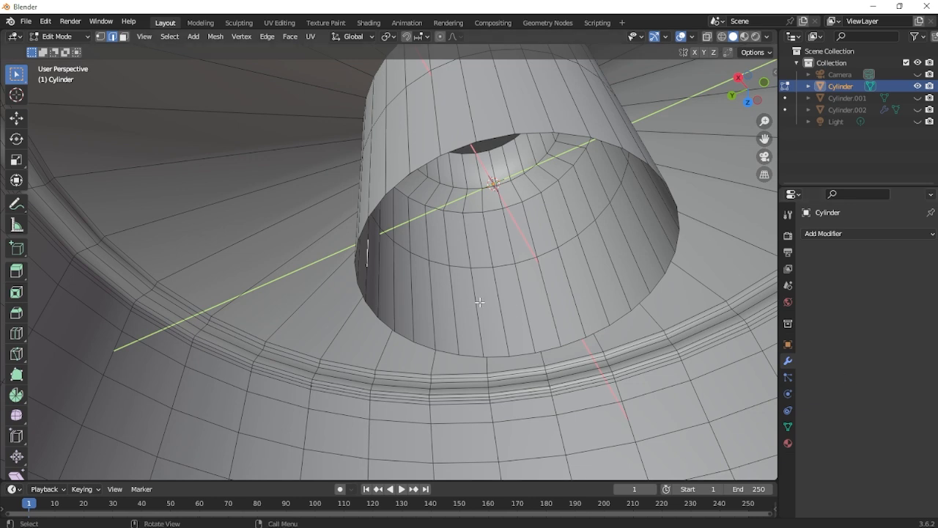
pyautogui.moveTo(693, 245)
pyautogui.mouseDown(button='middle')
pyautogui.moveTo(704, 235)
pyautogui.moveTo(692, 244)
pyautogui.mouseUp(button='middle')
pyautogui.press('Tab')
pyautogui.click(871, 233)
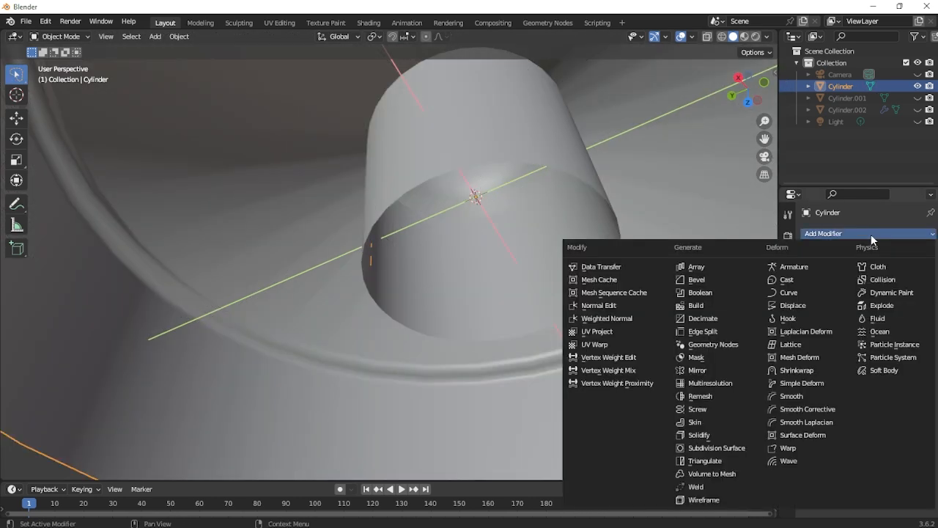
pyautogui.click(696, 433)
pyautogui.scroll(3, 426, 287)
# With X-ray on for the first move, shift the short edge about 0.03 m into the tube, then nudge it about 0.009 m back towards the wall.
pyautogui.press('Tab')
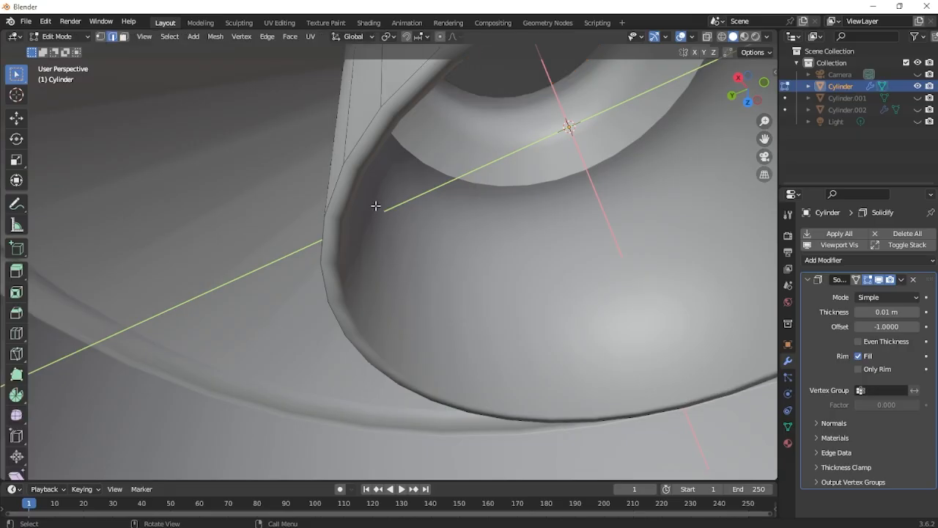
pyautogui.click(708, 36)
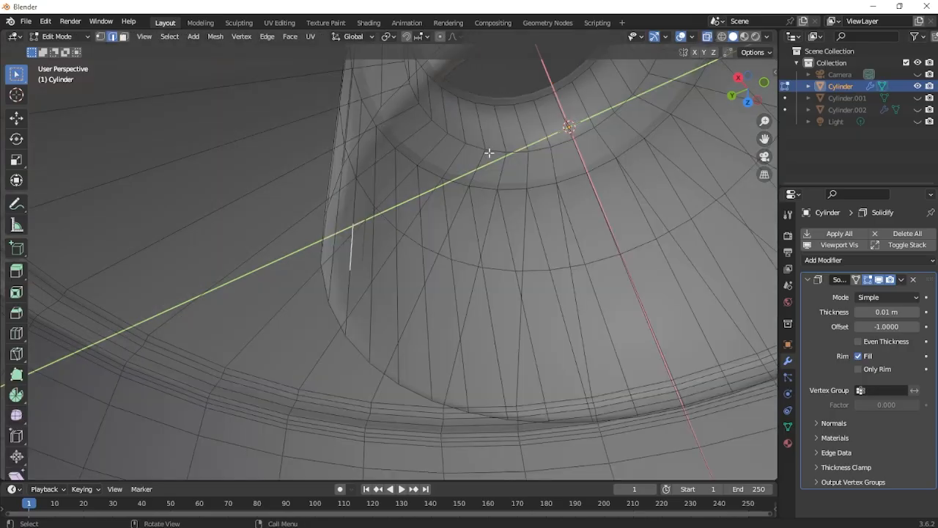
pyautogui.press('g')
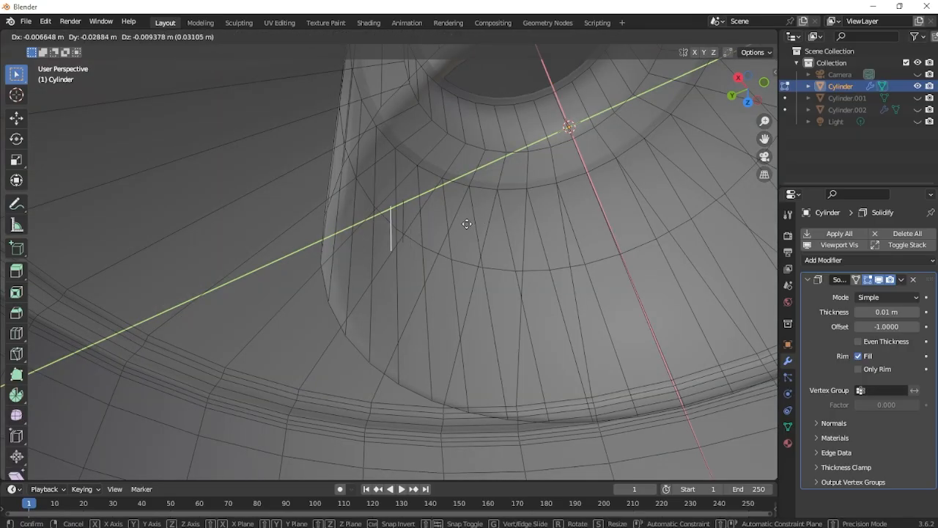
pyautogui.click(469, 221)
pyautogui.click(708, 38)
pyautogui.moveTo(460, 249)
pyautogui.mouseDown(button='middle')
pyautogui.moveTo(477, 254)
pyautogui.moveTo(463, 249)
pyautogui.mouseUp(button='middle')
pyautogui.press('g')
pyautogui.click(467, 254)
# Separate the selected short edge into its own object and leave Edit Mode.
pyautogui.press('p')
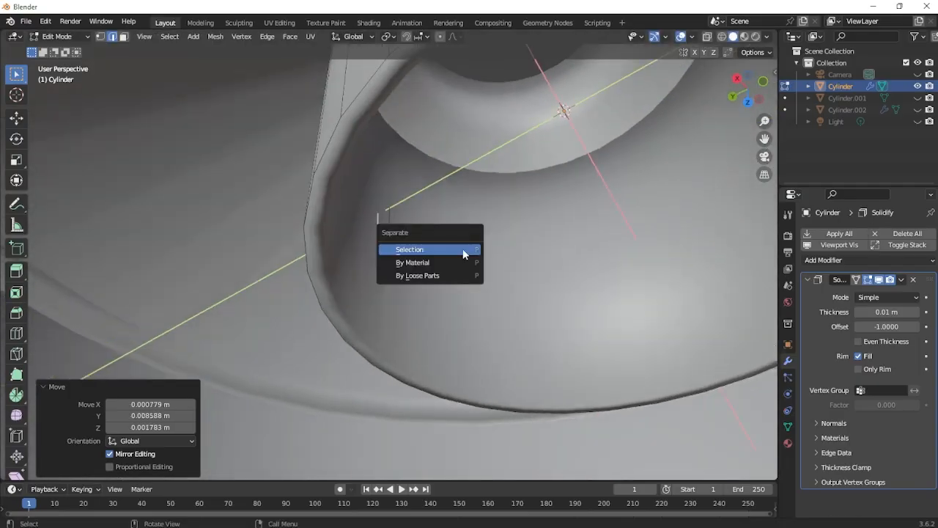
pyautogui.click(463, 250)
pyautogui.press('Tab')
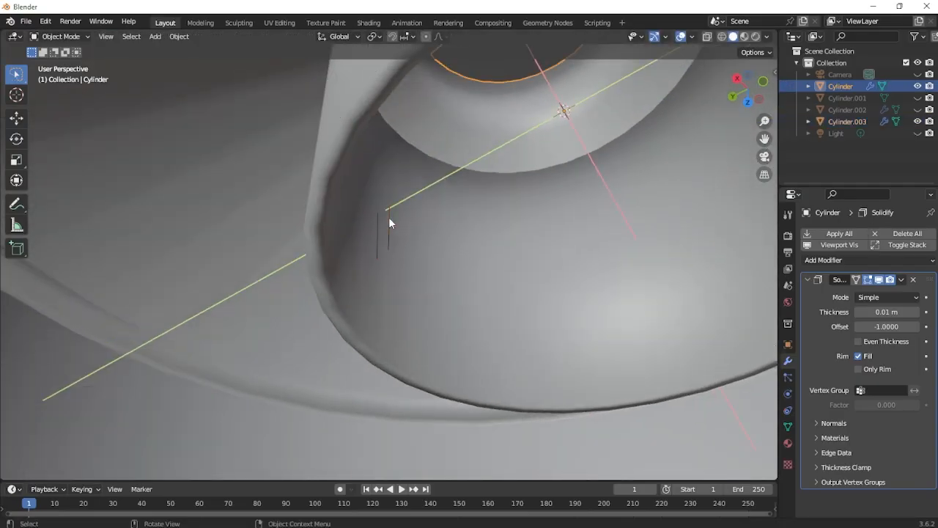
# Select the separated edge object inside the tube and remove its Solidify modifier.
pyautogui.click(389, 214)
pyautogui.press('Tab')
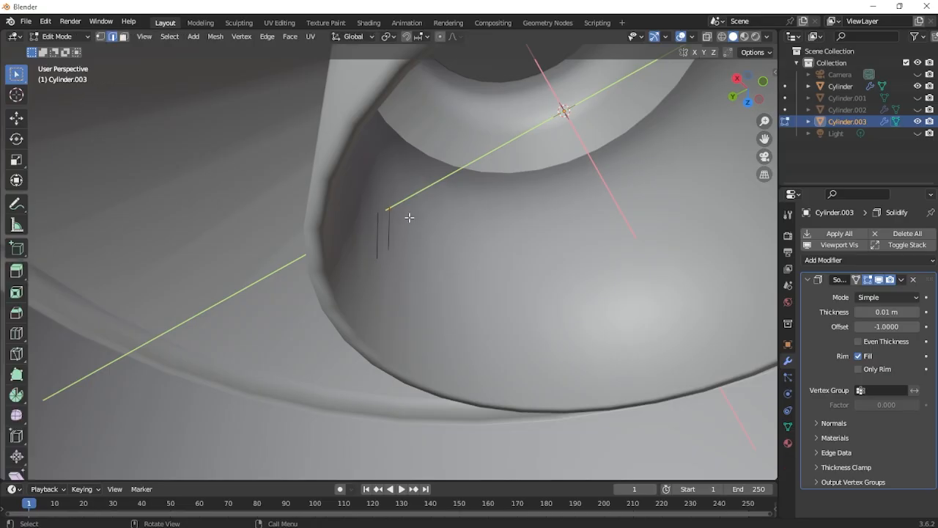
pyautogui.press('Tab')
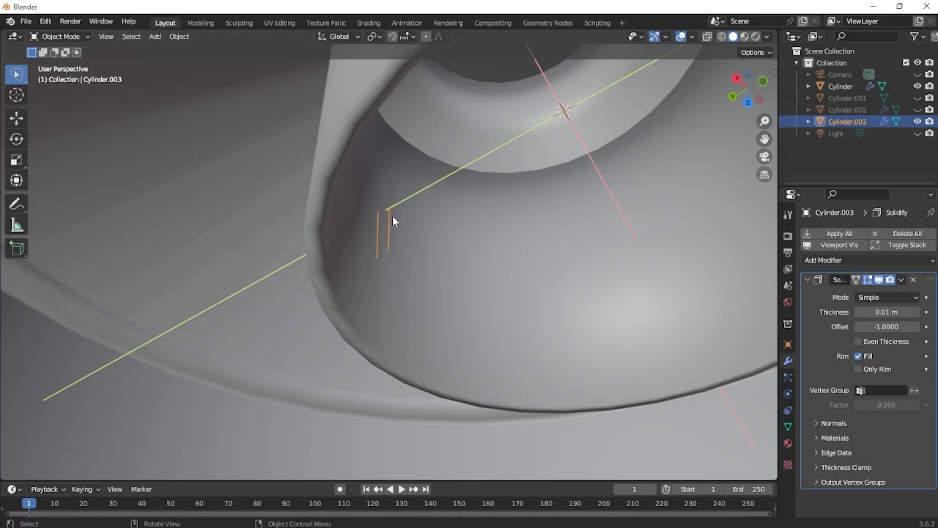
pyautogui.click(913, 280)
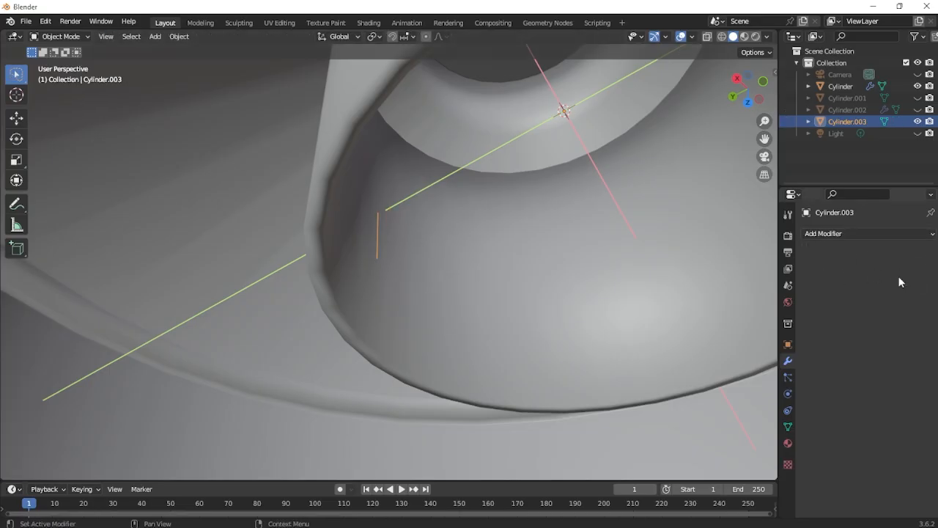
pyautogui.scroll(8, 410, 229)
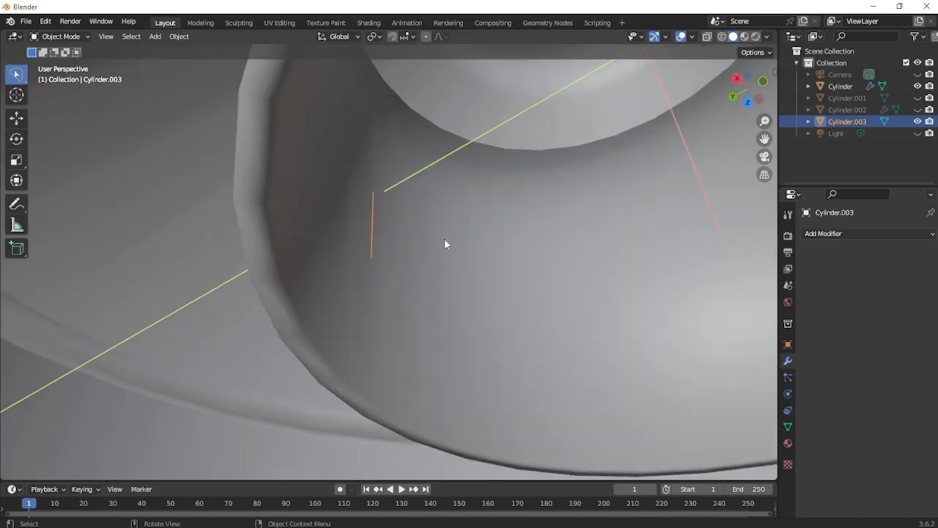
pyautogui.press('Tab')
pyautogui.scroll(-4, 449, 238)
pyautogui.press('Tab')
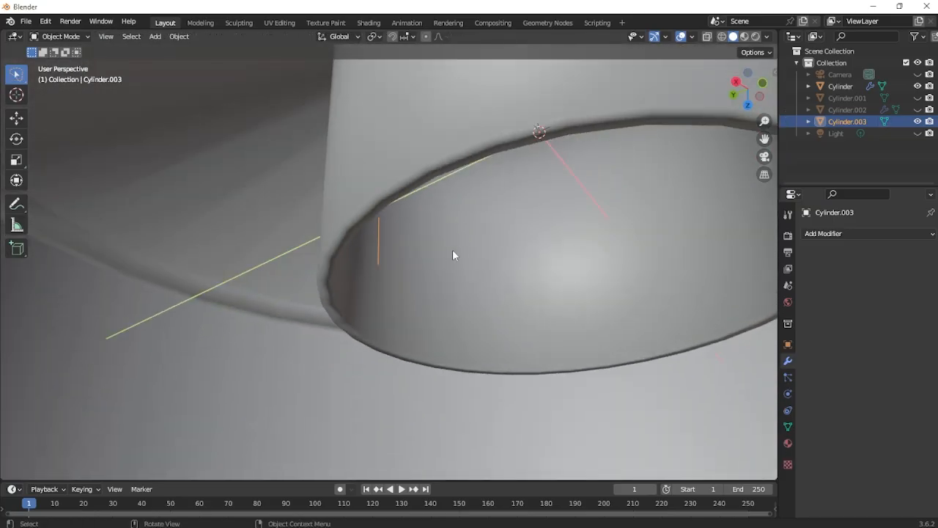
# Subdivide the short vertical edge inside the cap's neck with one cut and switch to vertex selection.
pyautogui.scroll(4, 452, 252)
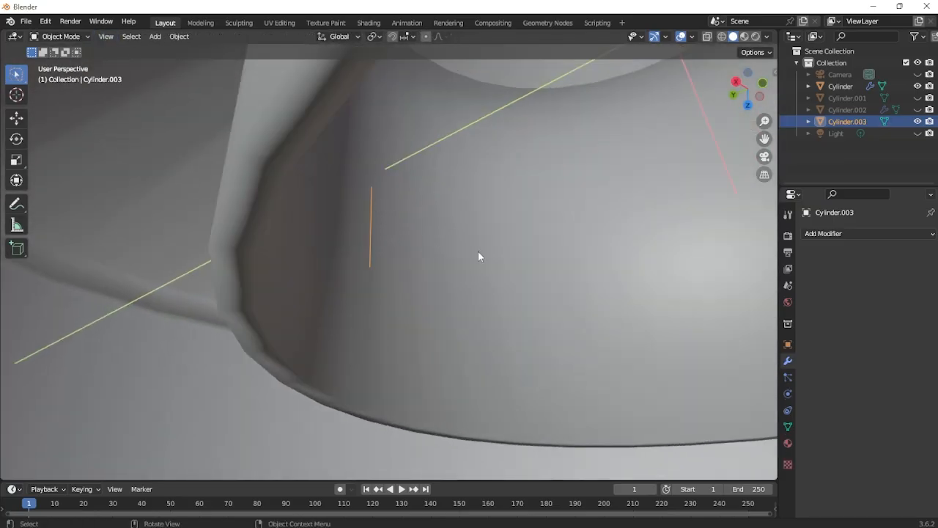
pyautogui.press('Tab')
pyautogui.press('a')
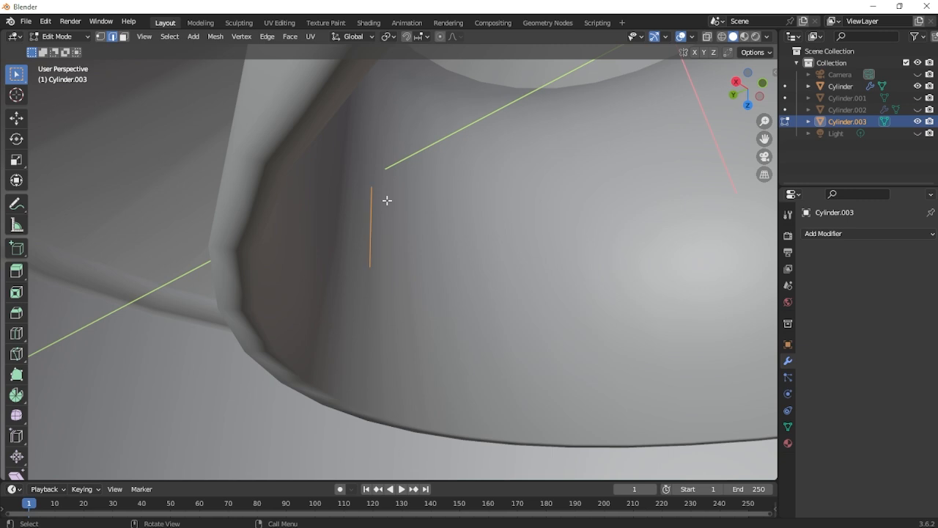
pyautogui.rightClick(386, 199)
pyautogui.click(386, 196)
pyautogui.press('1')
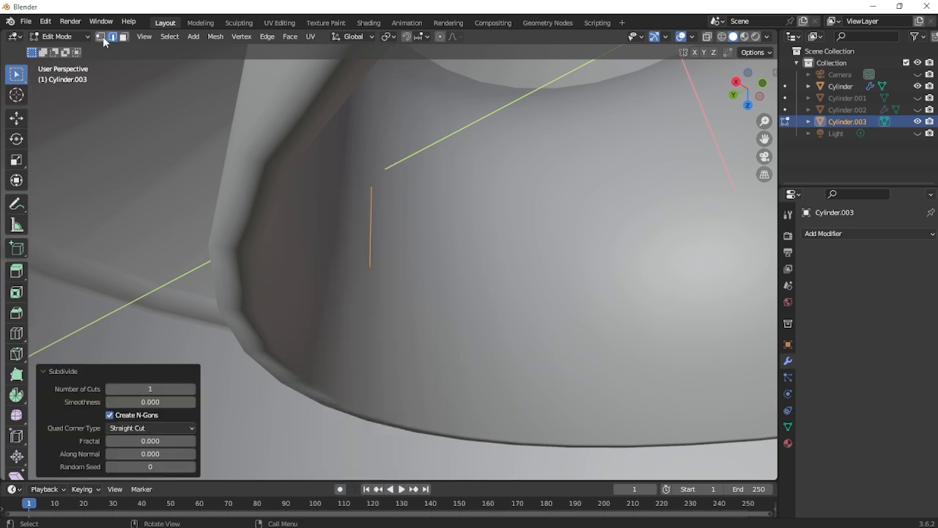
# Move the edge's middle vertex about -0.011 m along global Y to form a pointed thread profile.
pyautogui.click(372, 226)
pyautogui.moveTo(373, 226); pyautogui.dragTo(423, 222, button='middle')
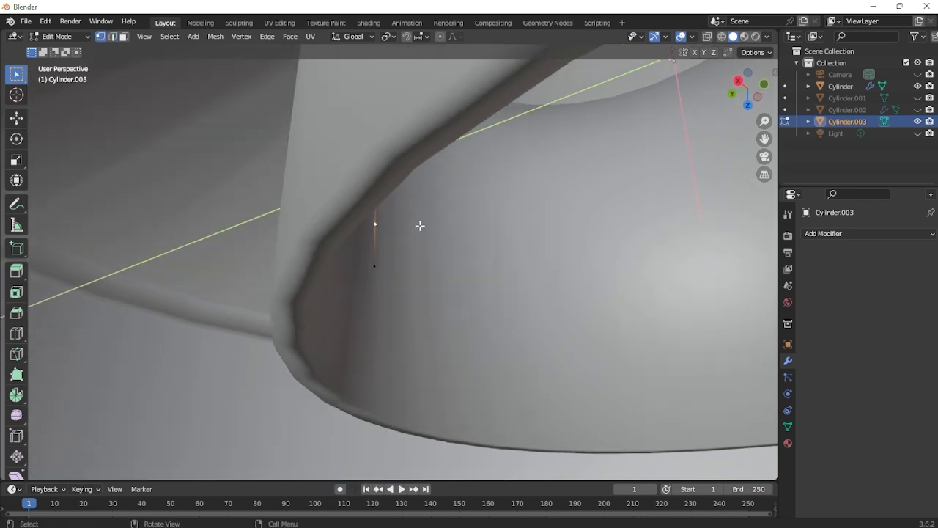
pyautogui.press('g')
pyautogui.press('y')
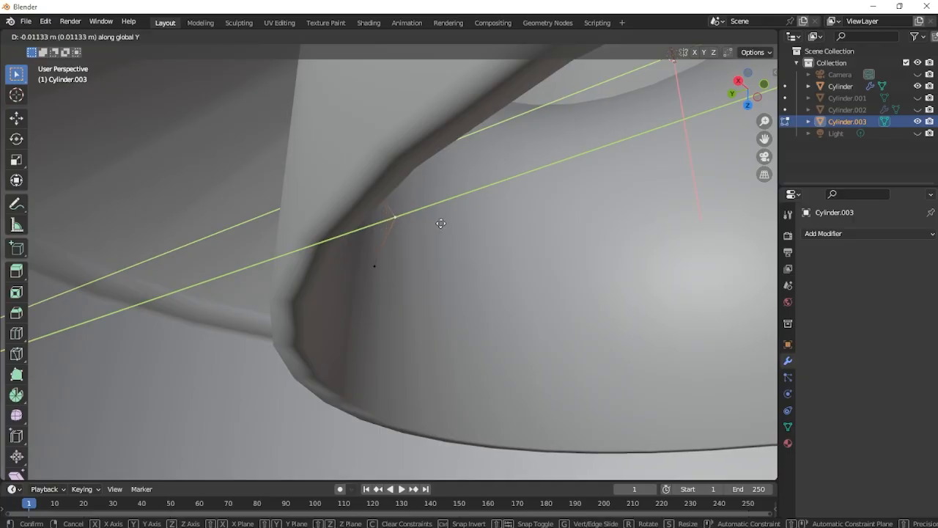
pyautogui.click(439, 223)
pyautogui.moveTo(440, 224); pyautogui.dragTo(294, 263, button='middle')
pyautogui.press('Tab')
# Move the whole thread profile about -0.152 m along global Z, deeper into the neck.
pyautogui.scroll(2, 294, 258)
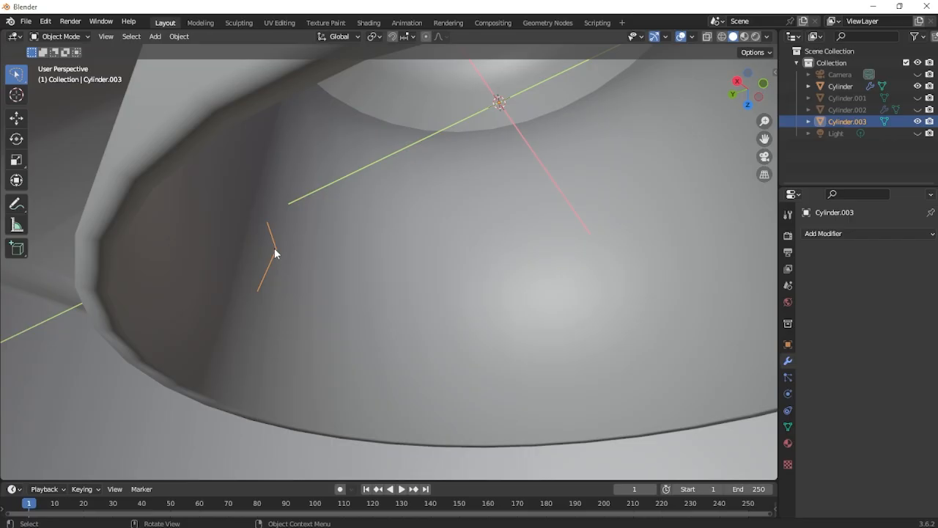
pyautogui.moveTo(348, 250); pyautogui.dragTo(300, 254, button='middle')
pyautogui.press('g')
pyautogui.press('z')
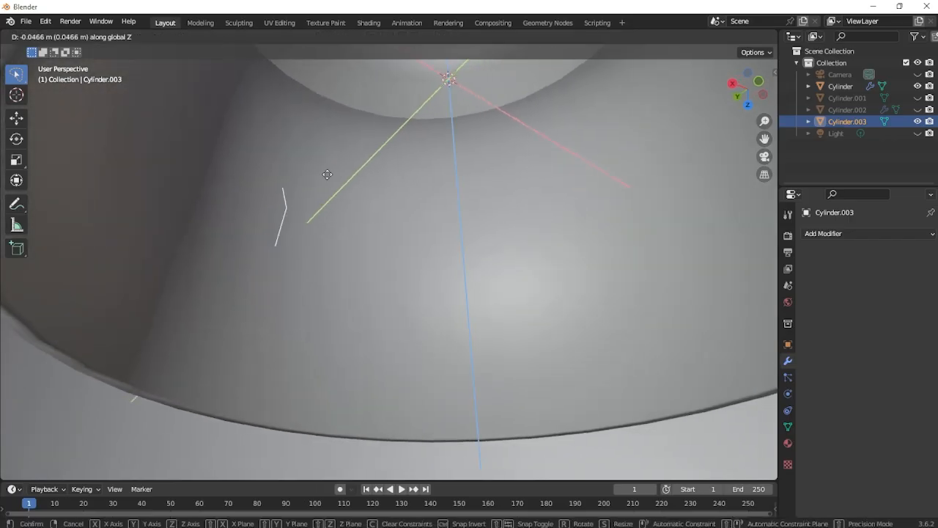
pyautogui.click(332, 460)
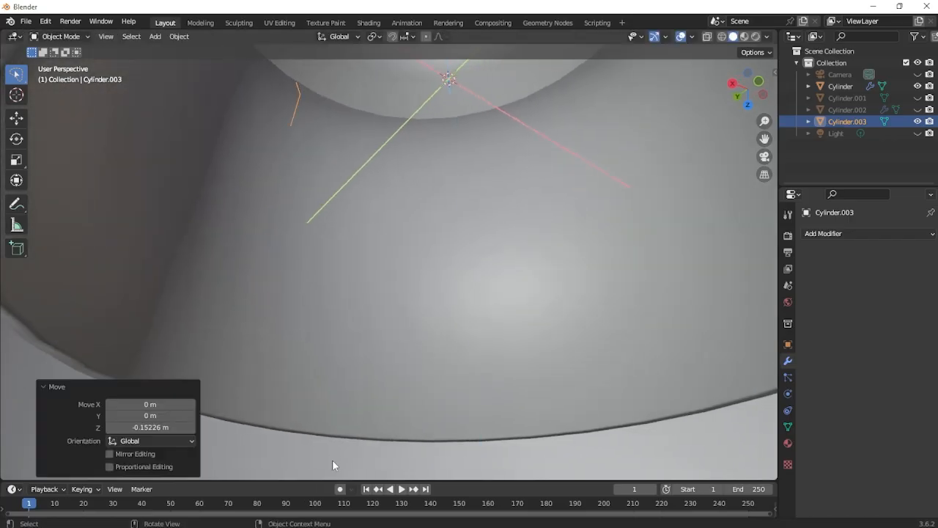
pyautogui.moveTo(325, 301); pyautogui.dragTo(335, 295, button='middle')
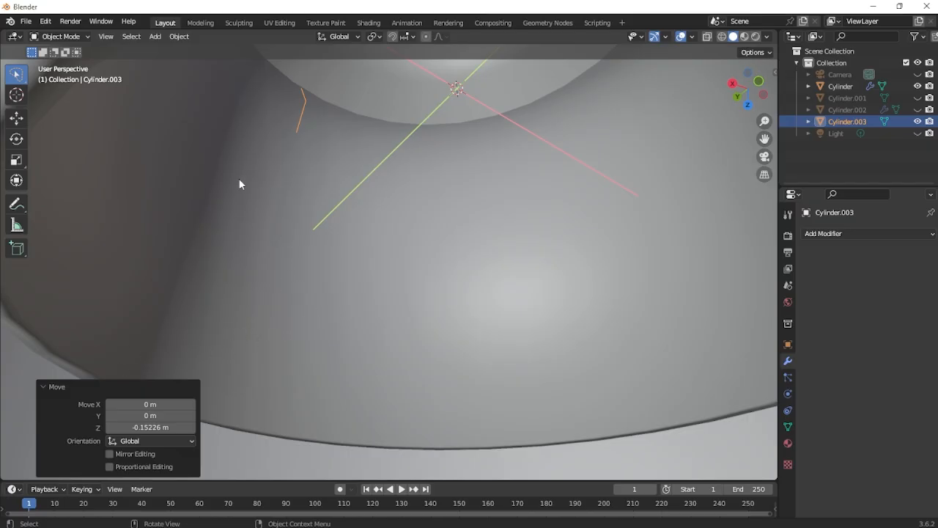
# Bevel the profile's middle vertex with 2 segments and a width of about 0.0134 m.
pyautogui.press('`')
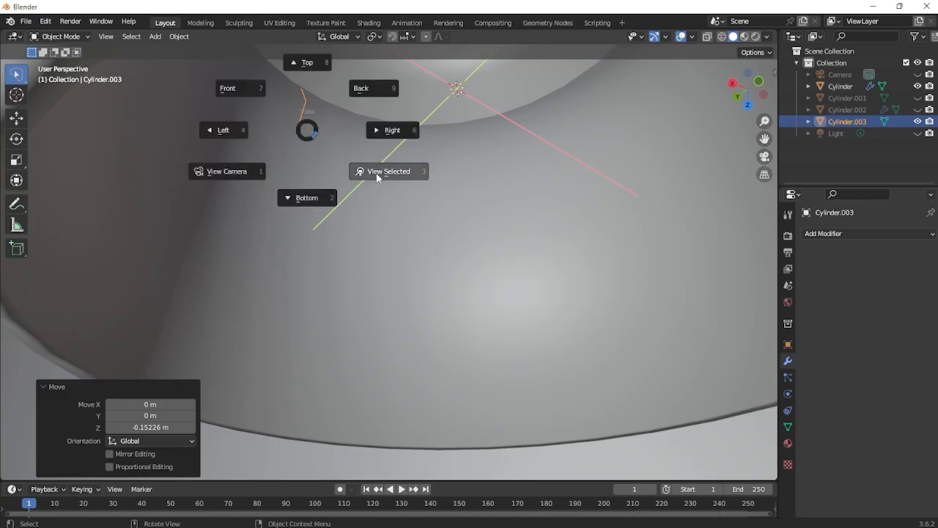
pyautogui.click(377, 175)
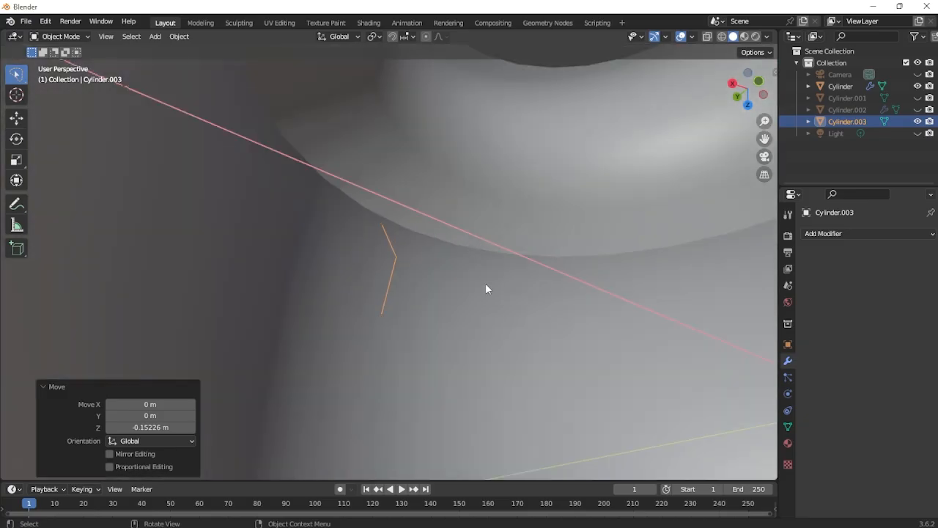
pyautogui.moveTo(485, 284); pyautogui.dragTo(420, 220, button='middle')
pyautogui.press('Tab')
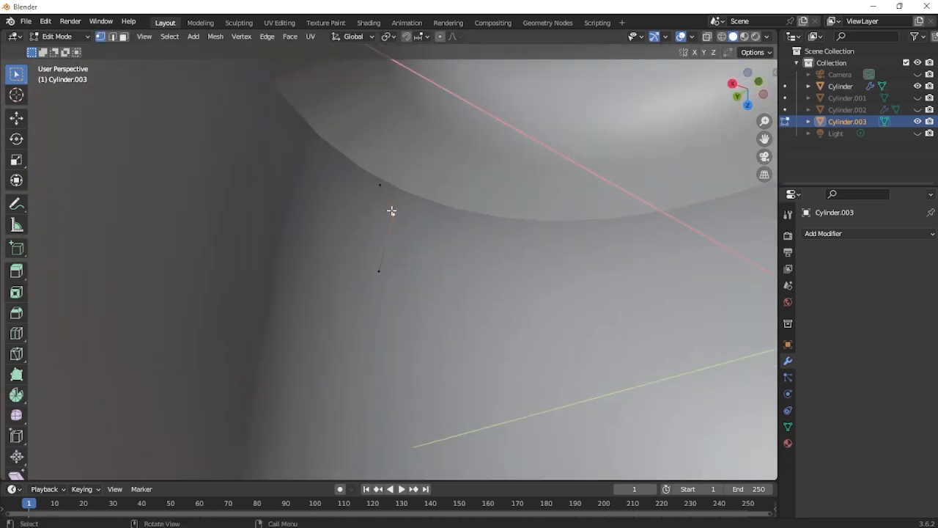
pyautogui.click(394, 216)
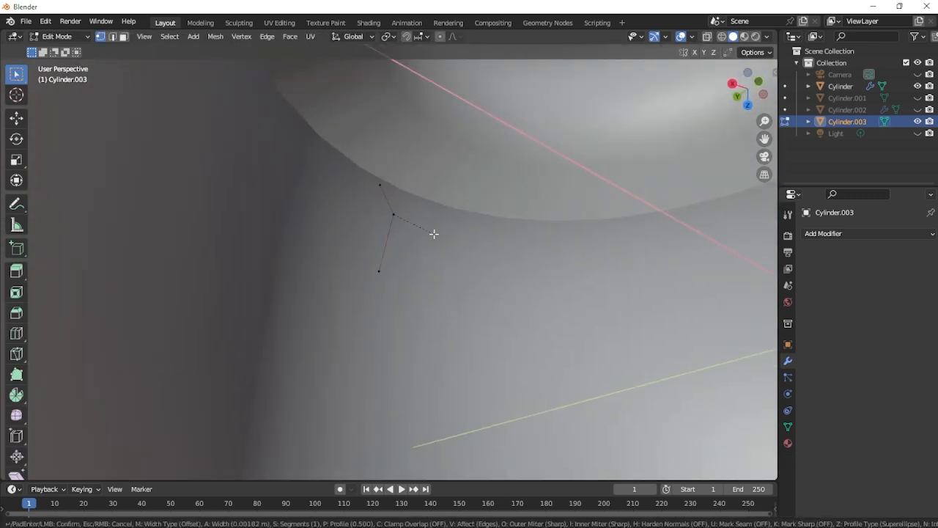
pyautogui.hotkey('ctrl', 'shift', 'b')
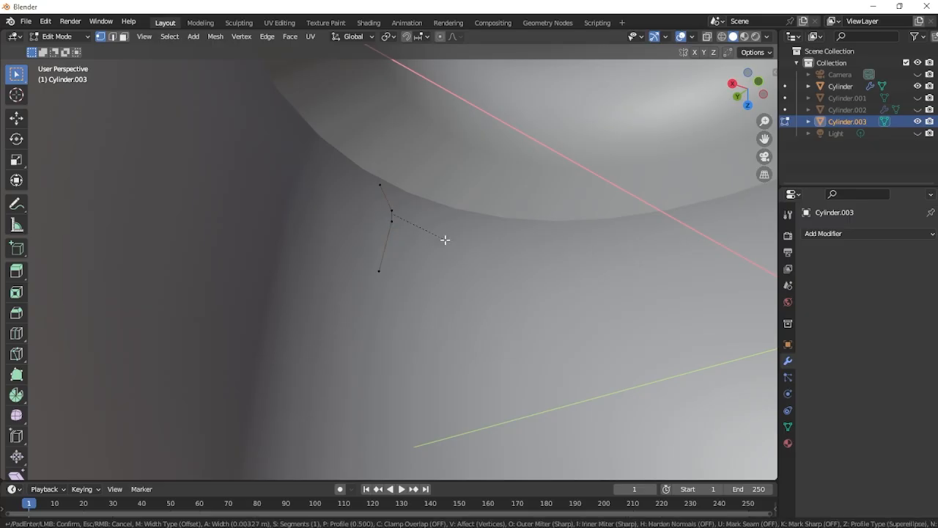
pyautogui.scroll(1, 459, 254)
pyautogui.click(460, 255)
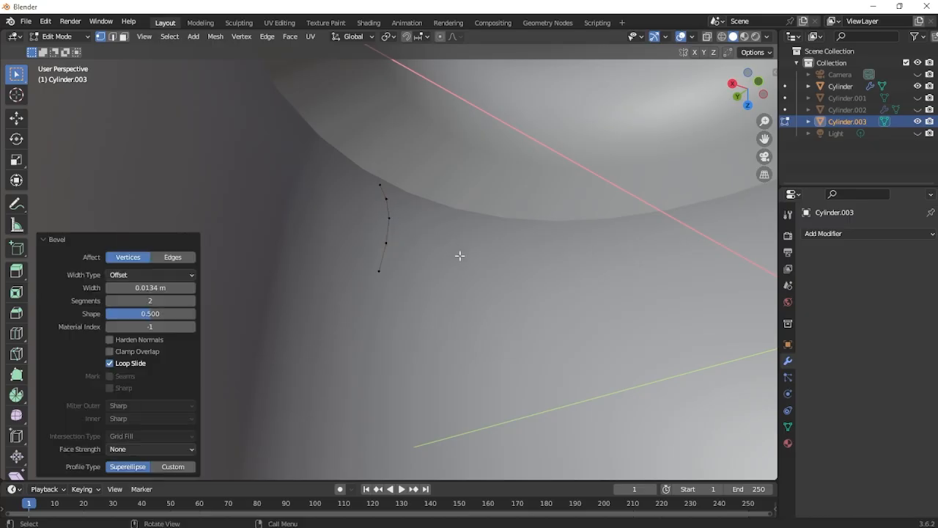
pyautogui.moveTo(403, 229)
pyautogui.mouseDown(button='middle')
pyautogui.moveTo(345, 237)
pyautogui.moveTo(396, 243)
pyautogui.mouseUp(button='middle')
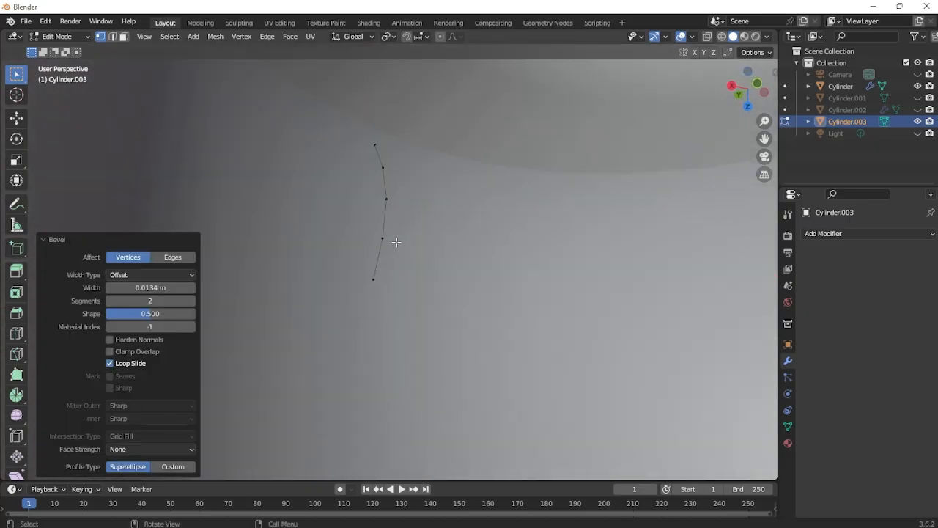
pyautogui.press('Tab')
pyautogui.click(861, 233)
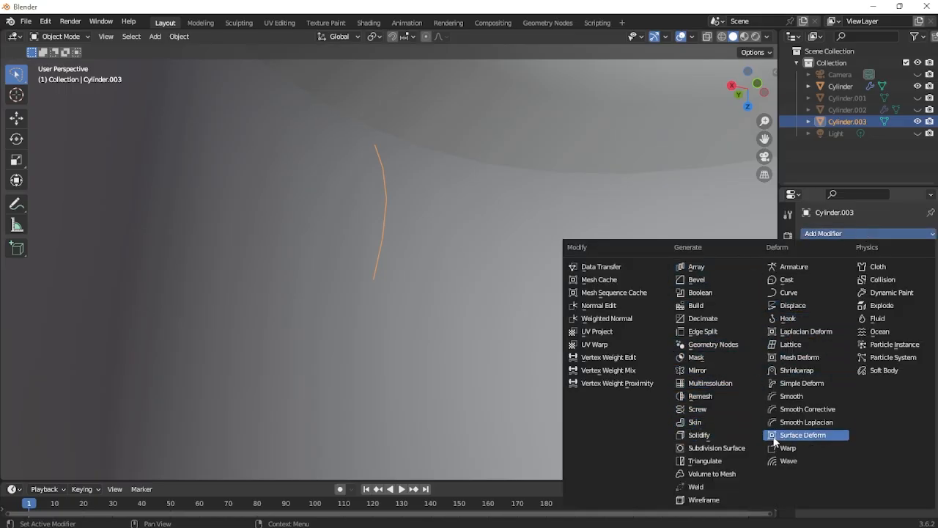
pyautogui.click(692, 446)
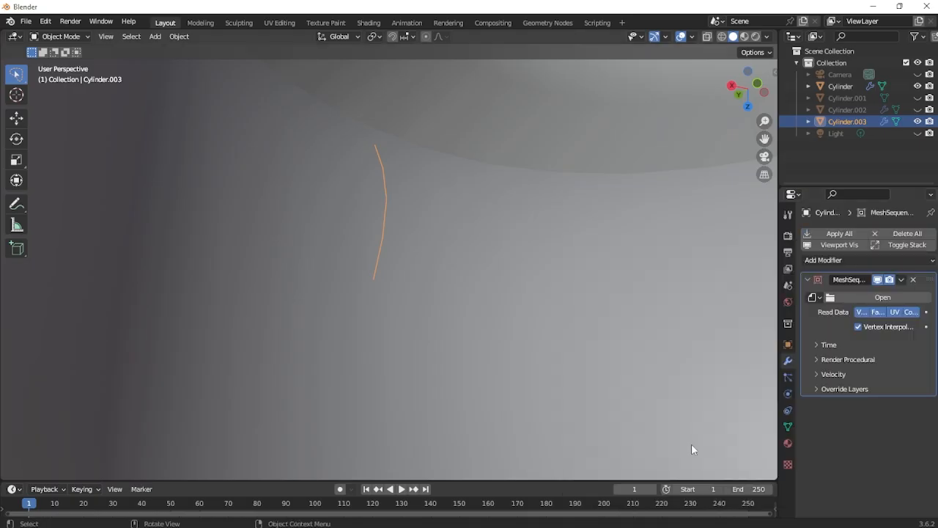
pyautogui.click(912, 280)
# Add a Screw modifier to the thread profile to revolve it into a ring.
pyautogui.click(865, 234)
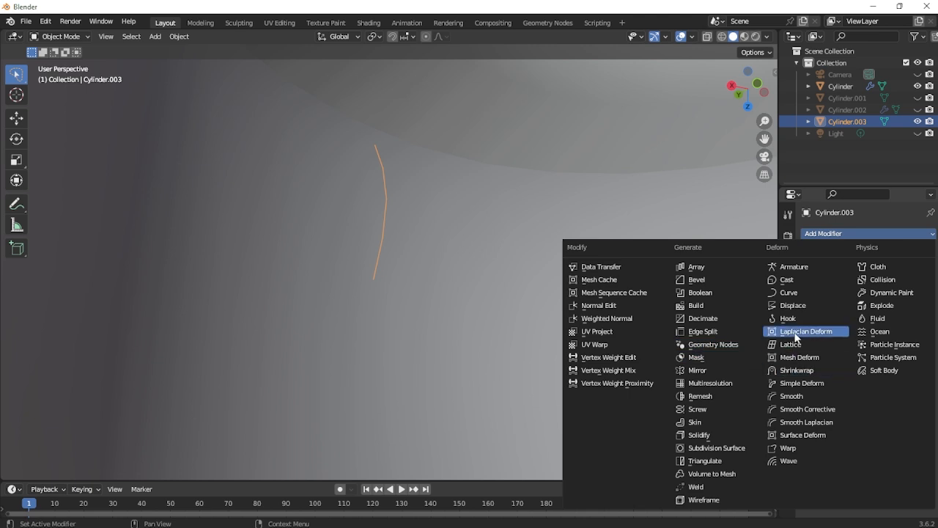
pyautogui.click(709, 405)
pyautogui.scroll(-5, 516, 370)
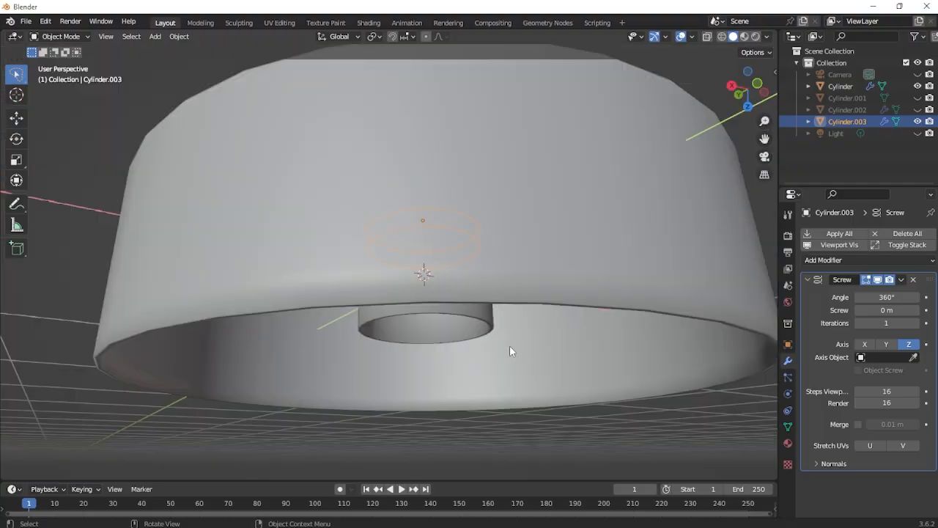
pyautogui.moveTo(509, 351); pyautogui.dragTo(543, 276, button='middle')
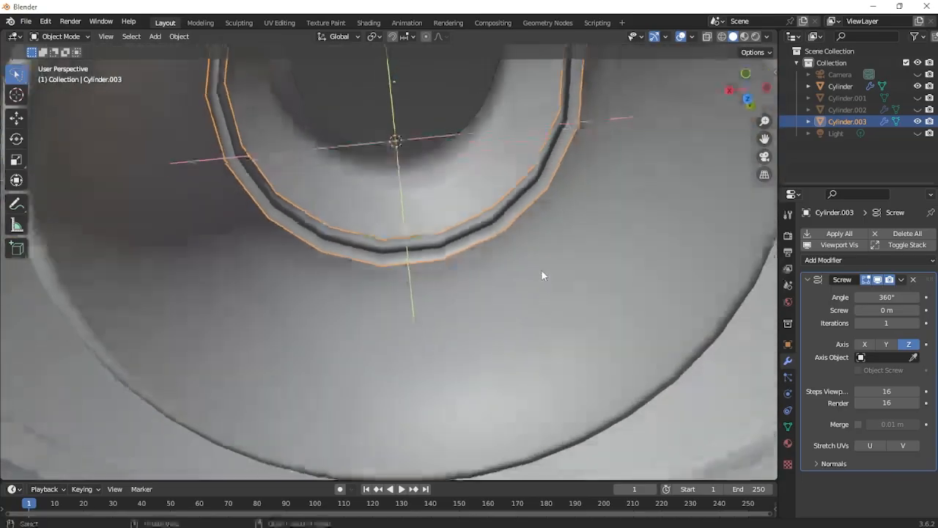
# Scale the thread ring by about 1.076 in X and Y only, leaving out Z.
pyautogui.press('s')
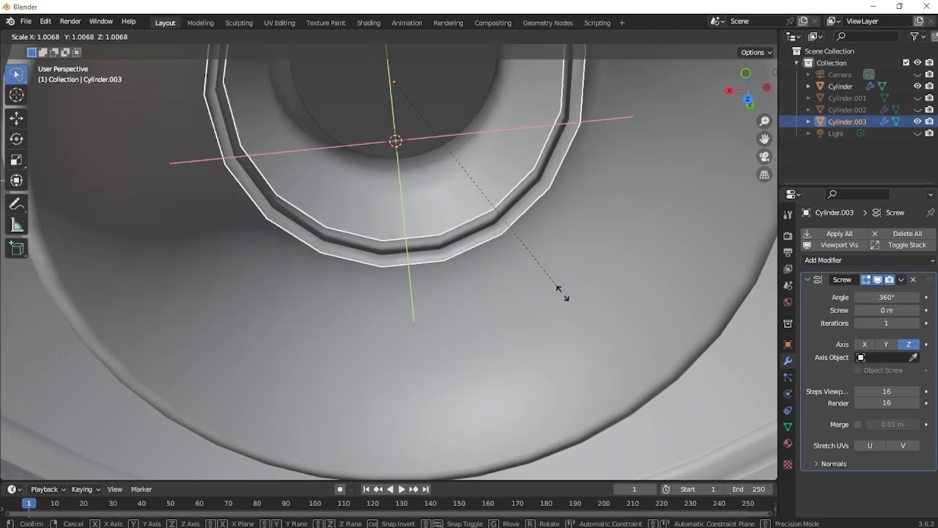
pyautogui.hotkey('shift', 'z')
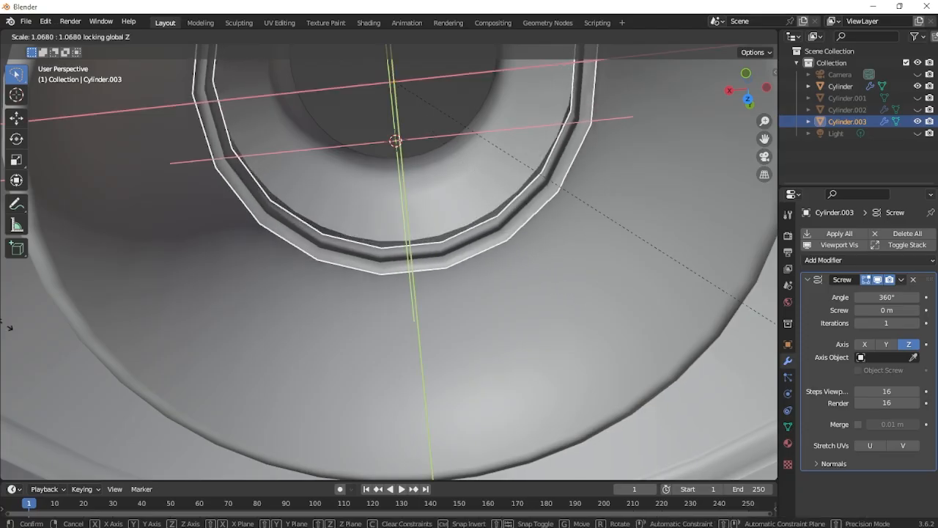
pyautogui.click(62, 304)
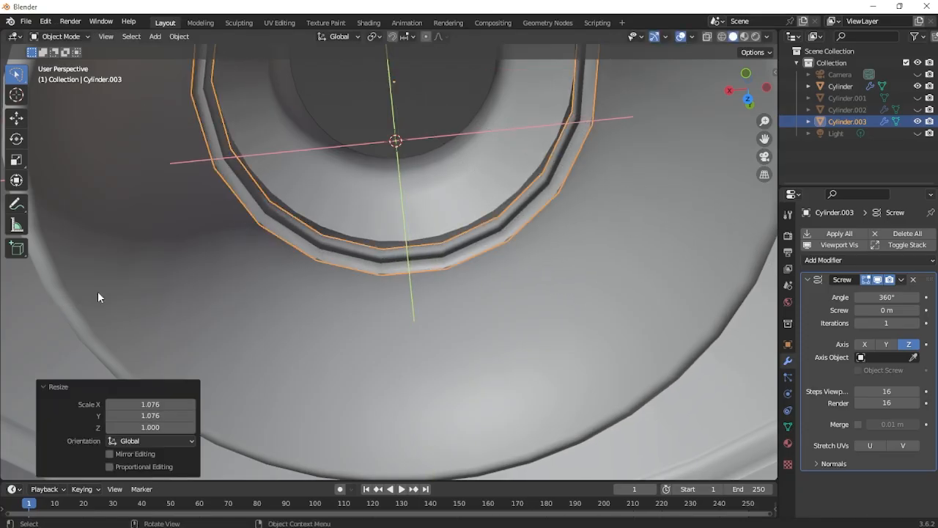
pyautogui.scroll(-3, 274, 262)
pyautogui.scroll(5, 286, 266)
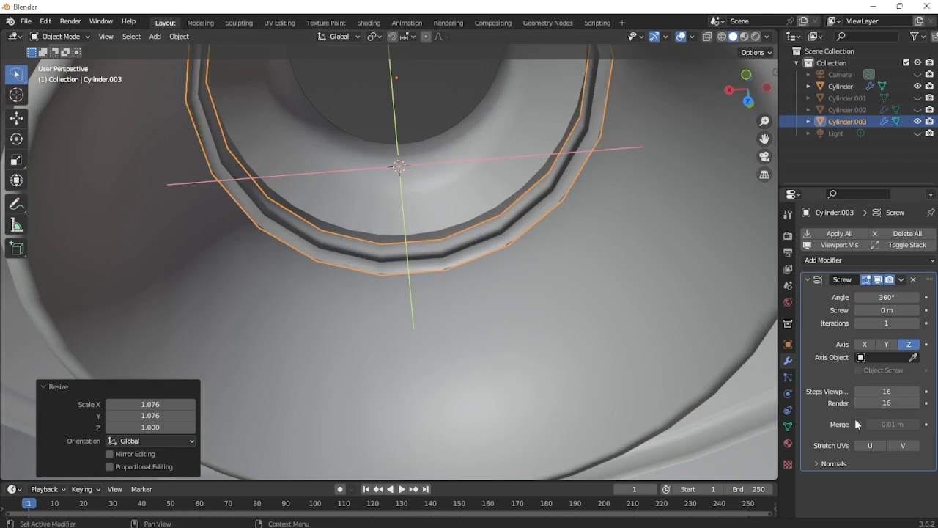
# Enable Calculate Order for the Screw modifier's normals and check the shading inside the neck.
pyautogui.click(833, 464)
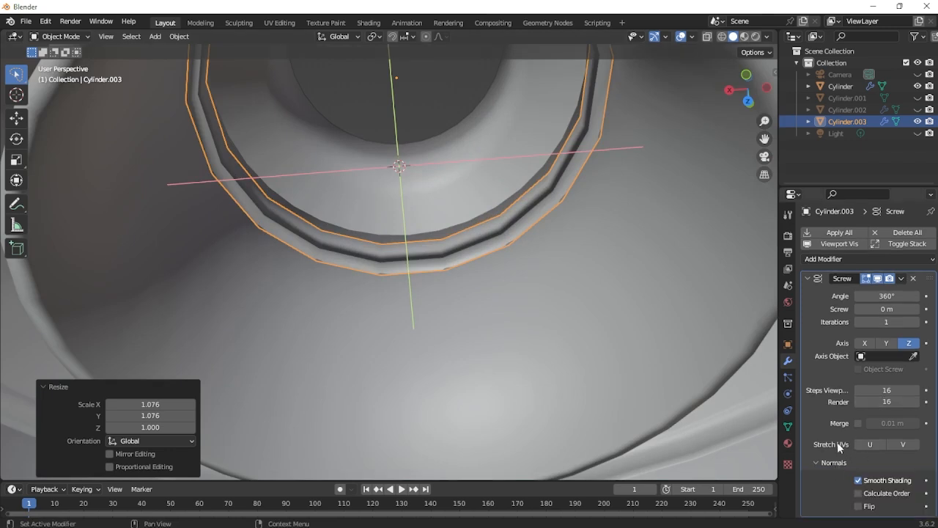
pyautogui.click(868, 493)
pyautogui.moveTo(381, 241); pyautogui.dragTo(316, 242, button='middle')
pyautogui.scroll(2, 318, 244)
pyautogui.click(391, 330)
pyautogui.scroll(-3, 407, 273)
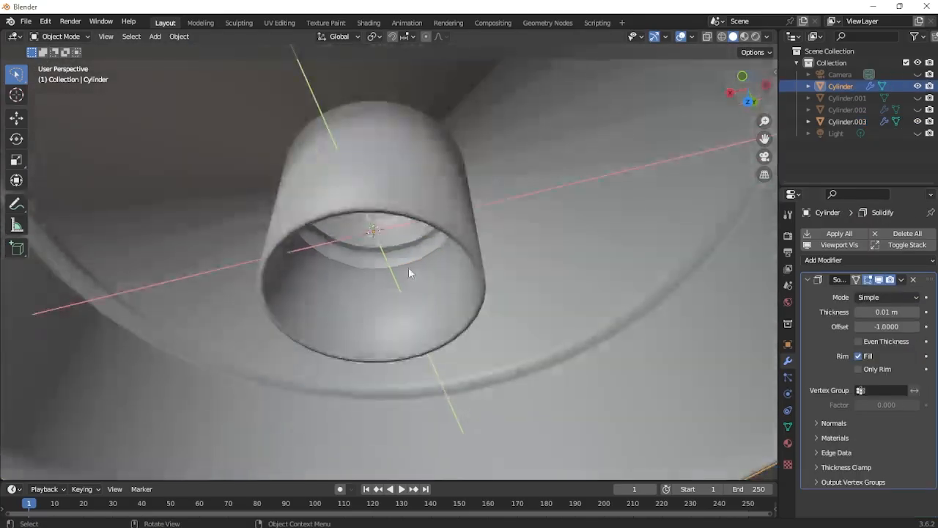
# Reselect the thread ring and set its Screw modifier's screw height to 0.07 m.
pyautogui.scroll(2, 408, 262)
pyautogui.click(408, 258)
pyautogui.scroll(-3, 448, 300)
pyautogui.scroll(4, 446, 297)
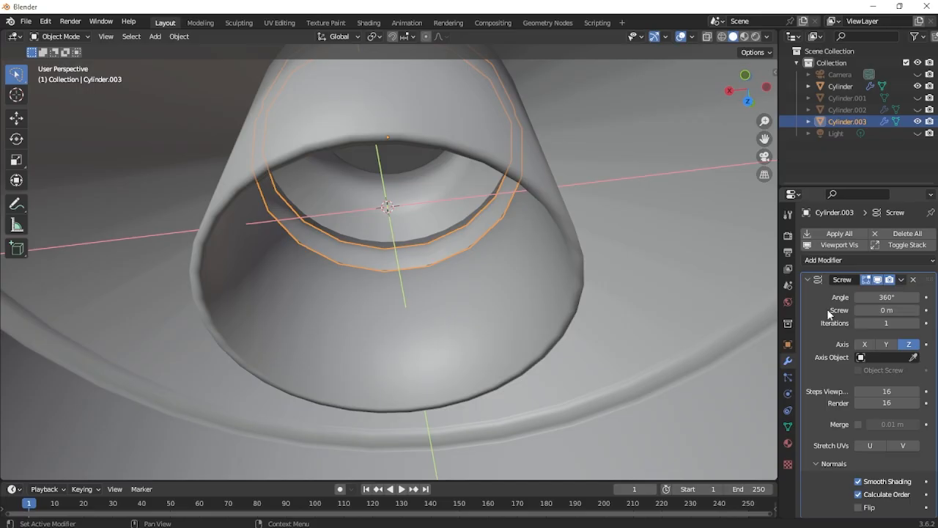
pyautogui.click(879, 310)
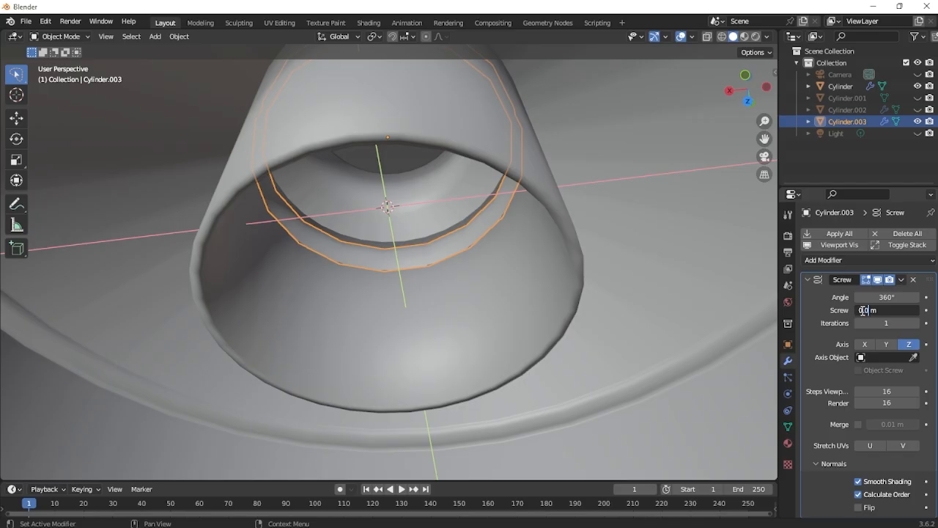
pyautogui.press('Return')
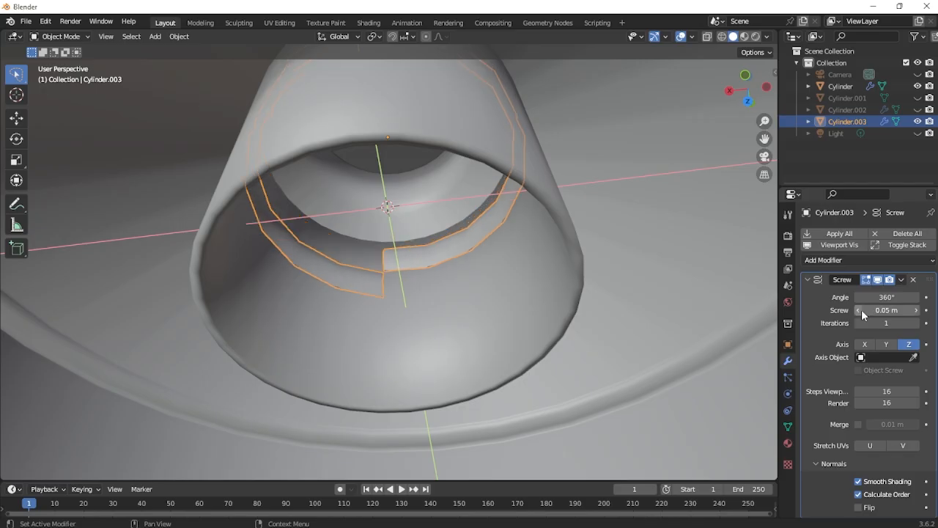
pyautogui.click(871, 310)
pyautogui.click(872, 309)
pyautogui.press('Return')
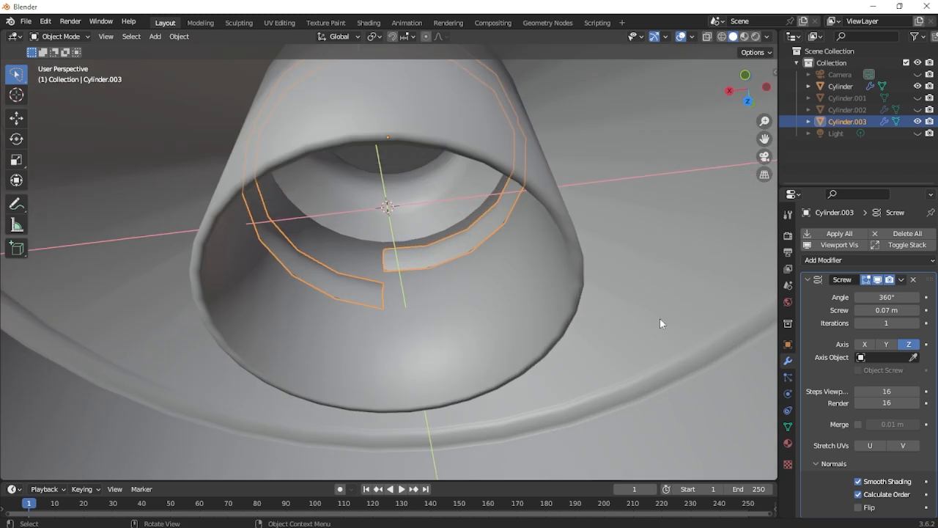
# Set the Screw modifier's iterations to 3.
pyautogui.click(915, 323)
pyautogui.click(914, 323)
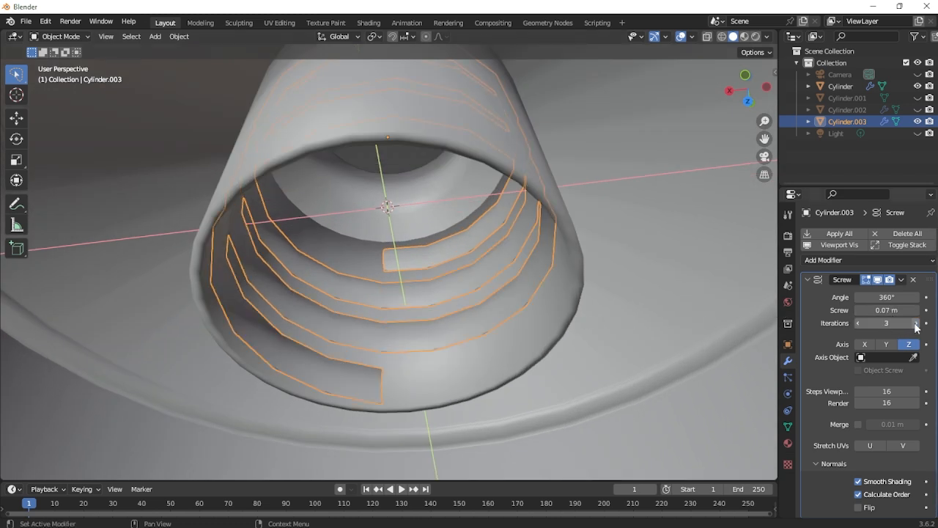
pyautogui.scroll(-5, 296, 345)
pyautogui.scroll(-3, 296, 360)
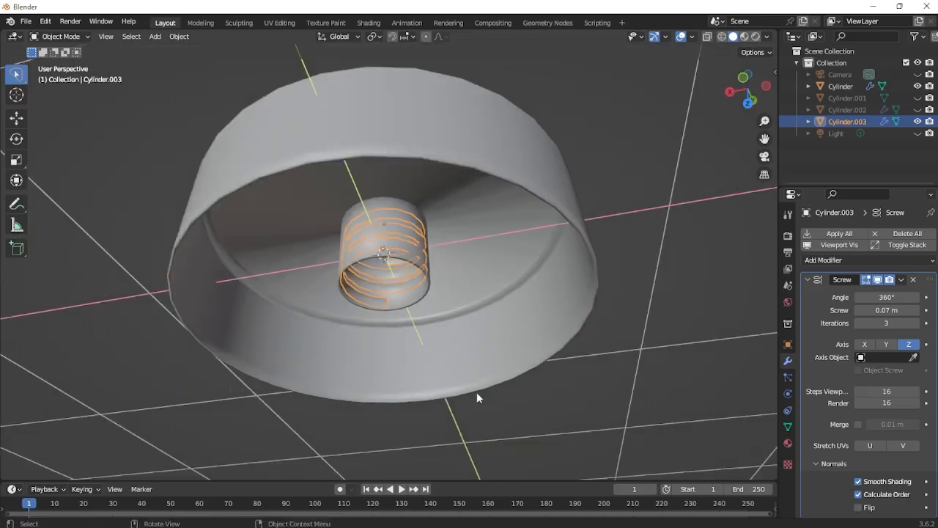
# Examine the deselected thread inside the neck from below, then select it again.
pyautogui.click(477, 392)
pyautogui.scroll(4, 481, 404)
pyautogui.moveTo(481, 407); pyautogui.dragTo(482, 347, button='middle')
pyautogui.scroll(4, 473, 315)
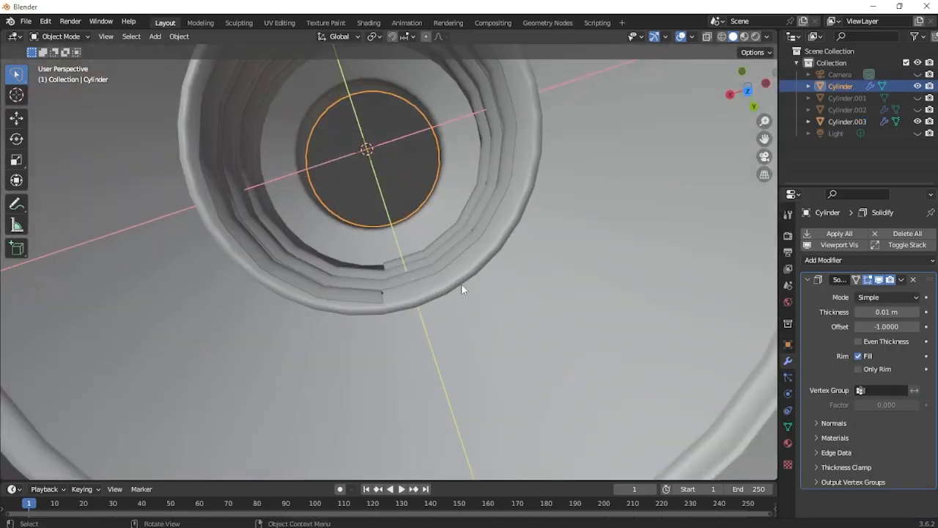
pyautogui.click(434, 266)
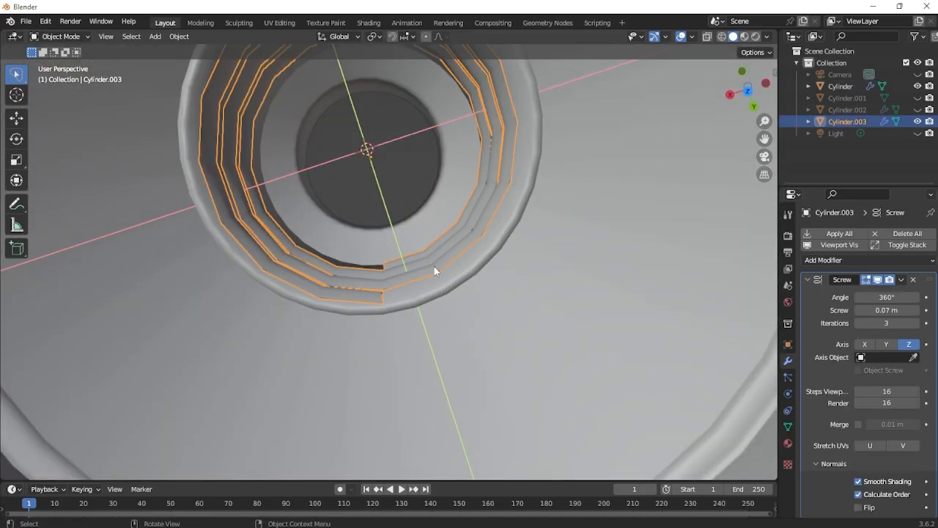
# Scale the thread ring to about 0.978 in X and Y only, keeping Z fixed, and deselect it.
pyautogui.press('s')
pyautogui.hotkey('shift', 'z')
pyautogui.click(419, 242)
pyautogui.scroll(-2, 425, 261)
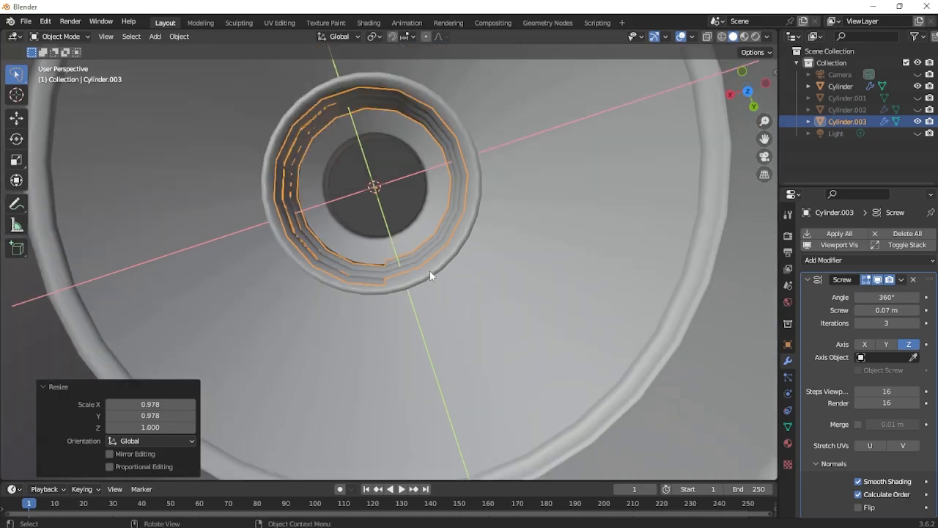
pyautogui.scroll(-2, 462, 322)
pyautogui.moveTo(479, 291); pyautogui.dragTo(536, 343, button='middle')
pyautogui.scroll(4, 522, 384)
pyautogui.scroll(-5, 536, 343)
pyautogui.click(636, 356)
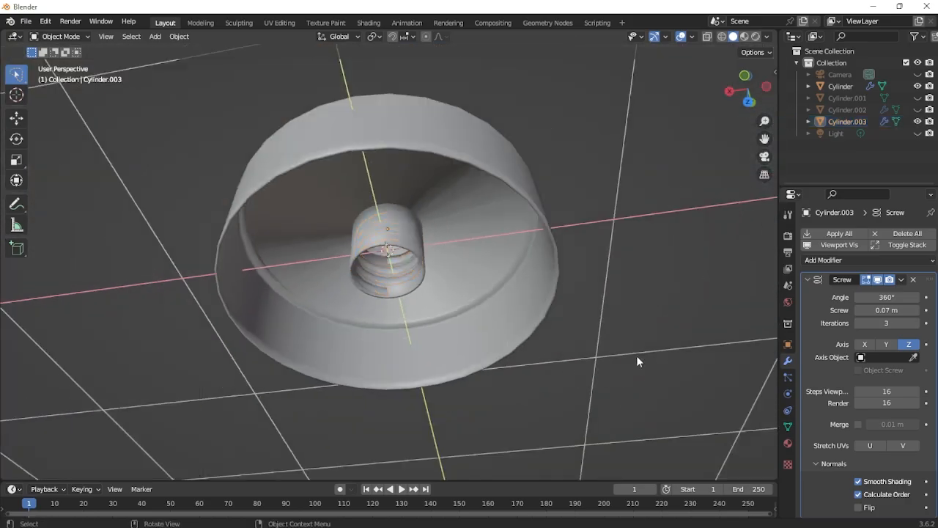
# Select both the cap cylinder and the thread ring and apply all their modifiers.
pyautogui.moveTo(455, 313); pyautogui.dragTo(400, 253, button='middle')
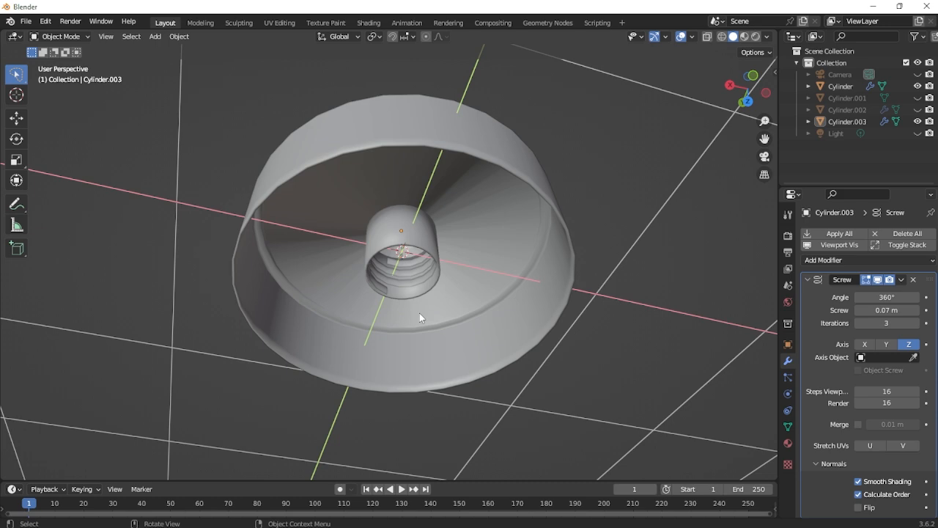
pyautogui.moveTo(419, 313)
pyautogui.mouseDown(button='middle')
pyautogui.moveTo(413, 285)
pyautogui.moveTo(412, 326)
pyautogui.moveTo(426, 262)
pyautogui.mouseUp(button='middle')
pyautogui.scroll(-4, 412, 285)
pyautogui.scroll(5, 412, 325)
pyautogui.scroll(-6, 427, 264)
pyautogui.moveTo(531, 376)
pyautogui.mouseDown()
pyautogui.moveTo(100, 13)
pyautogui.moveTo(239, 60)
pyautogui.moveTo(344, 142)
pyautogui.mouseUp()
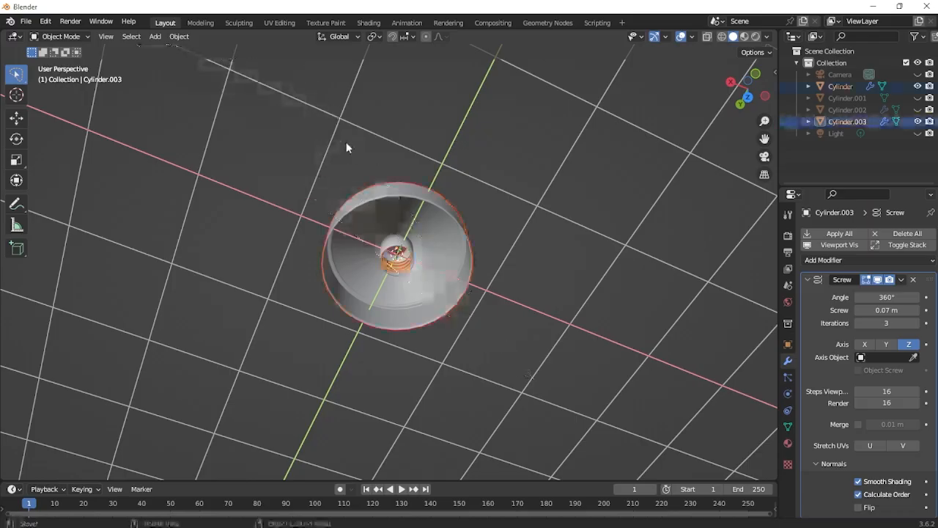
pyautogui.click(429, 184)
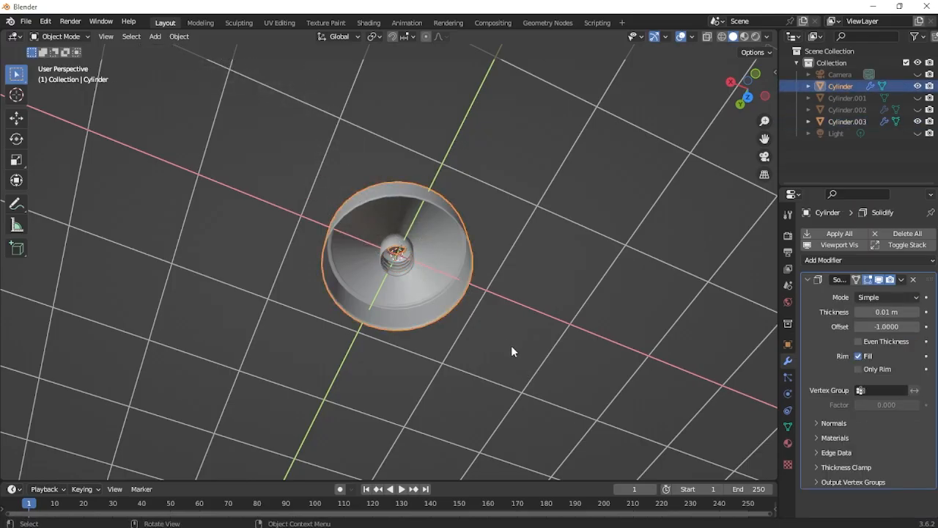
pyautogui.moveTo(506, 348); pyautogui.dragTo(191, 73)
pyautogui.moveTo(439, 165); pyautogui.dragTo(414, 241, button='middle')
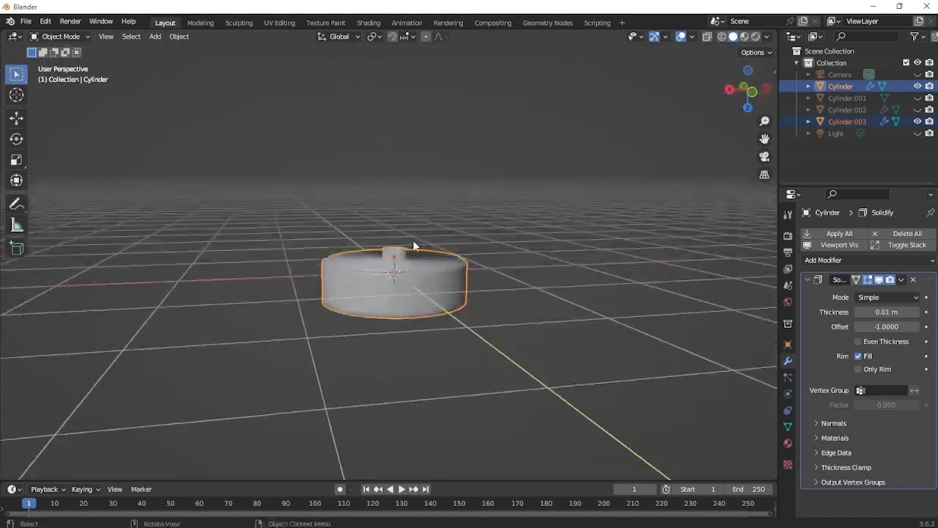
pyautogui.click(179, 36)
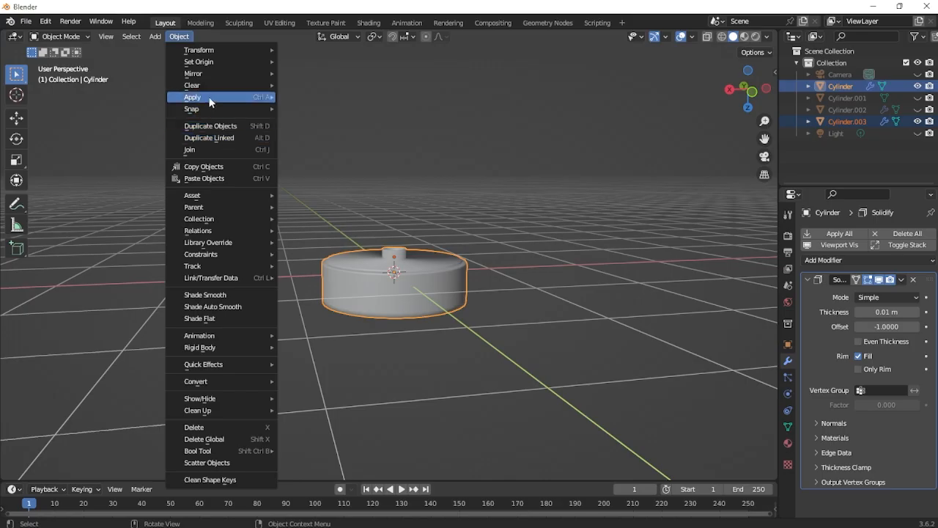
pyautogui.moveTo(209, 100)
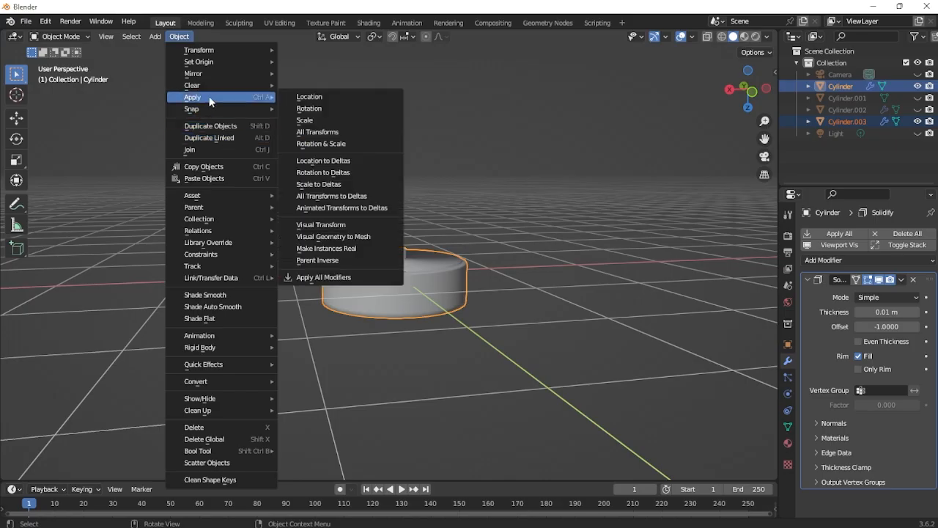
pyautogui.click(301, 276)
# Enter Edit Mode for the cap and thread and add one centred loop cut to the mesh.
pyautogui.moveTo(424, 276); pyautogui.dragTo(435, 209, button='middle')
pyautogui.scroll(3, 441, 220)
pyautogui.moveTo(456, 244); pyautogui.dragTo(513, 101, button='middle')
pyautogui.scroll(3, 460, 217)
pyautogui.scroll(-2, 461, 218)
pyautogui.scroll(3, 414, 247)
pyautogui.scroll(3, 439, 219)
pyautogui.press('Tab')
pyautogui.hotkey('ctrl', 'r')
pyautogui.click(440, 212)
pyautogui.rightClick(440, 213)
# Add a centred loop cut around the middle of the cap's conical underside and return to Object Mode.
pyautogui.hotkey('ctrl', 'r')
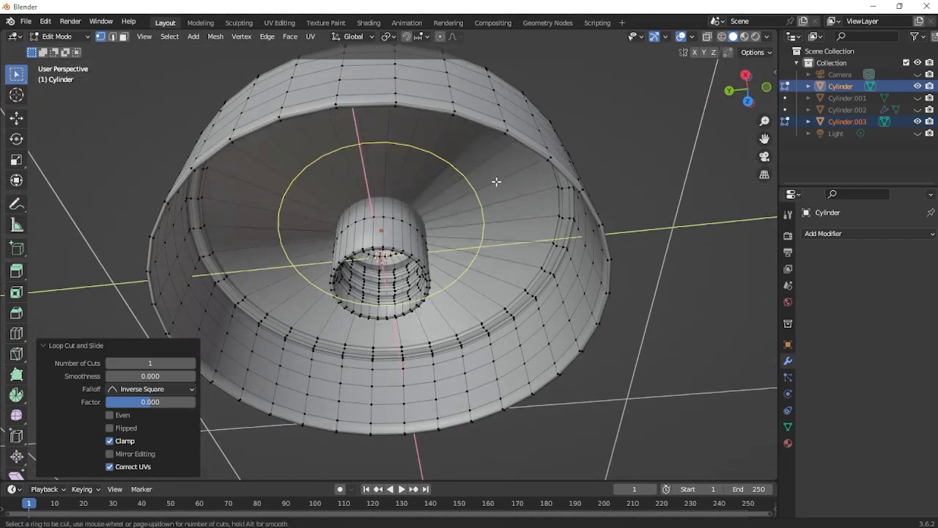
pyautogui.click(497, 183)
pyautogui.rightClick(498, 186)
pyautogui.moveTo(523, 206); pyautogui.dragTo(515, 293, button='middle')
pyautogui.scroll(-3, 515, 292)
pyautogui.press('Tab')
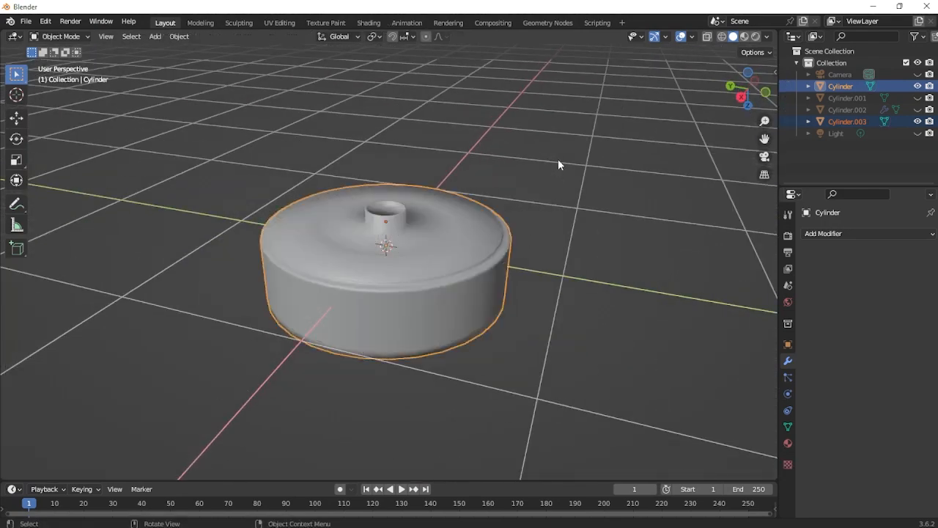
# Check the thread inside the neck, deselect it, and unhide all hidden objects.
pyautogui.click(558, 160)
pyautogui.moveTo(558, 246); pyautogui.dragTo(460, 142, button='middle')
pyautogui.scroll(3, 436, 273)
pyautogui.moveTo(435, 273); pyautogui.dragTo(529, 349, button='middle')
pyautogui.click(423, 278)
pyautogui.scroll(-3, 423, 279)
pyautogui.click(662, 170)
pyautogui.scroll(-3, 403, 300)
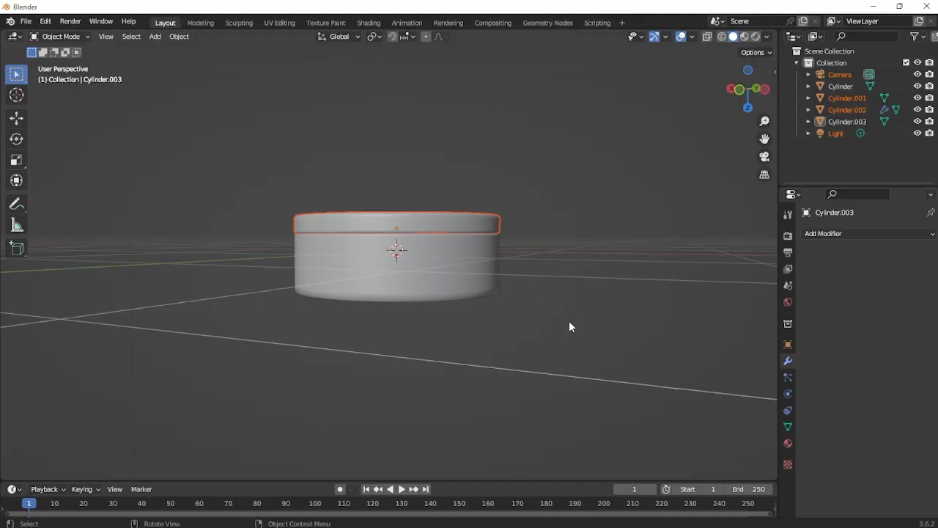
# Examine the assembled cap parts from several angles, ending with the open rim facing up and nothing selected.
pyautogui.scroll(-3, 484, 249)
pyautogui.moveTo(465, 261); pyautogui.dragTo(332, 290, button='middle')
pyautogui.moveTo(511, 266); pyautogui.dragTo(475, 298, button='middle')
pyautogui.moveTo(545, 370); pyautogui.dragTo(222, 126)
pyautogui.scroll(-2, 454, 378)
pyautogui.moveTo(454, 377); pyautogui.dragTo(411, 307, button='middle')
pyautogui.scroll(4, 527, 290)
pyautogui.click(512, 282)
pyautogui.scroll(3, 400, 283)
pyautogui.scroll(-2, 400, 283)
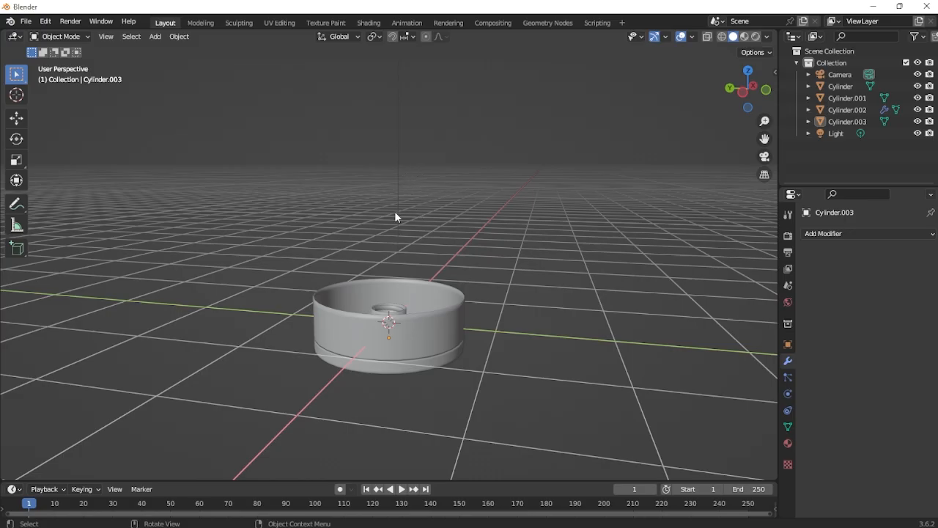
pyautogui.click(158, 36)
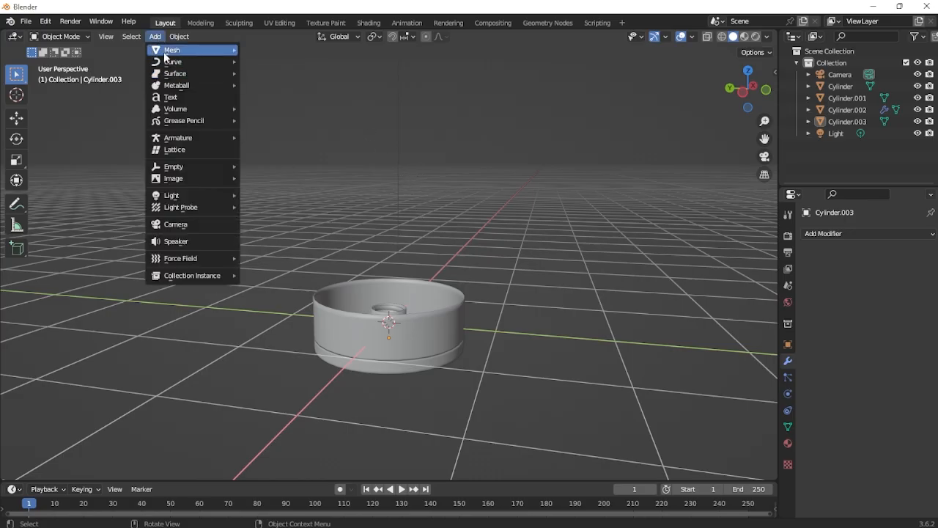
# Duplicate the edge loop on the cylinder's open upper rim in place and separate the copy into its own object.
pyautogui.moveTo(168, 53)
pyautogui.click(428, 322)
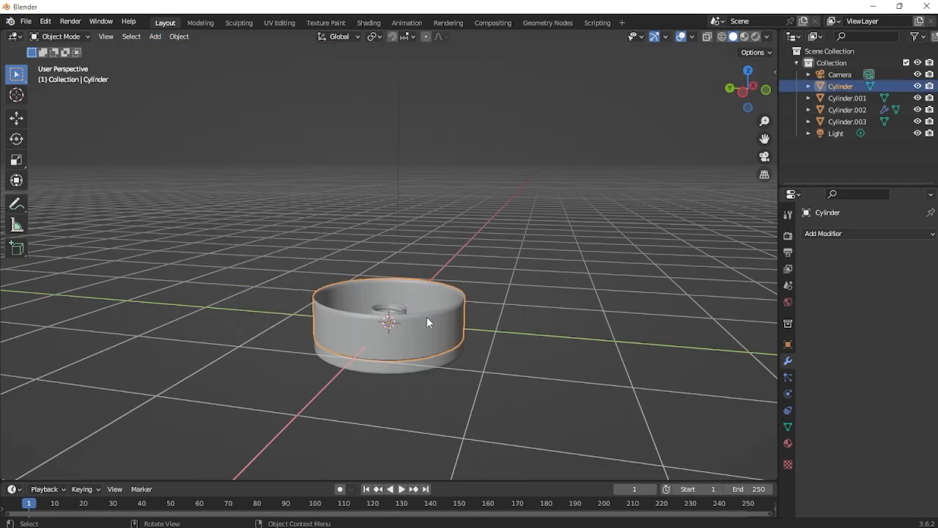
pyautogui.press('Tab')
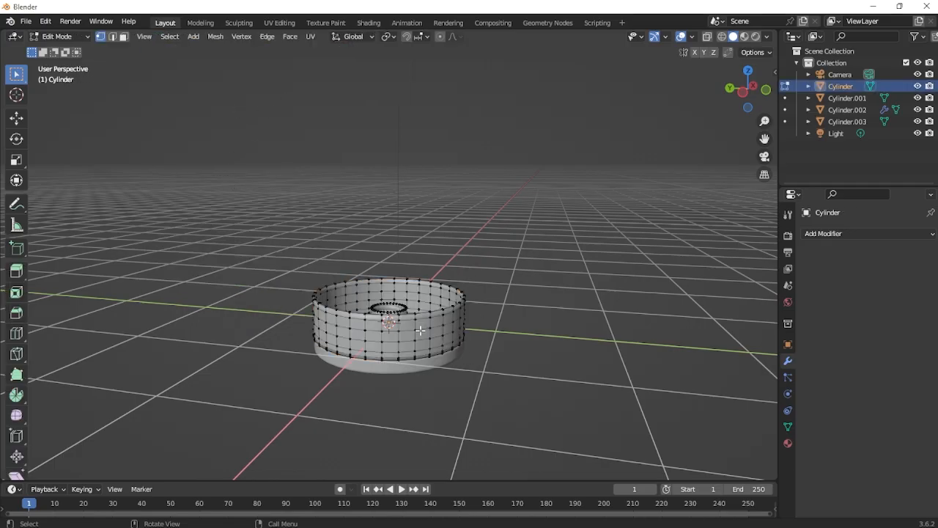
pyautogui.scroll(5, 392, 293)
pyautogui.keyDown('alt'); pyautogui.click(303, 298); pyautogui.keyUp('alt')
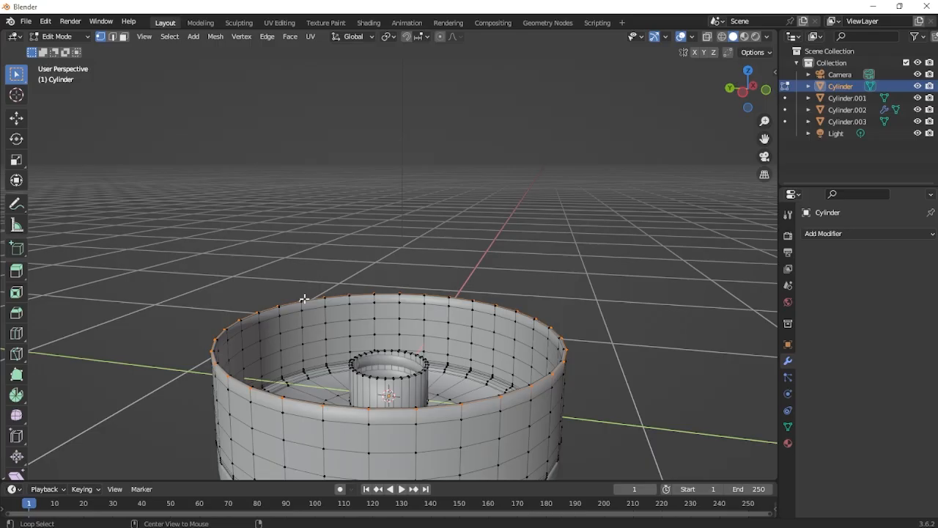
pyautogui.keyDown('alt'); pyautogui.click(224, 342); pyautogui.keyUp('alt')
pyautogui.keyDown('alt'); pyautogui.click(223, 339); pyautogui.keyUp('alt')
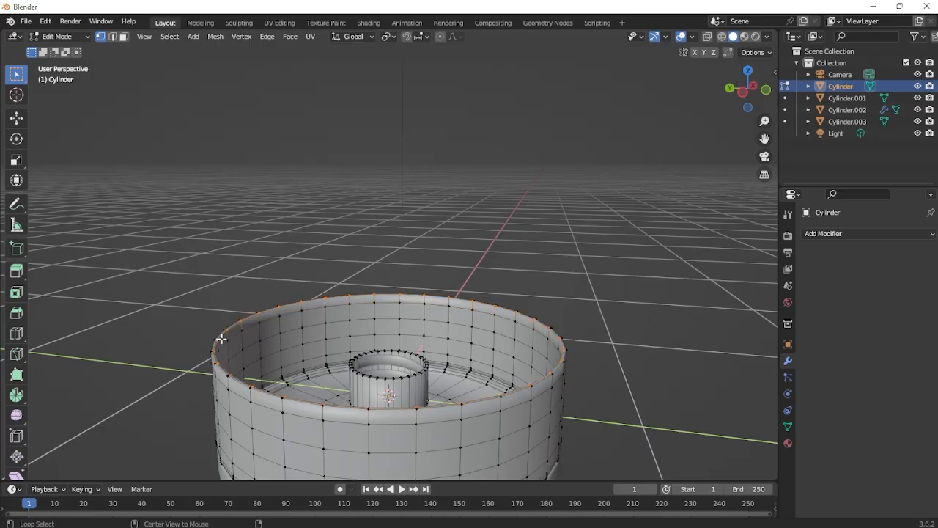
pyautogui.click(113, 37)
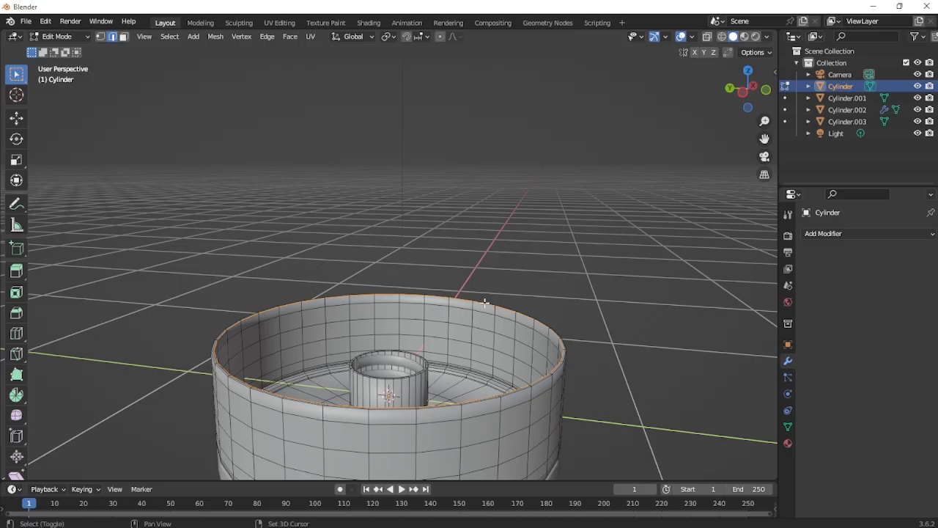
pyautogui.hotkey('shift', 'd')
pyautogui.rightClick(469, 208)
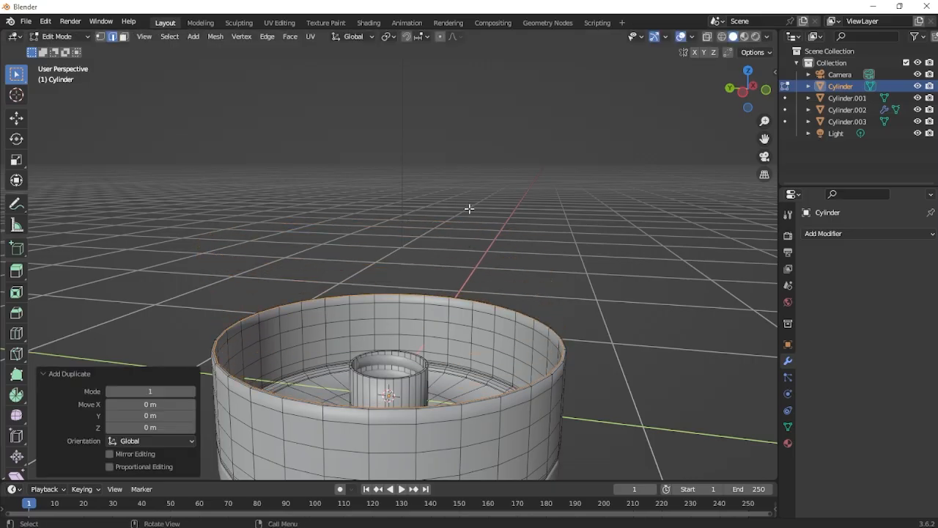
pyautogui.press('p')
pyautogui.click(532, 273)
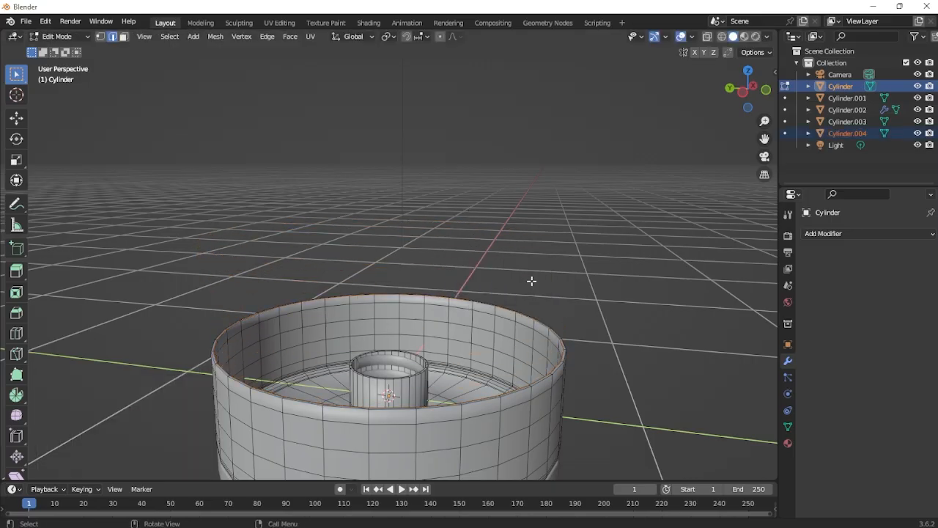
pyautogui.press('Tab')
# Extrude the separated rim ring's edge loop straight up along Z by about 2.89 m.
pyautogui.click(524, 317)
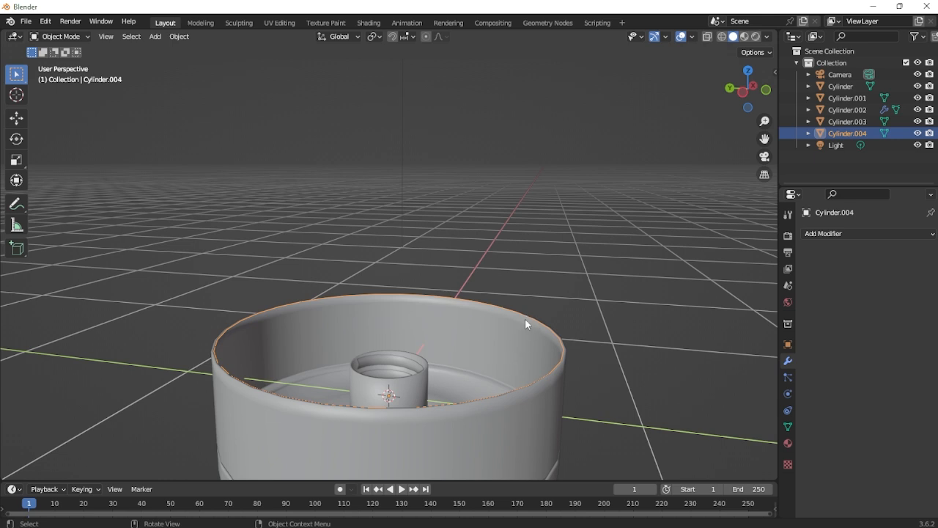
pyautogui.press('Tab')
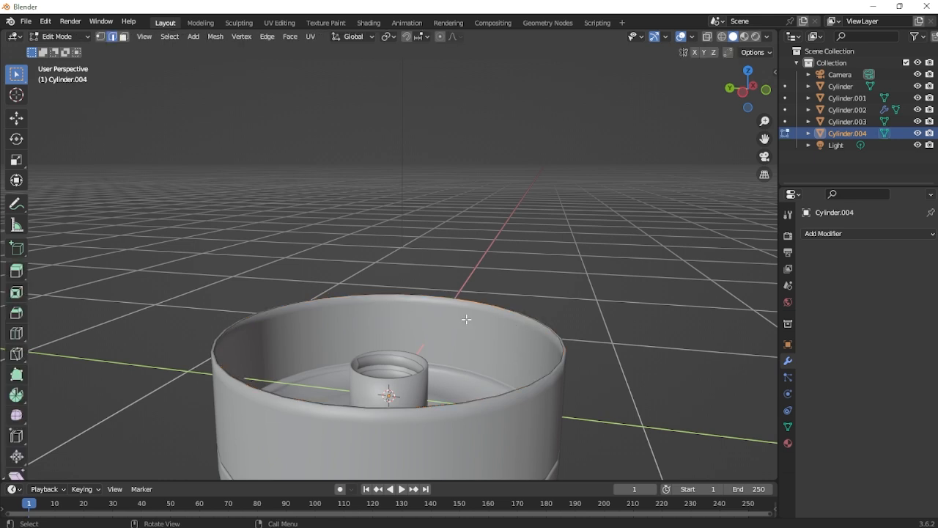
pyautogui.keyDown('alt'); pyautogui.click(466, 319); pyautogui.keyUp('alt')
pyautogui.scroll(-4, 466, 318)
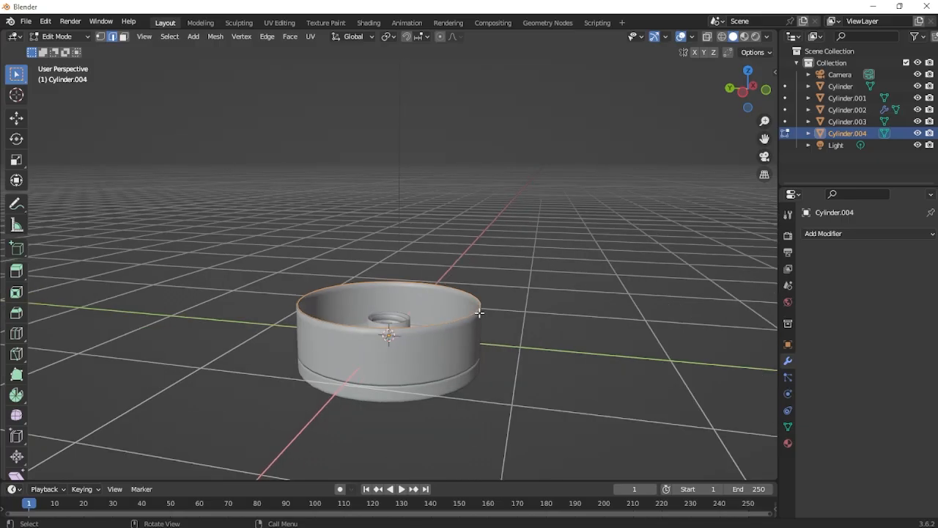
pyautogui.press('g')
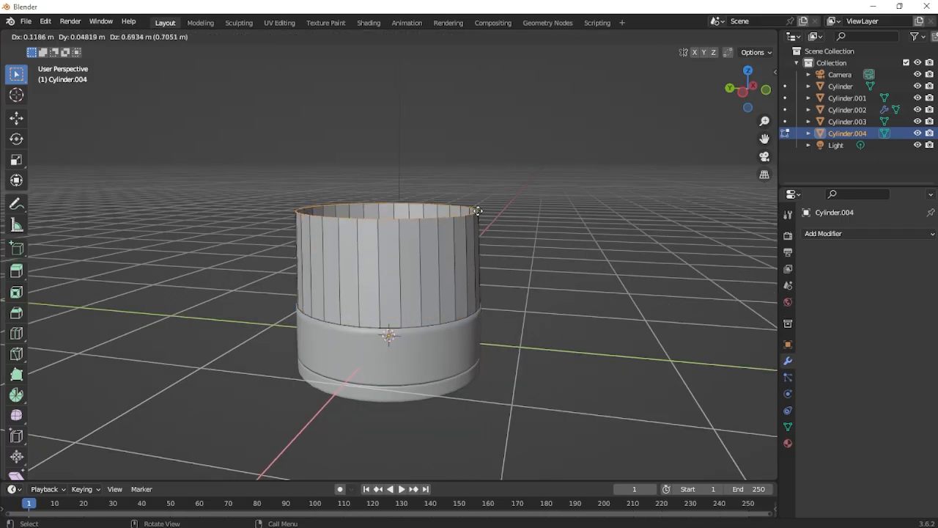
pyautogui.press('z')
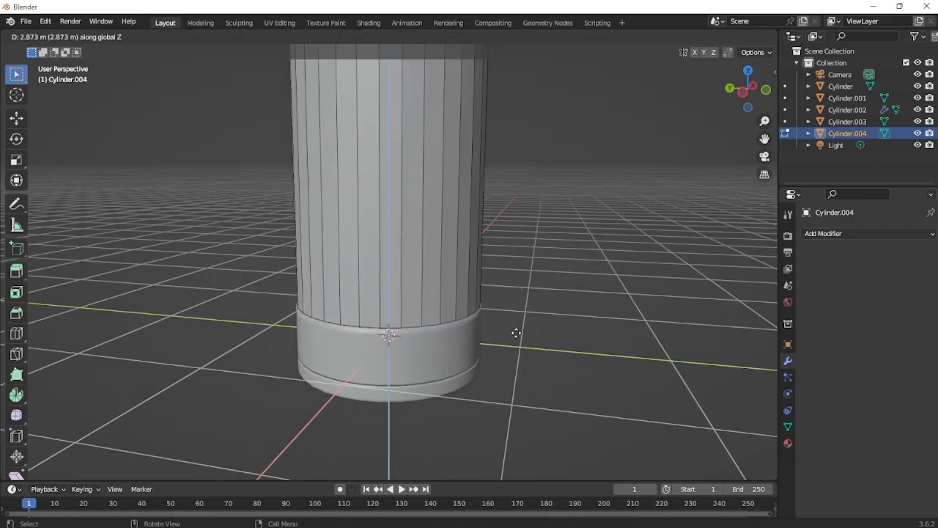
pyautogui.click(515, 326)
pyautogui.scroll(-3, 506, 308)
pyautogui.scroll(5, 473, 289)
pyautogui.moveTo(483, 346); pyautogui.dragTo(502, 266, button='middle')
pyautogui.scroll(-3, 497, 230)
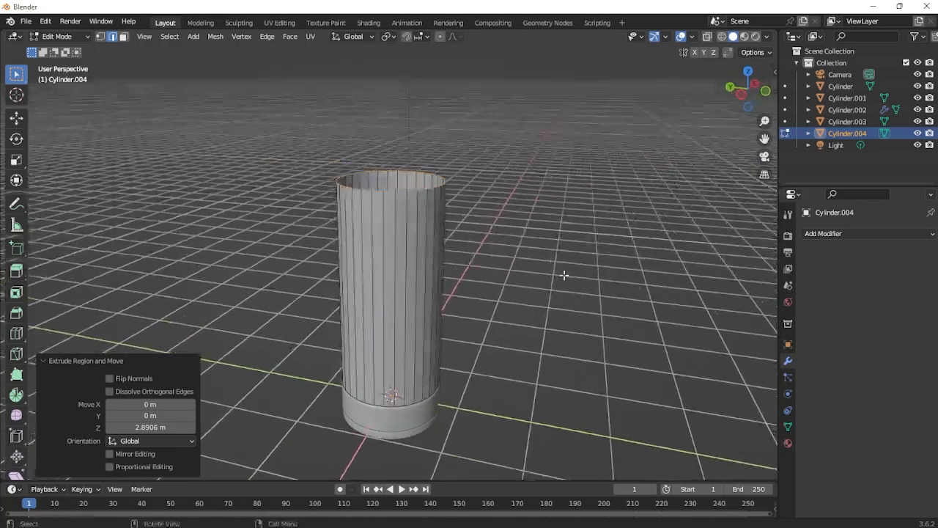
# Scale the tube's upper edge loop along Y to about 1.422.
pyautogui.press('s')
pyautogui.press('x')
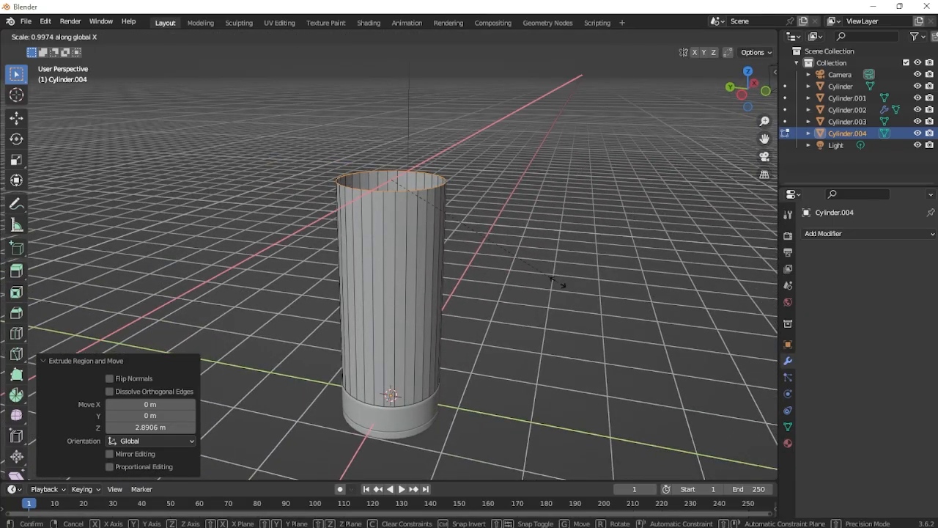
pyautogui.press('y')
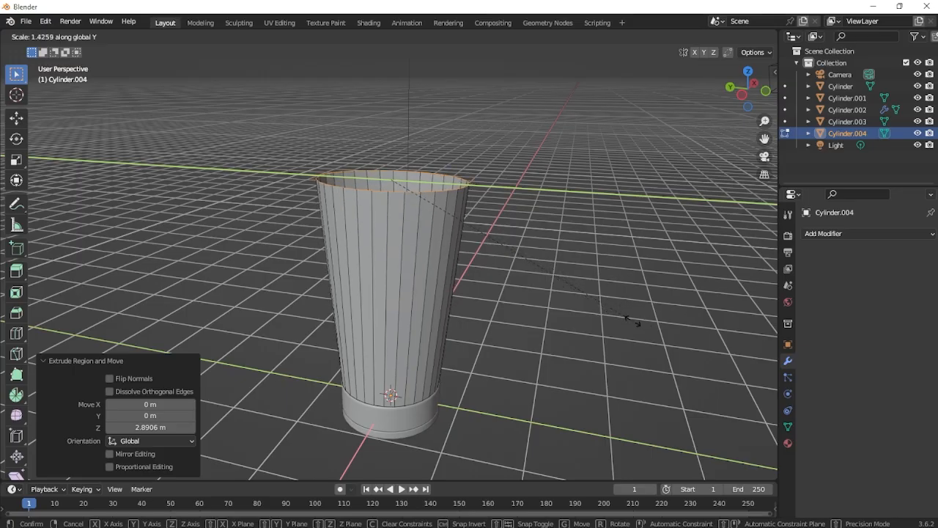
pyautogui.click(629, 320)
pyautogui.moveTo(628, 320); pyautogui.dragTo(450, 274, button='middle')
# Add one loop cut around the tube and slide it toward the upper end with a factor of about -0.567.
pyautogui.scroll(4, 425, 249)
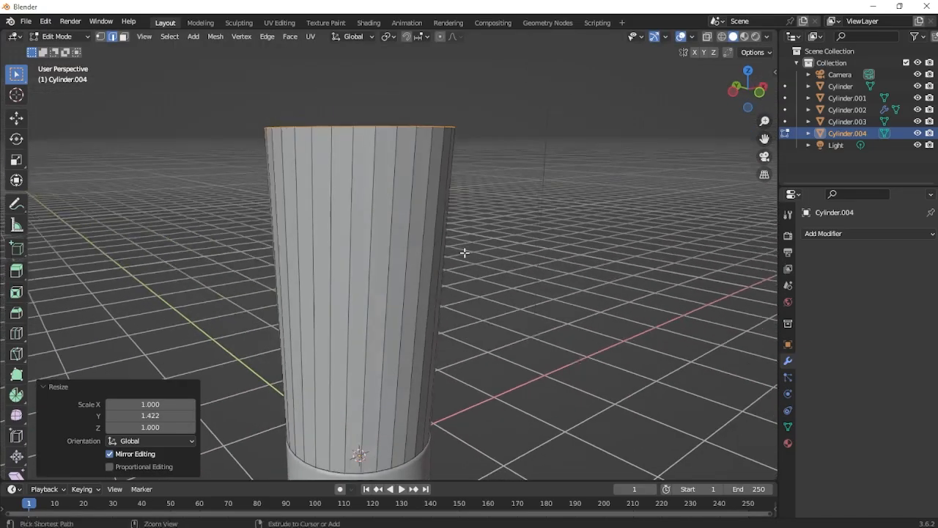
pyautogui.hotkey('ctrl', 'r')
pyautogui.click(454, 214)
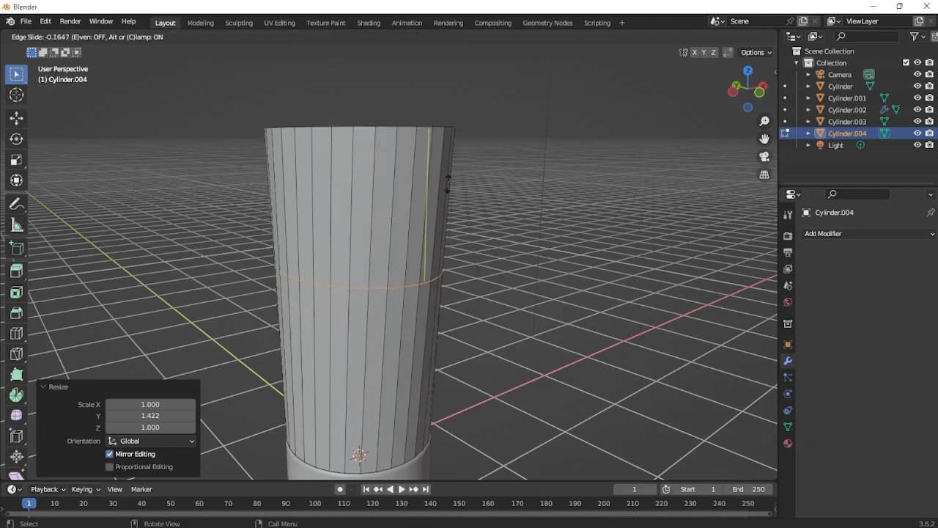
pyautogui.click(448, 132)
pyautogui.moveTo(420, 173); pyautogui.dragTo(366, 173, button='middle')
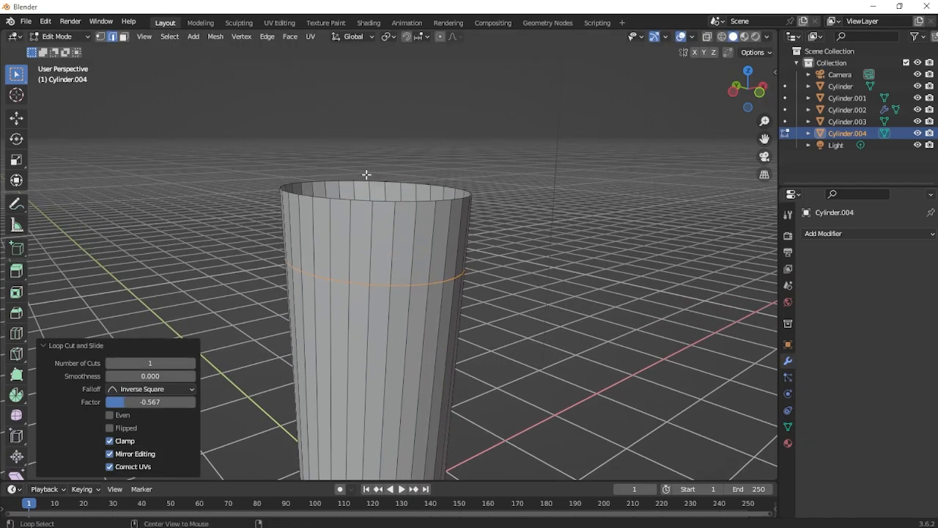
# Move the tube's upper edge loop straight up along Z by about 0.827 m.
pyautogui.keyDown('alt'); pyautogui.click(359, 179); pyautogui.keyUp('alt')
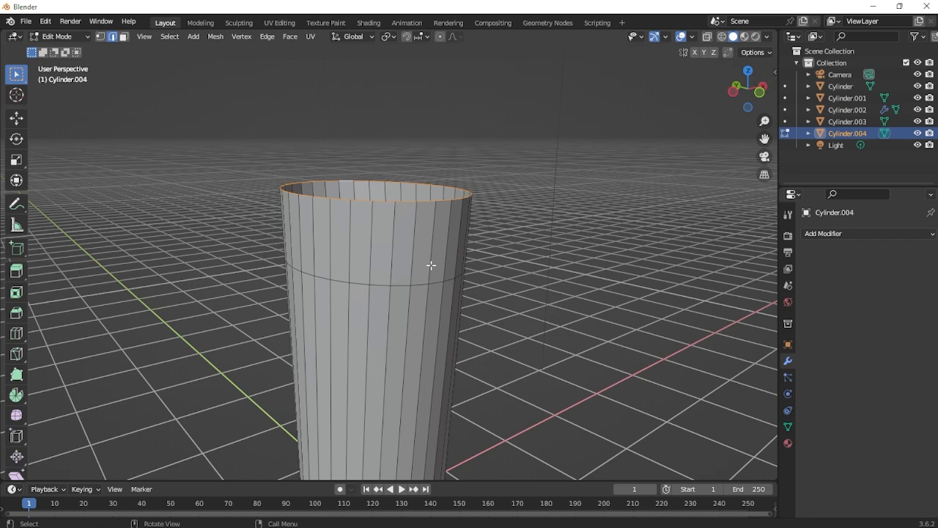
pyautogui.scroll(-5, 431, 265)
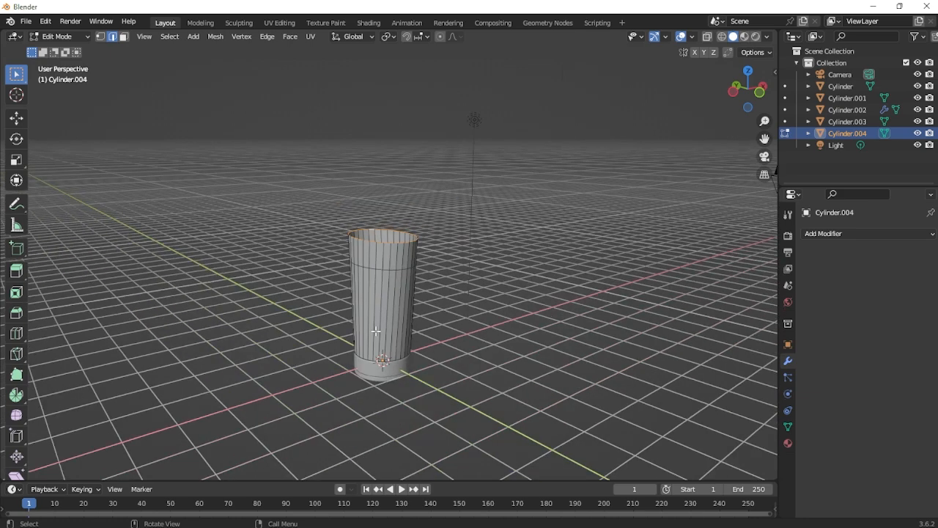
pyautogui.scroll(3, 375, 331)
pyautogui.moveTo(373, 329); pyautogui.dragTo(349, 325, button='middle')
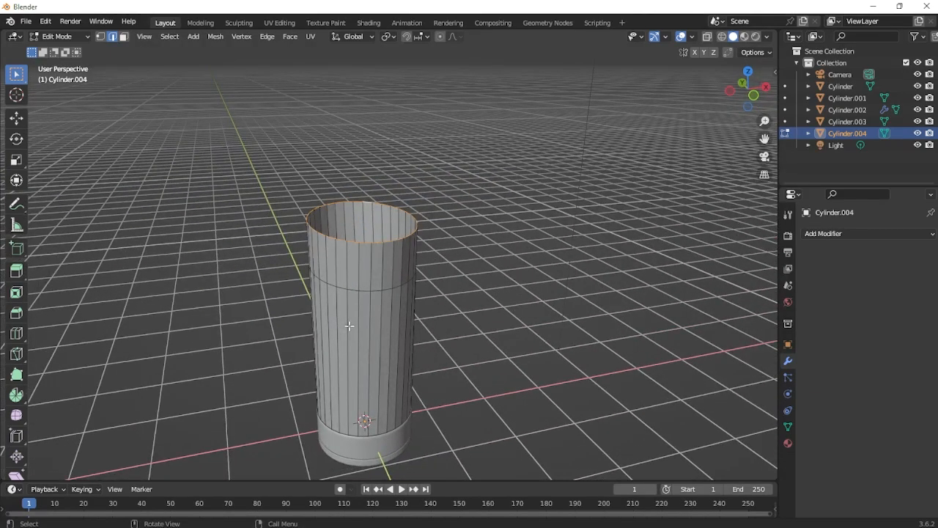
pyautogui.press('g')
pyautogui.press('z')
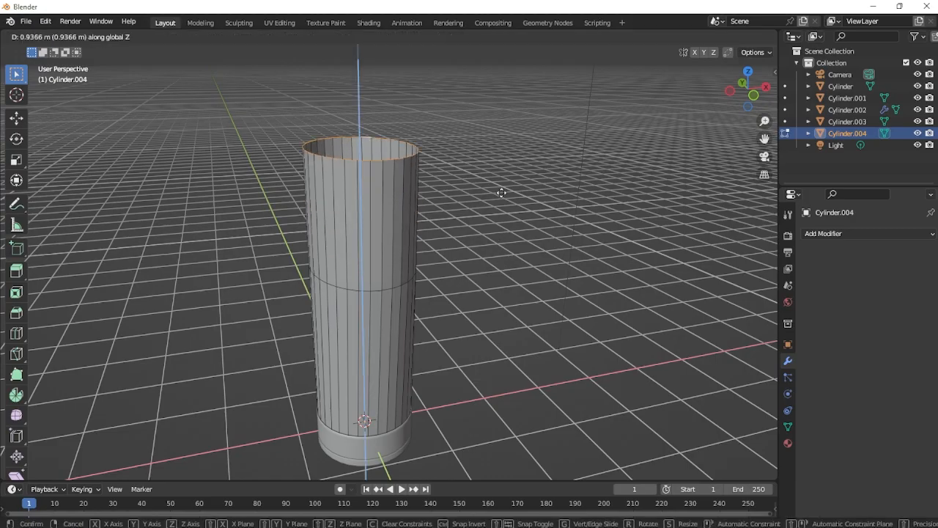
pyautogui.click(500, 204)
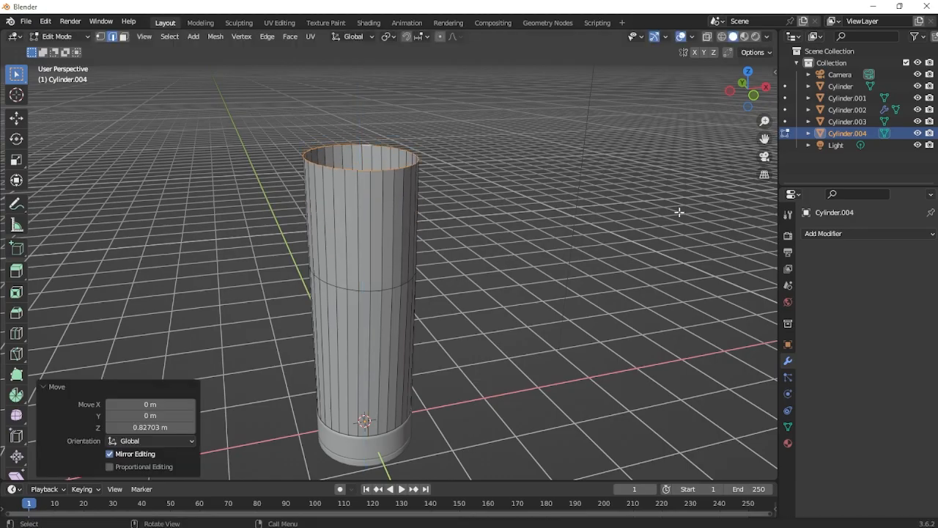
# Flatten the tube's upper edge loop by scaling it along X to about 0.165 and once more to about 0.166.
pyautogui.press('s')
pyautogui.press('x')
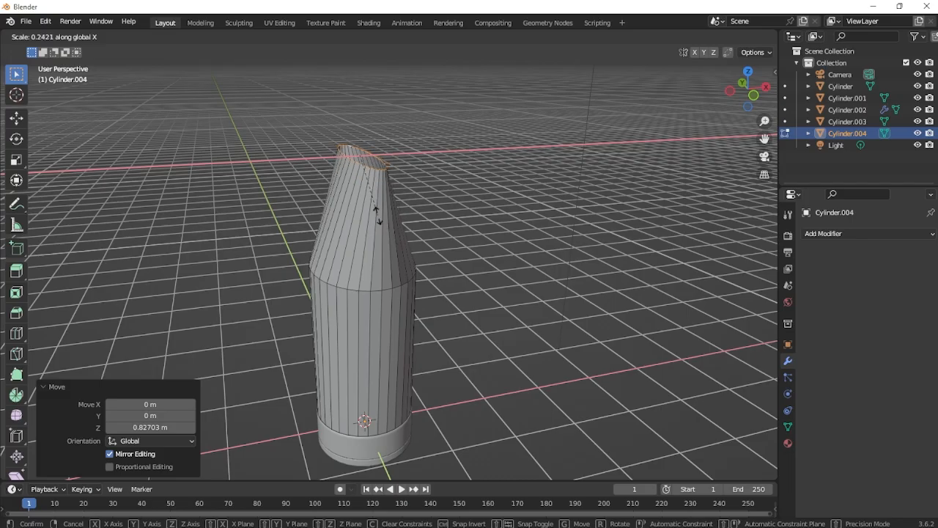
pyautogui.click(365, 197)
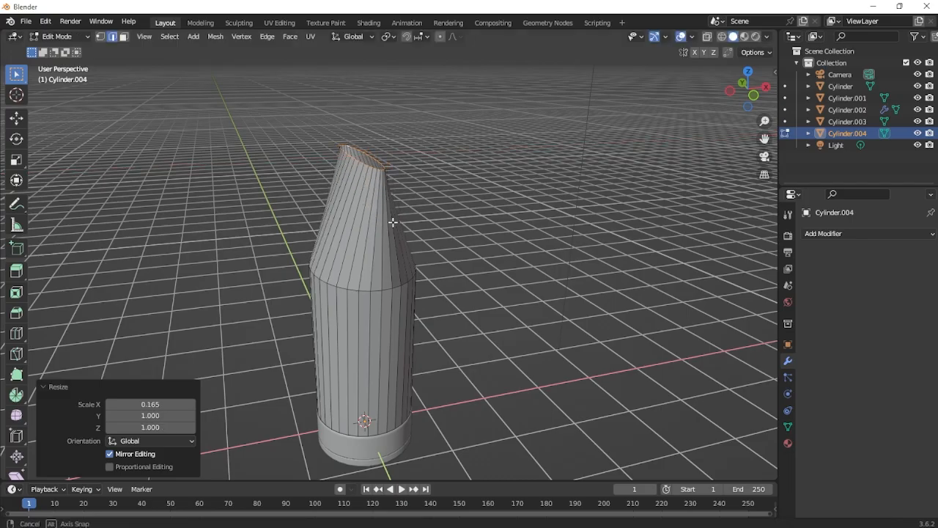
pyautogui.moveTo(392, 222); pyautogui.dragTo(465, 266, button='middle')
pyautogui.moveTo(520, 271); pyautogui.dragTo(494, 280, button='middle')
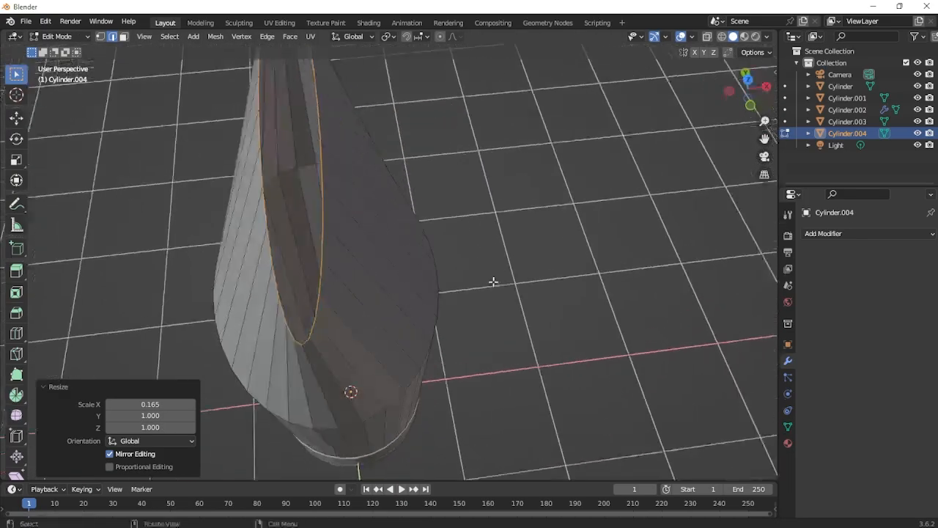
pyautogui.press('s')
pyautogui.press('x')
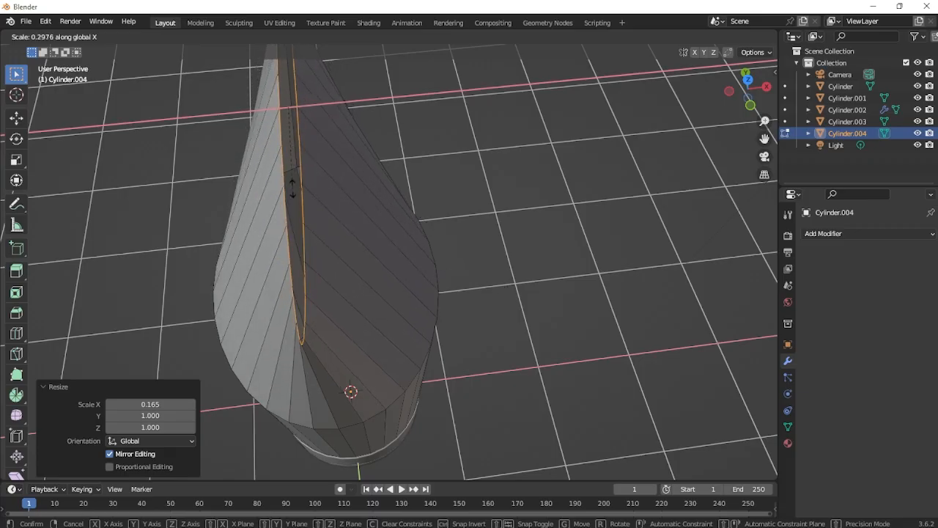
pyautogui.click(292, 153)
# Bevel the edge loop around the tube's middle with 5 segments and a width of about 1.03 m.
pyautogui.moveTo(348, 297); pyautogui.dragTo(527, 308, button='middle')
pyautogui.moveTo(628, 176); pyautogui.dragTo(510, 311, button='middle')
pyautogui.scroll(2, 510, 312)
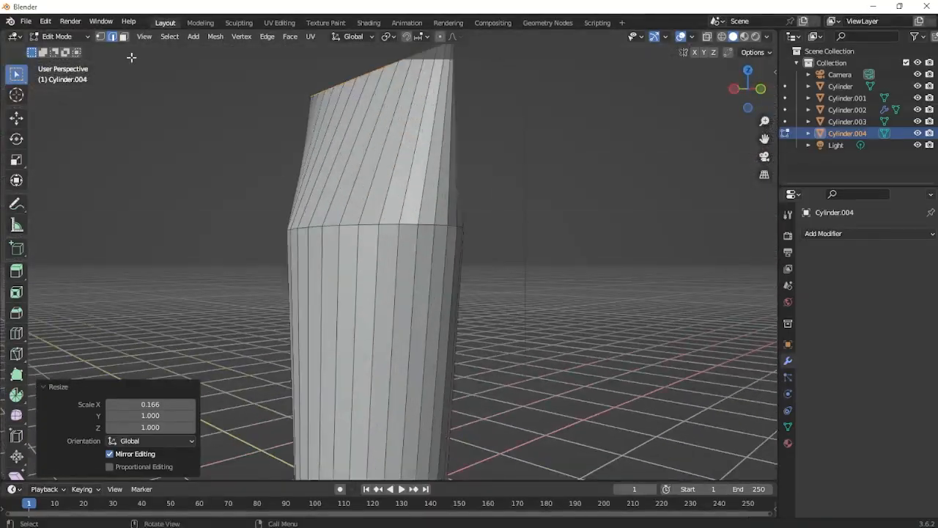
pyautogui.keyDown('alt'); pyautogui.click(367, 224); pyautogui.keyUp('alt')
pyautogui.moveTo(447, 242); pyautogui.dragTo(548, 233, button='middle')
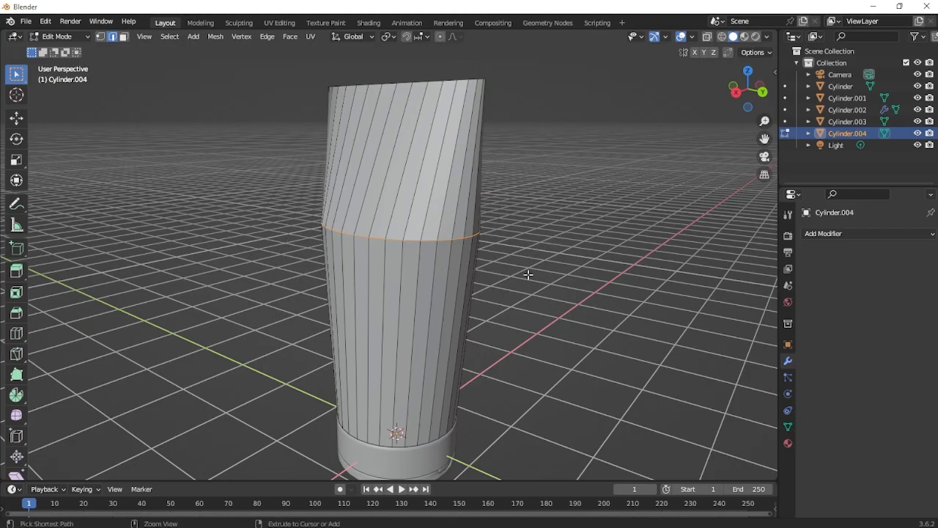
pyautogui.hotkey('ctrl', 'b')
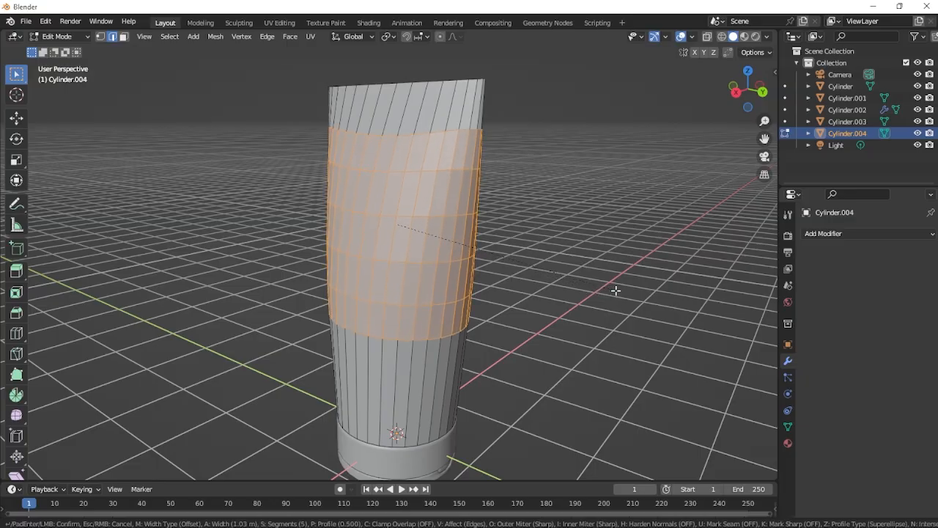
pyautogui.click(618, 290)
# Return to Object Mode and apply Shade Smooth to the tube body.
pyautogui.moveTo(517, 274); pyautogui.dragTo(343, 301, button='middle')
pyautogui.scroll(3, 623, 281)
pyautogui.press('Tab')
pyautogui.scroll(-3, 553, 280)
pyautogui.scroll(4, 523, 276)
pyautogui.rightClick(502, 215)
pyautogui.click(503, 215)
# Fill the open corner at one end of the tube's flattened rim with a triangular face in Edit Mode.
pyautogui.scroll(-3, 412, 318)
pyautogui.moveTo(386, 236); pyautogui.dragTo(463, 318, button='middle')
pyautogui.scroll(-3, 444, 321)
pyautogui.scroll(2, 463, 319)
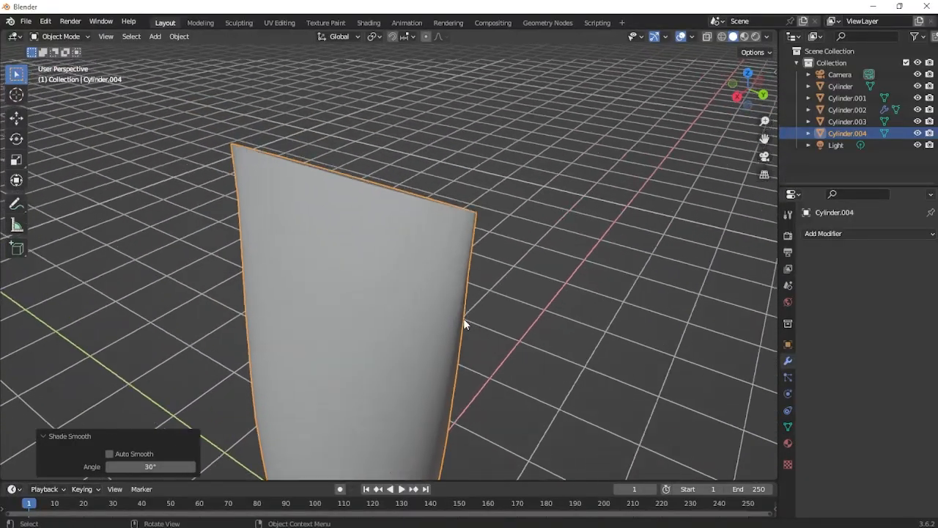
pyautogui.scroll(2, 473, 296)
pyautogui.moveTo(484, 274); pyautogui.dragTo(439, 380, button='middle')
pyautogui.press('Tab')
pyautogui.scroll(2, 460, 413)
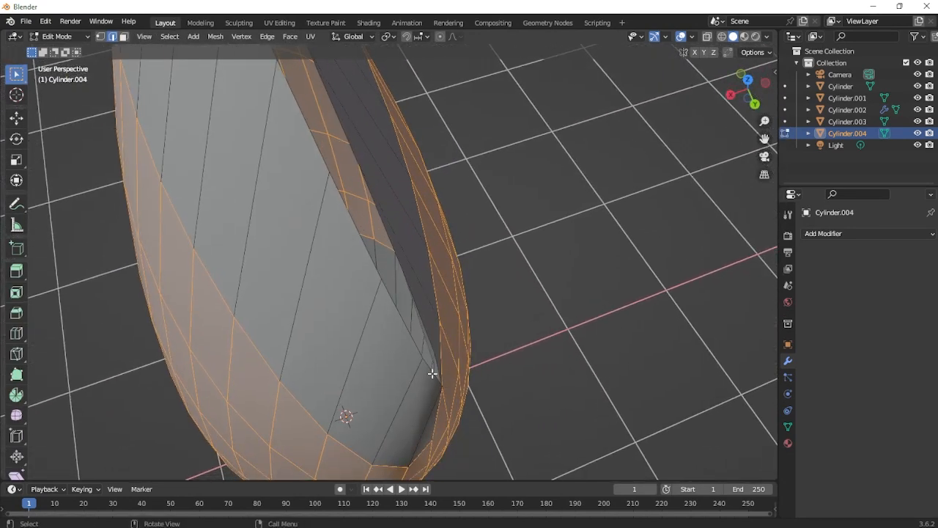
pyautogui.click(433, 370)
pyautogui.click(437, 364)
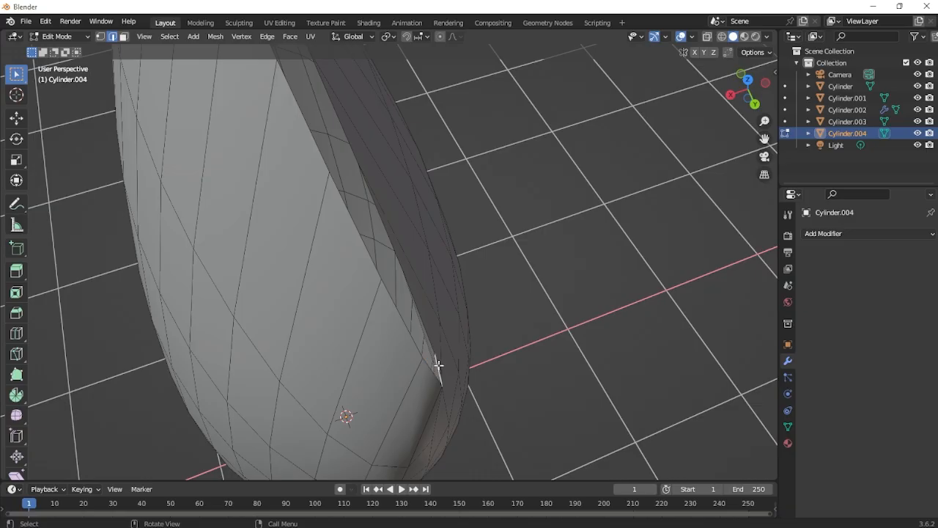
pyautogui.press('`')
pyautogui.click(522, 425)
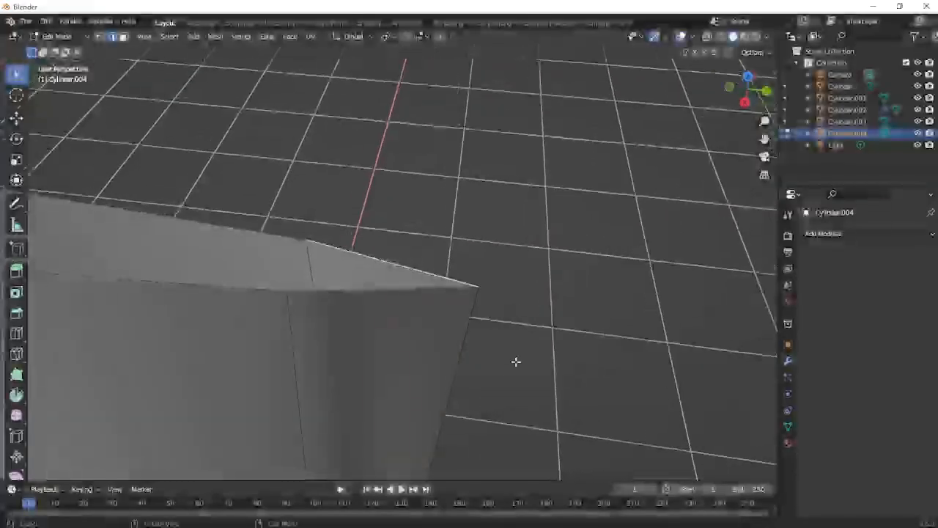
pyautogui.click(389, 304)
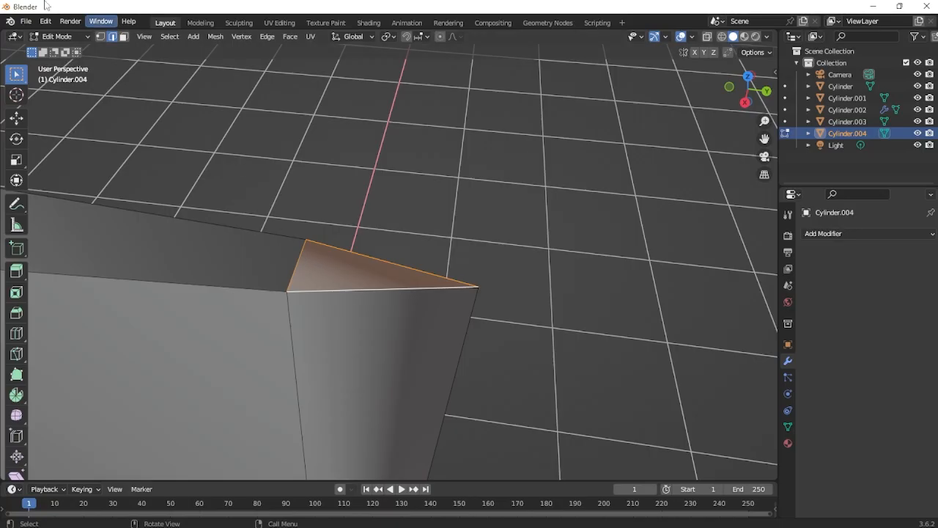
# Subdivide the inner edge of the triangular corner face with one cut and switch to vertex selection.
pyautogui.click(316, 269)
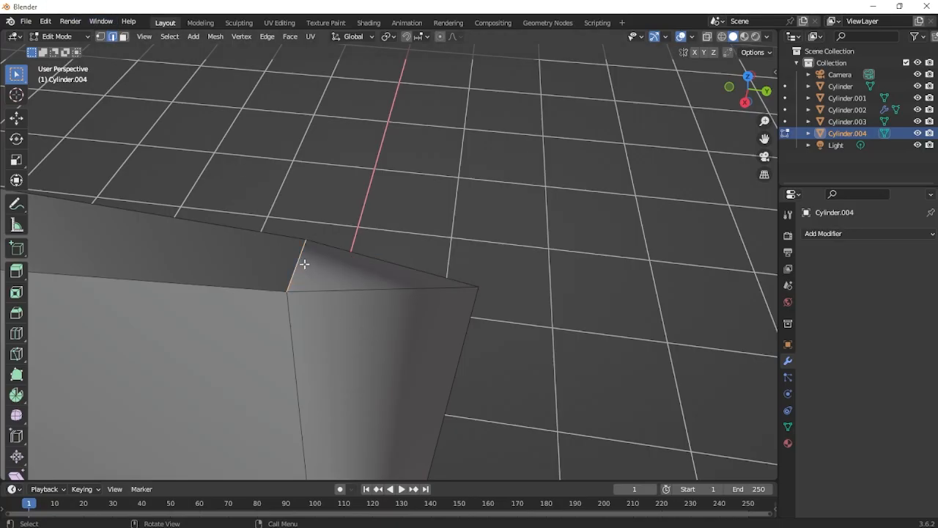
pyautogui.rightClick(306, 266)
pyautogui.click(277, 196)
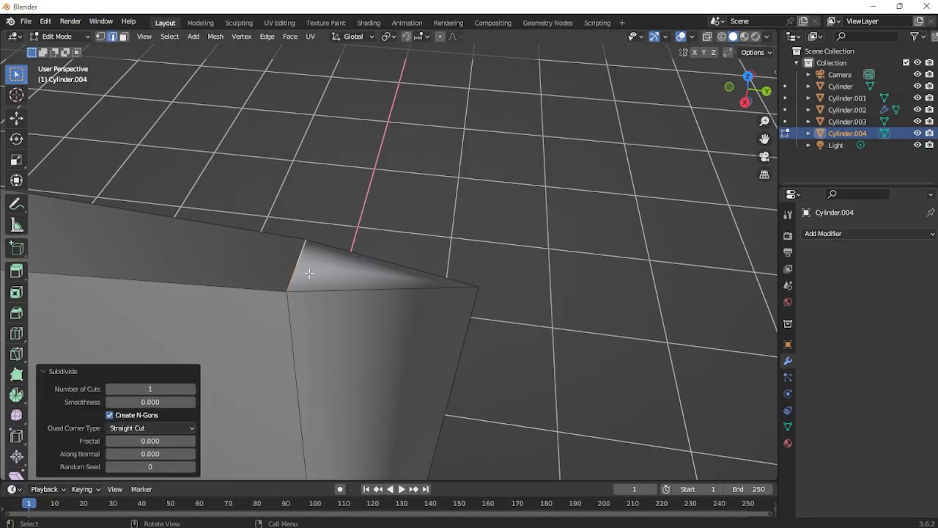
pyautogui.click(269, 157)
pyautogui.click(101, 37)
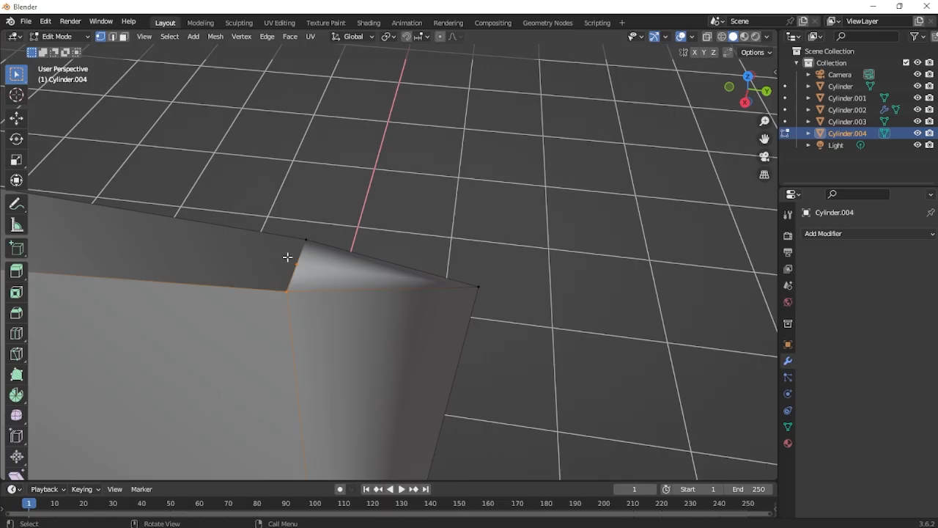
# Fill the open corner at the opposite end of the flattened rim with a triangular face.
pyautogui.moveTo(288, 257); pyautogui.dragTo(330, 298, button='middle')
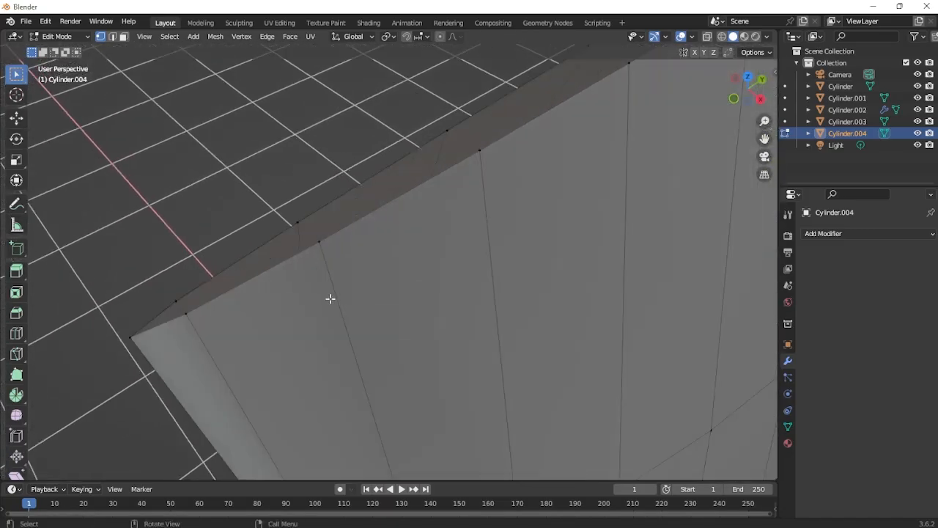
pyautogui.click(112, 37)
pyautogui.keyDown('shift'); pyautogui.click(166, 310); pyautogui.keyUp('shift')
pyautogui.keyDown('shift'); pyautogui.click(260, 299); pyautogui.keyUp('shift')
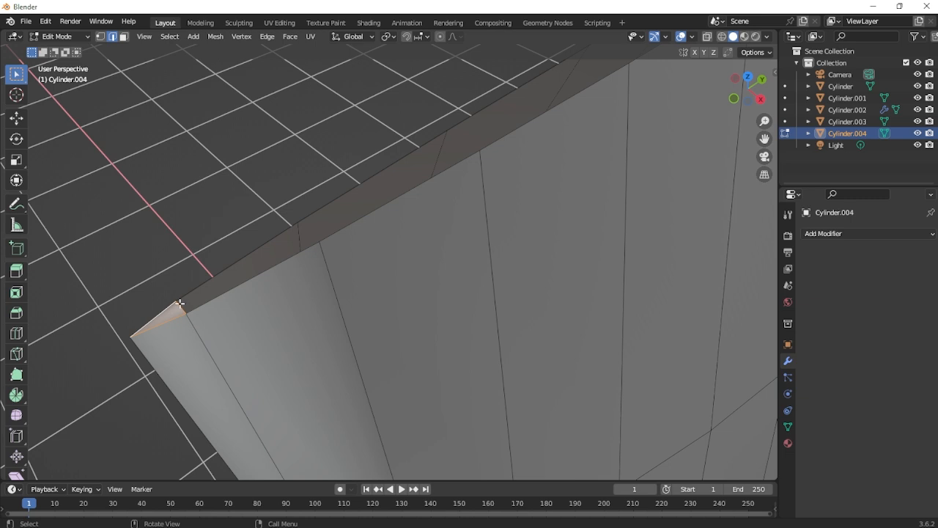
# Subdivide the inner edge of the opposite corner's triangular face with one cut.
pyautogui.click(180, 304)
pyautogui.press('`')
pyautogui.click(291, 369)
pyautogui.rightClick(383, 316)
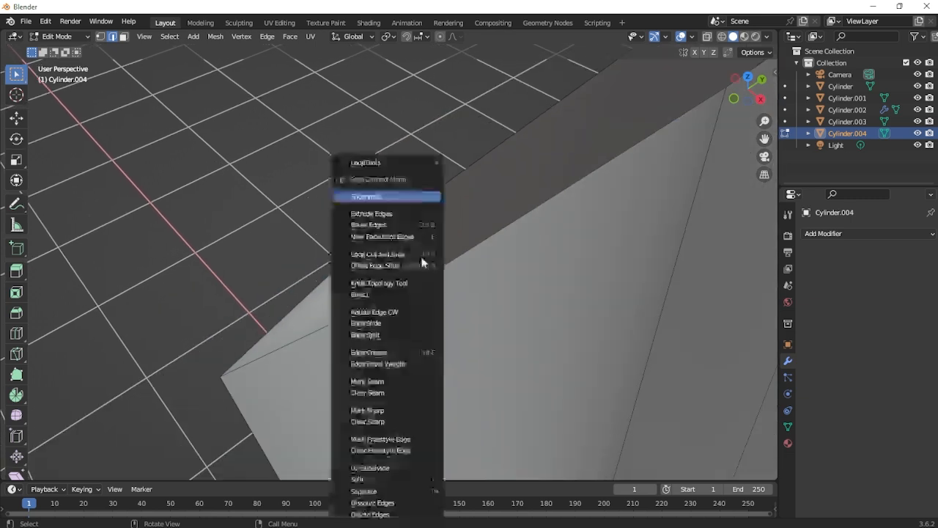
pyautogui.click(396, 196)
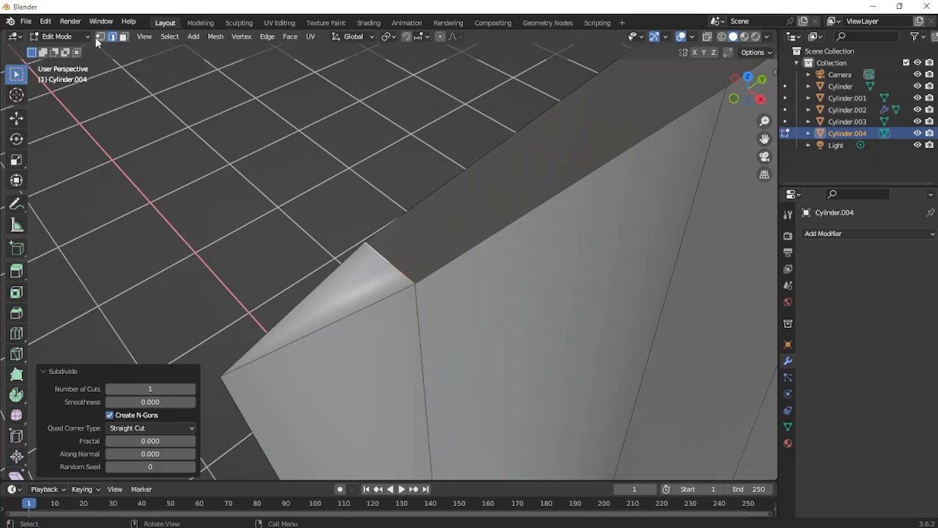
# Move the subdivided edge's midpoint vertex inward along Y by about 0.001 m.
pyautogui.click(101, 37)
pyautogui.click(392, 258)
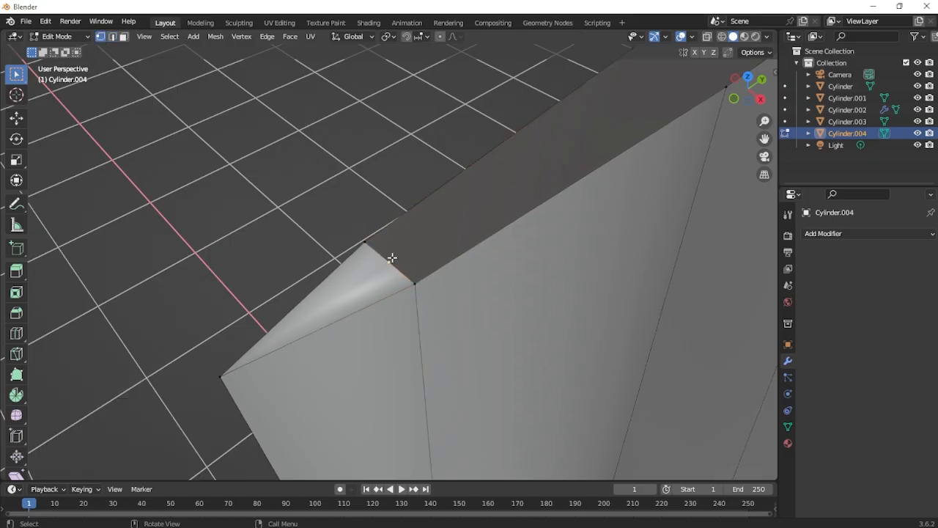
pyautogui.press('g')
pyautogui.press('y')
pyautogui.click(440, 263)
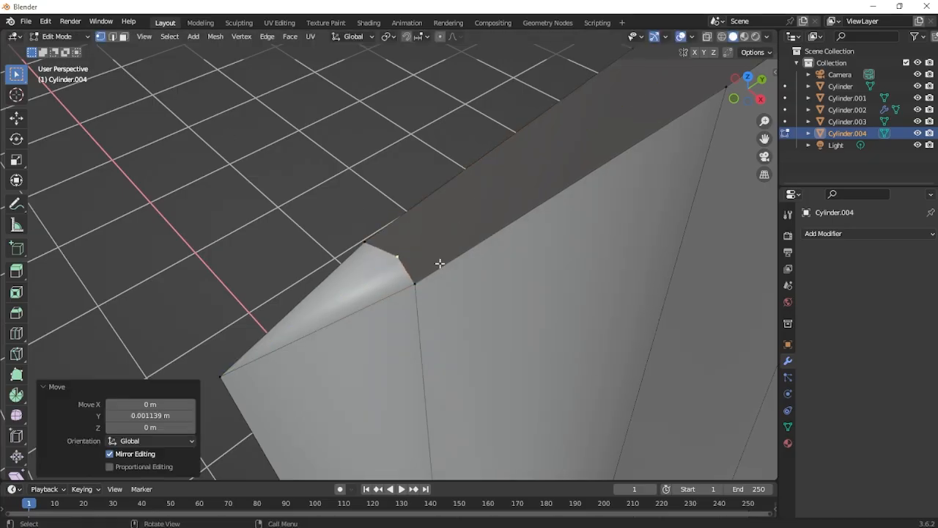
# Bridge a facing pair of rim edges near the corner with a new face across the narrow opening.
pyautogui.scroll(-3, 425, 271)
pyautogui.moveTo(442, 261); pyautogui.dragTo(460, 333, button='middle')
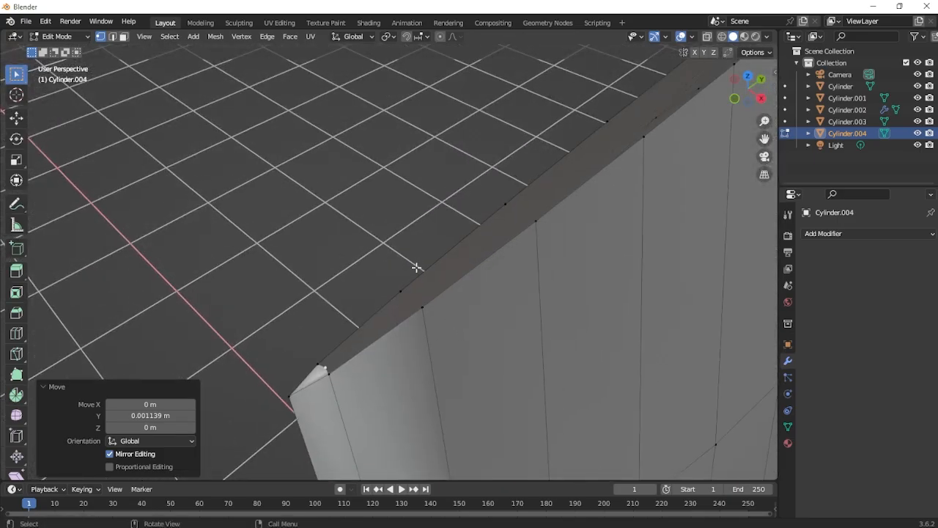
pyautogui.click(113, 37)
pyautogui.click(471, 279)
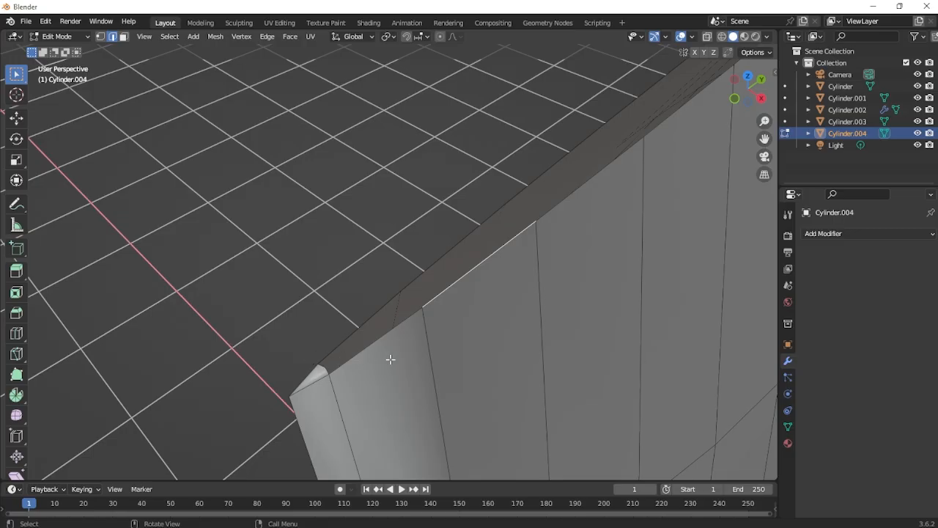
pyautogui.keyDown('shift'); pyautogui.click(419, 274); pyautogui.keyUp('shift')
pyautogui.click(456, 270)
pyautogui.click(506, 224)
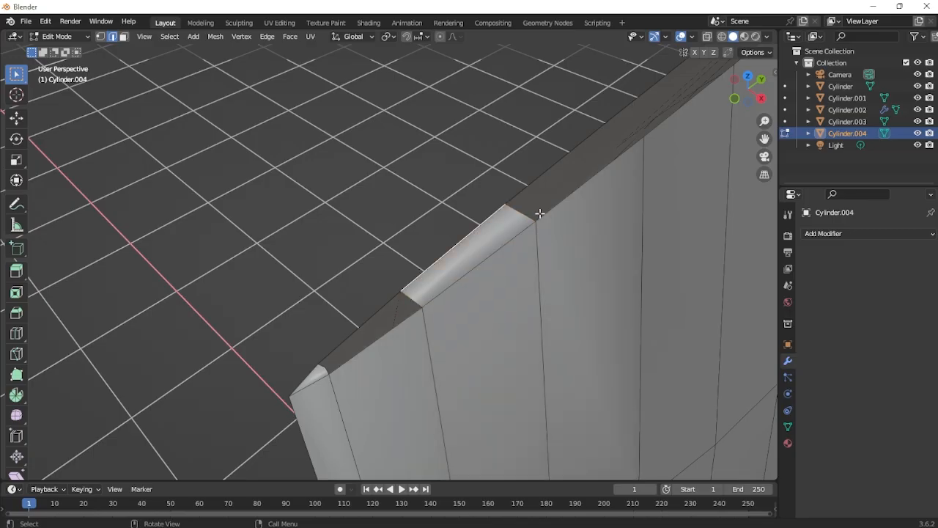
# Fill successive faces along the rim's narrow opening toward the far corner, continuing from the first bridging face.
pyautogui.moveTo(540, 214); pyautogui.dragTo(323, 319, button='middle')
pyautogui.click(396, 315)
pyautogui.press('f')
pyautogui.press('f')
pyautogui.press('f')
pyautogui.scroll(-3, 428, 316)
pyautogui.keyDown('shift'); pyautogui.moveTo(513, 323); pyautogui.dragTo(796, 329, button='middle'); pyautogui.keyUp('shift')
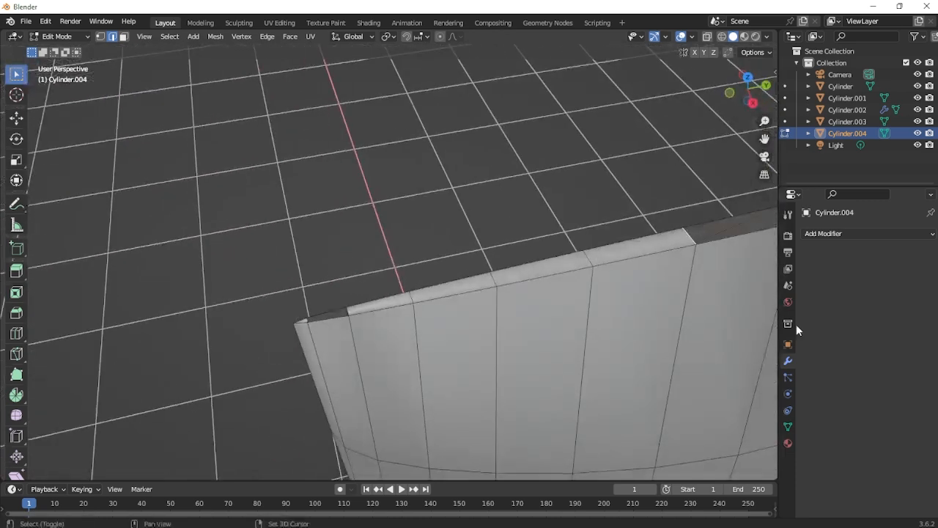
pyautogui.moveTo(436, 330); pyautogui.dragTo(312, 316, button='middle')
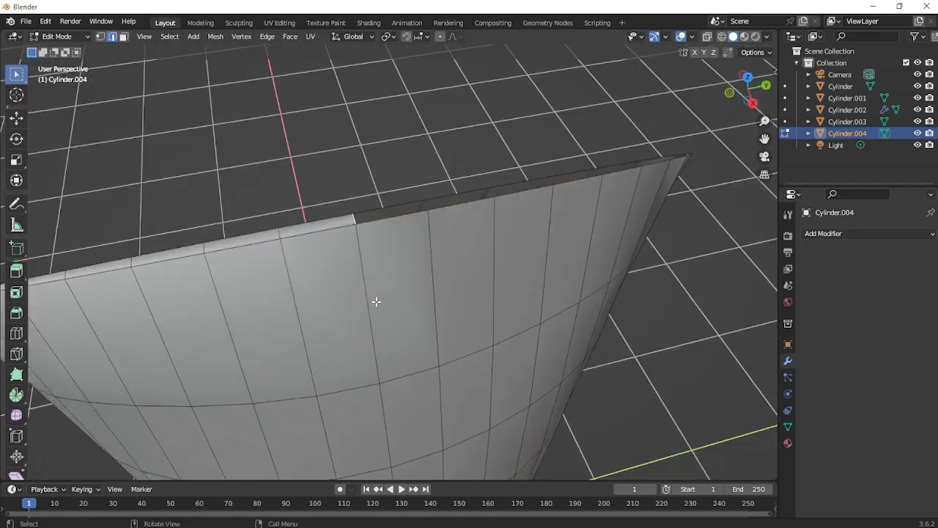
pyautogui.press('f')
pyautogui.press('f')
pyautogui.press('f')
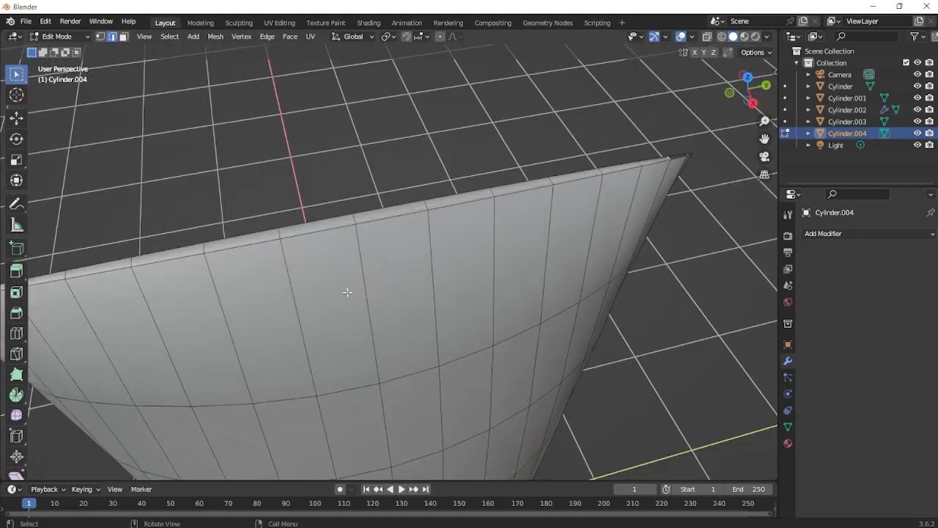
# Try to add a centred loop cut lengthwise along the strip of faces closing the upper rim.
pyautogui.moveTo(347, 292); pyautogui.dragTo(371, 294, button='middle')
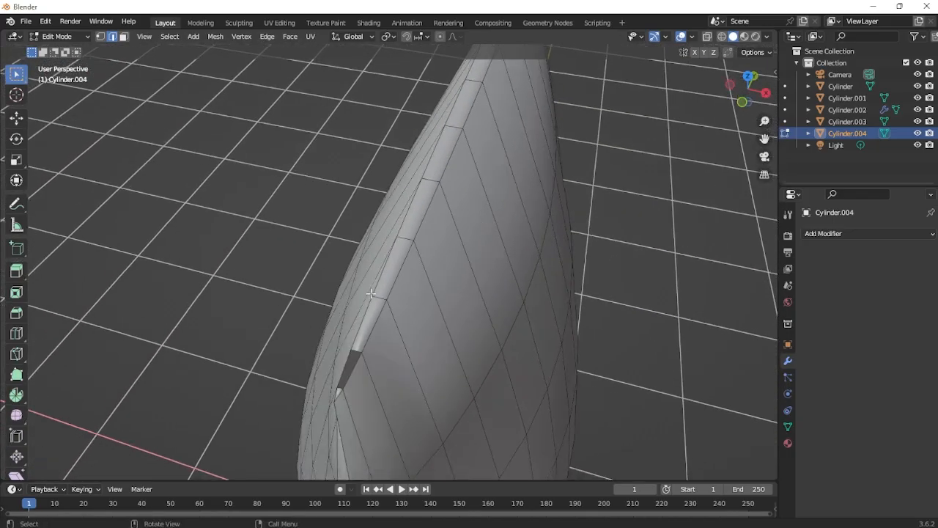
pyautogui.press('ctrl')
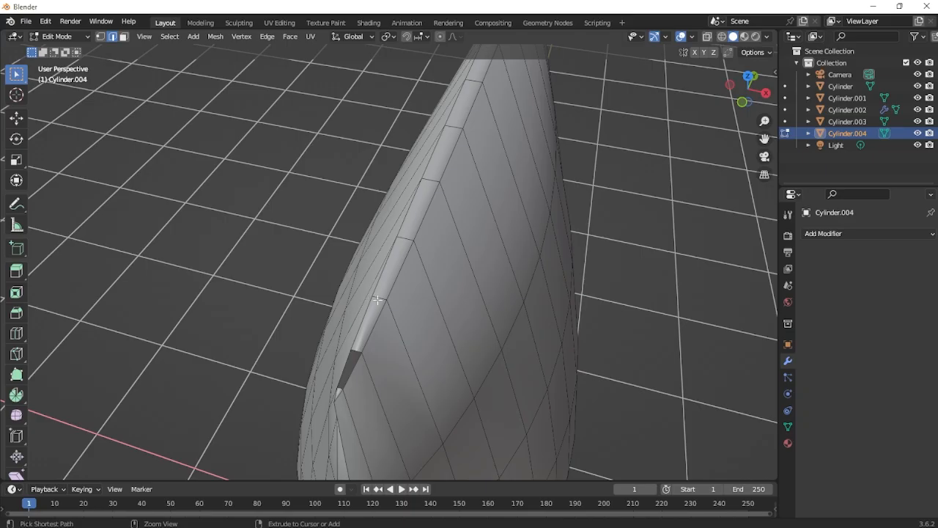
pyautogui.hotkey('ctrl', 'r')
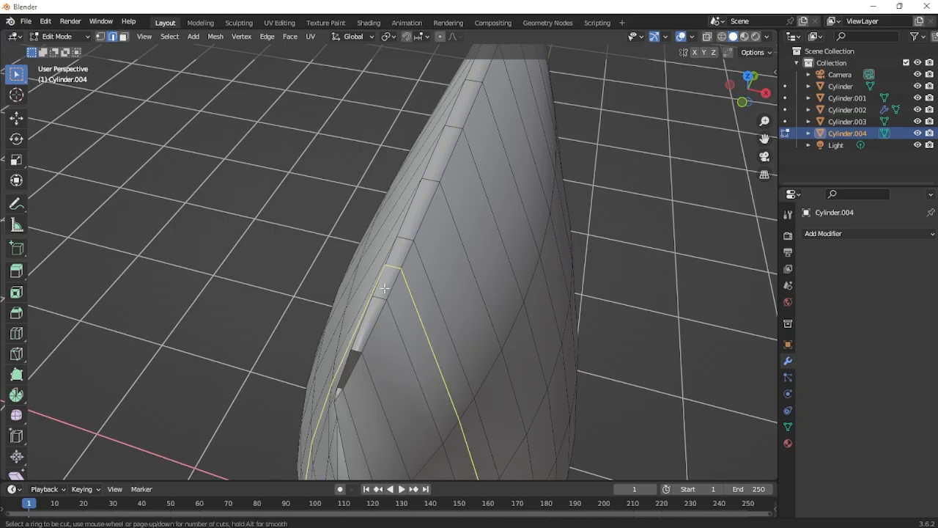
pyautogui.click(376, 298)
pyautogui.rightClick(336, 383)
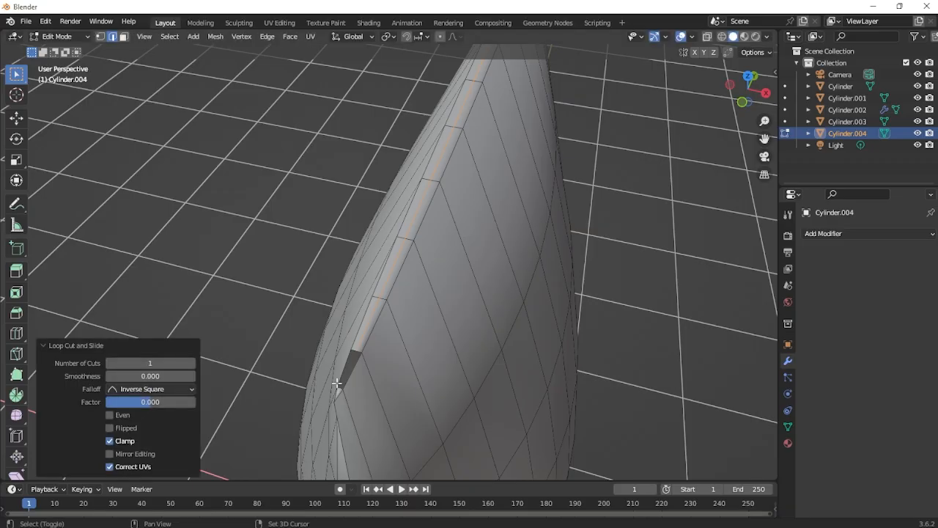
# Fill the remaining gap near the corner of the upper rim with a face.
pyautogui.keyDown('shift'); pyautogui.moveTo(336, 383); pyautogui.dragTo(384, 357, button='middle'); pyautogui.keyUp('shift')
pyautogui.click(399, 364)
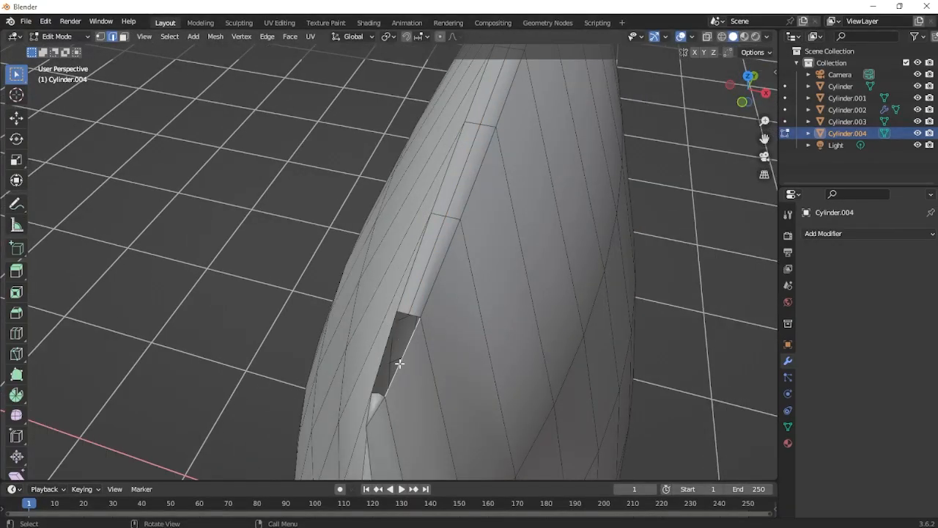
pyautogui.press('f')
# Examine the closed upper rim and the body from several sides for remaining gaps.
pyautogui.moveTo(611, 299); pyautogui.dragTo(462, 294, button='middle')
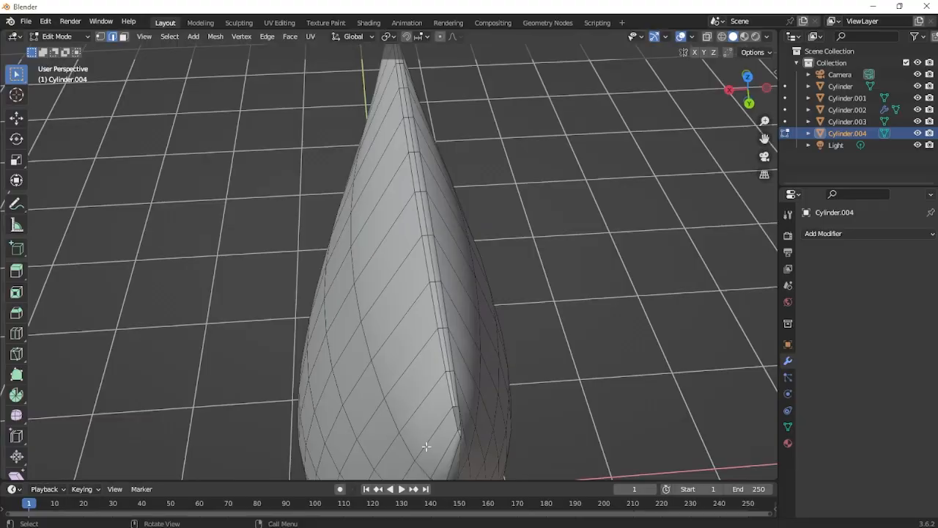
pyautogui.scroll(5, 425, 376)
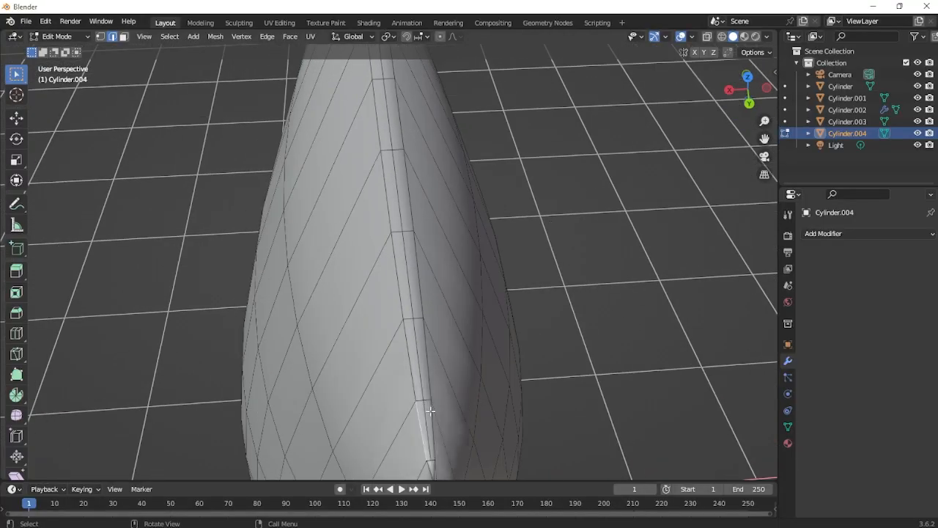
pyautogui.moveTo(432, 407); pyautogui.dragTo(513, 341, button='middle')
pyautogui.scroll(-3, 479, 353)
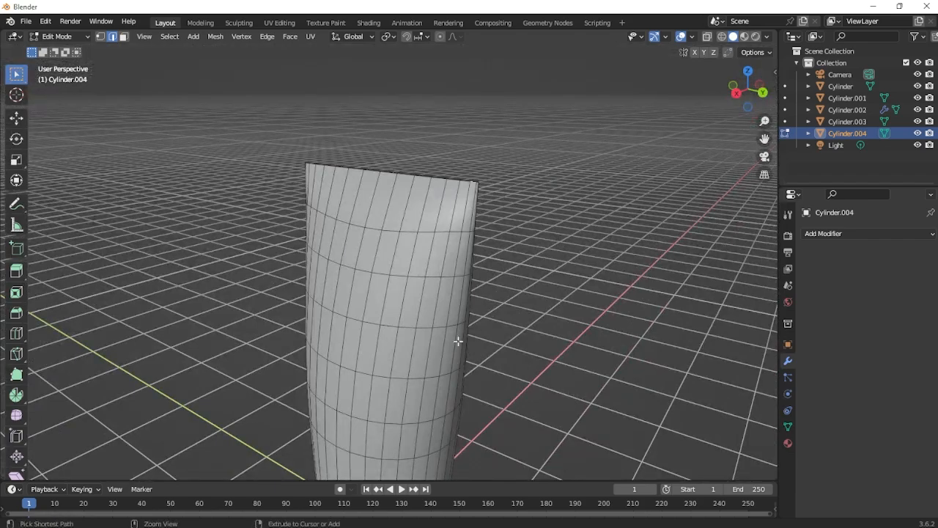
pyautogui.scroll(-1, 463, 353)
pyautogui.scroll(1, 462, 353)
pyautogui.moveTo(466, 331); pyautogui.dragTo(562, 220, button='middle')
pyautogui.scroll(-3, 482, 293)
pyautogui.scroll(3, 473, 249)
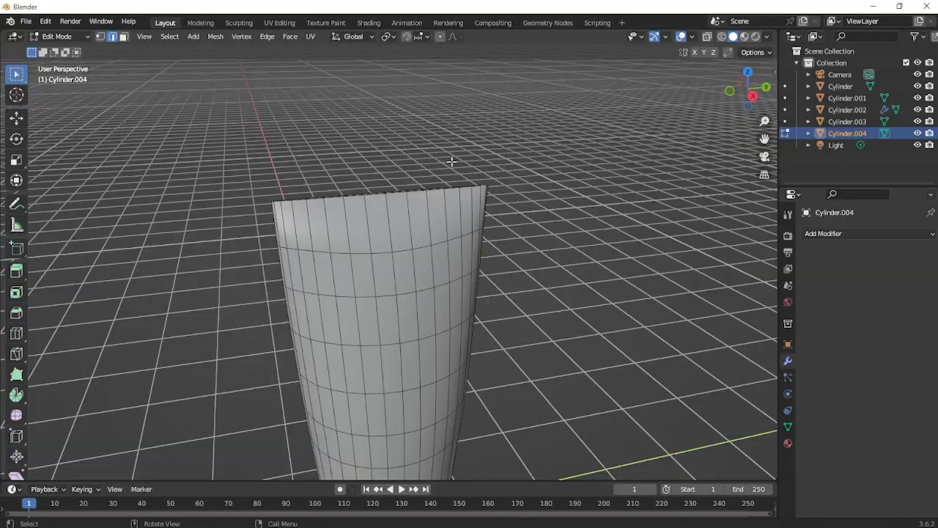
pyautogui.moveTo(451, 161); pyautogui.dragTo(315, 217, button='middle')
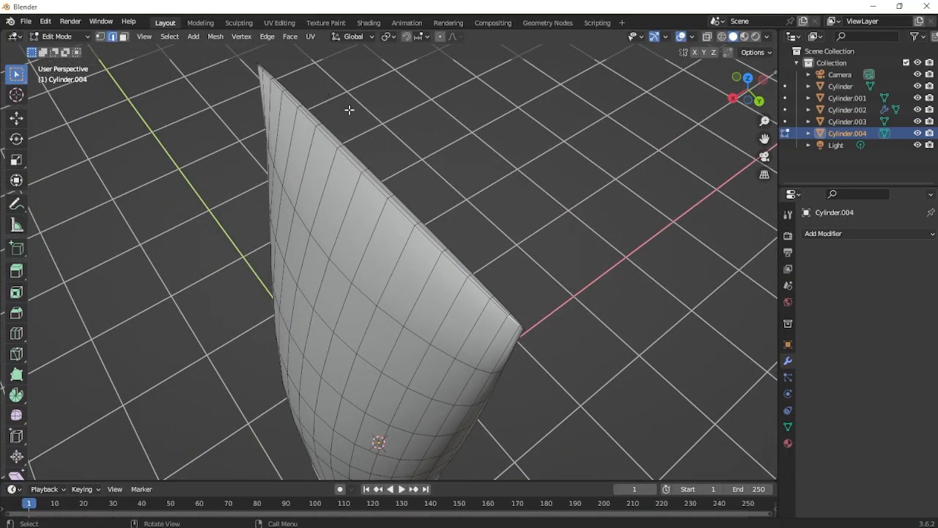
pyautogui.moveTo(477, 255); pyautogui.dragTo(520, 189, button='middle')
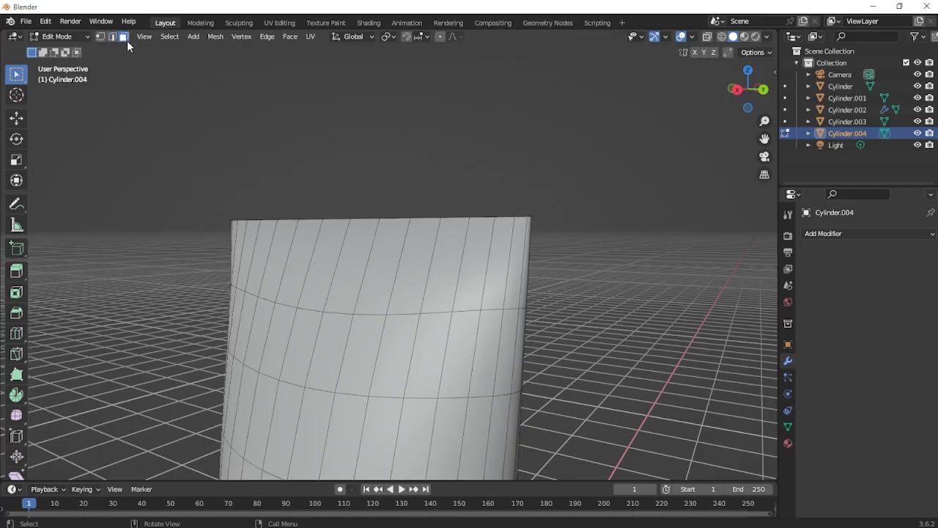
# Box-select all faces of the narrow strip closing the tube's upper end with X-ray display on, and restore solid display.
pyautogui.moveTo(447, 178); pyautogui.dragTo(453, 217, button='middle')
pyautogui.click(707, 36)
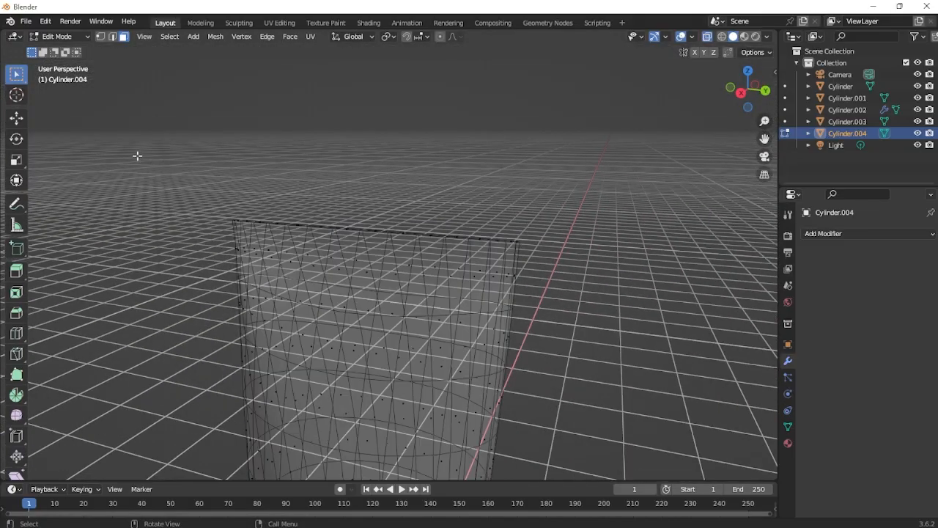
pyautogui.moveTo(138, 154); pyautogui.dragTo(607, 250)
pyautogui.moveTo(643, 254); pyautogui.dragTo(191, 263, button='middle')
pyautogui.moveTo(157, 189); pyautogui.dragTo(627, 233)
pyautogui.moveTo(647, 239); pyautogui.dragTo(622, 95, button='middle')
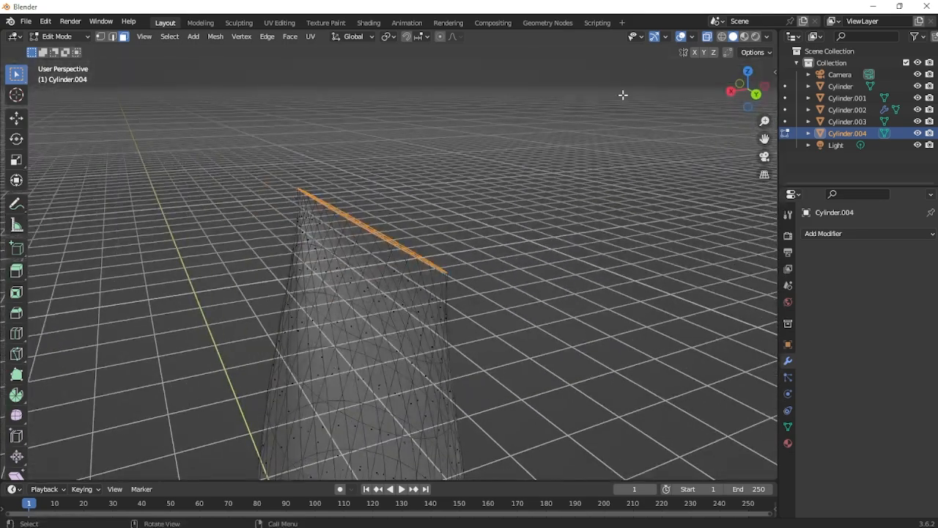
pyautogui.click(707, 38)
# Extrude the selected top strip upward by about 0.018 m and scale it along X to about 0.81.
pyautogui.scroll(2, 548, 249)
pyautogui.moveTo(547, 251); pyautogui.dragTo(517, 259, button='middle')
pyautogui.press('e')
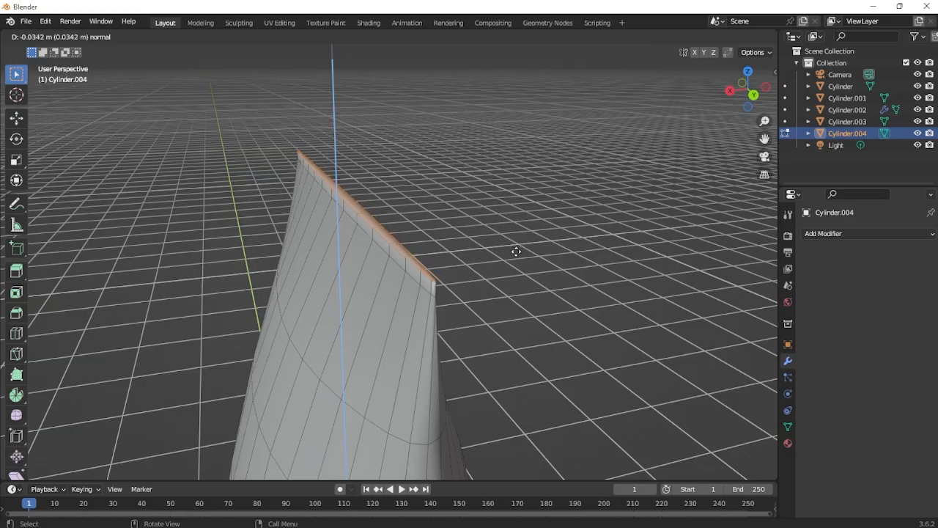
pyautogui.click(516, 255)
pyautogui.press('s')
pyautogui.press('x')
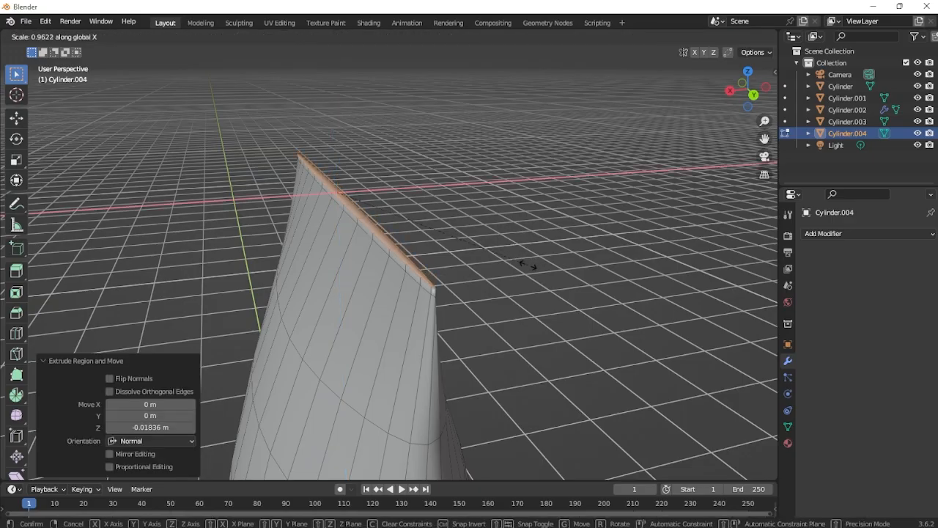
pyautogui.click(496, 258)
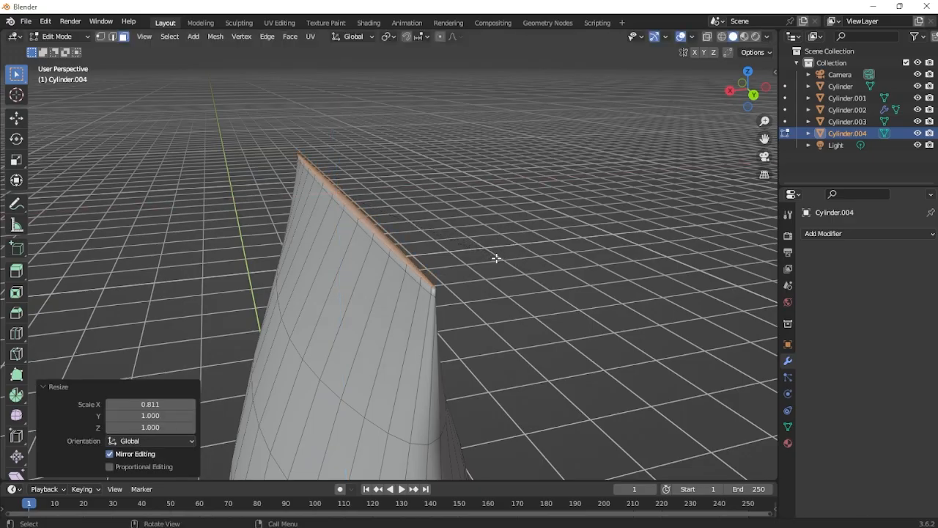
# Extrude the top strip upward by about 0.025 m and widen it along X by a factor of about 1.6.
pyautogui.press('e')
pyautogui.click(450, 244)
pyautogui.press('s')
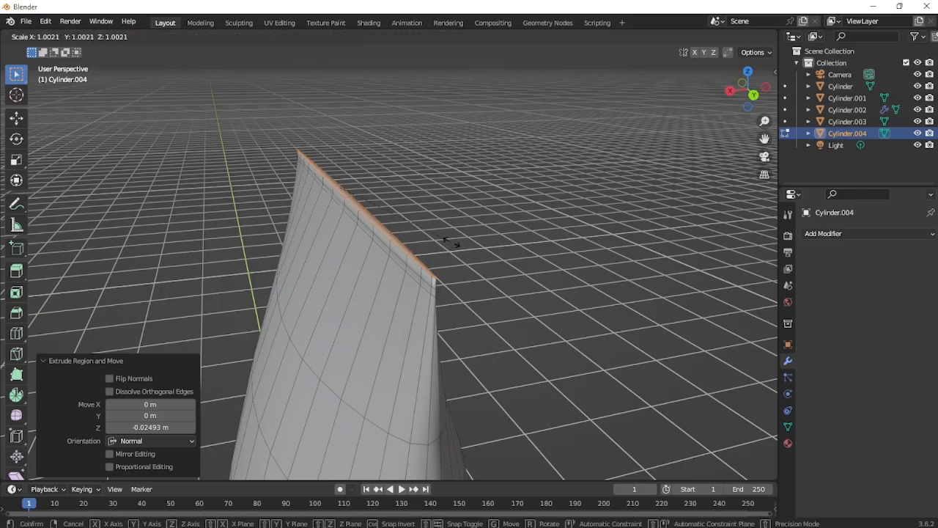
pyautogui.press('y')
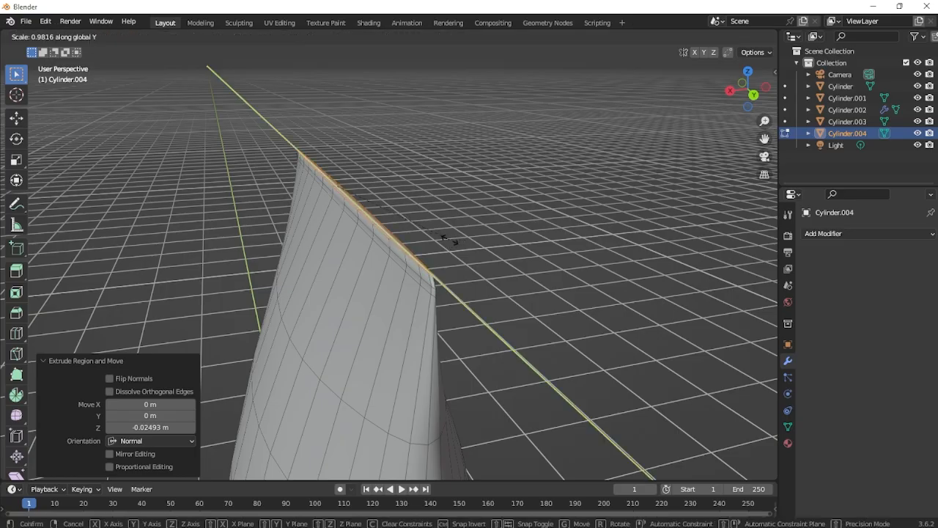
pyautogui.press('z')
pyautogui.press('x')
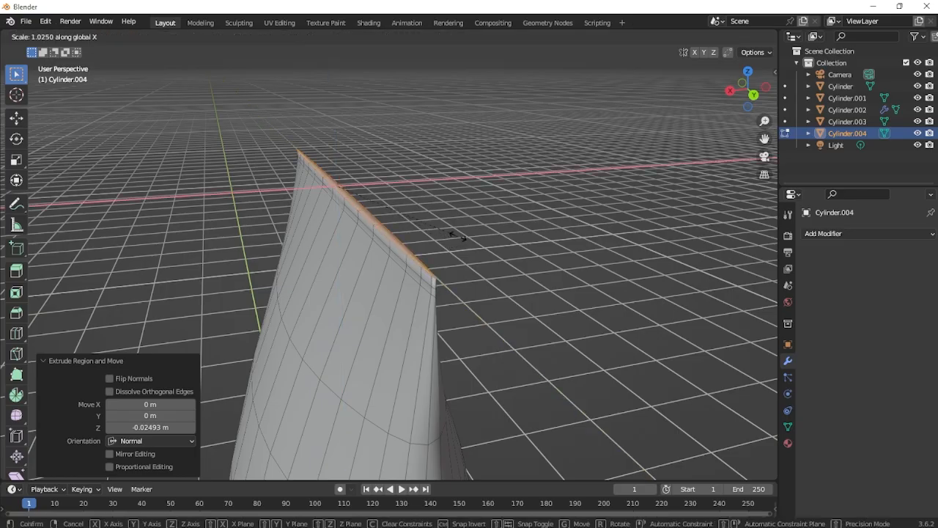
pyautogui.click(529, 229)
# Extrude the top strip upward once more to form the tube's flat crimped end, and check the shape in Object Mode.
pyautogui.press('e')
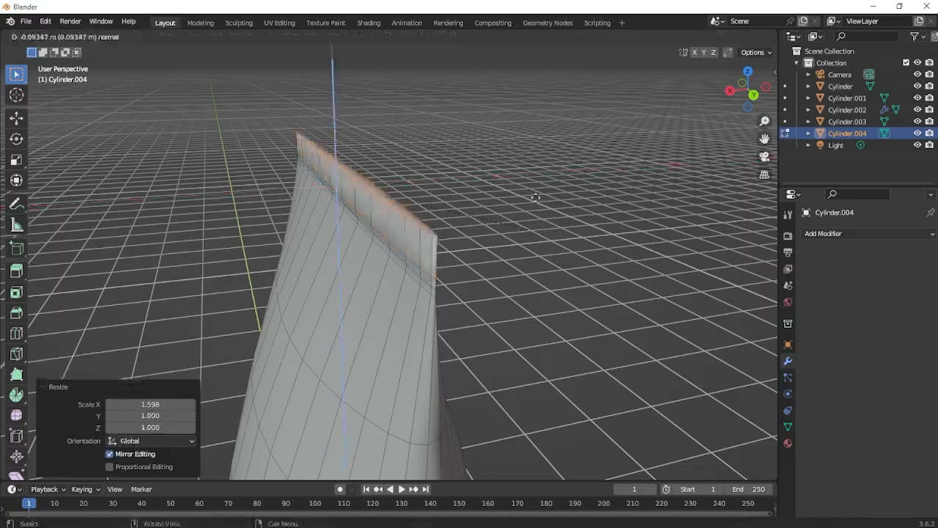
pyautogui.click(535, 188)
pyautogui.moveTo(463, 264); pyautogui.dragTo(423, 222, button='middle')
pyautogui.press('Tab')
pyautogui.scroll(-2, 472, 265)
pyautogui.scroll(4, 405, 281)
pyautogui.moveTo(424, 222); pyautogui.dragTo(414, 246, button='middle')
# Select the edge loop around the body's open lower rim in Edit Mode.
pyautogui.press('Tab')
pyautogui.moveTo(393, 308); pyautogui.dragTo(365, 242, button='middle')
pyautogui.scroll(2, 365, 221)
pyautogui.click(111, 35)
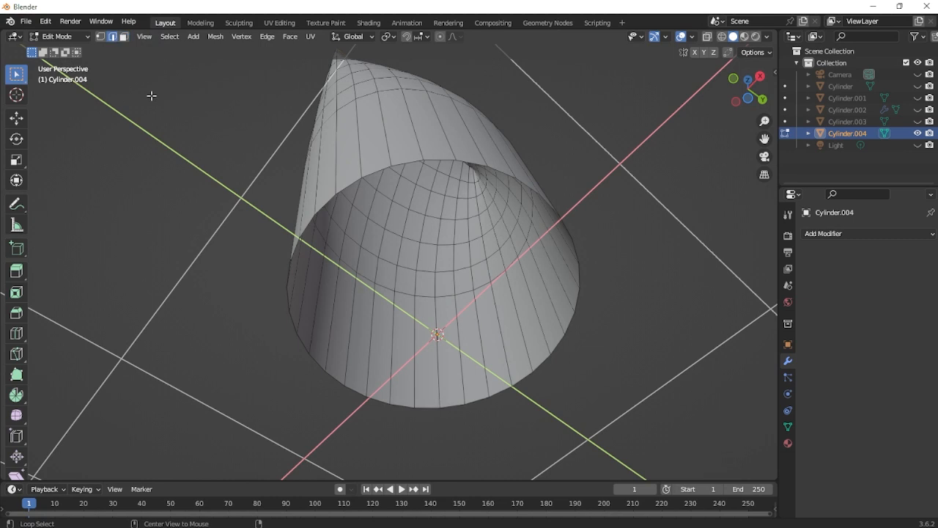
pyautogui.keyDown('alt'); pyautogui.click(380, 161); pyautogui.keyUp('alt')
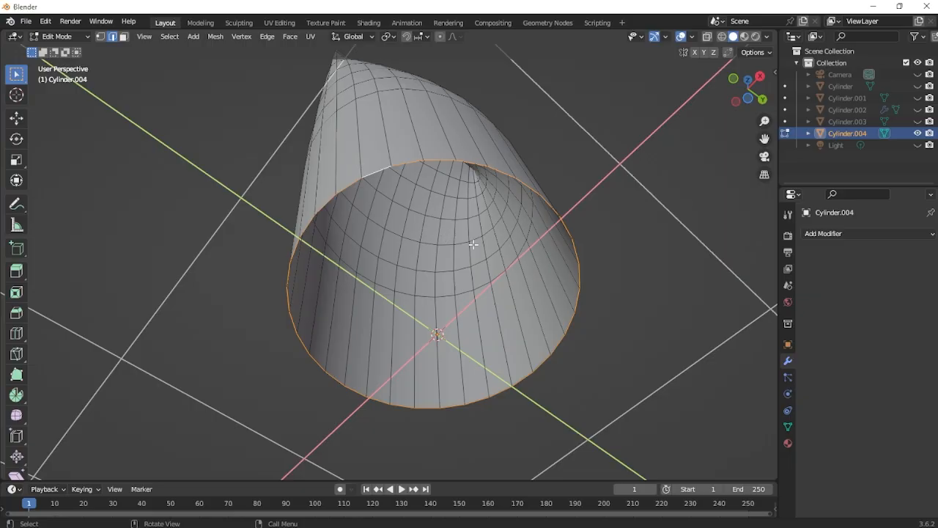
# Try to close the lower rim with a single face.
pyautogui.press('f')
pyautogui.moveTo(467, 231); pyautogui.dragTo(364, 191, button='middle')
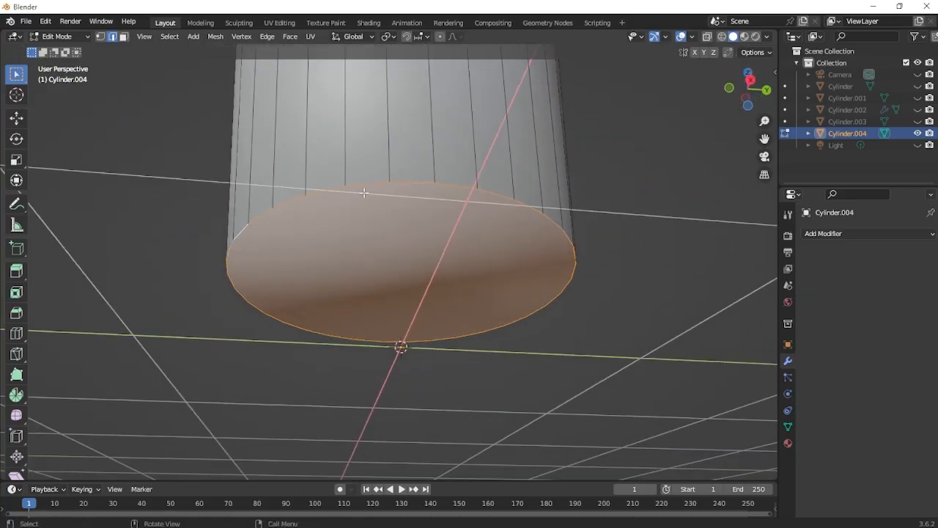
pyautogui.hotkey('ctrl', 'z')
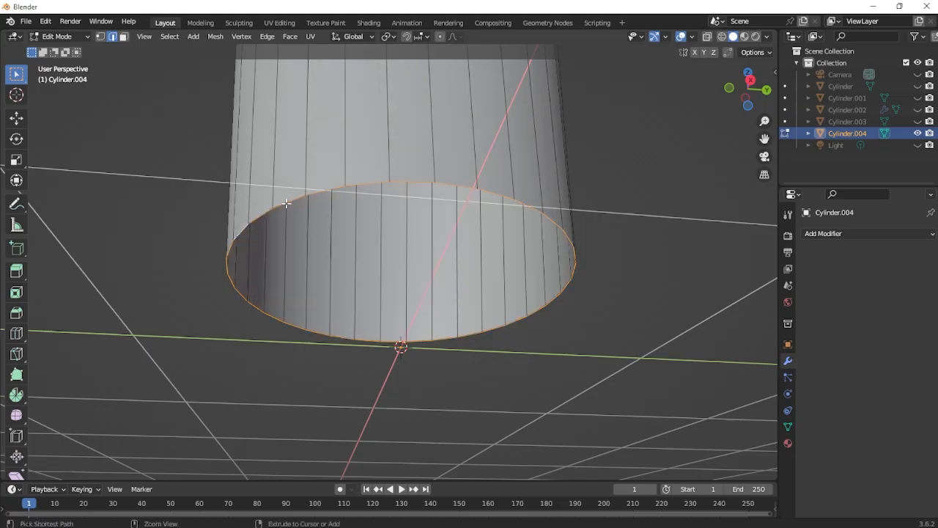
# Extrude the lower rim loop in place and scale it inward to about 0.219, leaving a small central opening.
pyautogui.press('e')
pyautogui.rightClick(546, 222)
pyautogui.press('s')
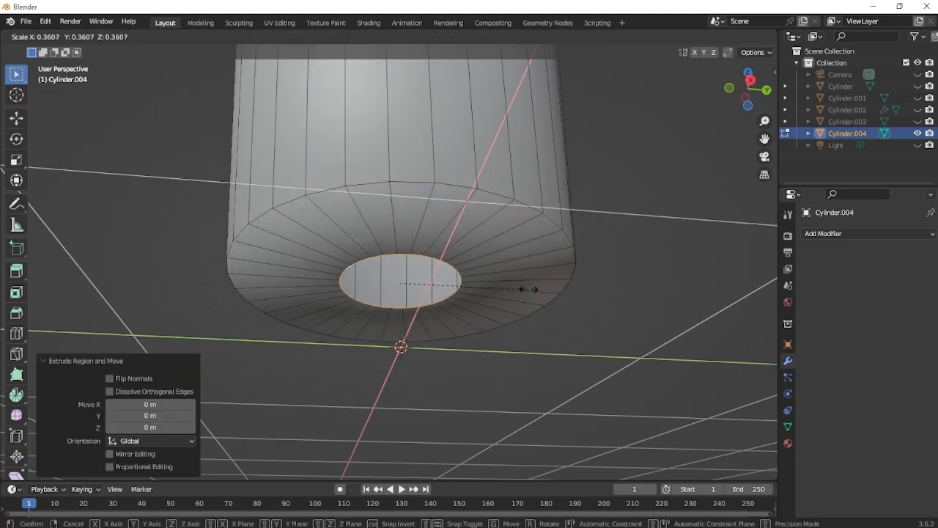
pyautogui.click(462, 289)
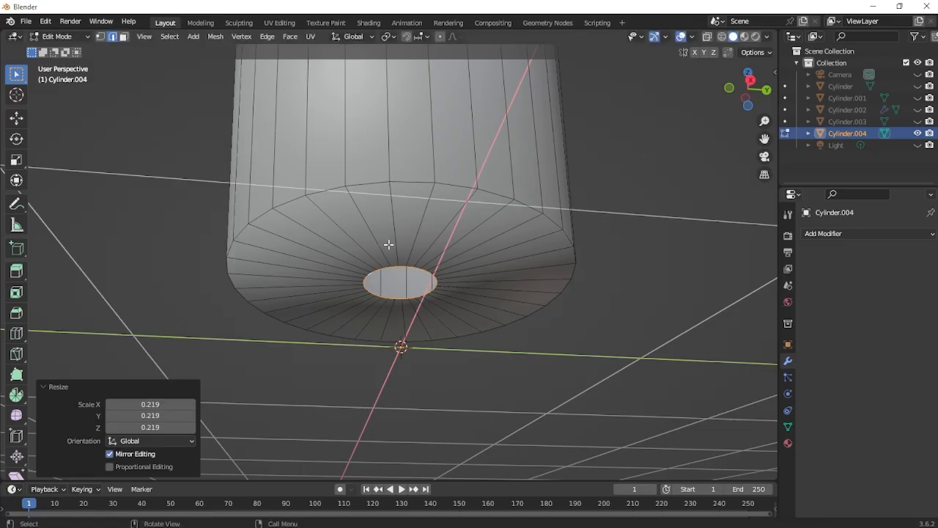
# Move the small opening's edge loop down along Z by about 0.1 m to make the tube's end conical.
pyautogui.moveTo(387, 241); pyautogui.dragTo(449, 250, button='middle')
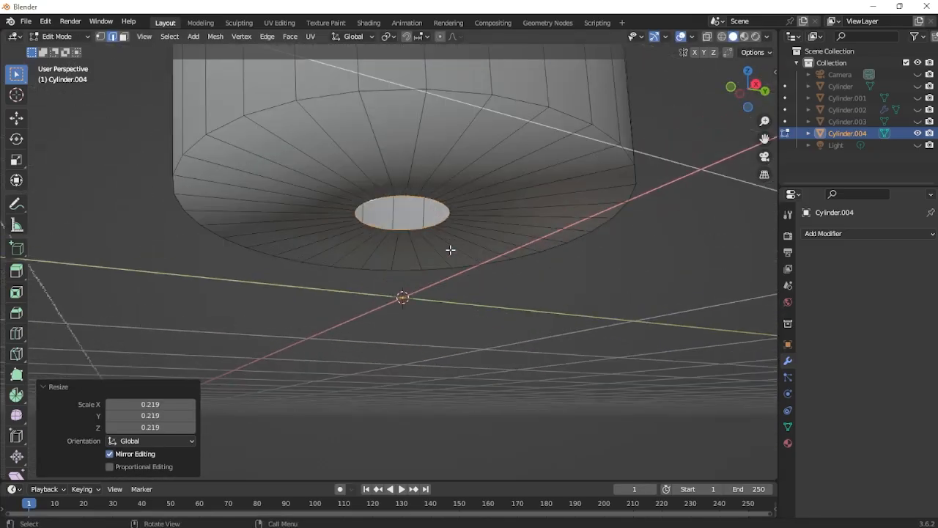
pyautogui.press('g')
pyautogui.press('y')
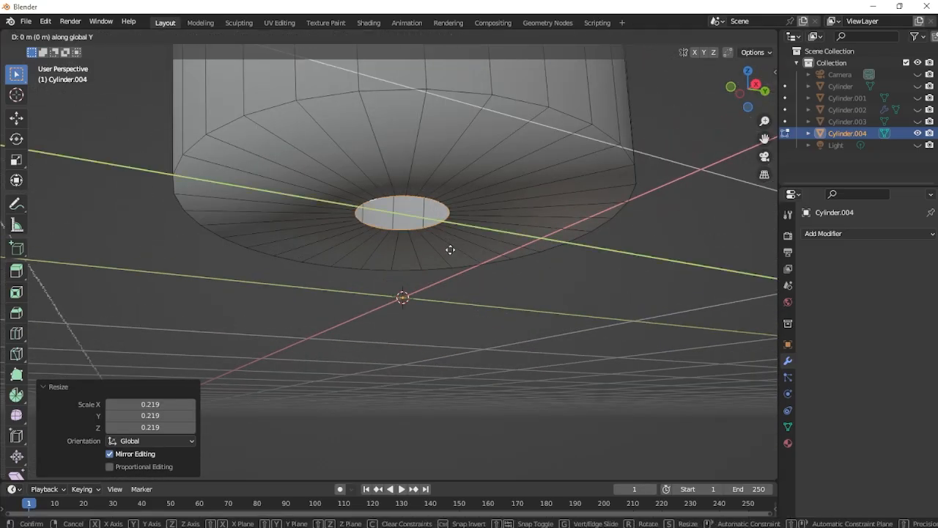
pyautogui.press('z')
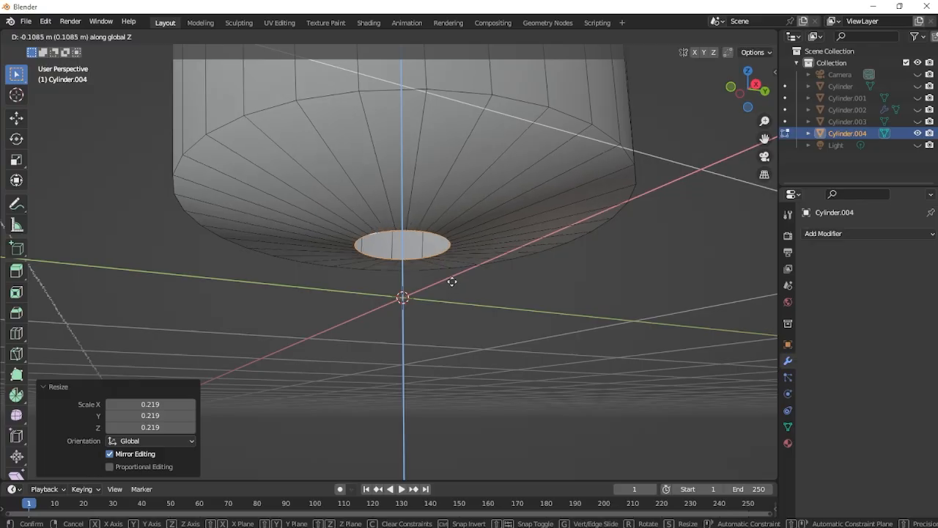
pyautogui.click(451, 277)
# Bevel the outer edge loop at the body's lower end with two segments and a width of about 0.04 m.
pyautogui.moveTo(423, 206); pyautogui.dragTo(405, 245, button='middle')
pyautogui.keyDown('alt'); pyautogui.click(341, 209); pyautogui.keyUp('alt')
pyautogui.scroll(1, 405, 244)
pyautogui.hotkey('ctrl', 'b')
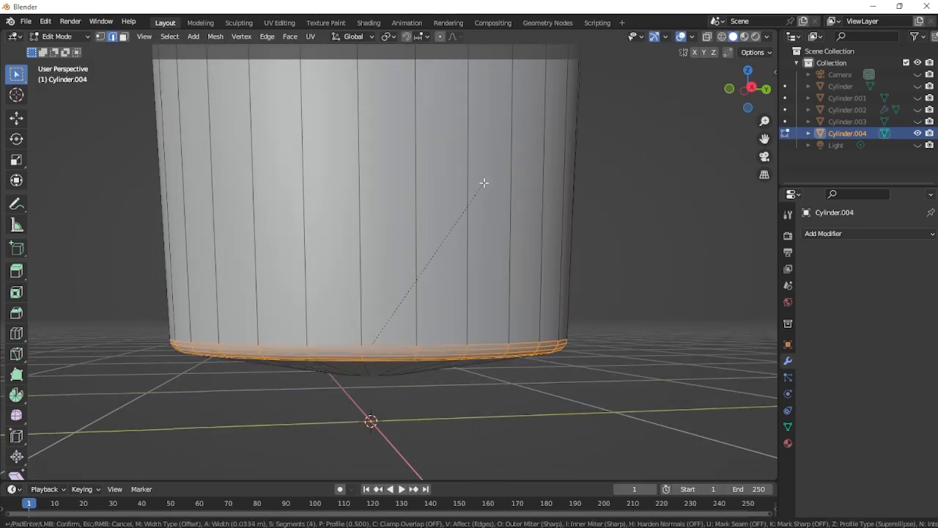
pyautogui.scroll(-3, 484, 182)
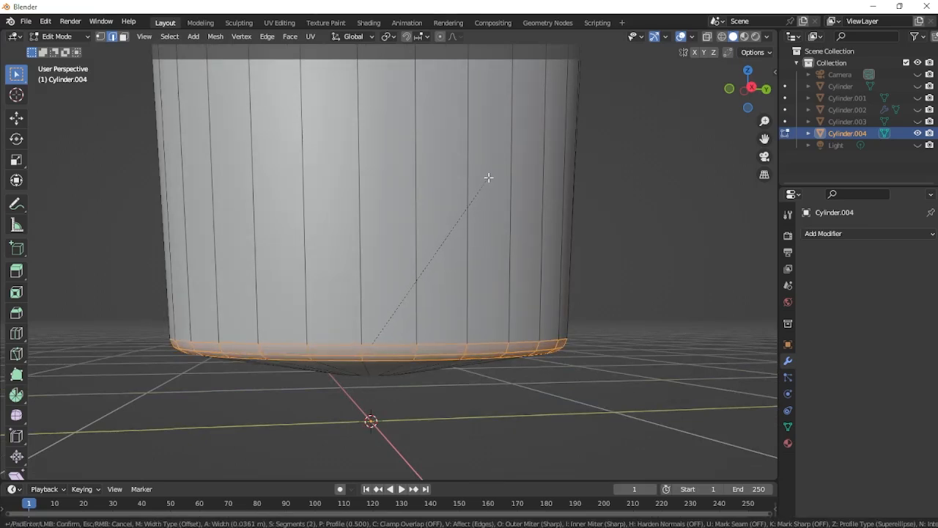
pyautogui.click(494, 168)
# Extrude the small opening's edge loop about 0.133 m down along Z to form a neck, and return to Object Mode.
pyautogui.moveTo(494, 168); pyautogui.dragTo(425, 289, button='middle')
pyautogui.keyDown('alt'); pyautogui.click(394, 241); pyautogui.keyUp('alt')
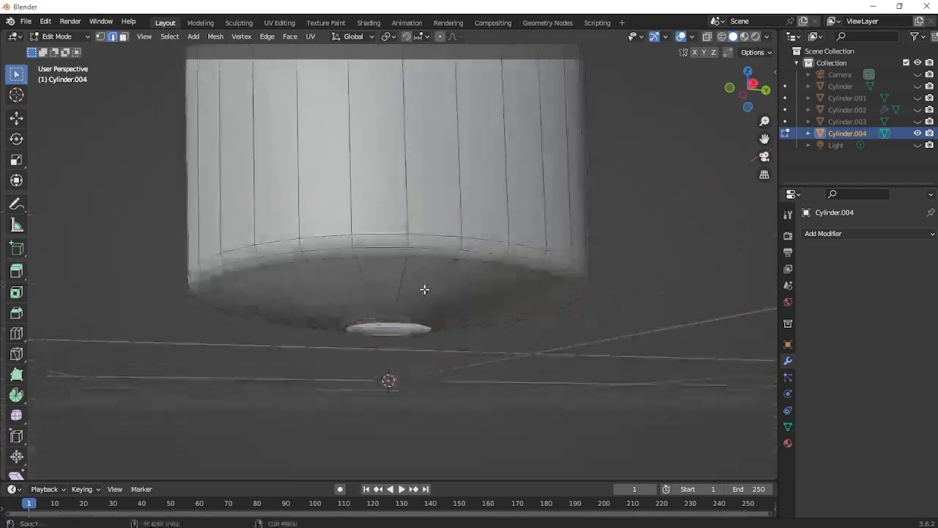
pyautogui.press('g')
pyautogui.press('z')
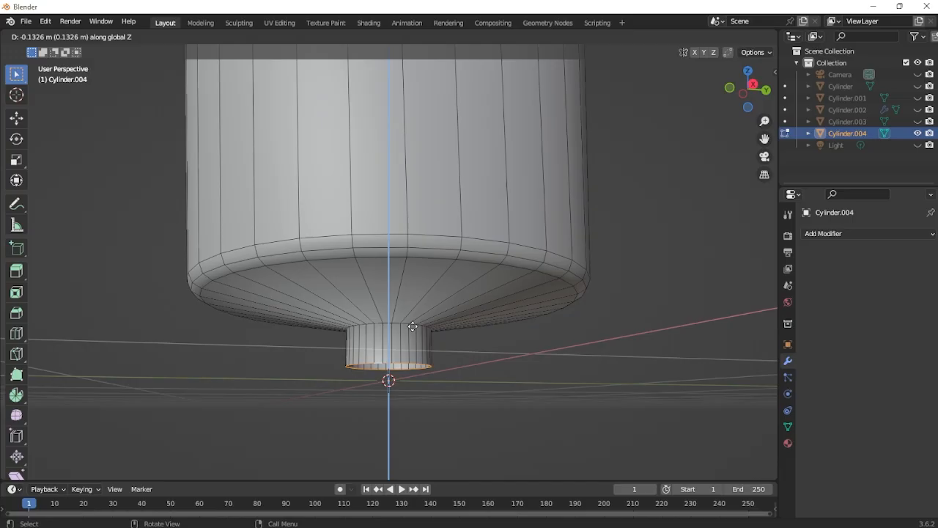
pyautogui.click(412, 326)
pyautogui.moveTo(413, 329); pyautogui.dragTo(404, 253, button='middle')
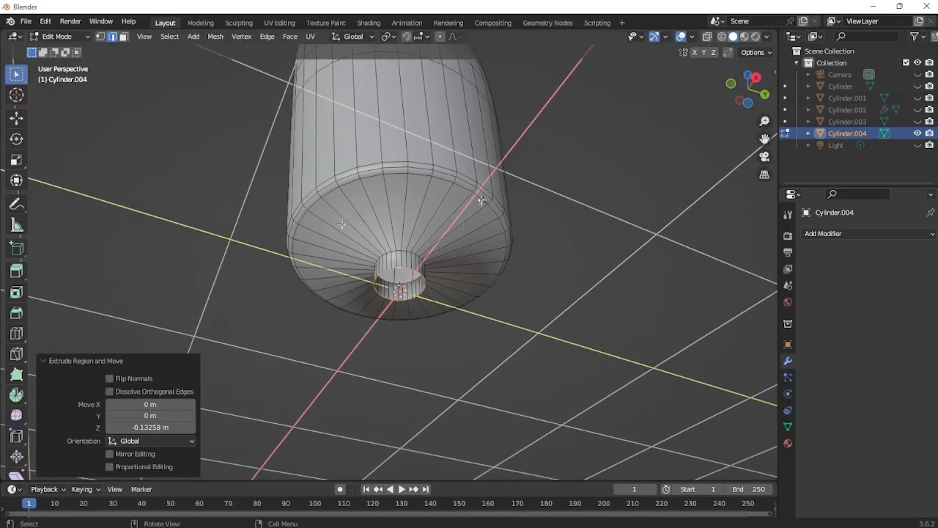
pyautogui.moveTo(480, 199); pyautogui.dragTo(488, 227, button='middle')
pyautogui.scroll(5, 488, 227)
pyautogui.press('Tab')
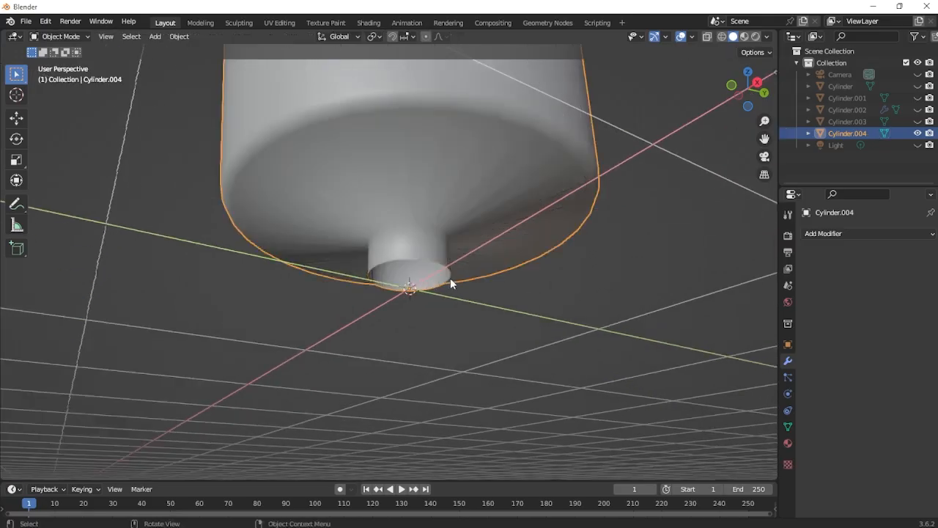
# Add one centred edge loop around the conical lower end of the tube body.
pyautogui.moveTo(450, 279); pyautogui.dragTo(434, 235, button='middle')
pyautogui.rightClick(359, 227)
pyautogui.click(391, 229)
pyautogui.press('Tab')
pyautogui.scroll(3, 446, 302)
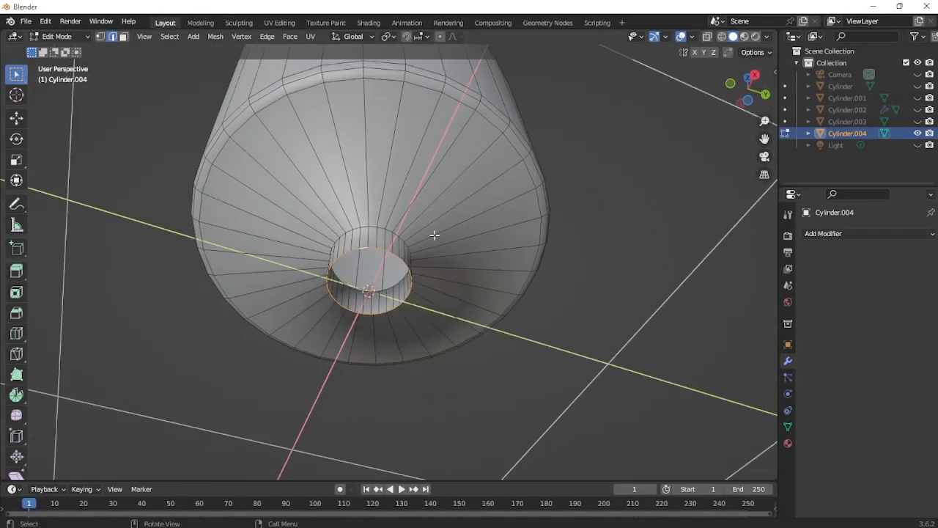
pyautogui.hotkey('ctrl', 'r')
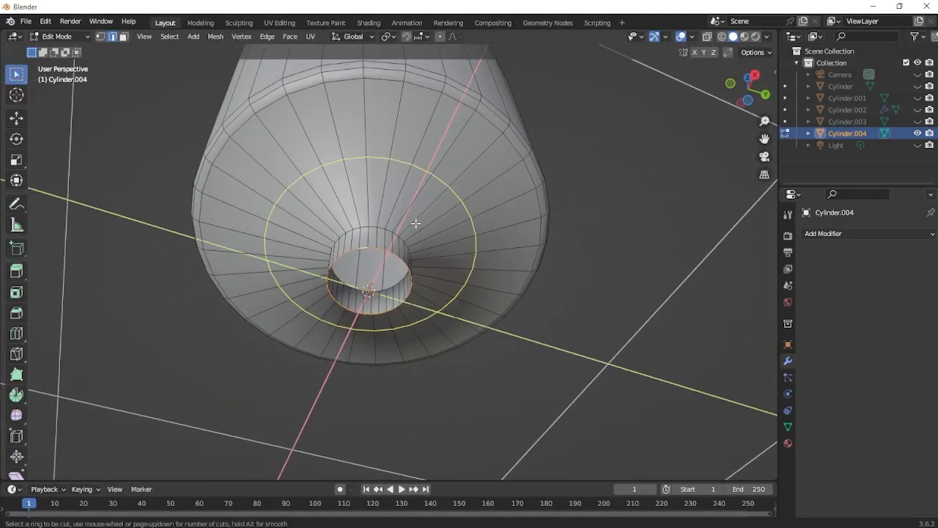
pyautogui.click(415, 222)
pyautogui.rightClick(414, 221)
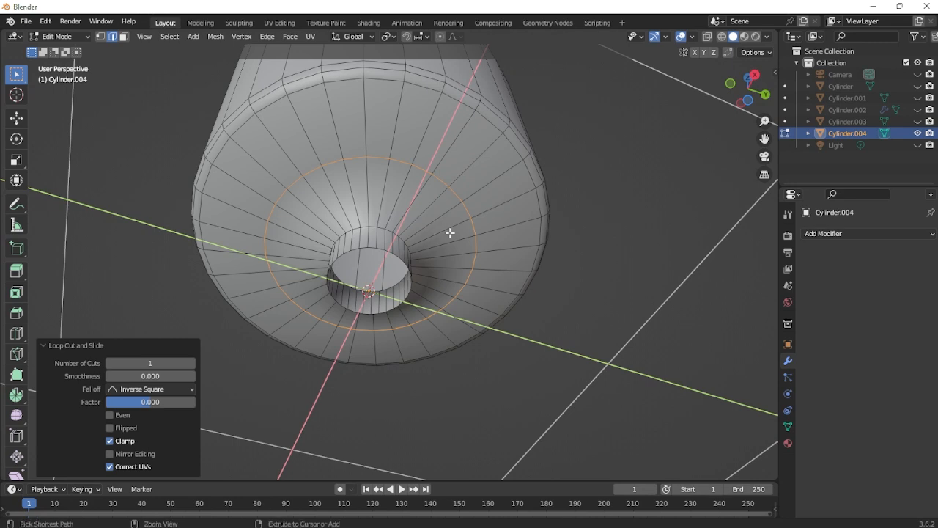
# Bevel the cone's centre loop with two segments to a width of about 0.13 m, and return to Object Mode.
pyautogui.hotkey('ctrl', 'b')
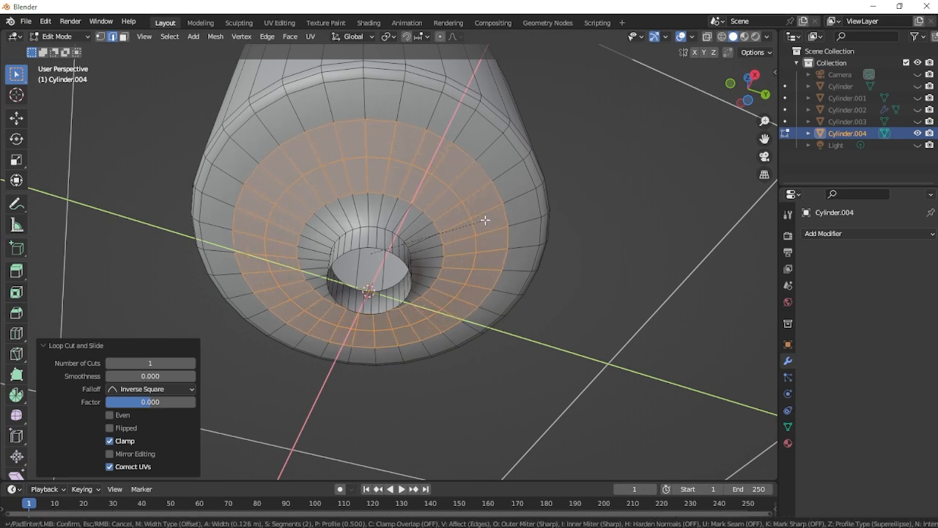
pyautogui.click(495, 213)
pyautogui.scroll(-2, 495, 213)
pyautogui.moveTo(495, 213); pyautogui.dragTo(414, 261, button='middle')
pyautogui.press('Tab')
pyautogui.click(580, 229)
pyautogui.scroll(-3, 455, 238)
pyautogui.scroll(2, 343, 277)
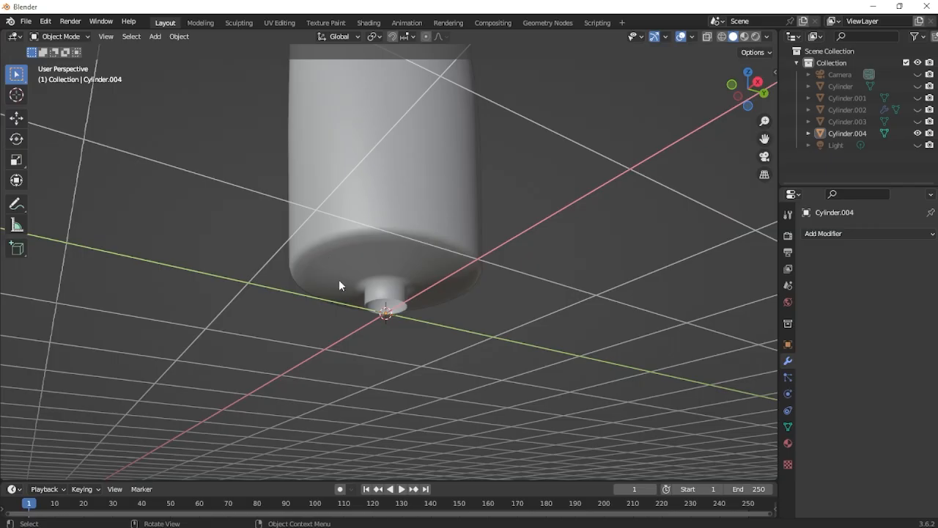
pyautogui.moveTo(363, 286); pyautogui.dragTo(419, 283, button='middle')
pyautogui.scroll(3, 412, 269)
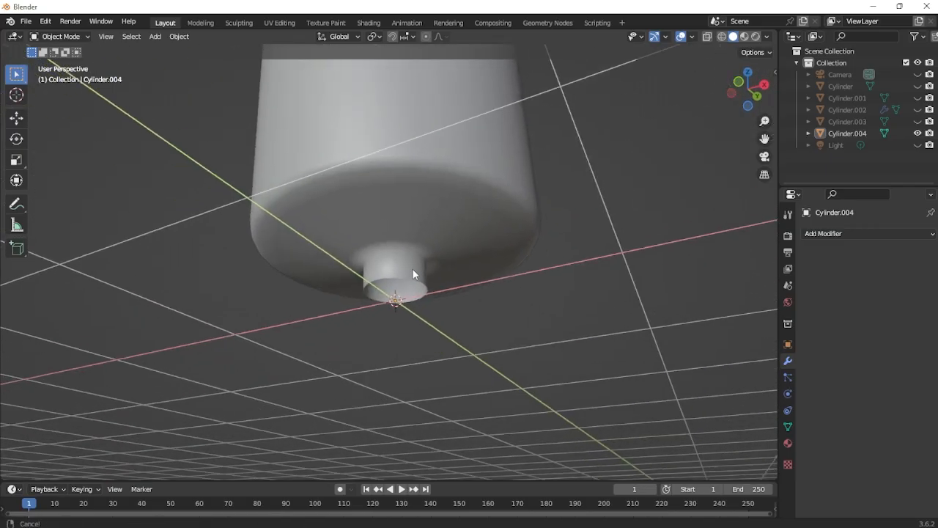
pyautogui.click(393, 270)
pyautogui.scroll(-2, 375, 271)
pyautogui.scroll(2, 374, 270)
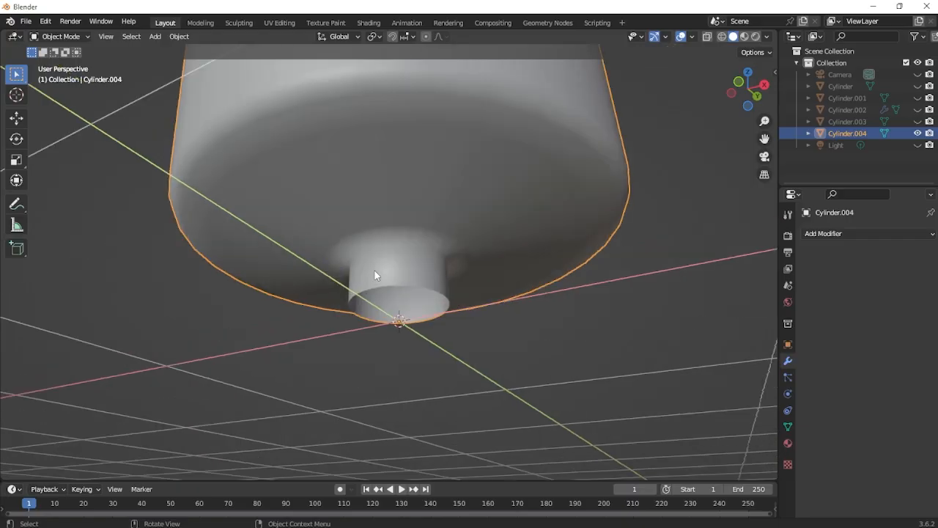
# Unhide the other container parts and edit the tube body's mesh with X-ray display turned on.
pyautogui.moveTo(375, 255); pyautogui.dragTo(374, 314, button='middle')
pyautogui.click(391, 225)
pyautogui.keyDown('ctrl'); pyautogui.moveTo(408, 289); pyautogui.dragTo(401, 222, button='middle'); pyautogui.keyUp('ctrl')
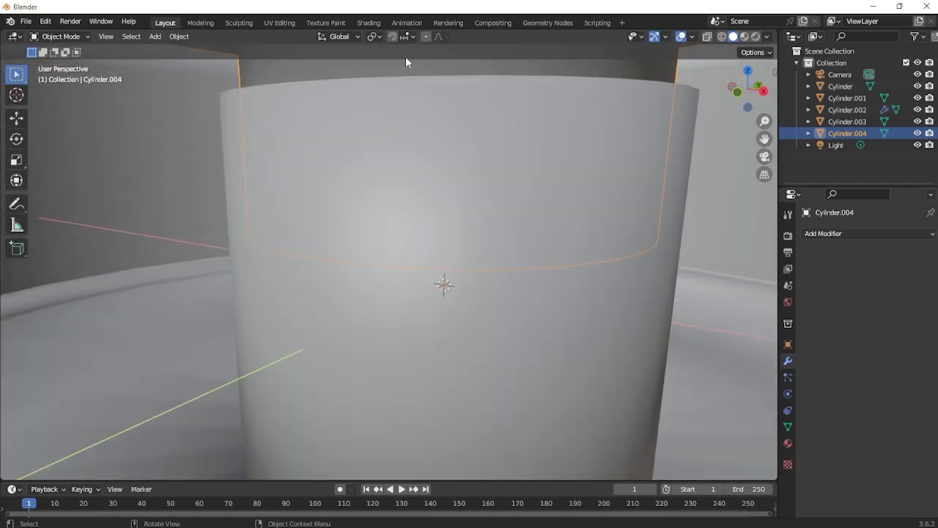
pyautogui.press('Tab')
pyautogui.click(708, 36)
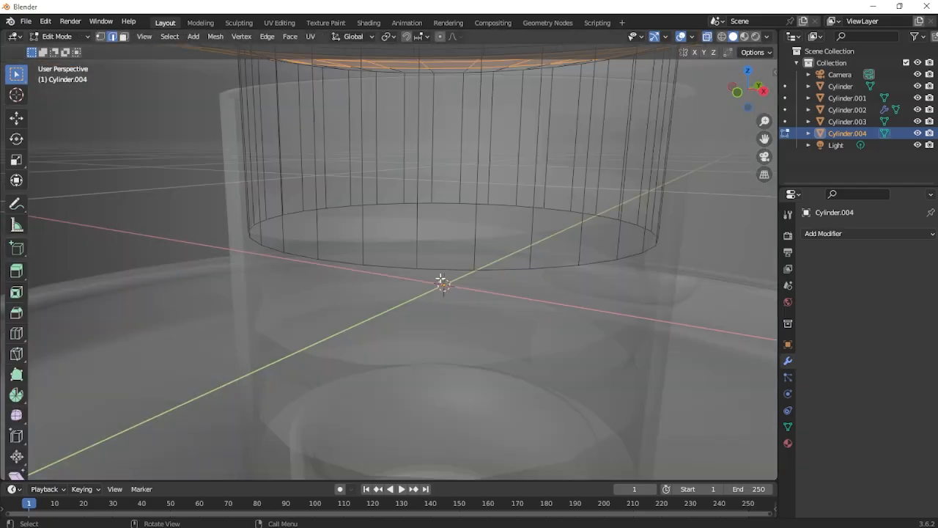
# Move the neck's lower edge loop down along Z to lengthen the neck inside the cap, and return to Object Mode.
pyautogui.keyDown('alt'); pyautogui.click(423, 269); pyautogui.keyUp('alt')
pyautogui.press('g')
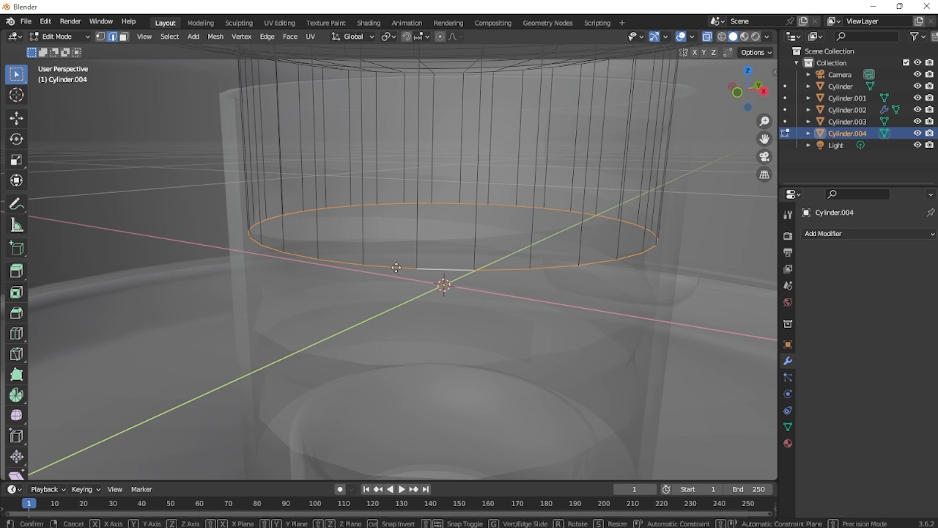
pyautogui.press('z')
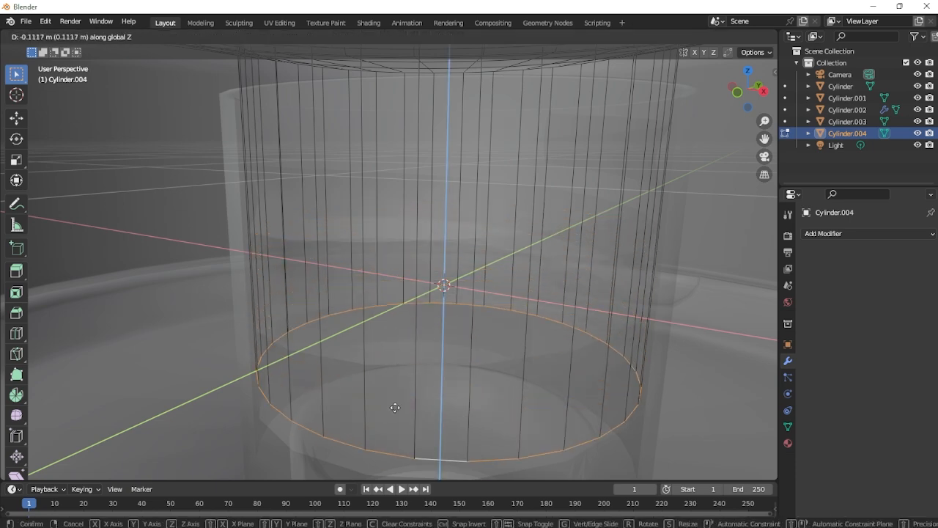
pyautogui.click(405, 445)
pyautogui.scroll(-5, 444, 344)
pyautogui.moveTo(452, 318); pyautogui.dragTo(431, 320, button='middle')
pyautogui.press('Tab')
# Examine how the tube body's neck fits inside the surrounding container parts.
pyautogui.scroll(-4, 490, 281)
pyautogui.moveTo(491, 281); pyautogui.dragTo(485, 295, button='middle')
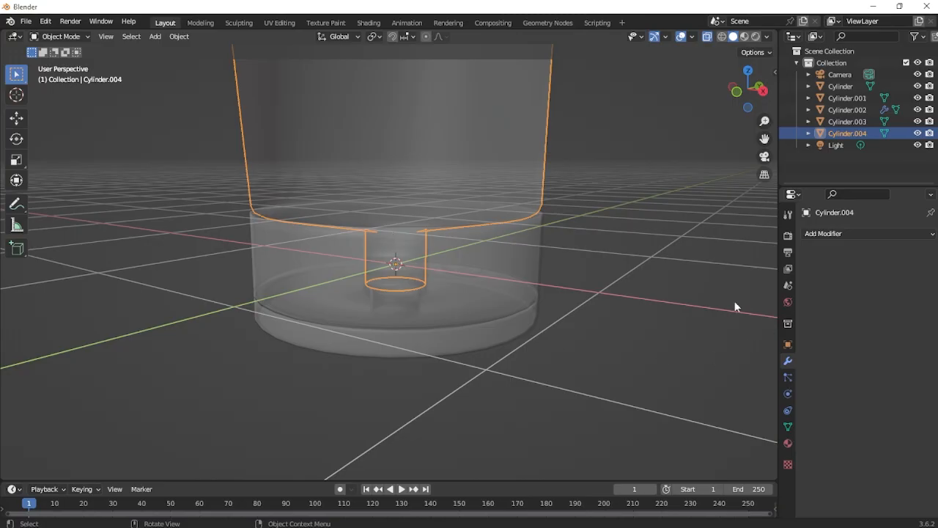
pyautogui.moveTo(354, 306); pyautogui.dragTo(381, 306, button='middle')
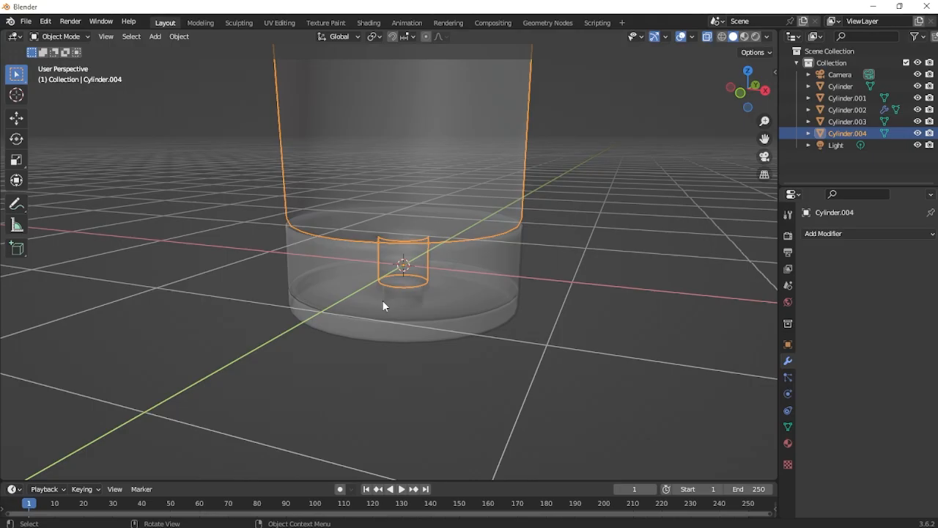
pyautogui.scroll(5, 382, 302)
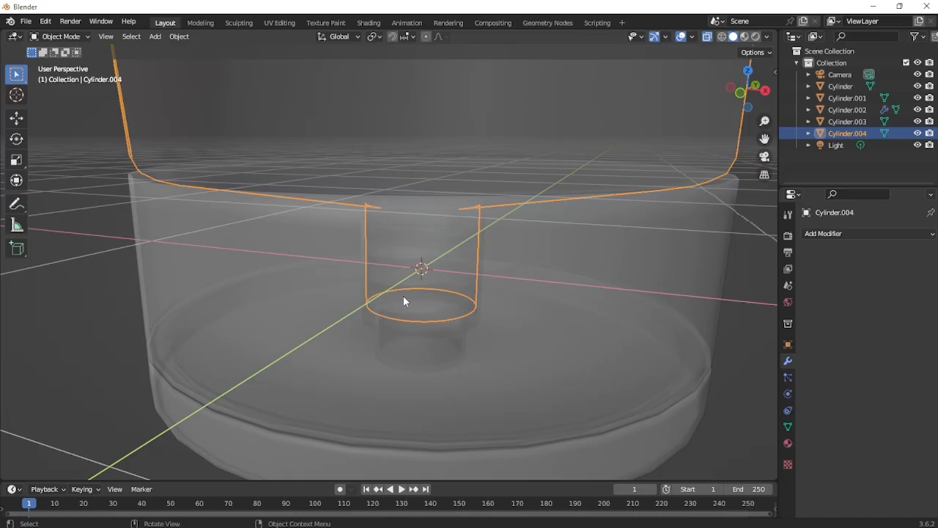
pyautogui.scroll(5, 403, 295)
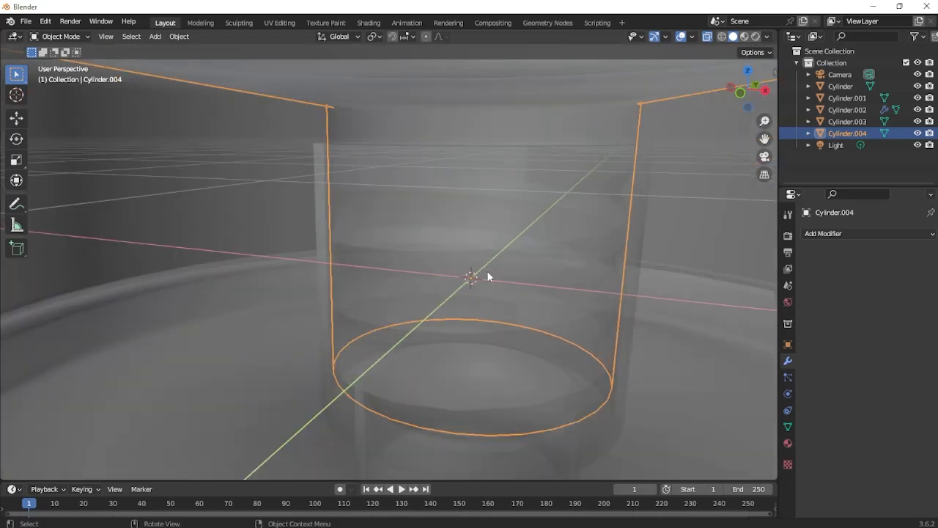
pyautogui.moveTo(487, 270); pyautogui.dragTo(463, 261, button='middle')
pyautogui.scroll(-8, 463, 261)
# Turn off X-ray, hide everything except the tube body, and enter Edit Mode on it.
pyautogui.click(708, 40)
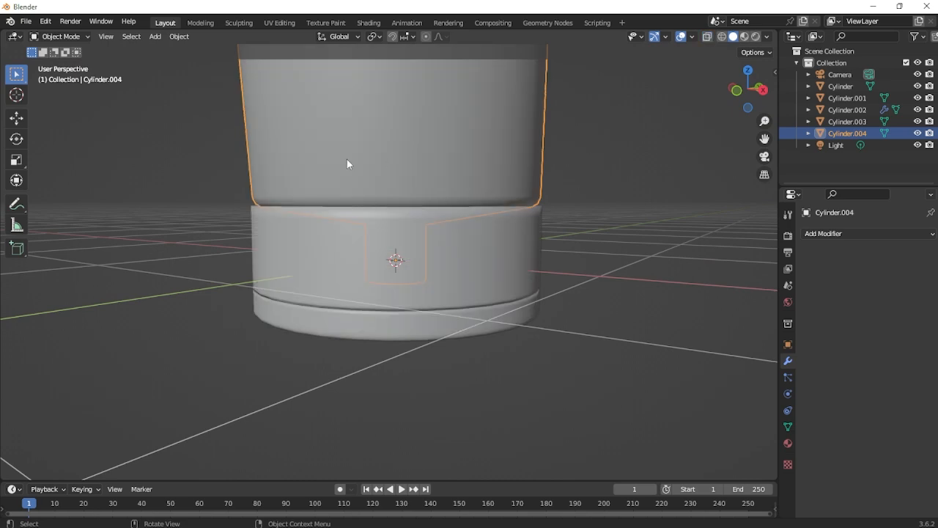
pyautogui.hotkey('shift', 'h')
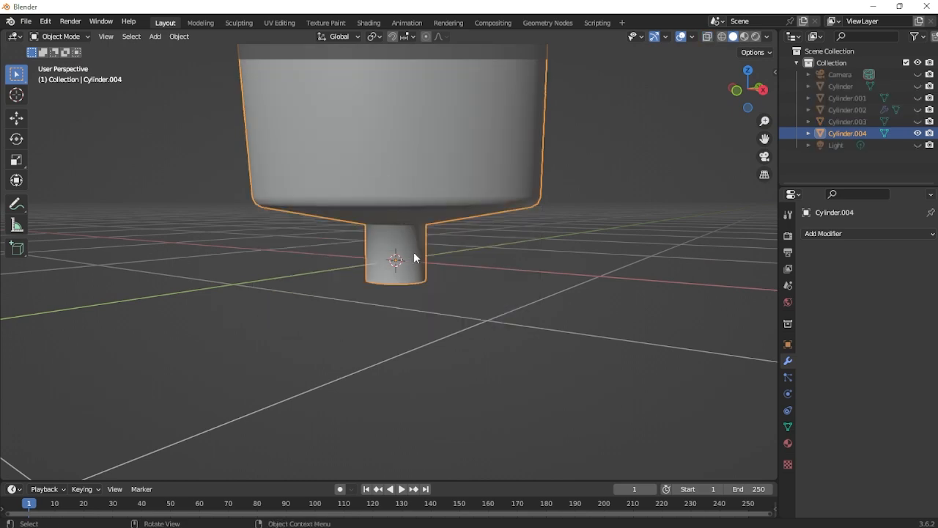
pyautogui.press('Tab')
pyautogui.scroll(3, 416, 258)
pyautogui.moveTo(427, 258); pyautogui.dragTo(426, 232, button='middle')
# Duplicate one vertical edge of the neck in place and scale the copy to 0.188.
pyautogui.click(397, 183)
pyautogui.scroll(1, 407, 218)
pyautogui.scroll(2, 403, 219)
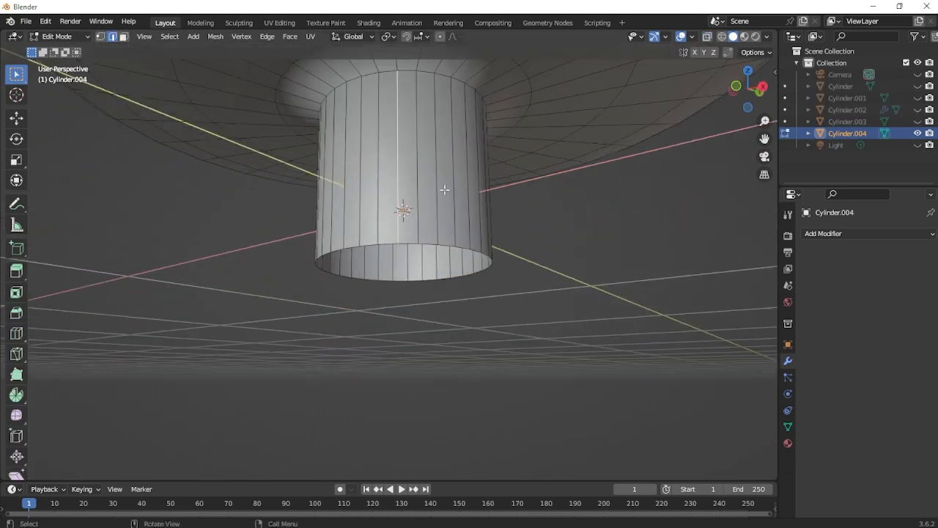
pyautogui.keyDown('shift'); pyautogui.moveTo(444, 188); pyautogui.dragTo(446, 251, button='middle'); pyautogui.keyUp('shift')
pyautogui.hotkey('shift', 'd')
pyautogui.rightClick(457, 250)
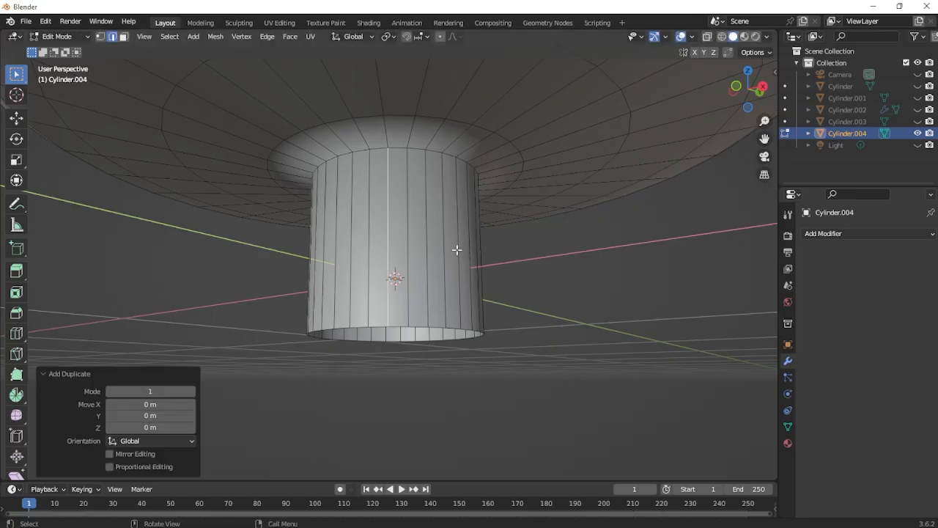
pyautogui.press('s')
pyautogui.click(422, 236)
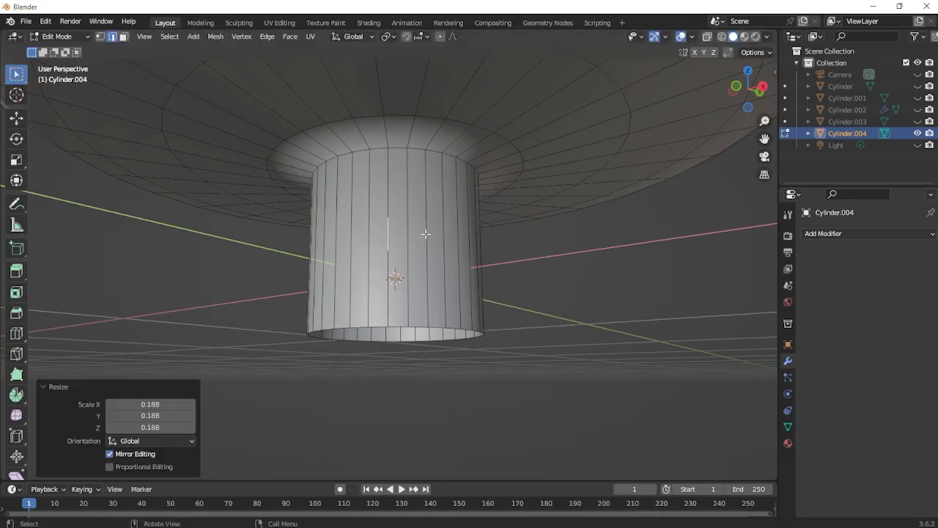
# Move the short duplicated edge about 0.112 m up along Z to the neck's upper end.
pyautogui.press('g')
pyautogui.press('z')
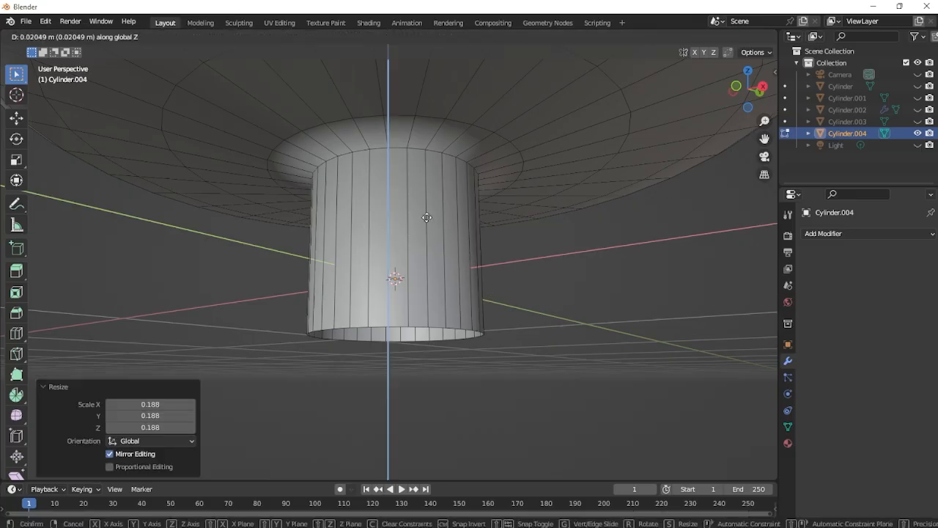
pyautogui.click(429, 165)
pyautogui.scroll(2, 442, 211)
pyautogui.scroll(-2, 441, 212)
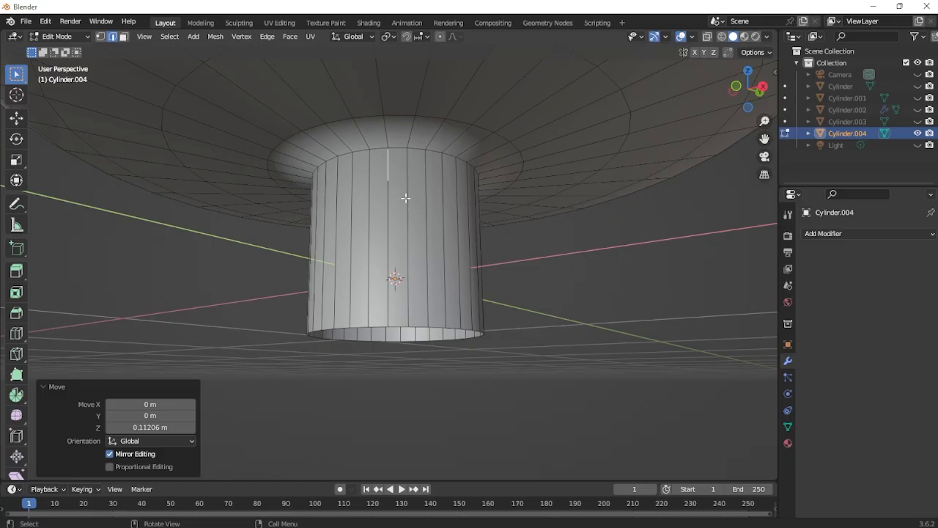
# Separate the short edge from the tube body into its own object and return to Object Mode.
pyautogui.moveTo(406, 197); pyautogui.dragTo(416, 202, button='middle')
pyautogui.press('p')
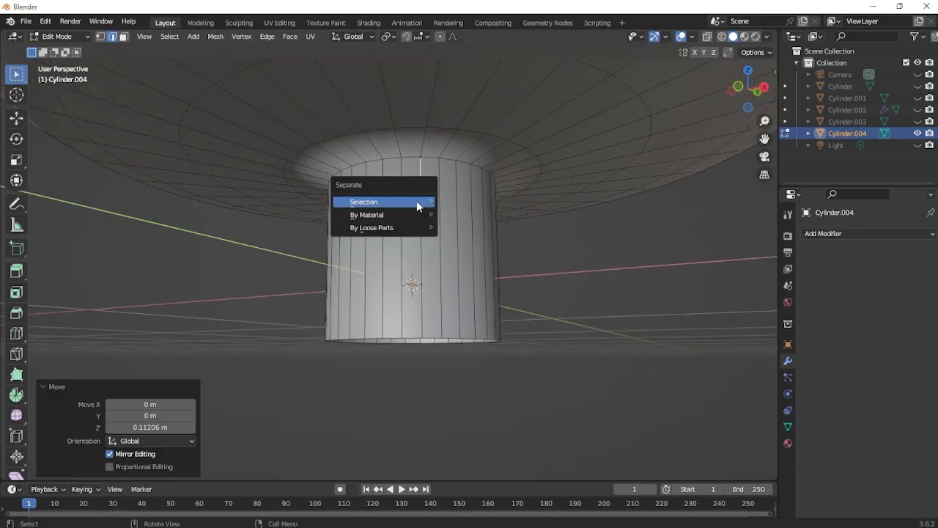
pyautogui.click(417, 200)
pyautogui.press('Tab')
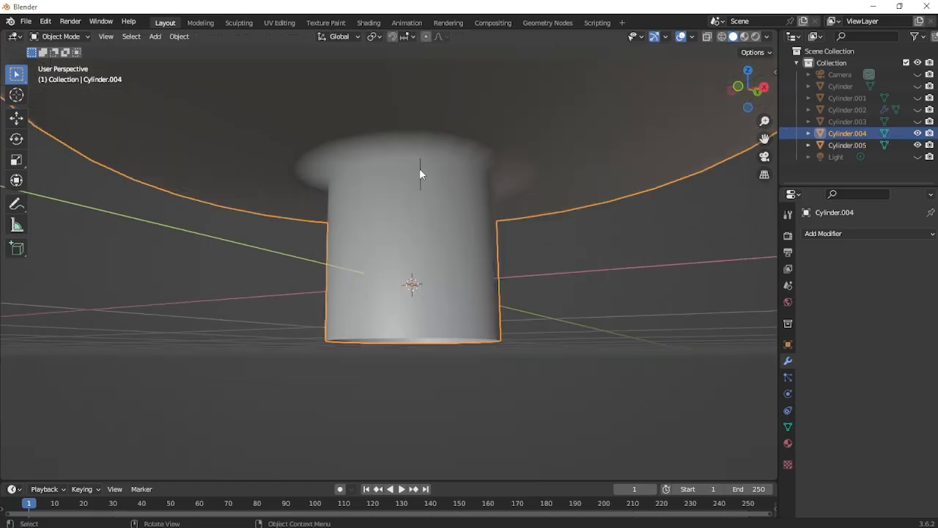
# Frame the separated edge object in the view and subdivide its edge with one cut.
pyautogui.click(420, 170)
pyautogui.press('`')
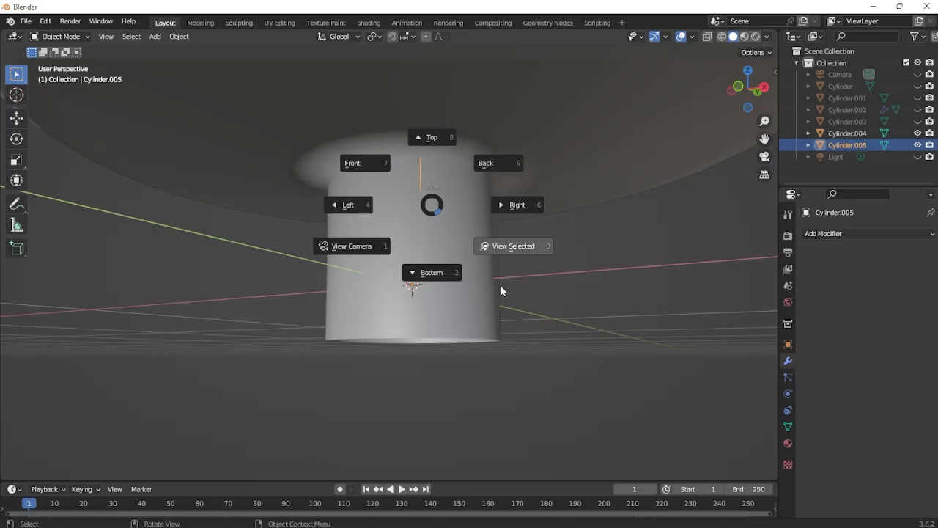
pyautogui.click(506, 246)
pyautogui.moveTo(469, 239)
pyautogui.mouseDown(button='middle')
pyautogui.moveTo(540, 234)
pyautogui.moveTo(441, 247)
pyautogui.moveTo(423, 293)
pyautogui.moveTo(436, 261)
pyautogui.moveTo(471, 242)
pyautogui.mouseUp(button='middle')
pyautogui.press('Tab')
pyautogui.rightClick(433, 234)
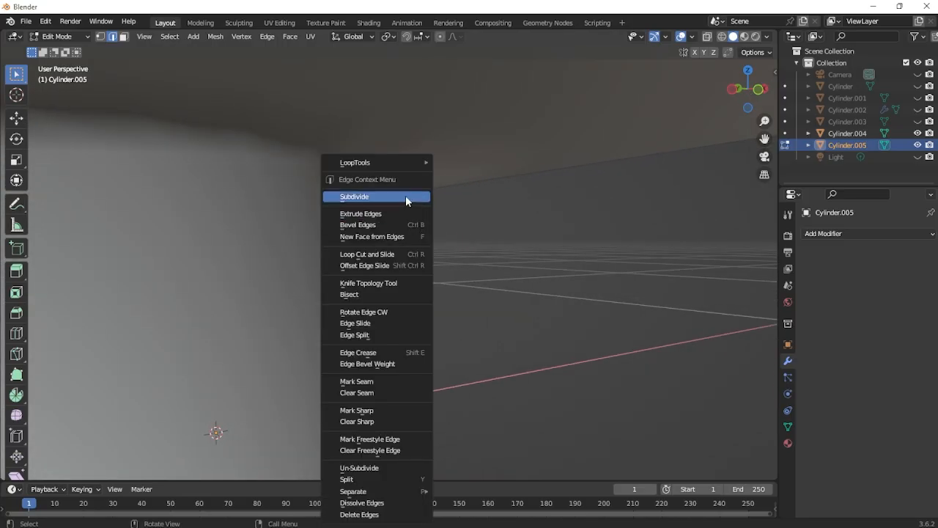
pyautogui.click(405, 195)
# Move the middle vertex of the subdivided edge about -0.031 m along Y, away from the neck.
pyautogui.click(99, 36)
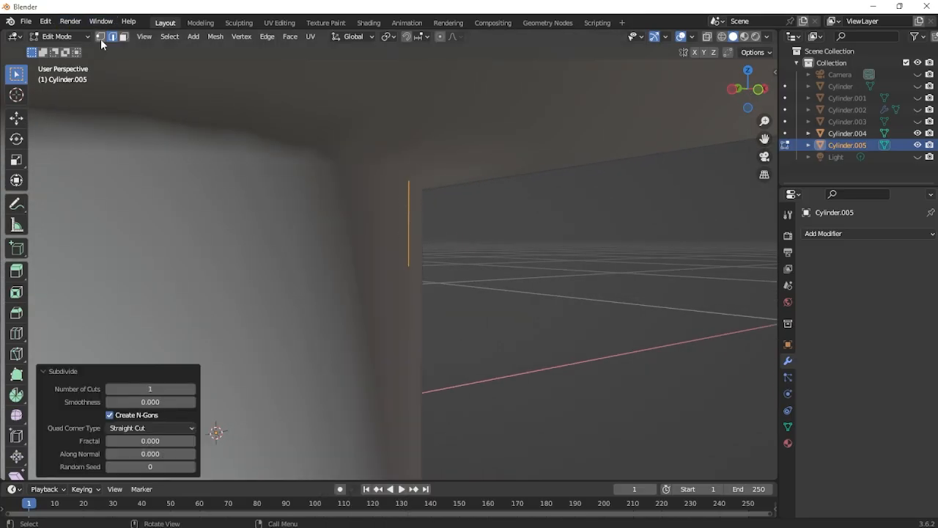
pyautogui.click(415, 222)
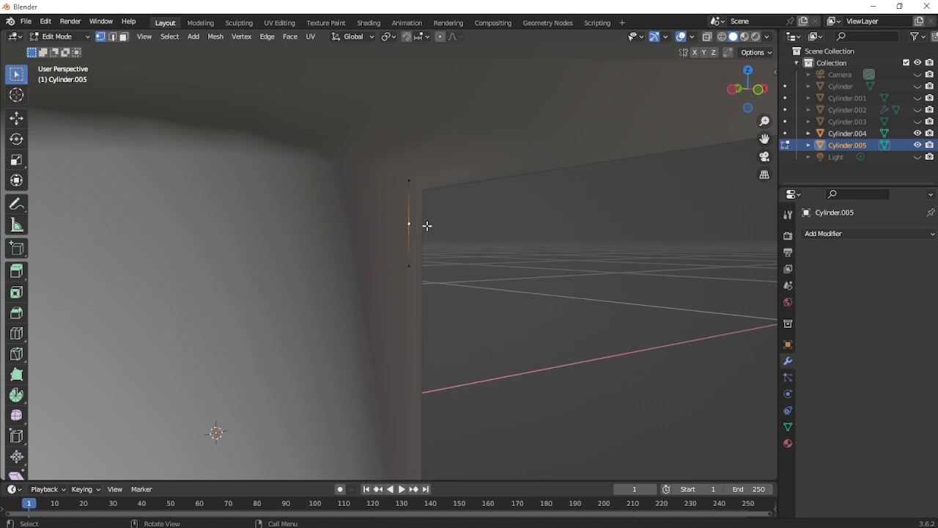
pyautogui.press('g')
pyautogui.press('y')
pyautogui.click(454, 232)
# Shift the middle vertex freely by about 0.016 m in X and 0.006 m in Y.
pyautogui.moveTo(455, 232); pyautogui.dragTo(447, 181, button='middle')
pyautogui.press('g')
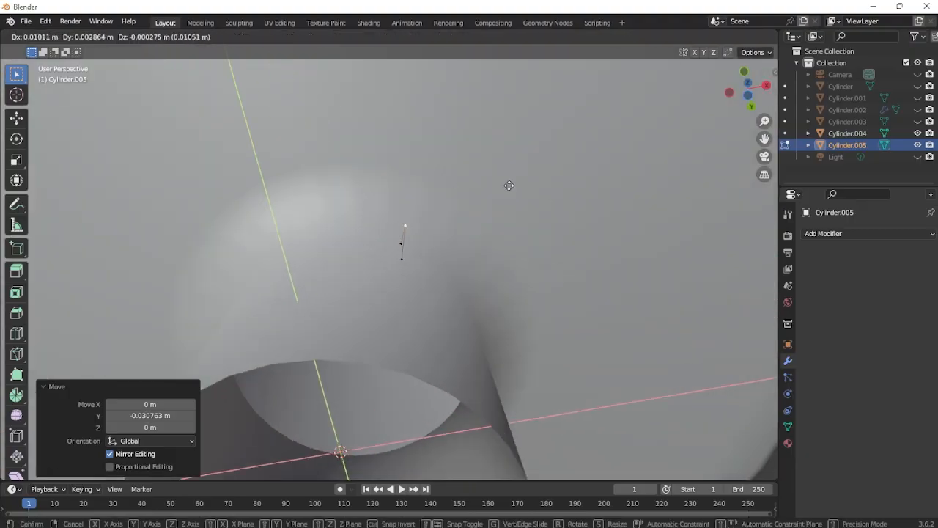
pyautogui.click(554, 201)
# Bevel the middle vertex with two segments and a width of 0.024 m to round the thread profile, and return to Object Mode.
pyautogui.moveTo(555, 201); pyautogui.dragTo(536, 310, button='middle')
pyautogui.hotkey('ctrl', 'shift', 'b')
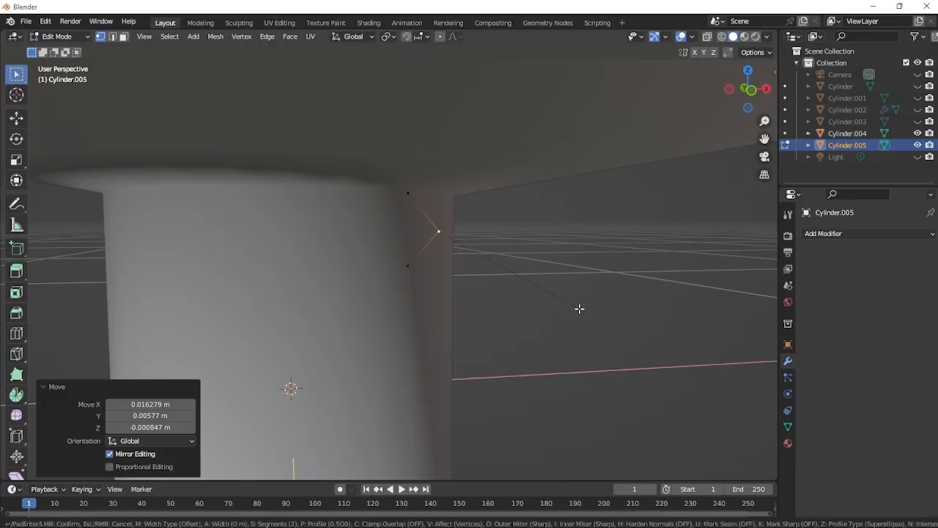
pyautogui.click(614, 327)
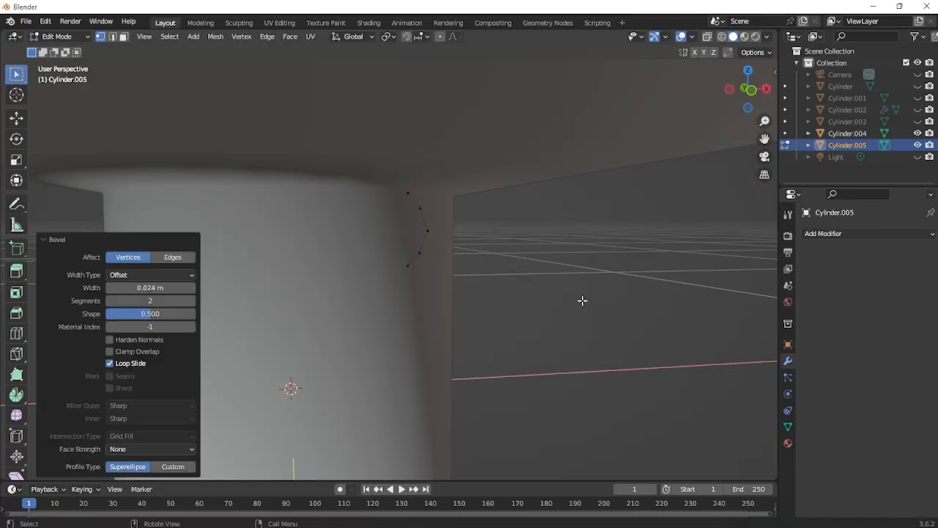
pyautogui.moveTo(582, 300); pyautogui.dragTo(422, 266, button='middle')
pyautogui.press('Tab')
# Add a Screw modifier to the thread profile and set its screw offset to 0.05 m.
pyautogui.click(872, 233)
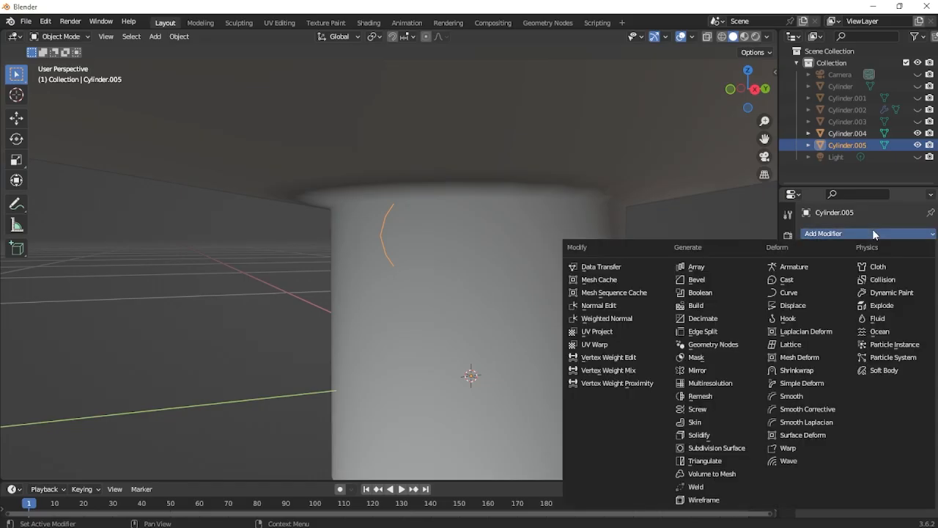
pyautogui.click(692, 409)
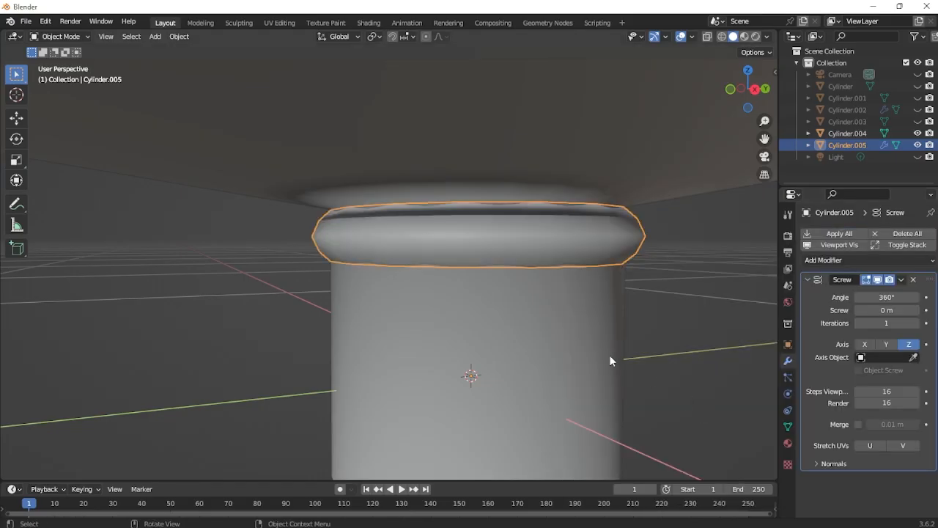
pyautogui.click(867, 310)
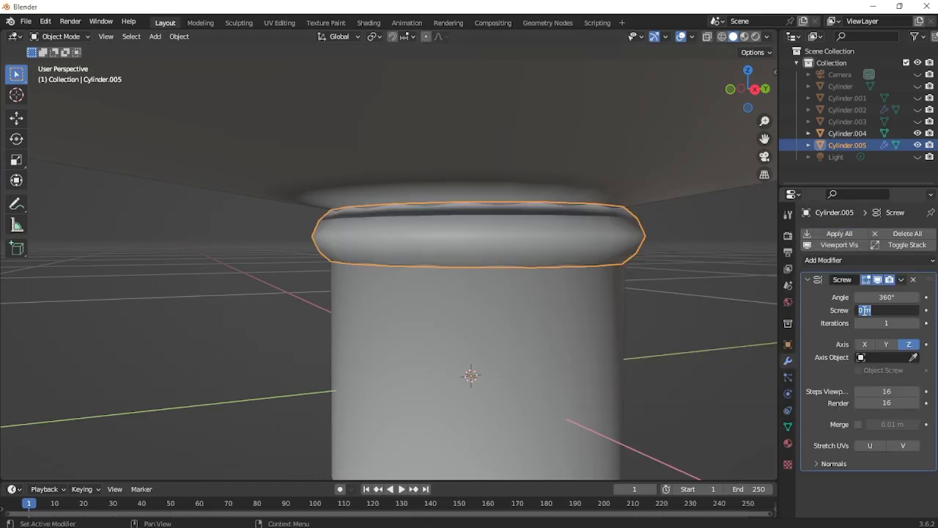
pyautogui.click(865, 310)
pyautogui.press('Return')
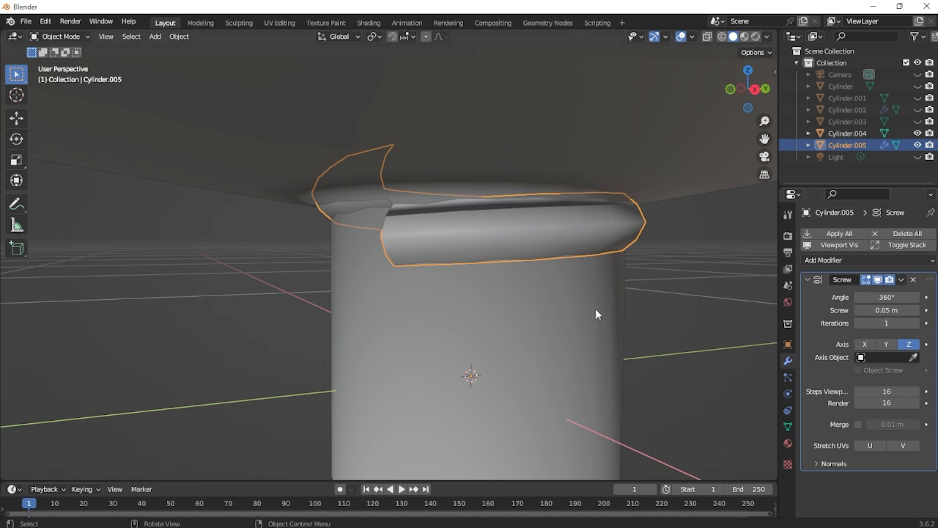
# Set the Screw modifier's screw offset to -0.06 m so the thread winds down the neck.
pyautogui.click(869, 310)
pyautogui.click(869, 310)
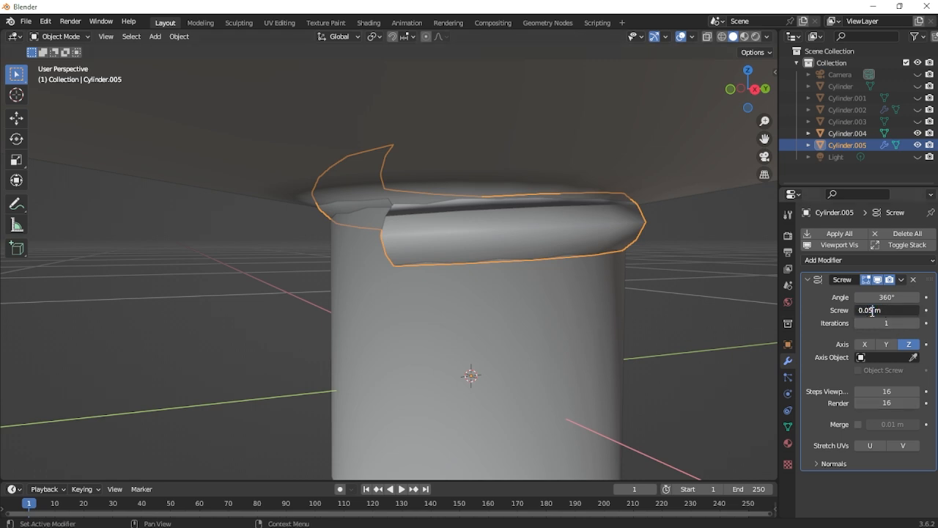
pyautogui.press('Return')
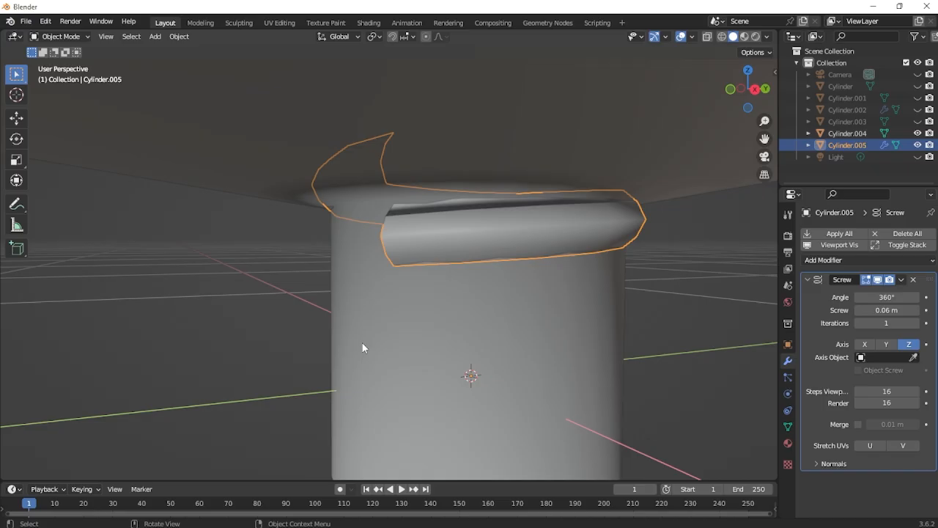
pyautogui.click(864, 310)
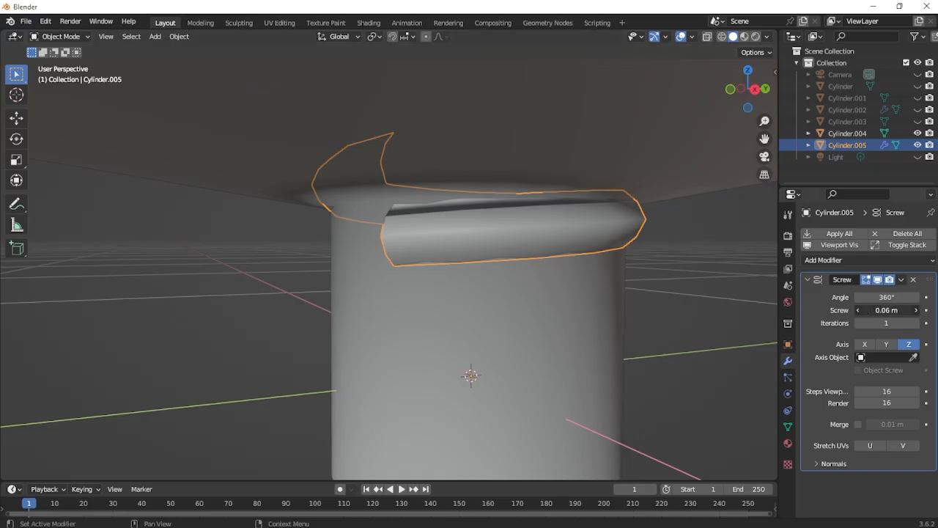
pyautogui.click(858, 310)
pyautogui.write('-')
pyautogui.press('Return')
pyautogui.moveTo(208, 354); pyautogui.dragTo(498, 288, button='middle')
pyautogui.scroll(-1, 495, 292)
pyautogui.scroll(3, 395, 283)
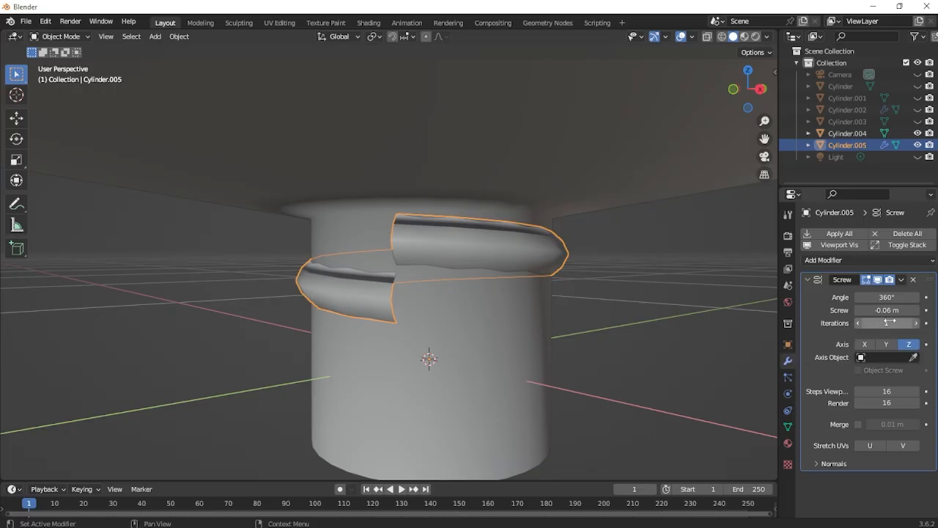
# Set the Screw modifier's iterations to 4 to continue the thread along the neck, and deselect it.
pyautogui.click(916, 323)
pyautogui.click(916, 323)
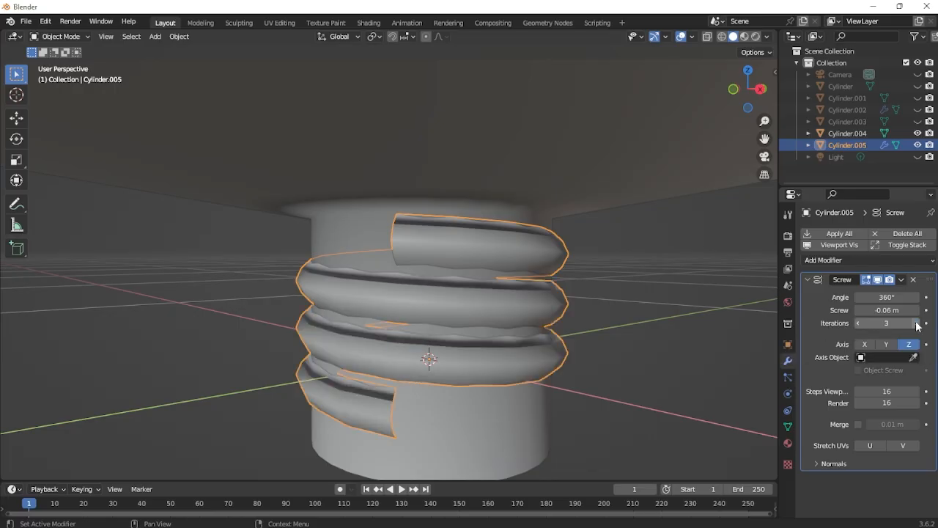
pyautogui.click(916, 324)
pyautogui.scroll(-3, 533, 319)
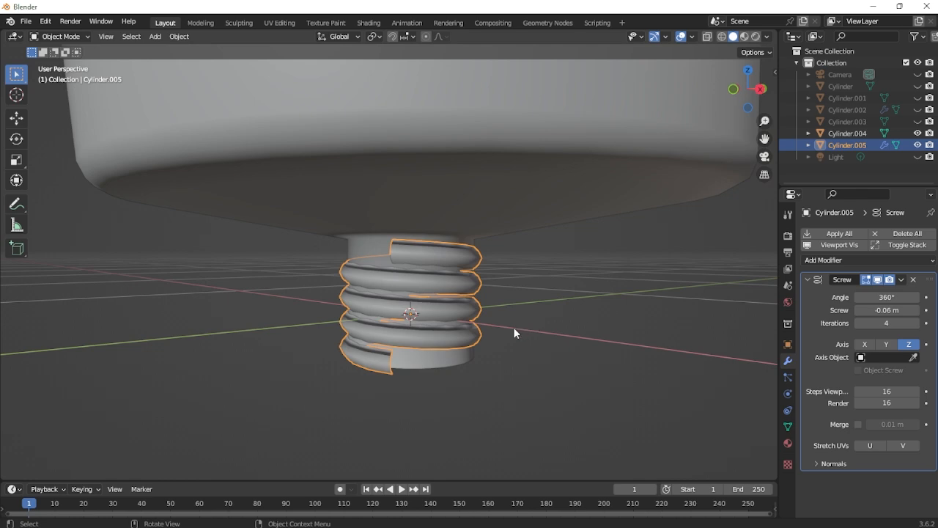
pyautogui.click(513, 327)
# Add a Solidify modifier to the tube body to give its wall thickness.
pyautogui.scroll(-4, 530, 320)
pyautogui.moveTo(531, 320); pyautogui.dragTo(614, 321, button='middle')
pyautogui.scroll(3, 548, 333)
pyautogui.moveTo(549, 333); pyautogui.dragTo(567, 272, button='middle')
pyautogui.click(475, 163)
pyautogui.click(889, 234)
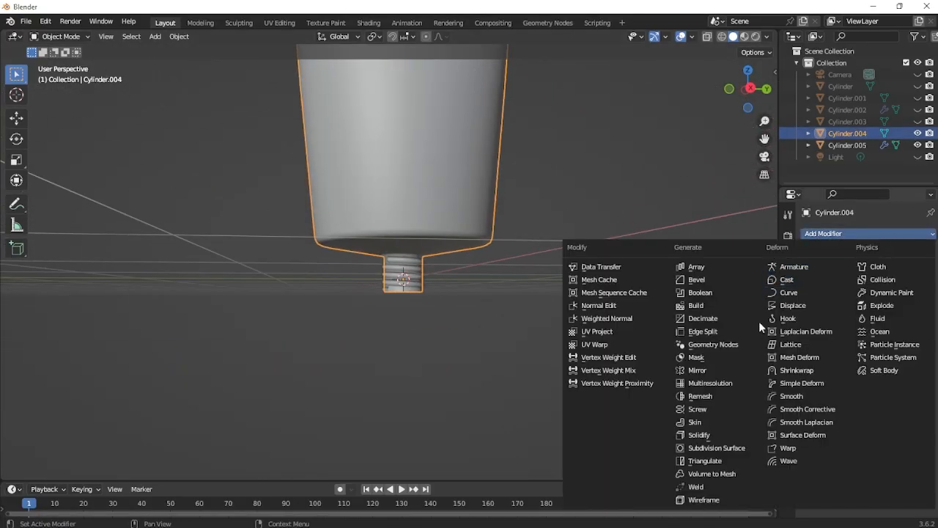
pyautogui.click(733, 431)
pyautogui.moveTo(532, 323); pyautogui.dragTo(544, 248, button='middle')
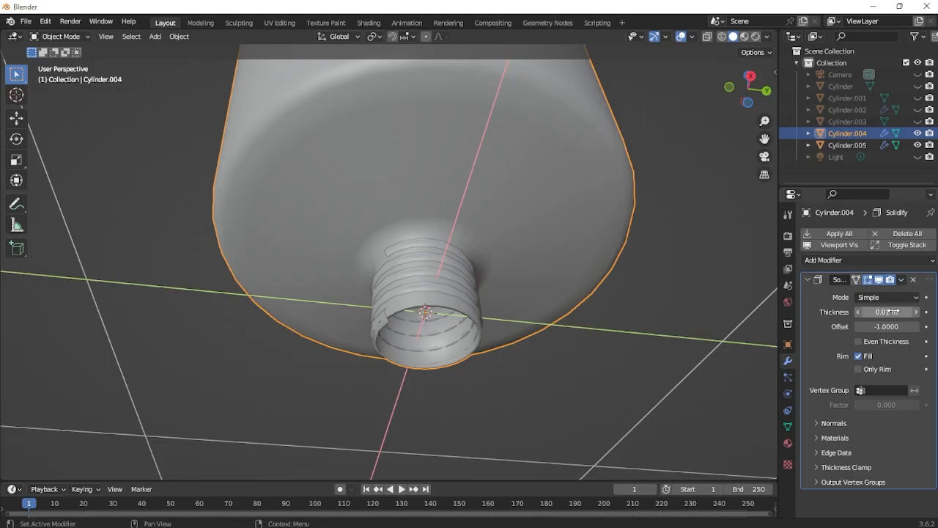
# Scale the screw thread around the neck in X and Y only, keeping its Z size locked.
pyautogui.moveTo(649, 301); pyautogui.dragTo(527, 267, button='middle')
pyautogui.click(437, 233)
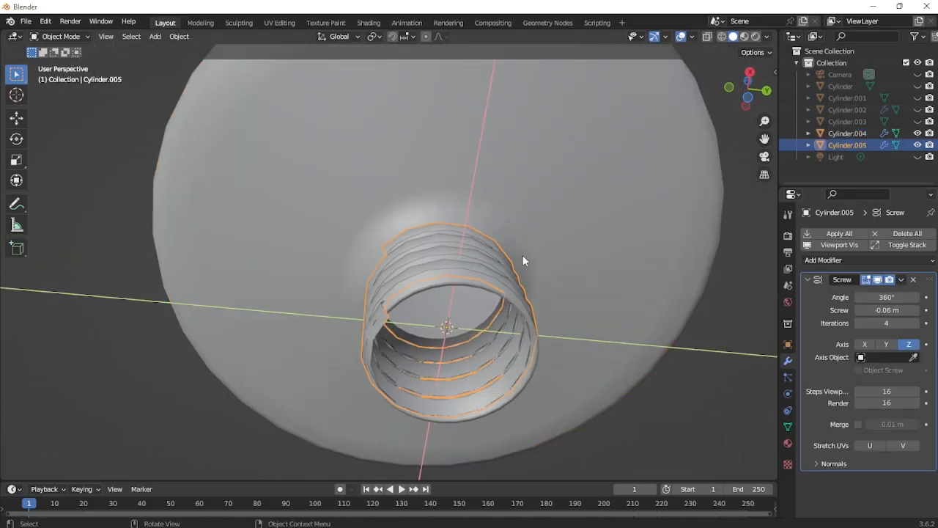
pyautogui.scroll(-2, 523, 255)
pyautogui.scroll(4, 576, 279)
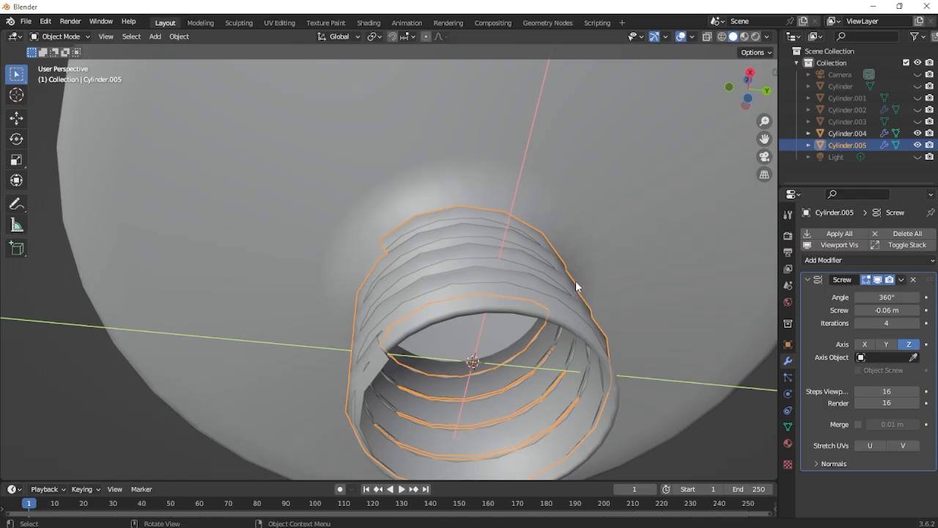
pyautogui.moveTo(574, 266); pyautogui.dragTo(571, 299, button='middle')
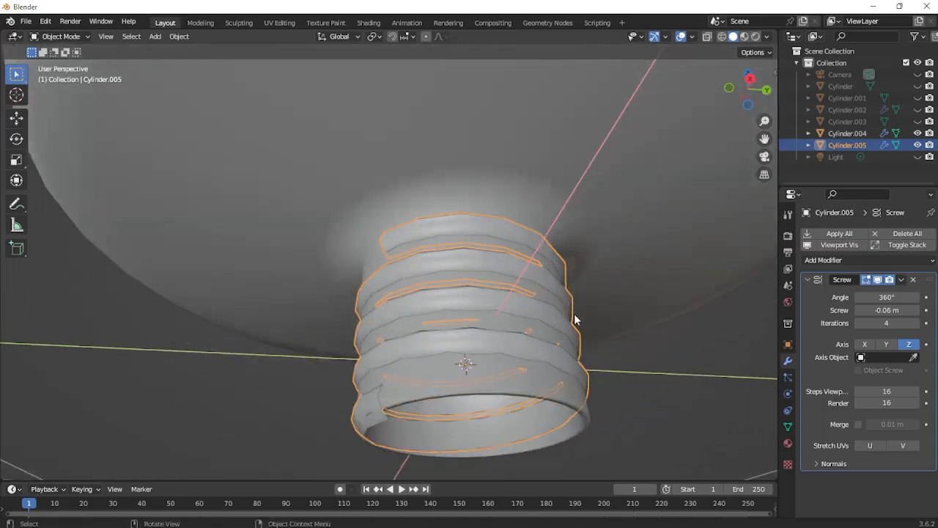
pyautogui.press('s')
pyautogui.hotkey('shift', 'z')
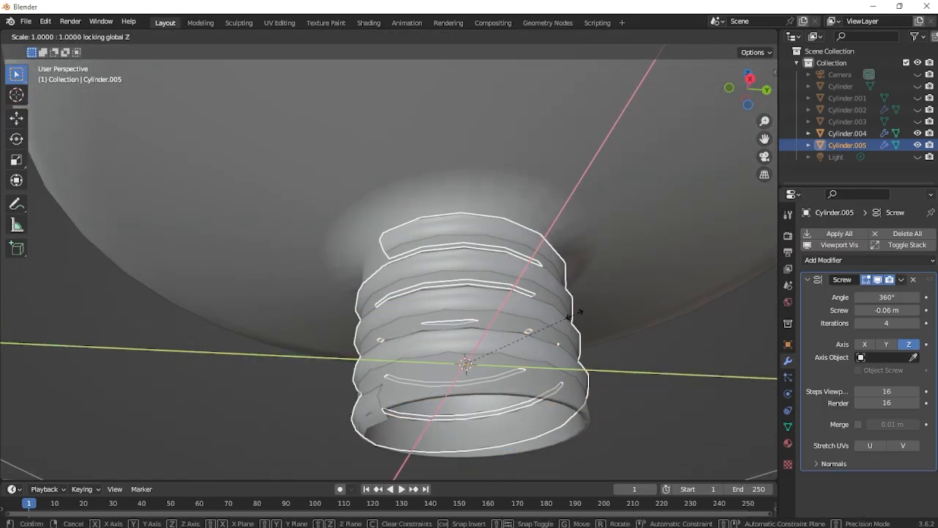
pyautogui.click(637, 290)
# Unhide all objects, show the scene in Material Preview shading and open the material properties.
pyautogui.scroll(-3, 650, 319)
pyautogui.moveTo(633, 358); pyautogui.dragTo(563, 266, button='middle')
pyautogui.scroll(-7, 563, 266)
pyautogui.keyDown('shift'); pyautogui.moveTo(473, 223); pyautogui.dragTo(559, 318, button='middle'); pyautogui.keyUp('shift')
pyautogui.hotkey('alt', 'h')
pyautogui.scroll(-2, 524, 281)
pyautogui.moveTo(523, 278)
pyautogui.mouseDown(button='middle')
pyautogui.moveTo(580, 291)
pyautogui.moveTo(631, 288)
pyautogui.moveTo(362, 301)
pyautogui.moveTo(797, 139)
pyautogui.moveTo(568, 222)
pyautogui.moveTo(391, 230)
pyautogui.mouseUp(button='middle')
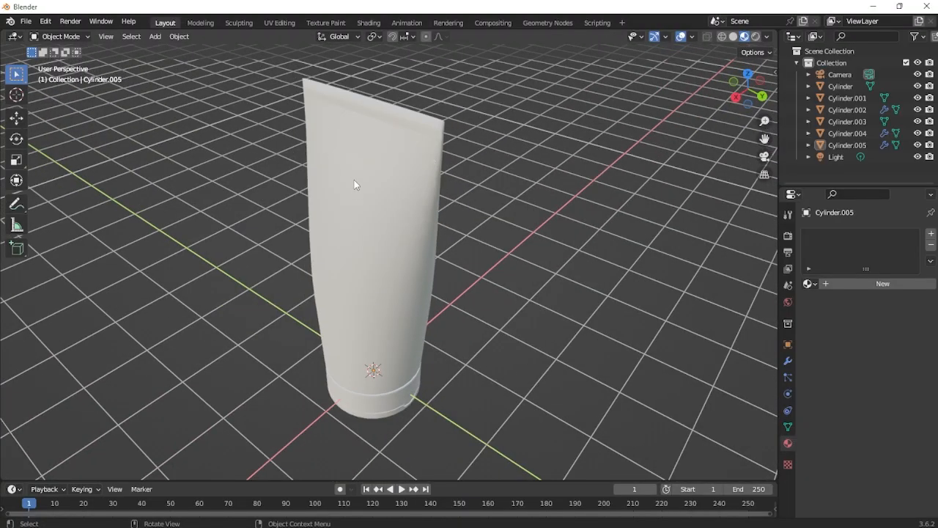
# Select the tube body and hide all other objects to isolate it.
pyautogui.click(359, 200)
pyautogui.moveTo(519, 228); pyautogui.dragTo(323, 411, button='middle')
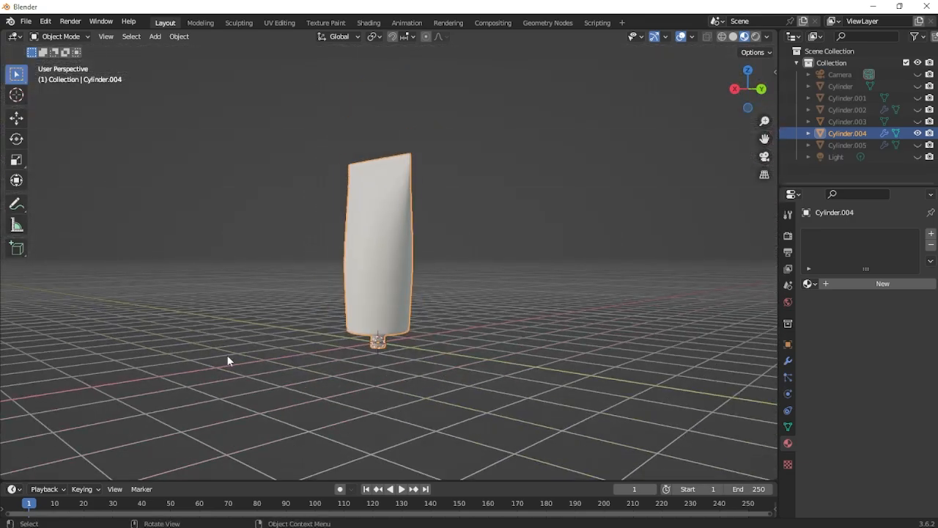
pyautogui.scroll(8, 378, 231)
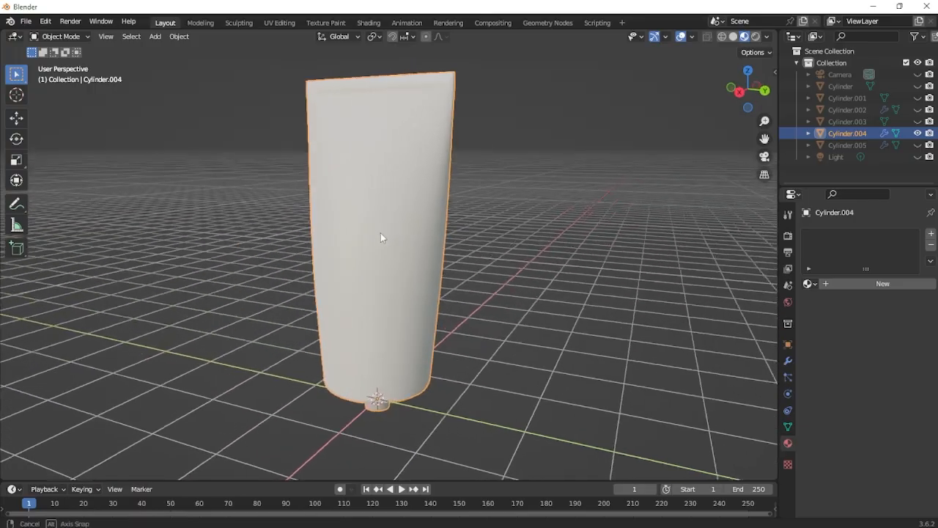
pyautogui.scroll(-8, 395, 256)
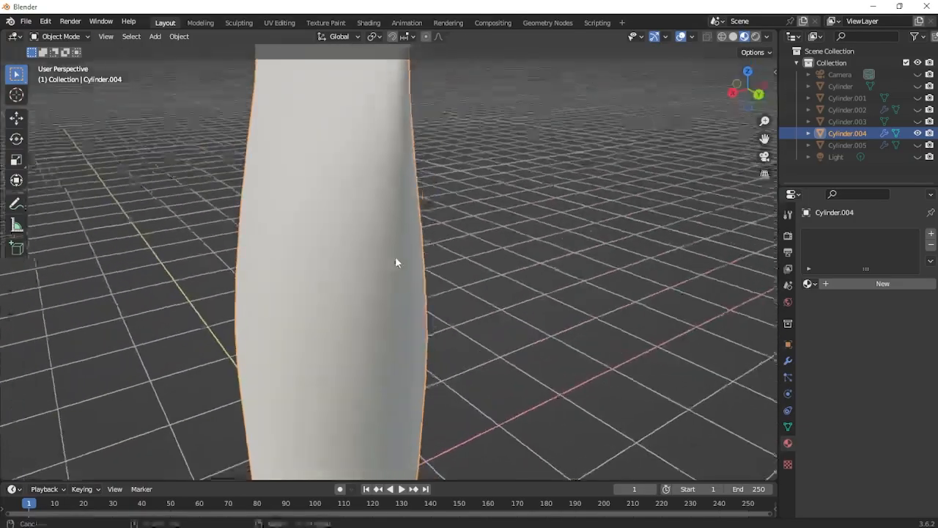
# Edit the tube body's mesh in edge selection mode with the Solidify modifier's viewport display turned off.
pyautogui.press('Tab')
pyautogui.moveTo(384, 219); pyautogui.dragTo(404, 204, button='middle')
pyautogui.scroll(2, 340, 244)
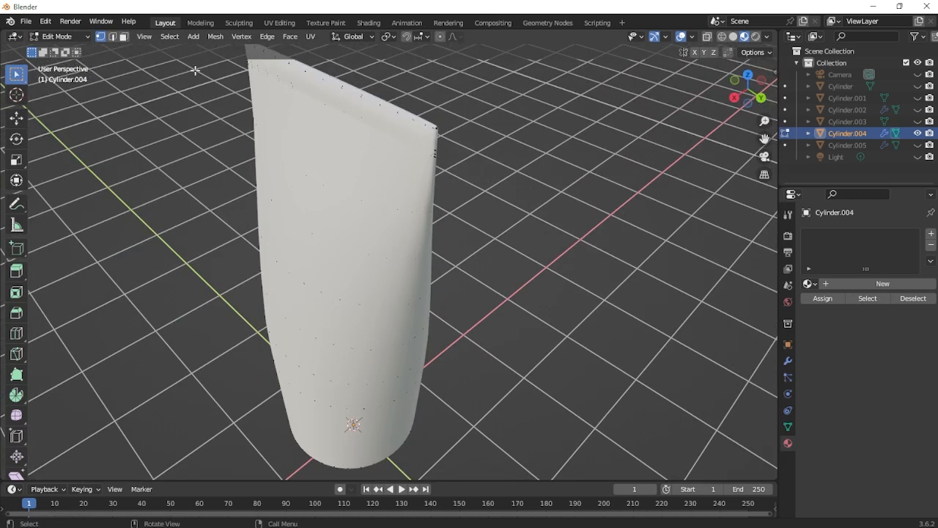
pyautogui.click(112, 37)
pyautogui.click(788, 360)
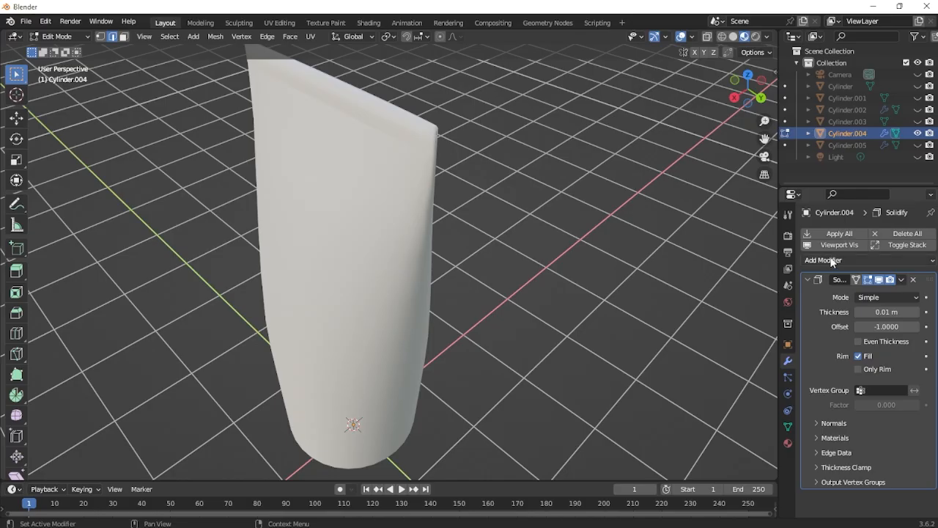
pyautogui.click(879, 280)
# Mark the edge loop around the rounded lower rim of the tube body as a seam.
pyautogui.moveTo(359, 297); pyautogui.dragTo(368, 367, button='middle')
pyautogui.keyDown('shift'); pyautogui.moveTo(352, 349); pyautogui.dragTo(352, 297, button='middle'); pyautogui.keyUp('shift')
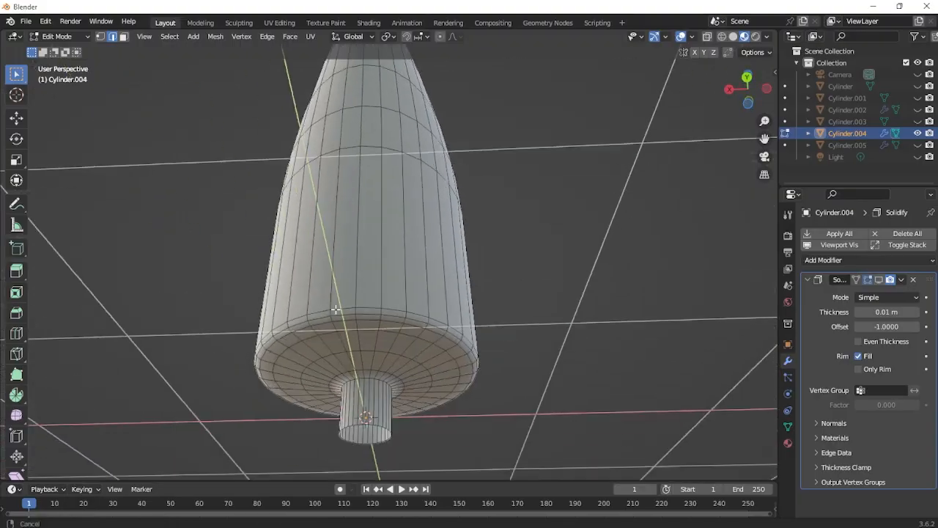
pyautogui.scroll(3, 351, 297)
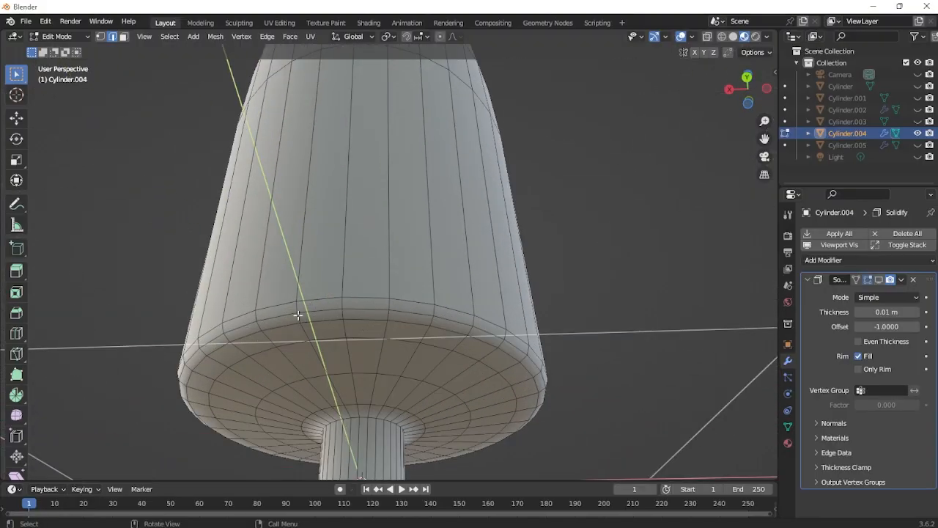
pyautogui.keyDown('alt'); pyautogui.click(361, 311); pyautogui.keyUp('alt')
pyautogui.moveTo(300, 365); pyautogui.dragTo(337, 376, button='middle')
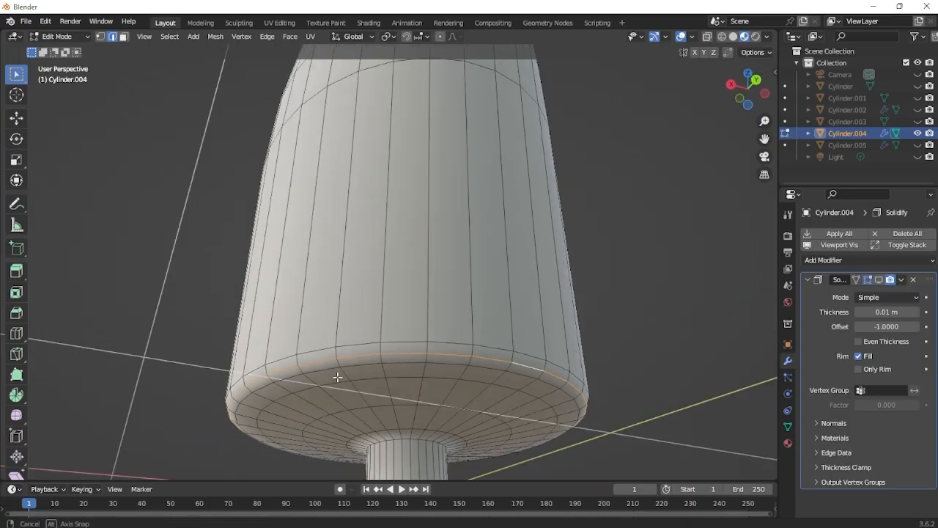
pyautogui.rightClick(410, 360)
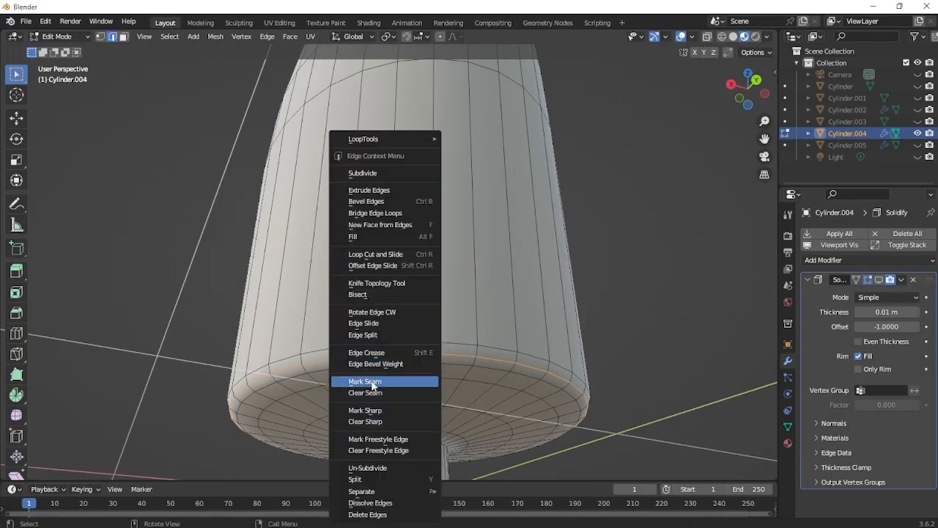
pyautogui.click(372, 382)
# Mark the edge loop where the neck meets the conical lower end as a seam.
pyautogui.moveTo(457, 199); pyautogui.dragTo(382, 316, button='middle')
pyautogui.keyDown('alt'); pyautogui.click(381, 317); pyautogui.keyUp('alt')
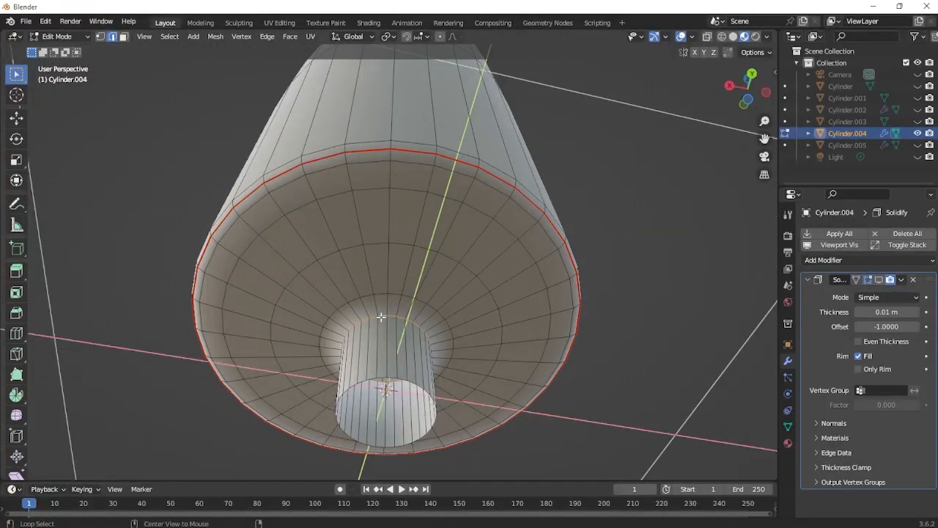
pyautogui.rightClick(426, 349)
pyautogui.click(427, 345)
# Try to select the vertical edge path up the middle of the body's back, starting just above the lower seam.
pyautogui.moveTo(417, 339); pyautogui.dragTo(357, 277, button='middle')
pyautogui.scroll(2, 357, 278)
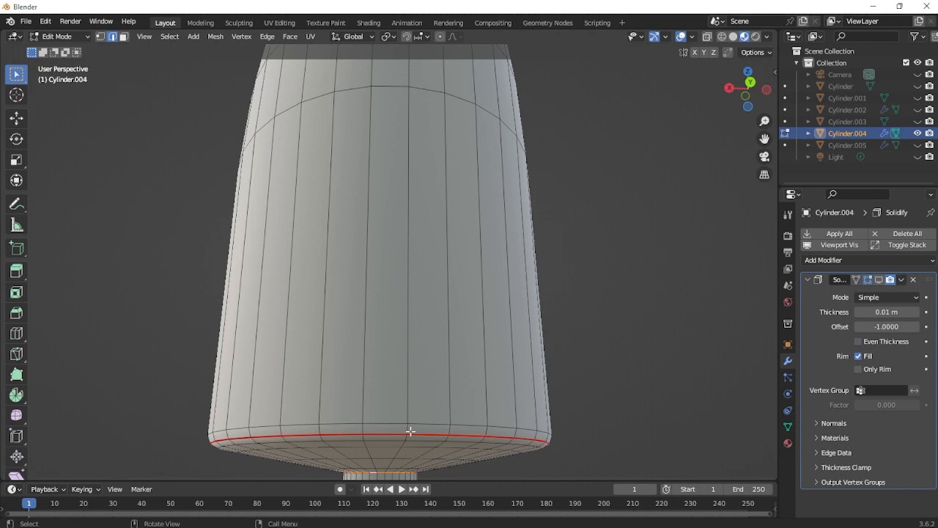
pyautogui.moveTo(408, 430); pyautogui.dragTo(382, 399, button='middle')
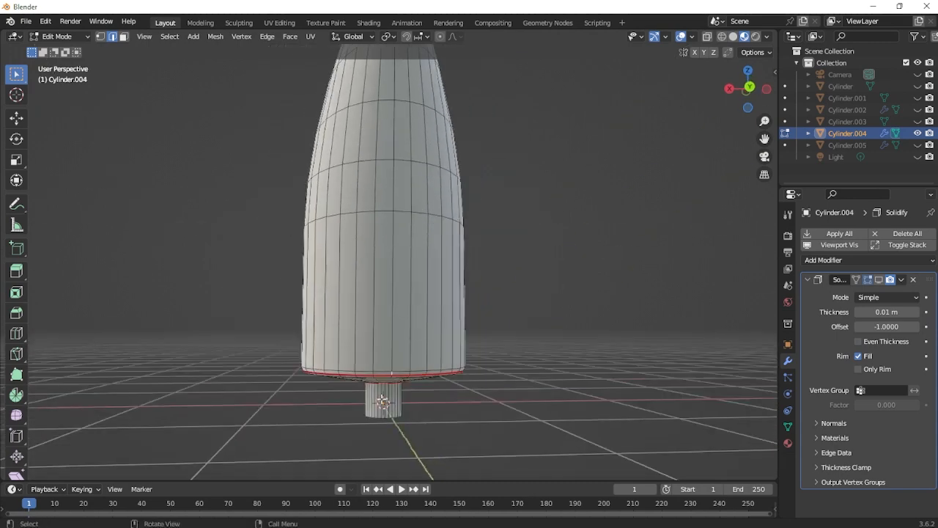
pyautogui.moveTo(380, 328); pyautogui.dragTo(762, 116, button='middle')
pyautogui.click(748, 82)
pyautogui.scroll(4, 434, 343)
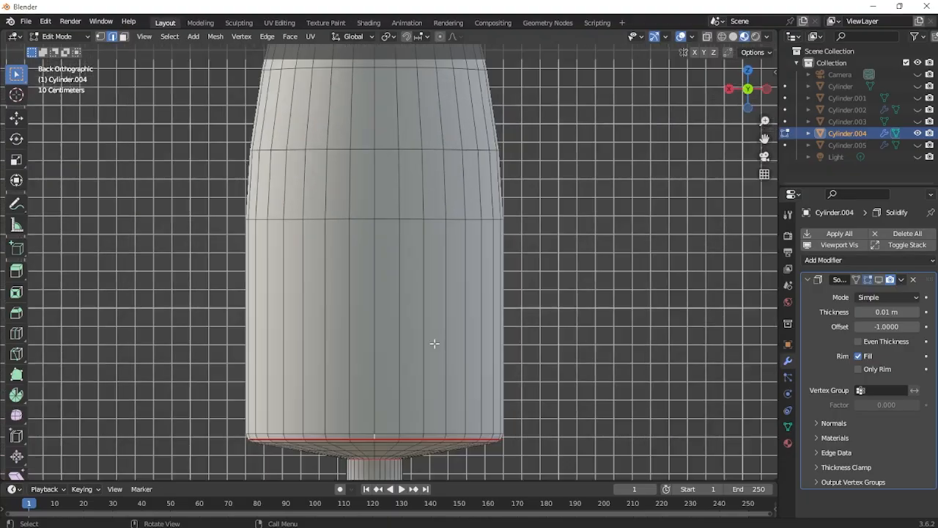
pyautogui.scroll(-3, 387, 387)
pyautogui.keyDown('shift'); pyautogui.moveTo(402, 105); pyautogui.dragTo(402, 277, button='middle'); pyautogui.keyUp('shift')
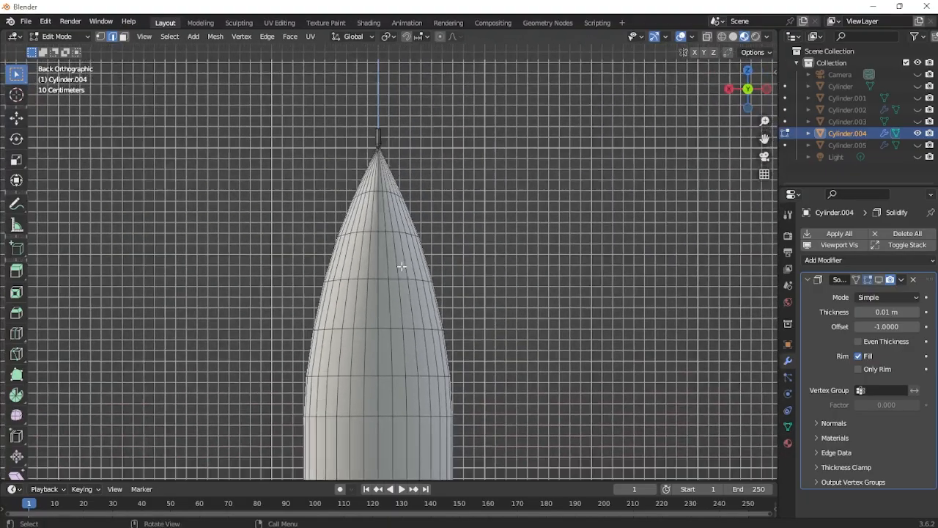
pyautogui.scroll(3, 402, 267)
pyautogui.scroll(-3, 415, 146)
pyautogui.moveTo(425, 215); pyautogui.dragTo(396, 247, button='middle')
pyautogui.keyDown('ctrl'); pyautogui.click(422, 192); pyautogui.keyUp('ctrl')
pyautogui.scroll(-2, 410, 242)
pyautogui.moveTo(432, 191); pyautogui.dragTo(456, 82, button='middle')
pyautogui.scroll(-2, 491, 184)
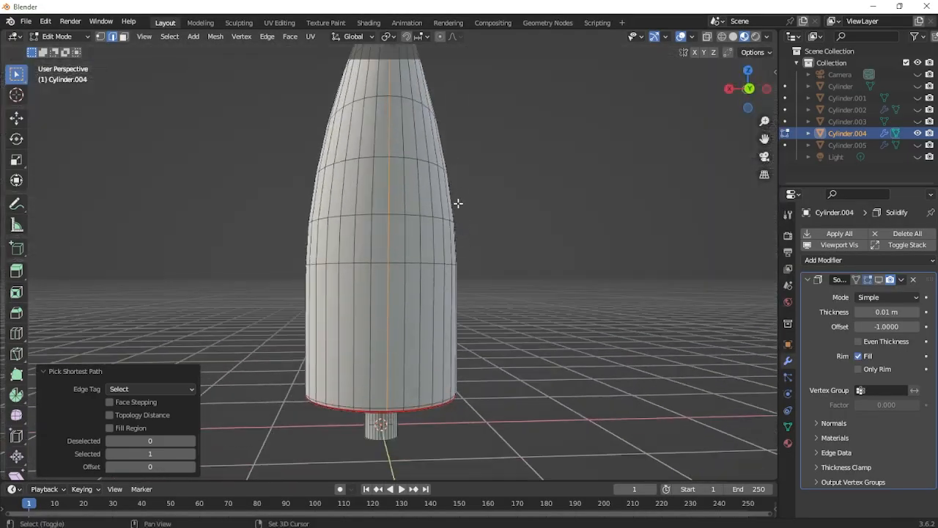
# Select the shortest edge path up the back of the body from just above the lower seam to the crimp's base.
pyautogui.moveTo(457, 203); pyautogui.dragTo(534, 224, button='middle')
pyautogui.scroll(4, 594, 223)
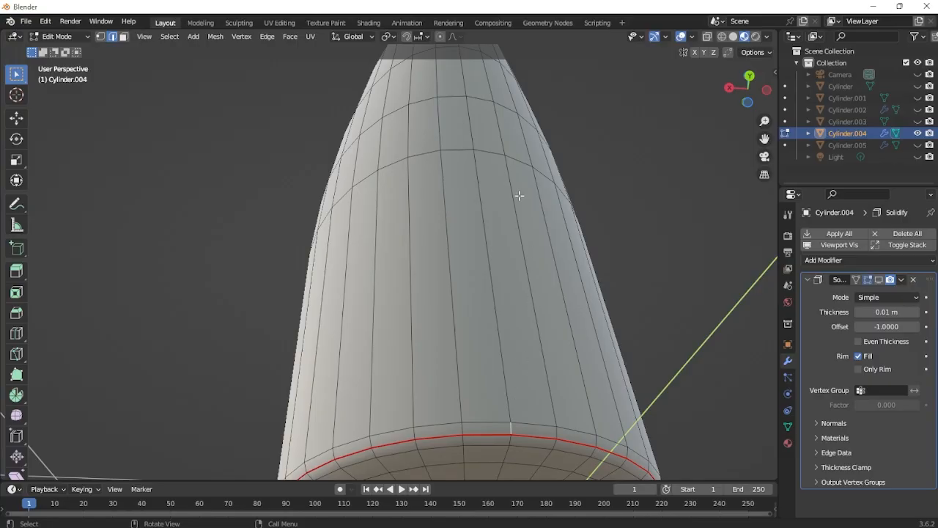
pyautogui.scroll(-3, 519, 195)
pyautogui.moveTo(483, 189); pyautogui.dragTo(343, 254, button='middle')
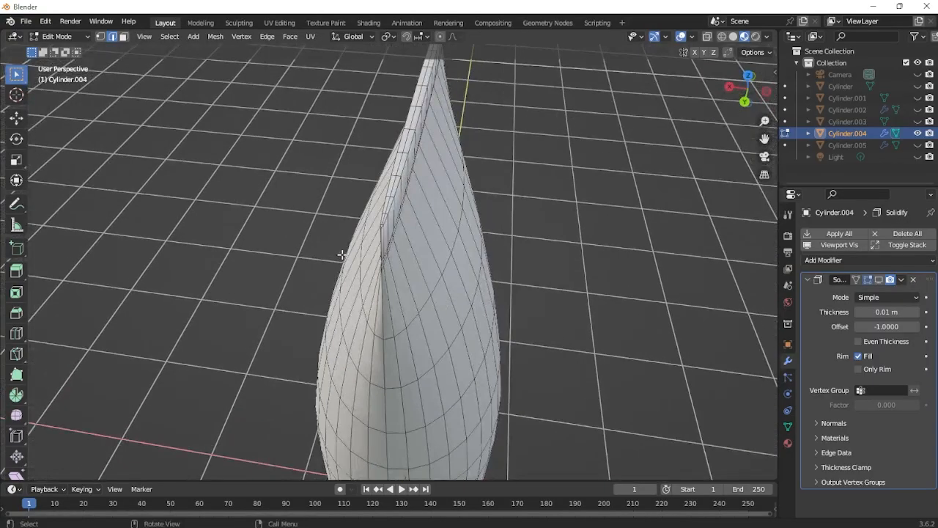
pyautogui.scroll(3, 342, 255)
pyautogui.keyDown('ctrl'); pyautogui.click(361, 156); pyautogui.keyUp('ctrl')
pyautogui.scroll(-4, 417, 256)
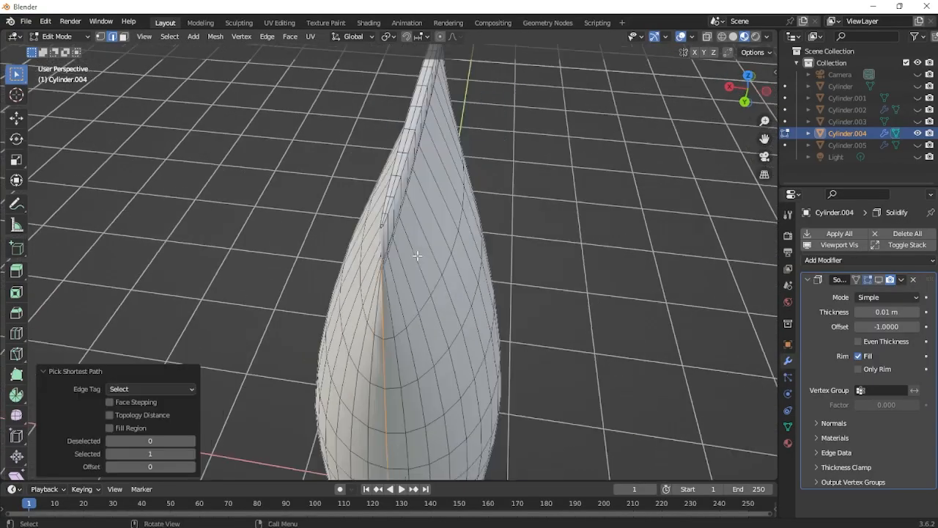
pyautogui.moveTo(417, 255); pyautogui.dragTo(463, 265, button='middle')
# Extend the selection with the shortest edge path up the middle of the body's front, from the lower seam into the crimp.
pyautogui.keyDown('shift'); pyautogui.moveTo(463, 301); pyautogui.dragTo(463, 205, button='middle'); pyautogui.keyUp('shift')
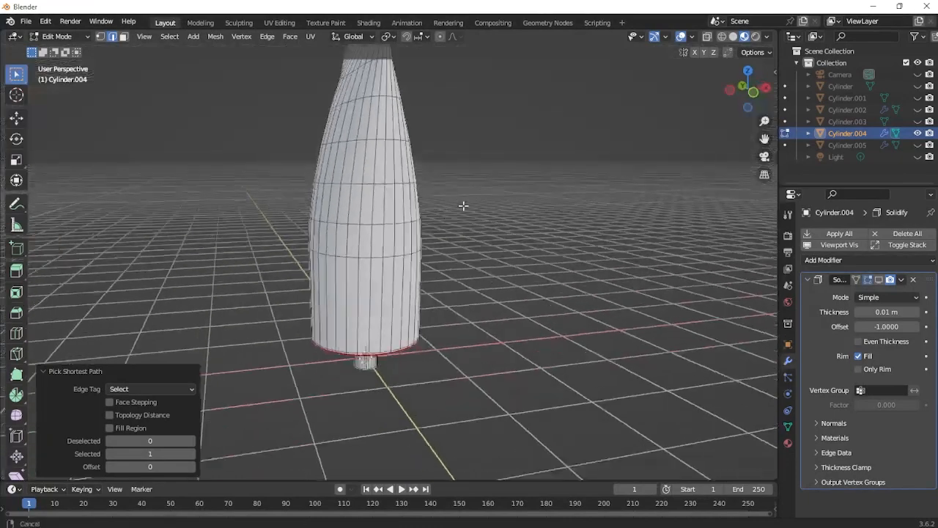
pyautogui.scroll(3, 463, 219)
pyautogui.moveTo(465, 312); pyautogui.dragTo(428, 282, button='middle')
pyautogui.scroll(1, 427, 294)
pyautogui.keyDown('shift'); pyautogui.moveTo(427, 324); pyautogui.dragTo(428, 271, button='middle'); pyautogui.keyUp('shift')
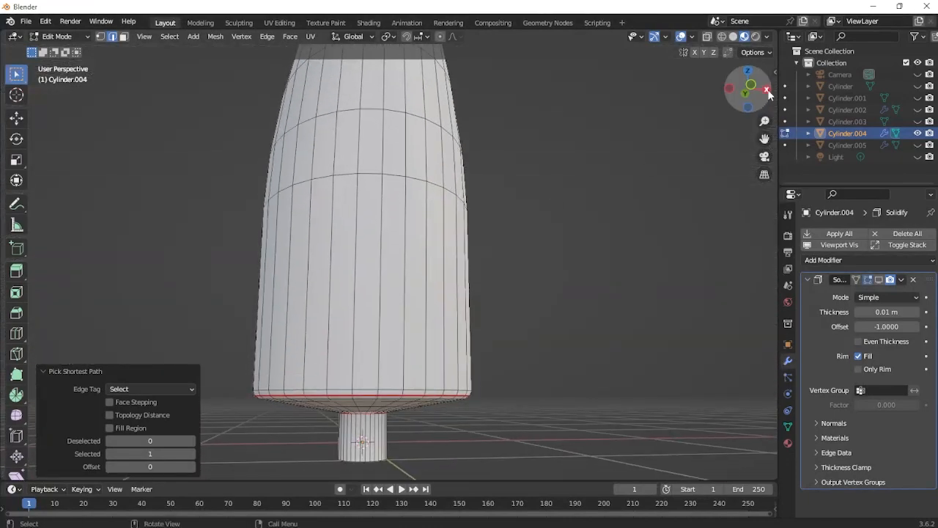
pyautogui.click(754, 89)
pyautogui.scroll(2, 387, 331)
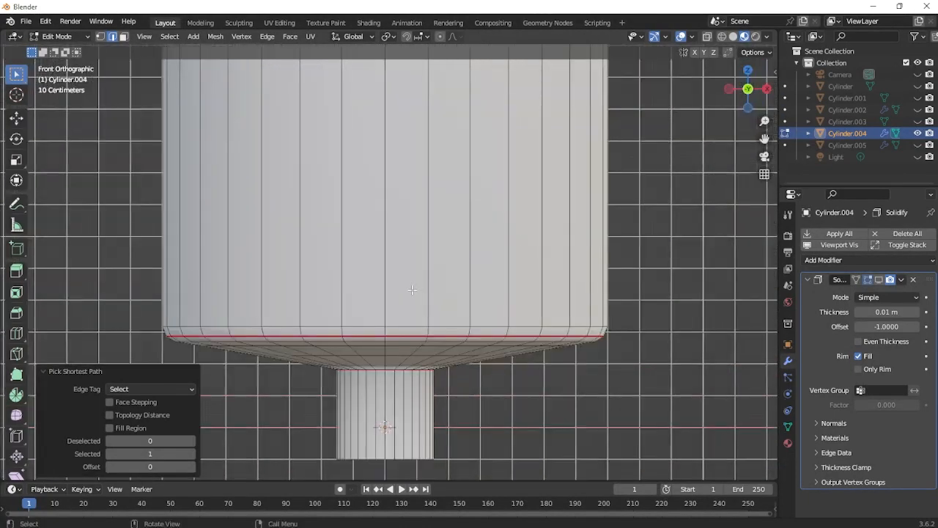
pyautogui.keyDown('shift'); pyautogui.click(382, 328); pyautogui.keyUp('shift')
pyautogui.scroll(-5, 428, 276)
pyautogui.keyDown('shift'); pyautogui.moveTo(416, 176); pyautogui.dragTo(382, 433, button='middle'); pyautogui.keyUp('shift')
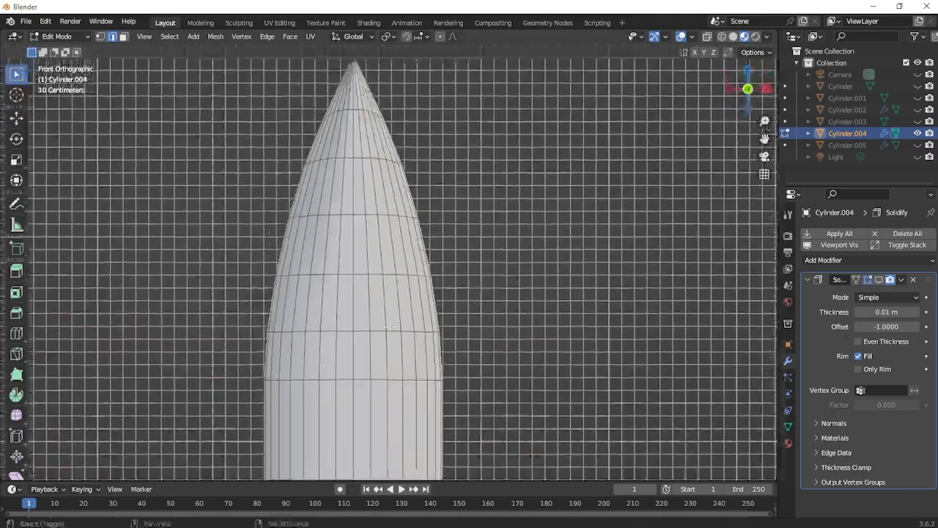
pyautogui.keyDown('shift'); pyautogui.moveTo(382, 264); pyautogui.dragTo(395, 412, button='middle'); pyautogui.keyUp('shift')
pyautogui.moveTo(450, 391); pyautogui.dragTo(391, 295, button='middle')
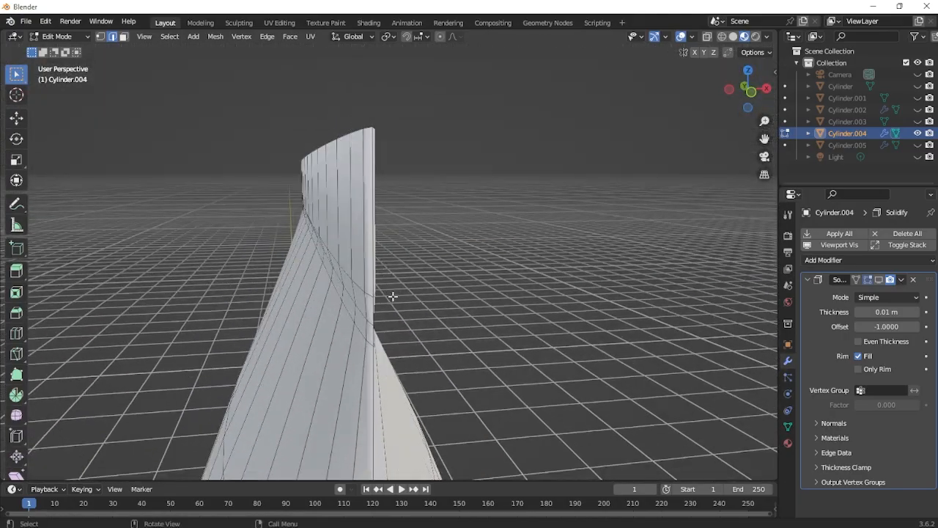
pyautogui.keyDown('ctrl'); pyautogui.click(373, 260); pyautogui.keyUp('ctrl')
# Mark the selected vertical edge paths on the body's front and back as seams.
pyautogui.moveTo(373, 261); pyautogui.dragTo(465, 275, button='middle')
pyautogui.scroll(-5, 458, 299)
pyautogui.moveTo(454, 307); pyautogui.dragTo(476, 293, button='middle')
pyautogui.keyDown('shift'); pyautogui.moveTo(475, 293); pyautogui.dragTo(348, 278, button='middle'); pyautogui.keyUp('shift')
pyautogui.scroll(3, 516, 246)
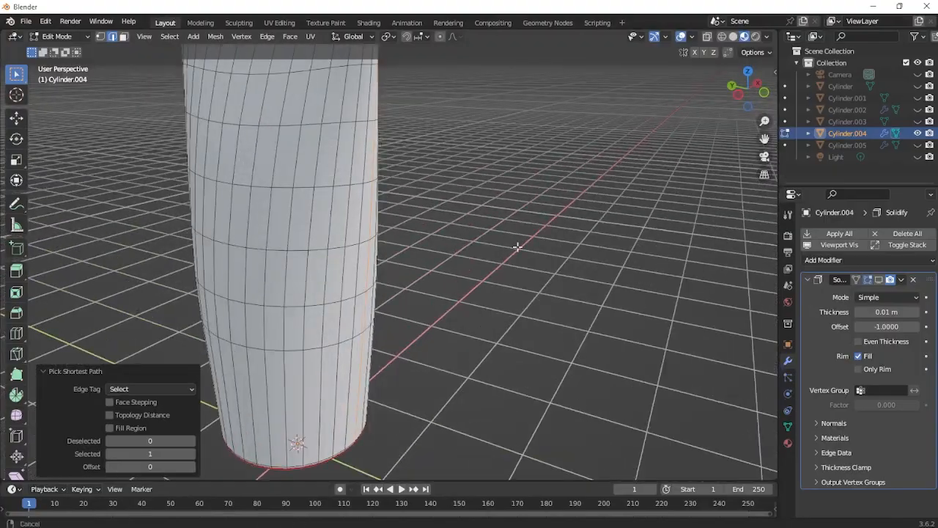
pyautogui.keyDown('shift'); pyautogui.moveTo(517, 247); pyautogui.dragTo(537, 324, button='middle'); pyautogui.keyUp('shift')
pyautogui.scroll(-4, 524, 271)
pyautogui.moveTo(523, 269); pyautogui.dragTo(492, 284, button='middle')
pyautogui.scroll(3, 471, 275)
pyautogui.keyDown('shift'); pyautogui.moveTo(433, 207); pyautogui.dragTo(446, 247, button='middle'); pyautogui.keyUp('shift')
pyautogui.scroll(3, 445, 247)
pyautogui.scroll(-3, 445, 231)
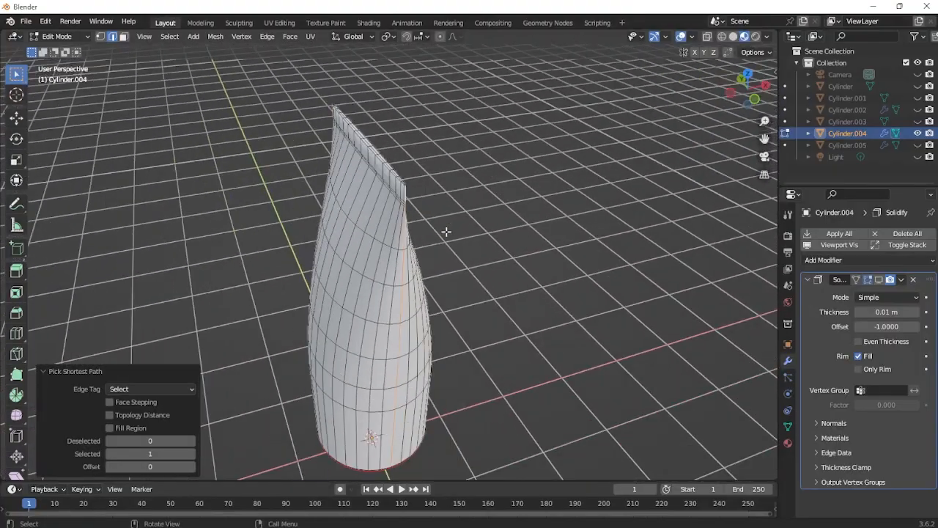
pyautogui.rightClick(446, 230)
pyautogui.click(417, 271)
# Select the edge path along the crimp's upper end from corner to corner and mark it as a seam.
pyautogui.moveTo(435, 257); pyautogui.dragTo(434, 283, button='middle')
pyautogui.scroll(1, 438, 284)
pyautogui.keyDown('shift'); pyautogui.moveTo(375, 310); pyautogui.dragTo(358, 298, button='middle'); pyautogui.keyUp('shift')
pyautogui.scroll(-3, 389, 285)
pyautogui.scroll(3, 358, 298)
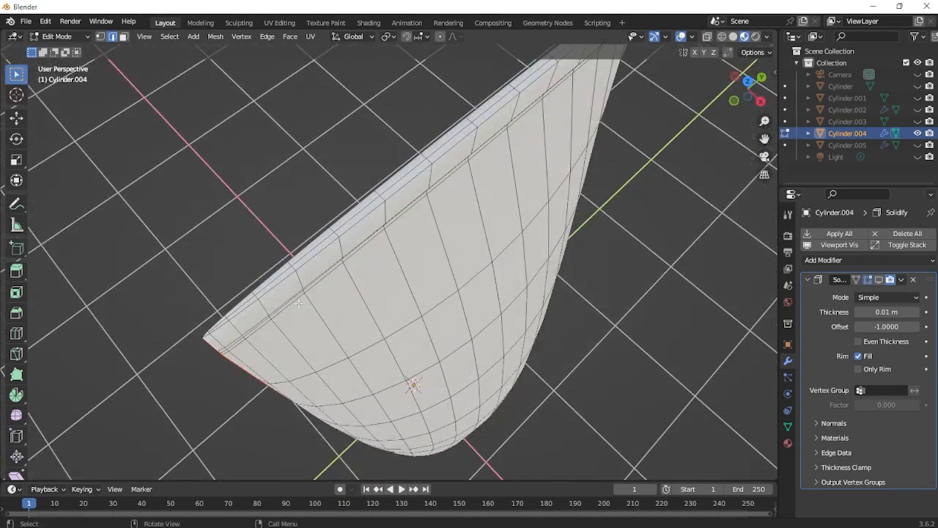
pyautogui.moveTo(281, 302); pyautogui.dragTo(417, 229, button='middle')
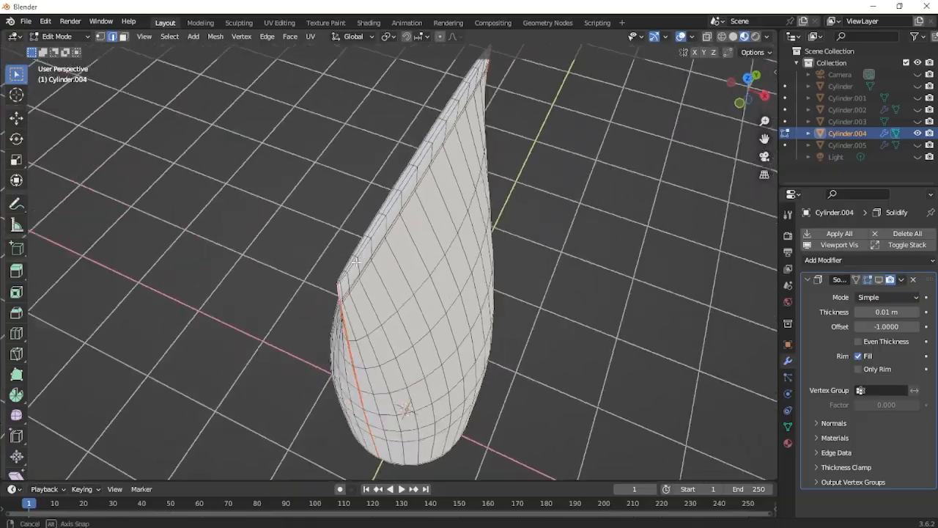
pyautogui.scroll(2, 323, 278)
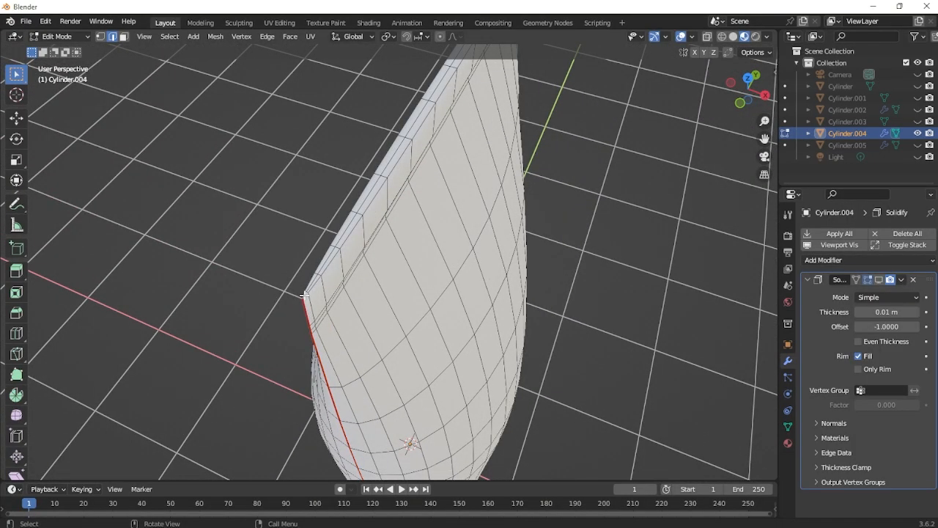
pyautogui.scroll(-3, 312, 289)
pyautogui.moveTo(469, 256); pyautogui.dragTo(370, 258, button='middle')
pyautogui.scroll(2, 370, 257)
pyautogui.keyDown('shift'); pyautogui.moveTo(634, 236); pyautogui.dragTo(546, 215, button='middle'); pyautogui.keyUp('shift')
pyautogui.scroll(3, 543, 235)
pyautogui.scroll(-2, 575, 224)
pyautogui.keyDown('ctrl'); pyautogui.click(507, 274); pyautogui.keyUp('ctrl')
pyautogui.scroll(-3, 504, 274)
pyautogui.moveTo(494, 265); pyautogui.dragTo(511, 323, button='middle')
pyautogui.rightClick(480, 245)
pyautogui.click(454, 270)
# Mark one lengthwise edge of the neck as a seam.
pyautogui.scroll(-3, 477, 245)
pyautogui.scroll(5, 455, 300)
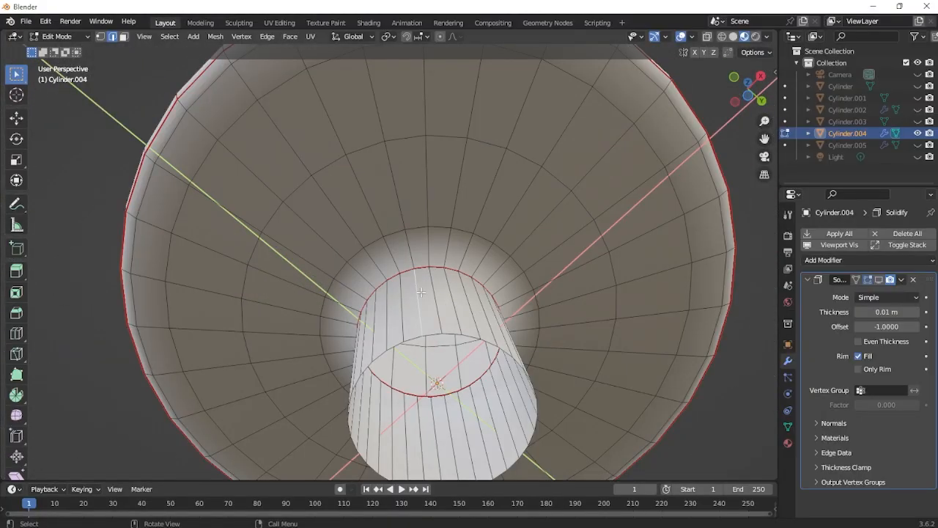
pyautogui.rightClick(482, 311)
pyautogui.click(462, 312)
# Select the whole tube mesh, unwrap it along the seams, and open the UV Editing workspace.
pyautogui.scroll(-7, 486, 274)
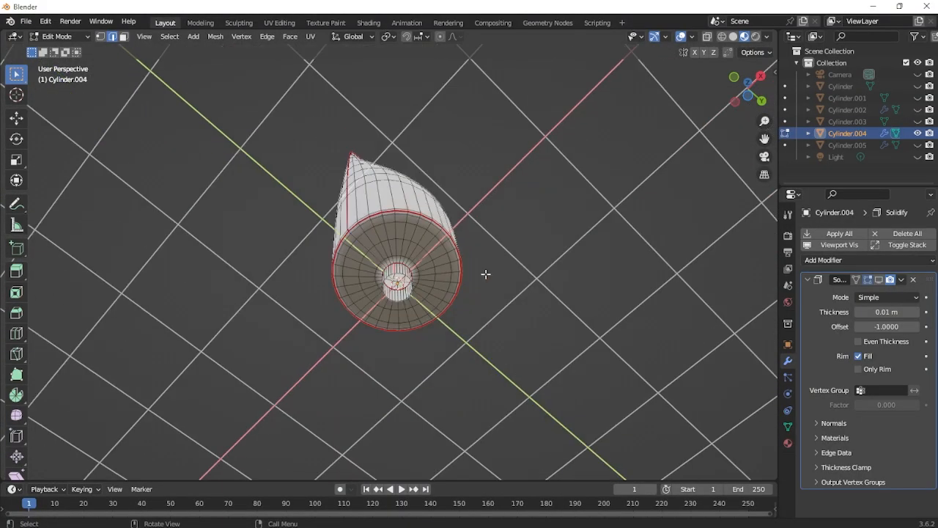
pyautogui.moveTo(486, 275); pyautogui.dragTo(442, 285, button='middle')
pyautogui.scroll(3, 441, 285)
pyautogui.moveTo(378, 310); pyautogui.dragTo(459, 300, button='middle')
pyautogui.scroll(4, 531, 289)
pyautogui.scroll(-5, 459, 299)
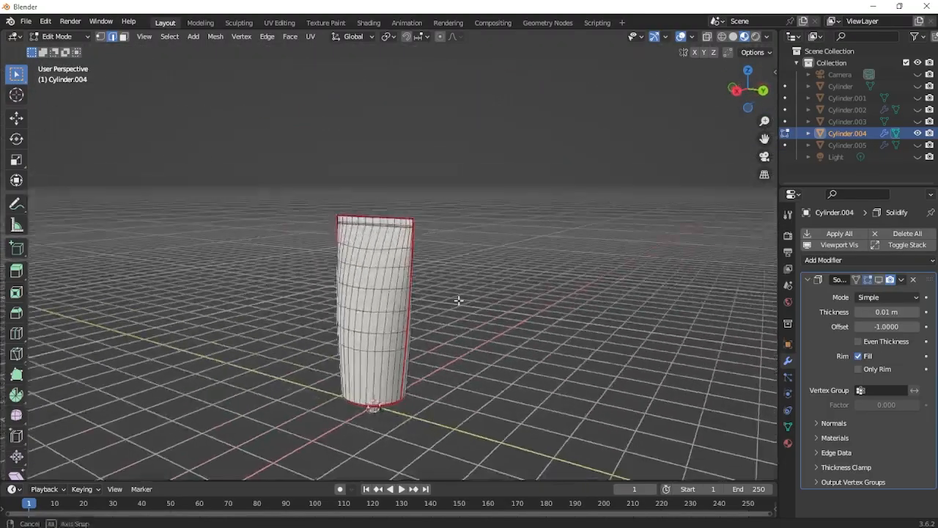
pyautogui.press('a')
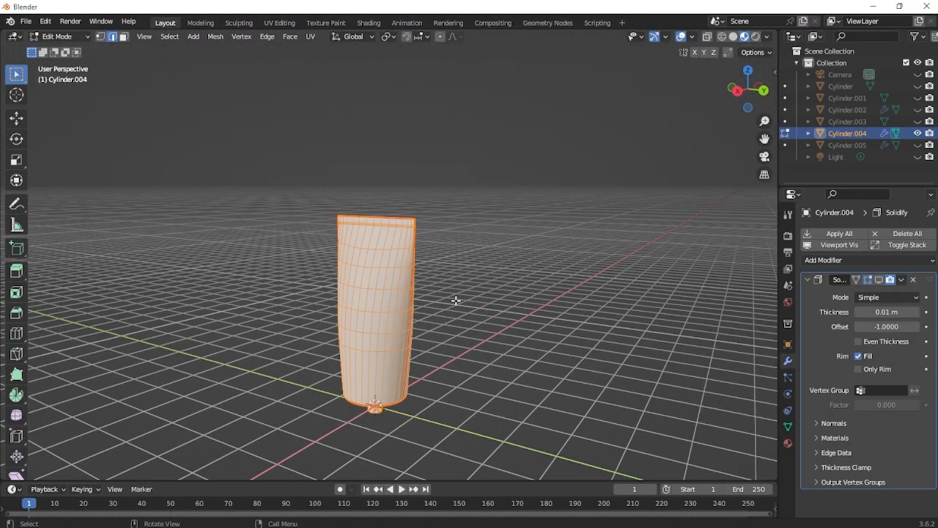
pyautogui.press('u')
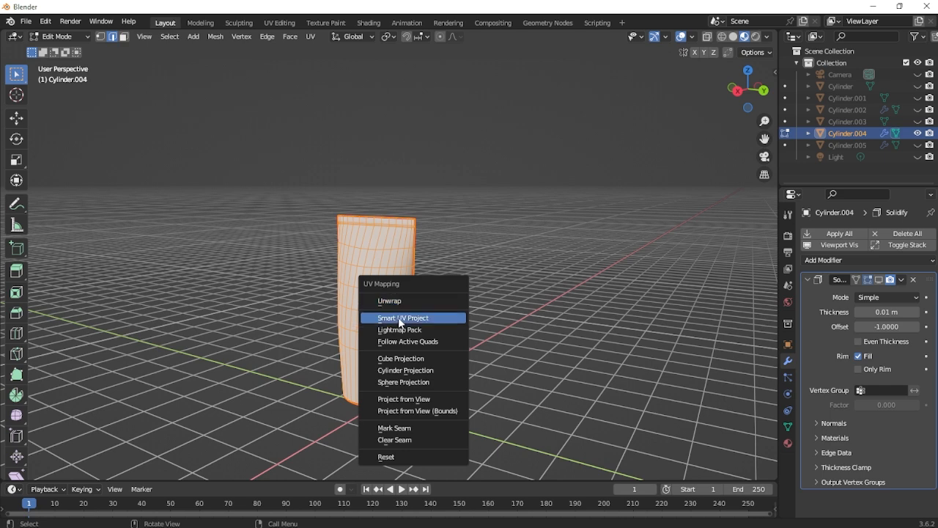
pyautogui.click(401, 301)
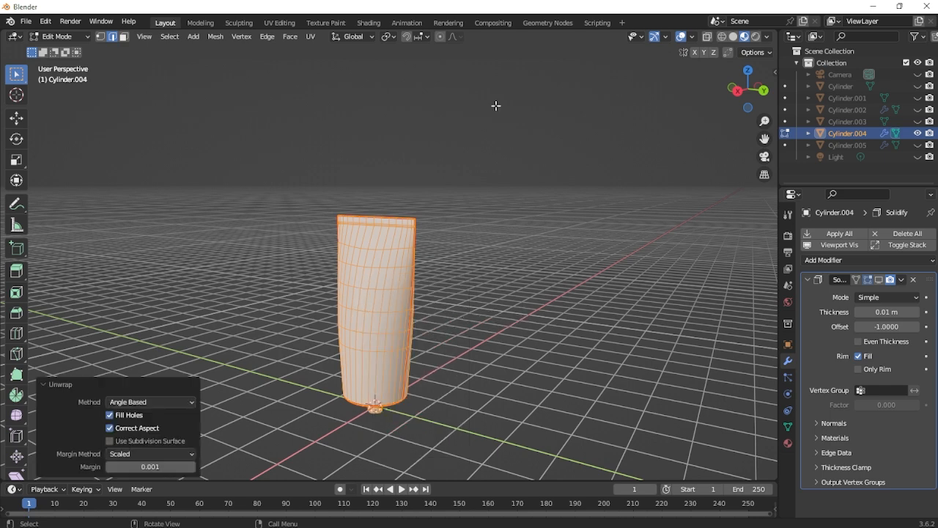
pyautogui.click(277, 23)
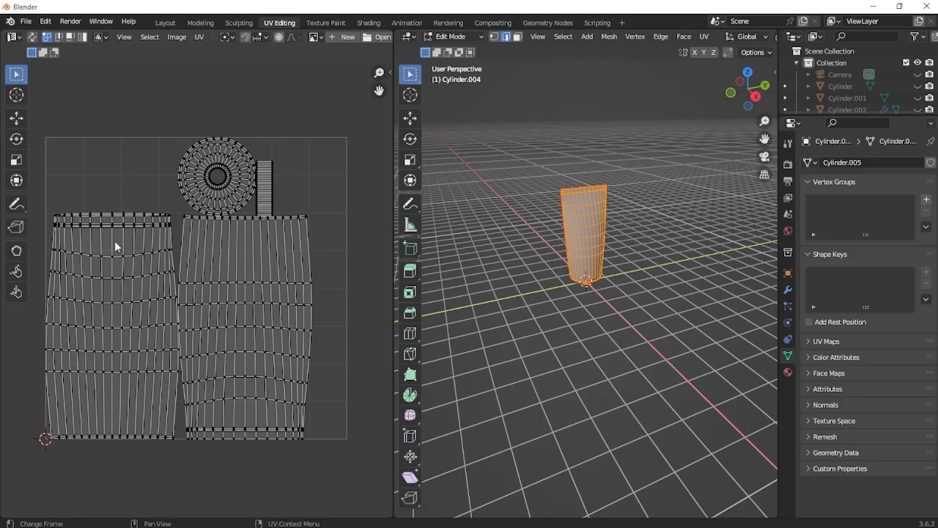
# Select the UV islands of the round conical end and the narrow neck strip.
pyautogui.click(266, 275)
pyautogui.press('l')
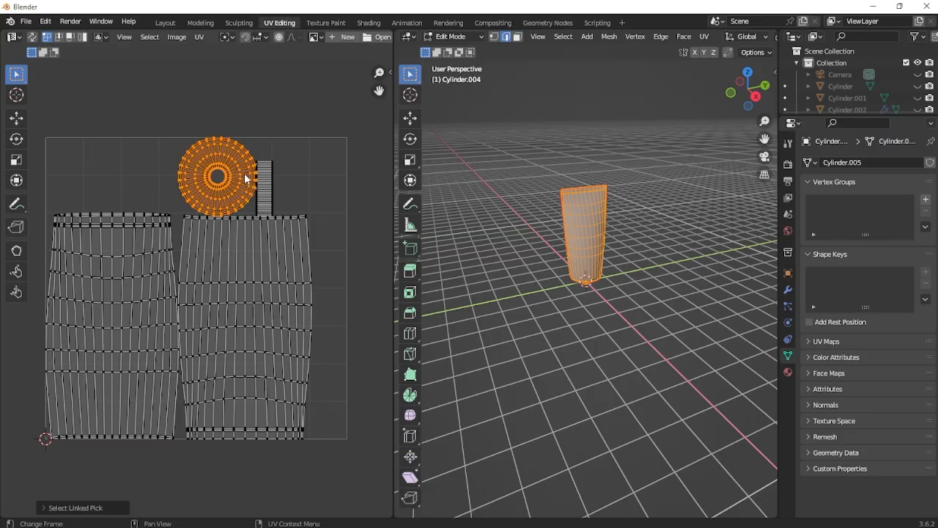
pyautogui.press('l')
pyautogui.click(273, 159)
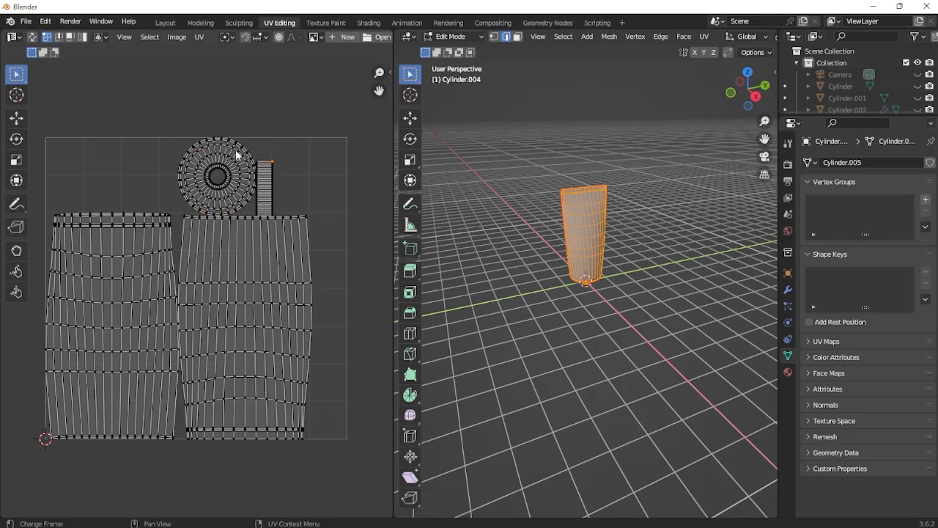
pyautogui.press('.')
pyautogui.press('l')
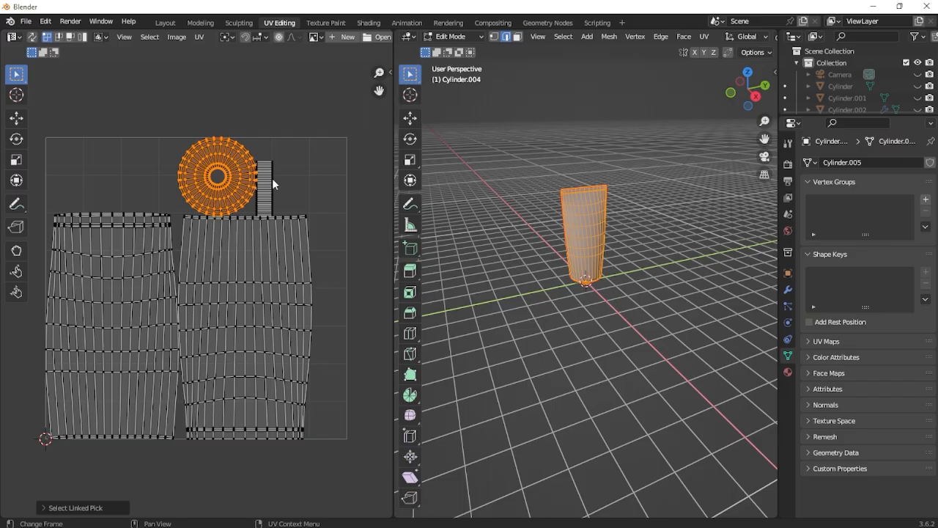
pyautogui.press('l')
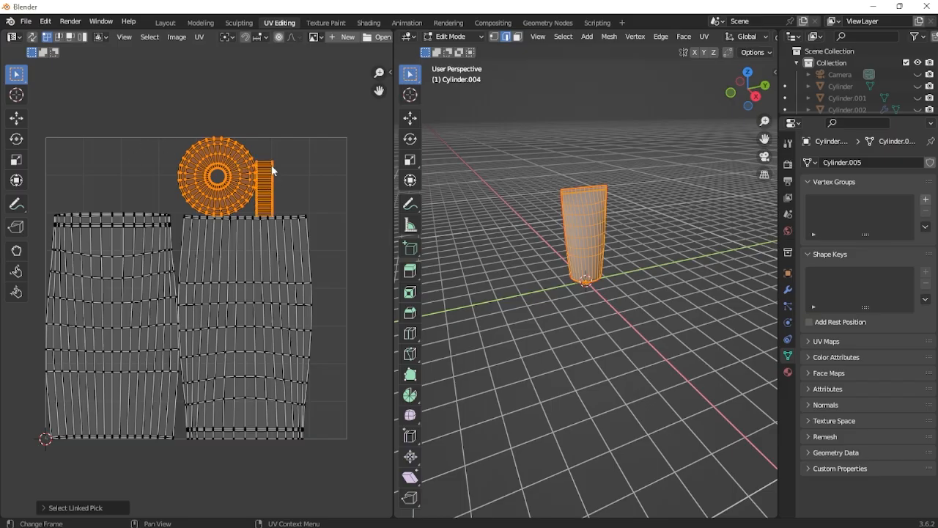
# Select the conical lower end's linked faces in the 3D view, delimited by Seam, and reselect the whole mesh.
pyautogui.moveTo(699, 298); pyautogui.dragTo(682, 232, button='middle')
pyautogui.scroll(3, 673, 264)
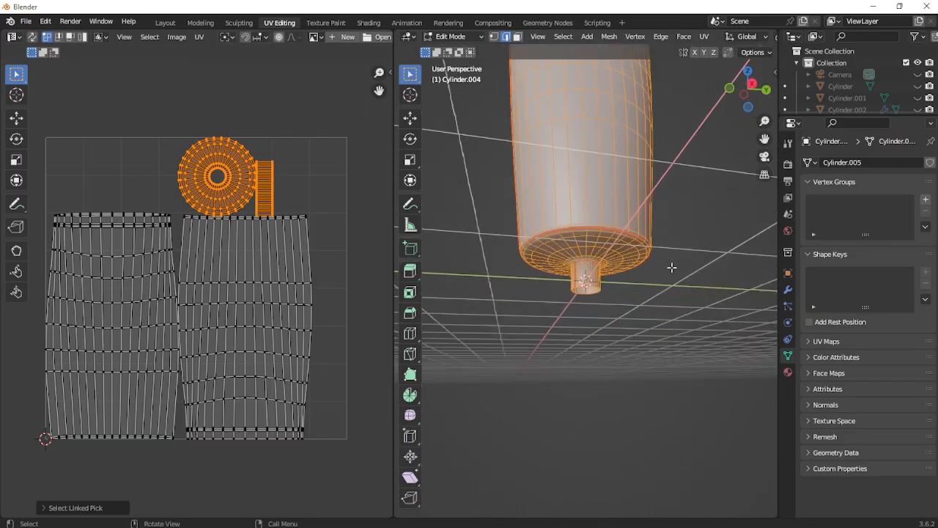
pyautogui.moveTo(672, 267); pyautogui.dragTo(669, 238, button='middle')
pyautogui.hotkey('alt', 'a')
pyautogui.press('l')
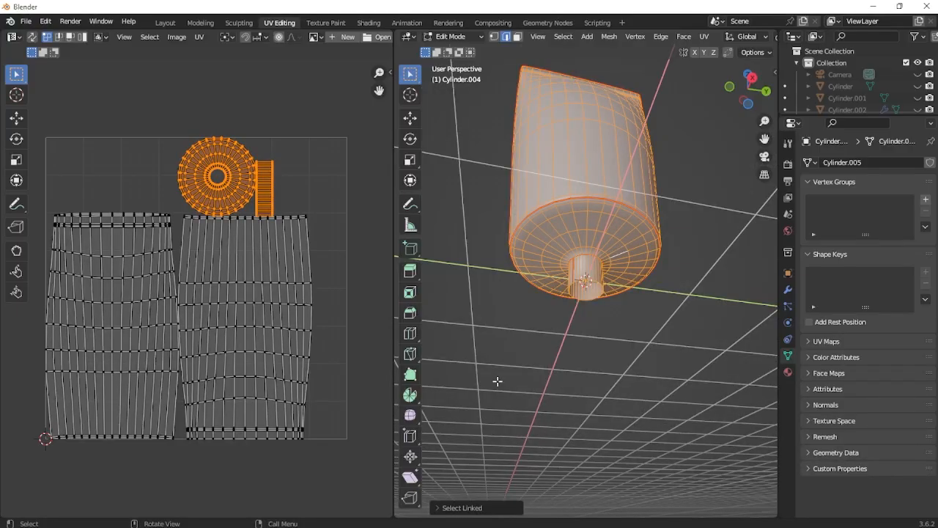
pyautogui.click(469, 508)
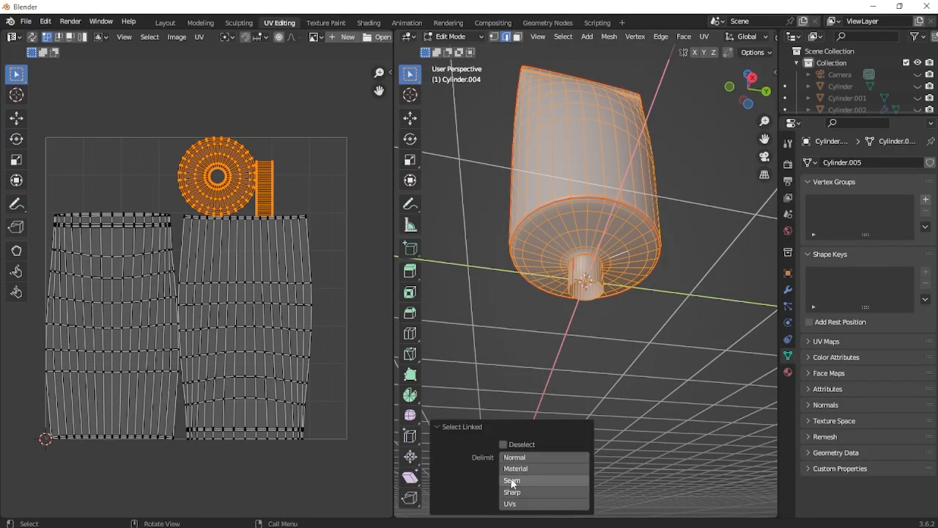
pyautogui.click(513, 479)
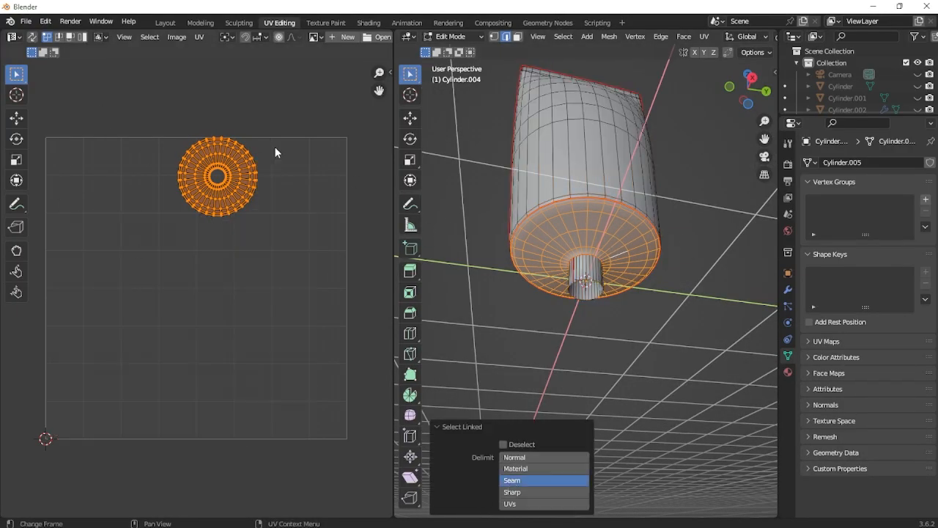
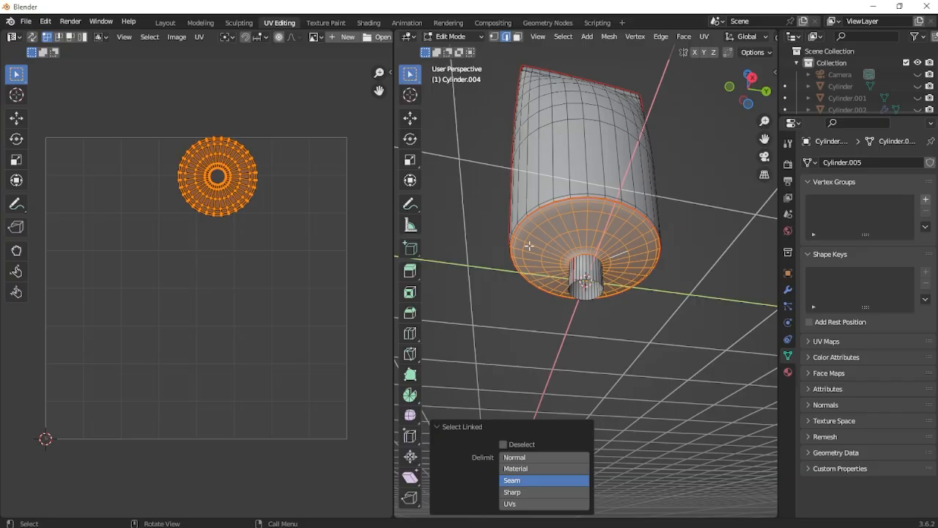
pyautogui.press('a')
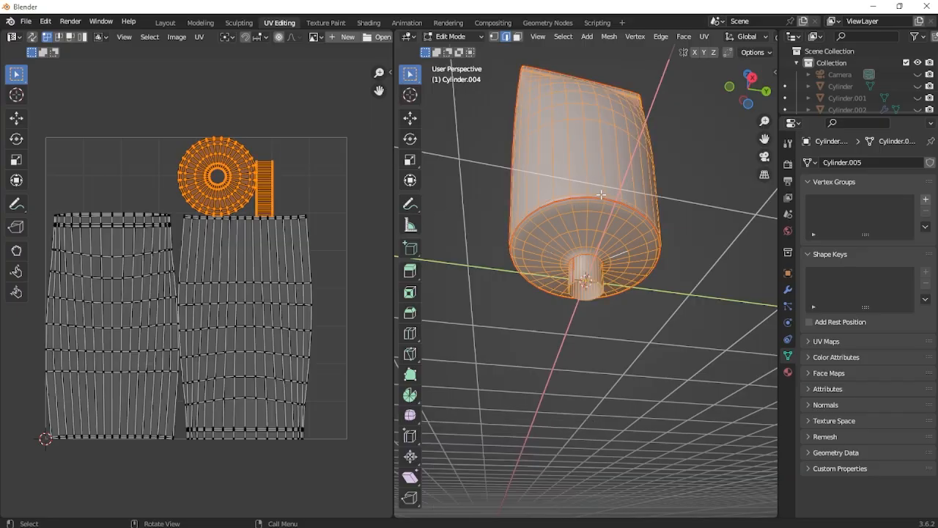
# Set the UV pivot to Individual Origins and scale the conical end and neck islands down slightly.
pyautogui.scroll(3, 240, 174)
pyautogui.scroll(-2, 246, 169)
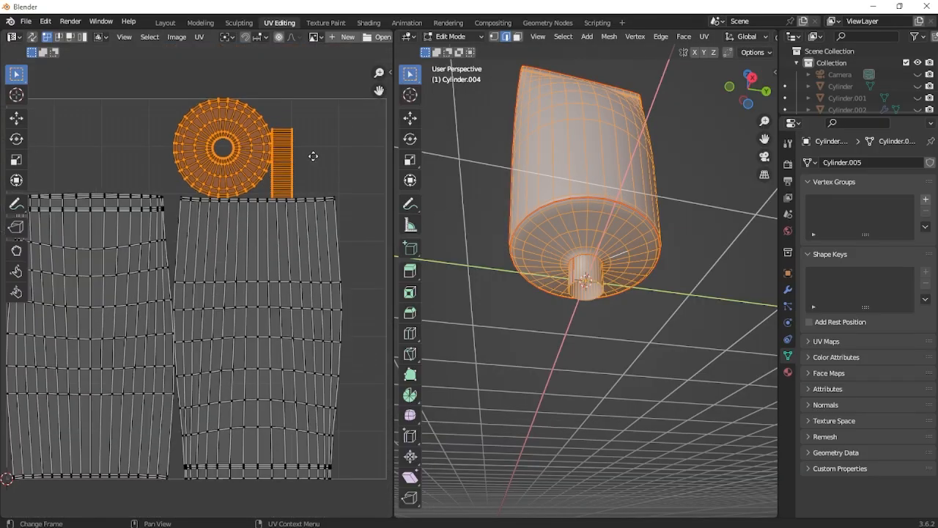
pyautogui.moveTo(315, 174); pyautogui.dragTo(291, 249, button='middle')
pyautogui.scroll(2, 292, 248)
pyautogui.click(229, 38)
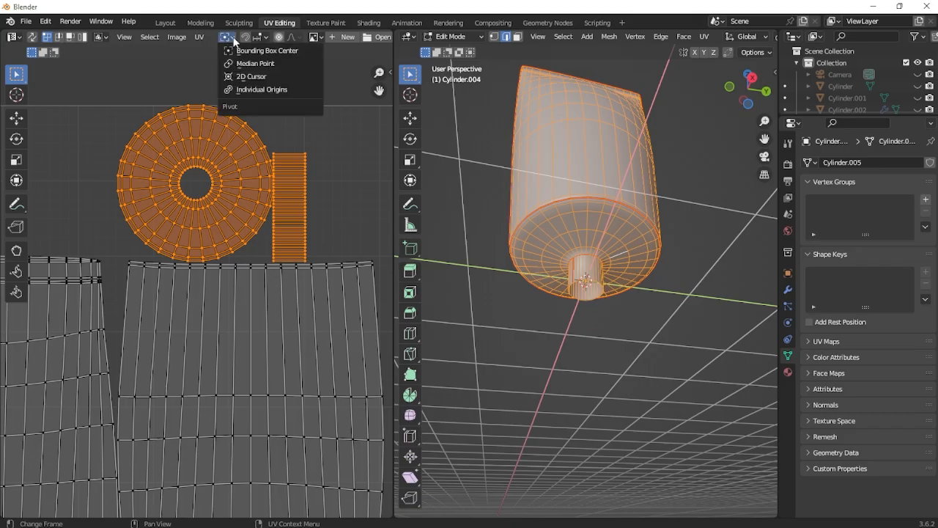
pyautogui.click(235, 88)
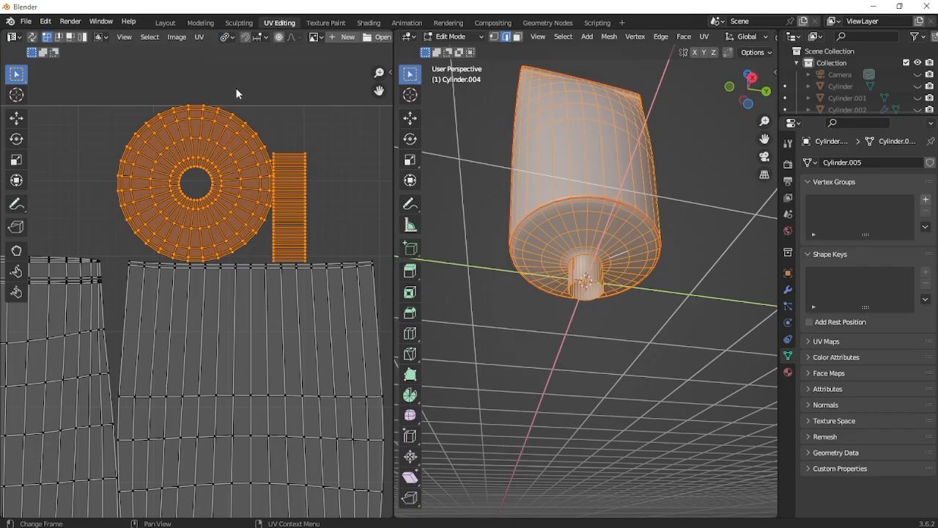
pyautogui.press('s')
pyautogui.click(319, 233)
# Move the conical end and neck islands about 0.23 to the right within the UV square.
pyautogui.scroll(-3, 318, 233)
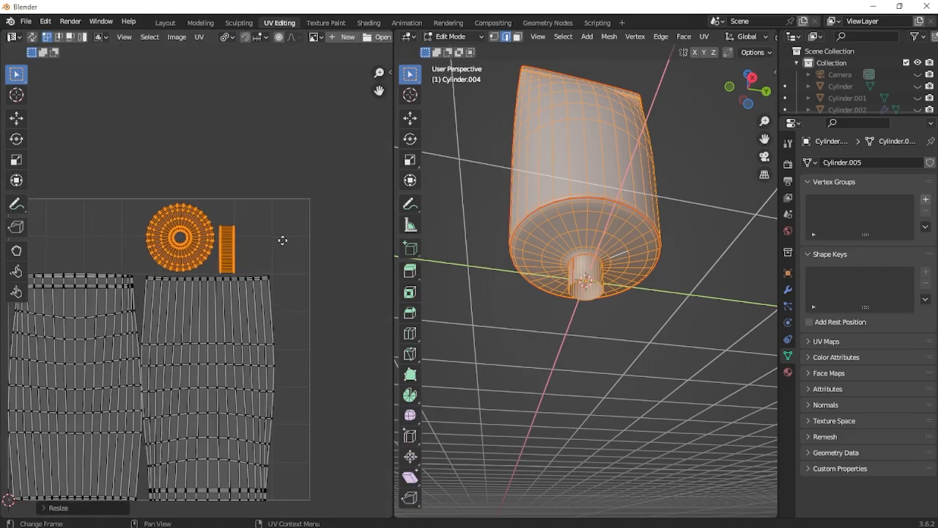
pyautogui.moveTo(282, 240); pyautogui.dragTo(260, 248, button='middle')
pyautogui.press('g')
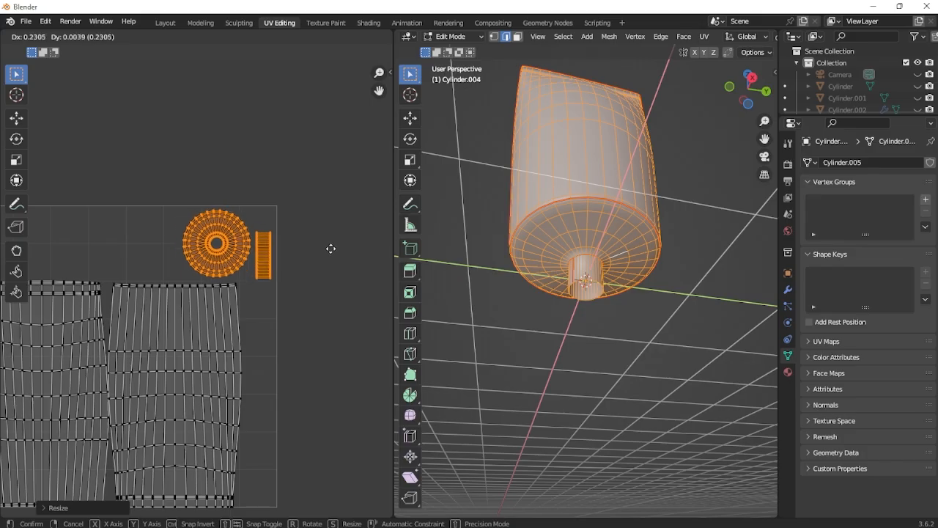
pyautogui.click(329, 249)
# Select the right-hand body island in the UV layout and move it about 0.03 along positive X, away from the other body island.
pyautogui.moveTo(236, 326); pyautogui.dragTo(272, 264, button='middle')
pyautogui.scroll(-3, 215, 291)
pyautogui.moveTo(166, 320); pyautogui.dragTo(225, 348, button='middle')
pyautogui.scroll(3, 224, 349)
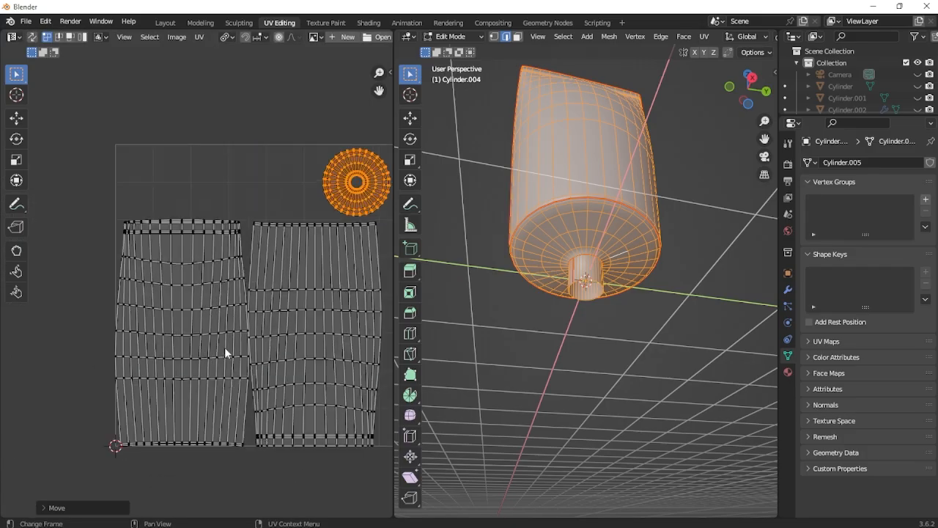
pyautogui.moveTo(284, 362); pyautogui.dragTo(191, 355, button='middle')
pyautogui.hotkey('alt', 'a')
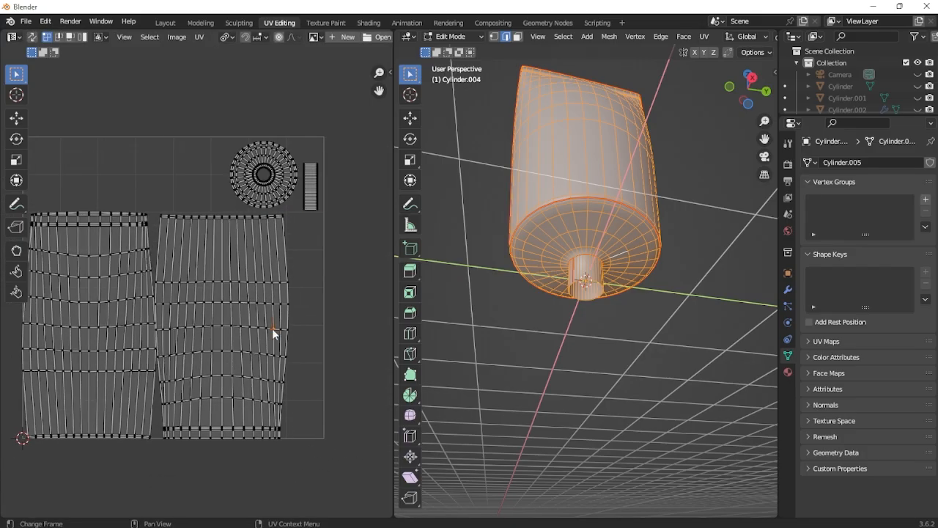
pyautogui.press('l')
pyautogui.press('g')
pyautogui.press('x')
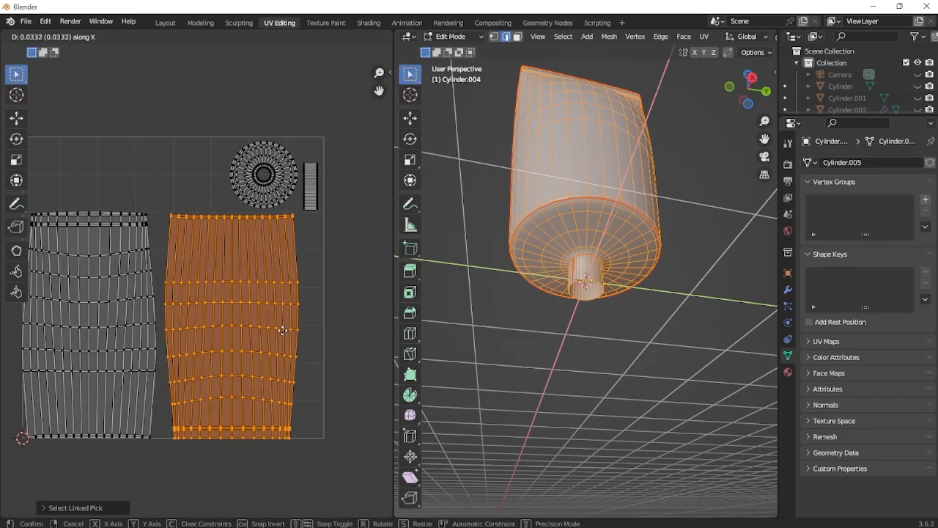
pyautogui.click(283, 330)
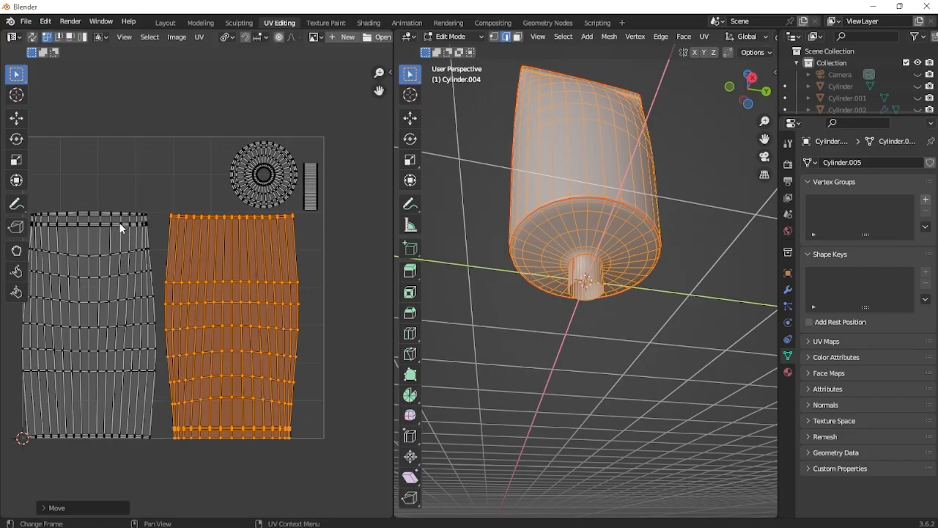
# Select the right-hand body island and rotate it half a turn so its crimped end points up like the other body island.
pyautogui.click(119, 223)
pyautogui.press('l')
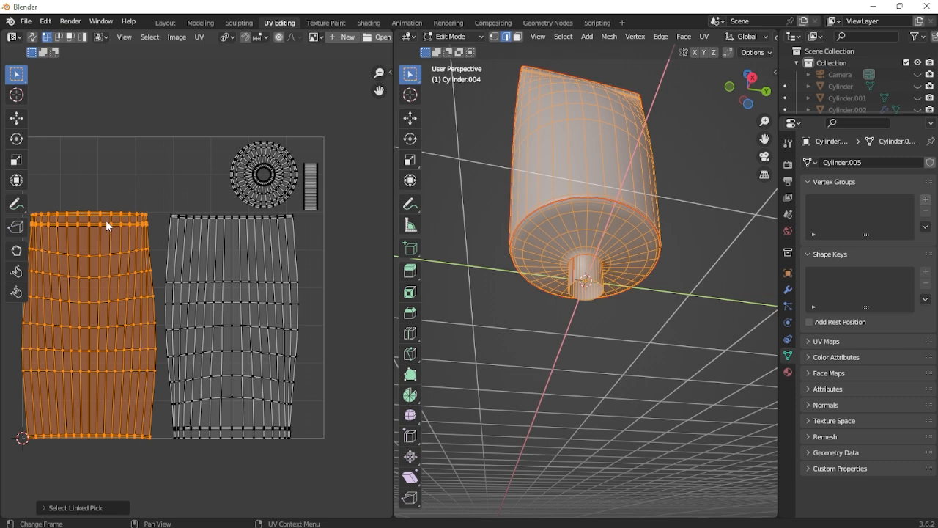
pyautogui.scroll(3, 159, 271)
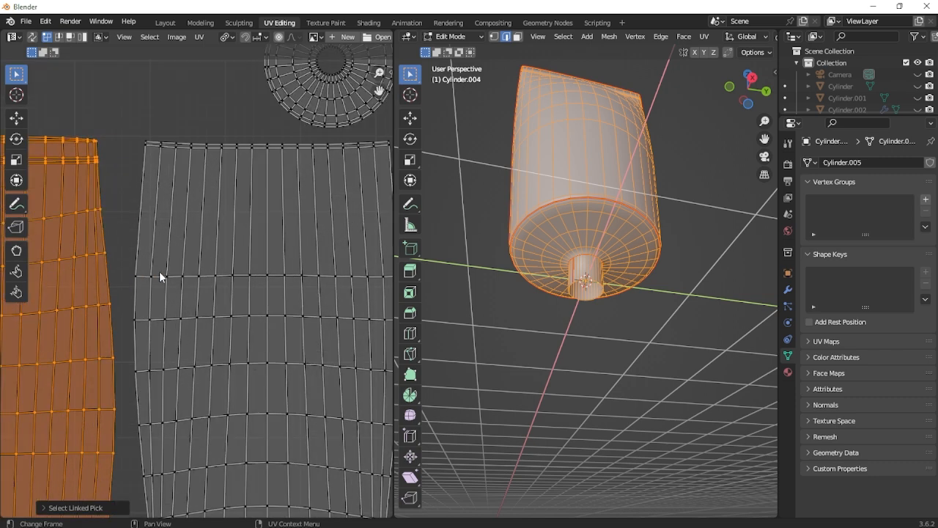
pyautogui.scroll(-2, 159, 271)
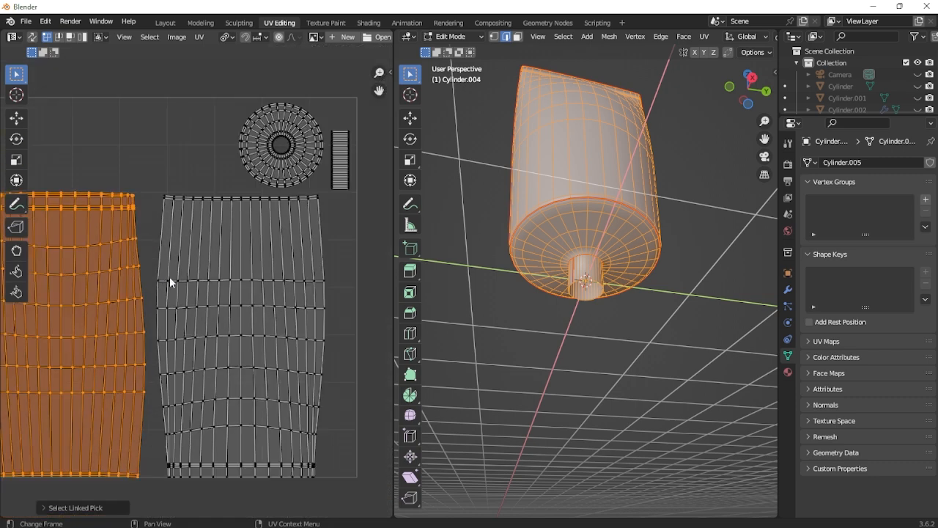
pyautogui.click(247, 280)
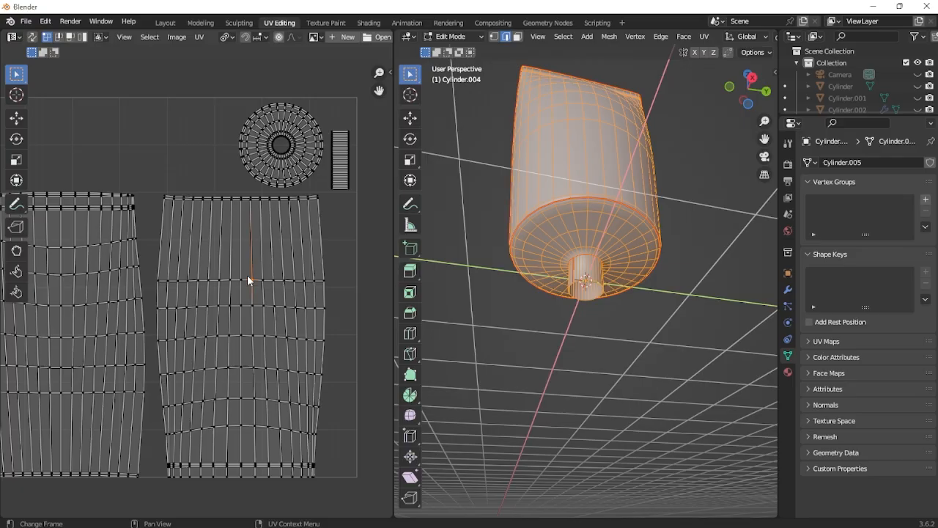
pyautogui.press('l')
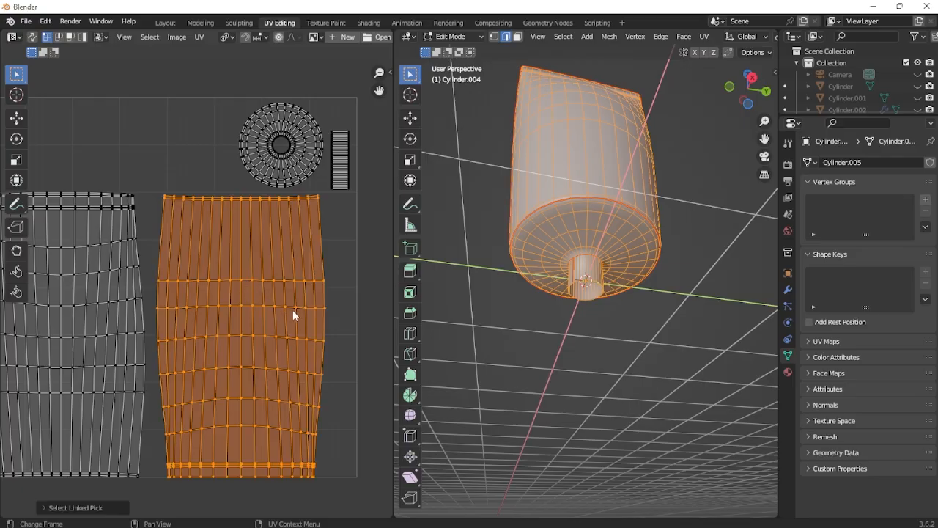
pyautogui.press('r')
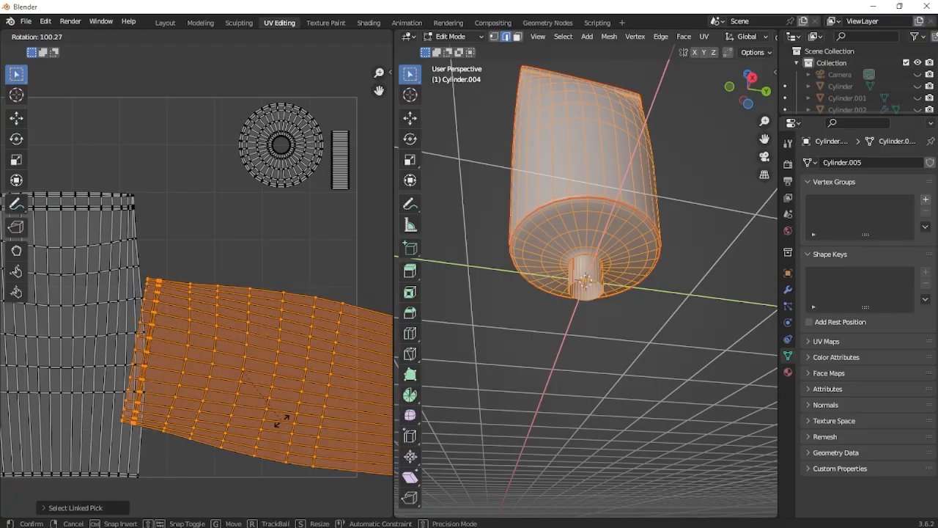
pyautogui.click(286, 411)
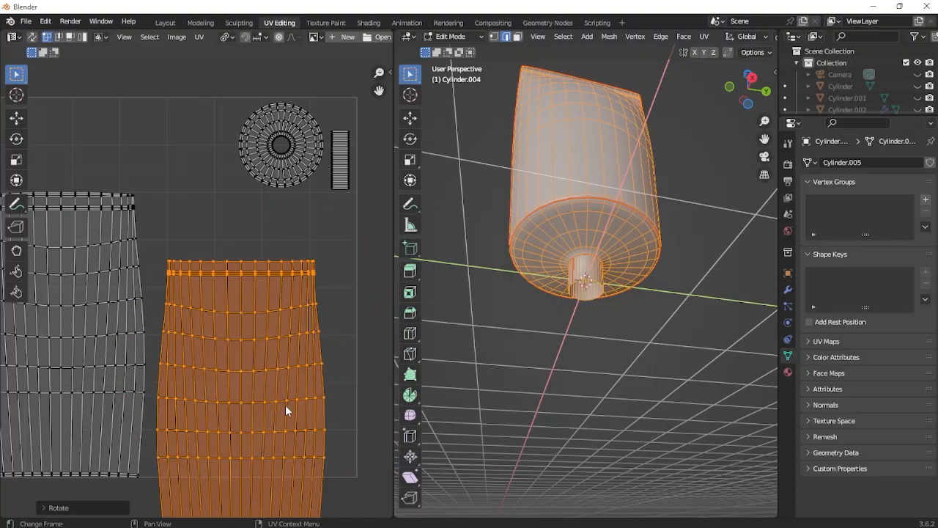
# Move the rotated body island straight up until it lines up with the other body island inside the UV square.
pyautogui.press('g')
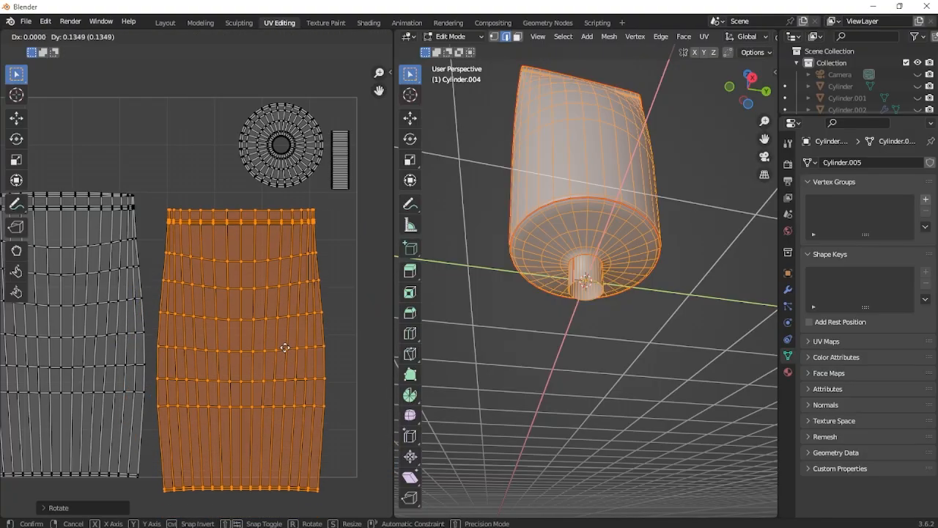
pyautogui.click(289, 246)
pyautogui.scroll(-2, 248, 356)
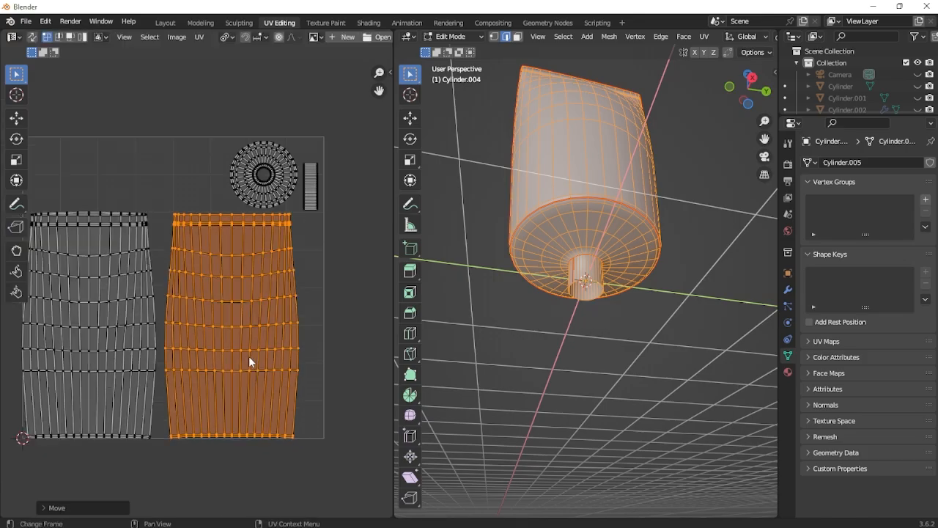
pyautogui.scroll(1, 330, 451)
pyautogui.scroll(-1, 286, 438)
# Select both tube body islands and nudge them slightly upward, off the lower border of the UV square.
pyautogui.moveTo(324, 446); pyautogui.dragTo(3, 231)
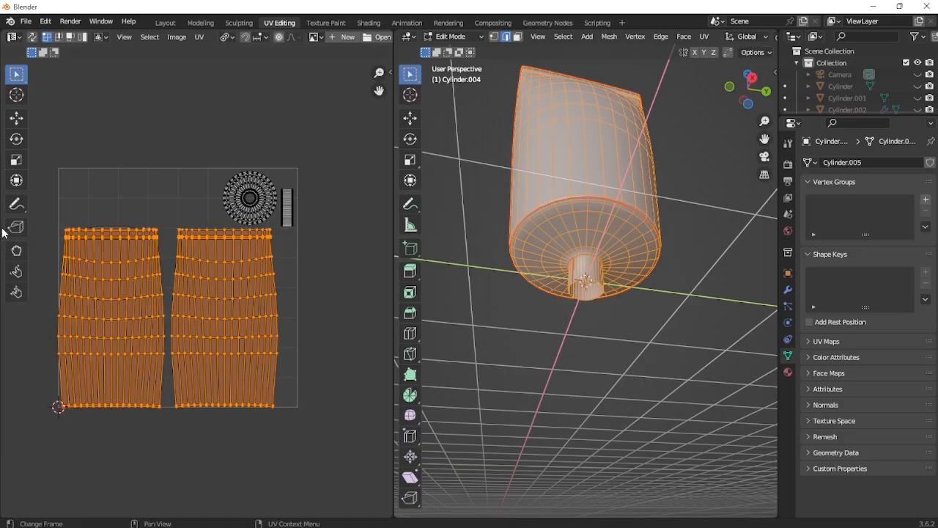
pyautogui.scroll(2, 195, 266)
pyautogui.scroll(-1, 196, 266)
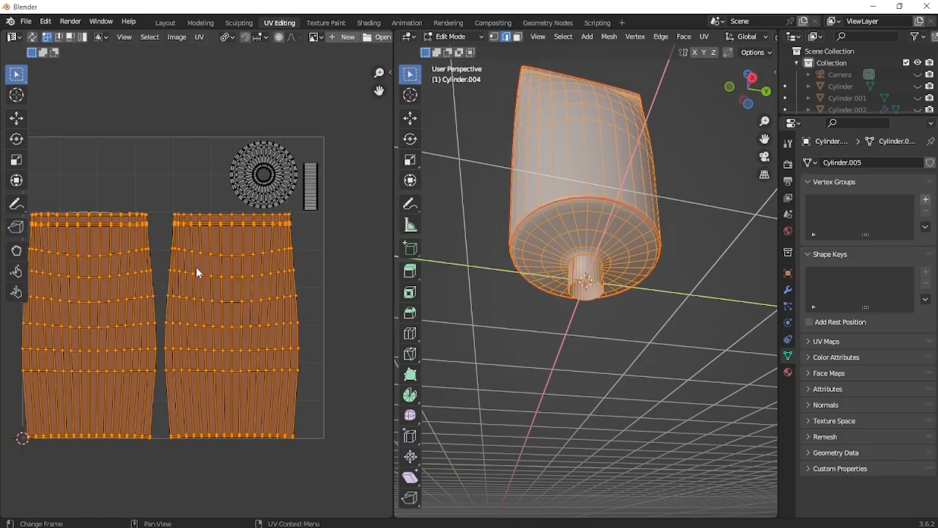
pyautogui.click(139, 234)
pyautogui.press('l')
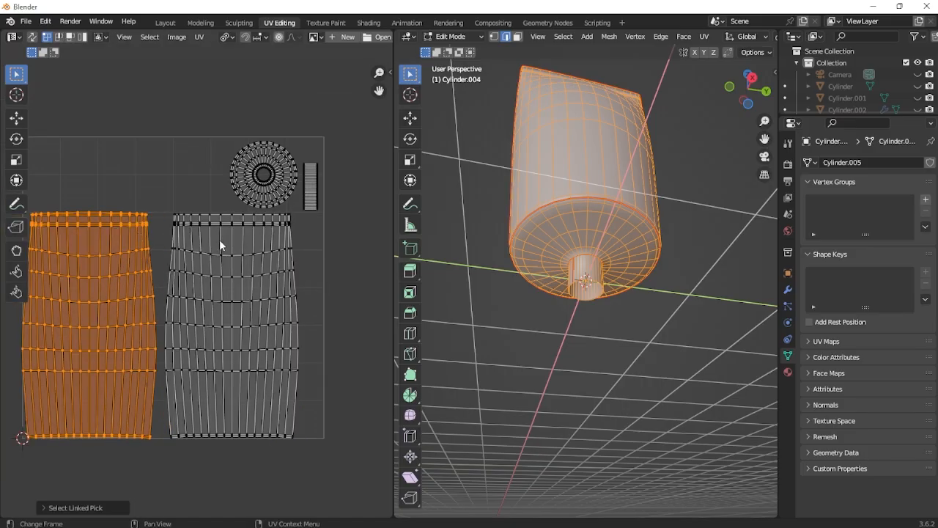
pyautogui.press('l')
pyautogui.press('g')
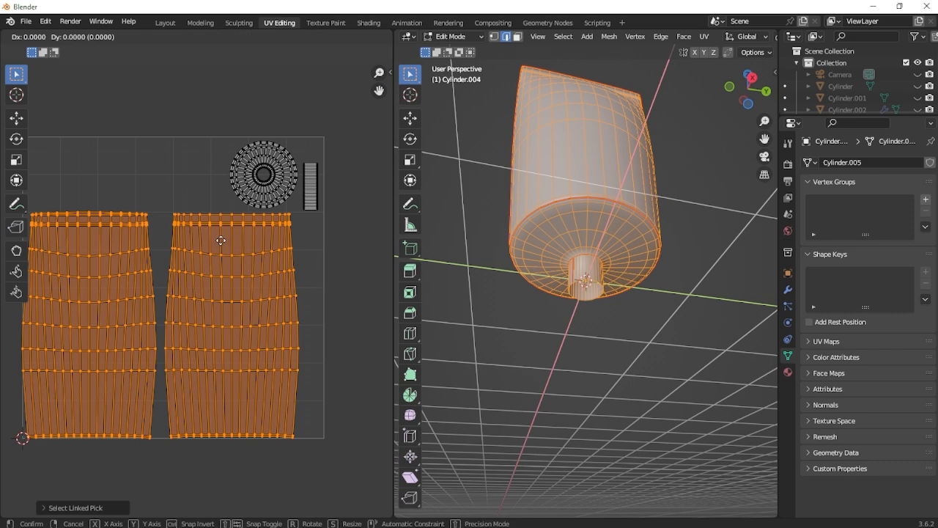
pyautogui.click(222, 224)
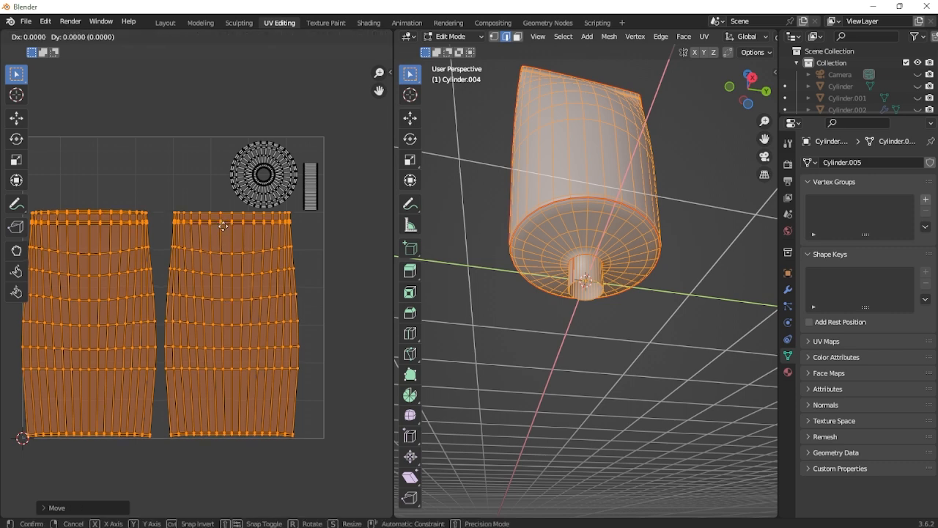
pyautogui.scroll(-3, 220, 249)
pyautogui.scroll(3, 210, 255)
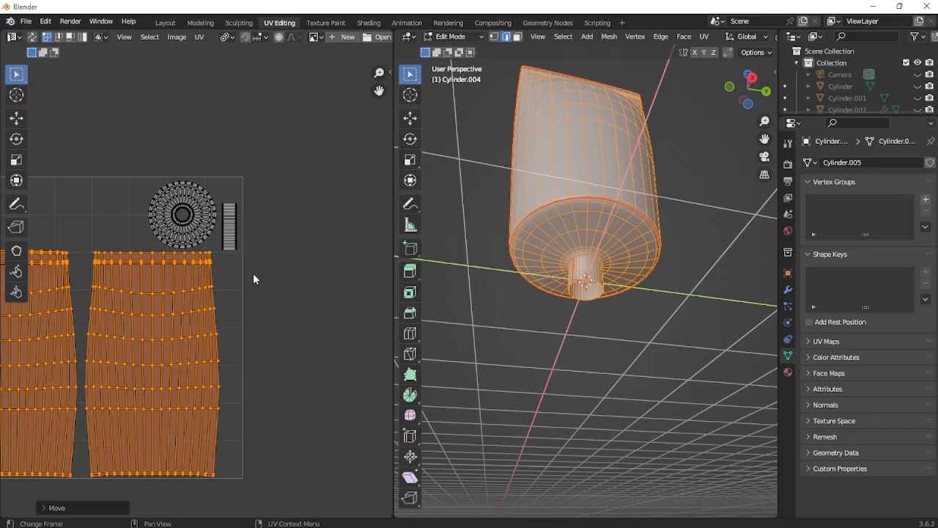
pyautogui.moveTo(254, 278); pyautogui.dragTo(356, 261, button='middle')
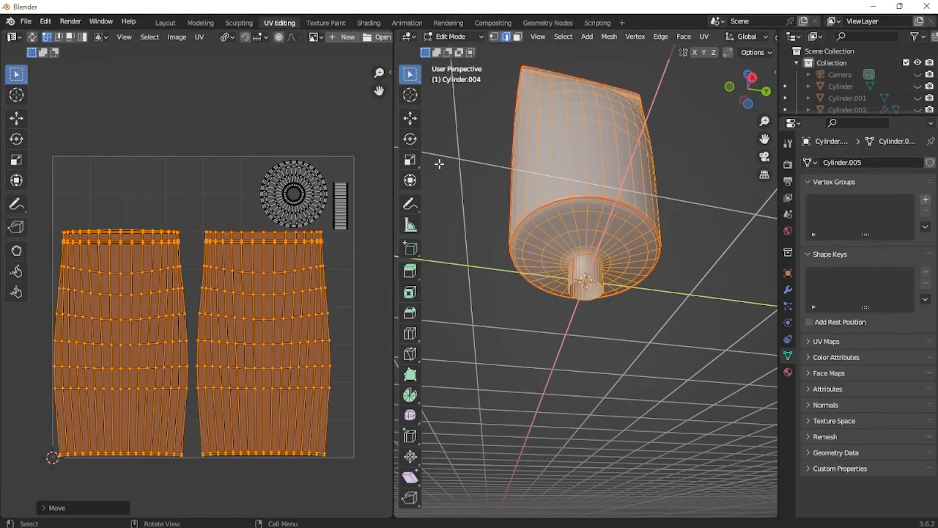
# In the Shading workspace, add an Image Texture node beside the Principled BSDF of Material.001.
pyautogui.click(372, 19)
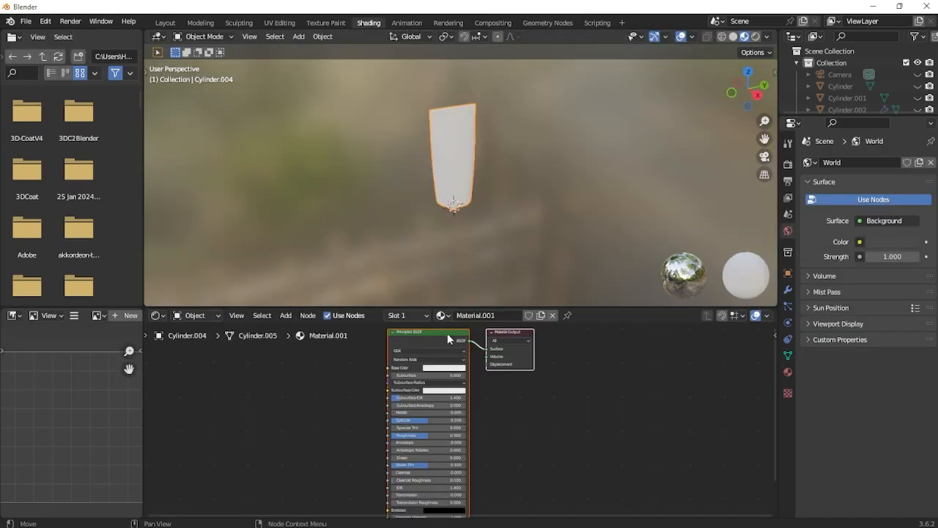
pyautogui.scroll(4, 433, 158)
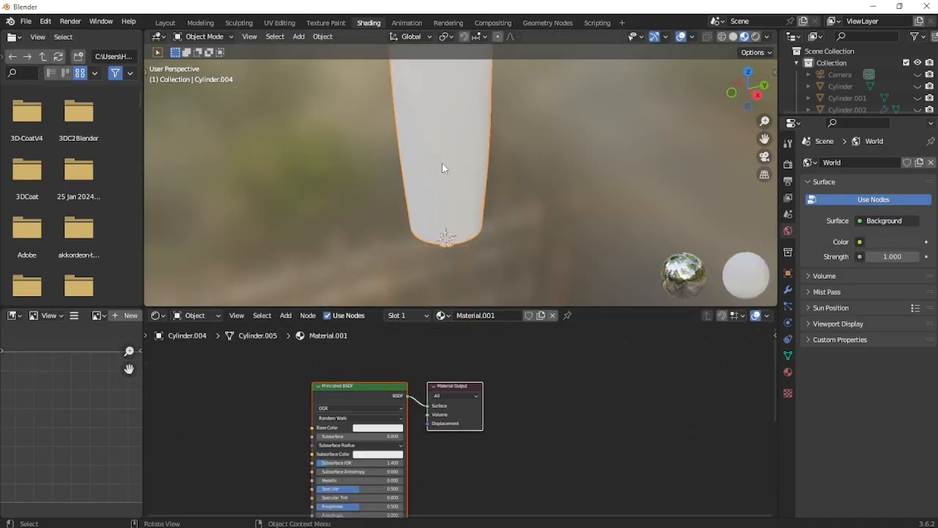
pyautogui.moveTo(251, 413); pyautogui.dragTo(308, 405, button='middle')
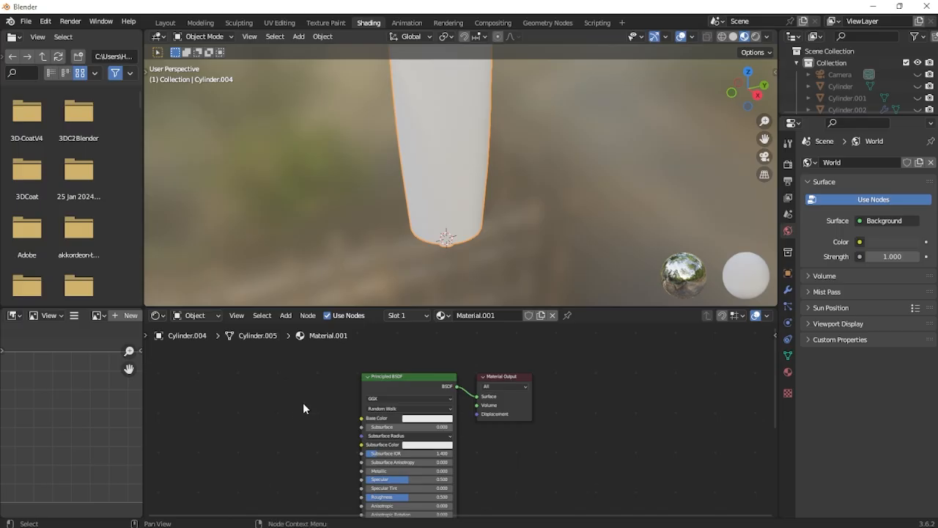
pyautogui.hotkey('shift', 'a')
pyautogui.click(270, 379)
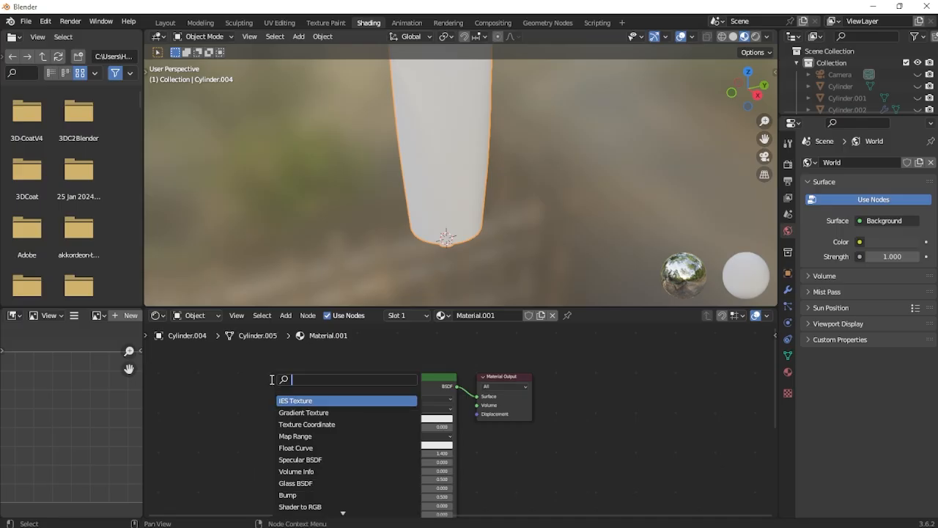
pyautogui.write('Image')
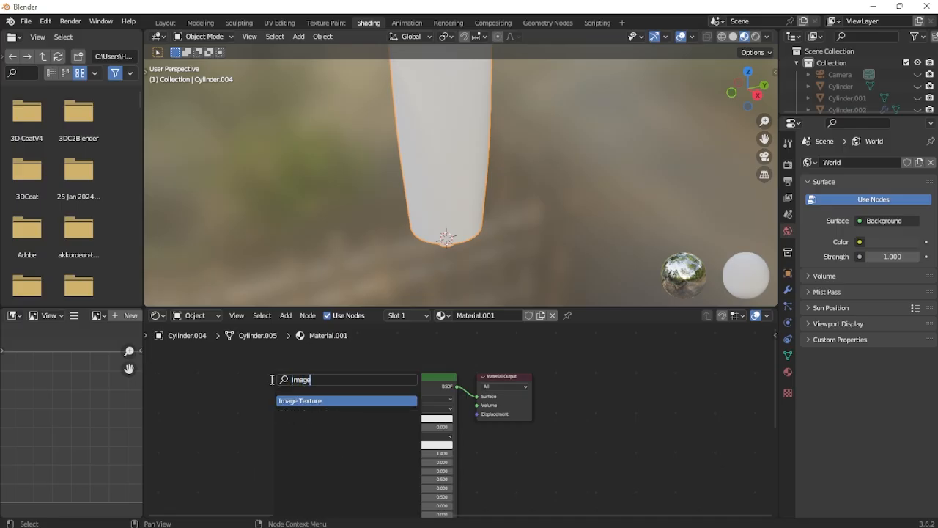
pyautogui.press('Return')
pyautogui.click(190, 401)
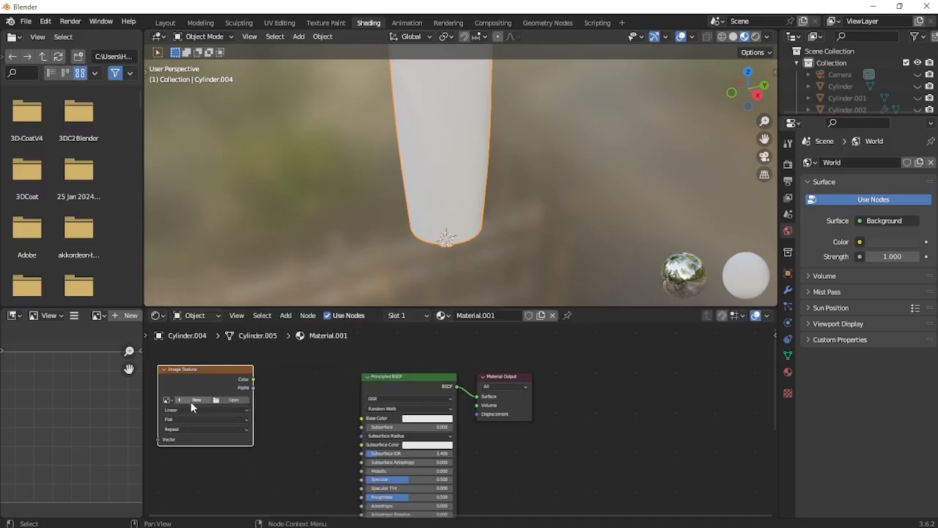
# Connect the Image Texture's Color output to the Principled BSDF's Base Color and move the texture node closer to the shader.
pyautogui.scroll(2, 192, 401)
pyautogui.moveTo(200, 401); pyautogui.dragTo(275, 398, button='middle')
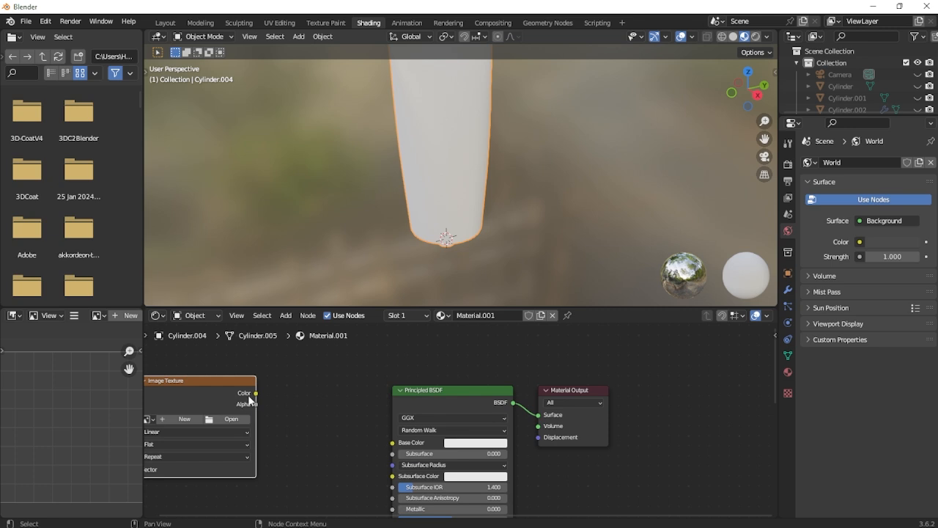
pyautogui.moveTo(252, 394); pyautogui.dragTo(393, 442)
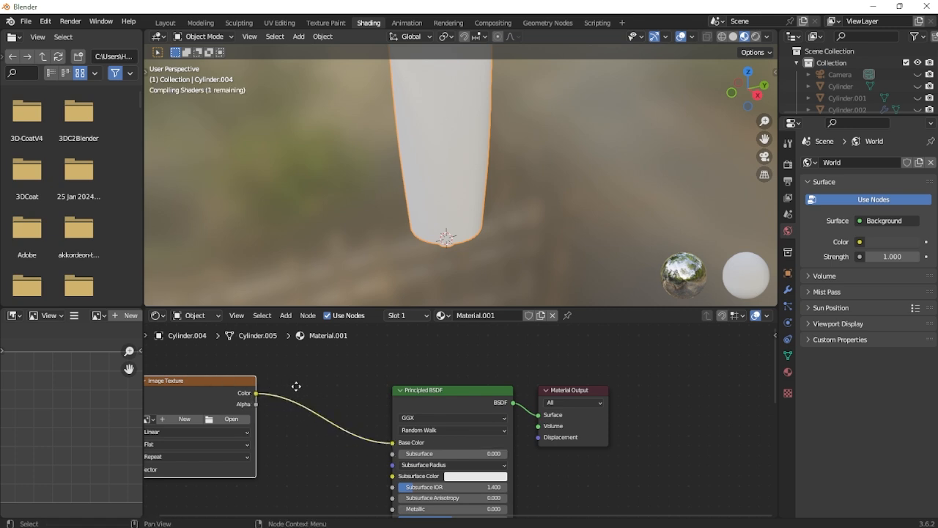
pyautogui.moveTo(166, 385); pyautogui.dragTo(251, 388)
pyautogui.moveTo(457, 211); pyautogui.dragTo(501, 198, button='middle')
pyautogui.scroll(2, 493, 245)
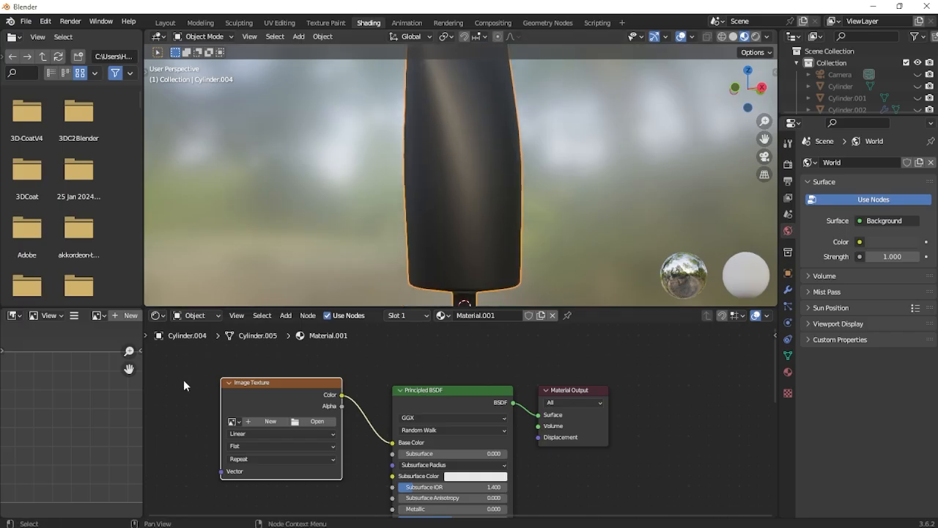
# Create a blank 2048 × 2048 px image in the Image Texture node and open it in the Texture Paint workspace.
pyautogui.click(326, 23)
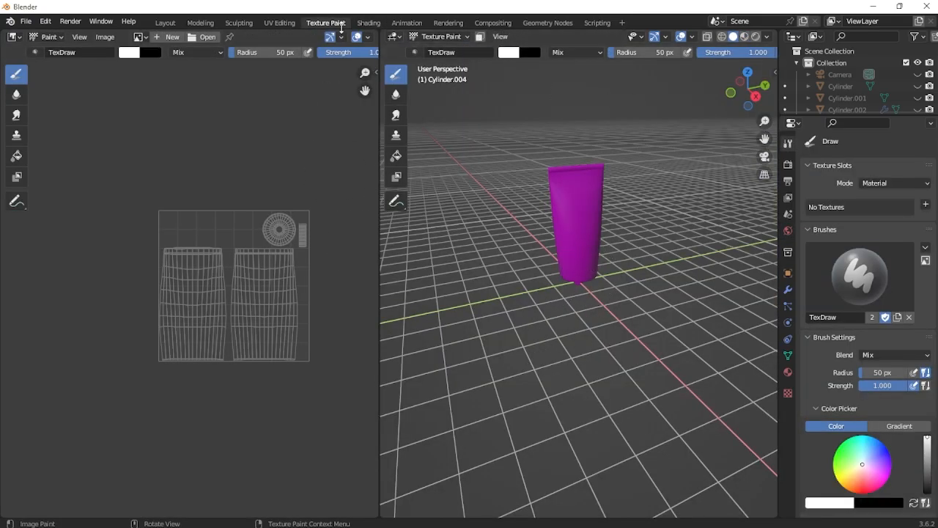
pyautogui.click(369, 23)
pyautogui.click(270, 420)
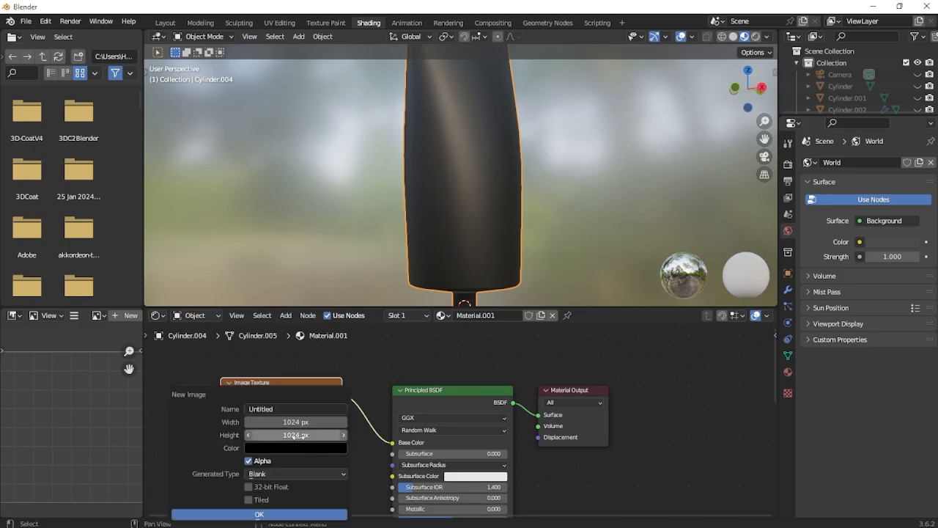
pyautogui.moveTo(298, 436); pyautogui.dragTo(298, 422)
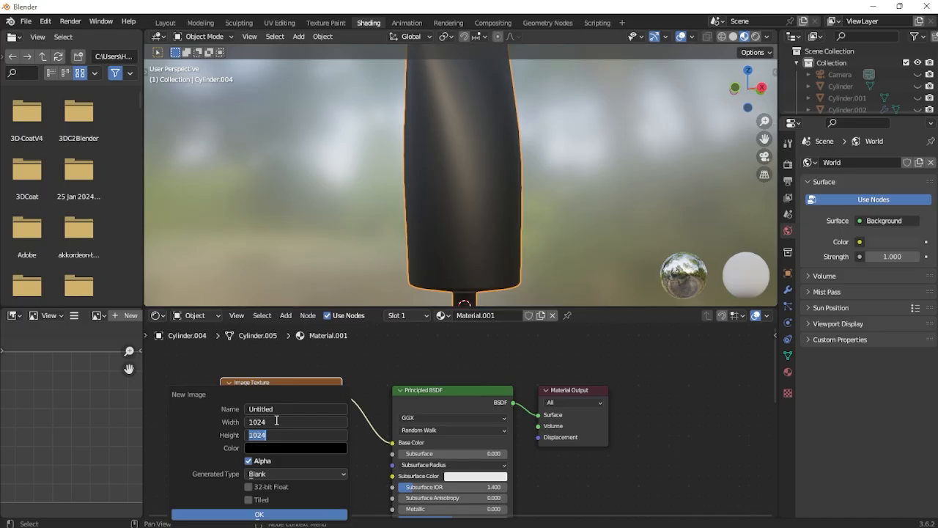
pyautogui.write('2048')
pyautogui.click(268, 514)
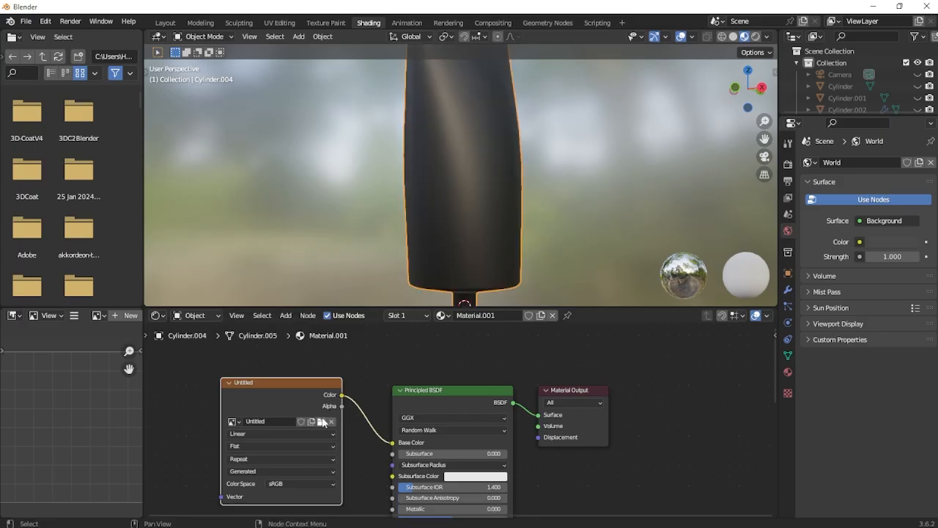
pyautogui.moveTo(332, 402); pyautogui.dragTo(336, 377, button='middle')
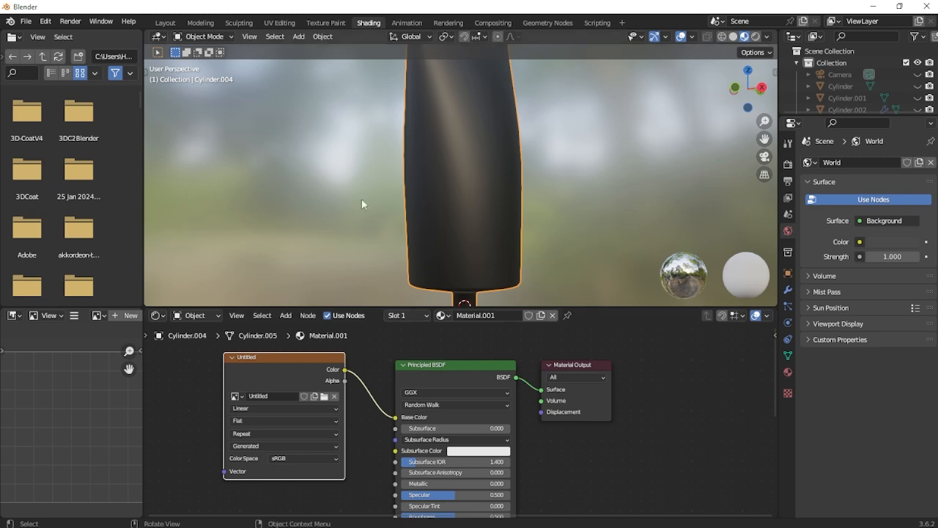
pyautogui.click(324, 22)
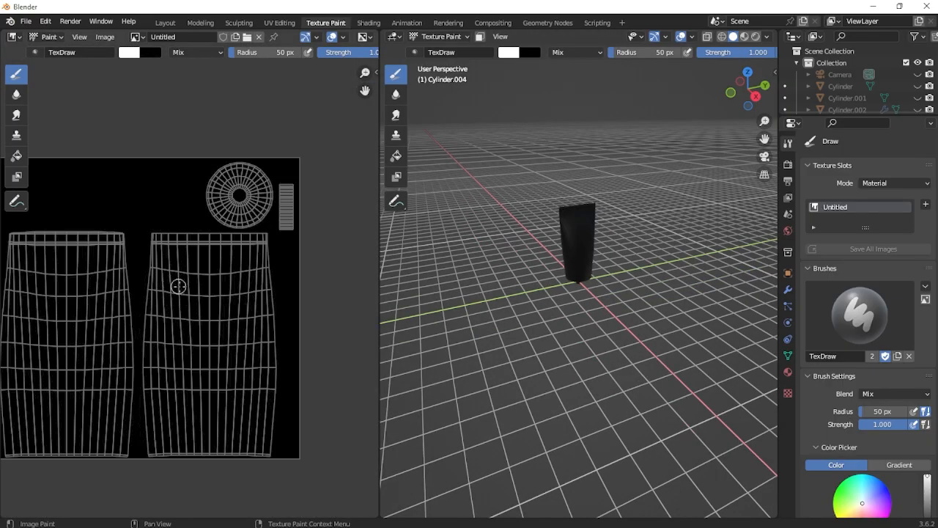
# Fill the whole tube texture with white using the Fill tool in the 3D view.
pyautogui.moveTo(178, 286); pyautogui.dragTo(214, 292, button='middle')
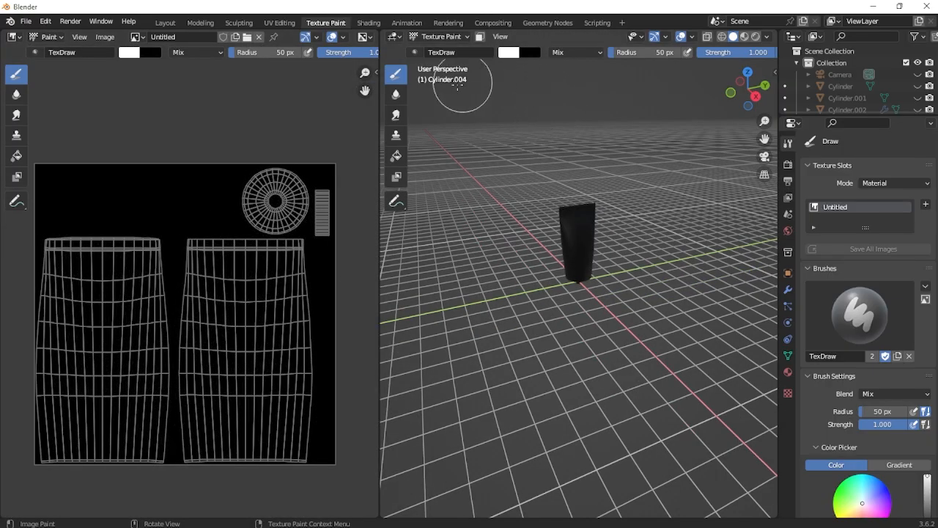
pyautogui.click(395, 156)
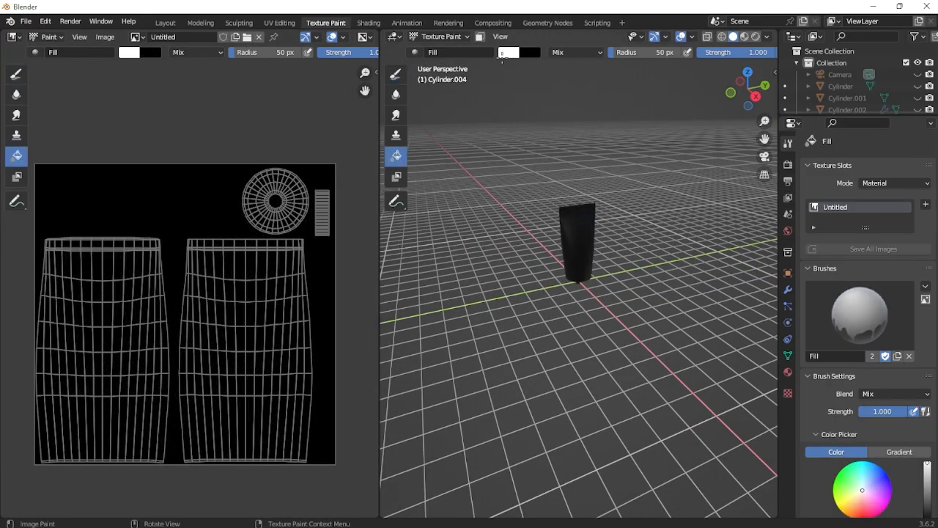
pyautogui.click(507, 52)
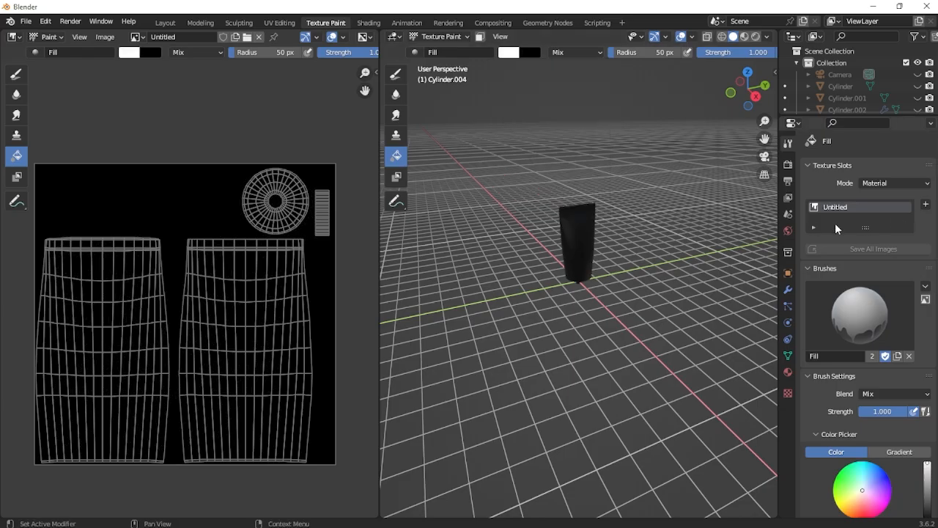
pyautogui.scroll(3, 572, 221)
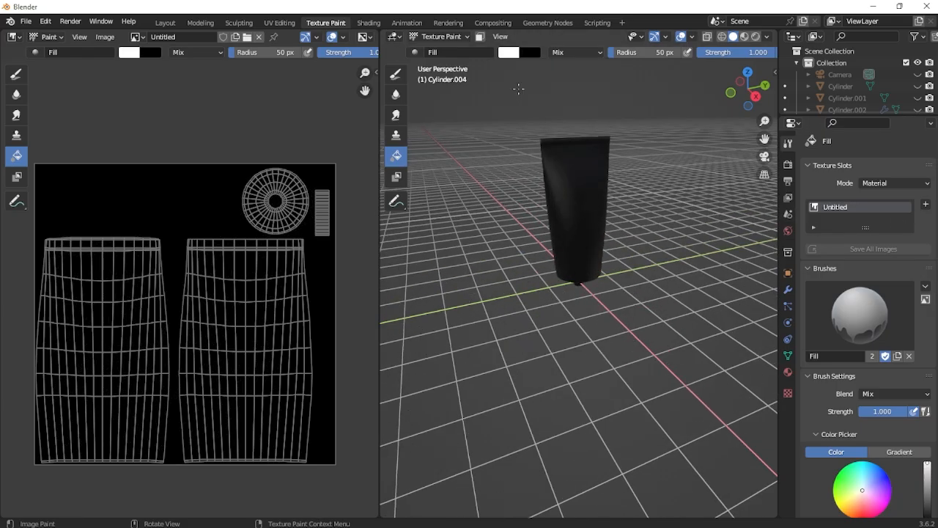
pyautogui.click(511, 53)
pyautogui.moveTo(599, 99); pyautogui.dragTo(599, 68)
pyautogui.moveTo(654, 240); pyautogui.dragTo(636, 249, button='middle')
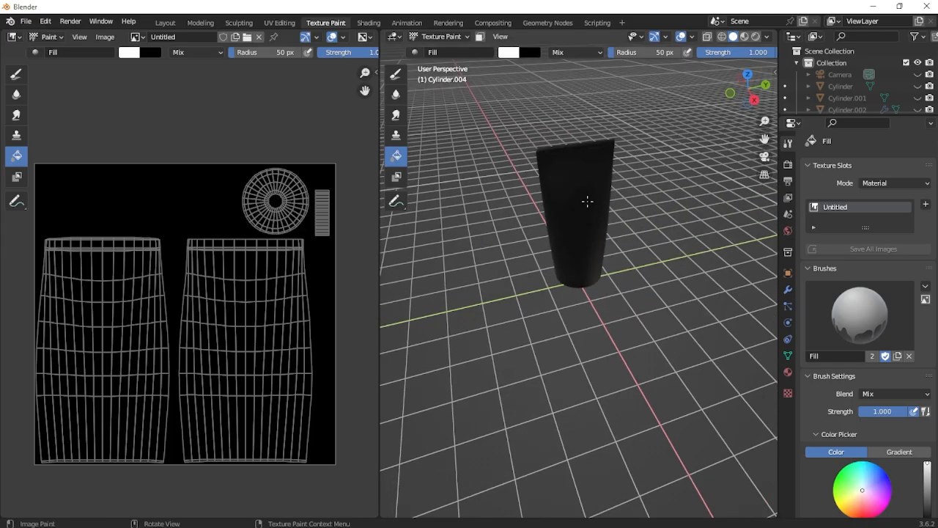
pyautogui.click(515, 215)
# Examine how the white fill covers the edges of the UV islands and the surface of the tube.
pyautogui.scroll(3, 129, 305)
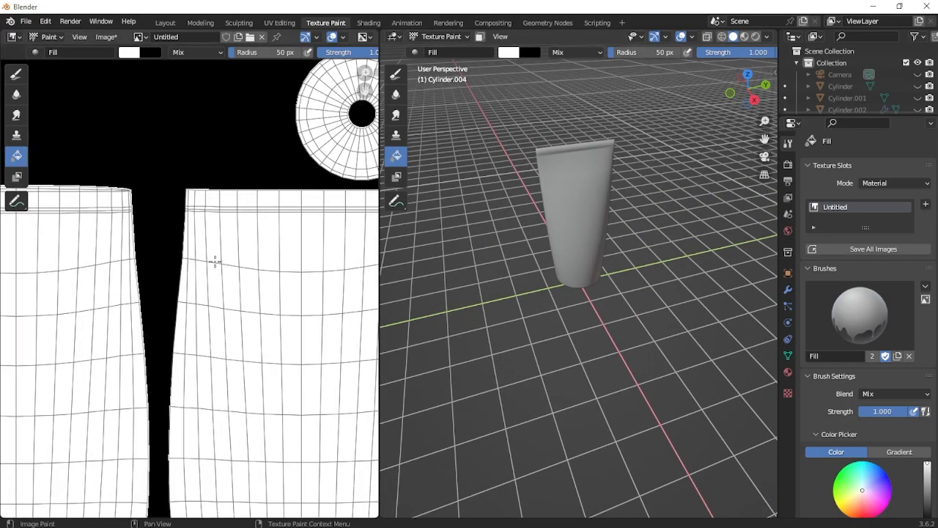
pyautogui.scroll(3, 203, 337)
pyautogui.moveTo(212, 286); pyautogui.dragTo(230, 243, button='middle')
pyautogui.scroll(-5, 178, 328)
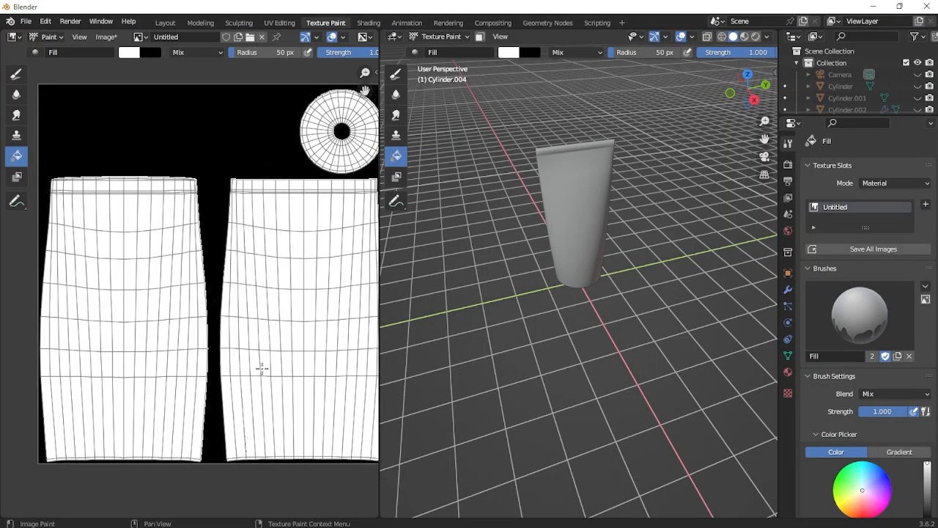
pyautogui.scroll(3, 166, 171)
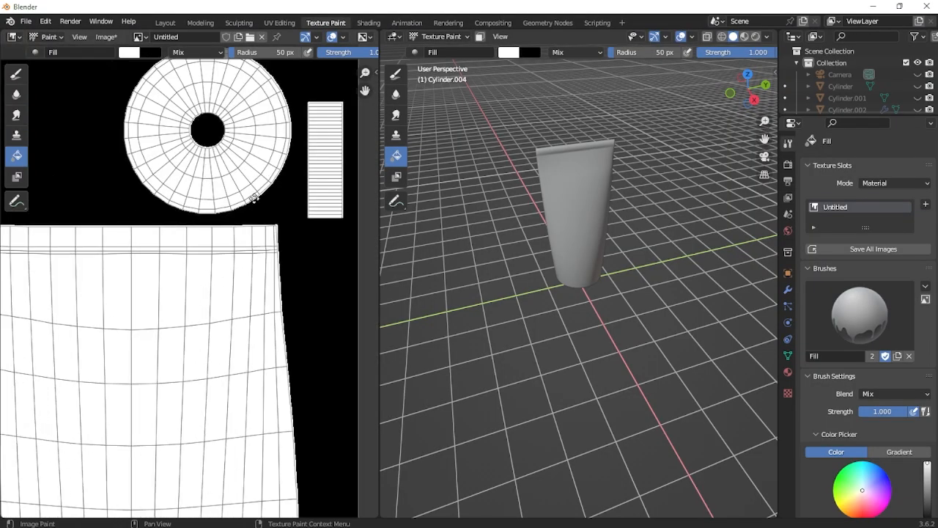
pyautogui.moveTo(252, 198); pyautogui.dragTo(293, 231, button='middle')
pyautogui.scroll(-5, 239, 214)
pyautogui.moveTo(587, 226); pyautogui.dragTo(584, 214, button='middle')
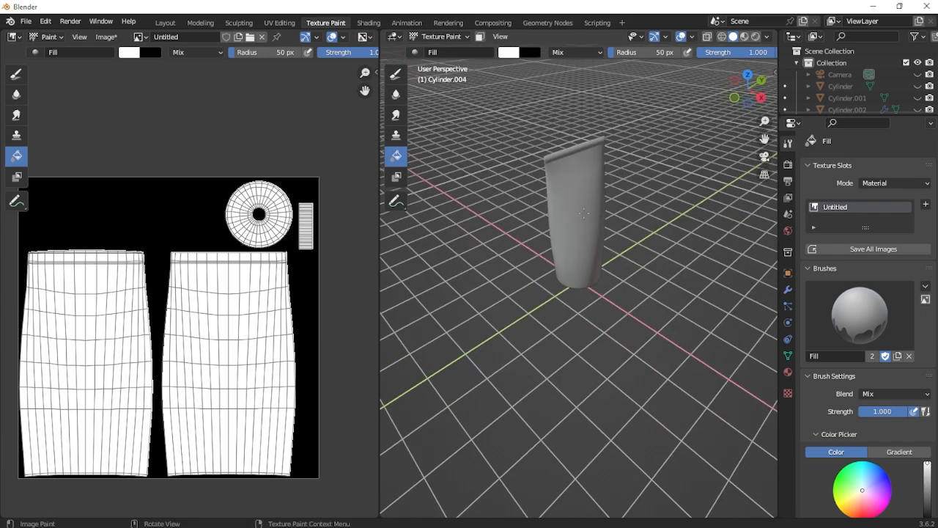
# Activate the Draw brush and change its paint color to orange.
pyautogui.click(395, 74)
pyautogui.moveTo(503, 178); pyautogui.dragTo(500, 66, button='middle')
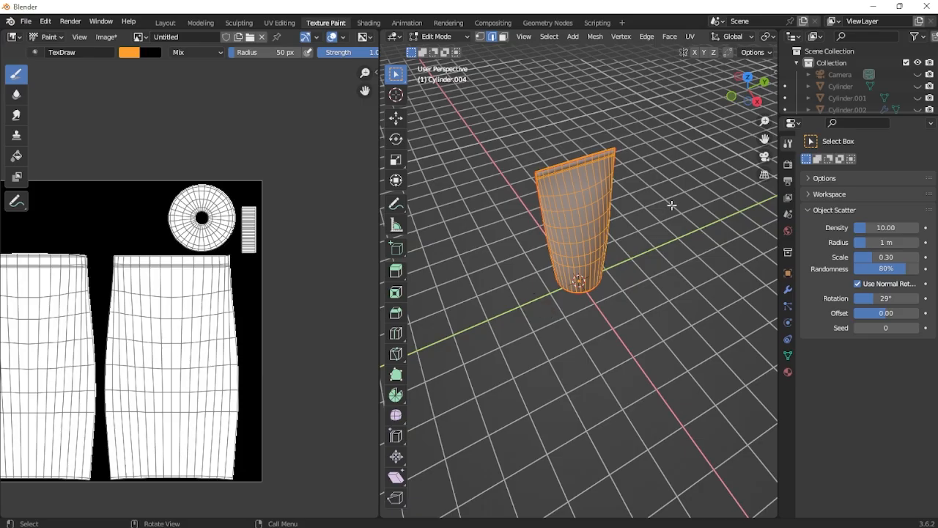
# Examine the white tube from the front, side and underside in the Layout workspace.
pyautogui.click(174, 23)
pyautogui.scroll(2, 420, 365)
pyautogui.moveTo(420, 366)
pyautogui.mouseDown(button='middle')
pyautogui.moveTo(369, 377)
pyautogui.moveTo(498, 379)
pyautogui.moveTo(379, 333)
pyautogui.moveTo(385, 270)
pyautogui.moveTo(467, 293)
pyautogui.moveTo(440, 242)
pyautogui.moveTo(395, 364)
pyautogui.moveTo(412, 399)
pyautogui.mouseUp(button='middle')
pyautogui.scroll(2, 370, 377)
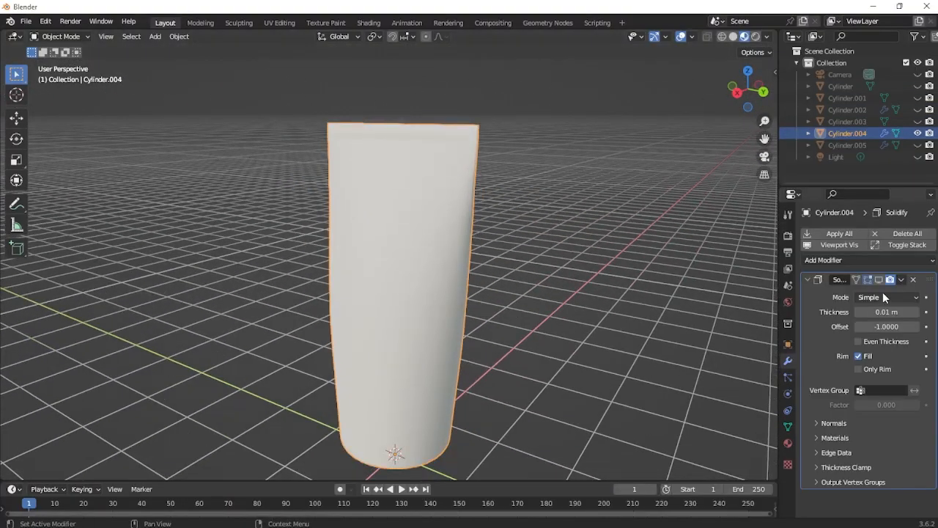
pyautogui.moveTo(592, 286); pyautogui.dragTo(563, 254, button='middle')
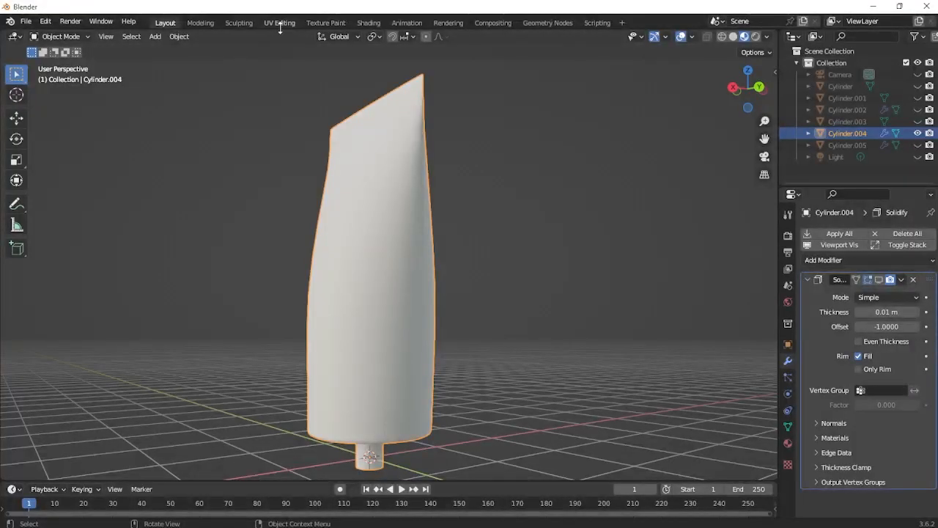
# From the Texture Paint workspace, save the painted image as a PNG named "cosmetic txture" in the Downloads folder.
pyautogui.click(322, 23)
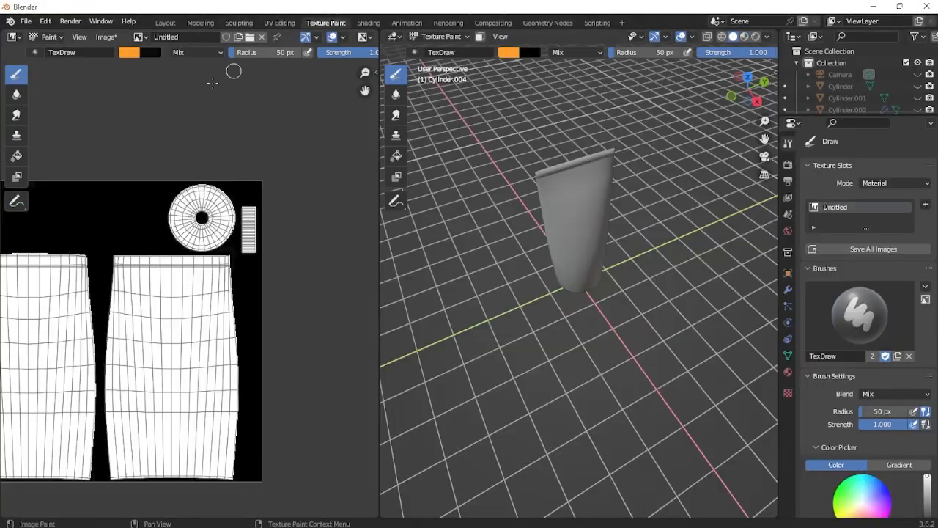
pyautogui.click(106, 38)
pyautogui.click(105, 36)
pyautogui.click(121, 173)
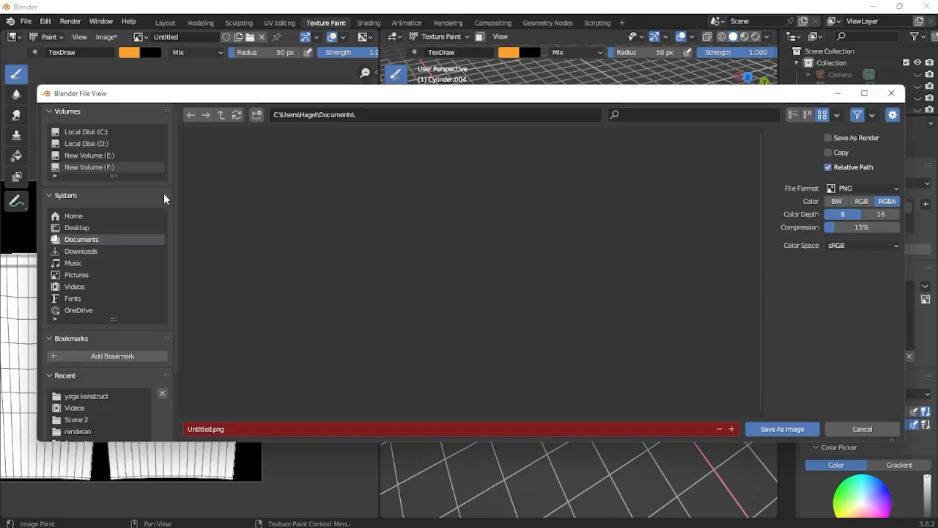
pyautogui.click(103, 251)
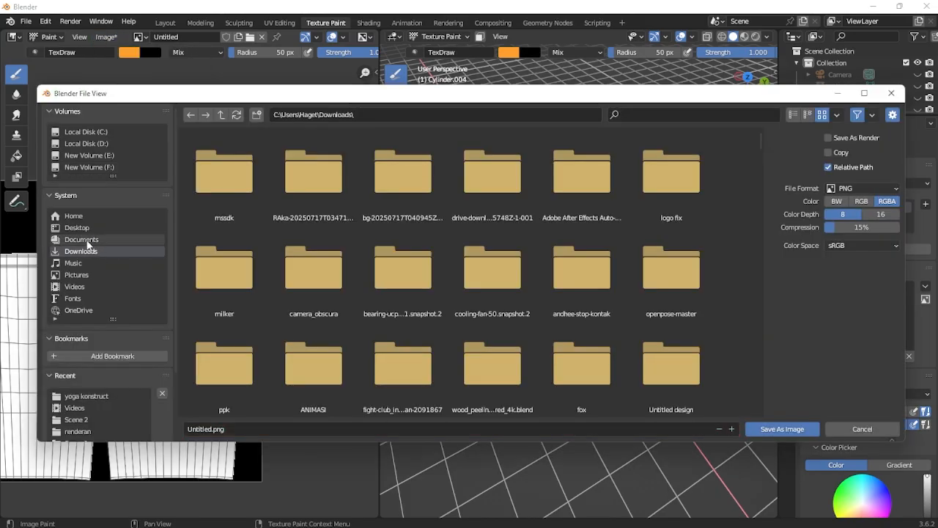
pyautogui.click(80, 239)
pyautogui.click(80, 251)
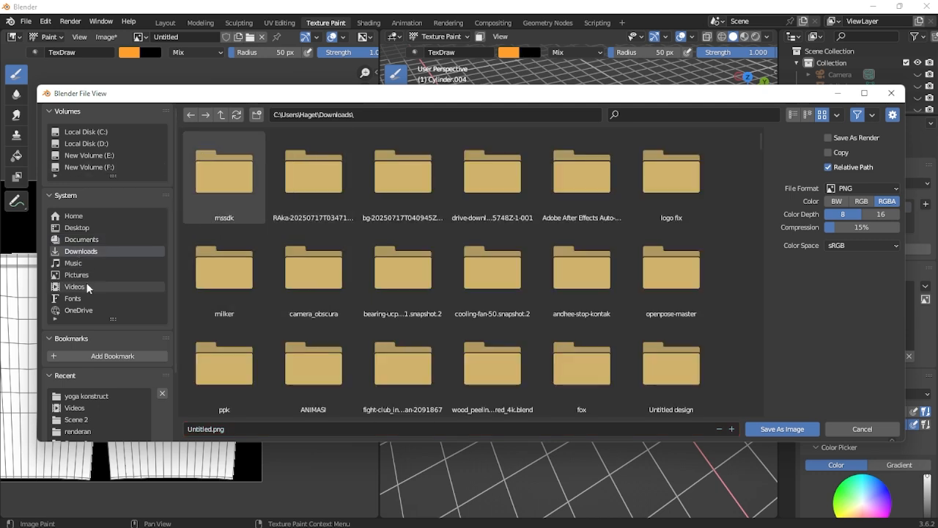
pyautogui.click(265, 428)
pyautogui.write('cosmetic txture')
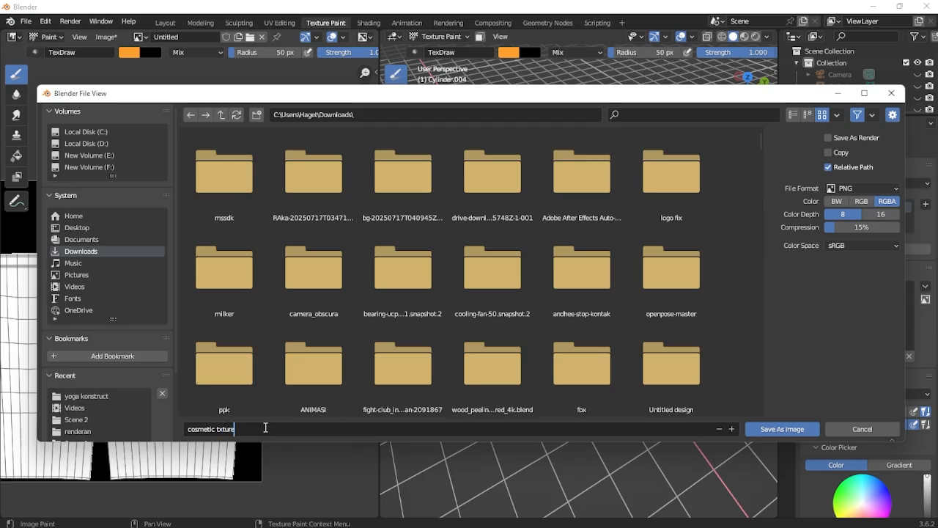
pyautogui.press('Return')
# Locate the saved cosmetic txture image in the Downloads folder in File Explorer and launch Photoshop.
pyautogui.moveTo(581, 520)
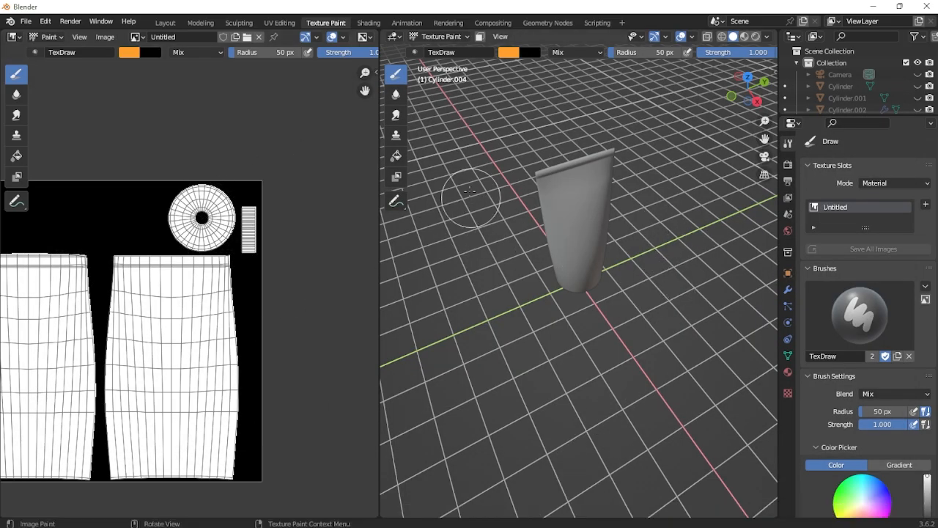
pyautogui.moveTo(379, 523)
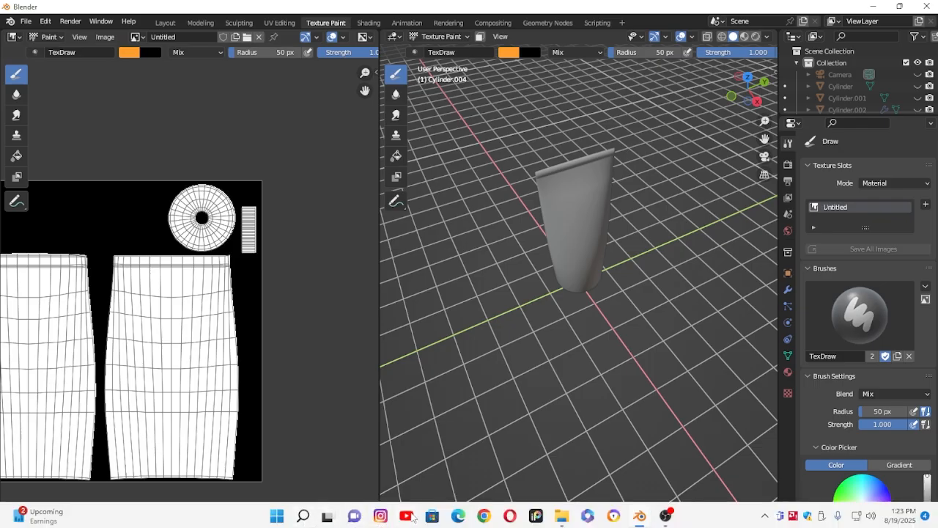
pyautogui.click(304, 517)
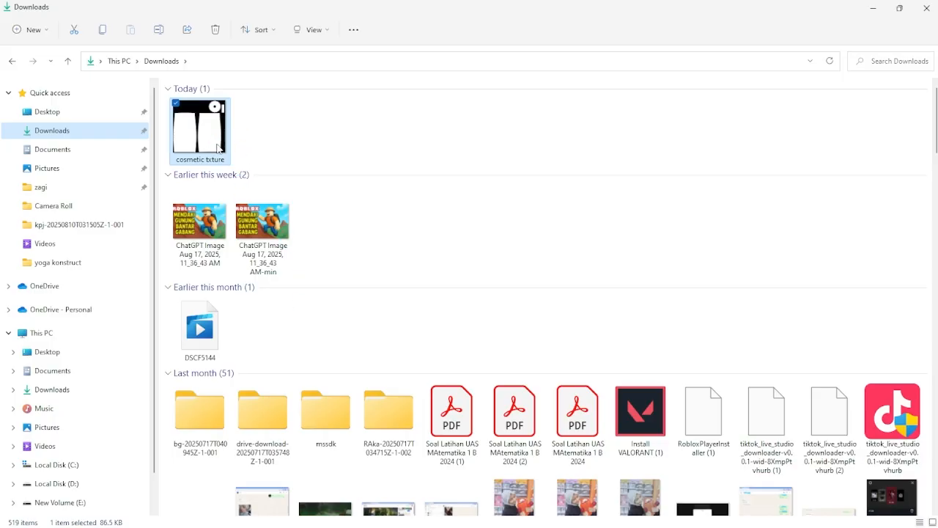
pyautogui.moveTo(209, 141); pyautogui.dragTo(473, 525)
pyautogui.moveTo(710, 523); pyautogui.dragTo(199, 160)
pyautogui.click(678, 516)
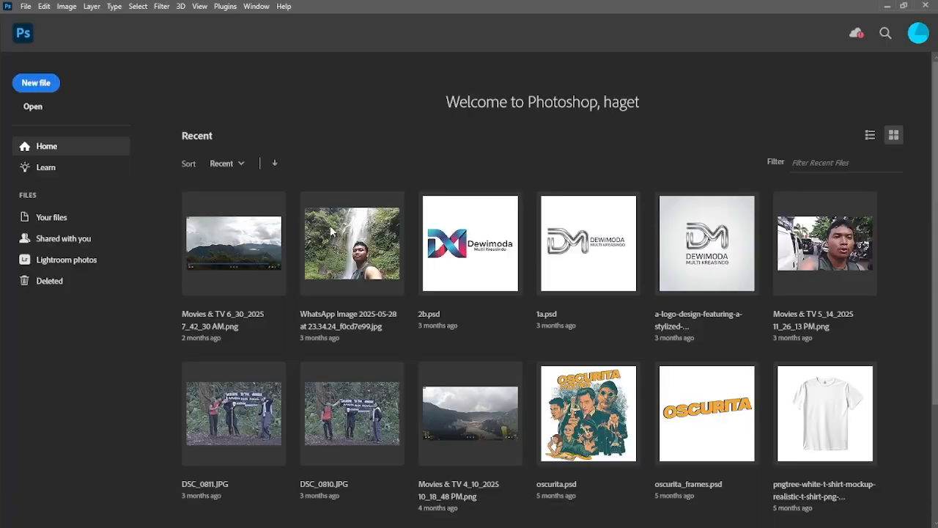
# Shrink the Photoshop window beside File Explorer, open cosmetic txture.png from Downloads in it, and maximize the window again.
pyautogui.doubleClick(322, 16)
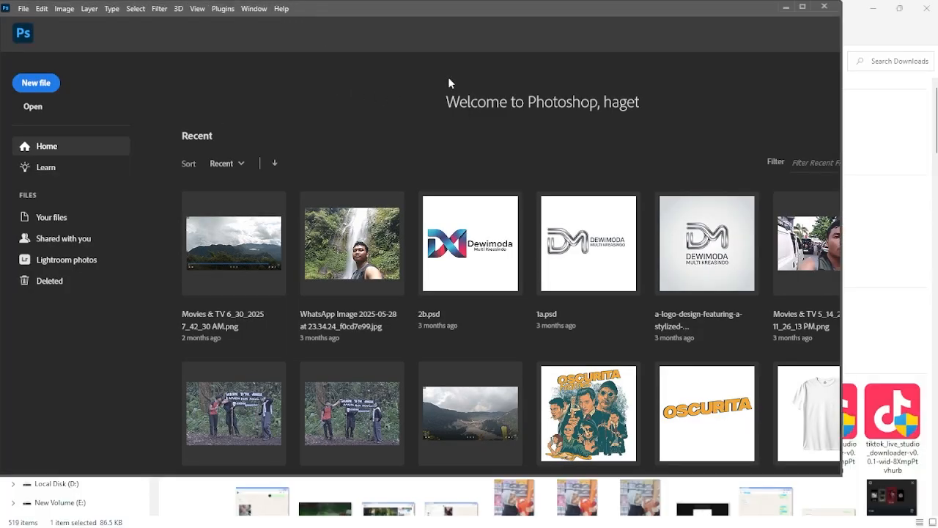
pyautogui.moveTo(322, 8); pyautogui.dragTo(373, 60)
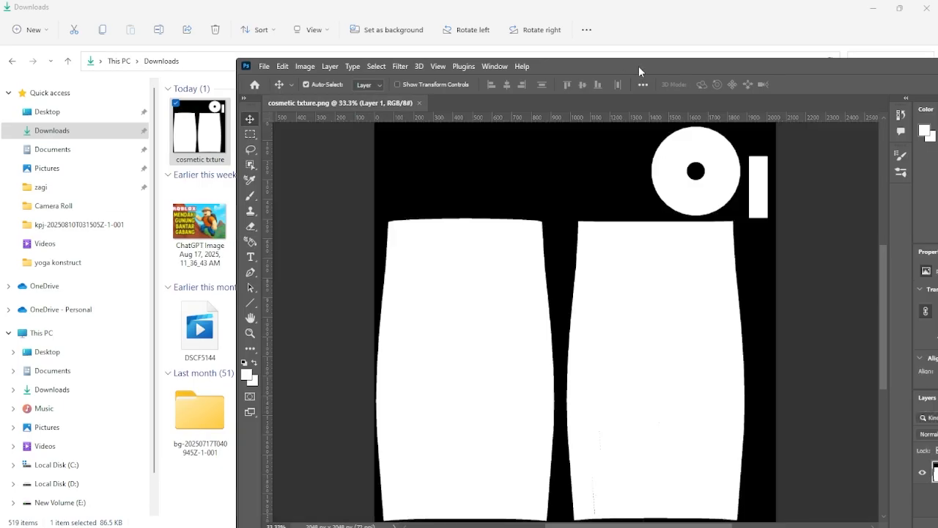
pyautogui.moveTo(635, 67); pyautogui.dragTo(315, 67)
pyautogui.click(814, 66)
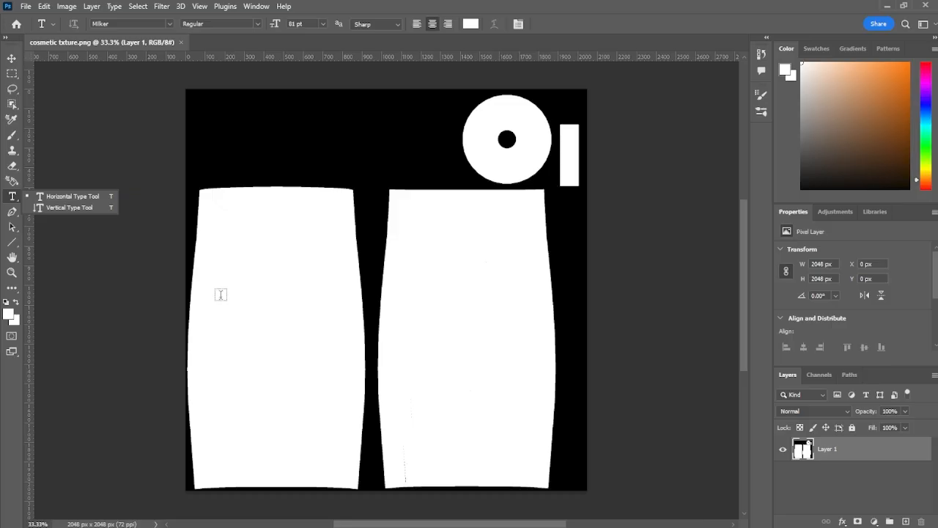
# Add a black horizontal text layer reading "ONE FOR" in 81 pt Milker Regular on the upper part of the left tube body shape.
pyautogui.click(215, 266)
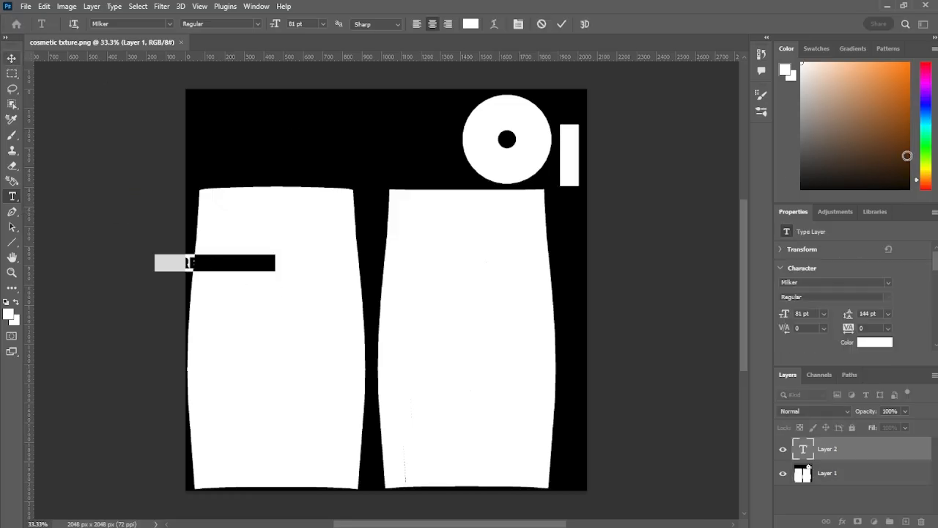
pyautogui.moveTo(825, 117); pyautogui.dragTo(801, 202)
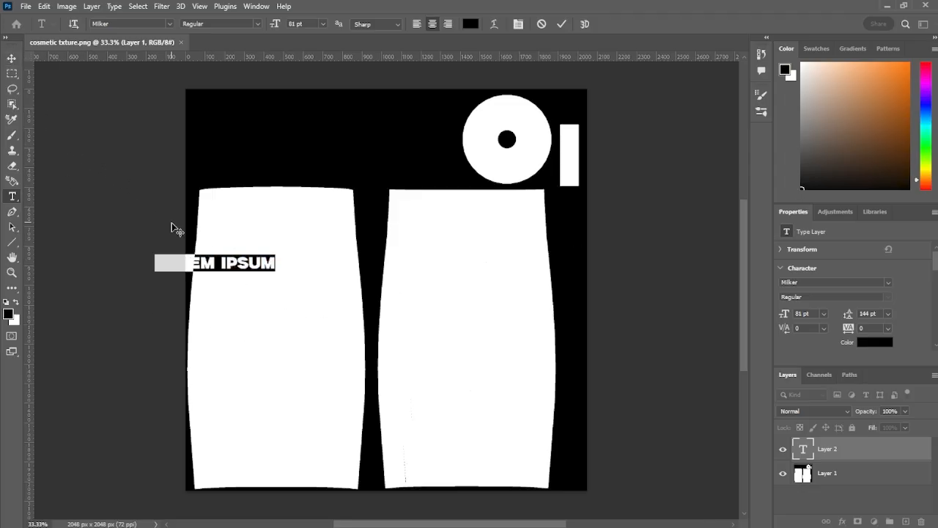
pyautogui.press('BackSpace')
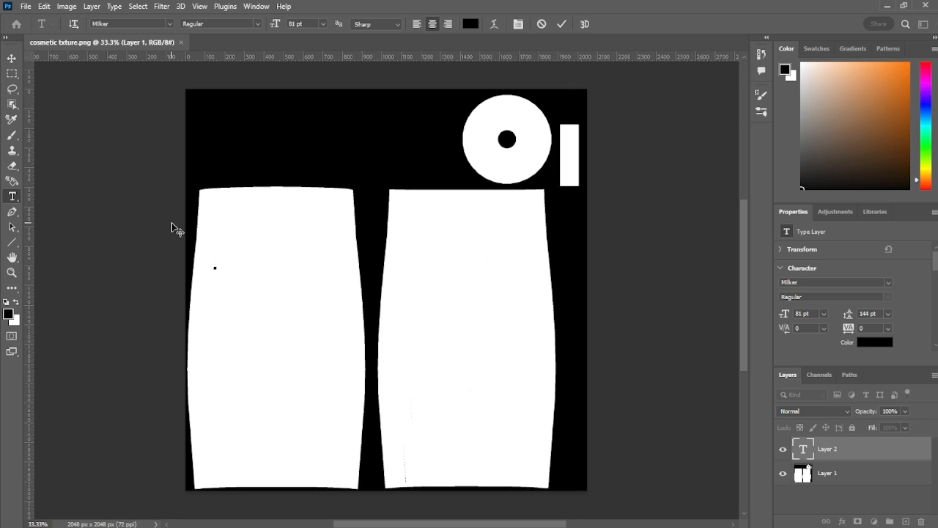
pyautogui.write('ONE FOR')
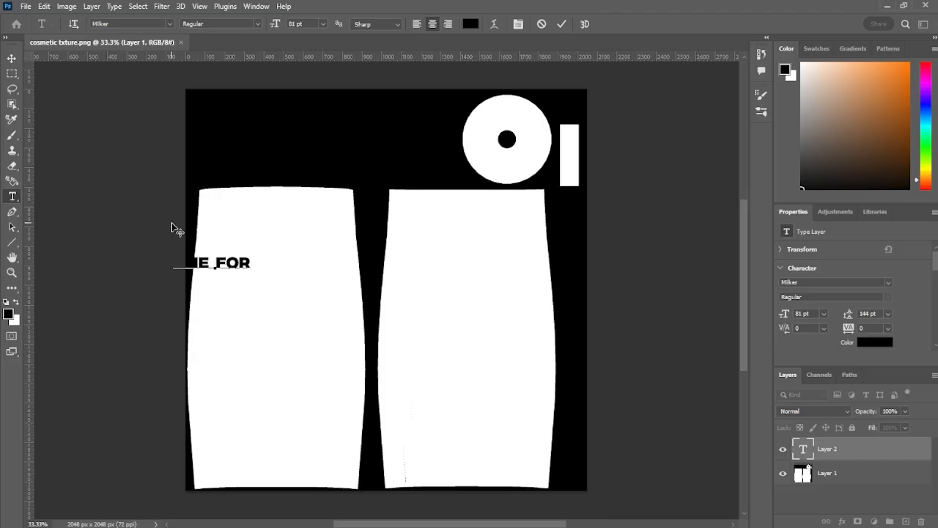
# Finish the label text as ONE FOR ALL with MP on a separate line above, and move it onto the left white shape.
pyautogui.write(' ALL')
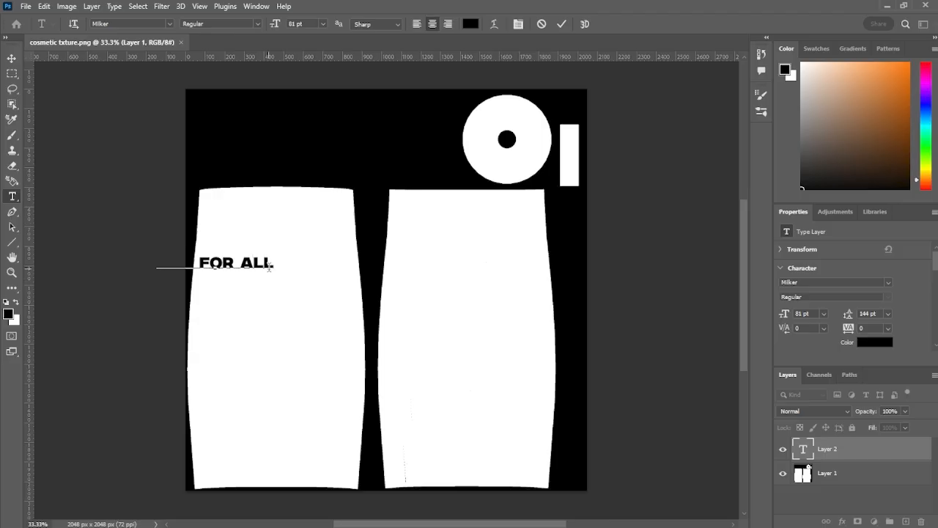
pyautogui.press('Left')
pyautogui.press('Left')
pyautogui.press('Return')
pyautogui.press('Up')
pyautogui.write('mp')
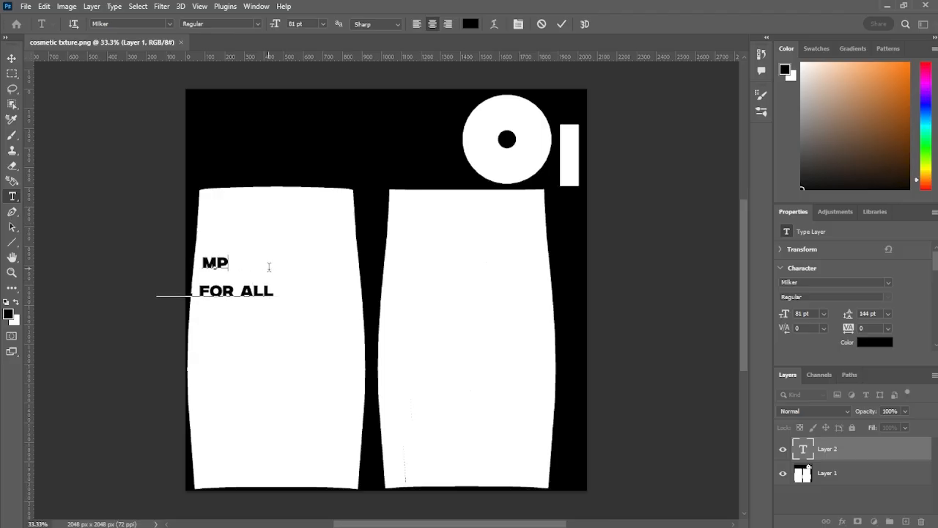
pyautogui.hotkey('ctrl', 'Return')
pyautogui.press('v')
pyautogui.moveTo(211, 260); pyautogui.dragTo(266, 266)
# Set the font size of the MP line to 300 pt.
pyautogui.doubleClick(256, 293)
pyautogui.hotkey('shift', 'Up')
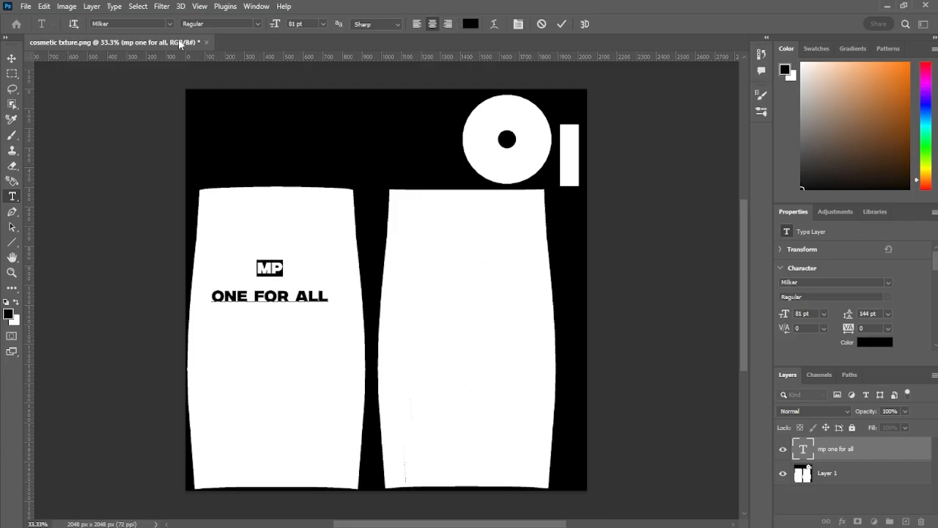
pyautogui.click(824, 313)
pyautogui.click(806, 447)
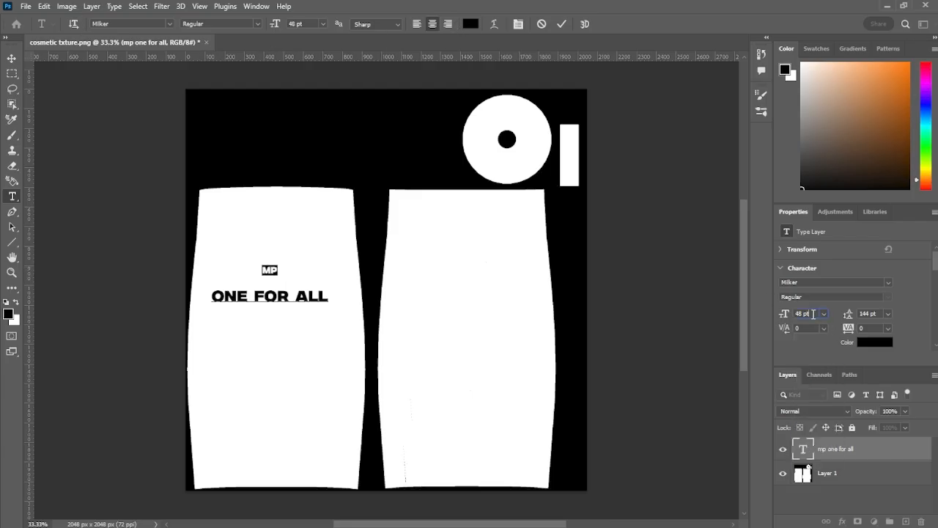
pyautogui.write('100')
pyautogui.moveTo(813, 314); pyautogui.dragTo(782, 318)
pyautogui.press('Return')
pyautogui.write('30')
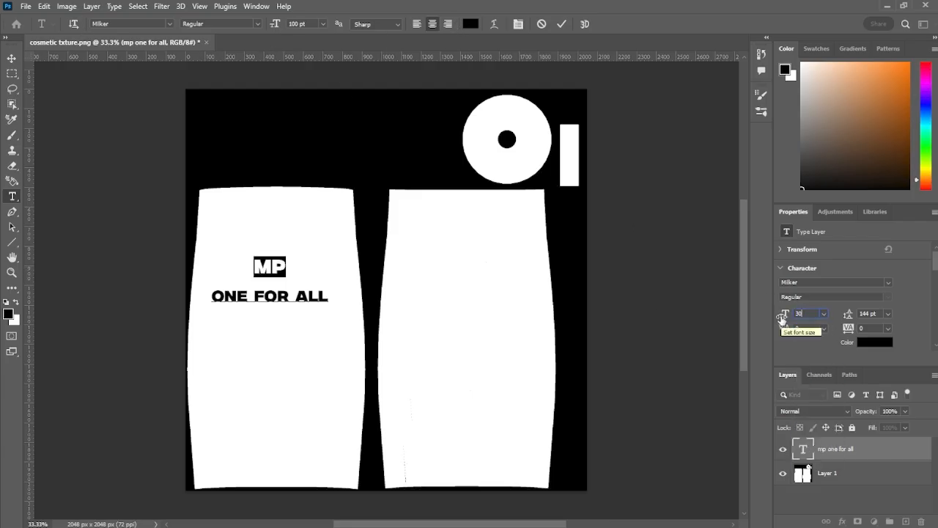
pyautogui.write('0')
pyautogui.press('Return')
# Tighten the label's line spacing to 72 pt and place a copy of the text on the right white shape.
pyautogui.click(11, 58)
pyautogui.moveTo(848, 314); pyautogui.dragTo(839, 316)
pyautogui.click(887, 313)
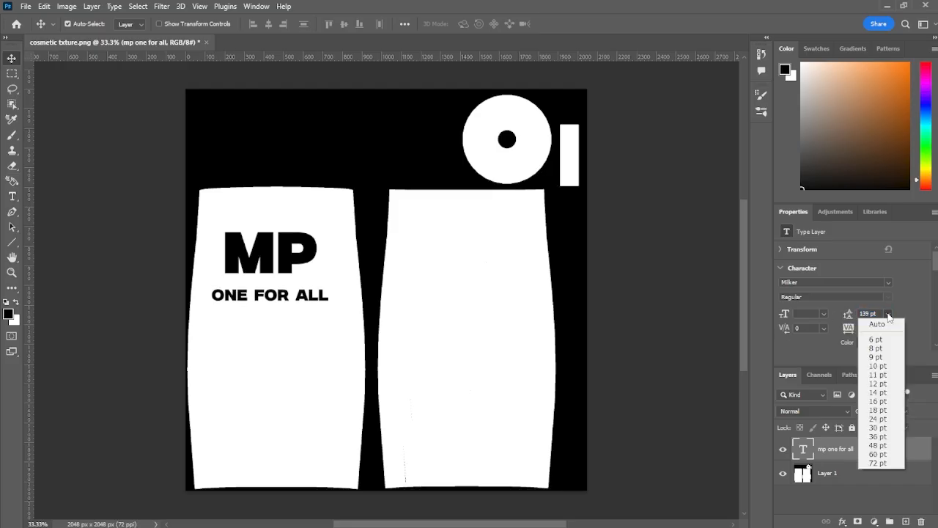
pyautogui.click(879, 468)
pyautogui.scroll(-1, 313, 255)
pyautogui.keyDown('alt'); pyautogui.moveTo(291, 285); pyautogui.dragTo(484, 283); pyautogui.keyUp('alt')
pyautogui.click(652, 296)
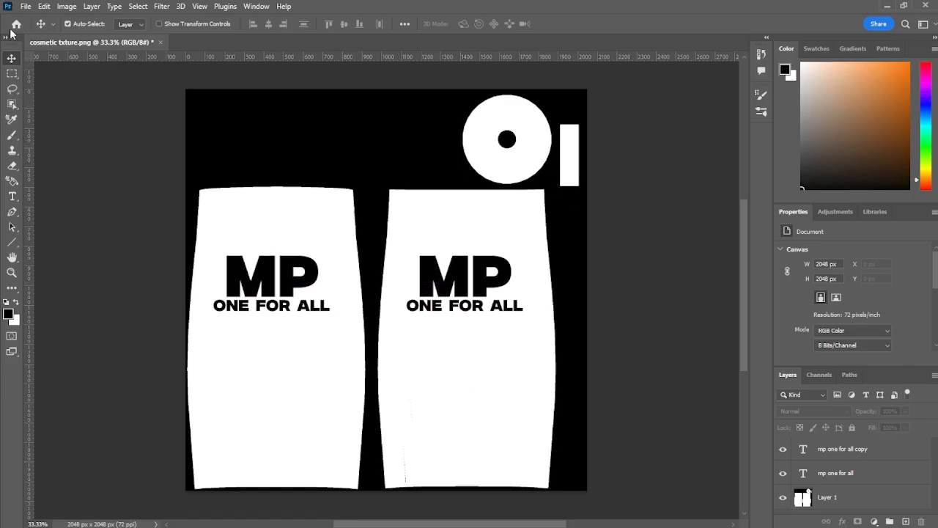
# Export the artwork for web as a JPEG Medium image named cosmetic-txture in the Downloads folder.
pyautogui.click(31, 6)
pyautogui.moveTo(103, 189)
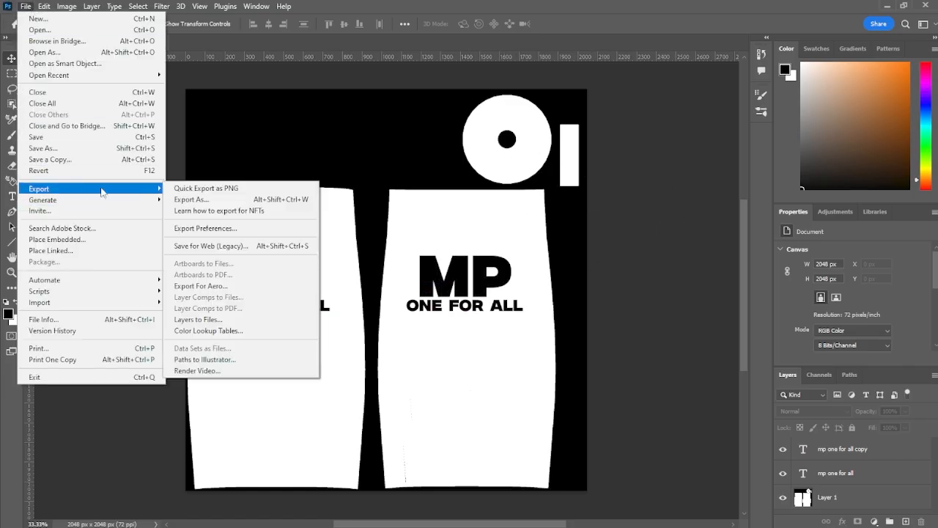
pyautogui.click(204, 245)
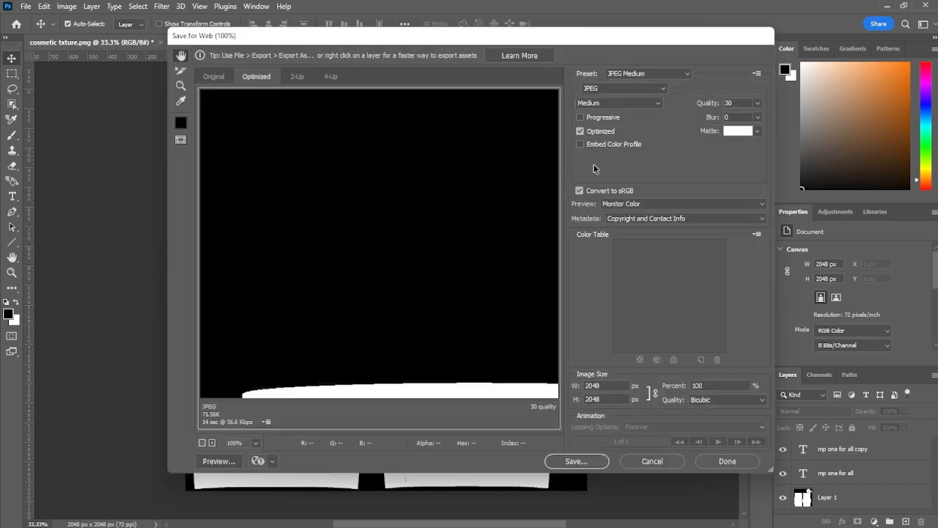
pyautogui.click(572, 462)
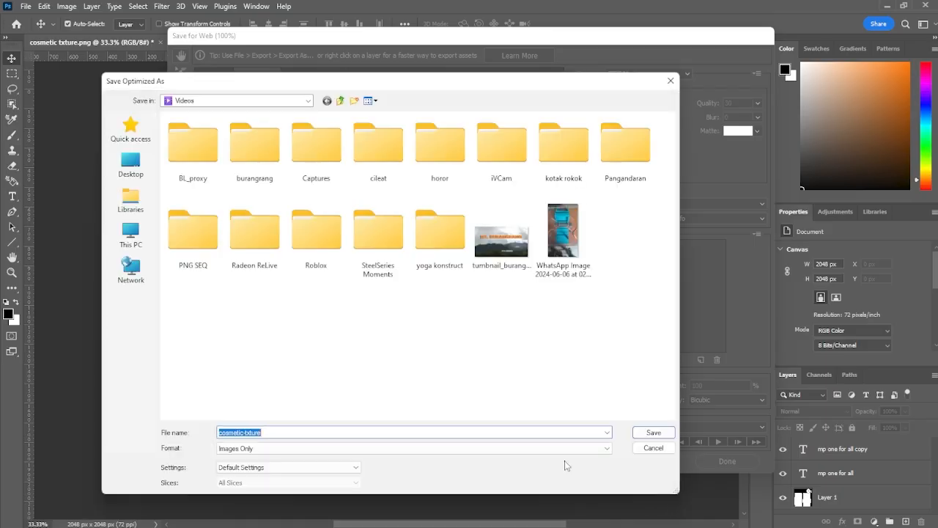
pyautogui.click(124, 238)
pyautogui.doubleClick(450, 140)
pyautogui.click(653, 432)
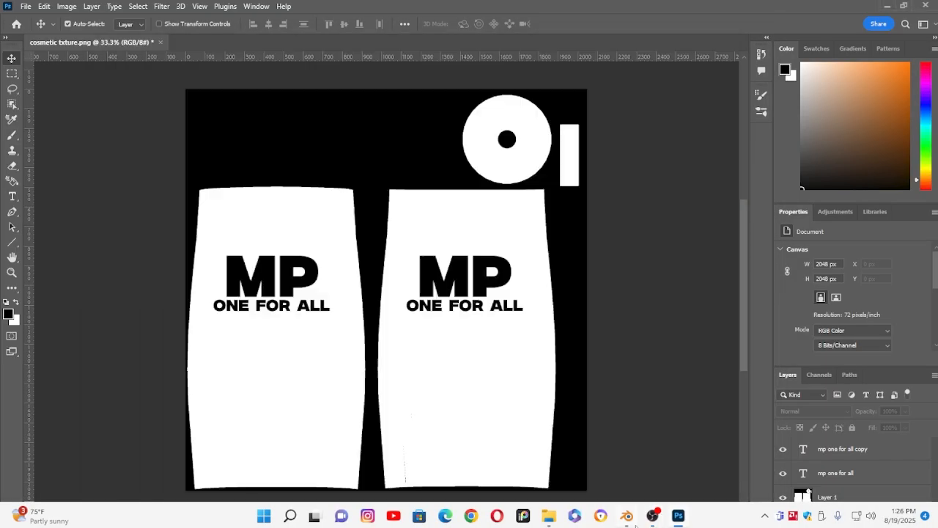
# Switch to Blender and load cosmetic-txture.jpg from Downloads into the image texture node of the tube's Material.001.
pyautogui.click(626, 516)
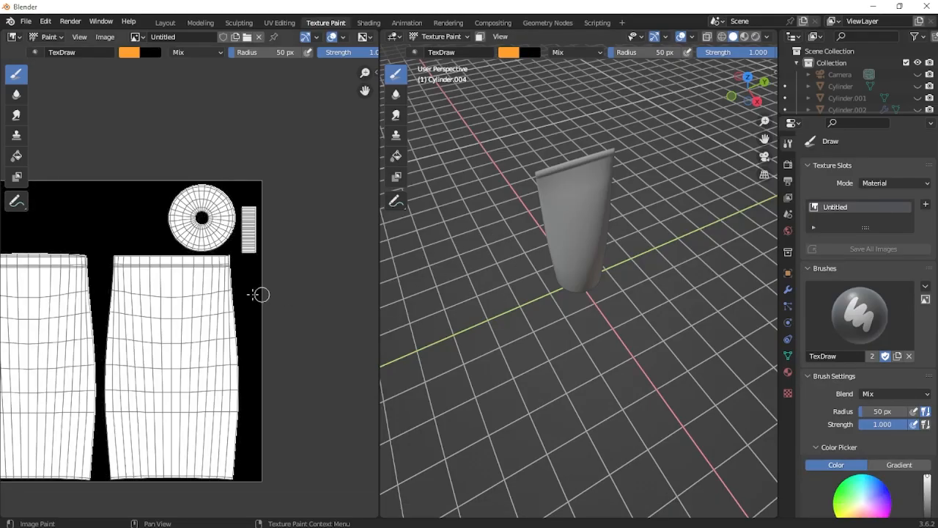
pyautogui.click(368, 23)
pyautogui.scroll(2, 380, 395)
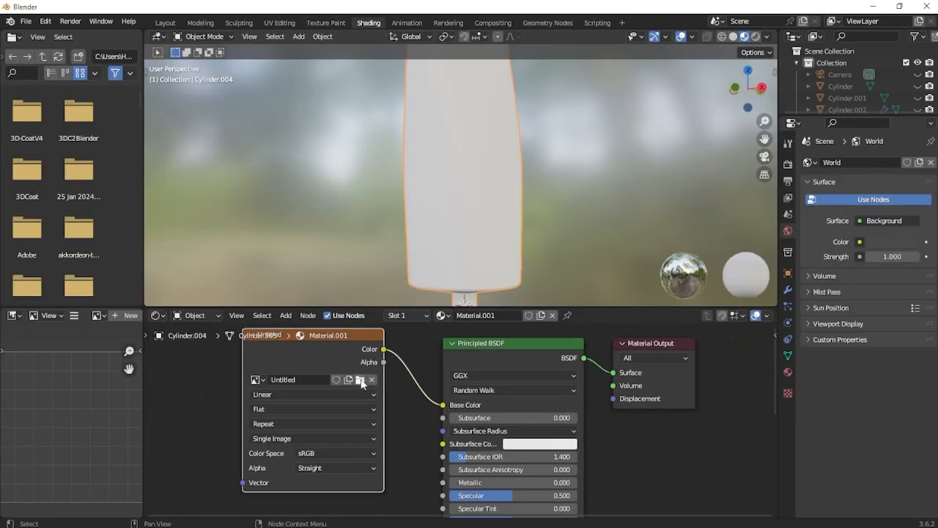
pyautogui.click(360, 380)
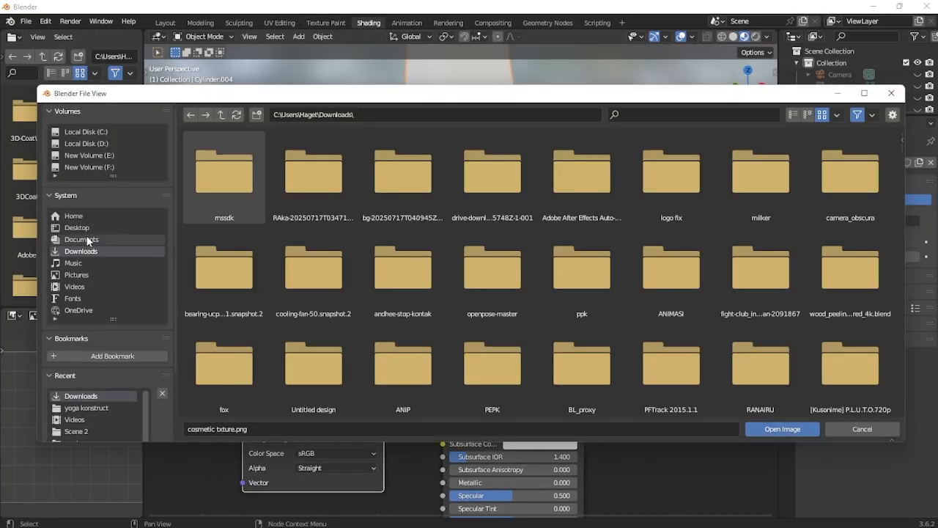
pyautogui.scroll(-8, 293, 219)
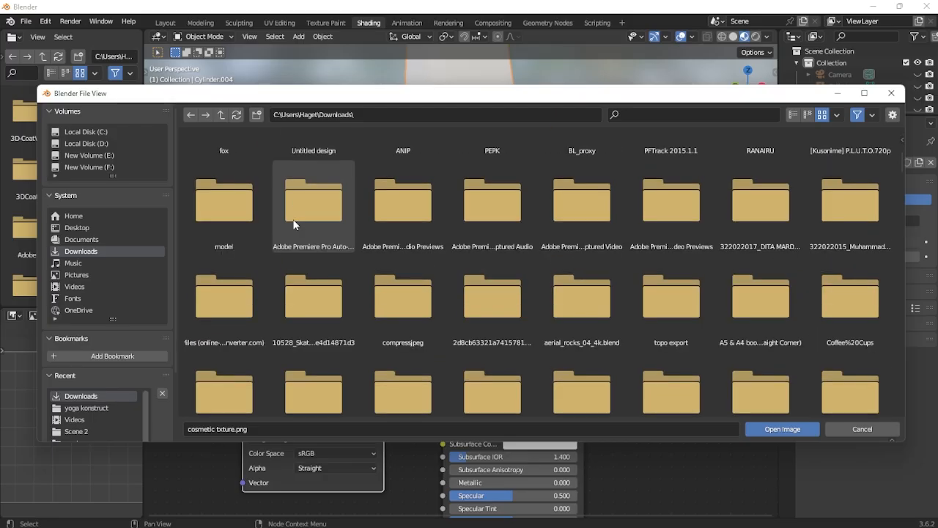
pyautogui.scroll(-8, 507, 247)
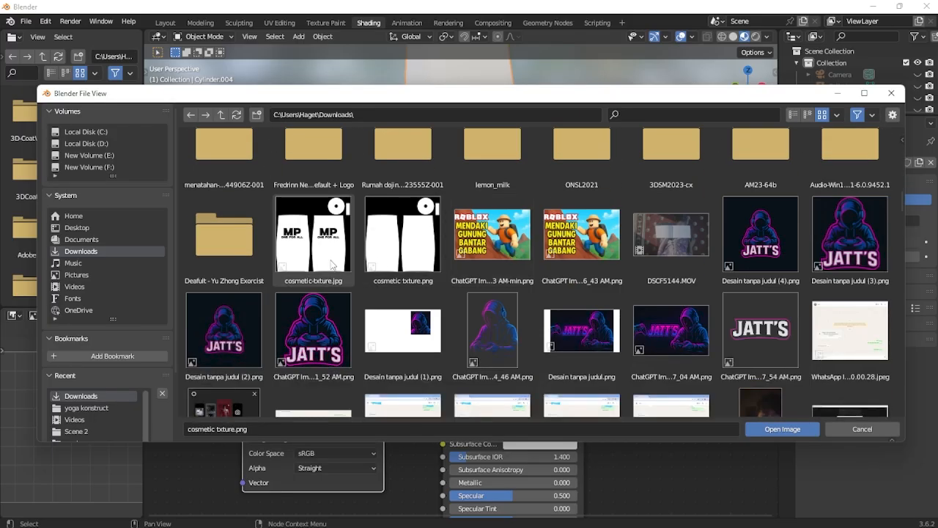
pyautogui.doubleClick(320, 250)
# Mirror the tube body's UV islands horizontally with a negative scale along X so the lettering reads correctly.
pyautogui.moveTo(407, 264); pyautogui.dragTo(503, 151, button='middle')
pyautogui.scroll(3, 513, 136)
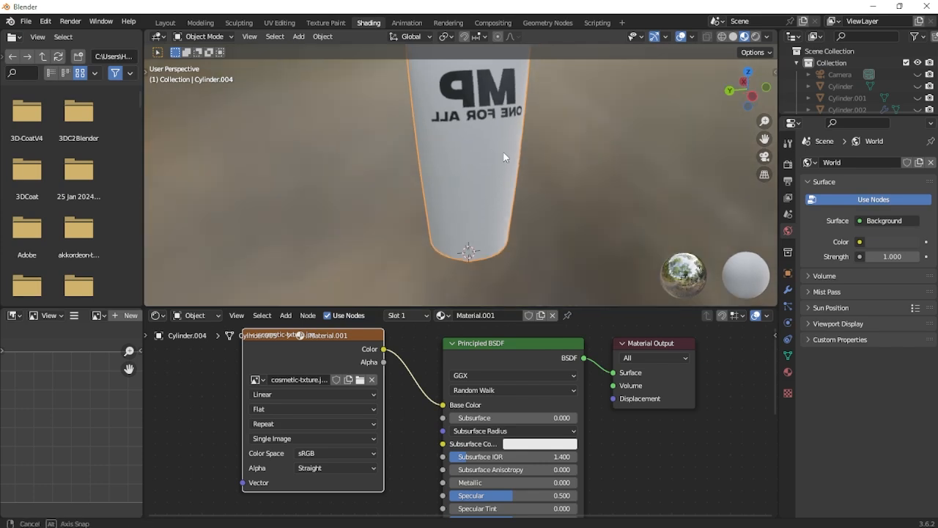
pyautogui.moveTo(483, 113); pyautogui.dragTo(464, 121, button='middle')
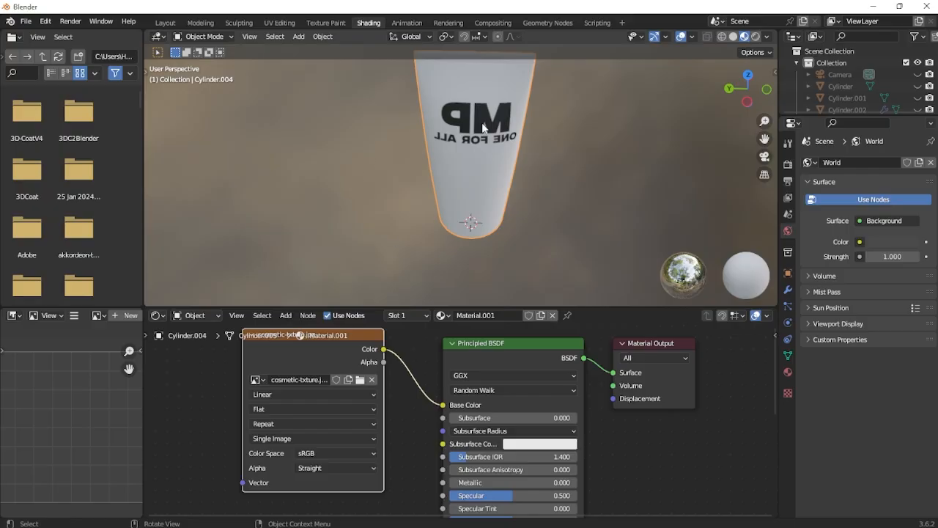
pyautogui.click(325, 22)
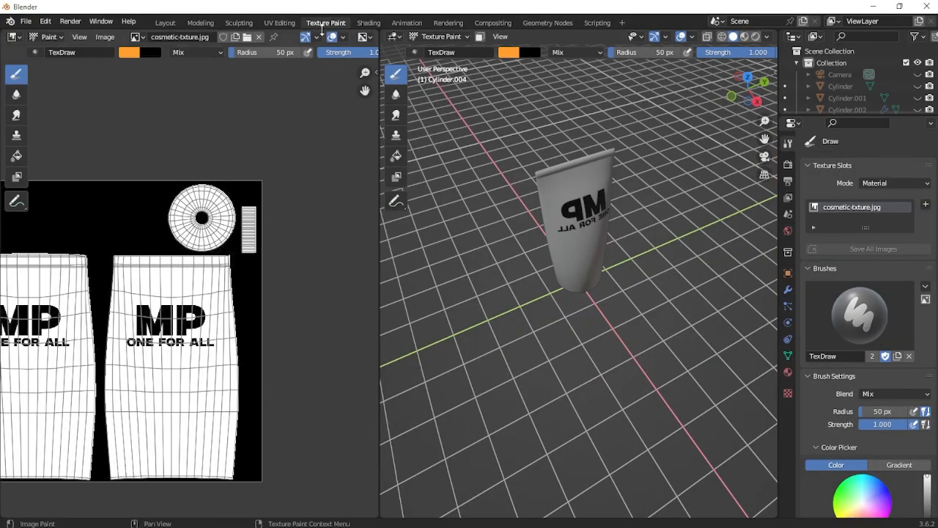
pyautogui.click(279, 23)
pyautogui.scroll(-5, 282, 291)
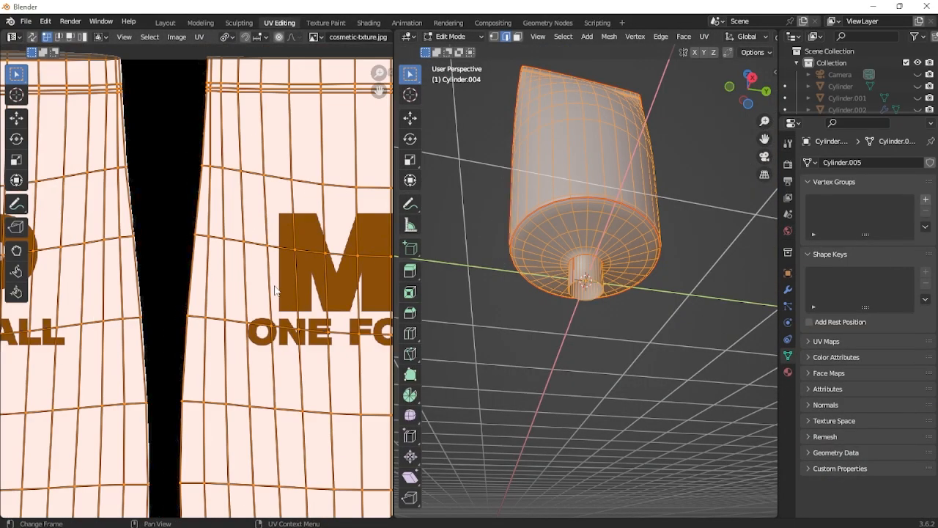
pyautogui.moveTo(281, 291); pyautogui.dragTo(259, 329, button='middle')
pyautogui.scroll(2, 262, 330)
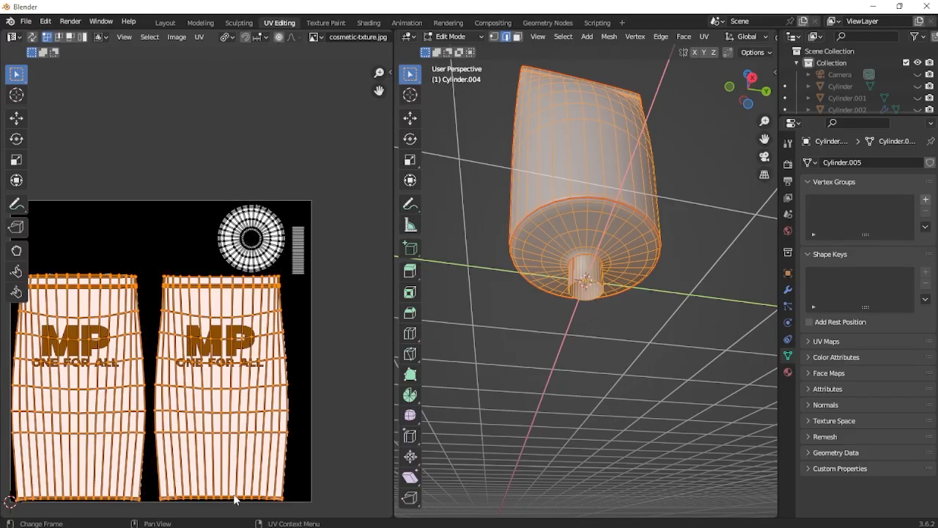
pyautogui.press('s')
pyautogui.press('x')
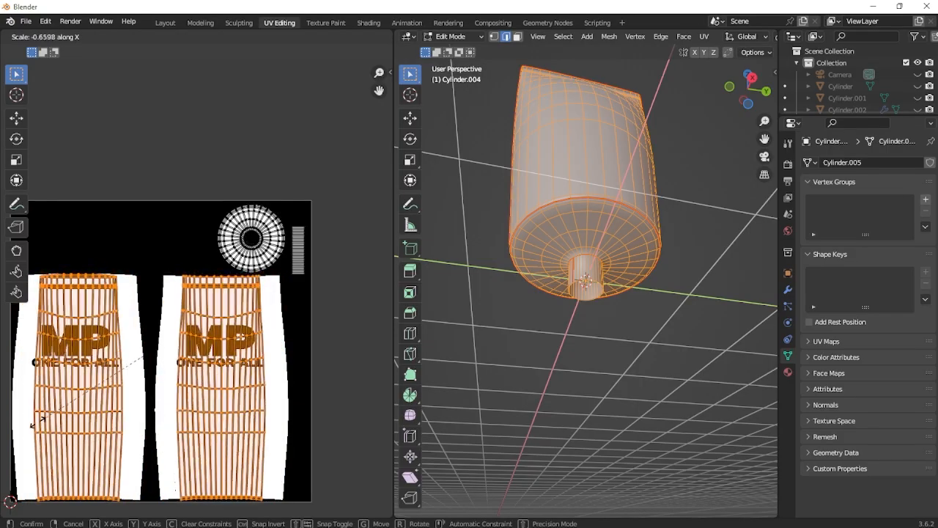
pyautogui.click(361, 435)
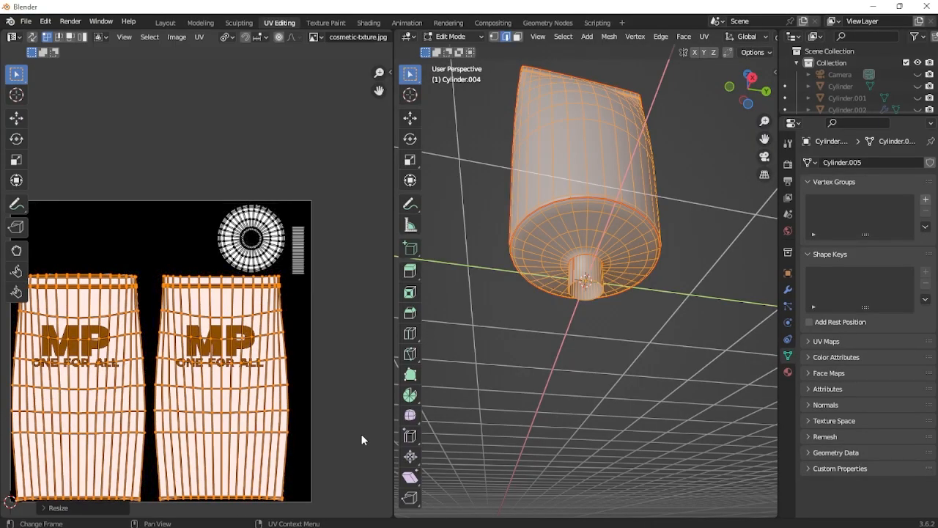
# Return to the Shading workspace to check the lettering on the tube and unhide all hidden objects.
pyautogui.click(368, 22)
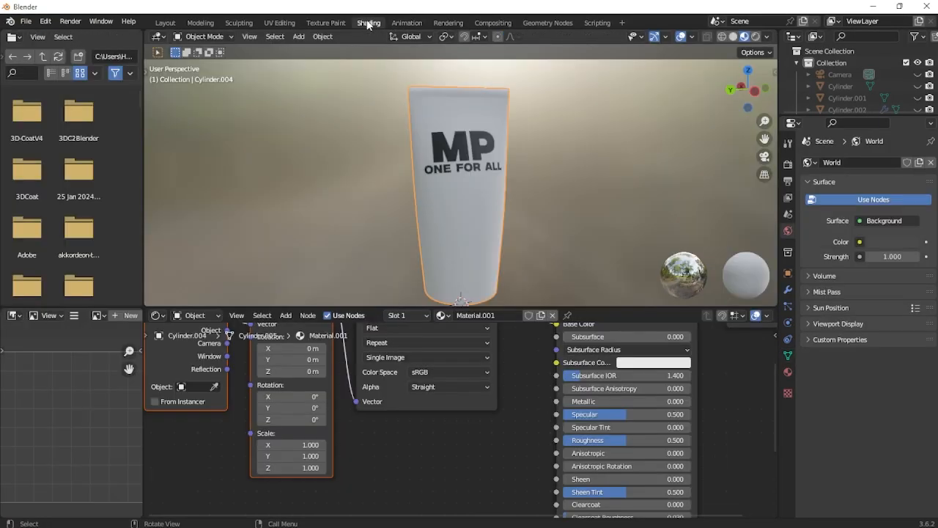
pyautogui.moveTo(528, 210); pyautogui.dragTo(576, 151, button='middle')
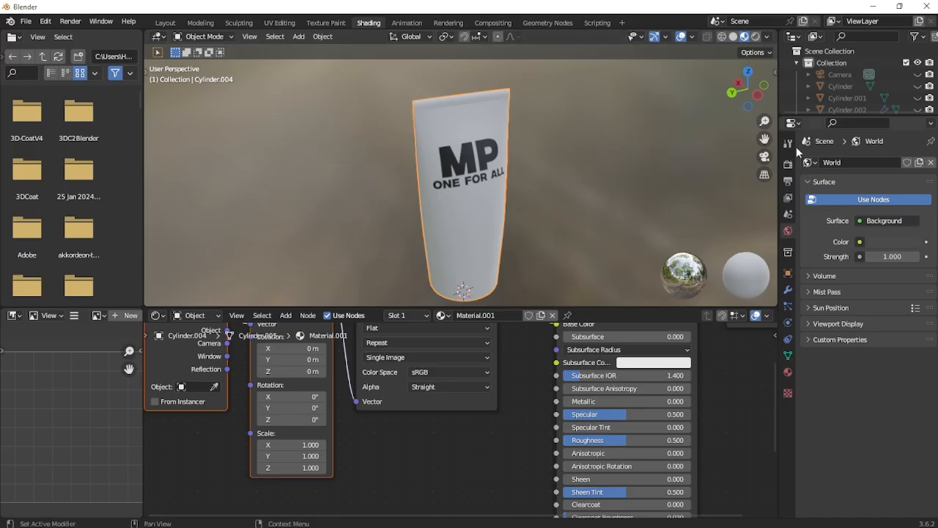
pyautogui.click(764, 156)
pyautogui.click(765, 157)
pyautogui.moveTo(715, 169); pyautogui.dragTo(496, 197, button='middle')
pyautogui.scroll(-2, 541, 208)
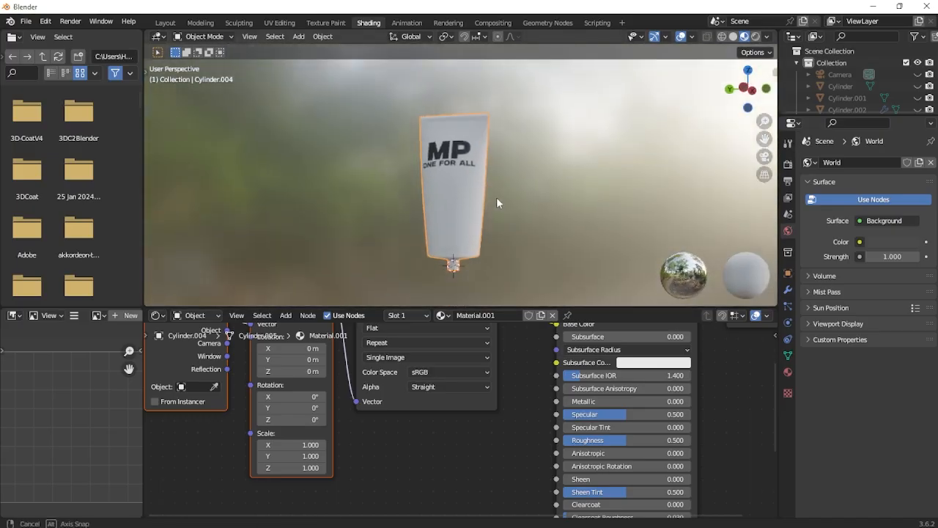
pyautogui.hotkey('alt', 'h')
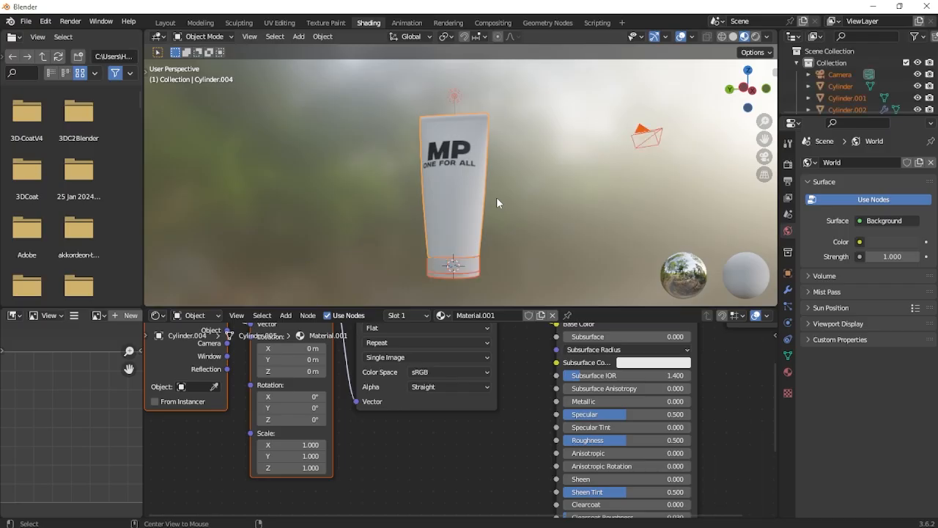
pyautogui.scroll(-1, 570, 172)
pyautogui.moveTo(427, 199); pyautogui.dragTo(545, 242, button='middle')
pyautogui.click(571, 174)
pyautogui.scroll(2, 545, 241)
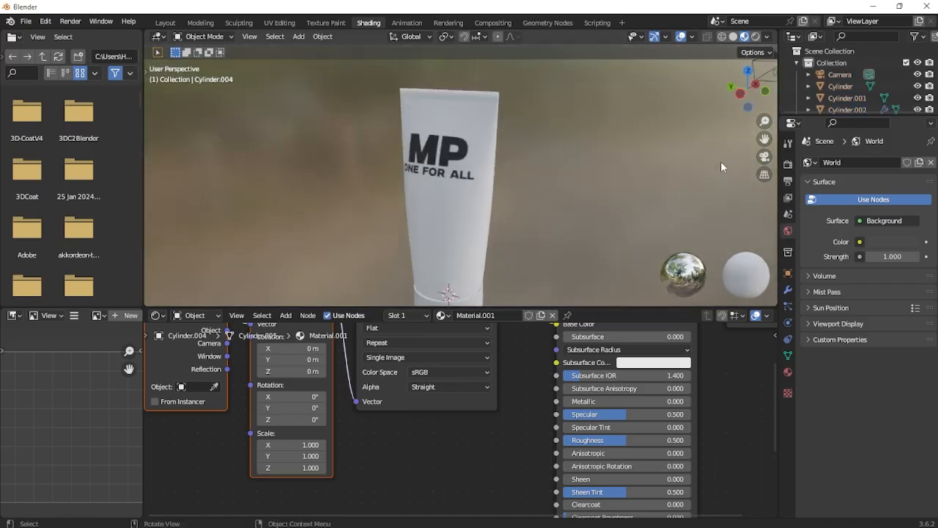
# Frame the front of the labelled tube and align the active camera to this view.
pyautogui.click(762, 158)
pyautogui.click(763, 159)
pyautogui.scroll(-2, 514, 206)
pyautogui.moveTo(513, 208); pyautogui.dragTo(541, 216, button='middle')
pyautogui.scroll(2, 518, 211)
pyautogui.scroll(-1, 521, 215)
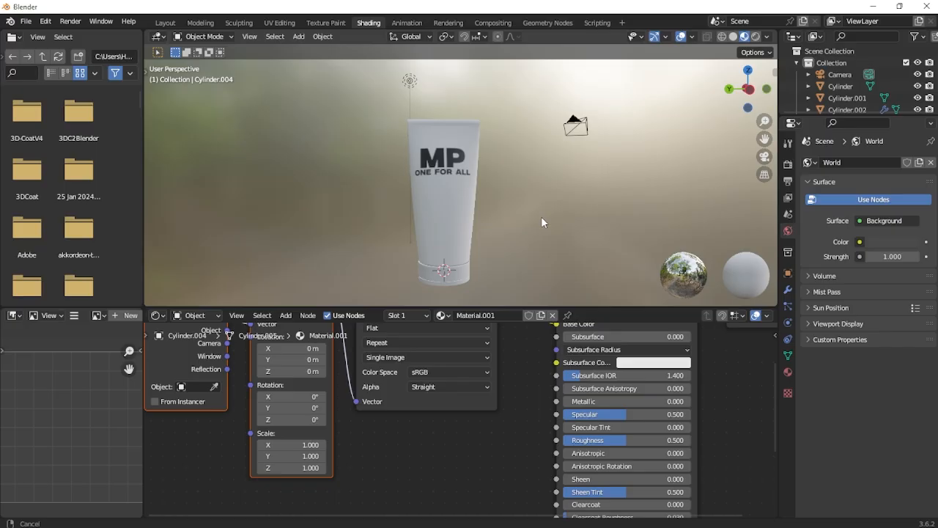
pyautogui.click(250, 36)
pyautogui.moveTo(284, 225)
pyautogui.moveTo(340, 205)
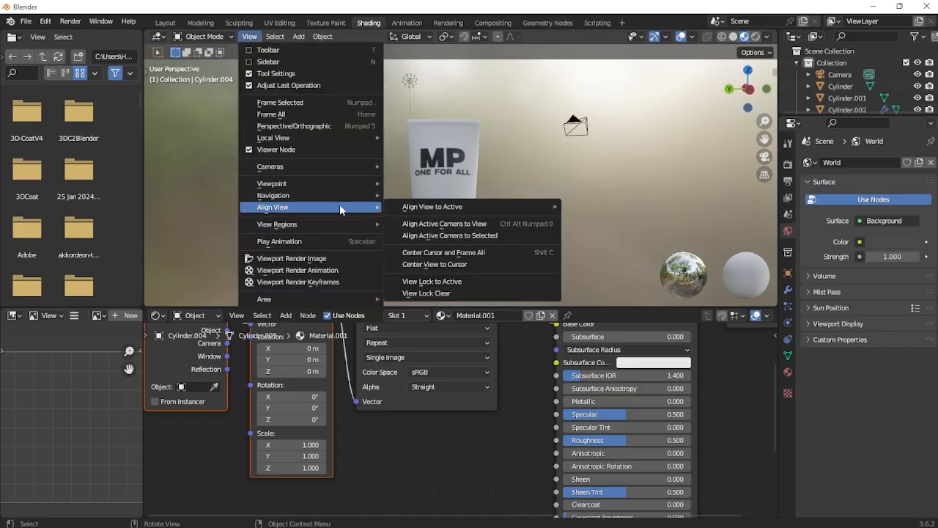
pyautogui.click(468, 224)
pyautogui.click(520, 87)
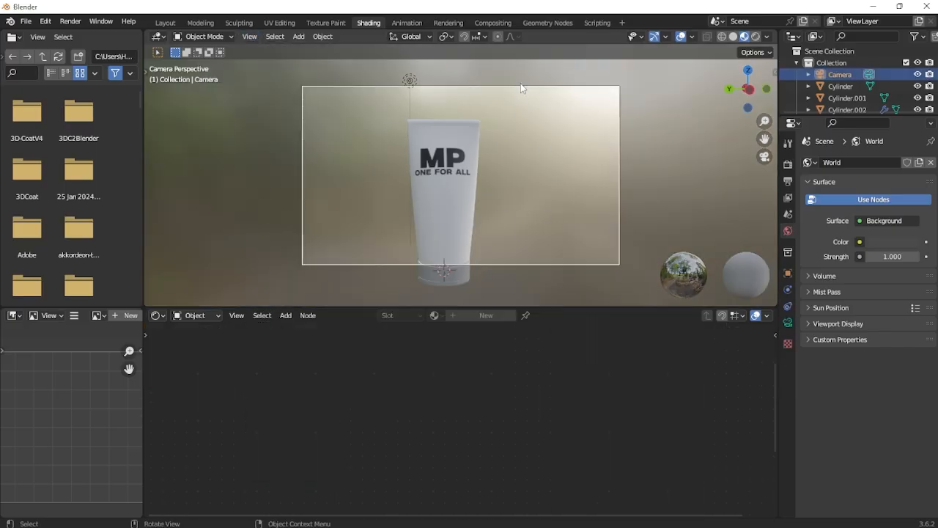
# Move the camera to centre the tube in its frame, pulling it back along the global X axis for extra margin.
pyautogui.press('g')
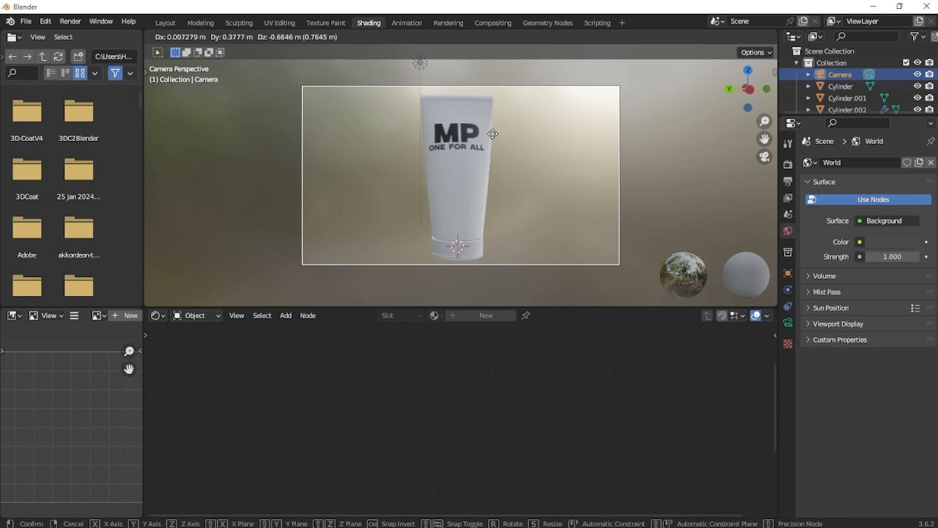
pyautogui.click(578, 160)
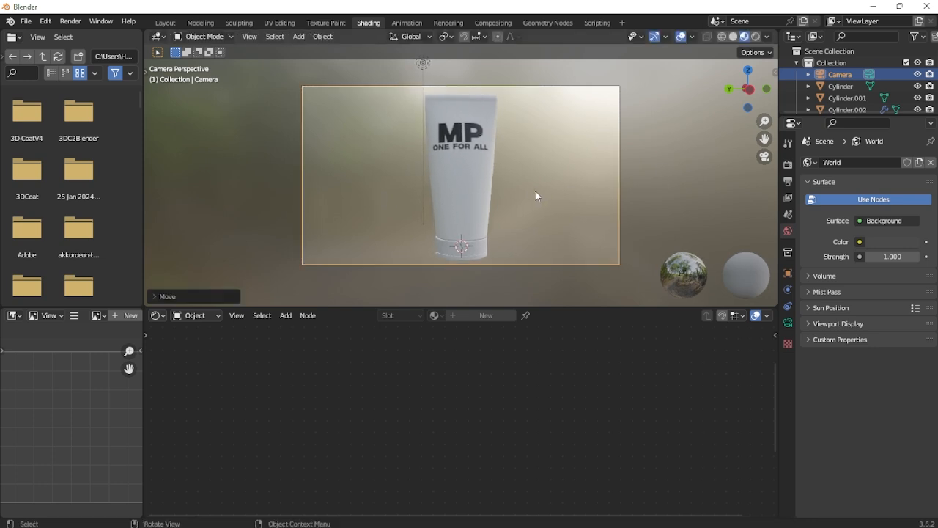
pyautogui.press('g')
pyautogui.press('z')
pyautogui.press('x')
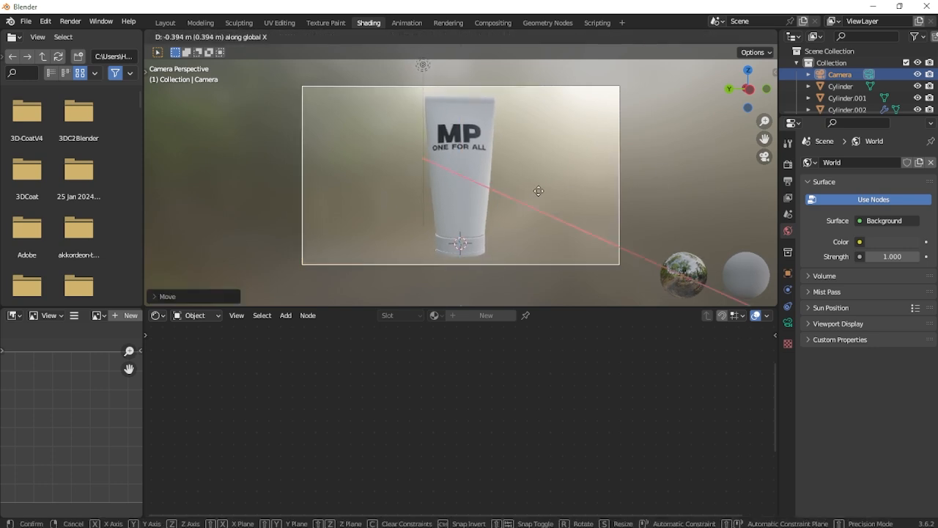
pyautogui.click(558, 203)
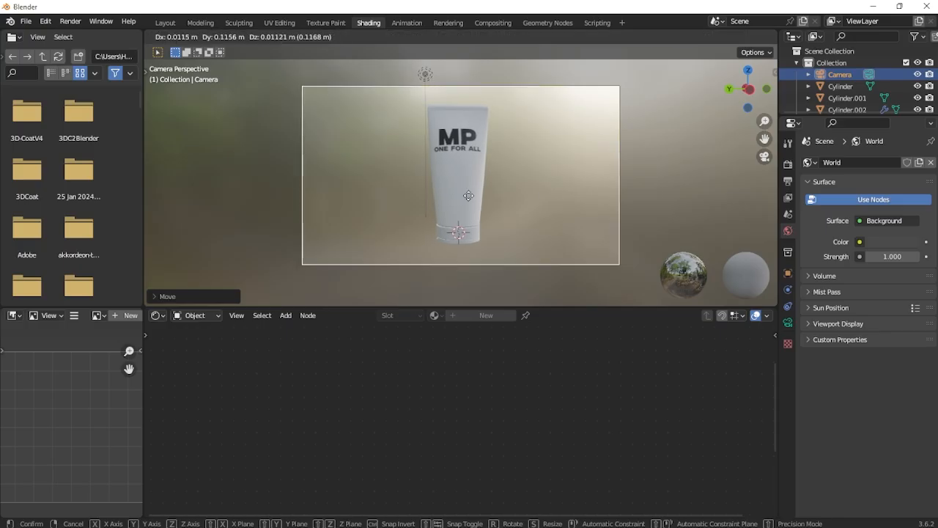
pyautogui.click(427, 194)
pyautogui.scroll(2, 546, 185)
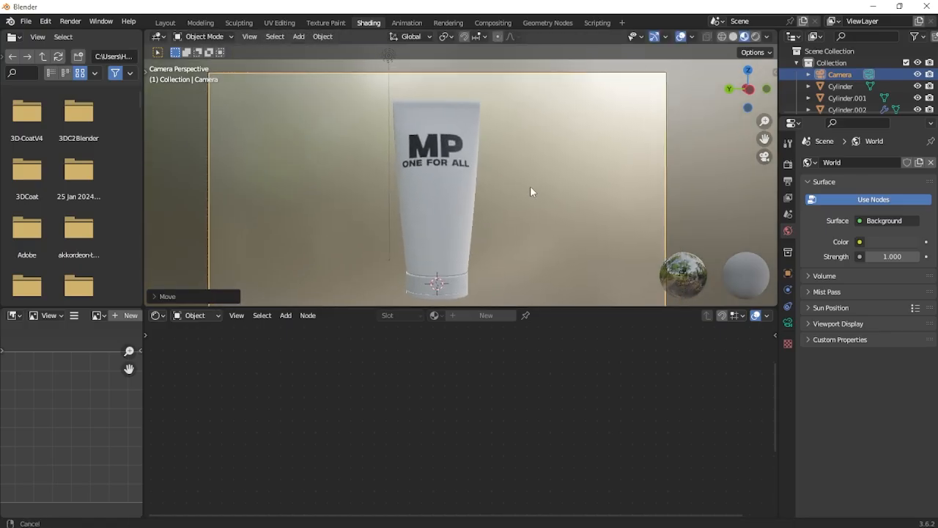
pyautogui.scroll(-2, 526, 183)
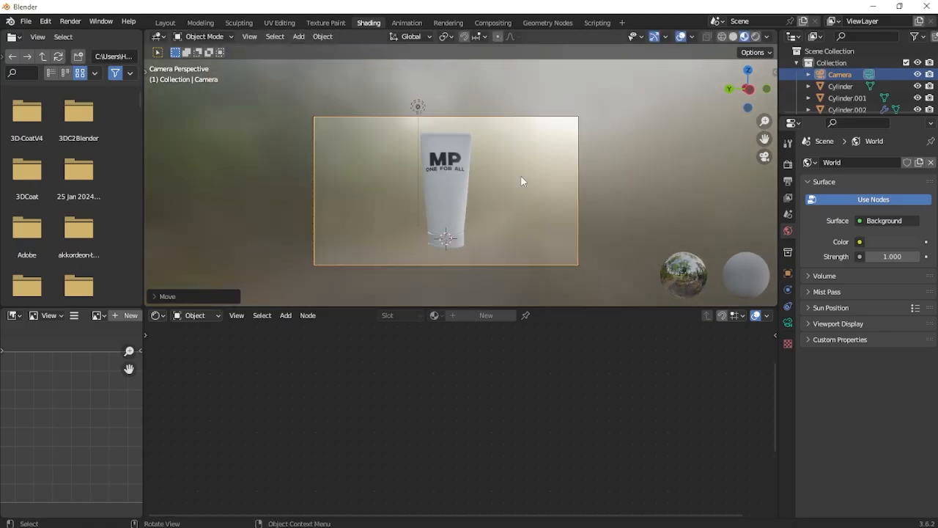
pyautogui.click(494, 167)
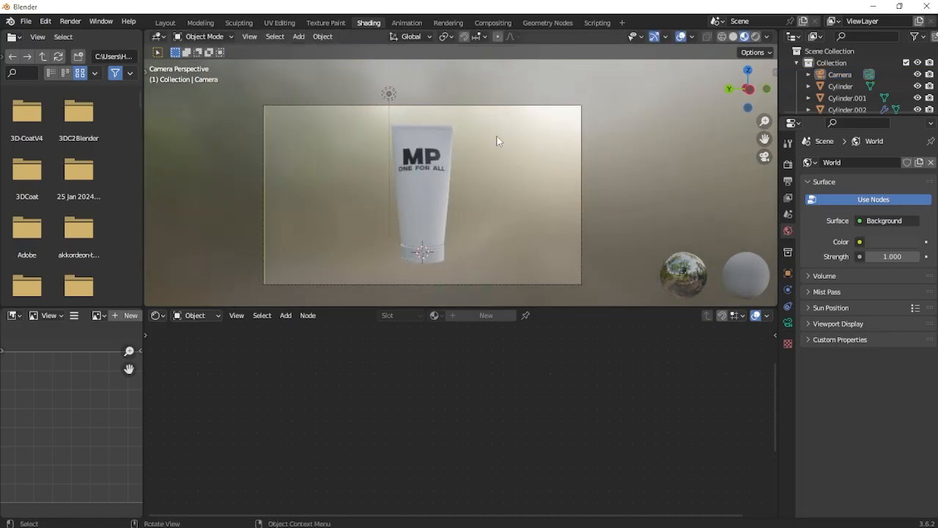
# Select the tube body and shift its coordinate, mapping and image texture nodes away from the Principled BSDF to make room.
pyautogui.scroll(5, 494, 206)
pyautogui.click(507, 191)
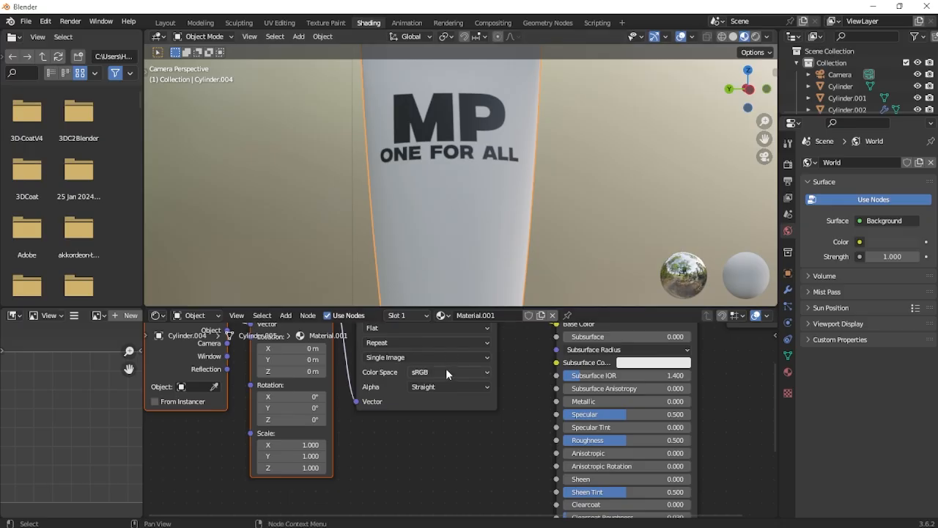
pyautogui.scroll(-4, 455, 350)
pyautogui.moveTo(451, 341); pyautogui.dragTo(323, 434, button='middle')
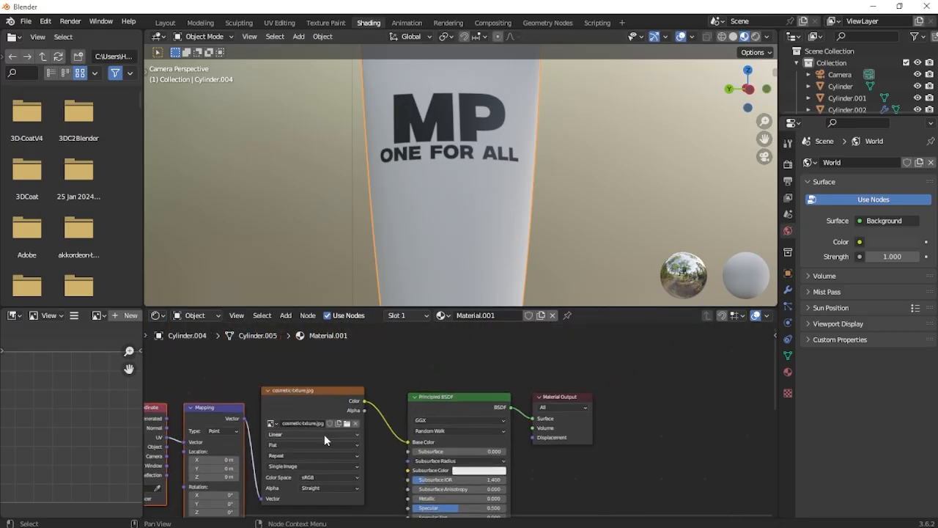
pyautogui.scroll(-4, 224, 383)
pyautogui.moveTo(223, 382); pyautogui.dragTo(368, 358, button='middle')
pyautogui.moveTo(308, 355); pyautogui.dragTo(544, 480)
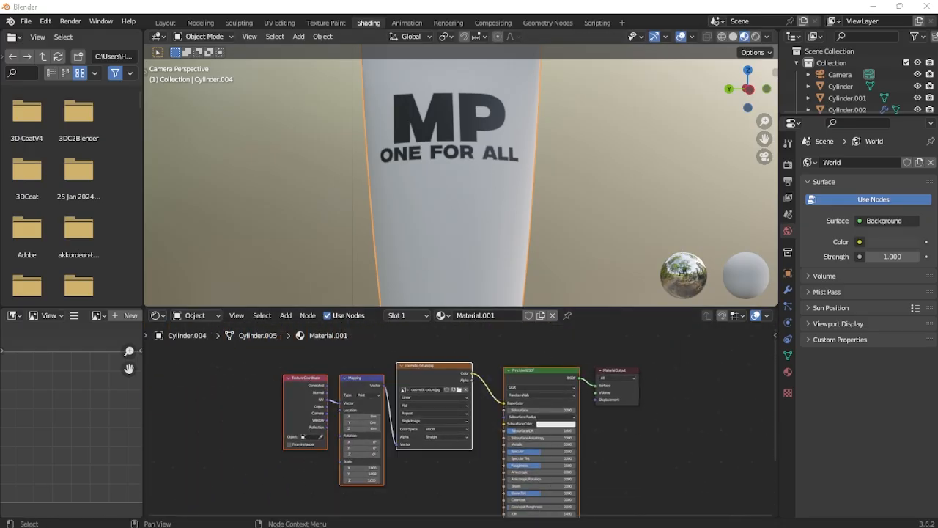
pyautogui.press('g')
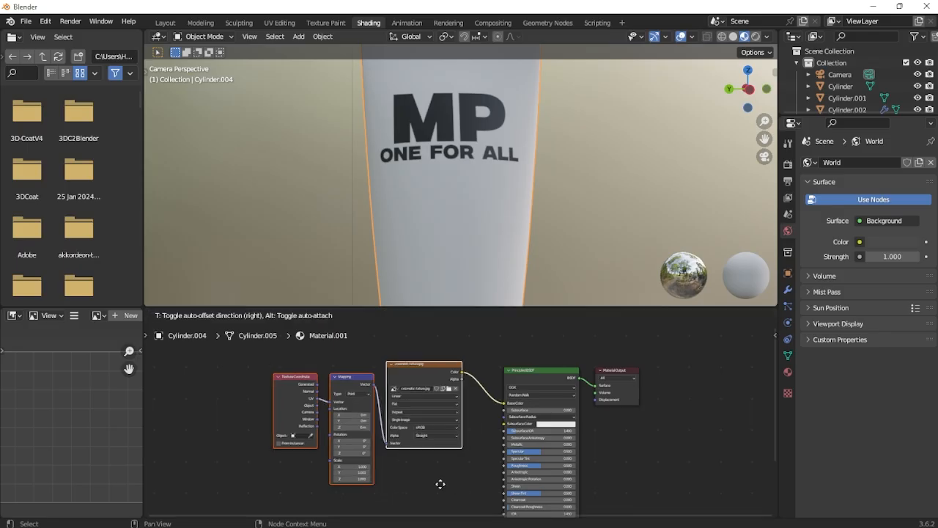
pyautogui.click(410, 462)
pyautogui.moveTo(423, 424); pyautogui.dragTo(378, 424, button='middle')
# Insert a Color Ramp node between the image texture's color output and the Principled BSDF's base color.
pyautogui.hotkey('shift', 'a')
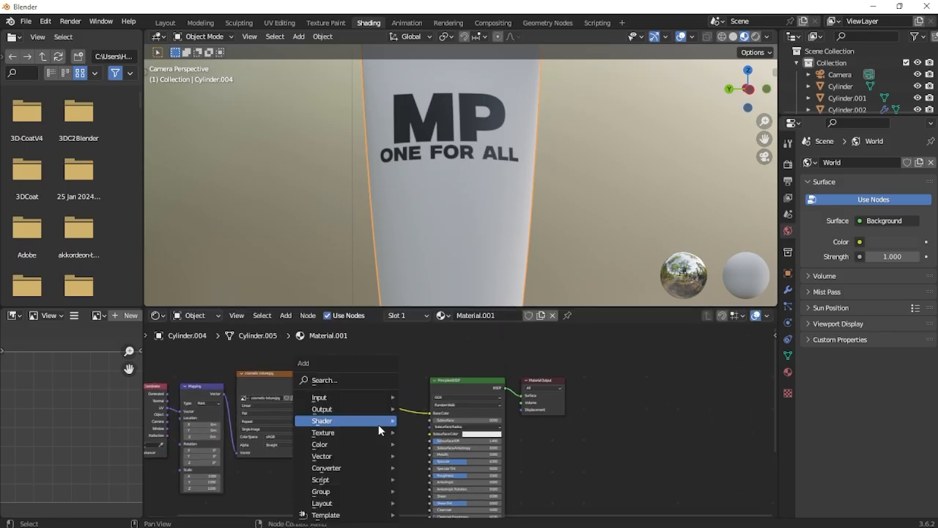
pyautogui.click(351, 379)
pyautogui.write('co')
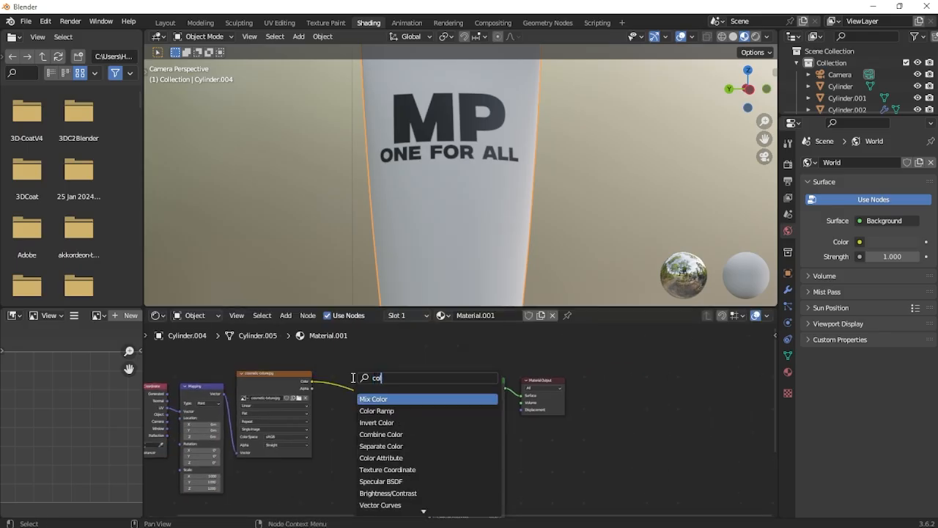
pyautogui.click(412, 412)
pyautogui.click(401, 414)
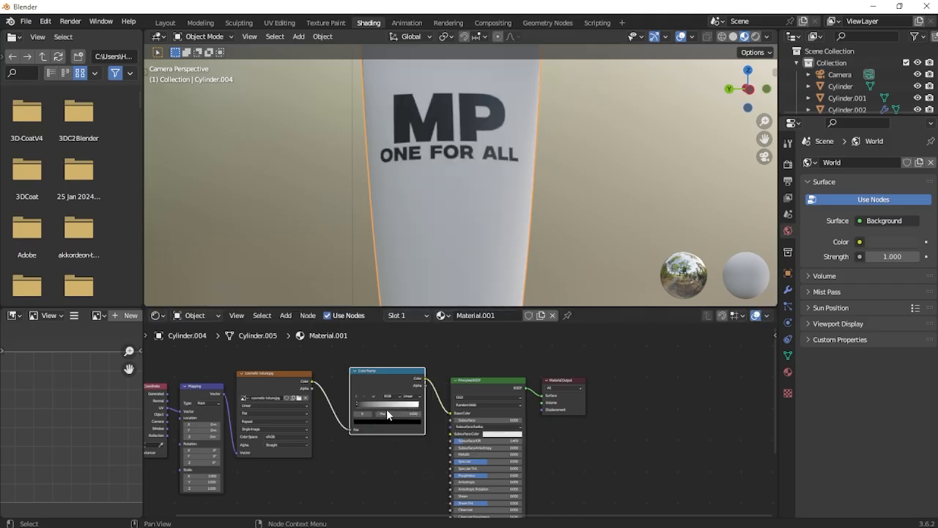
# Reverse the color ramp to white at position 0 and black about two-thirds along, giving a black tube with white lettering, and view it through the camera.
pyautogui.scroll(3, 394, 407)
pyautogui.scroll(2, 393, 408)
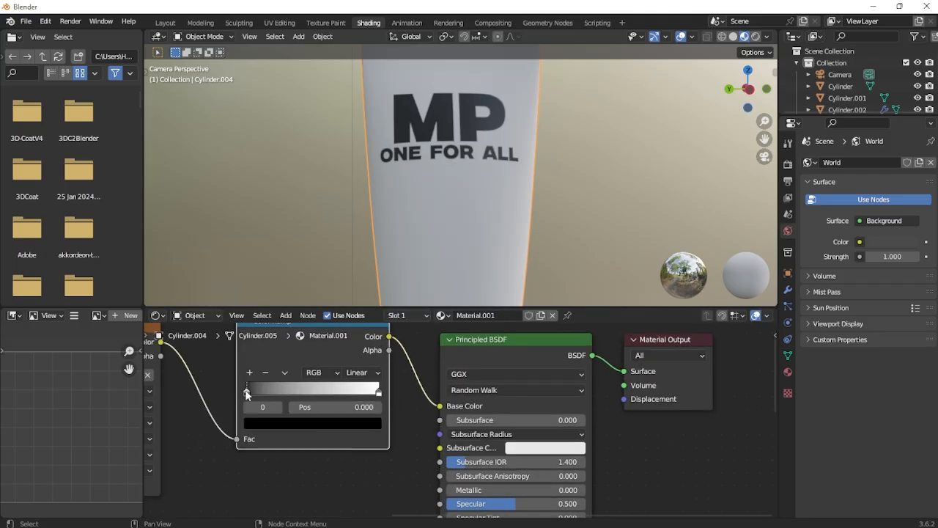
pyautogui.moveTo(246, 392); pyautogui.dragTo(227, 389)
pyautogui.press('KP_0')
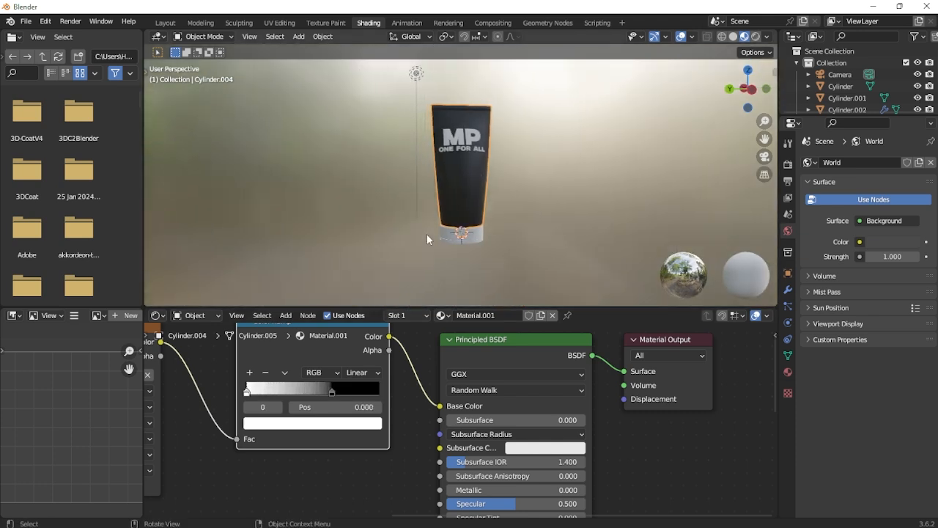
pyautogui.click(764, 157)
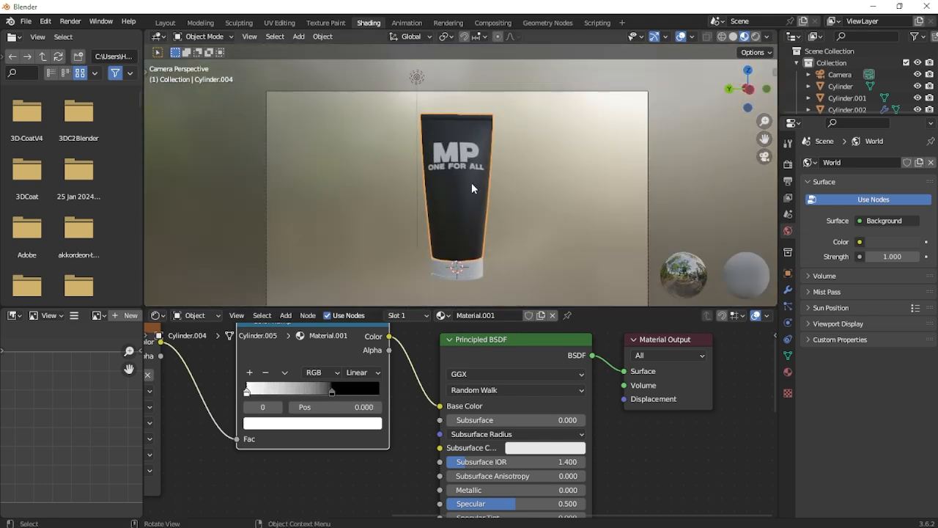
# Move the light about 5.4 m across to the other side of the tube and preview the scene in Rendered shading.
pyautogui.click(416, 77)
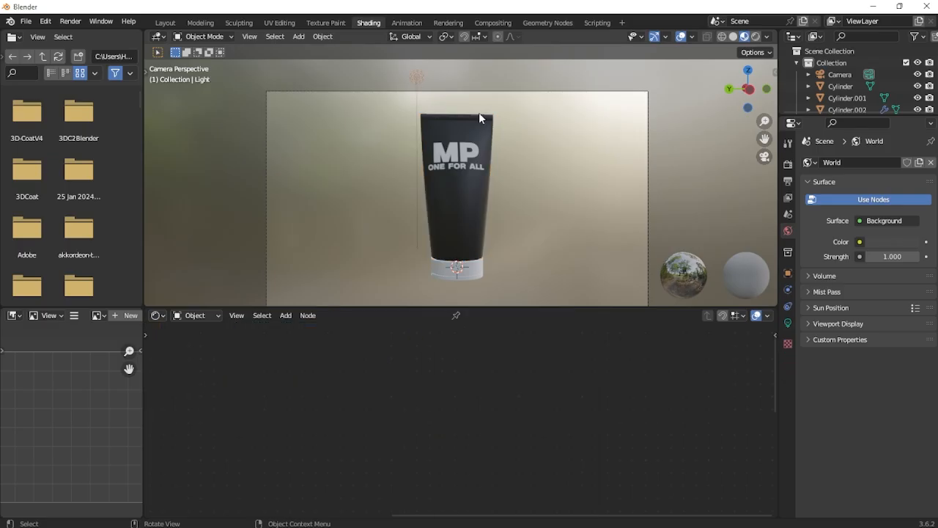
pyautogui.click(477, 154)
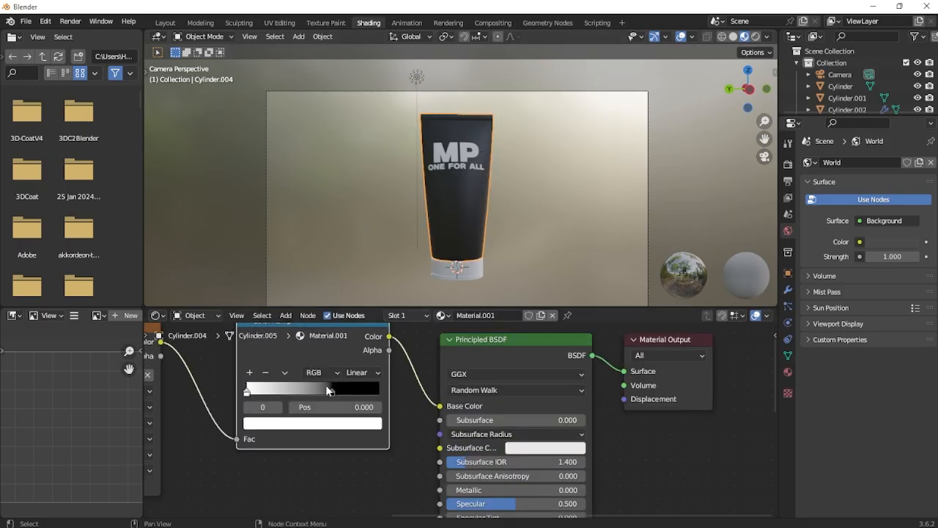
pyautogui.click(416, 77)
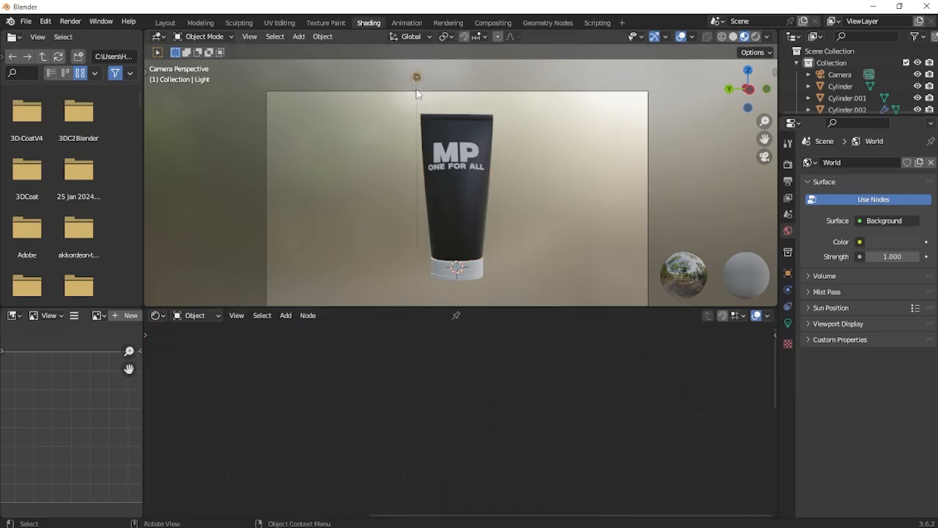
pyautogui.press('g')
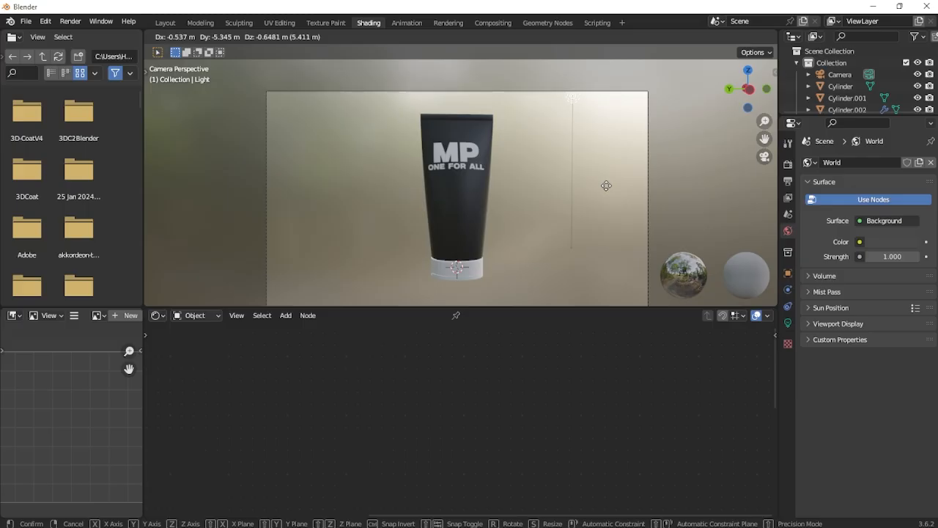
pyautogui.click(606, 185)
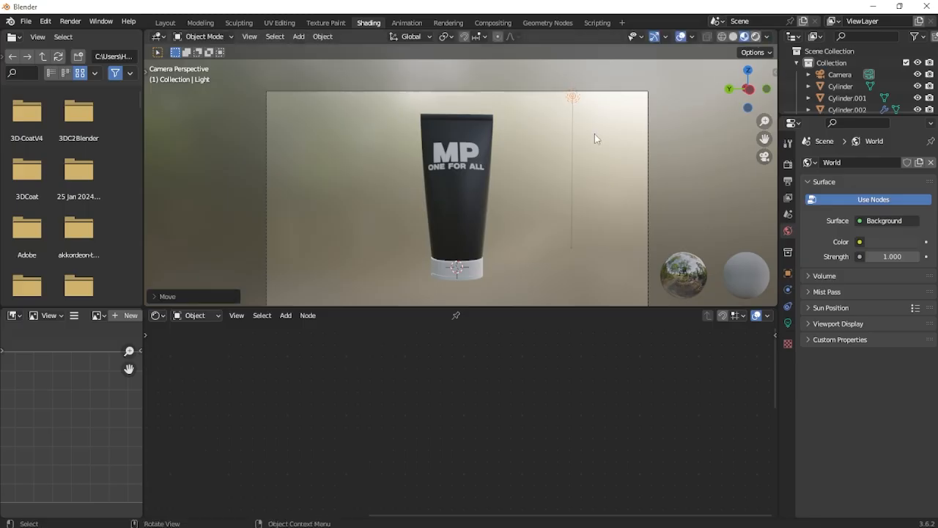
pyautogui.scroll(3, 526, 183)
pyautogui.scroll(-3, 526, 183)
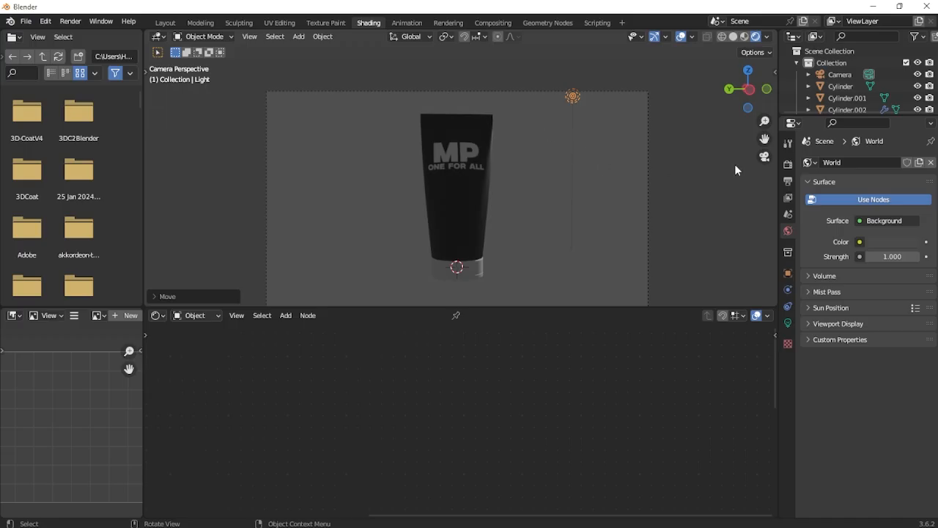
# Enable Ambient Occlusion, Bloom and Screen Space Reflections in the Eevee render settings and review the shadow options.
pyautogui.click(788, 163)
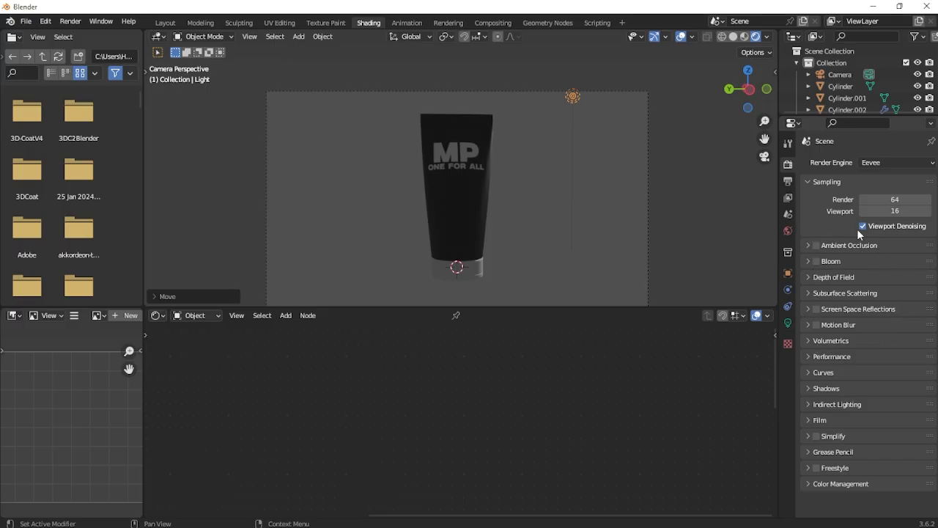
pyautogui.click(817, 262)
pyautogui.click(817, 309)
pyautogui.click(828, 389)
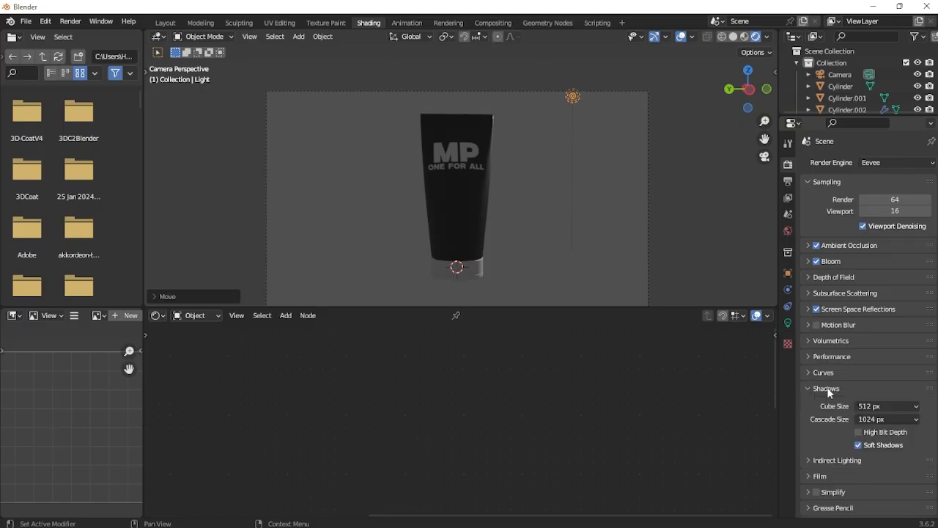
pyautogui.click(822, 390)
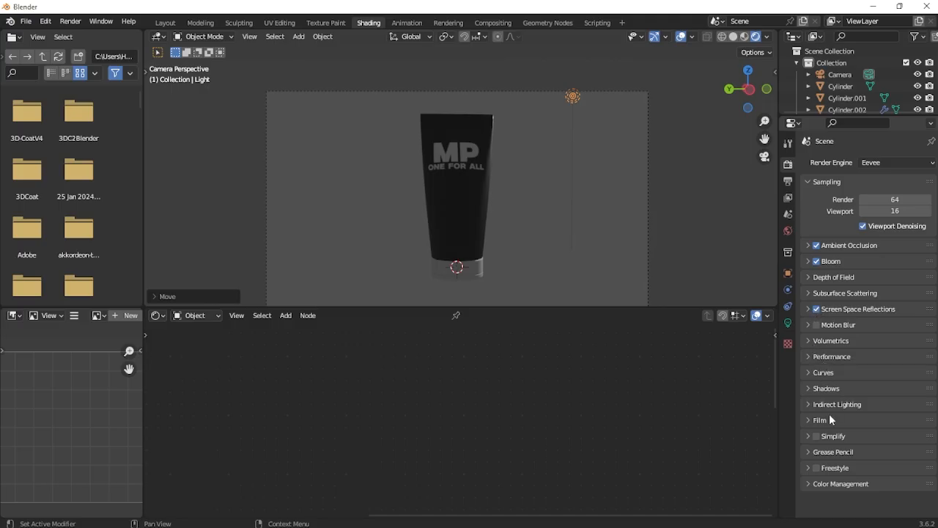
# Set the Ambient Occlusion distance to 1 m.
pyautogui.click(818, 249)
pyautogui.click(892, 263)
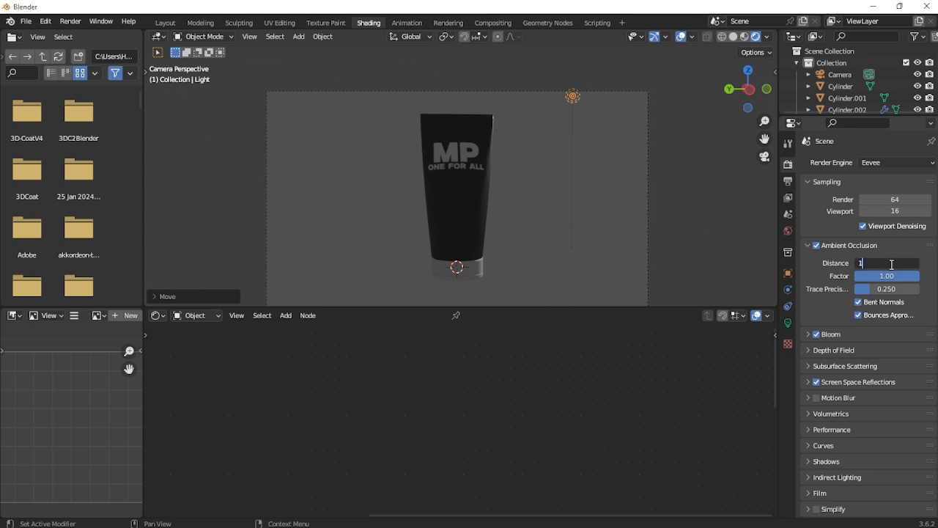
pyautogui.write('1')
pyautogui.press('Return')
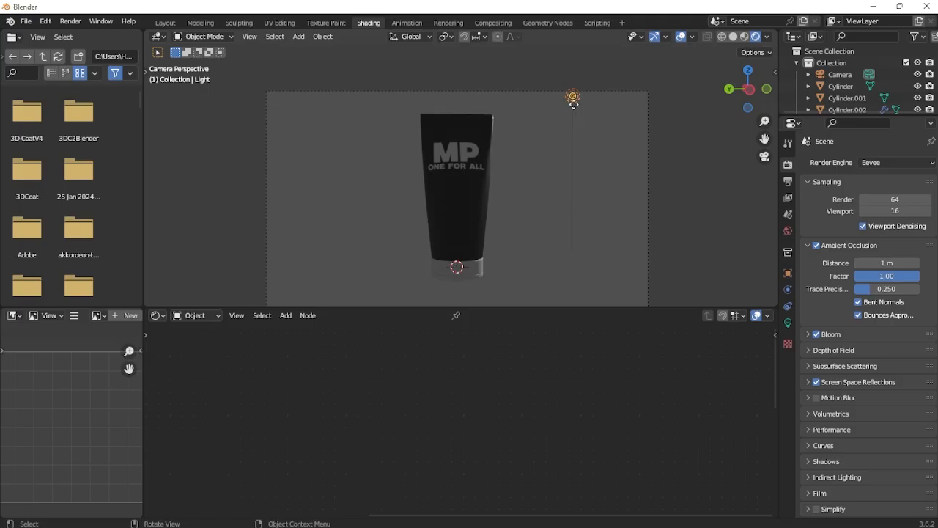
# Move the light to the camera side of the tube so it illuminates the label, and check the lighting through the camera.
pyautogui.press('g')
pyautogui.click(454, 182)
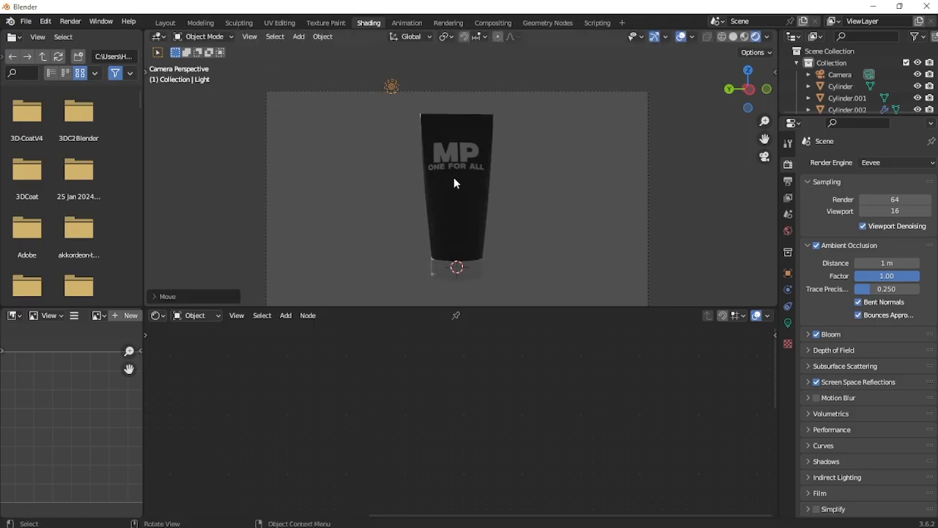
pyautogui.scroll(-4, 479, 191)
pyautogui.moveTo(524, 191); pyautogui.dragTo(472, 215, button='middle')
pyautogui.scroll(-4, 496, 195)
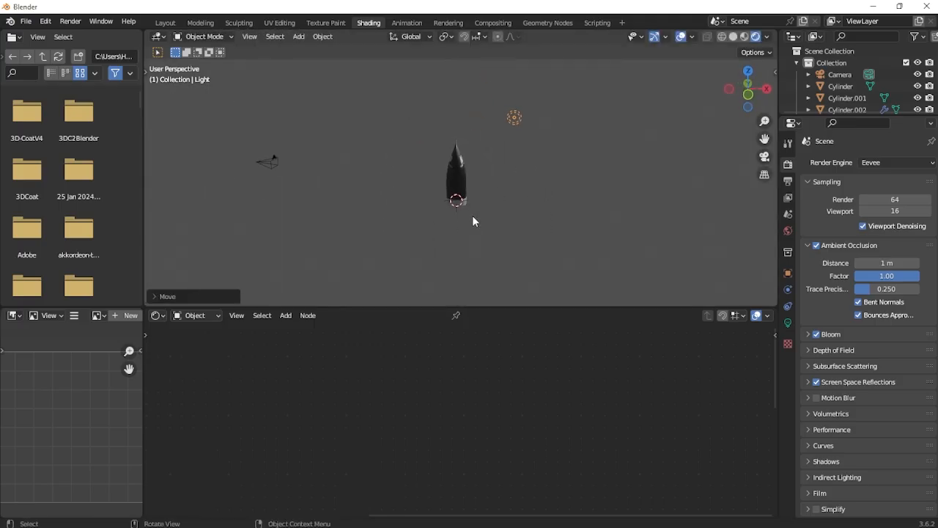
pyautogui.press('g')
pyautogui.click(382, 183)
pyautogui.moveTo(382, 182); pyautogui.dragTo(415, 190, button='middle')
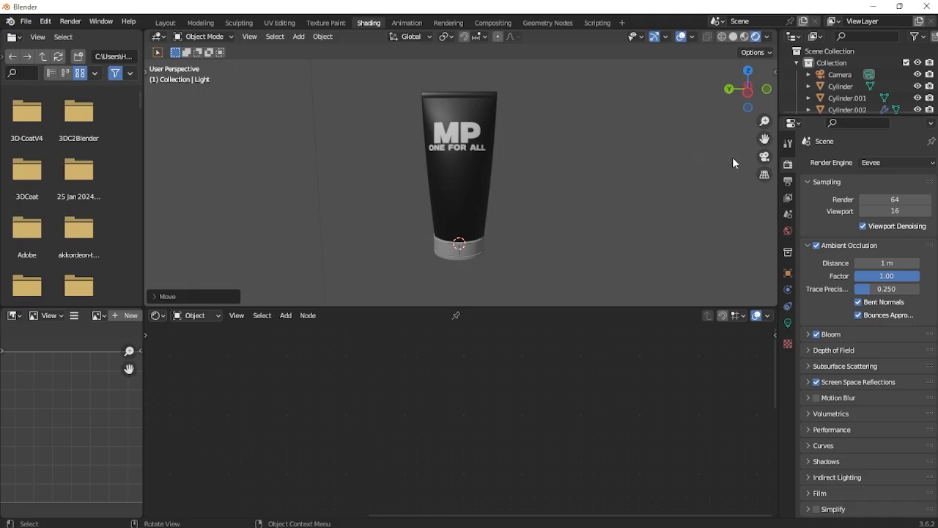
pyautogui.click(764, 156)
pyautogui.scroll(4, 612, 158)
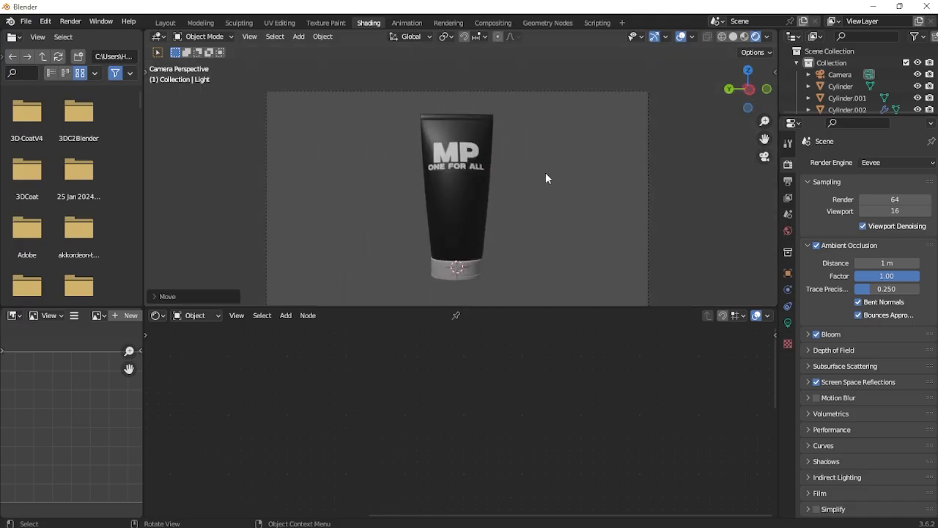
pyautogui.scroll(-3, 518, 178)
pyautogui.scroll(6, 508, 183)
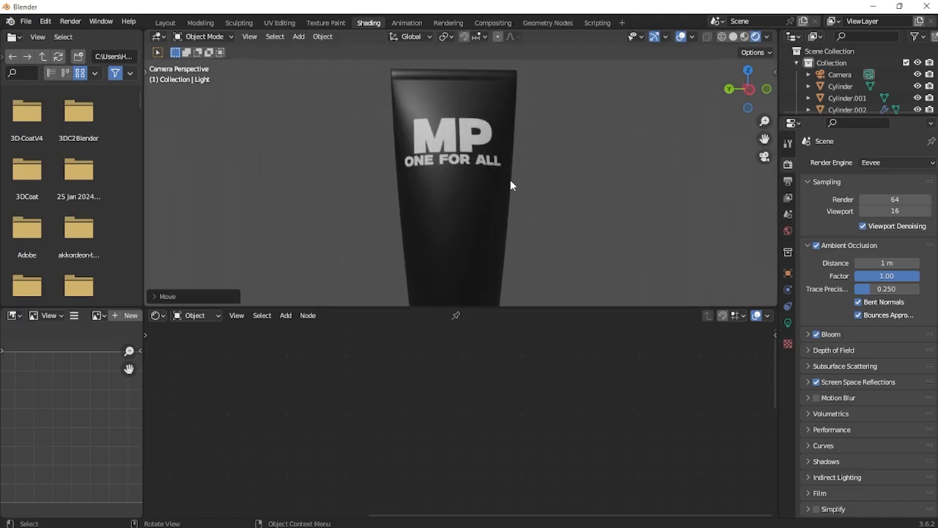
pyautogui.scroll(-2, 512, 178)
pyautogui.scroll(-1, 488, 185)
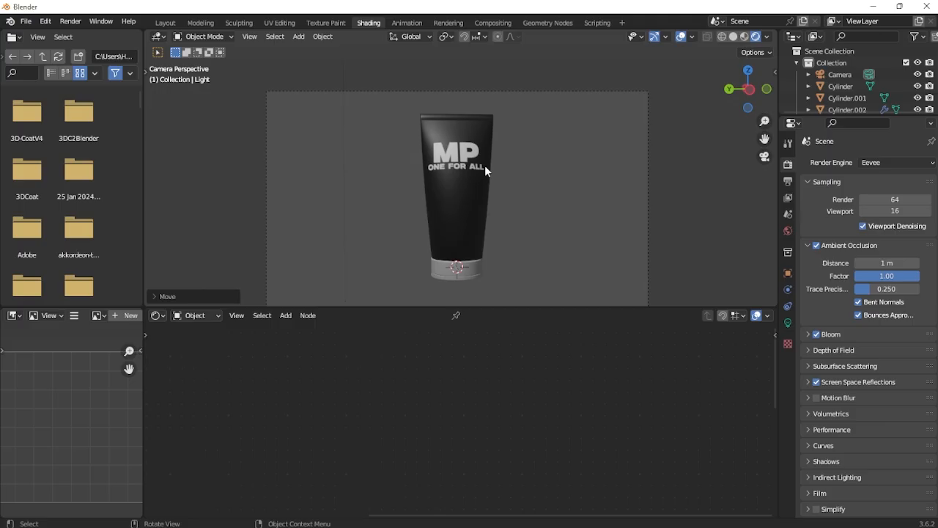
# Rotate the camera around the global Z axis and shift it along Y so the tube stays framed near the centre.
pyautogui.click(481, 92)
pyautogui.press('r')
pyautogui.press('z')
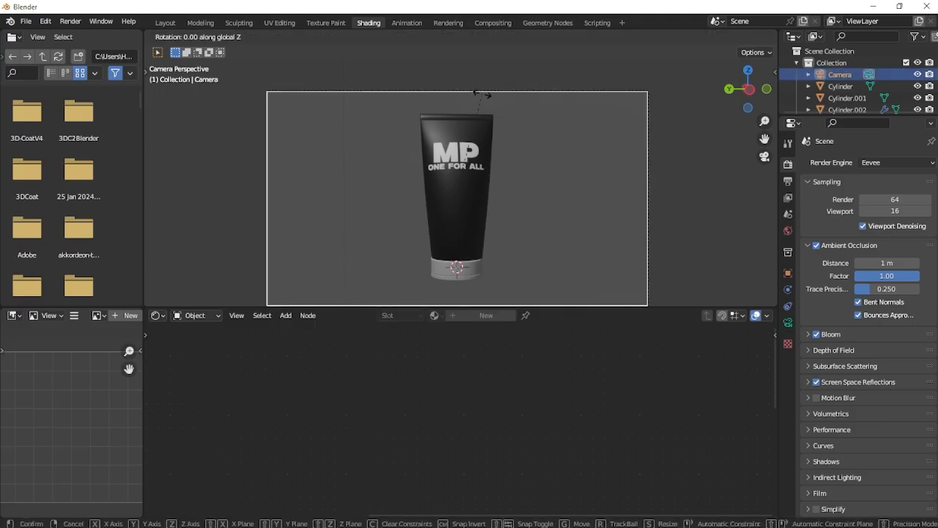
pyautogui.click(493, 165)
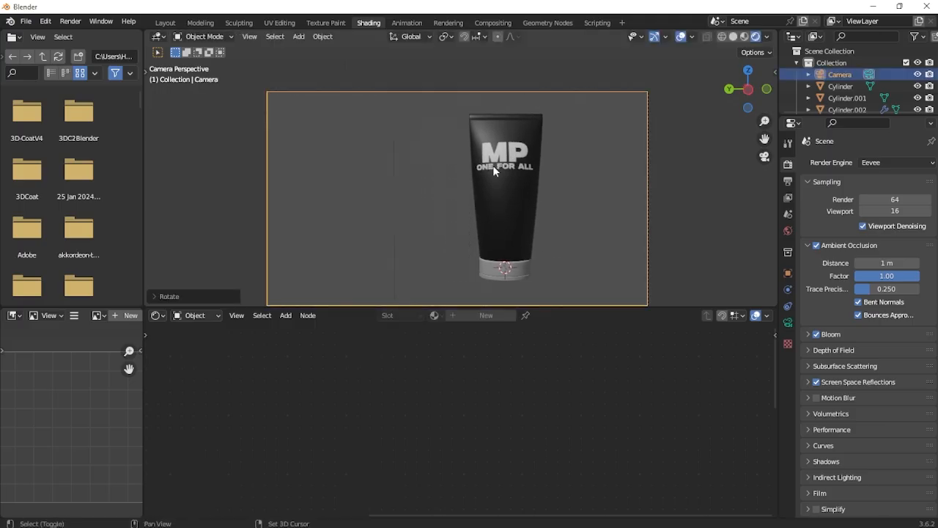
pyautogui.press('g')
pyautogui.press('y')
pyautogui.click(602, 172)
# Add a cube at the tube's base, flatten it along Z and widen it horizontally into a square slab.
pyautogui.click(299, 36)
pyautogui.moveTo(318, 48)
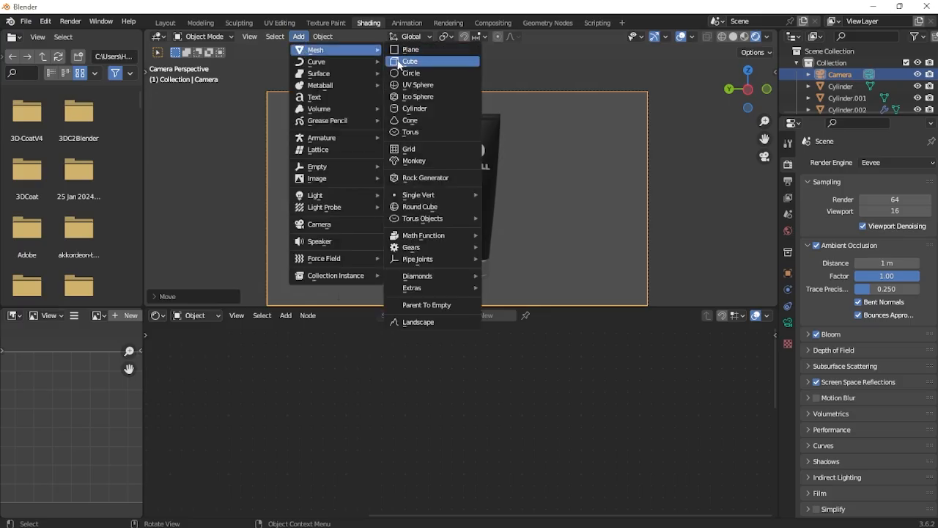
pyautogui.click(400, 63)
pyautogui.press('s')
pyautogui.press('z')
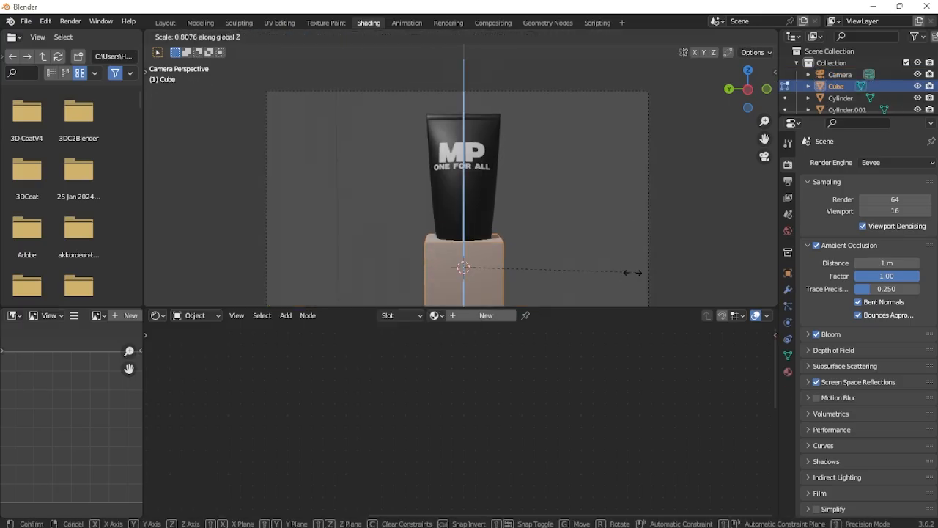
pyautogui.click(497, 275)
pyautogui.press('Tab')
pyautogui.press('s')
pyautogui.hotkey('shift', 'z')
pyautogui.click(580, 279)
# Lower the slab along Z until the tube's cap stands on it, and scale the slab down into a compact podium.
pyautogui.press('g')
pyautogui.press('z')
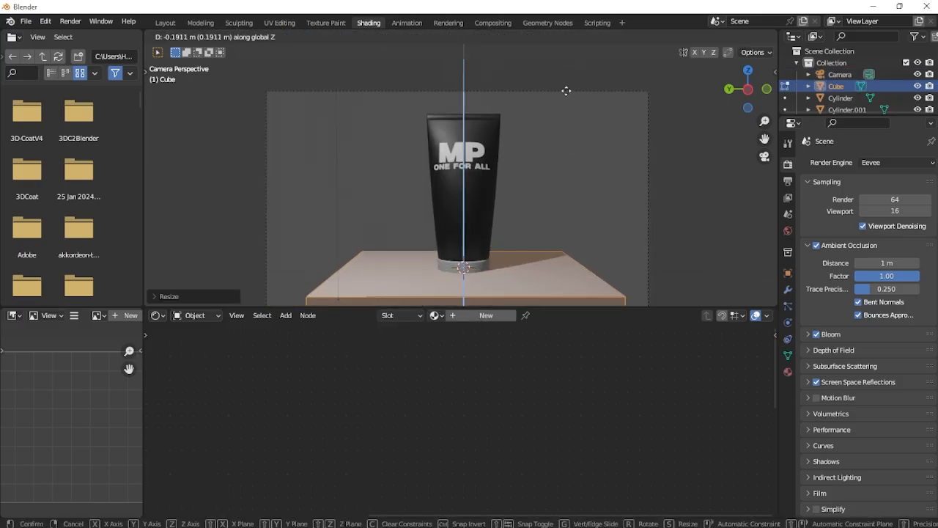
pyautogui.click(576, 166)
pyautogui.press('s')
pyautogui.click(628, 239)
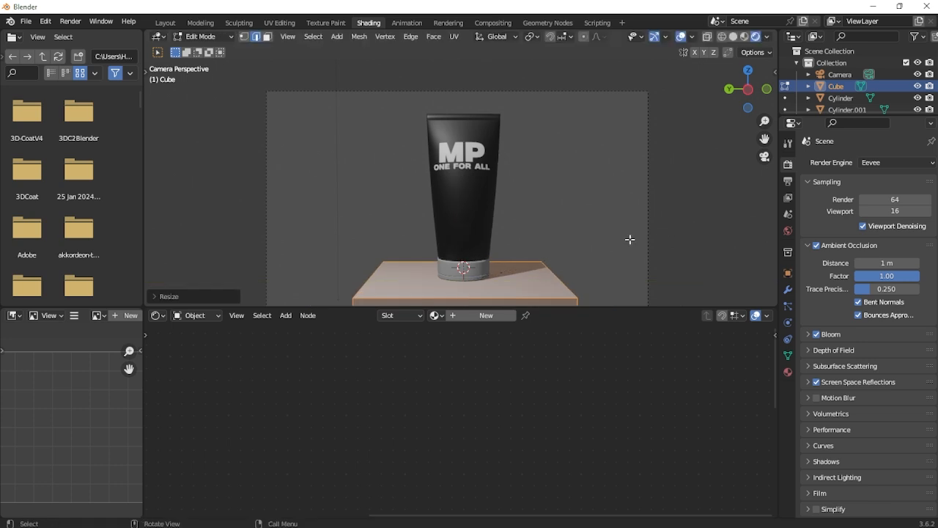
pyautogui.press('Tab')
pyautogui.click(548, 201)
pyautogui.click(541, 282)
pyautogui.click(290, 70)
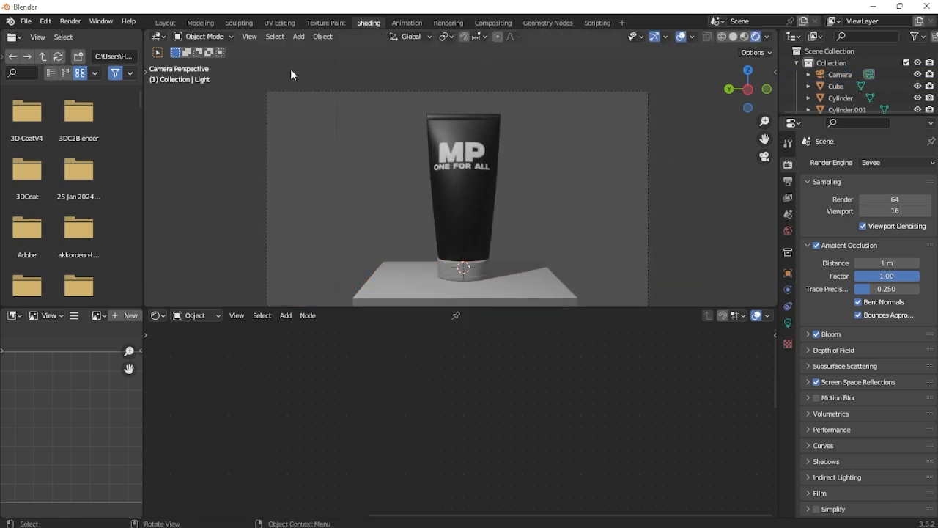
# Add a plane at the tube's base and scale it up about 12 times as the floor.
pyautogui.click(299, 37)
pyautogui.moveTo(315, 51)
pyautogui.click(411, 51)
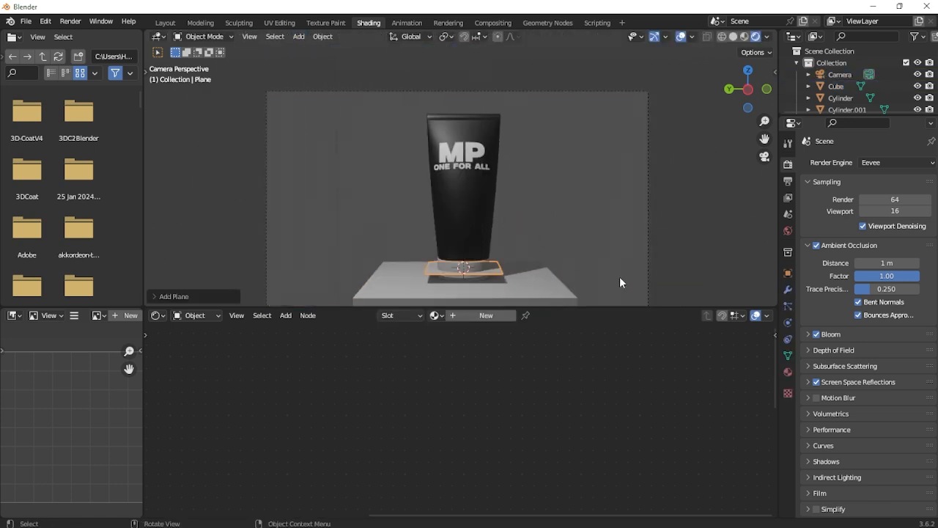
pyautogui.press('s')
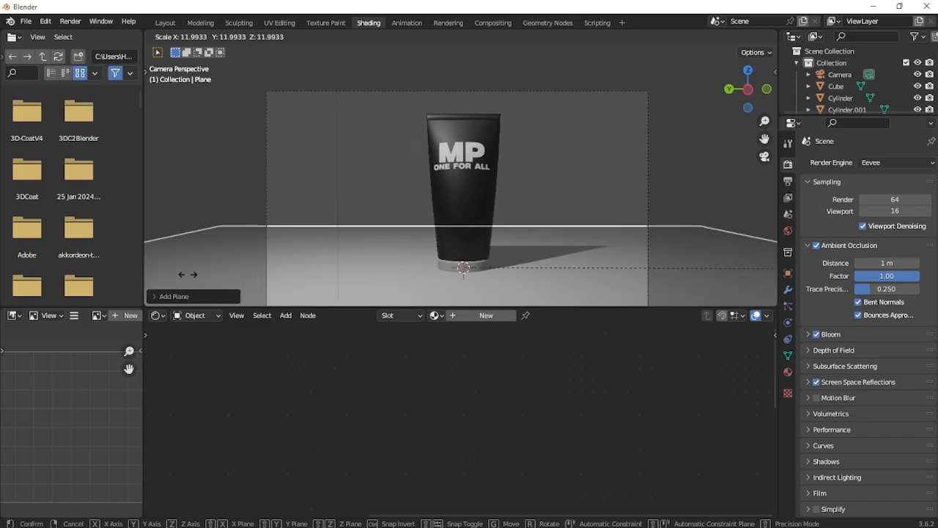
pyautogui.click(435, 259)
# Lower the floor plane along Z and fine-tune its height so the podium rests on it.
pyautogui.press('g')
pyautogui.press('z')
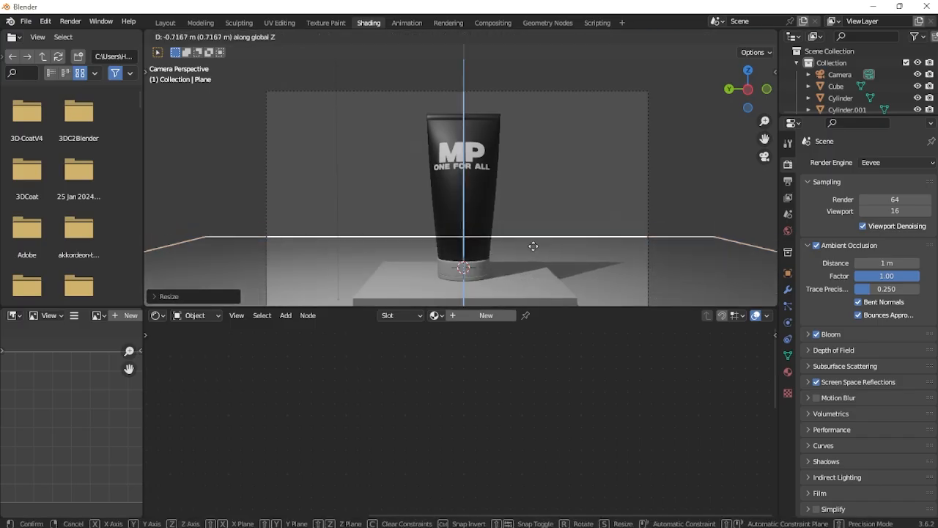
pyautogui.click(532, 245)
pyautogui.scroll(-2, 532, 244)
pyautogui.scroll(3, 538, 164)
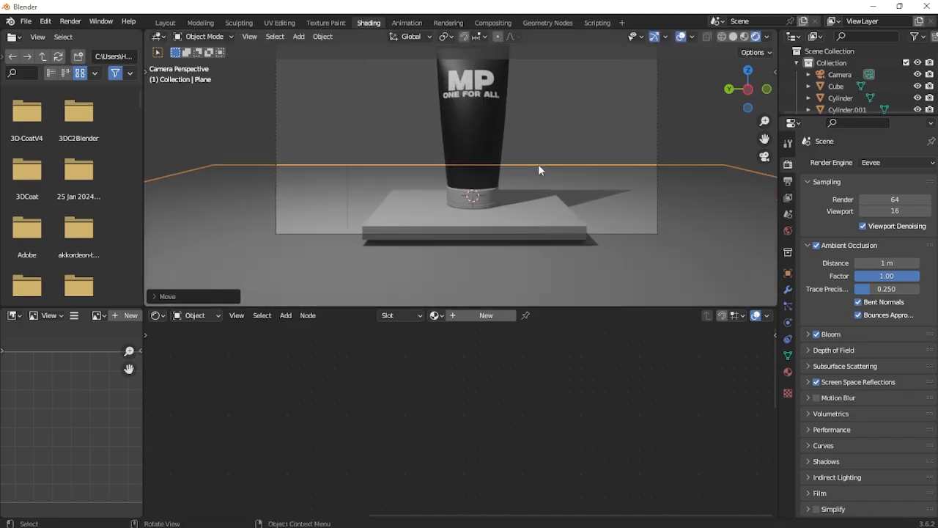
pyautogui.press('g')
pyautogui.press('z')
pyautogui.click(545, 118)
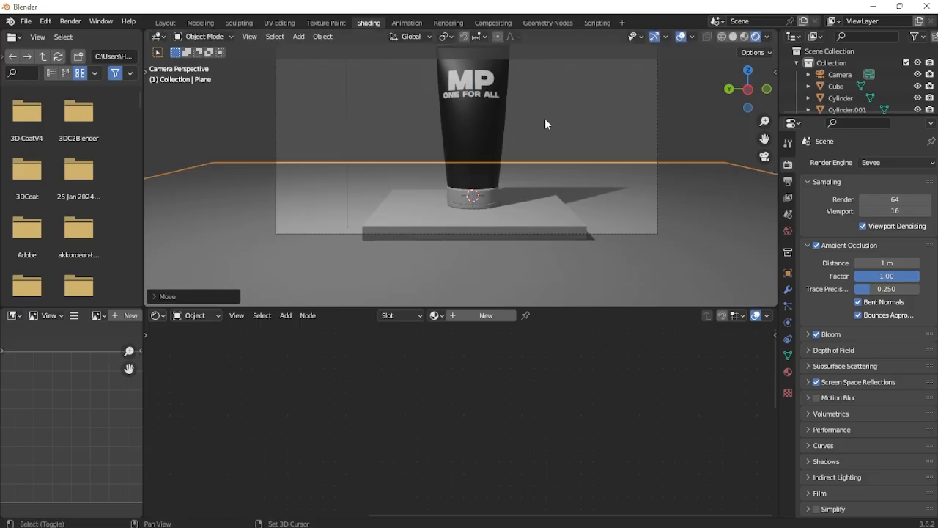
# Extrude the floor plane's rear edge straight up along Z to form a back wall behind the tube.
pyautogui.press('Tab')
pyautogui.scroll(-3, 384, 153)
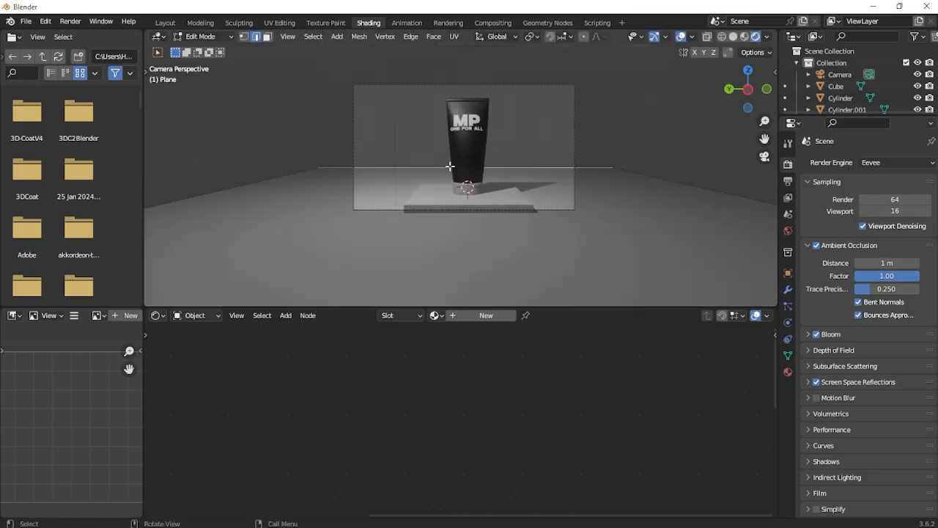
pyautogui.press('e')
pyautogui.press('z')
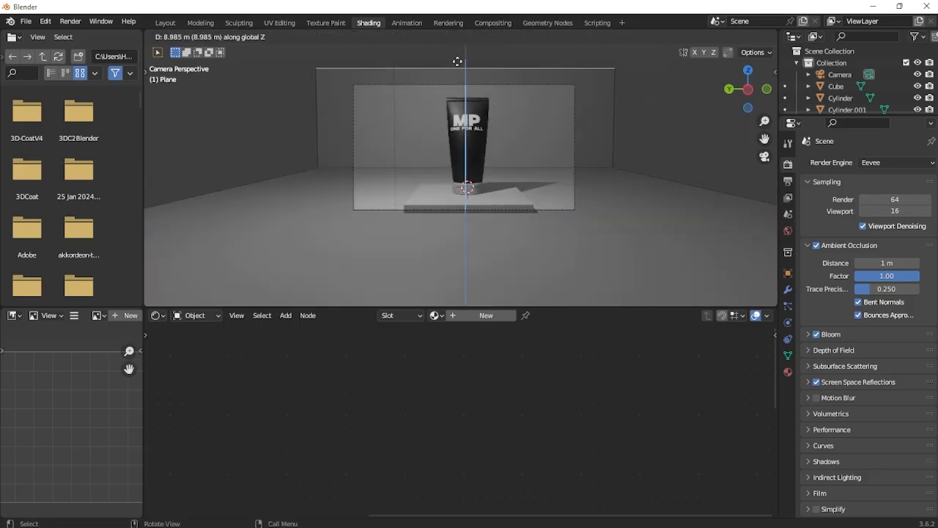
pyautogui.click(456, 261)
# Bevel the crease between the floor and the back wall with a wide, multi-segment bevel to form a curved backdrop.
pyautogui.click(531, 168)
pyautogui.click(361, 169)
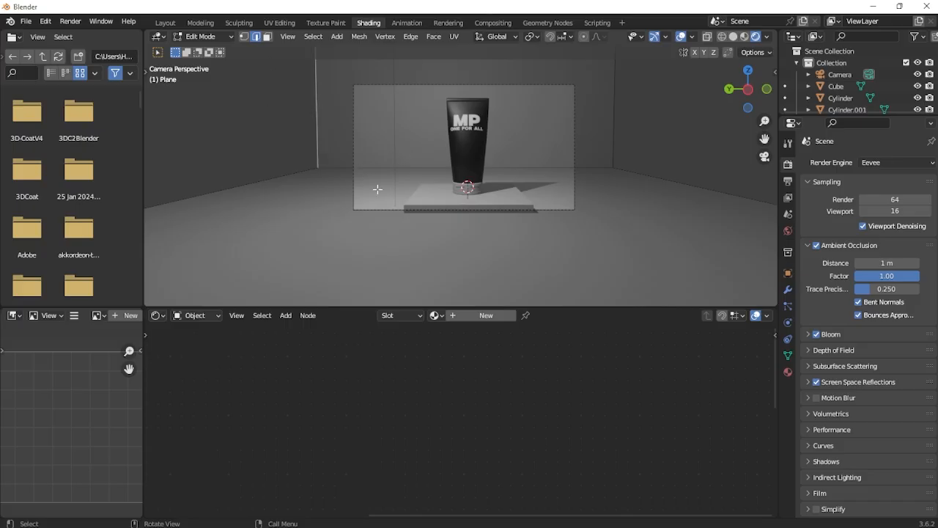
pyautogui.click(451, 191)
pyautogui.click(588, 162)
pyautogui.moveTo(589, 162); pyautogui.dragTo(580, 185, button='middle')
pyautogui.scroll(-3, 580, 185)
pyautogui.click(581, 185)
pyautogui.hotkey('ctrl', 'b')
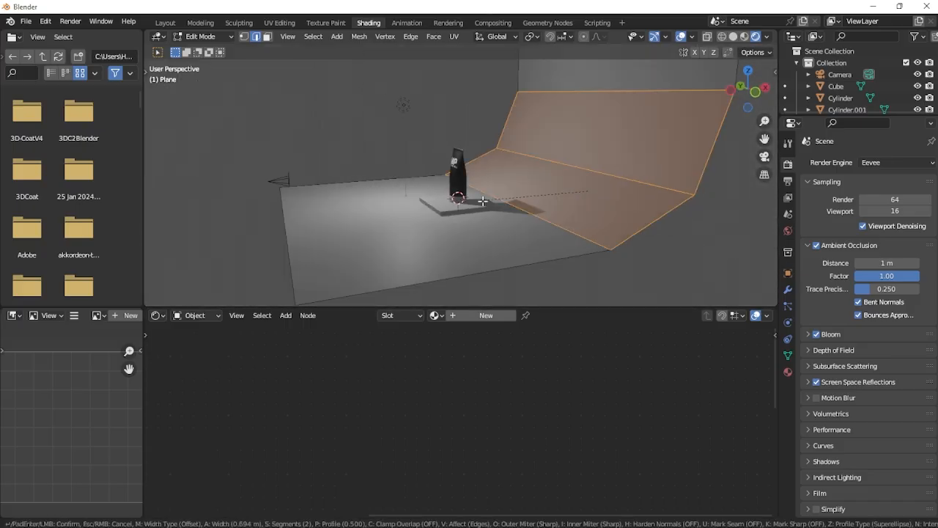
pyautogui.scroll(5, 482, 203)
pyautogui.click(481, 203)
pyautogui.press('Tab')
# Shade the curved backdrop smooth and check the tube, podium and backdrop through the camera.
pyautogui.rightClick(578, 158)
pyautogui.click(577, 154)
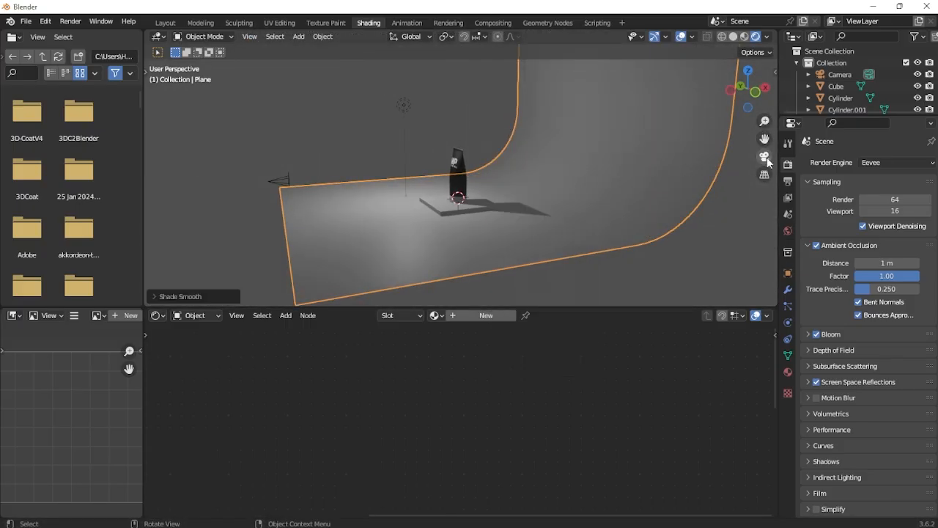
pyautogui.press('KP_0')
pyautogui.scroll(2, 603, 184)
pyautogui.moveTo(490, 178)
pyautogui.keyDown('shift'); pyautogui.mouseDown(button='middle')
pyautogui.moveTo(492, 249)
pyautogui.moveTo(504, 189)
pyautogui.mouseUp(button='middle'); pyautogui.keyUp('shift')
pyautogui.scroll(3, 491, 209)
pyautogui.scroll(-4, 504, 189)
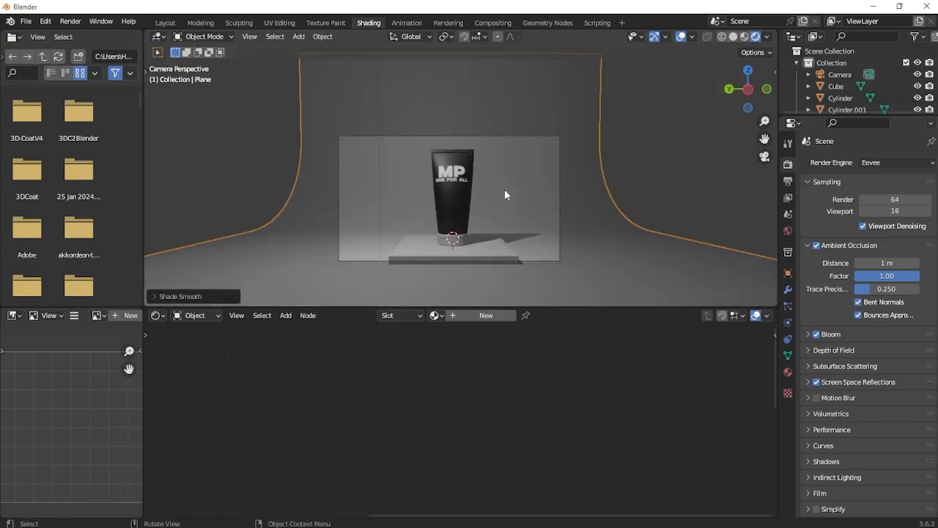
pyautogui.scroll(-4, 353, 112)
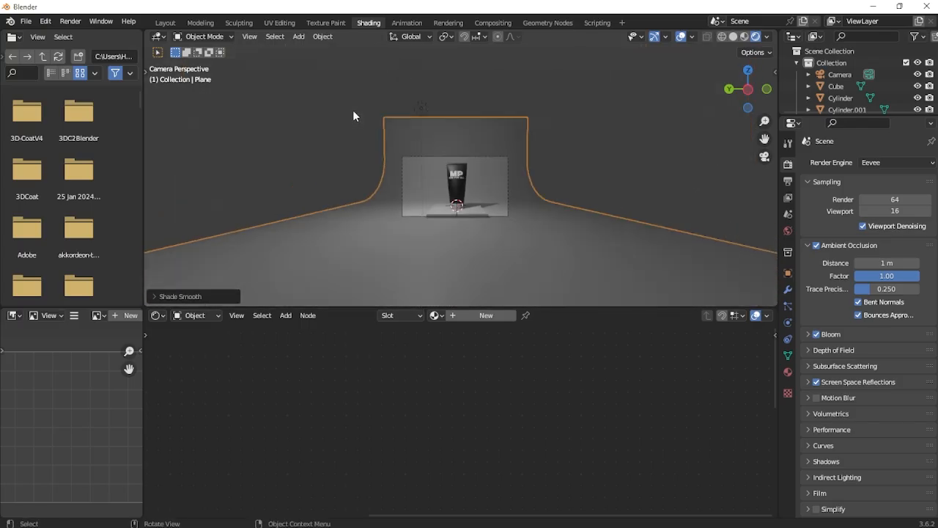
# Move the light farther from the tube toward the camera and slightly higher above the floor.
pyautogui.click(418, 104)
pyautogui.scroll(7, 517, 172)
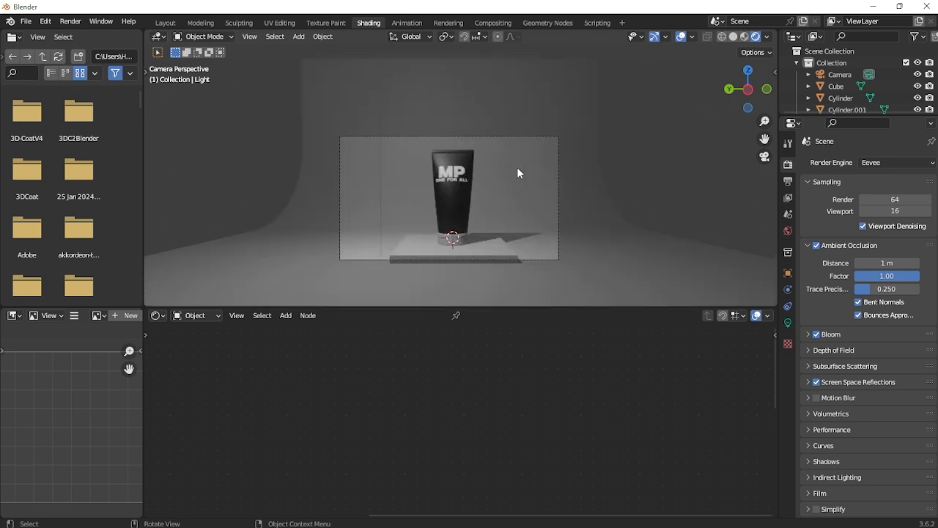
pyautogui.scroll(-3, 517, 172)
pyautogui.scroll(-2, 496, 172)
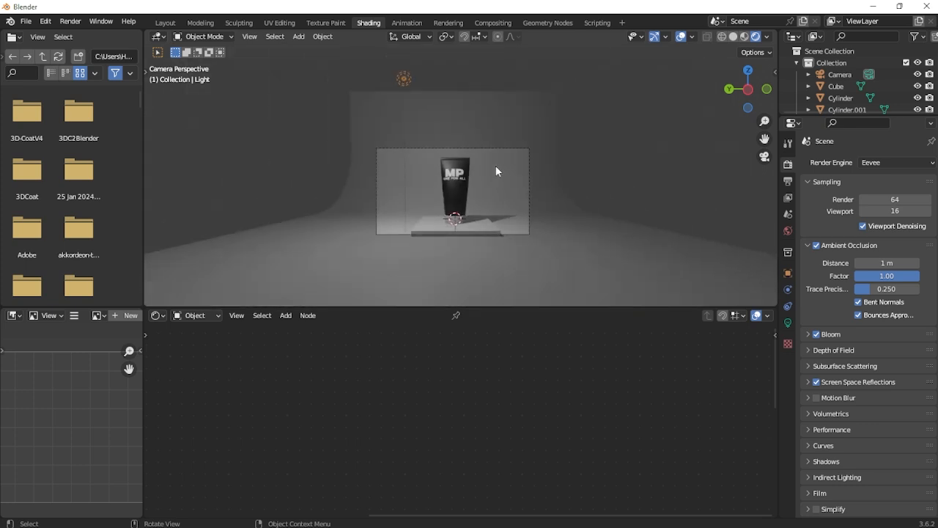
pyautogui.moveTo(592, 161); pyautogui.dragTo(474, 211, button='middle')
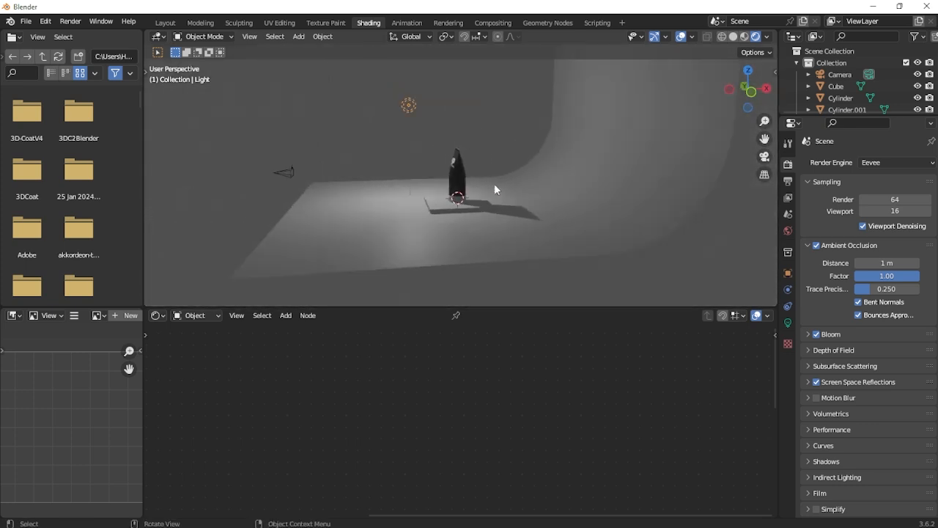
pyautogui.press('g')
pyautogui.click(491, 199)
pyautogui.press('g')
pyautogui.click(536, 195)
pyautogui.press('g')
pyautogui.click(375, 214)
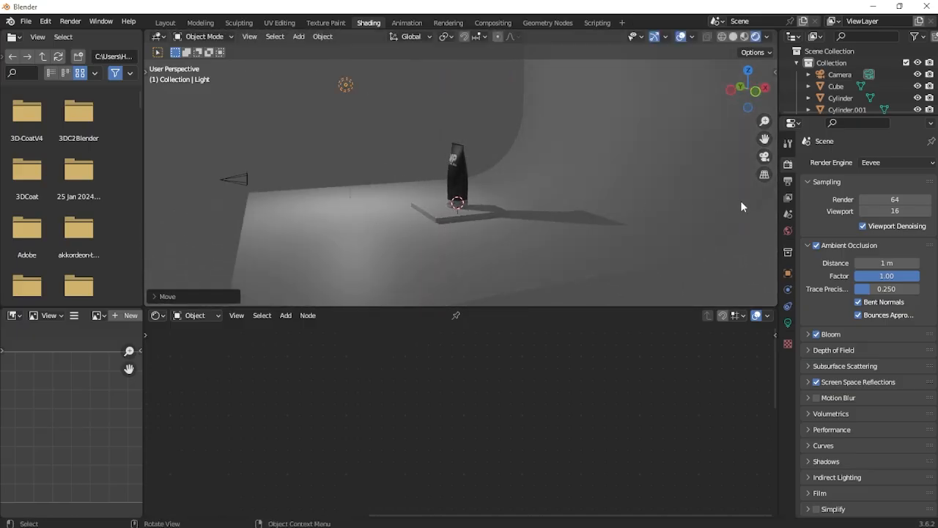
# Change the light's type to Area.
pyautogui.click(787, 323)
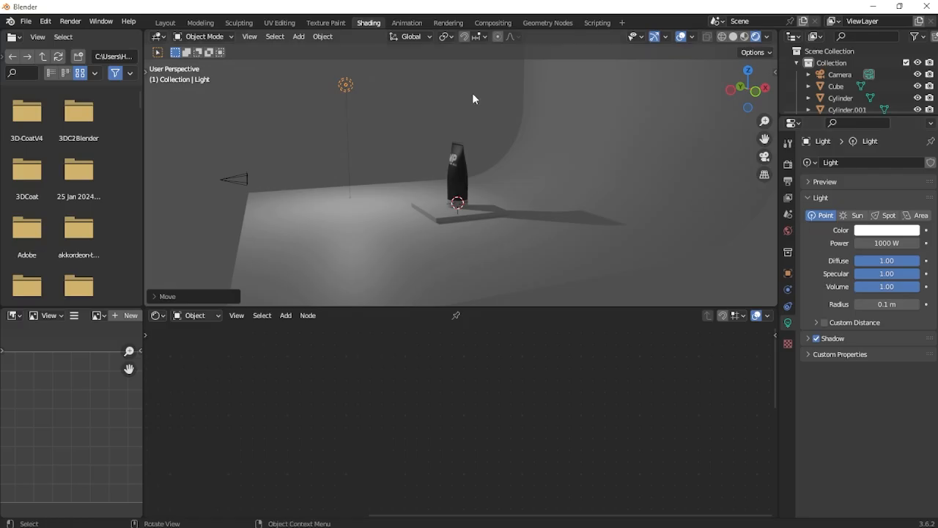
pyautogui.click(298, 36)
pyautogui.moveTo(328, 208)
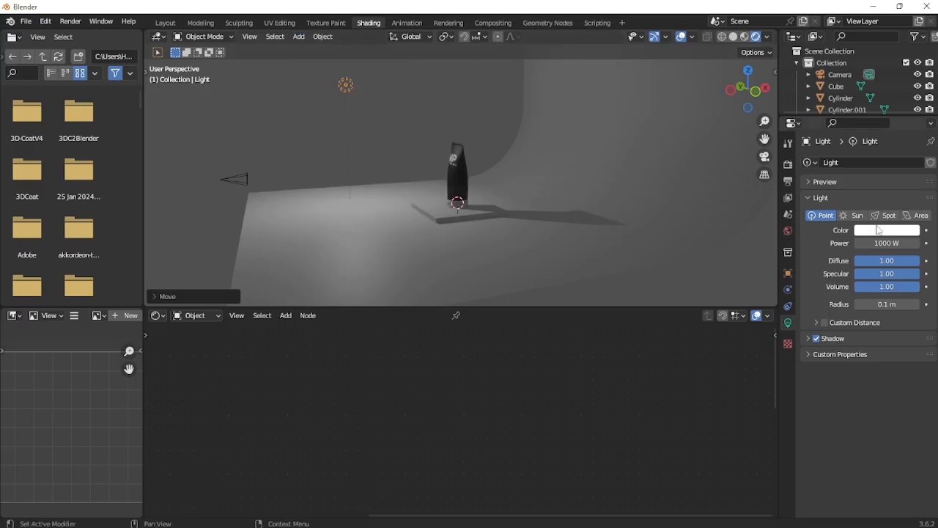
pyautogui.click(925, 216)
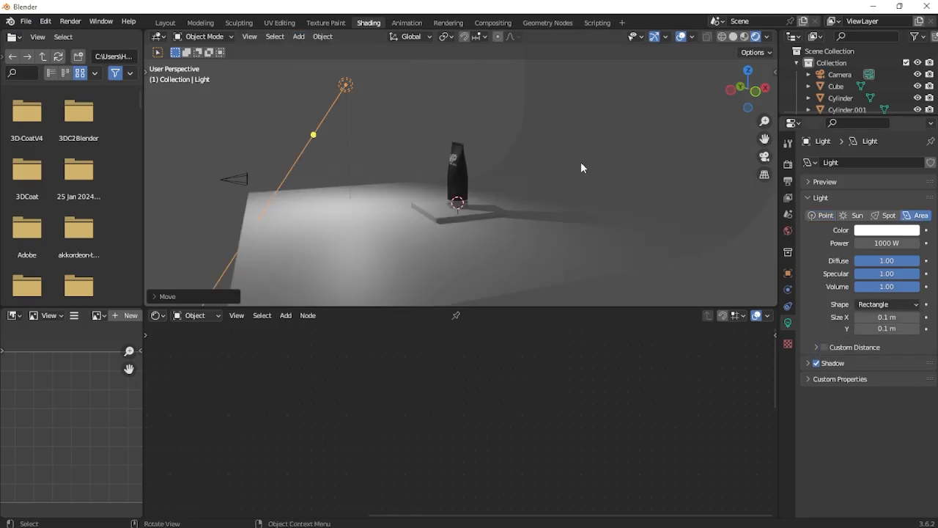
# In the front view, rotate the area light so it aims at the tube, and scale the light up.
pyautogui.click(755, 91)
pyautogui.press('r')
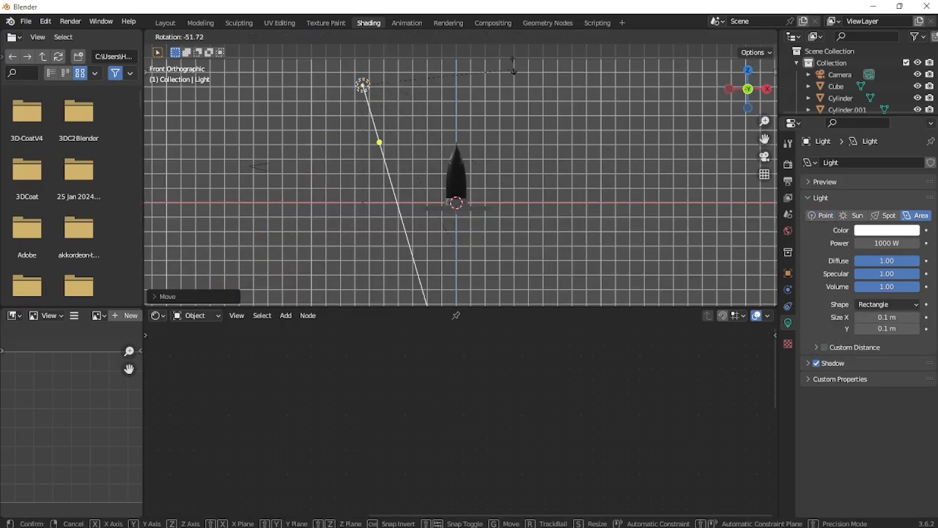
pyautogui.click(459, 244)
pyautogui.press('s')
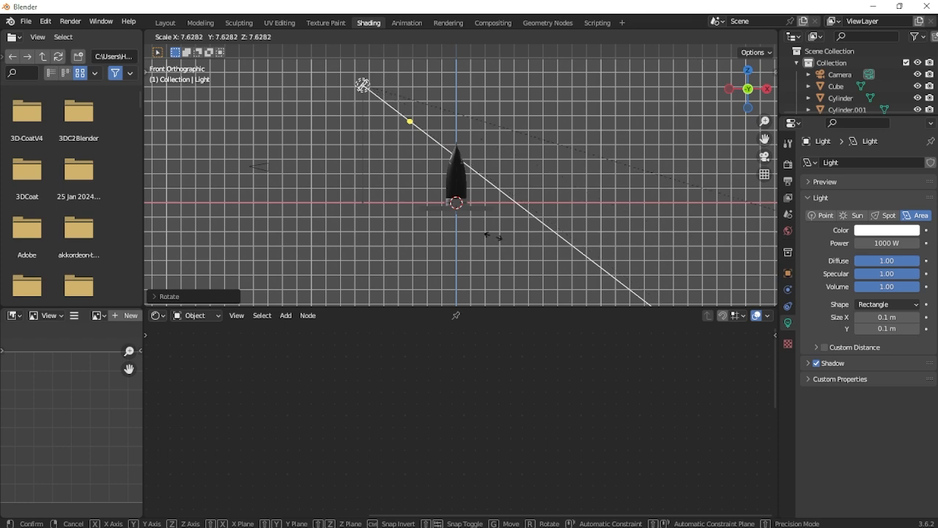
pyautogui.click(278, 195)
pyautogui.scroll(-2, 615, 139)
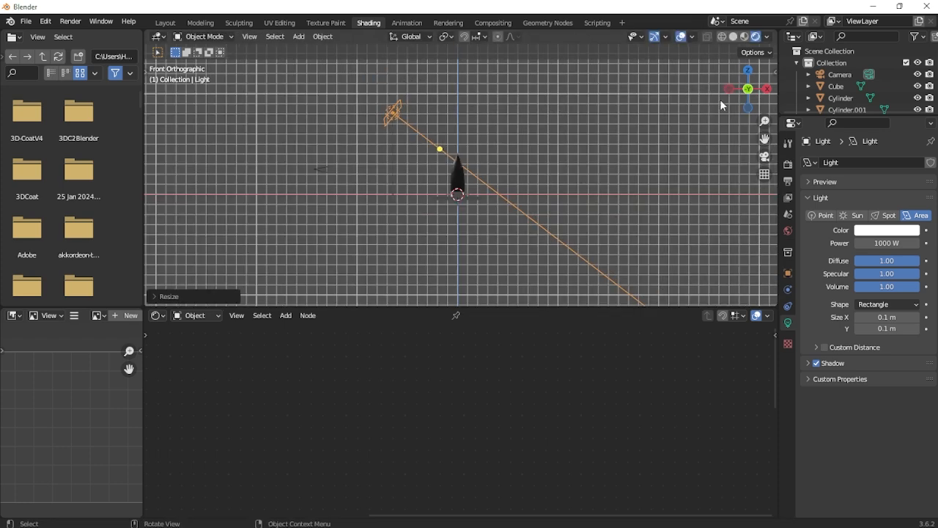
# In the left view, move the area light sideways until it sits above the tube.
pyautogui.click(723, 93)
pyautogui.click(727, 90)
pyautogui.scroll(4, 507, 157)
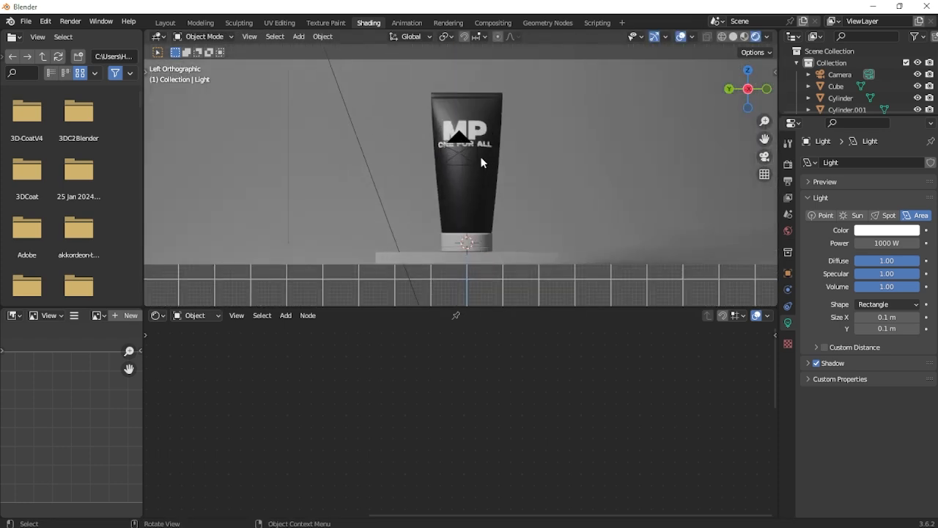
pyautogui.click(377, 70)
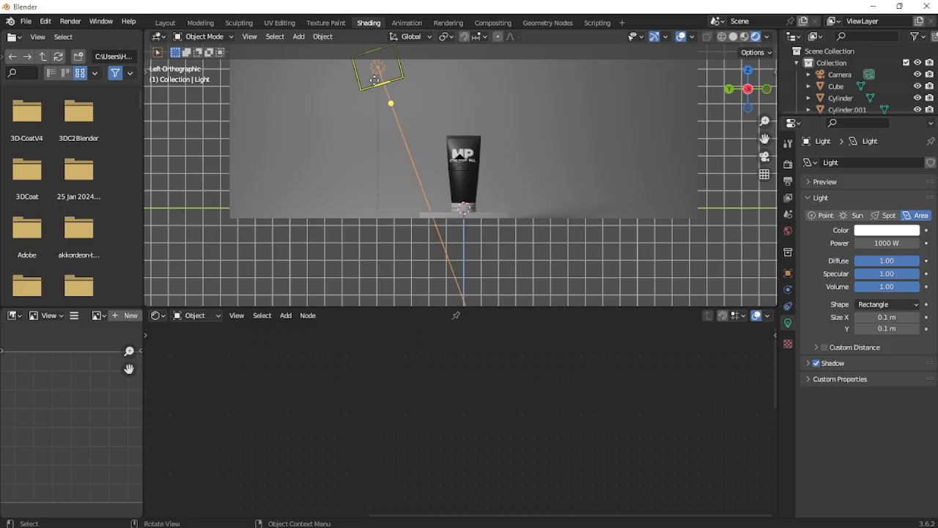
pyautogui.press('g')
pyautogui.click(480, 96)
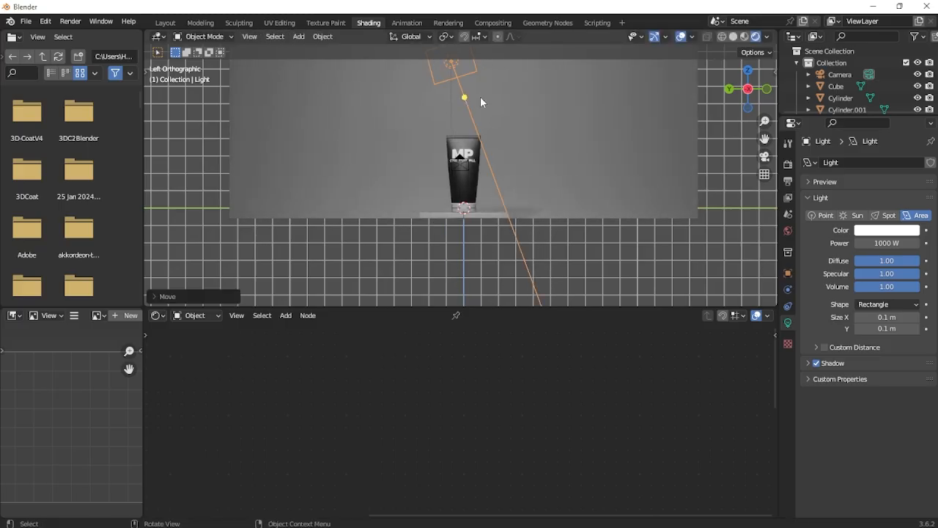
# Enlarge the area light further and rotate it in the left view so its beam points down at the tube.
pyautogui.scroll(-3, 480, 96)
pyautogui.press('s')
pyautogui.click(561, 164)
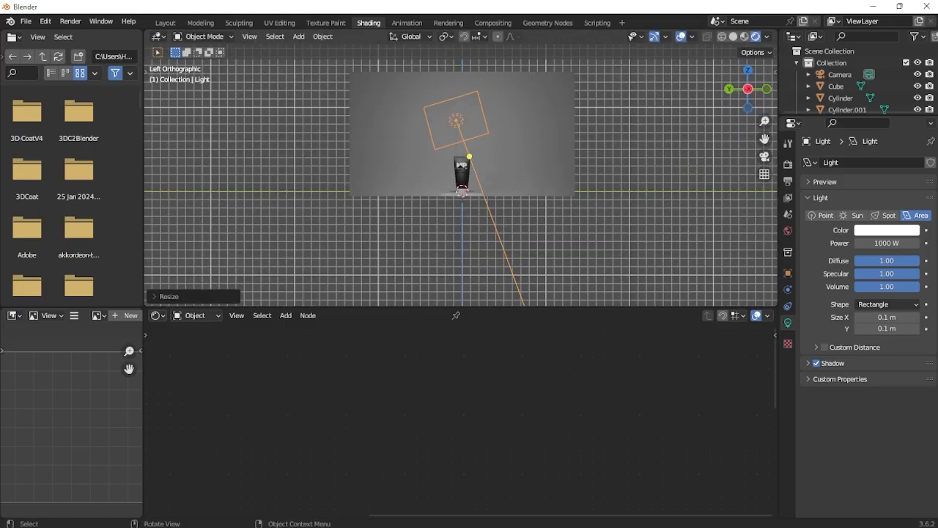
pyautogui.press('r')
pyautogui.click(558, 147)
pyautogui.scroll(5, 562, 148)
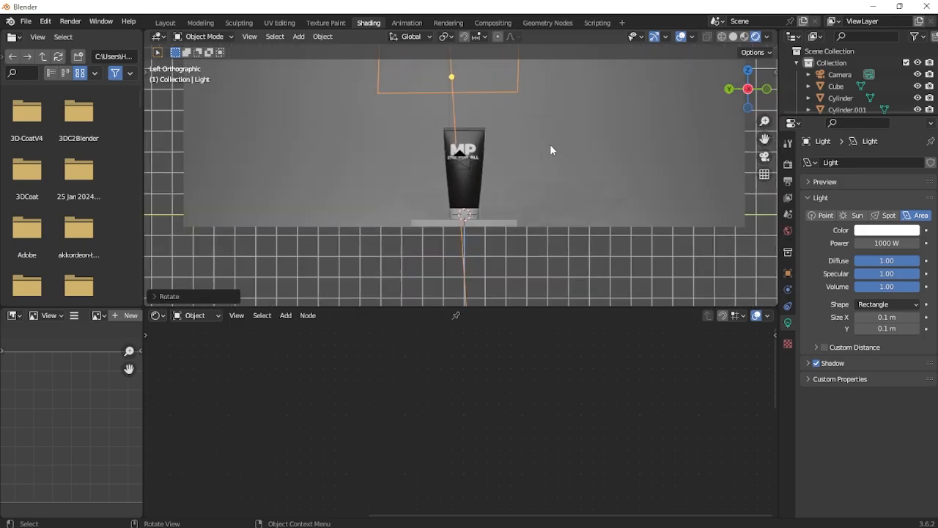
pyautogui.scroll(-3, 550, 145)
# In the front view, raise the area light and bring it slightly closer to the tube.
pyautogui.click(766, 89)
pyautogui.hotkey('shift', 'd')
pyautogui.click(582, 132)
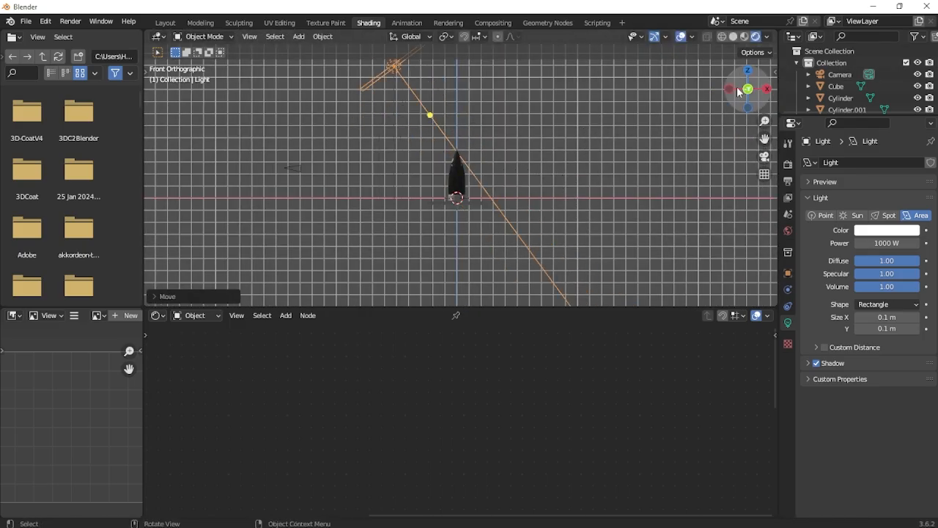
# In the left view, duplicate the overhead area light, then rotate and place the copy beside the tube with its beam crossing it.
pyautogui.click(728, 88)
pyautogui.press('r')
pyautogui.click(573, 197)
pyautogui.scroll(2, 584, 203)
pyautogui.scroll(-2, 586, 202)
pyautogui.press('g')
pyautogui.click(524, 225)
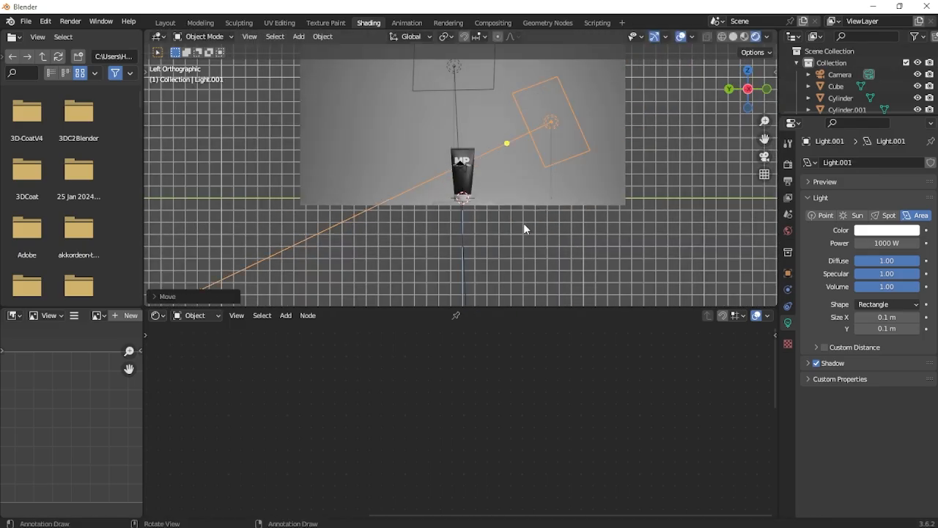
# Scale up the duplicated area light beside the tube and set its power to 2000 W.
pyautogui.press('s')
pyautogui.click(655, 243)
pyautogui.click(875, 243)
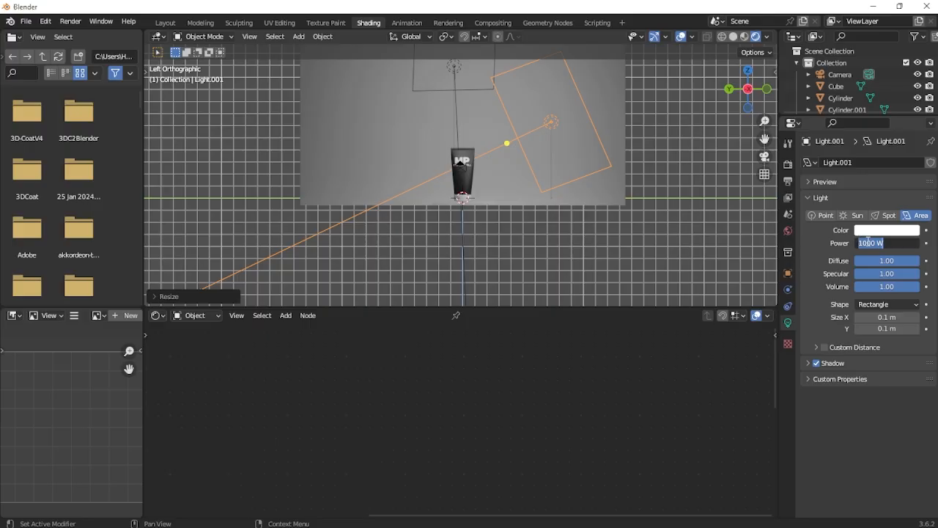
pyautogui.click(864, 243)
pyautogui.press('Return')
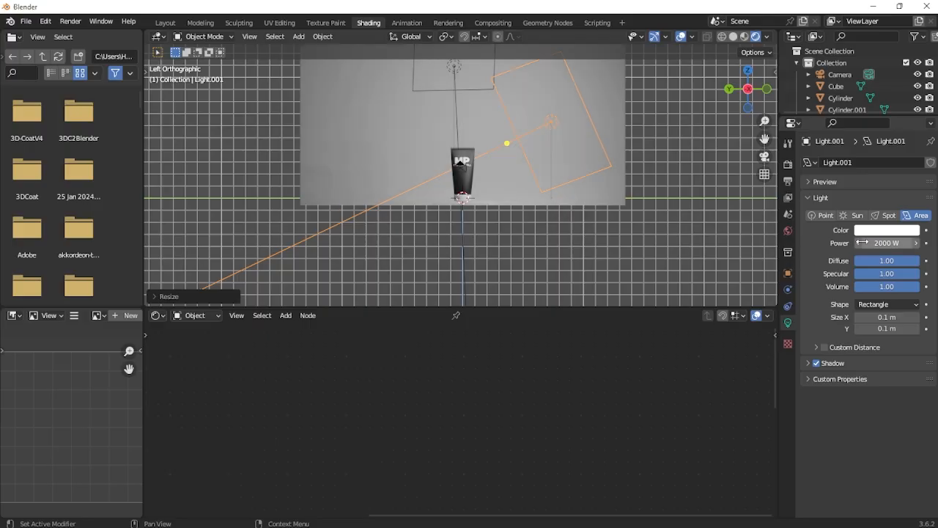
# Duplicate the side area light to the opposite side of the tube and rotate the copy about global Z to face the tube.
pyautogui.scroll(2, 719, 228)
pyautogui.scroll(-4, 581, 181)
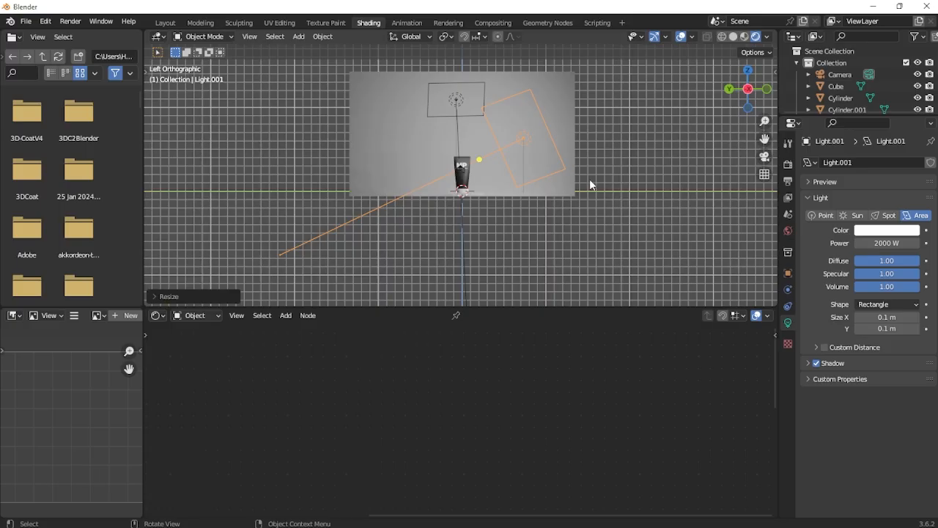
pyautogui.hotkey('shift', 'd')
pyautogui.click(459, 194)
pyautogui.press('r')
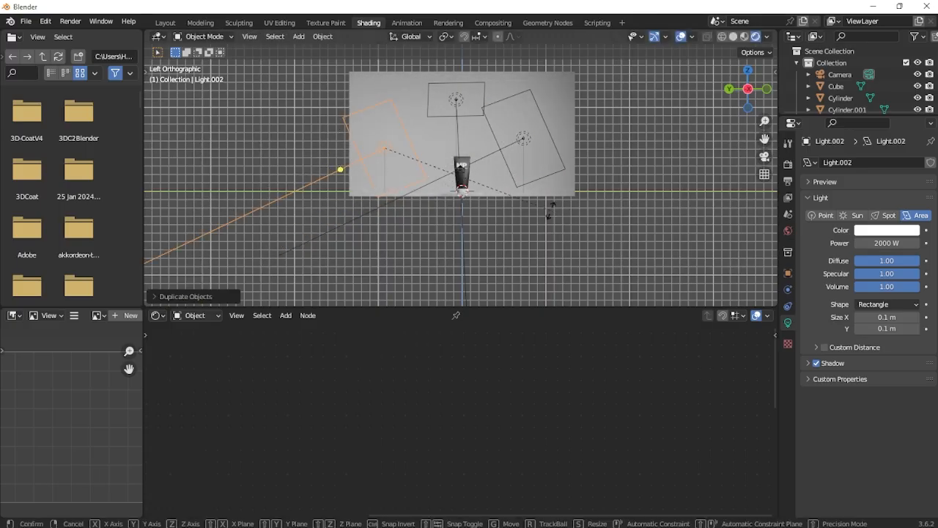
pyautogui.press('z')
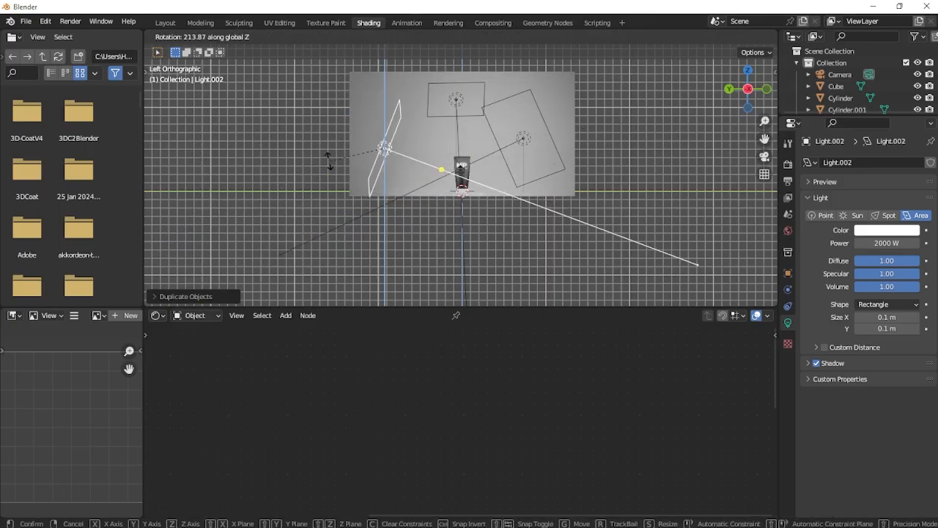
pyautogui.click(338, 165)
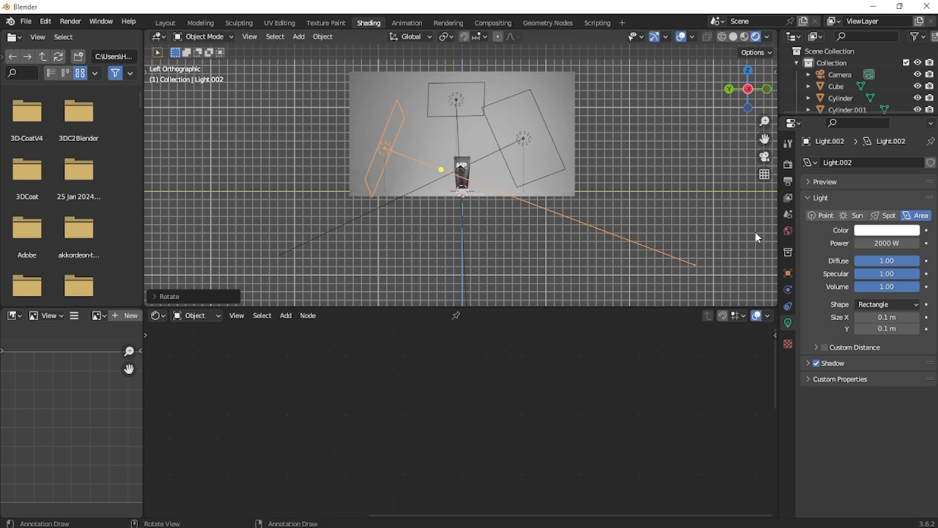
# Set the second side light's power to 500 W and reposition it to light the tube at an angle.
pyautogui.click(871, 244)
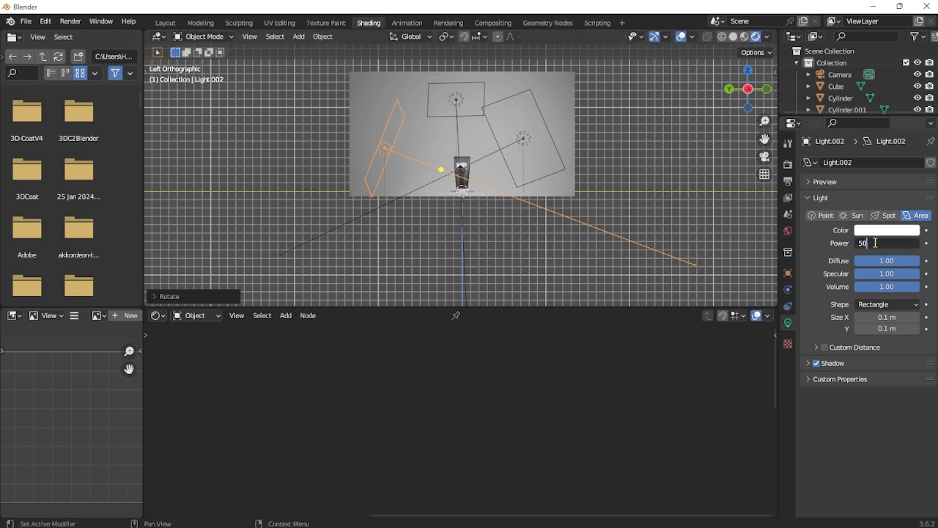
pyautogui.press('Return')
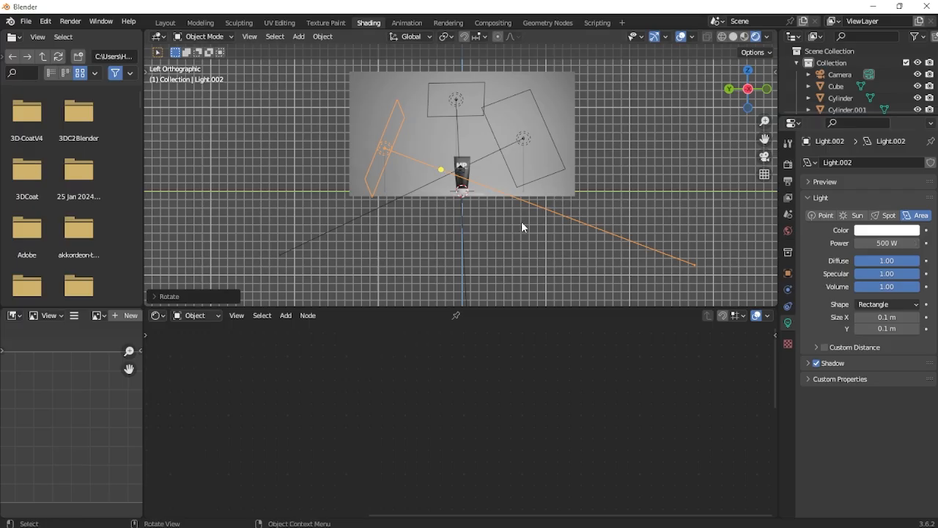
pyautogui.scroll(3, 483, 210)
pyautogui.press('g')
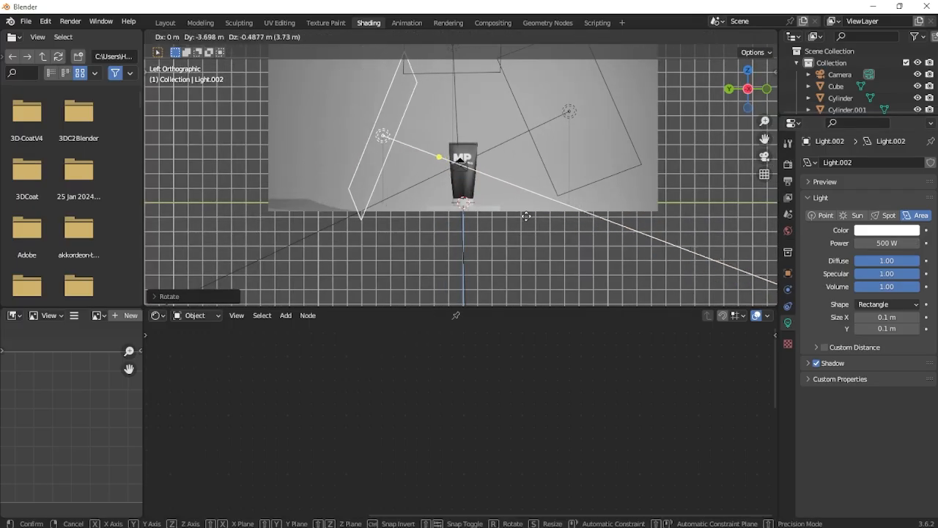
pyautogui.click(635, 191)
pyautogui.moveTo(519, 209); pyautogui.dragTo(460, 226, button='middle')
pyautogui.press('g')
pyautogui.click(727, 194)
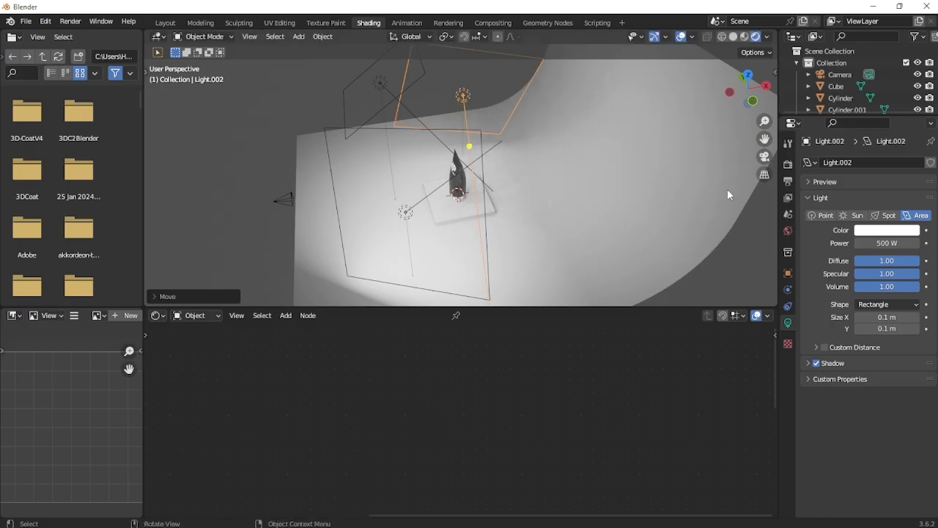
# Examine the lighting on the tube, podium and backdrop through the camera.
pyautogui.click(765, 158)
pyautogui.scroll(6, 631, 181)
pyautogui.scroll(-2, 570, 202)
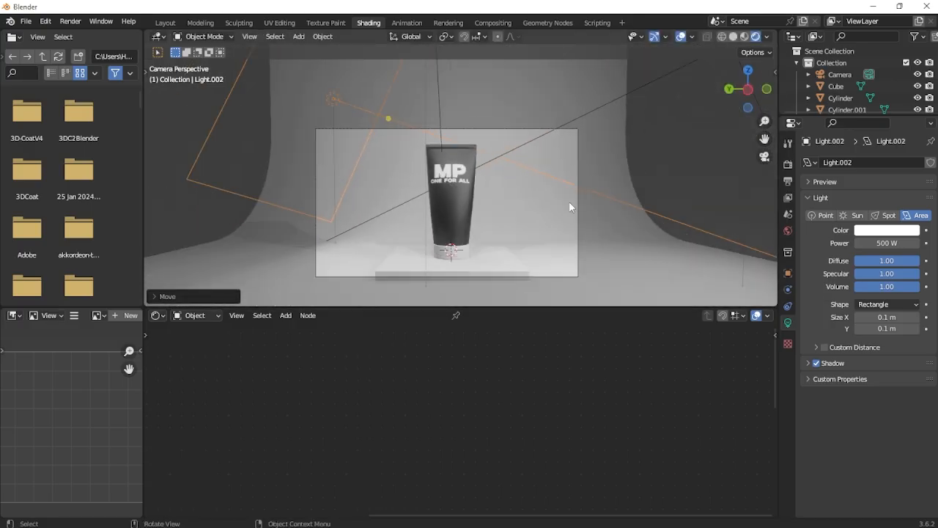
pyautogui.scroll(2, 563, 203)
pyautogui.scroll(-3, 542, 195)
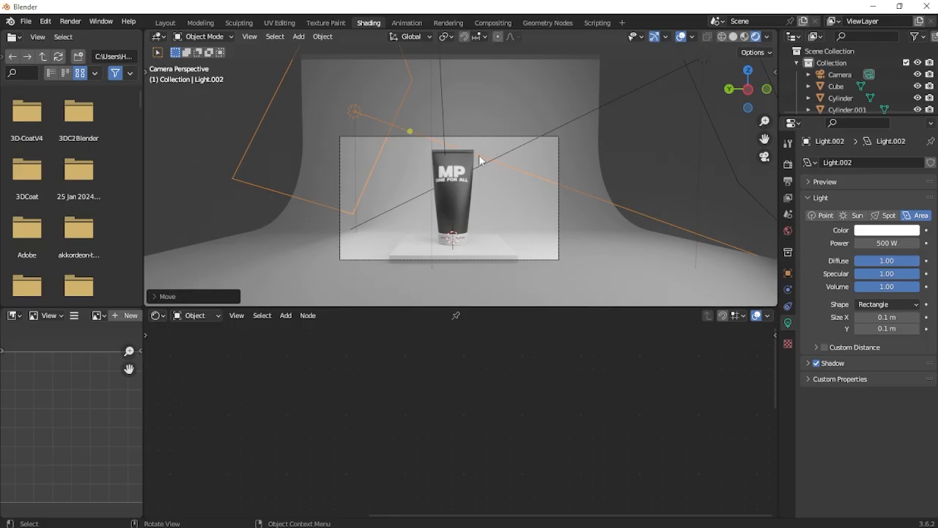
pyautogui.click(634, 130)
pyautogui.scroll(5, 534, 146)
pyautogui.scroll(-4, 534, 145)
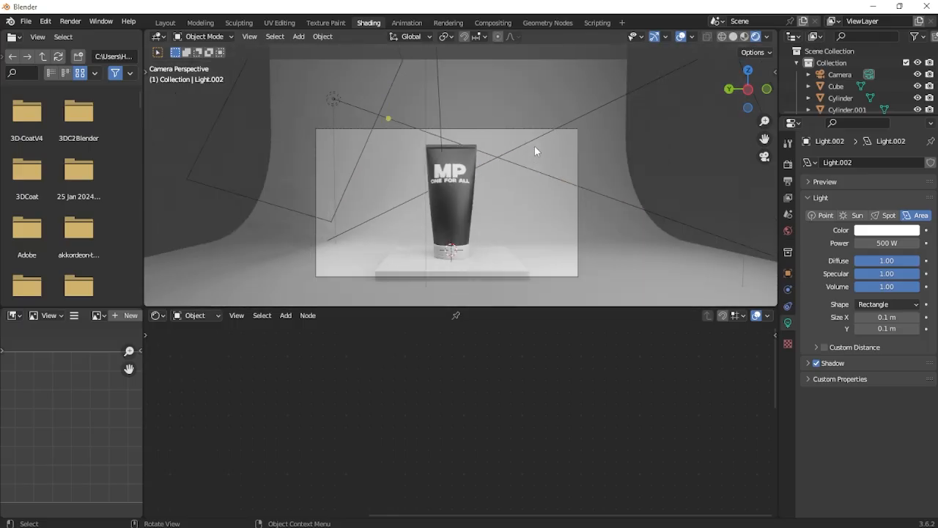
# Give the curved backdrop a new material with a salmon-orange base color and apply that same material to the podium.
pyautogui.click(505, 203)
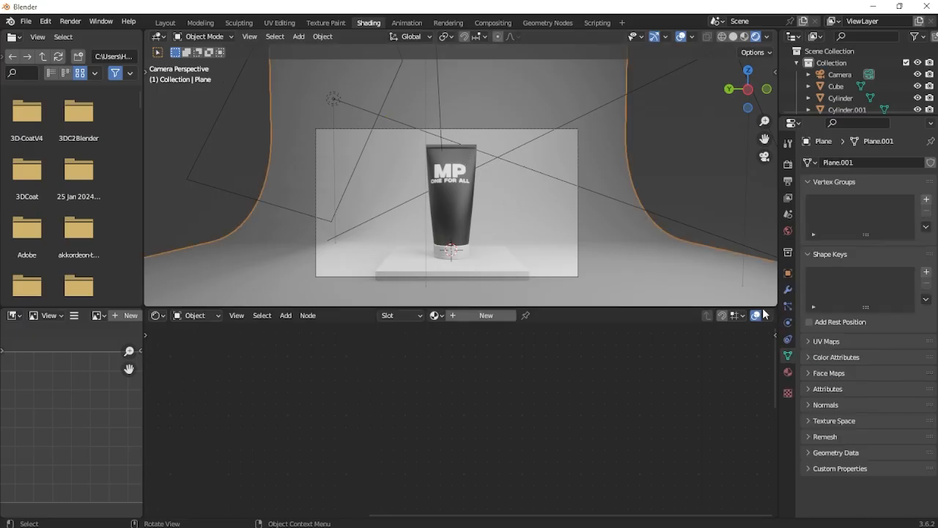
pyautogui.click(788, 371)
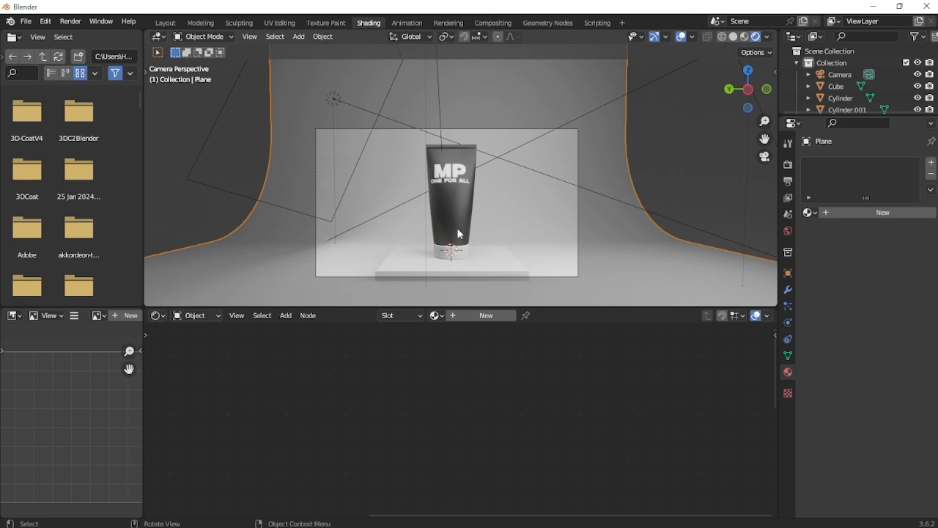
pyautogui.click(859, 214)
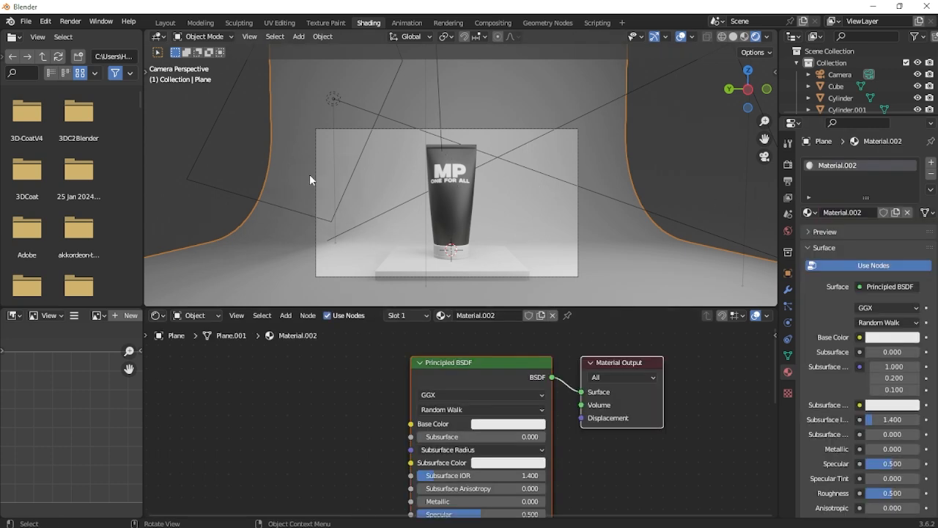
pyautogui.click(888, 337)
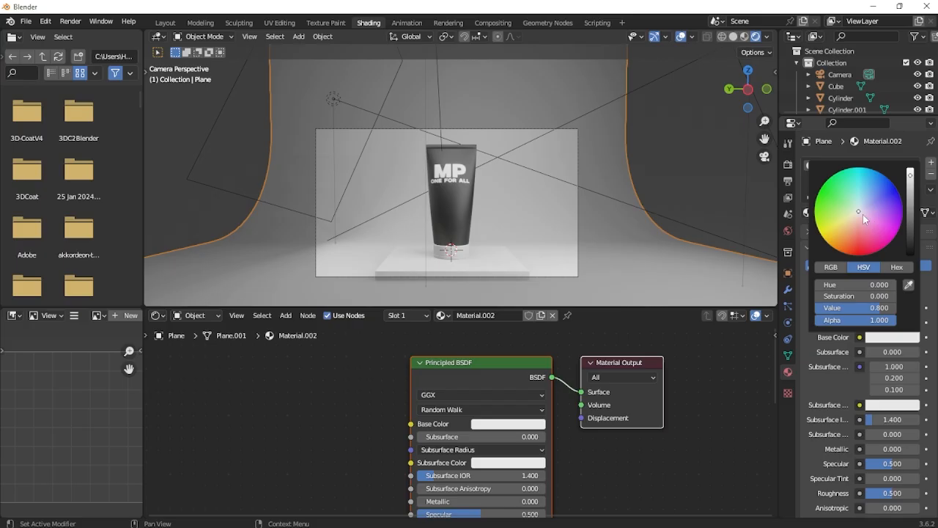
pyautogui.moveTo(862, 214)
pyautogui.mouseDown()
pyautogui.moveTo(837, 230)
pyautogui.moveTo(851, 237)
pyautogui.mouseUp()
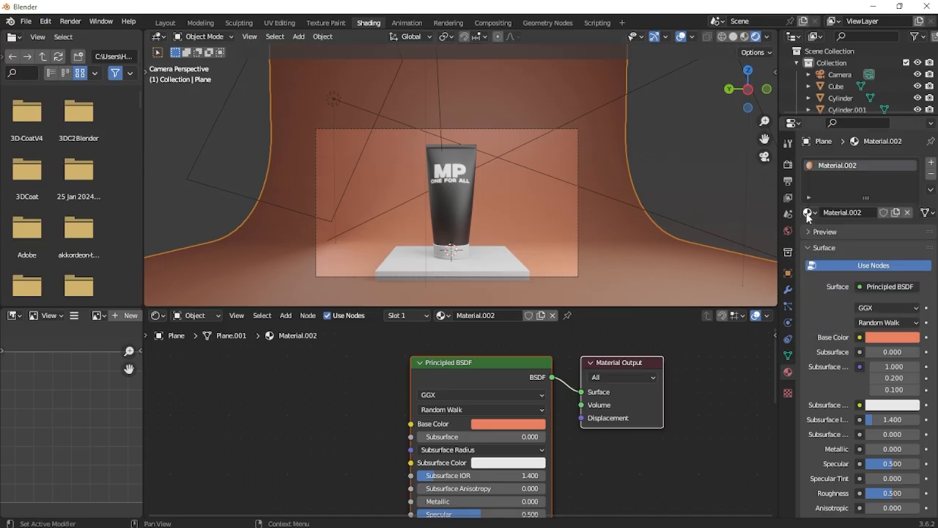
pyautogui.moveTo(808, 214); pyautogui.dragTo(501, 255)
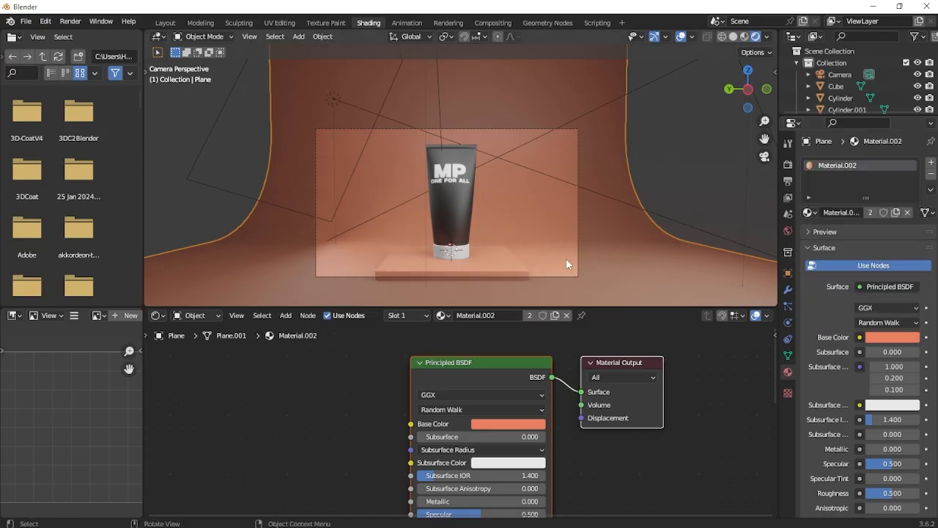
# Inspect the tube up close and against the coloured backdrop in the camera view.
pyautogui.scroll(3, 565, 258)
pyautogui.scroll(-2, 579, 254)
pyautogui.scroll(5, 514, 160)
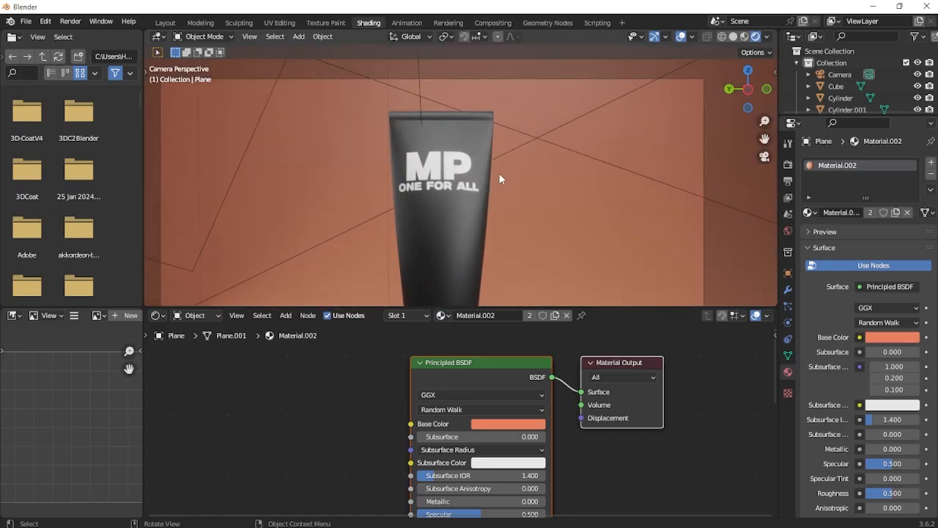
pyautogui.scroll(-2, 453, 195)
pyautogui.scroll(5, 454, 195)
pyautogui.scroll(-3, 455, 198)
pyautogui.scroll(-2, 454, 194)
pyautogui.scroll(4, 453, 195)
pyautogui.scroll(-2, 453, 195)
# Add a Noise Texture node to the tube body's material, beside the Principled BSDF's Normal input.
pyautogui.click(445, 222)
pyautogui.scroll(-3, 446, 223)
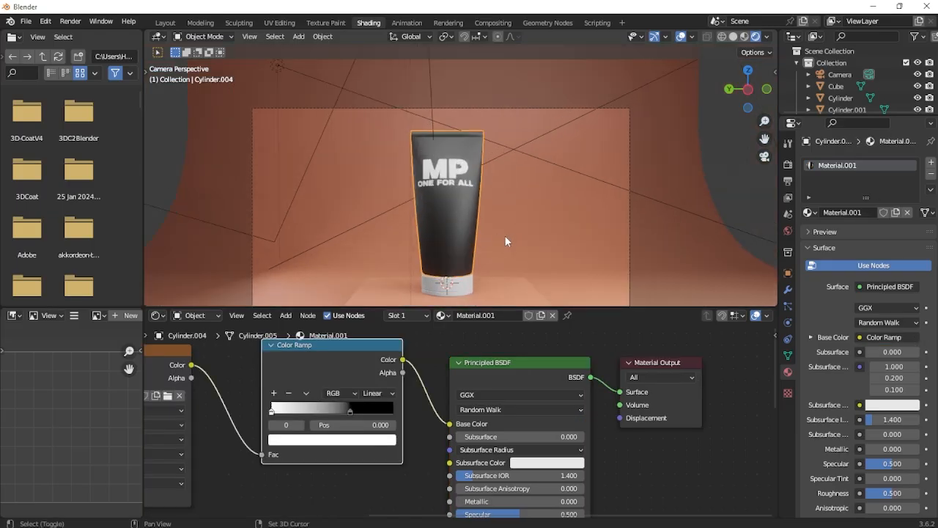
pyautogui.scroll(5, 519, 191)
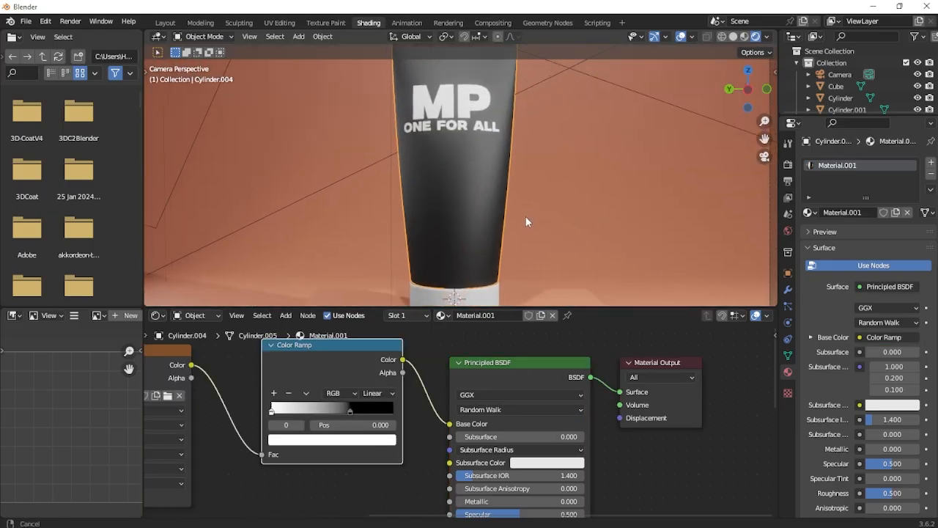
pyautogui.keyDown('shift'); pyautogui.moveTo(525, 217); pyautogui.dragTo(510, 242, button='middle'); pyautogui.keyUp('shift')
pyautogui.scroll(-4, 472, 419)
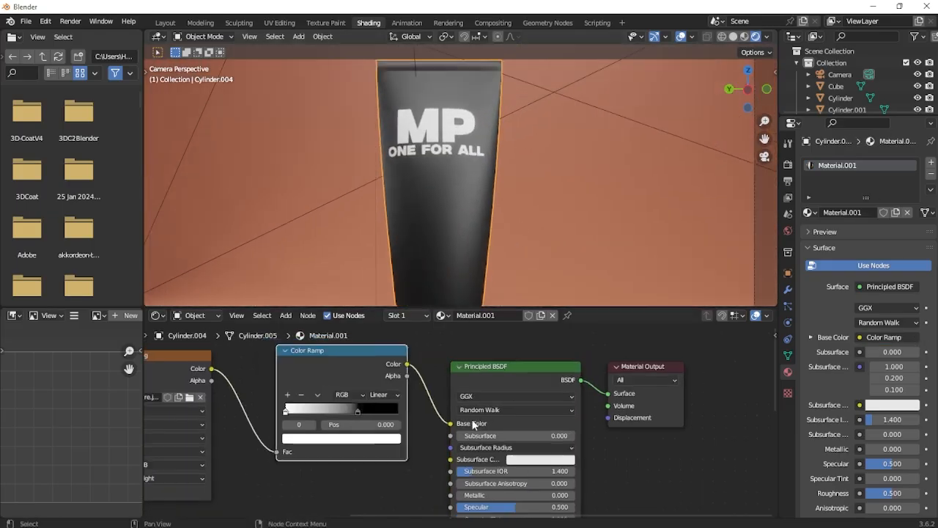
pyautogui.moveTo(472, 419); pyautogui.dragTo(487, 359, button='middle')
pyautogui.moveTo(475, 429); pyautogui.dragTo(413, 390, button='middle')
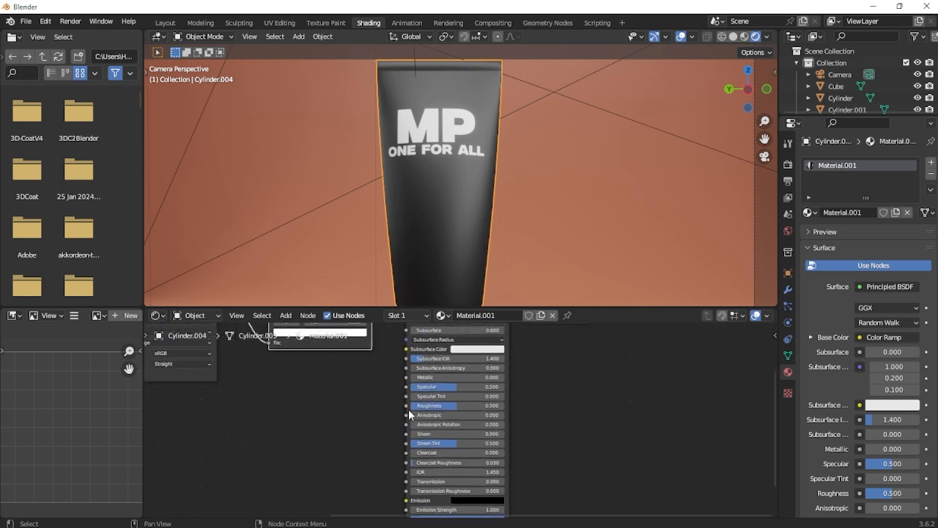
pyautogui.moveTo(381, 441); pyautogui.dragTo(445, 381, button='middle')
pyautogui.scroll(3, 475, 477)
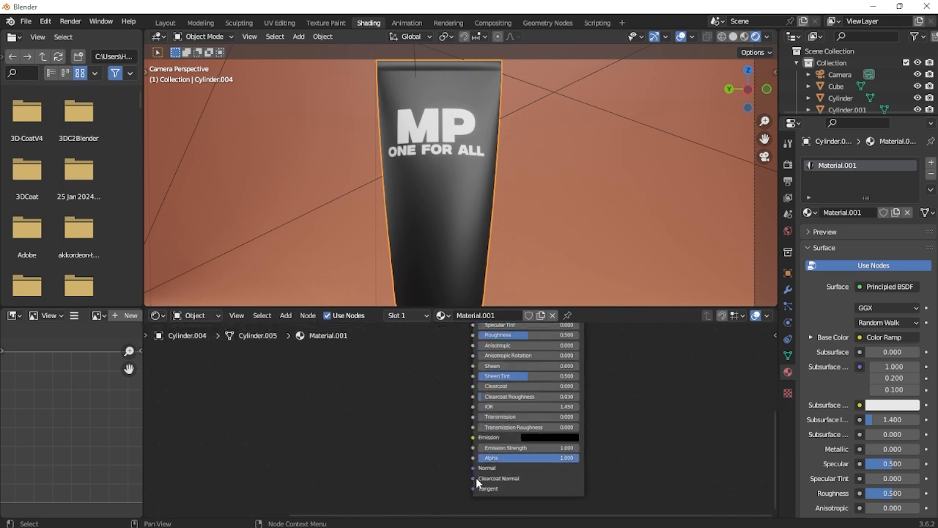
pyautogui.moveTo(396, 409); pyautogui.dragTo(472, 439, button='middle')
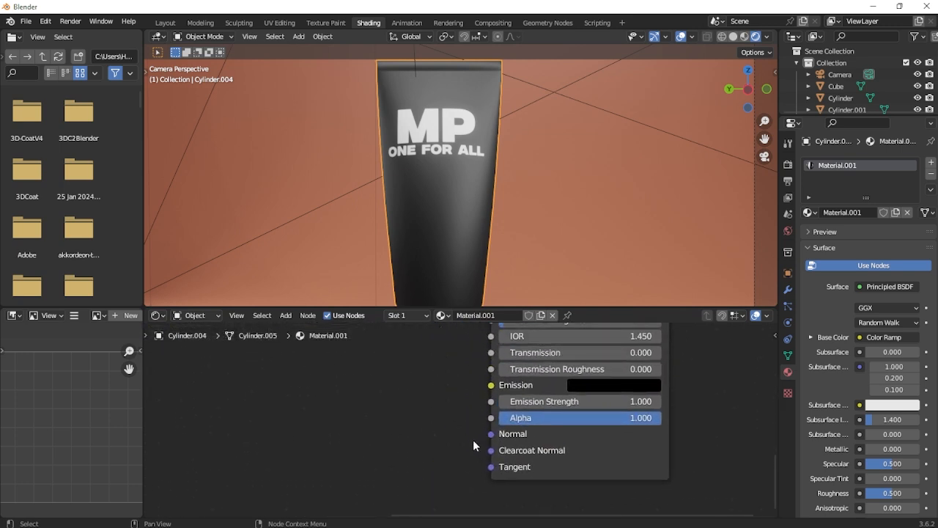
pyautogui.hotkey('shift', 'a')
pyautogui.click(393, 379)
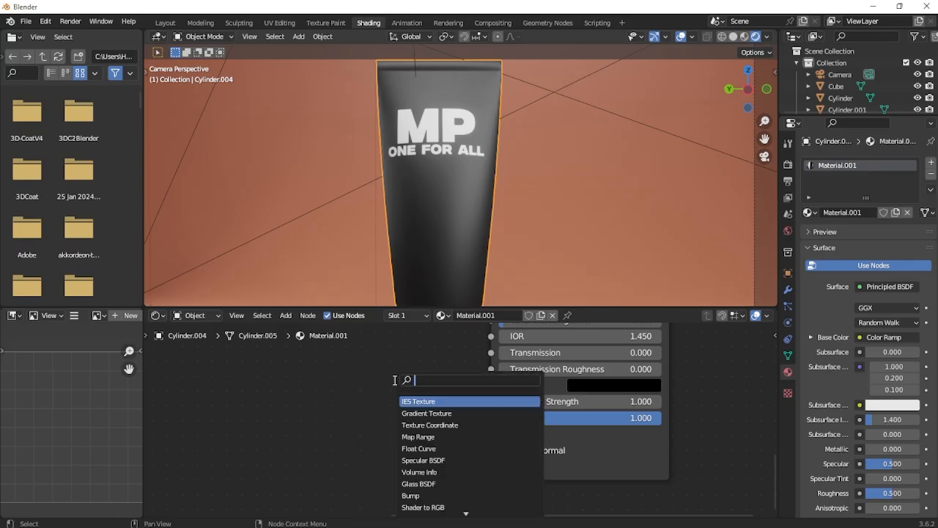
pyautogui.write('no')
pyautogui.click(437, 401)
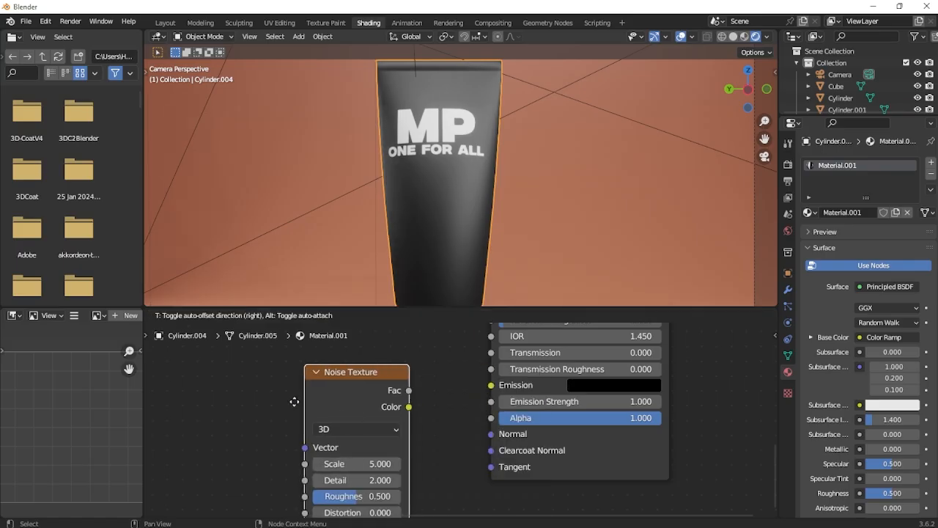
pyautogui.click(427, 415)
# Add a Bump node between the Noise Texture and the Principled BSDF, spacing the nodes apart.
pyautogui.moveTo(427, 416); pyautogui.dragTo(388, 415, button='middle')
pyautogui.hotkey('shift', 'a')
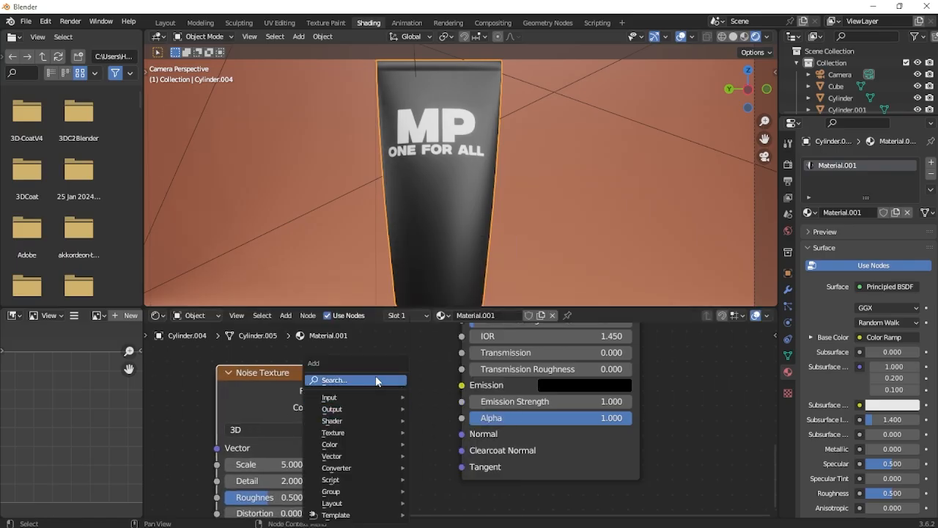
pyautogui.click(376, 379)
pyautogui.write('b')
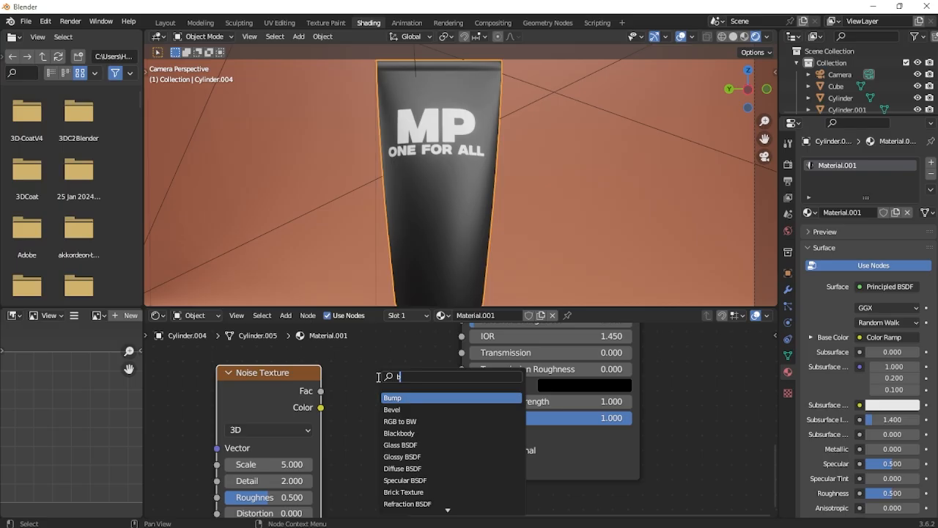
pyautogui.write('ump')
pyautogui.click(423, 398)
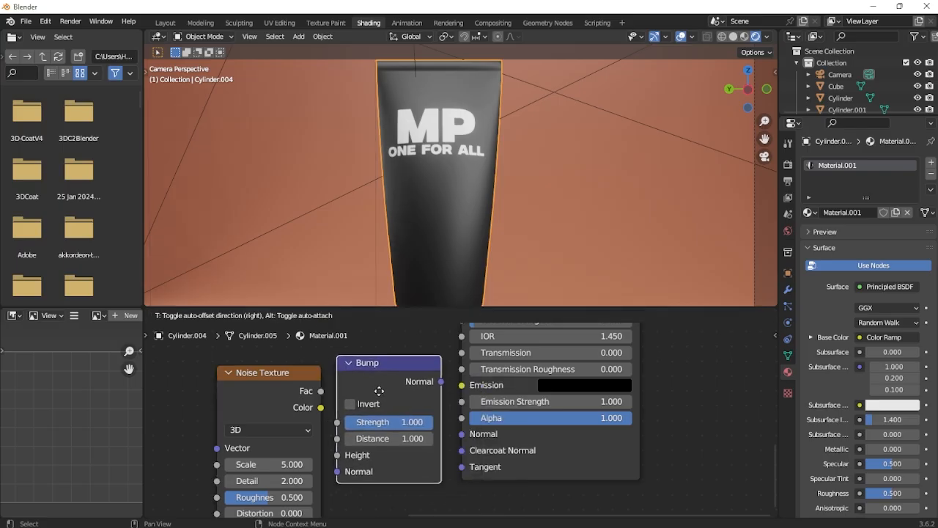
pyautogui.click(193, 397)
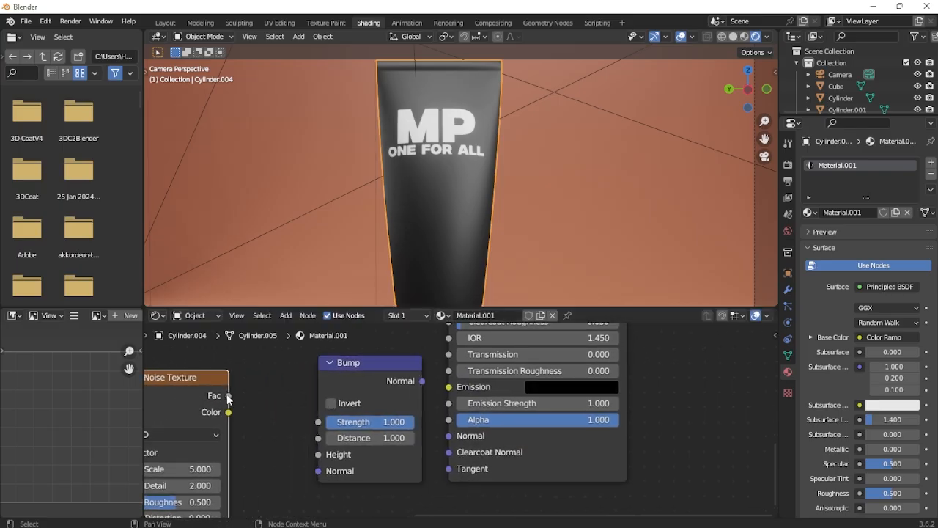
# Connect the Noise Texture's Fac to the Bump's Height and the Bump's Normal to the Principled BSDF's Normal.
pyautogui.moveTo(228, 401); pyautogui.dragTo(253, 390, button='middle')
pyautogui.moveTo(253, 384); pyautogui.dragTo(351, 442)
pyautogui.moveTo(447, 370); pyautogui.dragTo(473, 425)
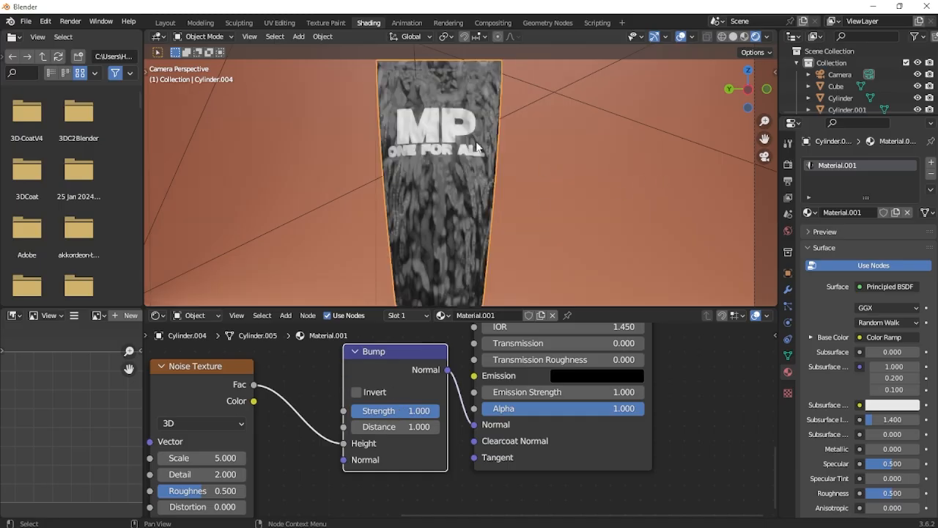
pyautogui.scroll(-5, 332, 134)
pyautogui.scroll(5, 513, 220)
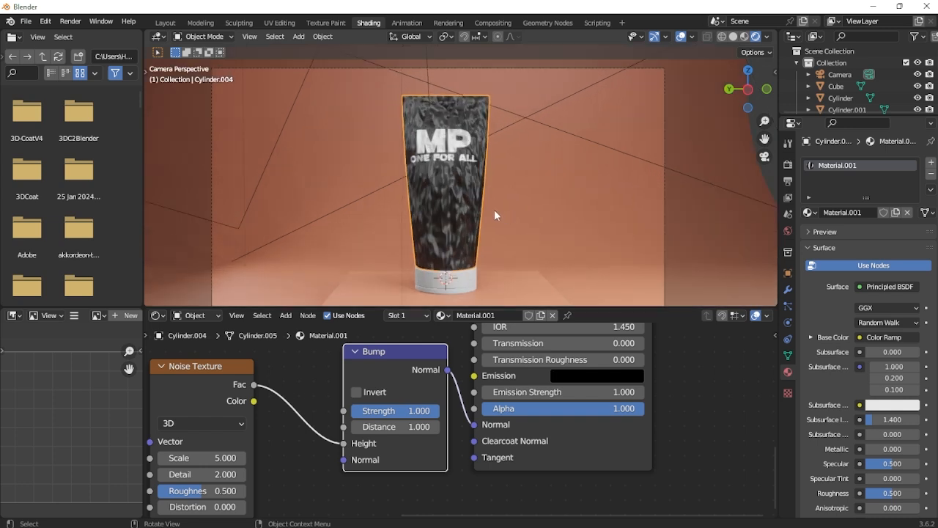
# Add Texture Coordinate and Mapping nodes feeding the Vector input of the tube material's Noise Texture.
pyautogui.moveTo(323, 422); pyautogui.dragTo(397, 423, button='middle')
pyautogui.click(418, 376)
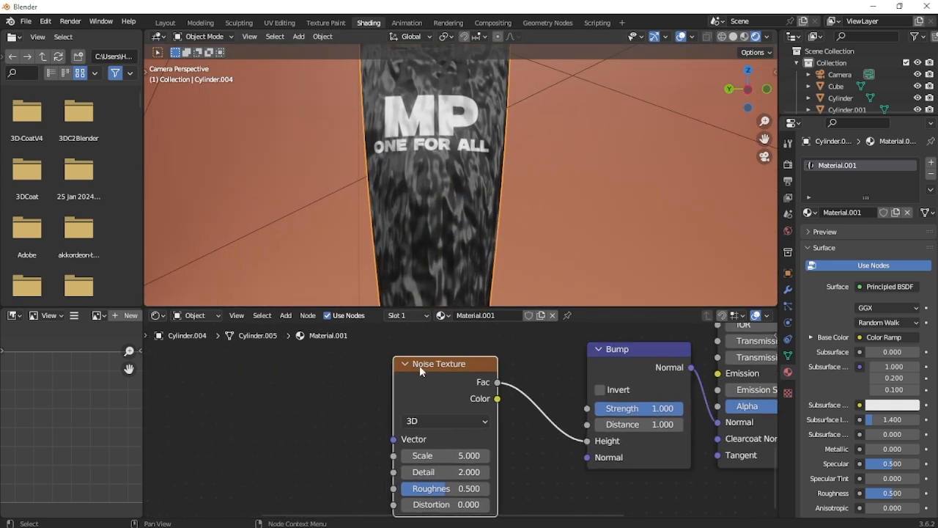
pyautogui.hotkey('ctrl', 't')
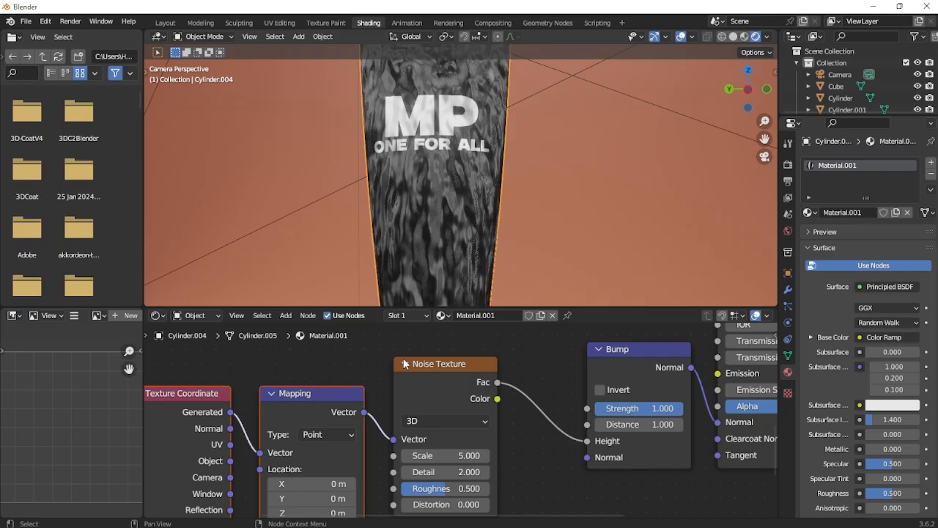
# Set the Mapping node's X, Y and Z scale to 100.
pyautogui.scroll(-5, 401, 364)
pyautogui.hscroll(-3, 401, 364)
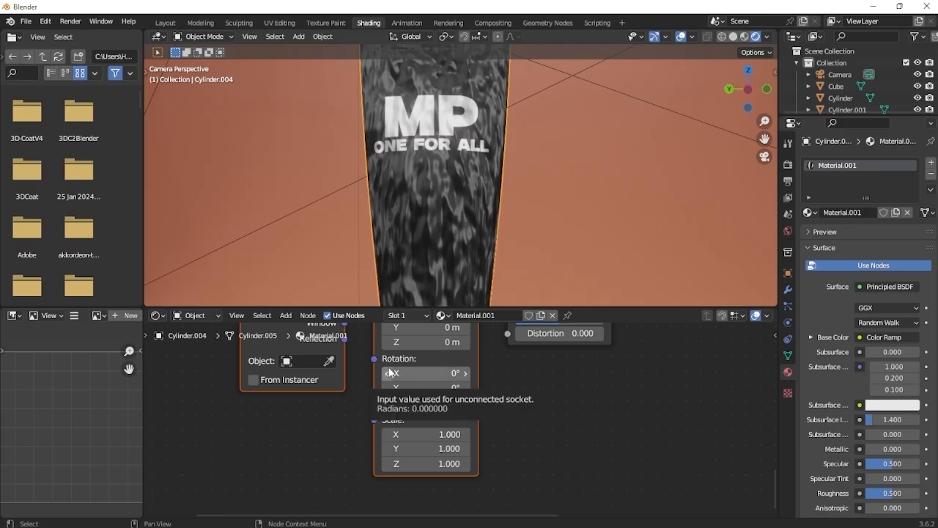
pyautogui.moveTo(347, 374); pyautogui.dragTo(303, 388, button='middle')
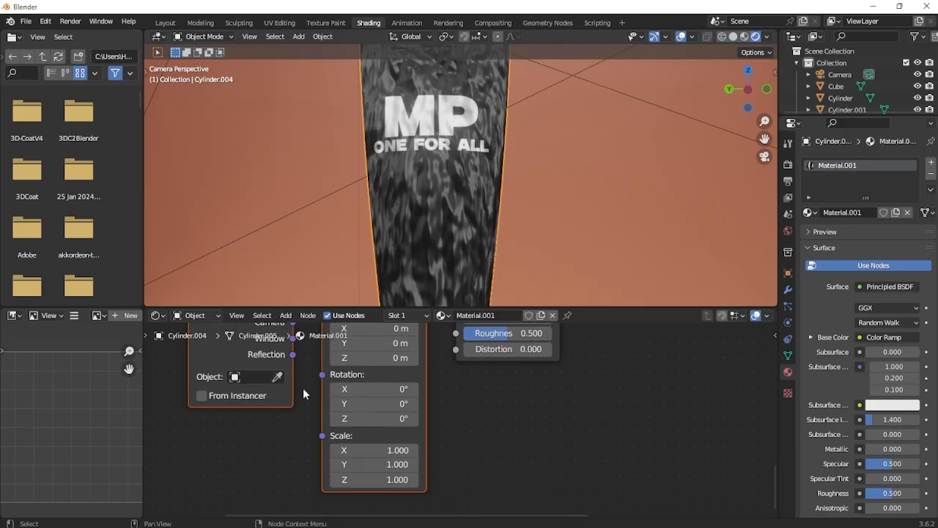
pyautogui.moveTo(359, 444); pyautogui.dragTo(371, 403, button='middle')
pyautogui.scroll(2, 372, 407)
pyautogui.moveTo(372, 441); pyautogui.dragTo(180, 406)
pyautogui.moveTo(373, 441); pyautogui.dragTo(376, 405)
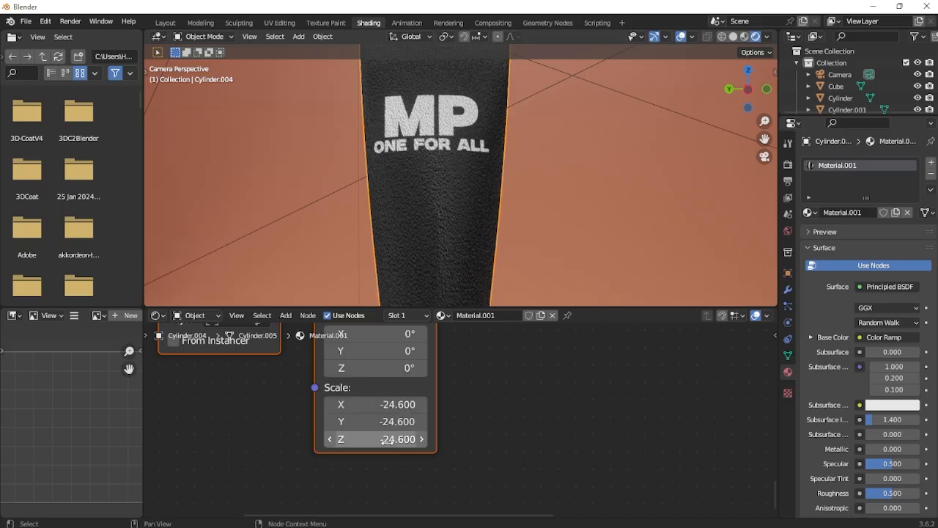
pyautogui.moveTo(373, 440); pyautogui.dragTo(386, 405)
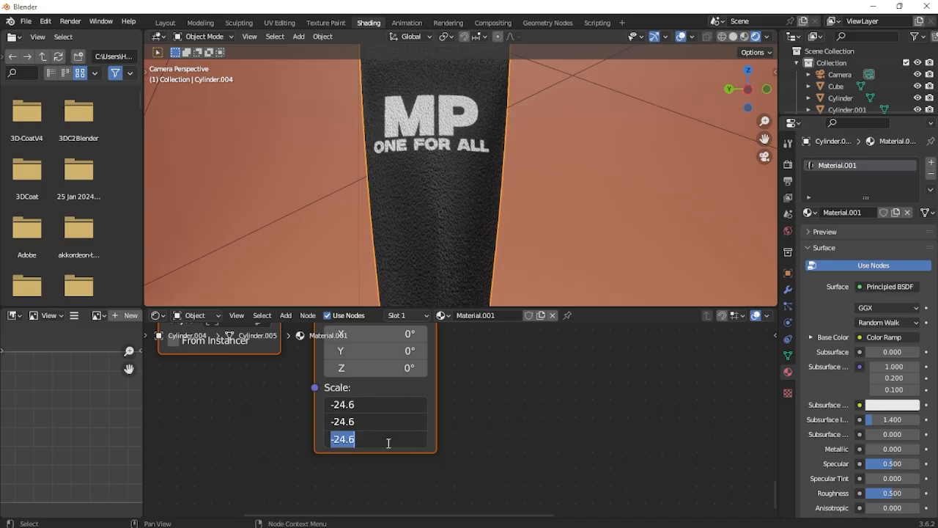
pyautogui.write('1')
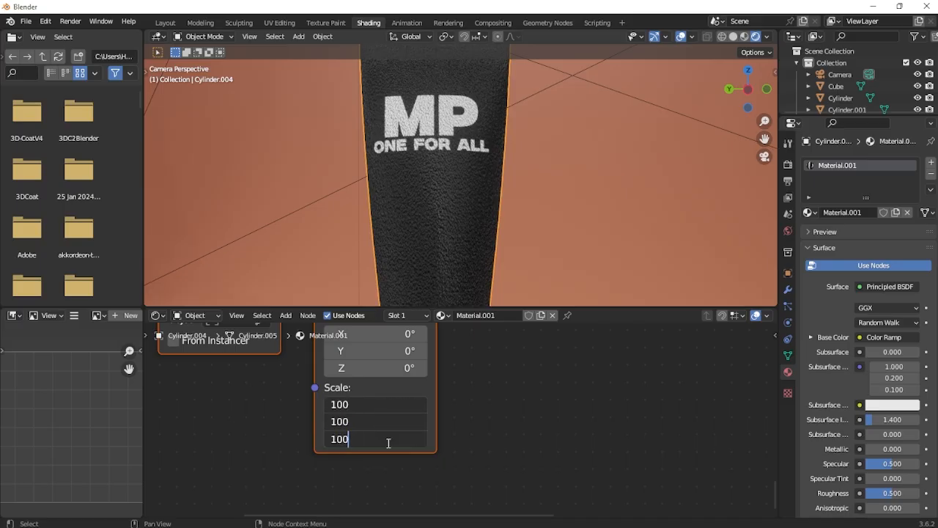
pyautogui.write('00')
pyautogui.press('Return')
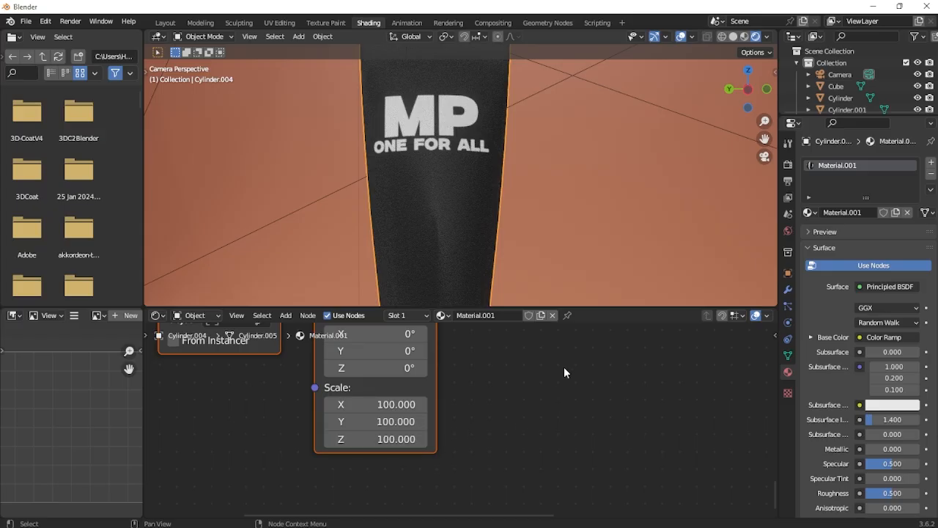
# Lower the Bump node's strength to about 0.19 and check the grain up close on the tube.
pyautogui.moveTo(623, 395); pyautogui.dragTo(544, 521, button='middle')
pyautogui.moveTo(659, 356); pyautogui.dragTo(562, 408, button='middle')
pyautogui.scroll(1, 561, 407)
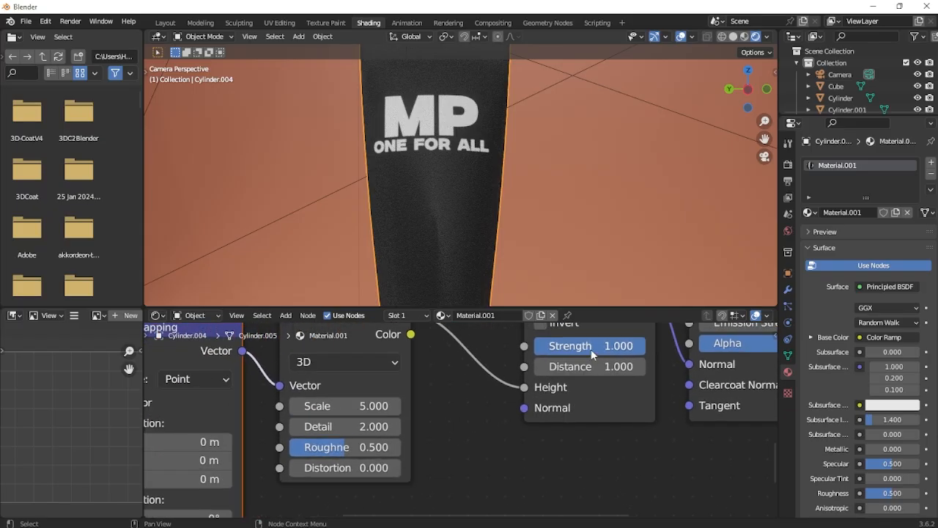
pyautogui.moveTo(586, 345); pyautogui.dragTo(515, 345)
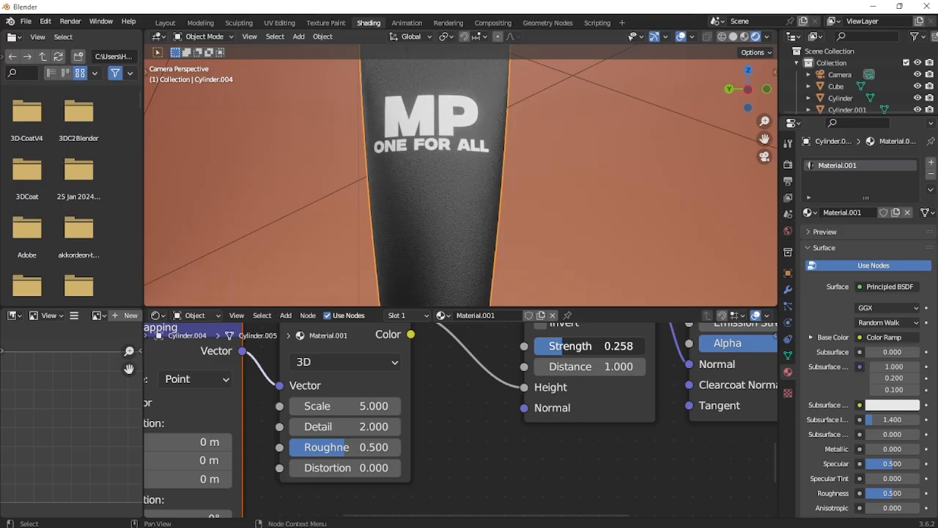
pyautogui.moveTo(576, 345); pyautogui.dragTo(569, 345)
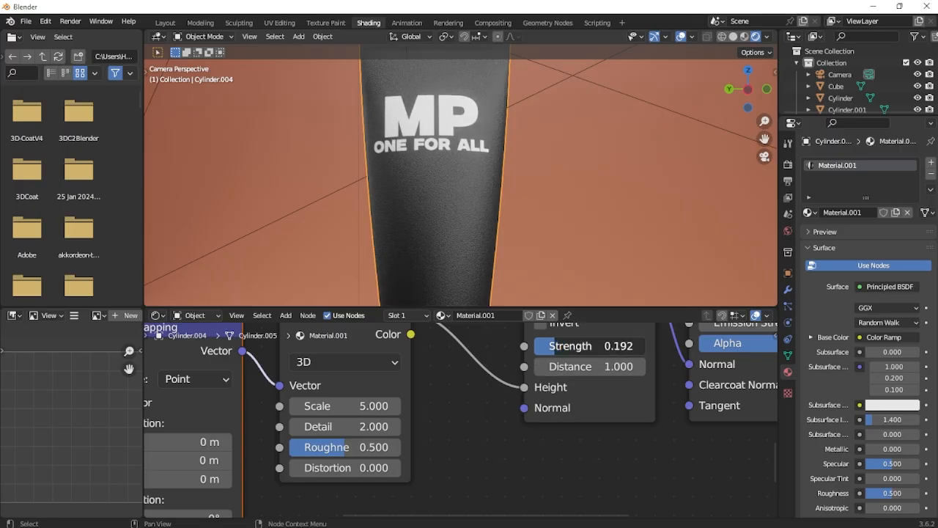
pyautogui.scroll(5, 530, 265)
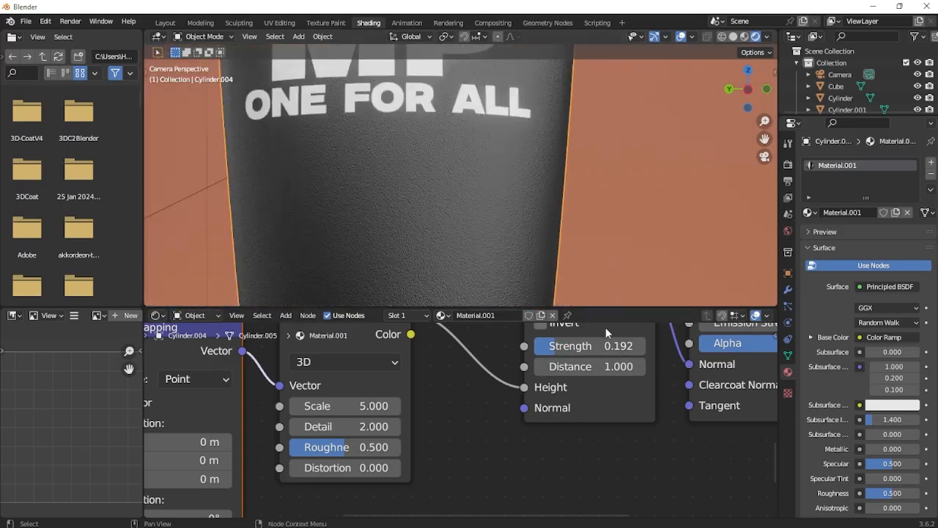
# Reduce the Principled BSDF's roughness to 0.245 and the Bump node's strength to 0.108.
pyautogui.moveTo(739, 330); pyautogui.dragTo(650, 403, button='middle')
pyautogui.moveTo(687, 362); pyautogui.dragTo(479, 372, button='middle')
pyautogui.moveTo(505, 410); pyautogui.dragTo(463, 410)
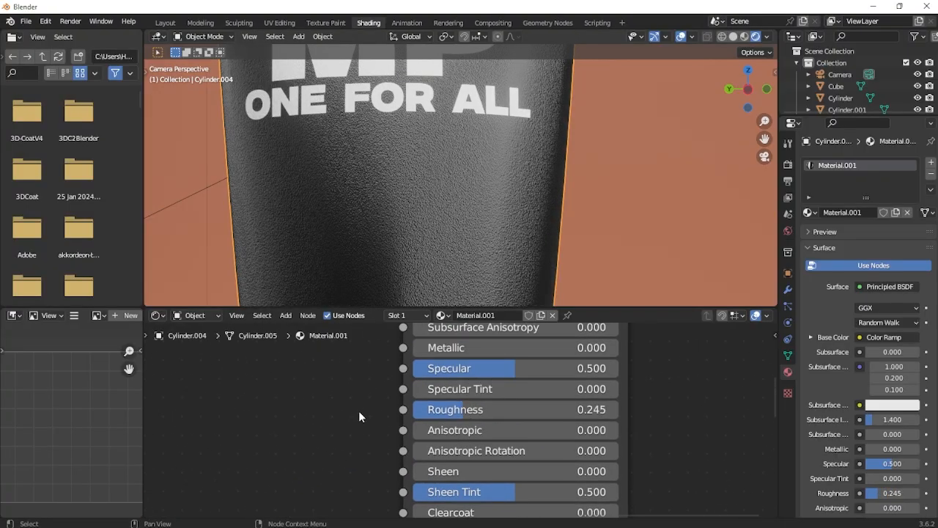
pyautogui.moveTo(361, 410); pyautogui.dragTo(533, 411, button='middle')
pyautogui.moveTo(476, 469); pyautogui.dragTo(463, 468)
# Examine the tube's surface grain and reflections up close and within the whole camera frame.
pyautogui.scroll(-4, 493, 203)
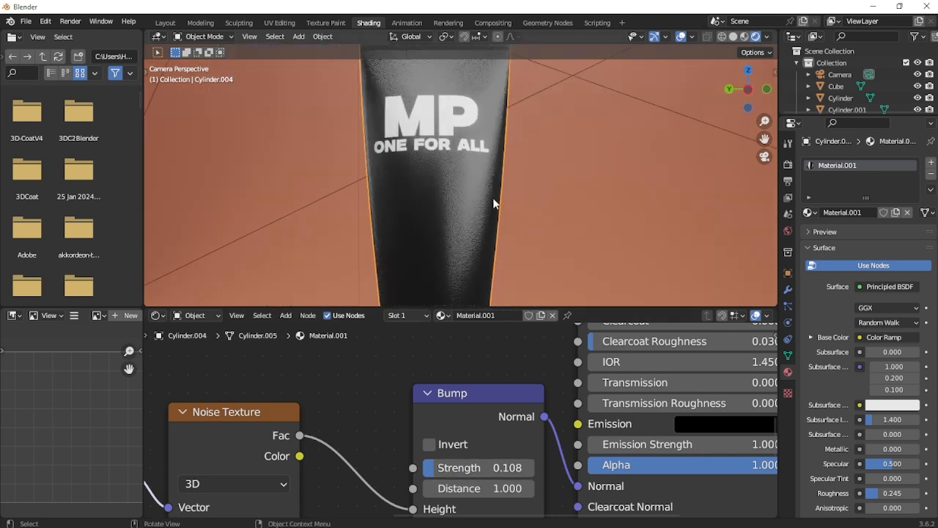
pyautogui.scroll(-4, 493, 203)
pyautogui.scroll(3, 496, 208)
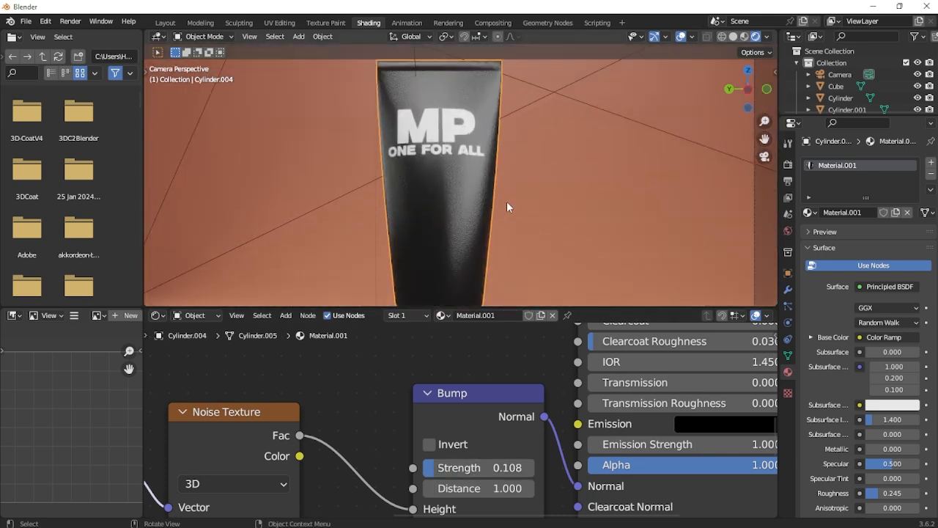
pyautogui.scroll(-3, 507, 201)
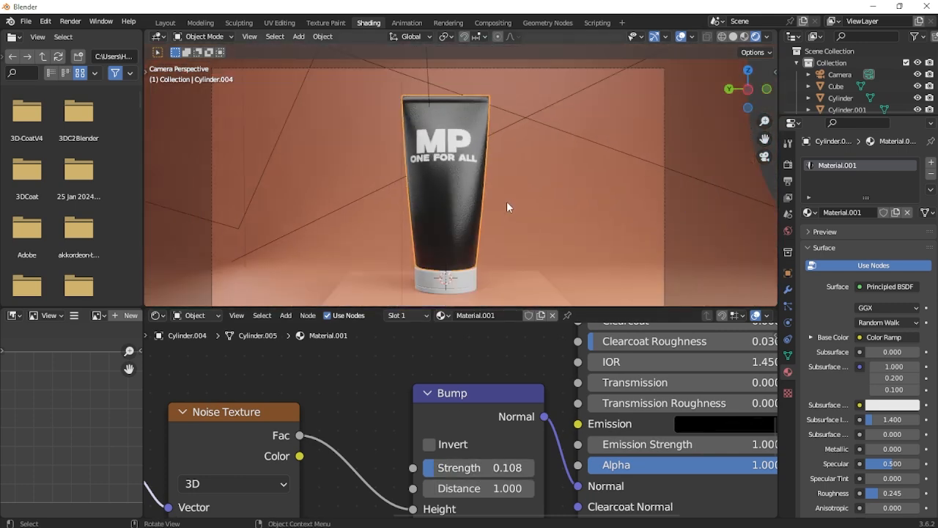
pyautogui.scroll(3, 581, 174)
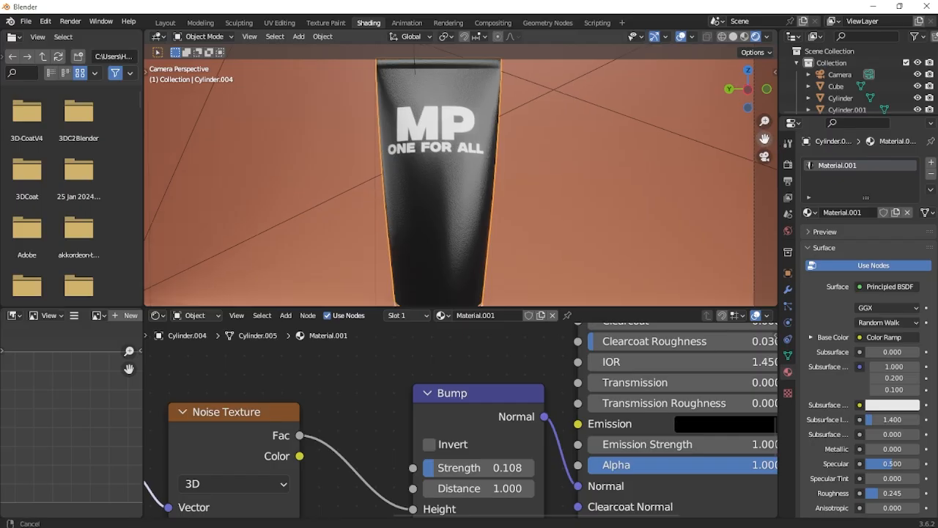
pyautogui.scroll(-5, 551, 173)
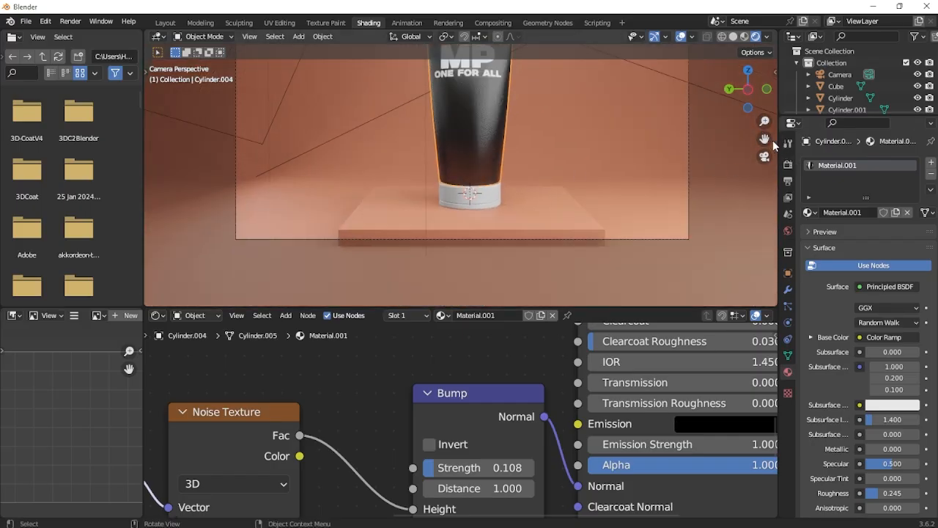
pyautogui.moveTo(767, 140); pyautogui.dragTo(771, 228)
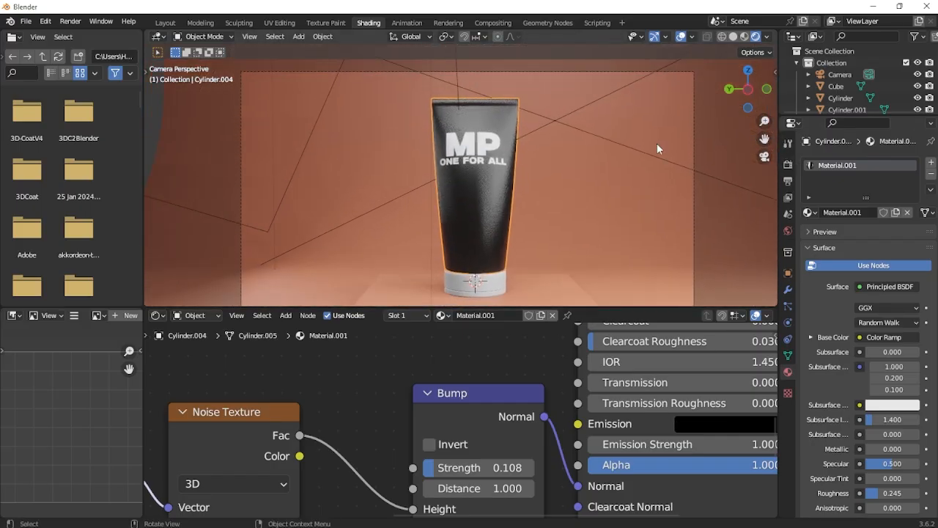
pyautogui.scroll(-5, 363, 132)
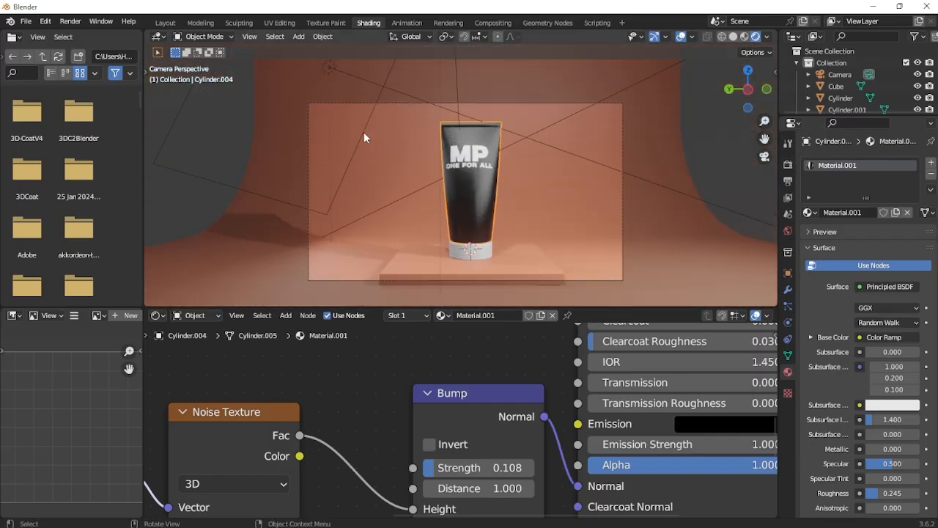
# Duplicate the 500 W area light on the tube's left side and rotate the copy about the Z axis.
pyautogui.click(410, 126)
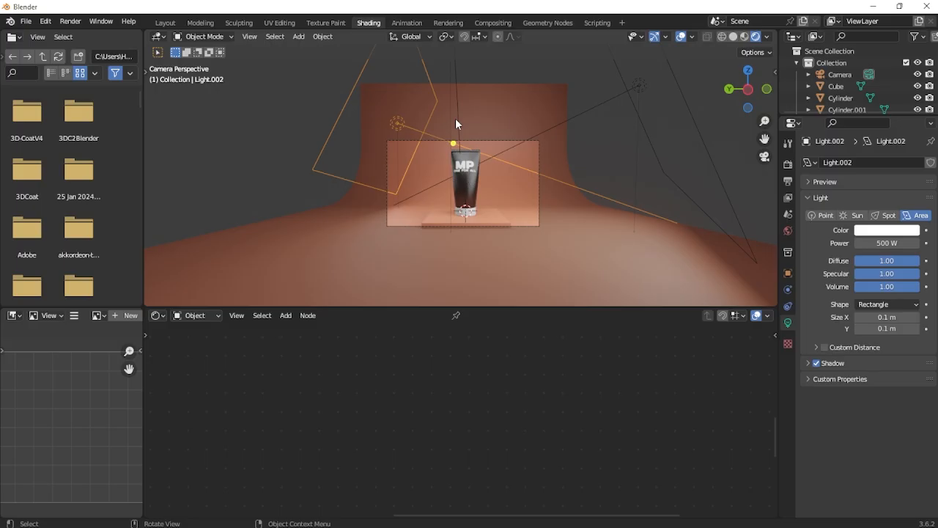
pyautogui.moveTo(456, 119); pyautogui.dragTo(503, 197, button='middle')
pyautogui.hotkey('shift', 'd')
pyautogui.click(417, 173)
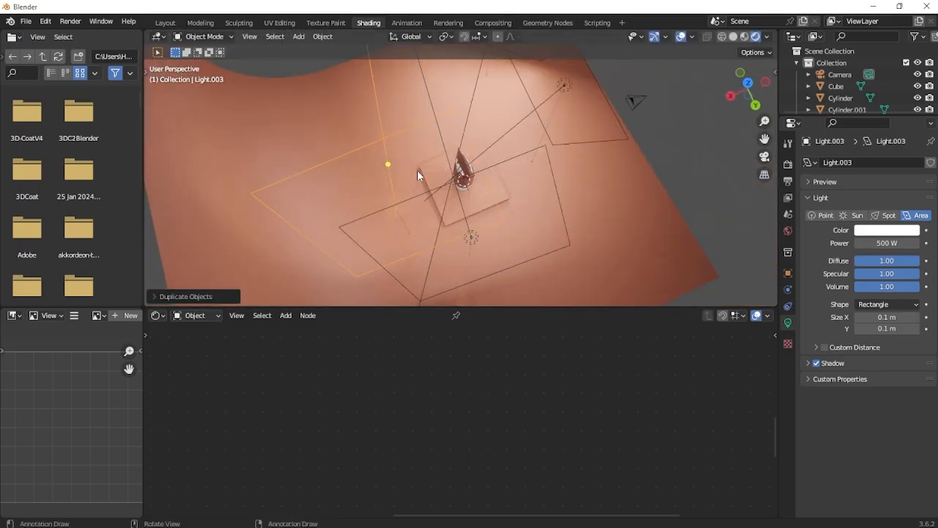
pyautogui.press('r')
pyautogui.press('z')
pyautogui.click(448, 64)
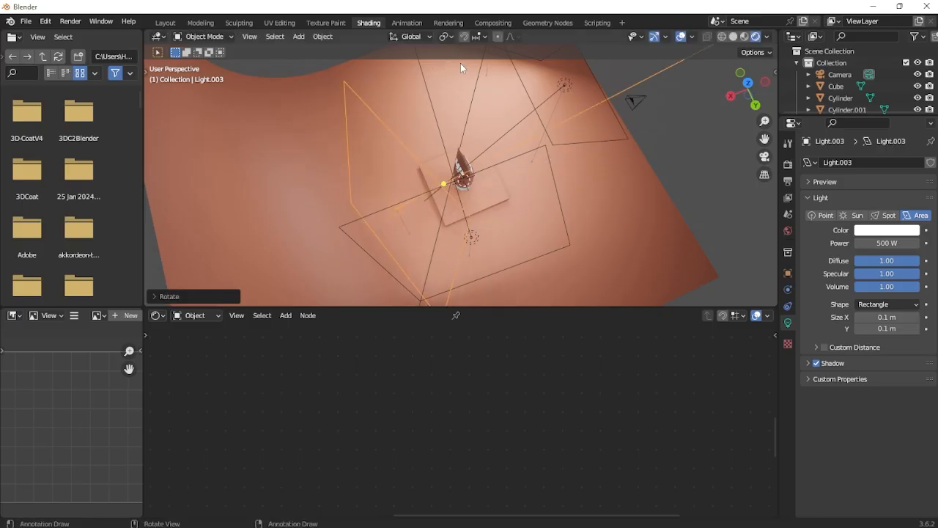
# Raise the duplicated area light above the podium to the tube's left and scale it down.
pyautogui.moveTo(460, 63); pyautogui.dragTo(484, 188, button='middle')
pyautogui.press('g')
pyautogui.click(455, 171)
pyautogui.press('g')
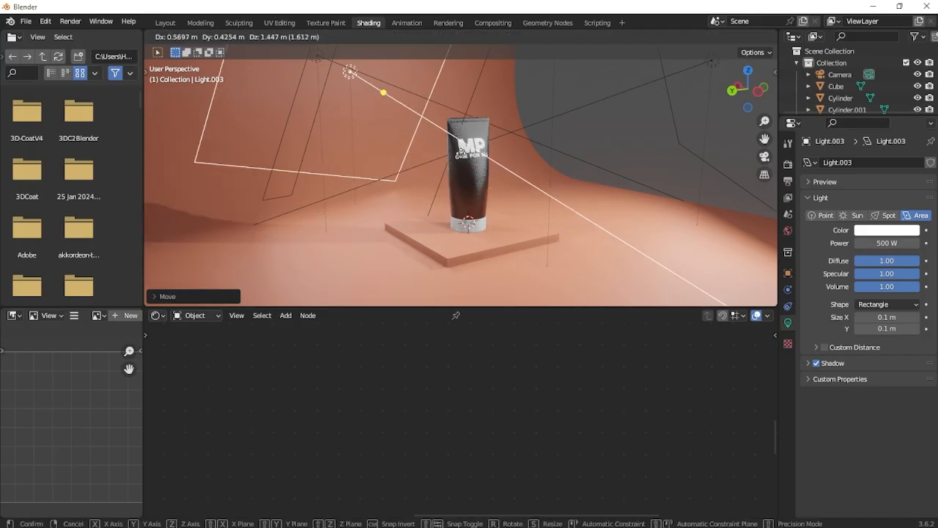
pyautogui.click(464, 155)
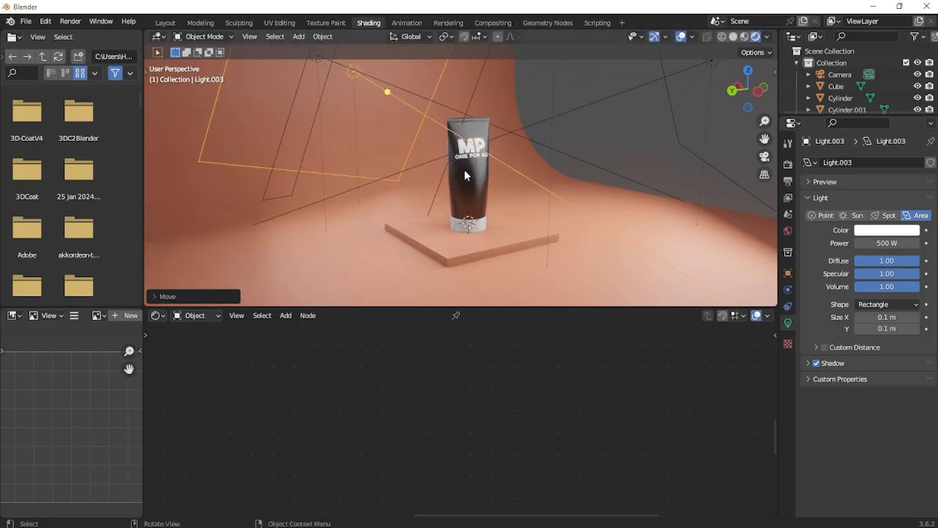
pyautogui.press('s')
pyautogui.click(459, 174)
# Rotate the duplicated area light in a side view of the tube and adjust its position with small moves.
pyautogui.moveTo(459, 174); pyautogui.dragTo(516, 174, button='middle')
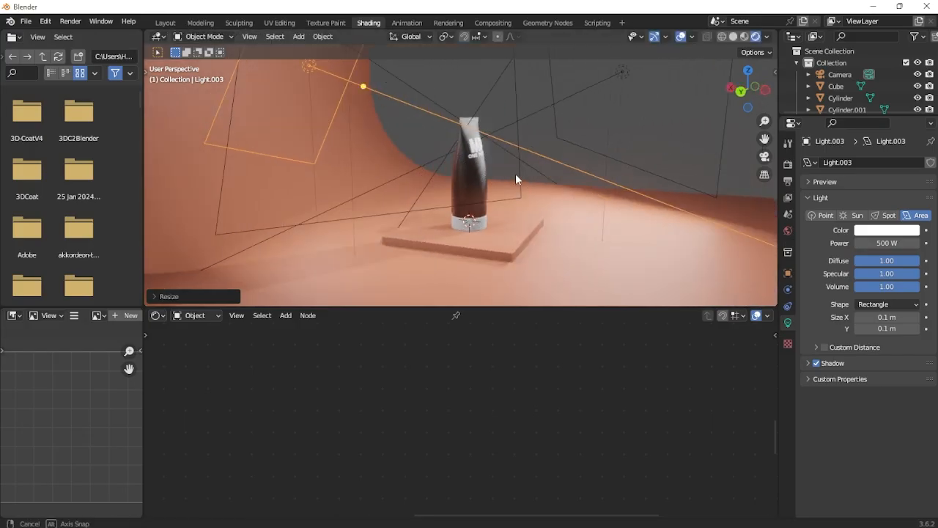
pyautogui.press('r')
pyautogui.click(562, 141)
pyautogui.press('g')
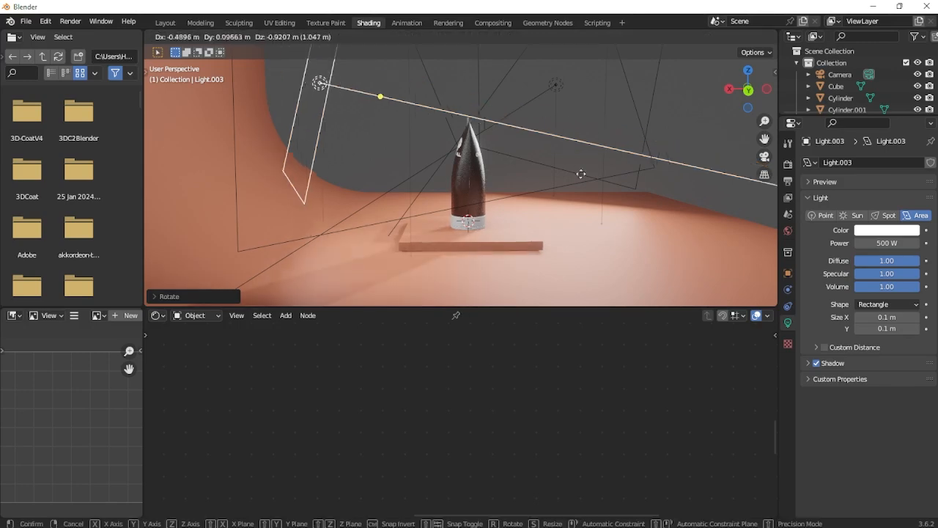
pyautogui.click(558, 213)
pyautogui.press('g')
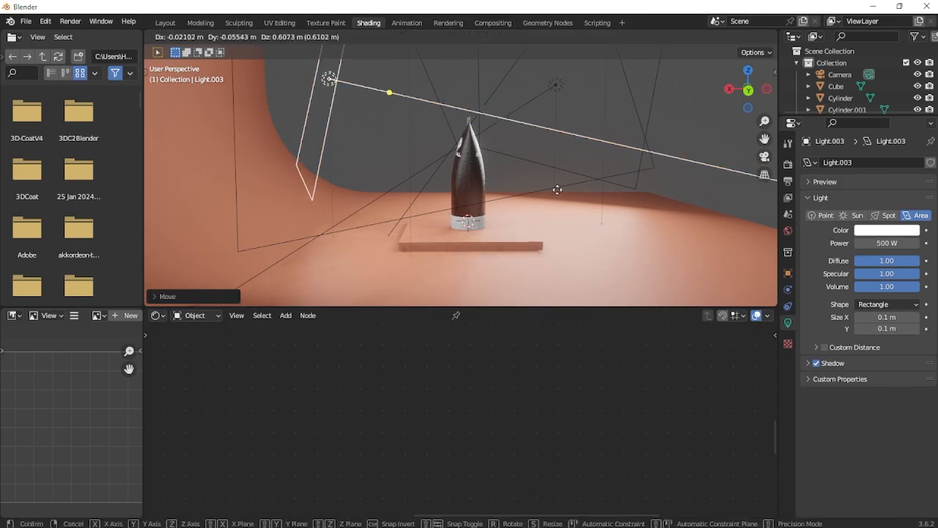
pyautogui.click(558, 194)
# In the camera view, move the duplicated area light about 2.4 m down and farther to the tube's left.
pyautogui.click(764, 157)
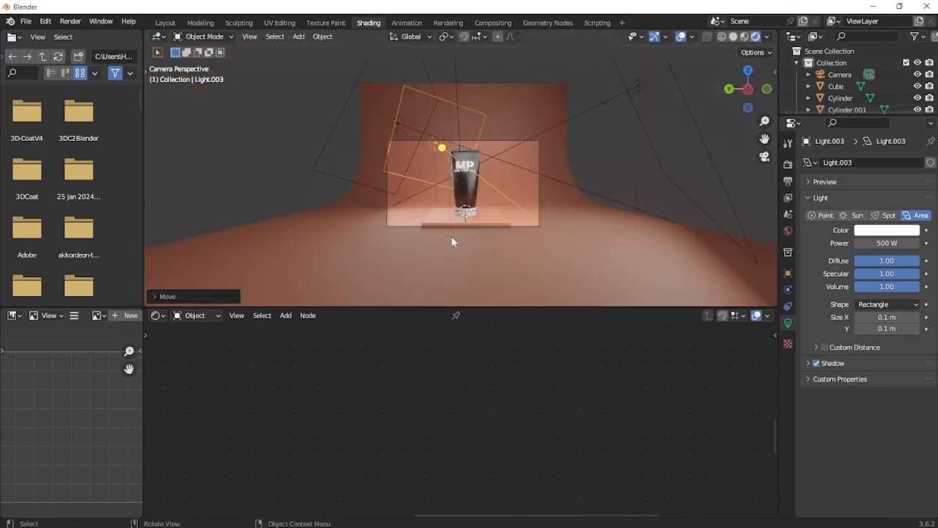
pyautogui.scroll(4, 451, 237)
pyautogui.press('g')
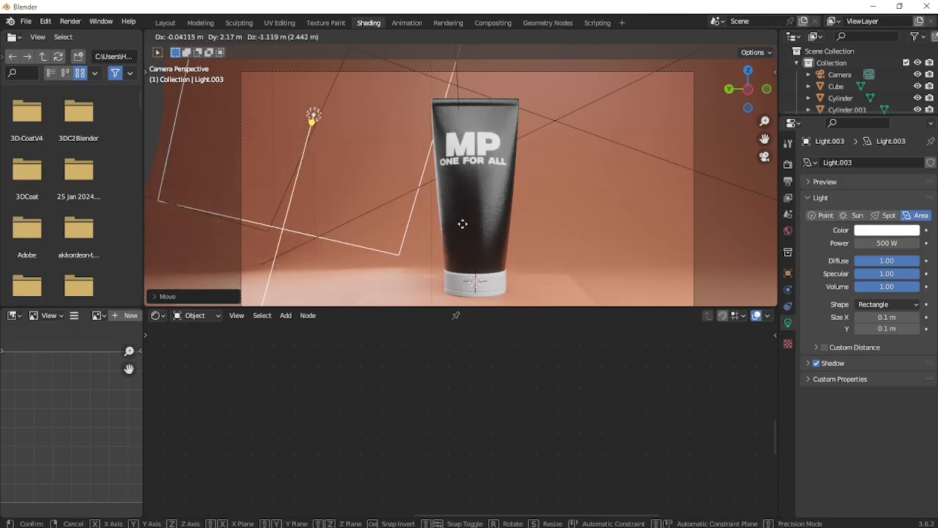
pyautogui.click(463, 226)
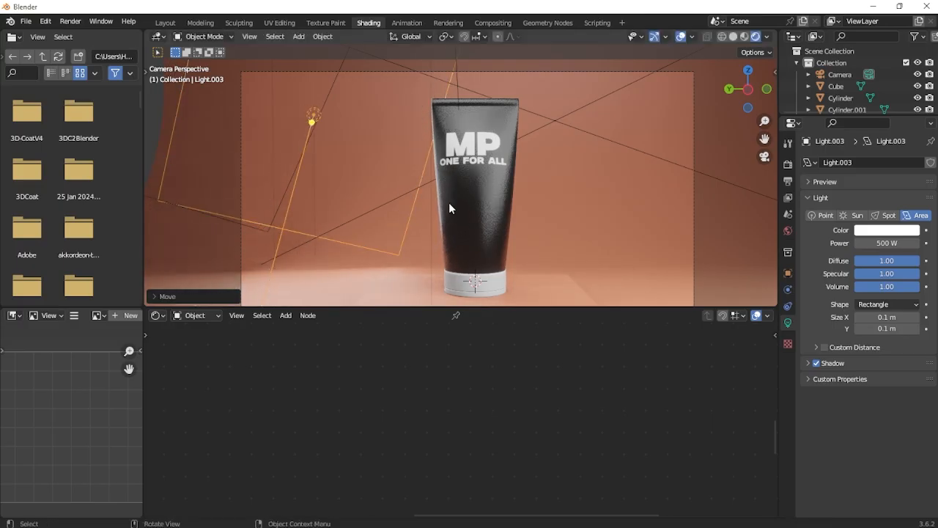
# In the camera view, raise the duplicated 500 W area light beside the tube by about 2 m.
pyautogui.scroll(-3, 620, 282)
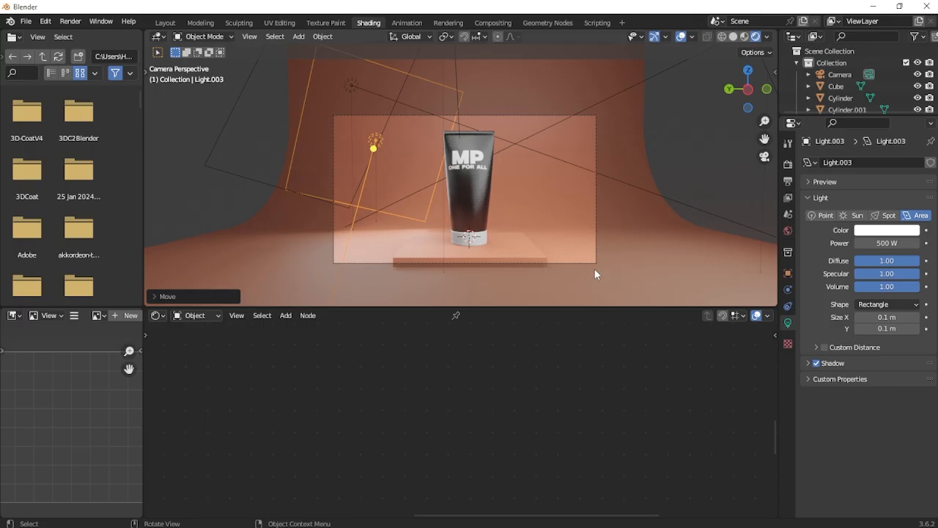
pyautogui.scroll(3, 582, 260)
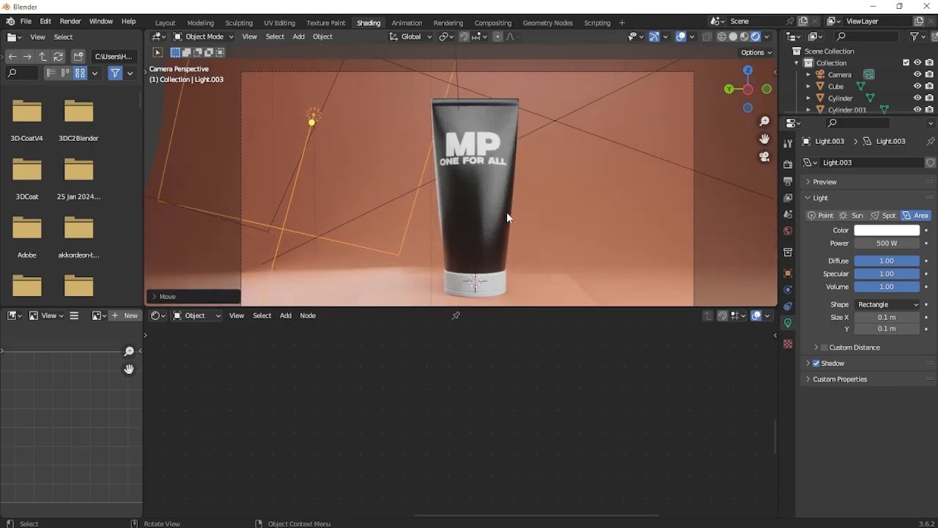
pyautogui.scroll(-4, 506, 212)
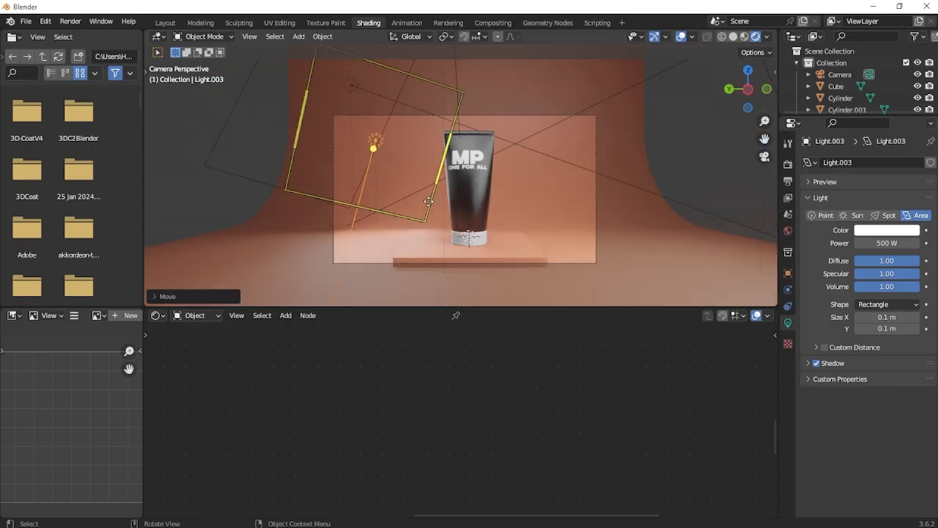
pyautogui.scroll(2, 427, 200)
pyautogui.press('g')
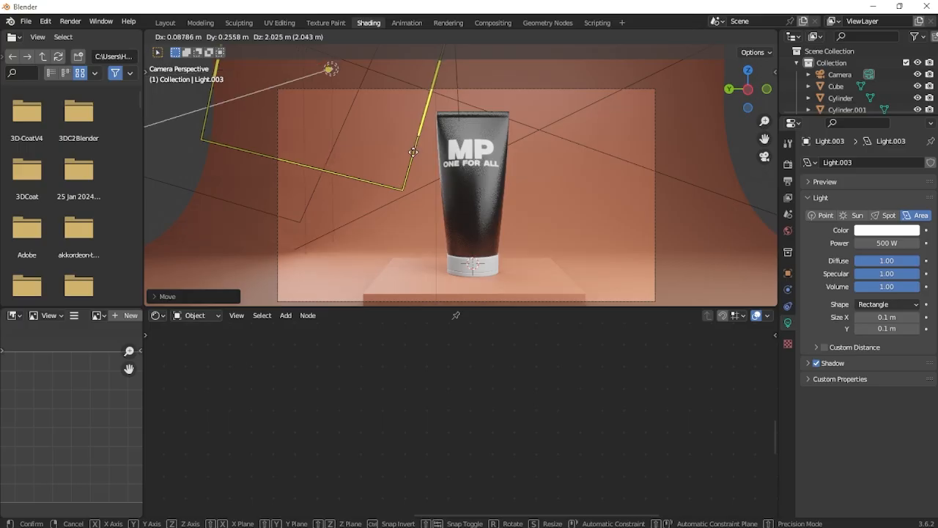
pyautogui.click(413, 152)
pyautogui.scroll(-3, 485, 167)
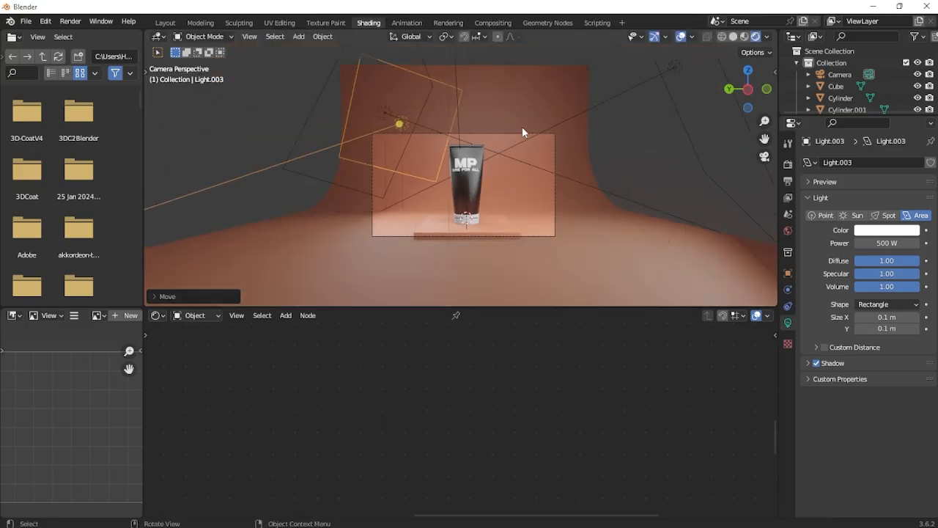
# Duplicate the 1000 W area light in the front view and place the copy high on the backdrop side of the tube.
pyautogui.scroll(-2, 494, 132)
pyautogui.moveTo(496, 149); pyautogui.dragTo(411, 109, button='middle')
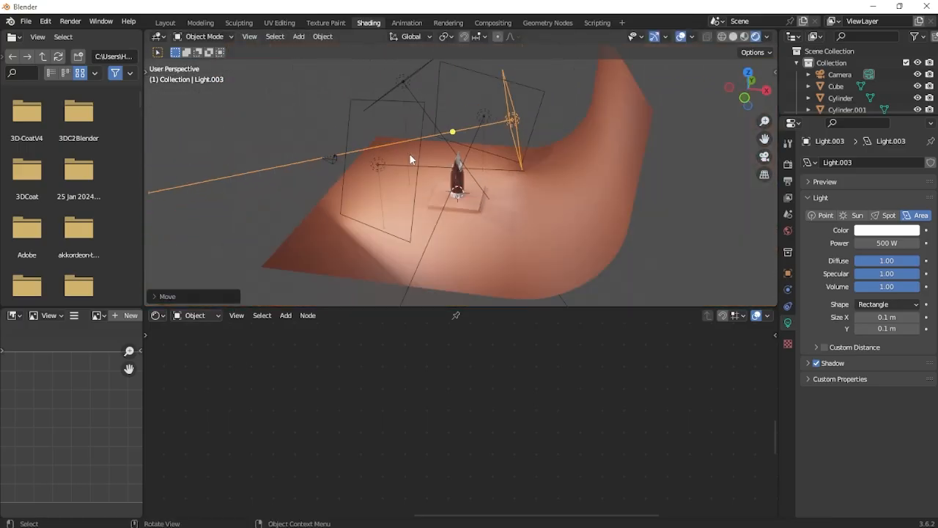
pyautogui.click(408, 102)
pyautogui.moveTo(544, 167); pyautogui.dragTo(537, 147, button='middle')
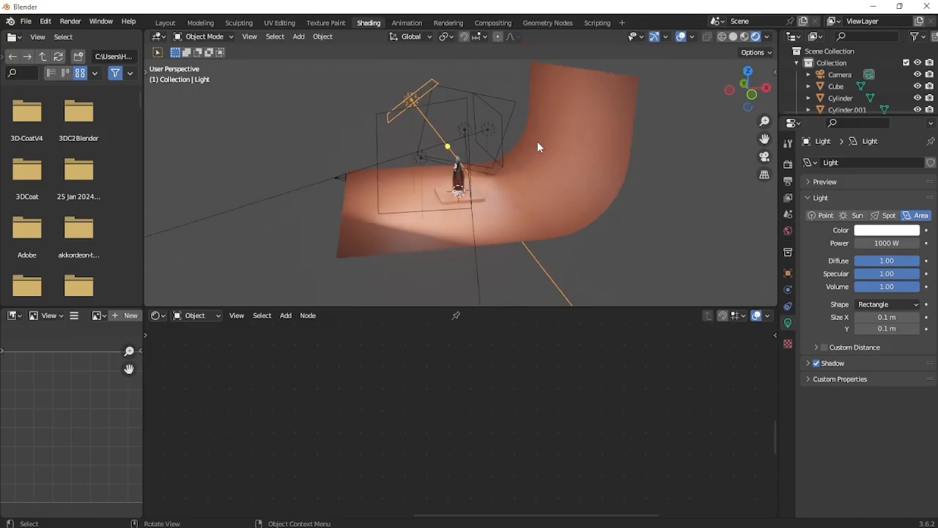
pyautogui.click(751, 94)
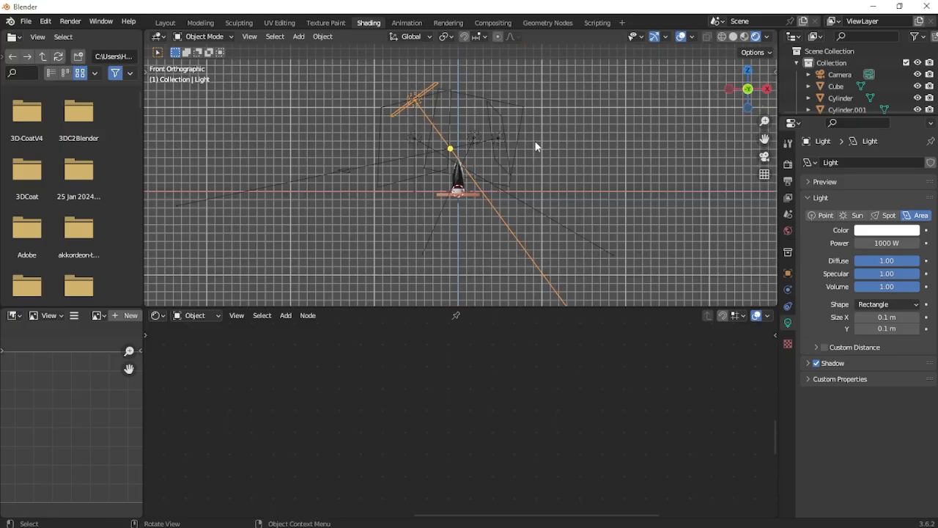
pyautogui.hotkey('shift', 'd')
pyautogui.click(623, 103)
# Scale the duplicated 1000 W area light so that it is moderately larger than the original.
pyautogui.moveTo(488, 172); pyautogui.dragTo(466, 176, button='middle')
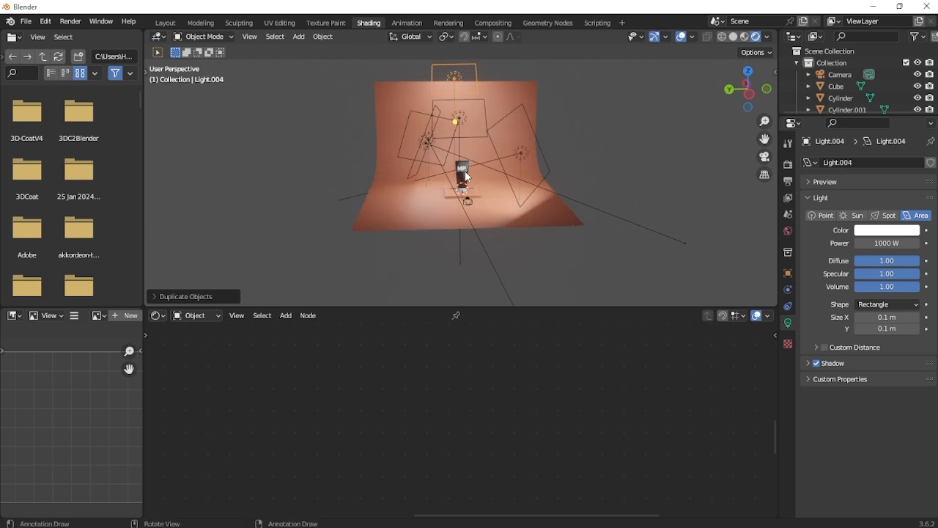
pyautogui.press('s')
pyautogui.click(673, 242)
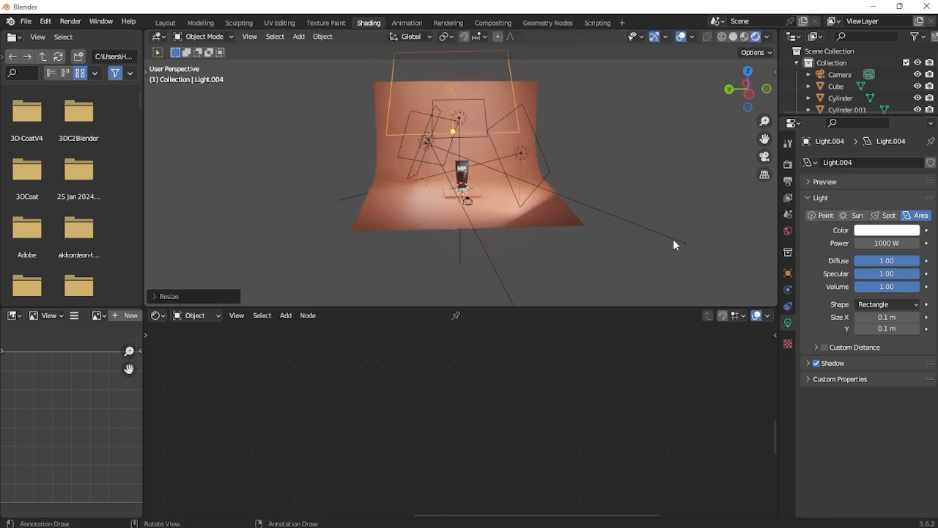
pyautogui.press('s')
pyautogui.click(576, 198)
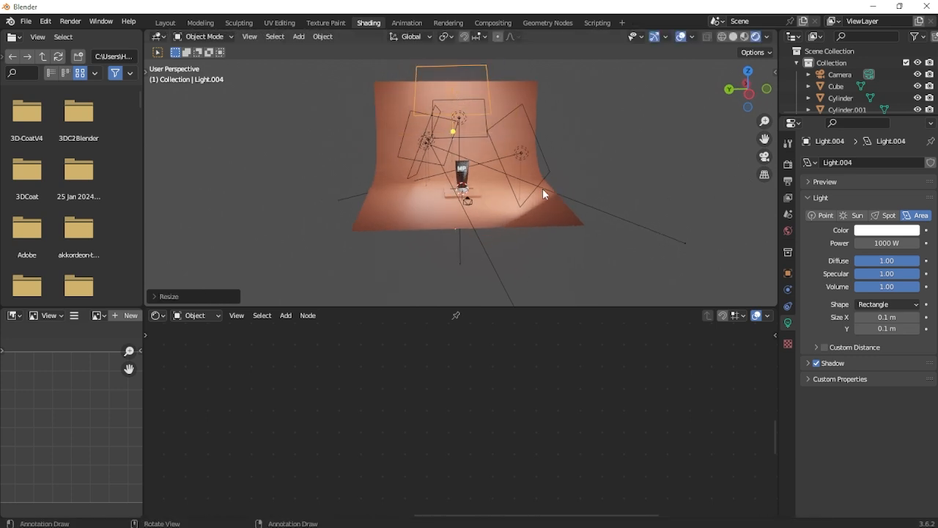
# Move the enlarged light closer to the tube, above the backdrop's curve, and check its effect in the camera view.
pyautogui.moveTo(542, 194); pyautogui.dragTo(630, 224, button='middle')
pyautogui.press('g')
pyautogui.click(431, 217)
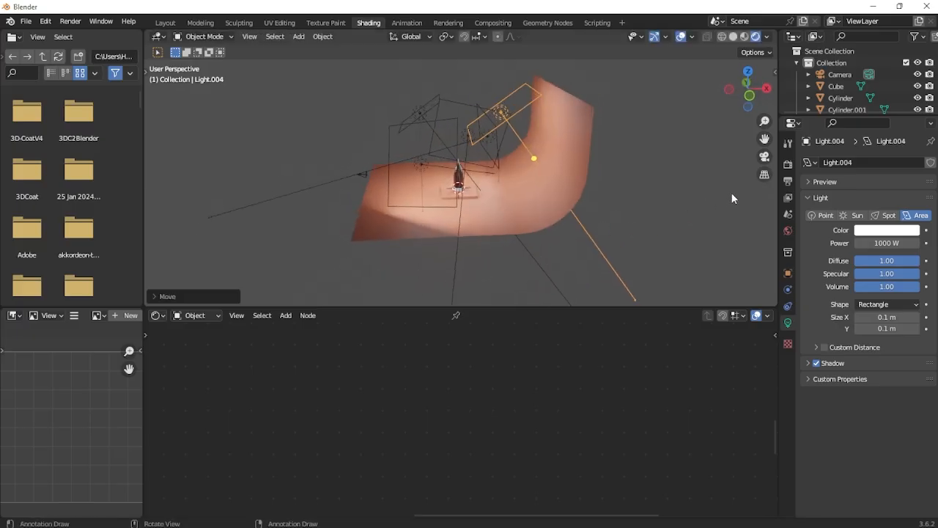
pyautogui.click(764, 157)
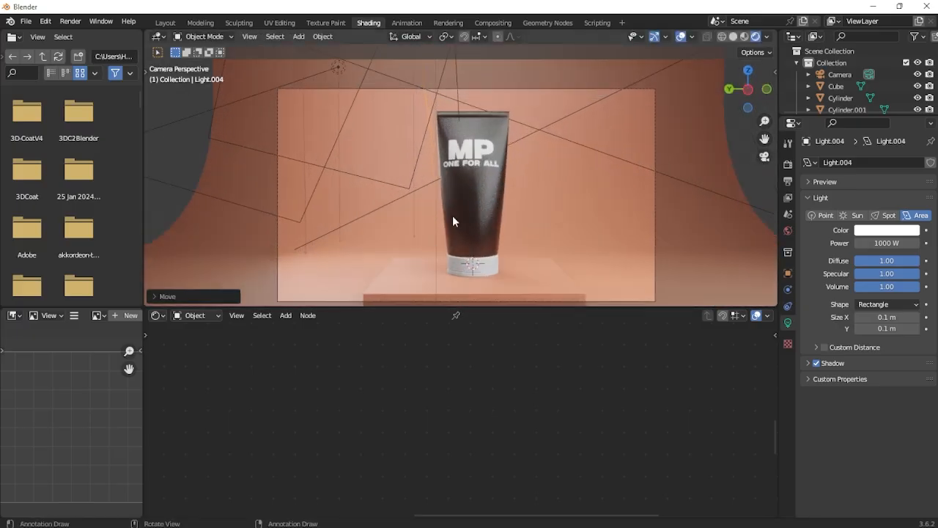
pyautogui.scroll(-1, 486, 173)
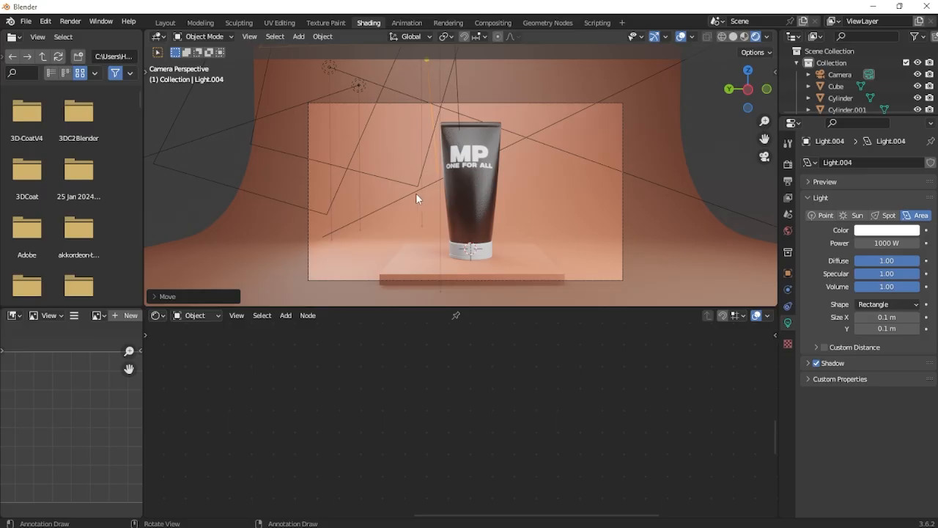
pyautogui.scroll(-2, 360, 226)
pyautogui.scroll(3, 366, 232)
pyautogui.scroll(1, 442, 203)
pyautogui.scroll(2, 476, 255)
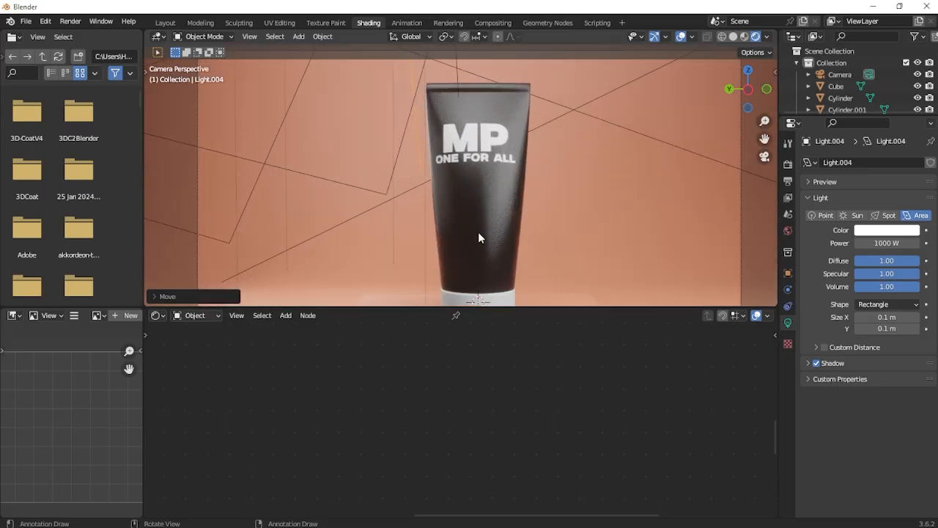
# Add a new material to the tube's white cap and darken its base color to near-black.
pyautogui.moveTo(764, 138); pyautogui.dragTo(779, 59)
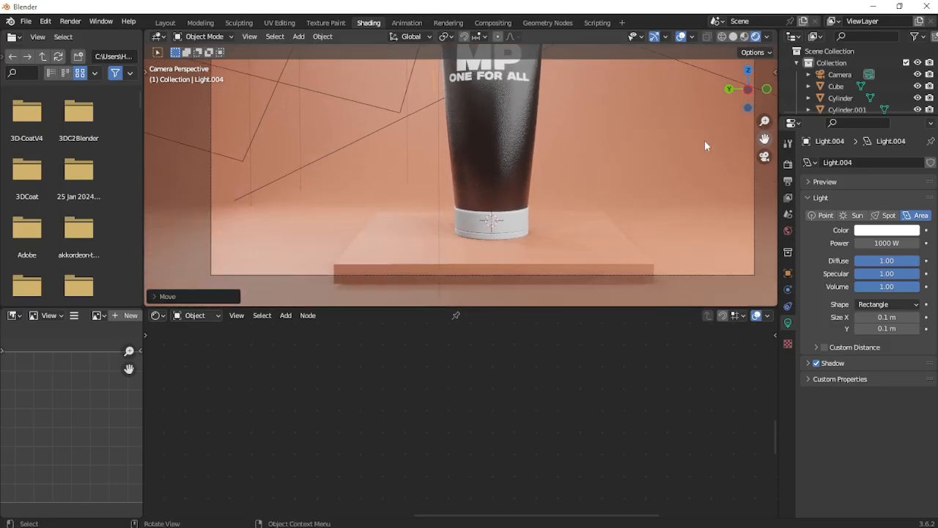
pyautogui.scroll(2, 522, 159)
pyautogui.click(473, 246)
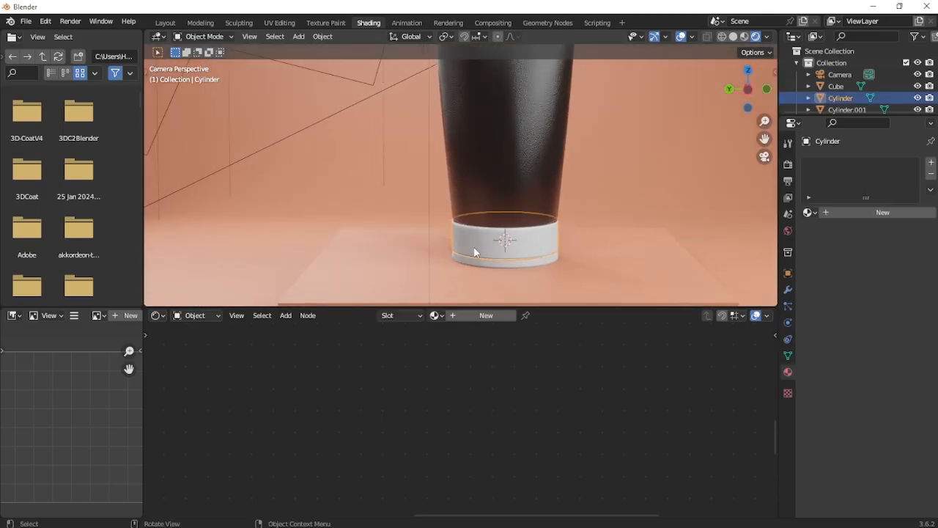
pyautogui.click(469, 315)
pyautogui.moveTo(469, 375); pyautogui.dragTo(280, 408, button='middle')
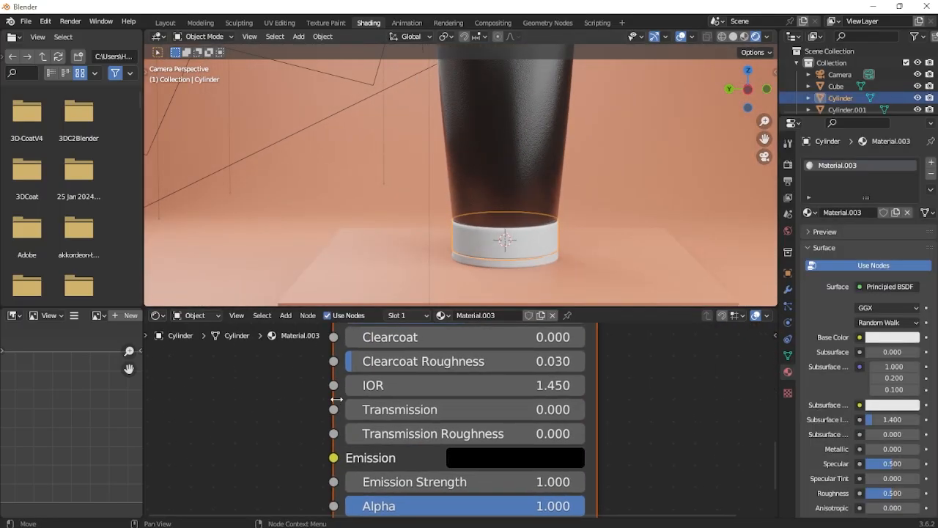
pyautogui.moveTo(337, 397); pyautogui.dragTo(389, 343, button='middle')
pyautogui.scroll(-5, 363, 413)
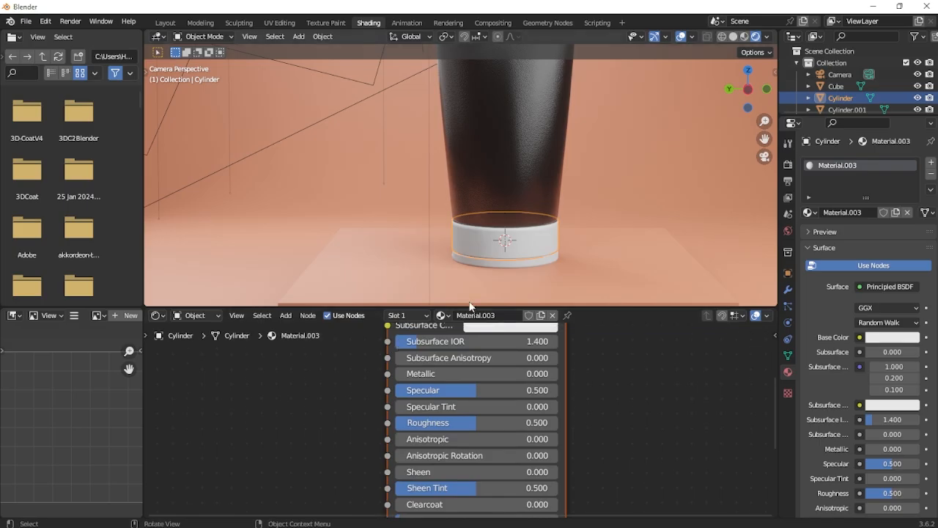
pyautogui.moveTo(475, 334); pyautogui.dragTo(451, 398, button='middle')
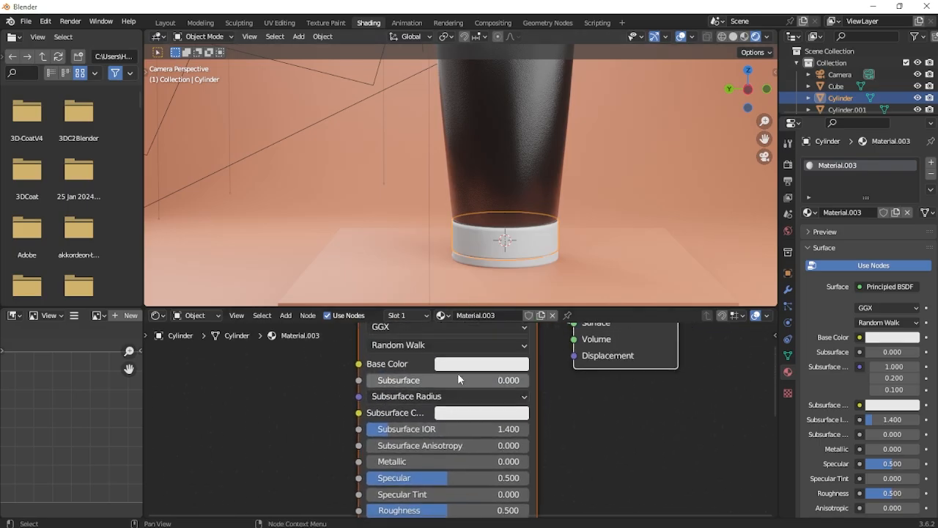
pyautogui.click(469, 364)
pyautogui.moveTo(562, 192); pyautogui.dragTo(563, 258)
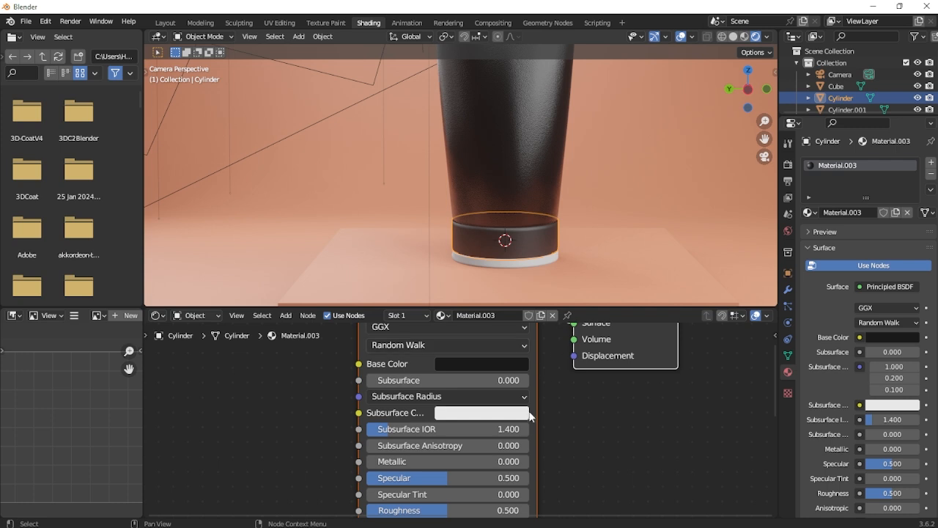
# Assign the cap's near-black Material.003 to the white ring at the cap's base.
pyautogui.scroll(-3, 527, 224)
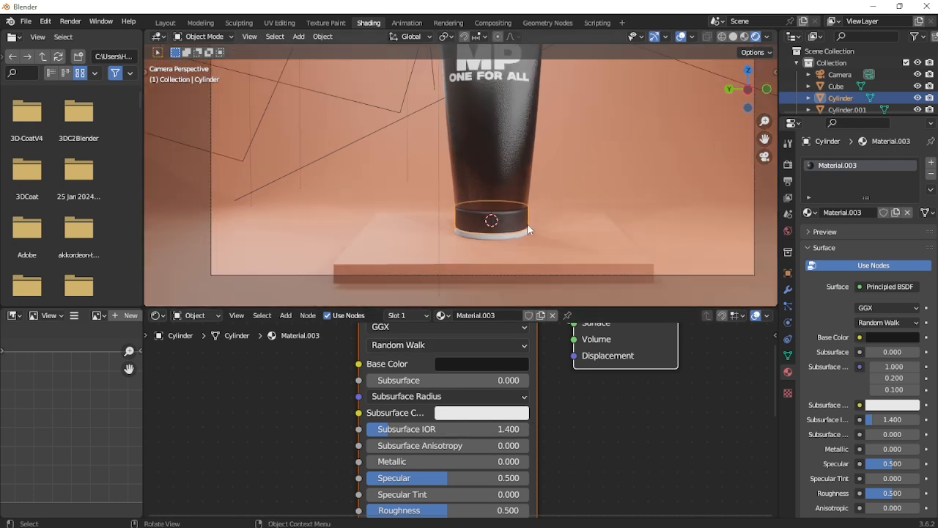
pyautogui.scroll(3, 526, 223)
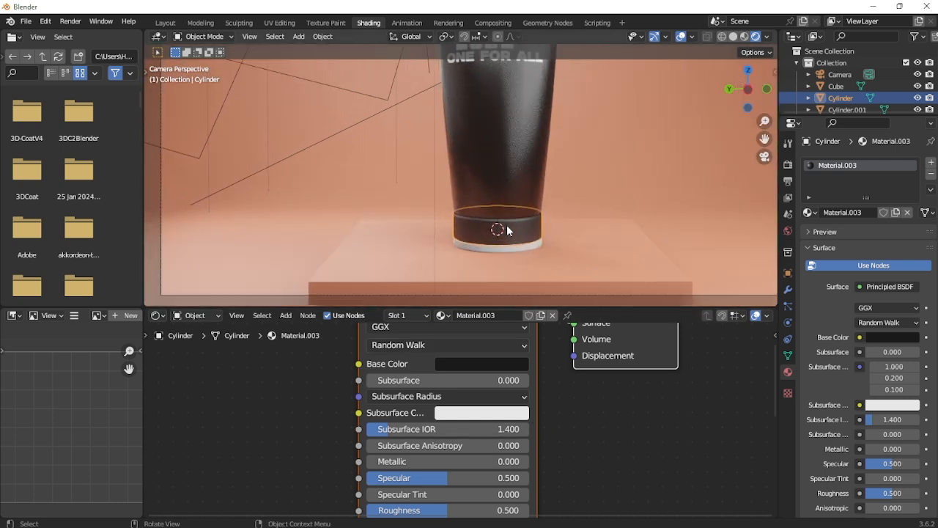
pyautogui.moveTo(764, 139); pyautogui.dragTo(743, 119)
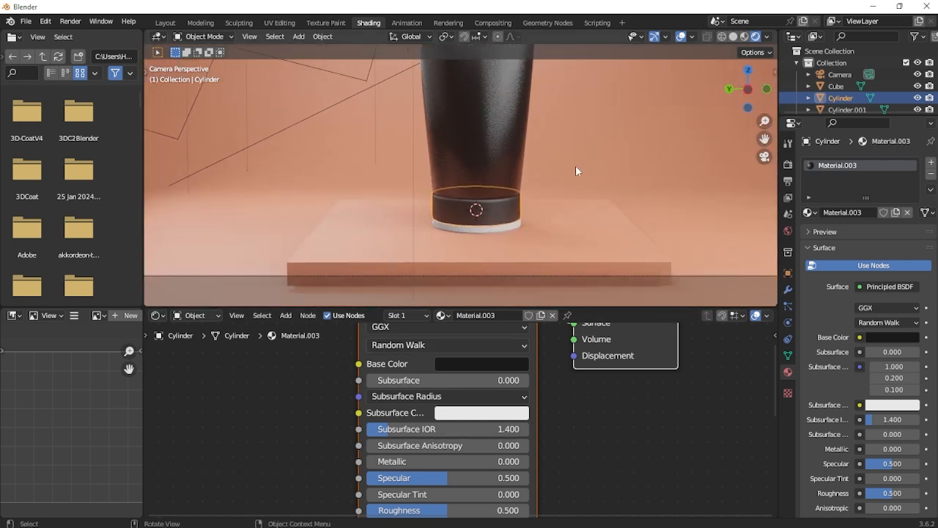
pyautogui.moveTo(522, 365); pyautogui.dragTo(522, 496, button='middle')
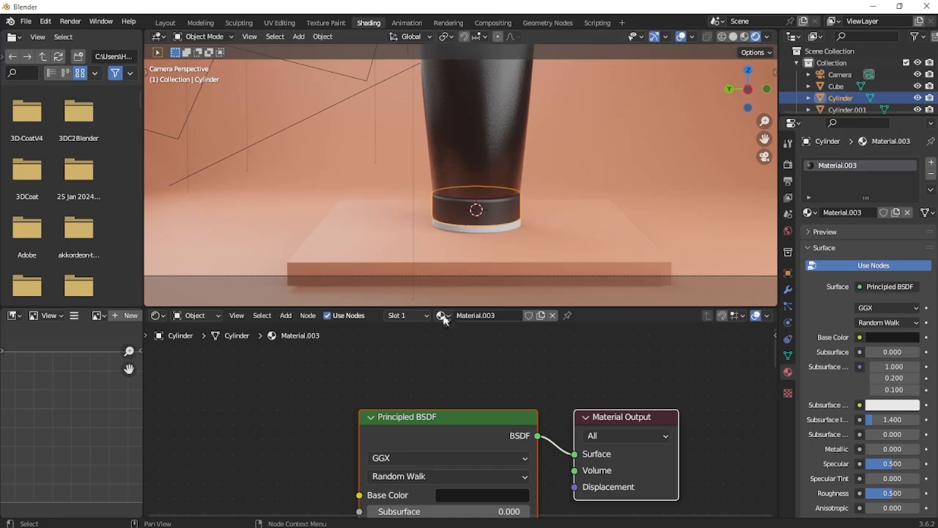
pyautogui.moveTo(443, 317); pyautogui.dragTo(471, 228)
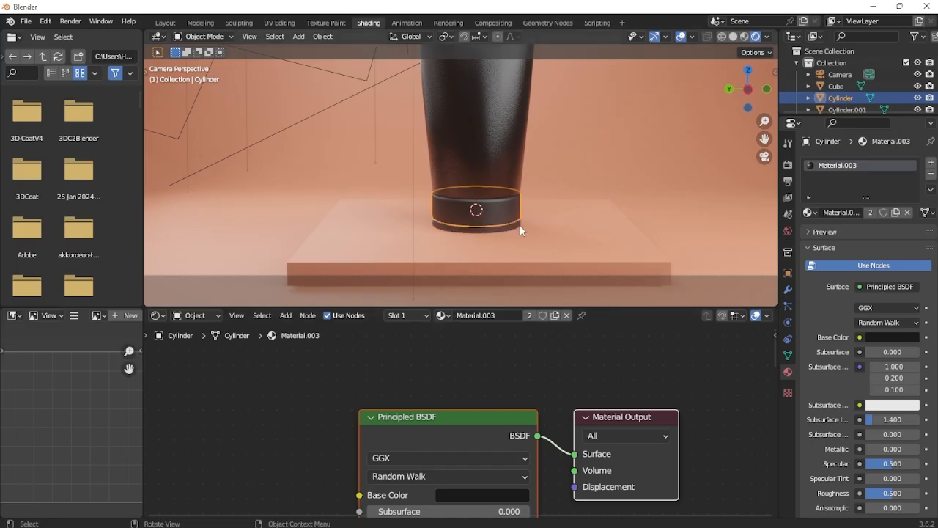
pyautogui.scroll(-5, 517, 230)
pyautogui.click(624, 222)
pyautogui.scroll(4, 572, 153)
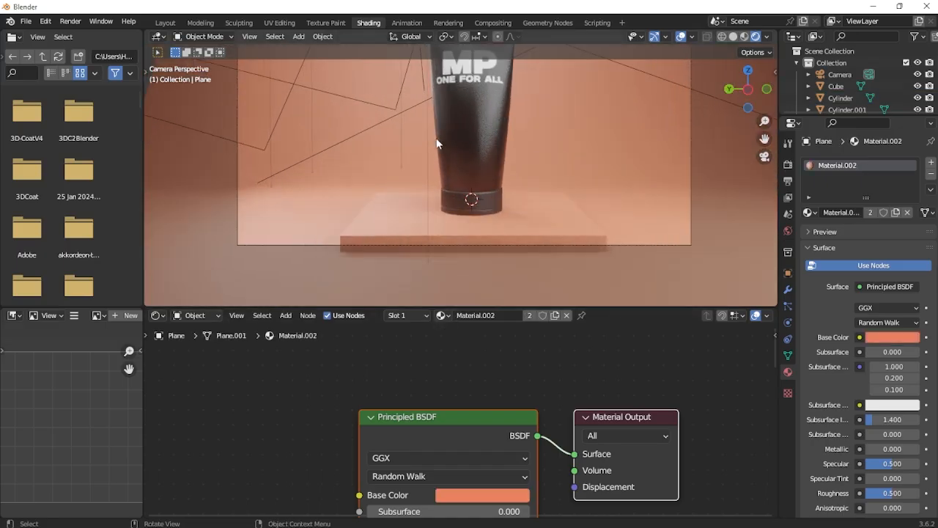
# Set the Bump node's strength to 0.050 in the tube body's material.
pyautogui.click(451, 129)
pyautogui.moveTo(506, 440); pyautogui.dragTo(575, 305, button='middle')
pyautogui.scroll(-2, 477, 413)
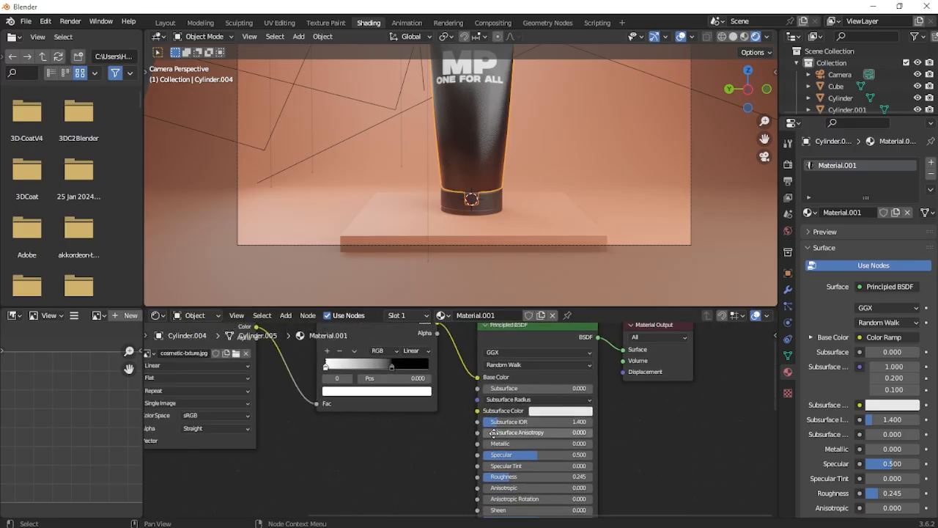
pyautogui.moveTo(427, 472); pyautogui.dragTo(475, 364, button='middle')
pyautogui.moveTo(442, 422); pyautogui.dragTo(493, 339, button='middle')
pyautogui.scroll(3, 439, 439)
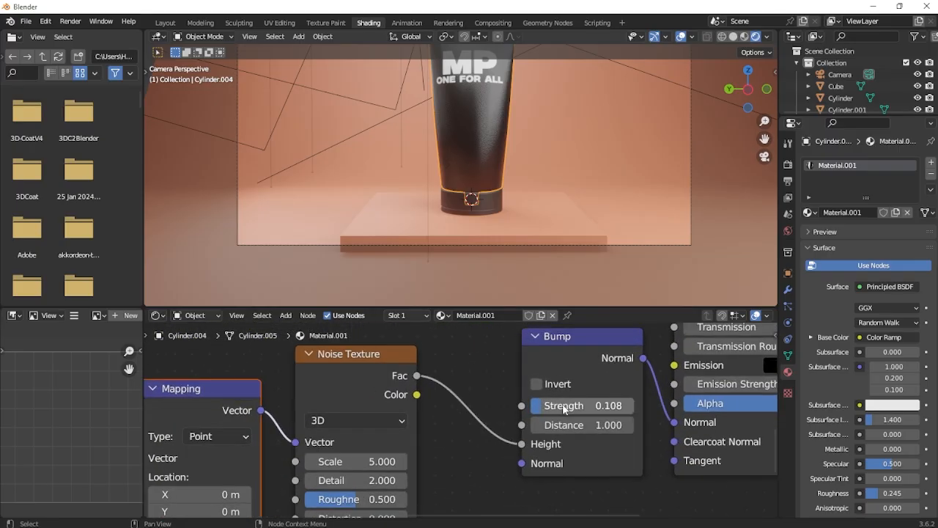
pyautogui.moveTo(586, 405); pyautogui.dragTo(565, 405)
# Copy the Texture Coordinate, Mapping, Noise Texture and Bump nodes from the tube body's material.
pyautogui.scroll(5, 445, 195)
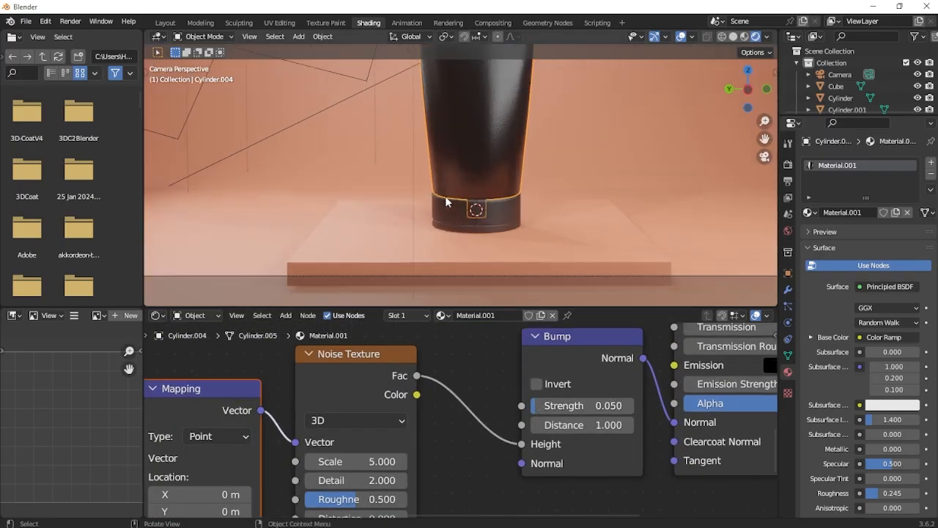
pyautogui.click(505, 214)
pyautogui.scroll(-3, 482, 394)
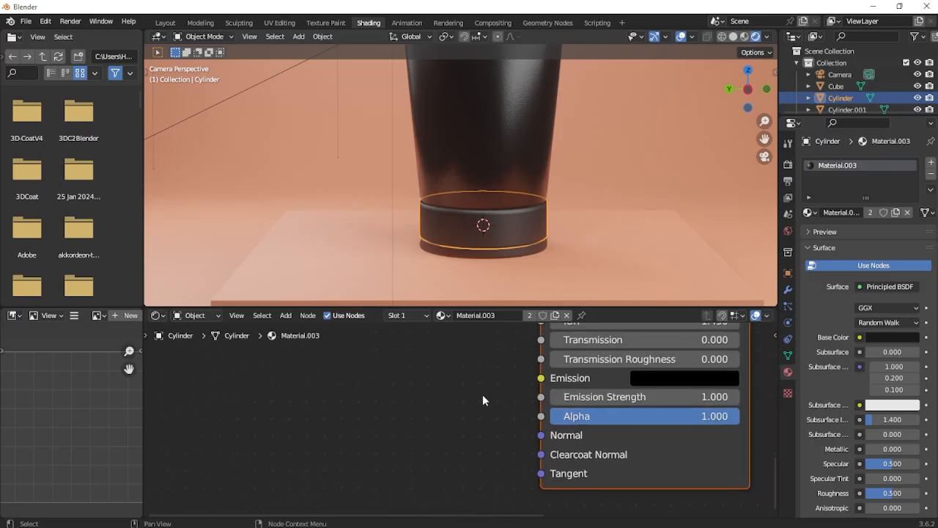
pyautogui.click(477, 223)
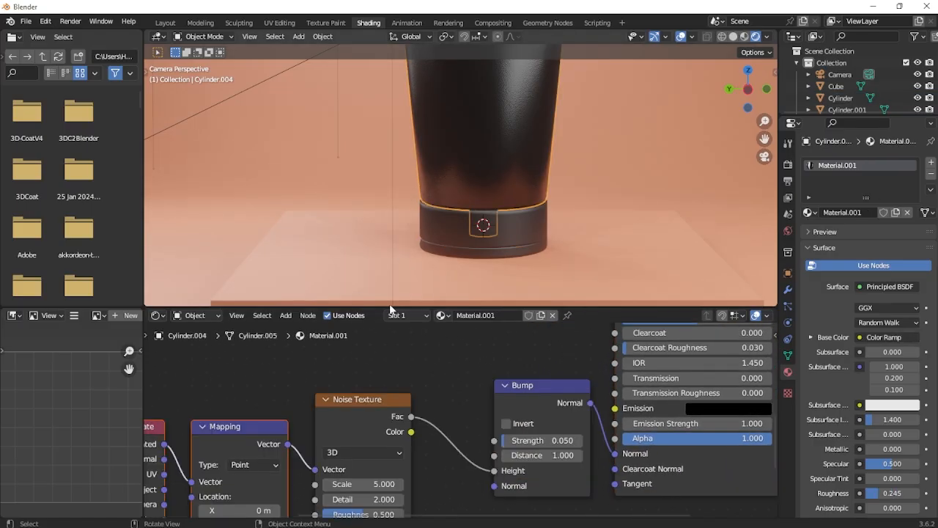
pyautogui.scroll(-3, 489, 434)
pyautogui.scroll(-1, 489, 434)
pyautogui.moveTo(572, 478); pyautogui.dragTo(262, 375)
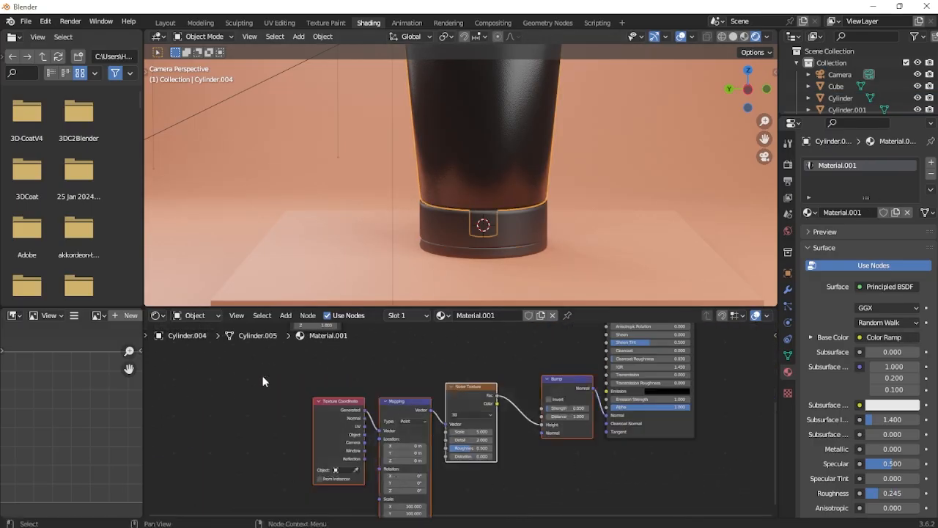
# Paste the copied bump texture nodes into the cap's material and place them clear of the Principled BSDF node.
pyautogui.click(458, 229)
pyautogui.hotkey('ctrl', 'v')
pyautogui.scroll(3, 505, 406)
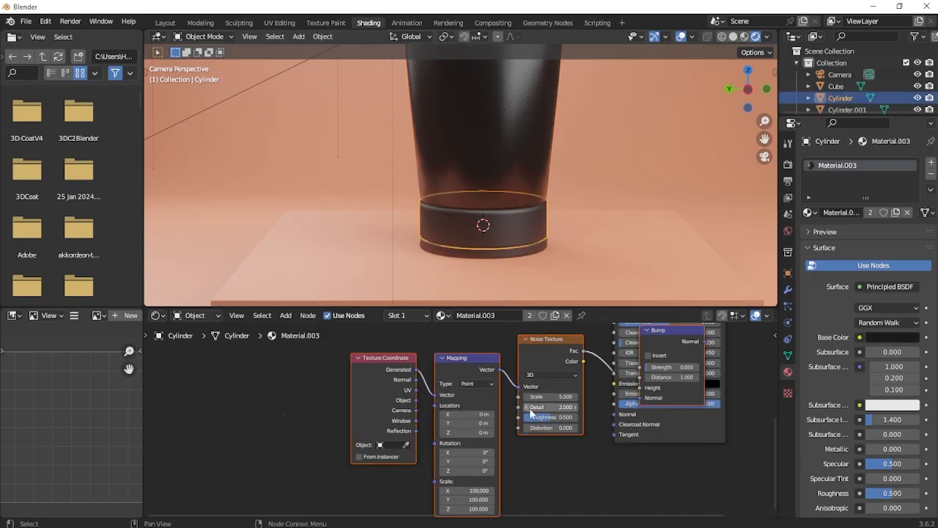
pyautogui.press('g')
pyautogui.click(328, 430)
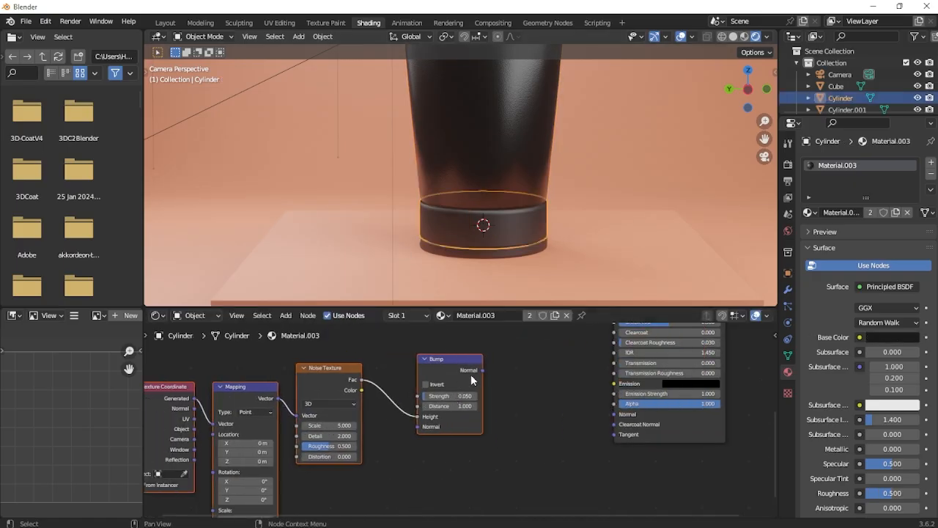
# Connect the Bump node's Normal output to the Principled BSDF's Normal input in the cap's material.
pyautogui.moveTo(481, 370); pyautogui.dragTo(492, 373)
pyautogui.moveTo(615, 417); pyautogui.dragTo(610, 418)
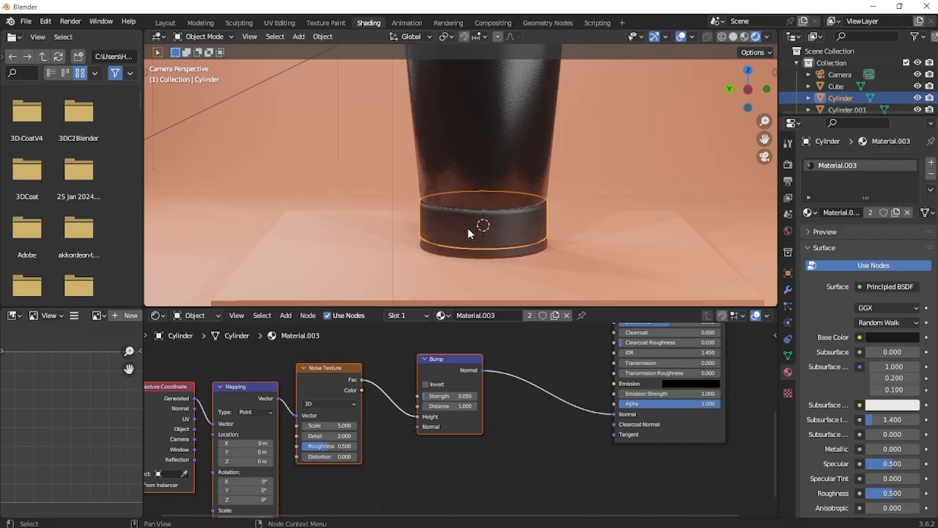
pyautogui.scroll(2, 460, 419)
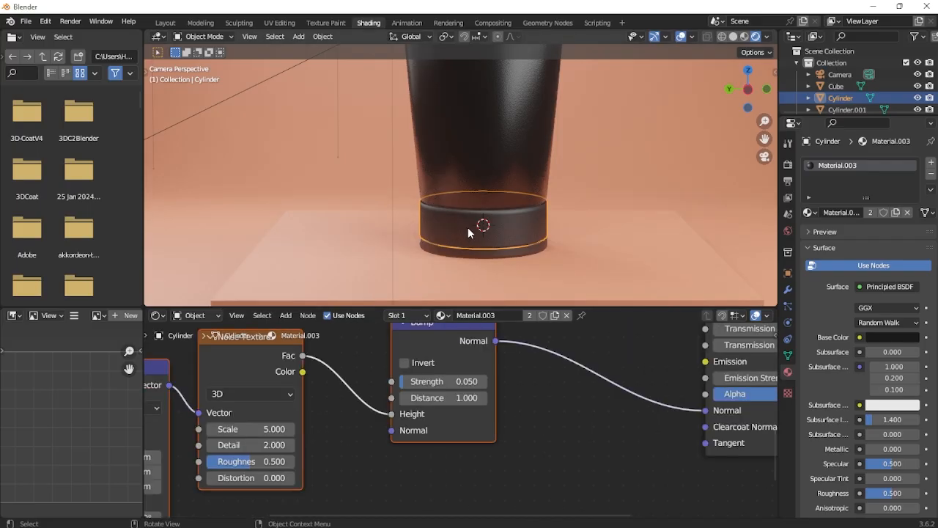
pyautogui.scroll(-3, 461, 228)
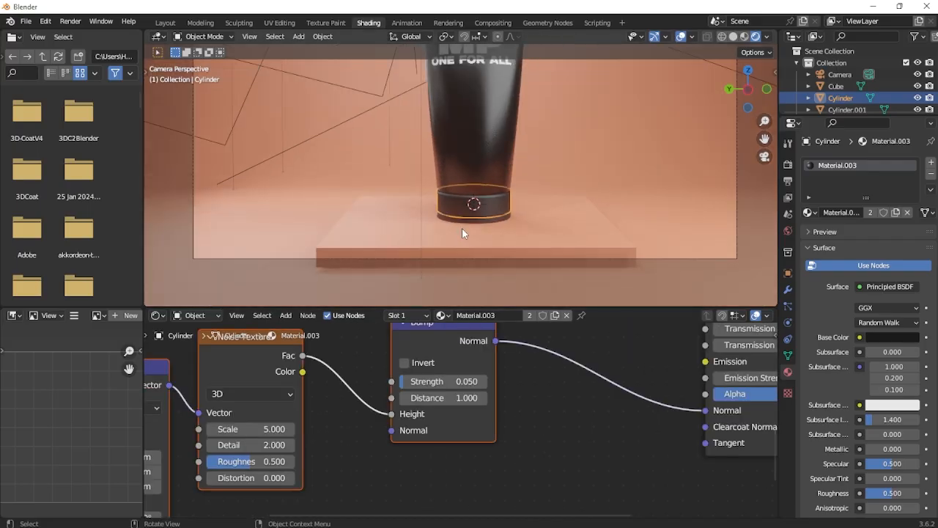
# Set the Bump node's strength to 0.167 in the cap's material, judging the grain on the cap up close.
pyautogui.scroll(8, 461, 227)
pyautogui.moveTo(766, 139); pyautogui.dragTo(769, 20)
pyautogui.scroll(5, 659, 173)
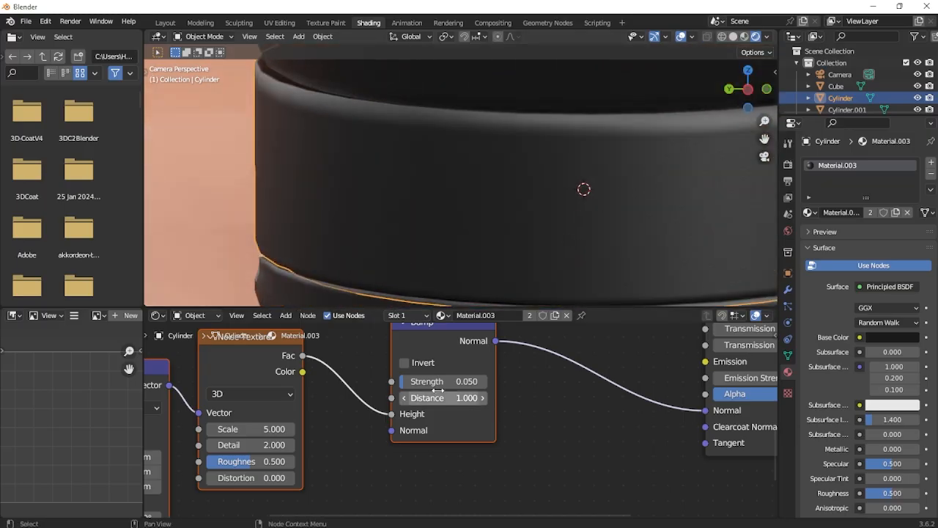
pyautogui.moveTo(443, 381); pyautogui.dragTo(503, 381)
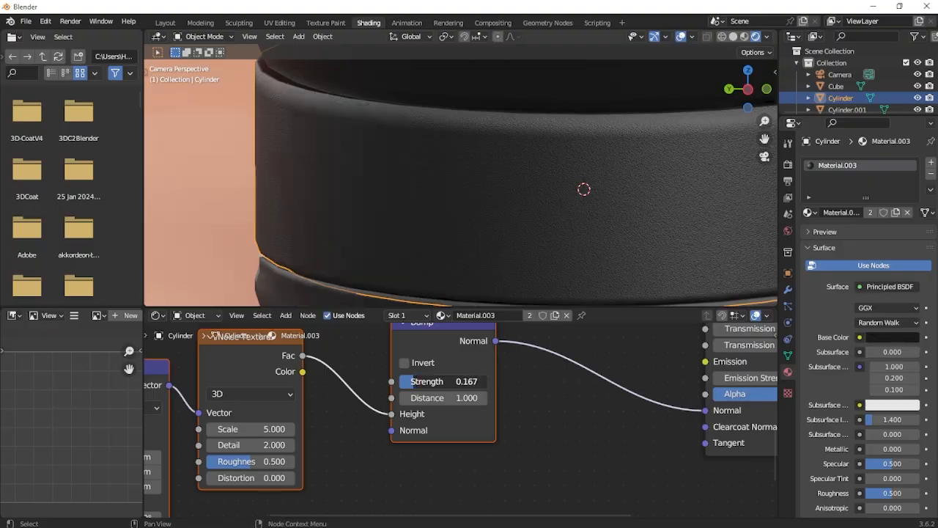
pyautogui.scroll(-2, 538, 326)
pyautogui.scroll(-6, 554, 230)
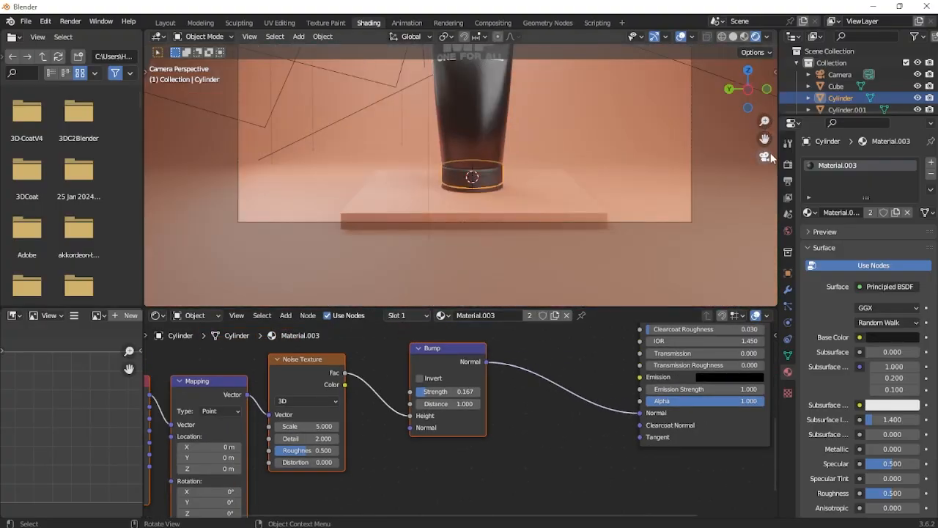
pyautogui.moveTo(764, 140); pyautogui.dragTo(753, 247)
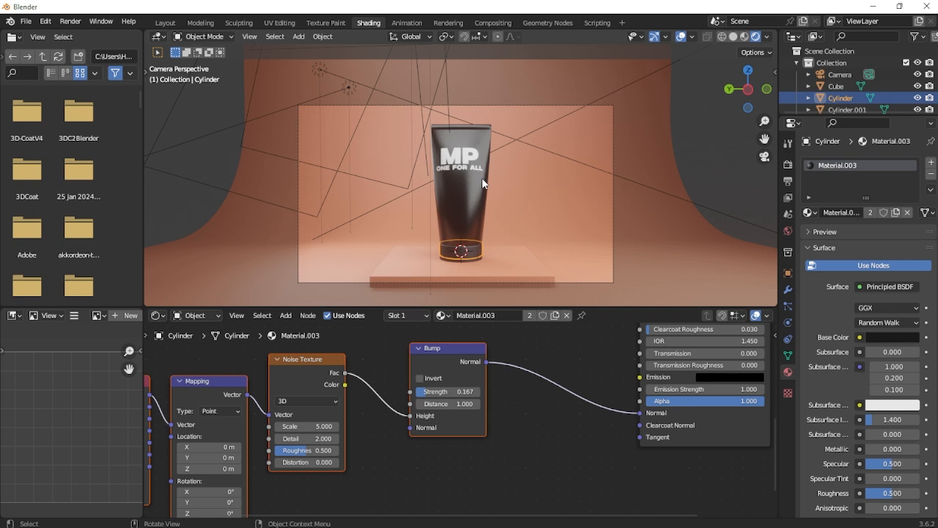
# Add an Irradiance Volume light probe, scale it up about 6 times around the tube and raise it along the Z axis.
pyautogui.click(298, 35)
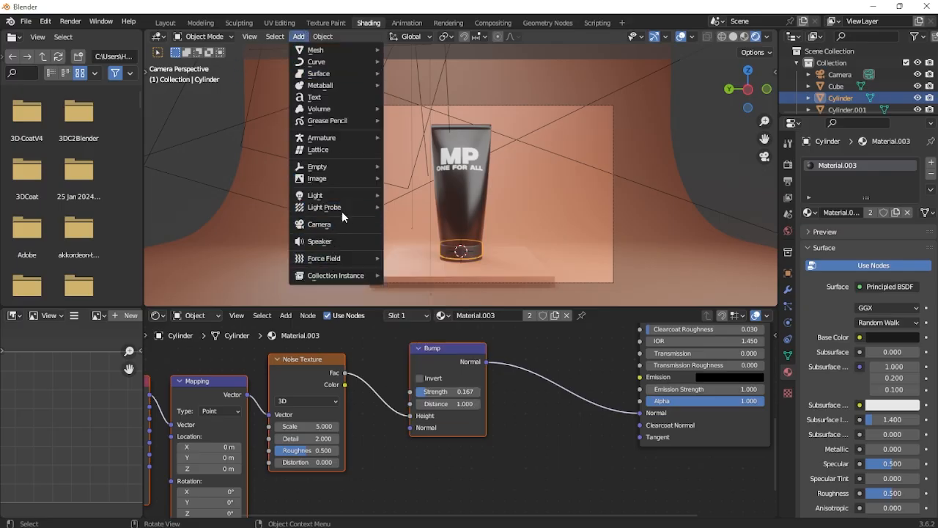
pyautogui.moveTo(344, 206)
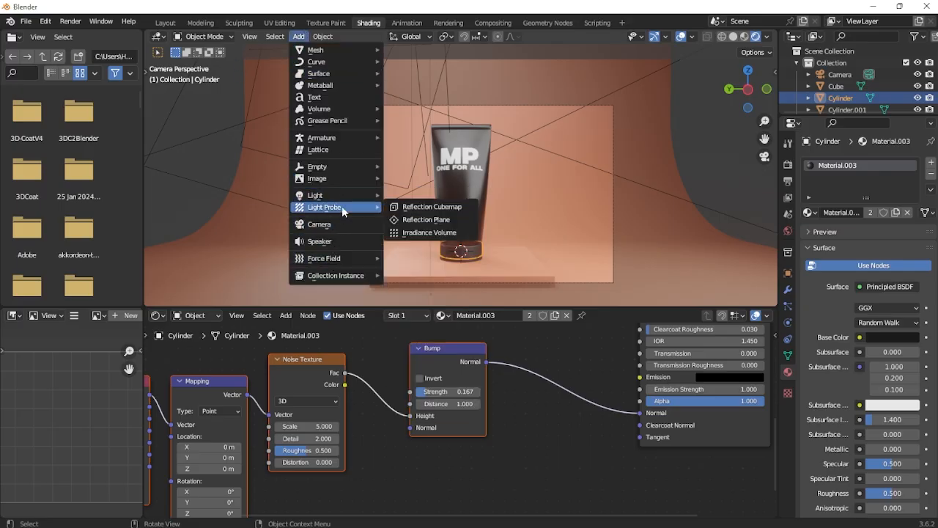
pyautogui.click(423, 233)
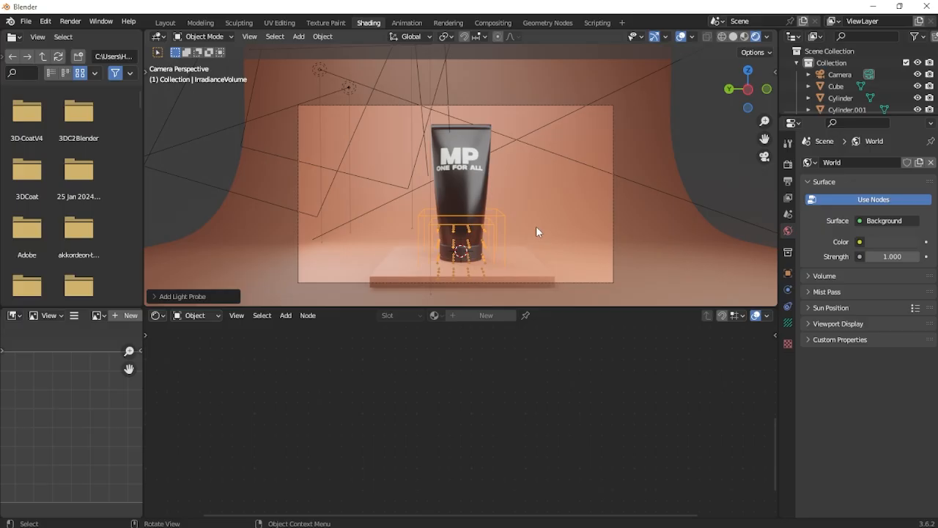
pyautogui.press('s')
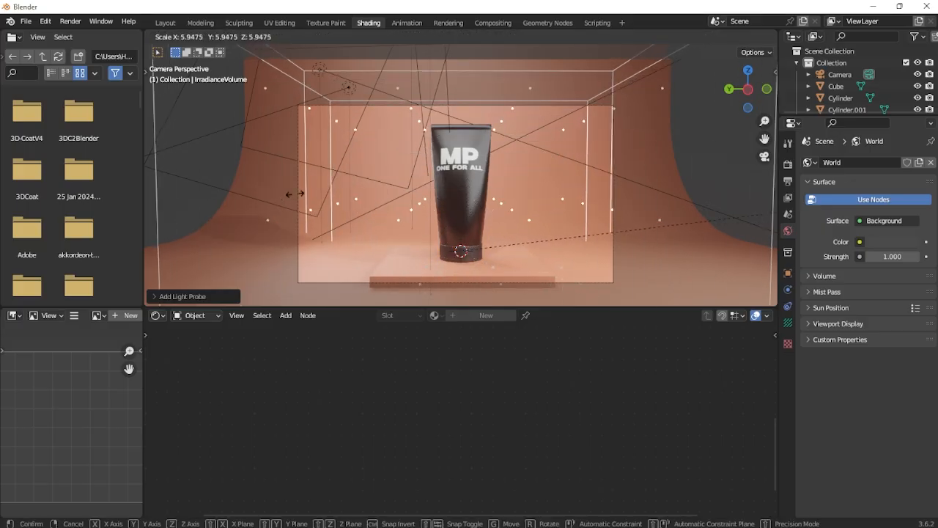
pyautogui.click(311, 192)
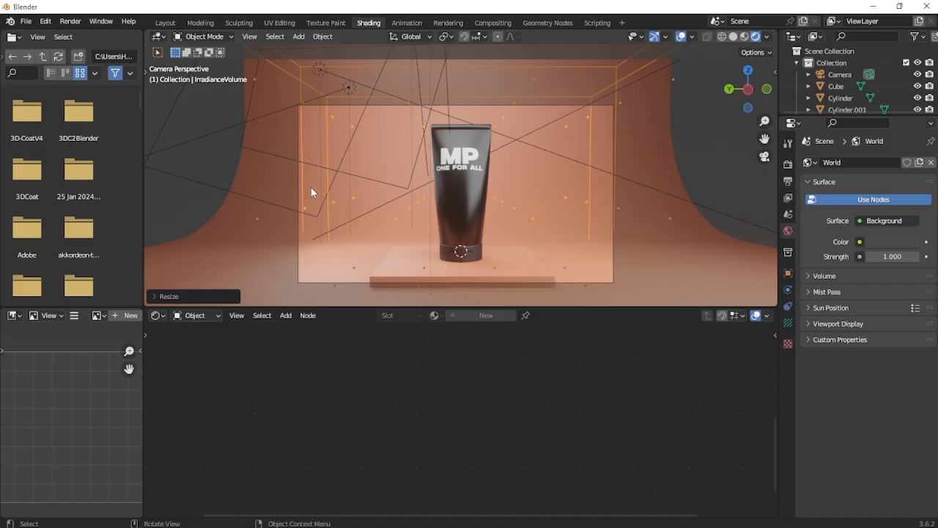
pyautogui.press('g')
pyautogui.press('z')
pyautogui.click(321, 141)
# Bake the scene's indirect lighting in the Eevee render settings.
pyautogui.click(788, 164)
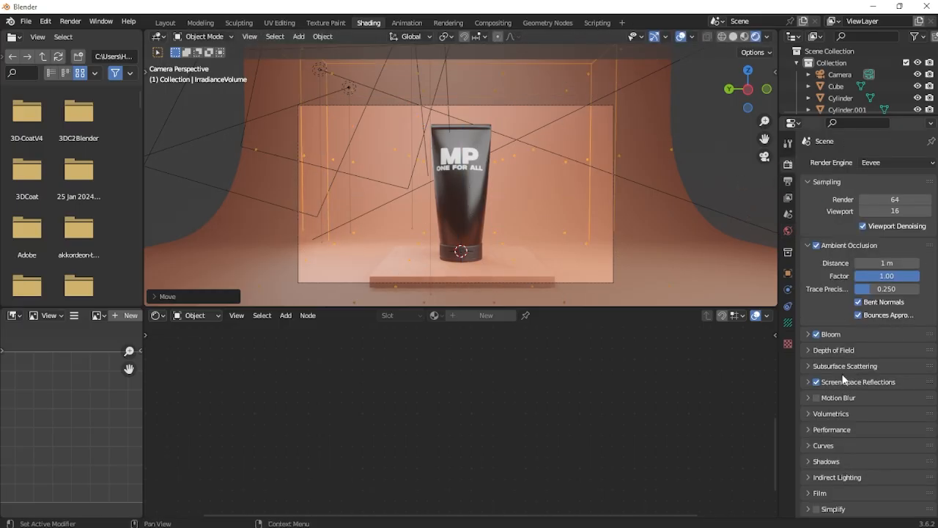
pyautogui.scroll(-2, 841, 384)
pyautogui.click(839, 430)
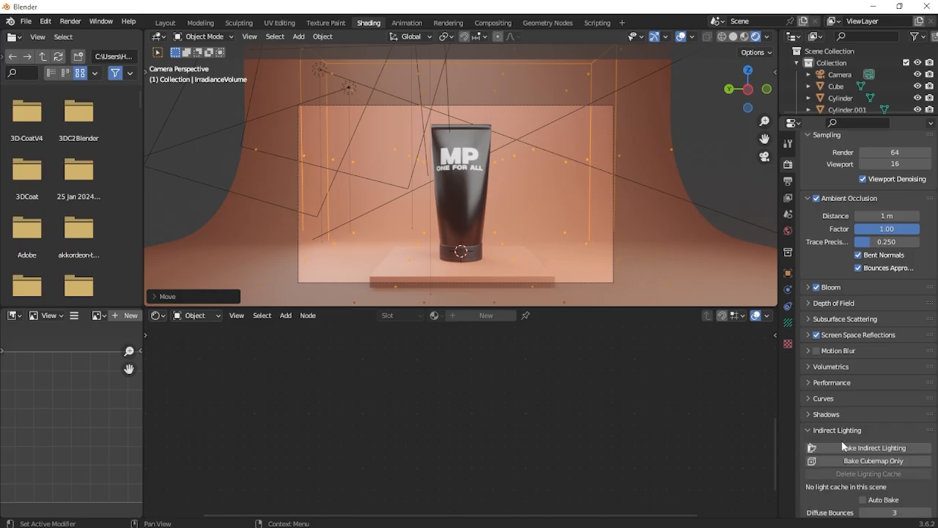
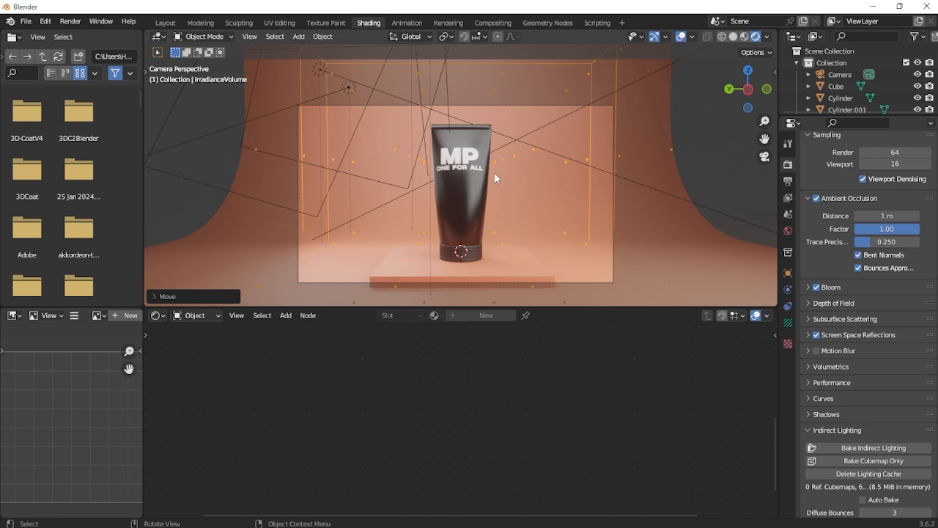
# Delete the lighting cache and bake the indirect lighting again.
pyautogui.click(320, 37)
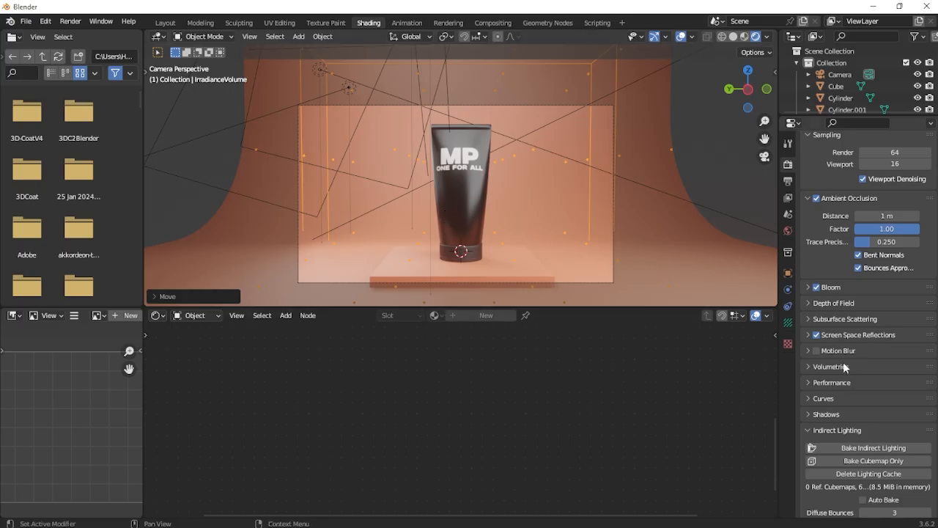
pyautogui.click(876, 475)
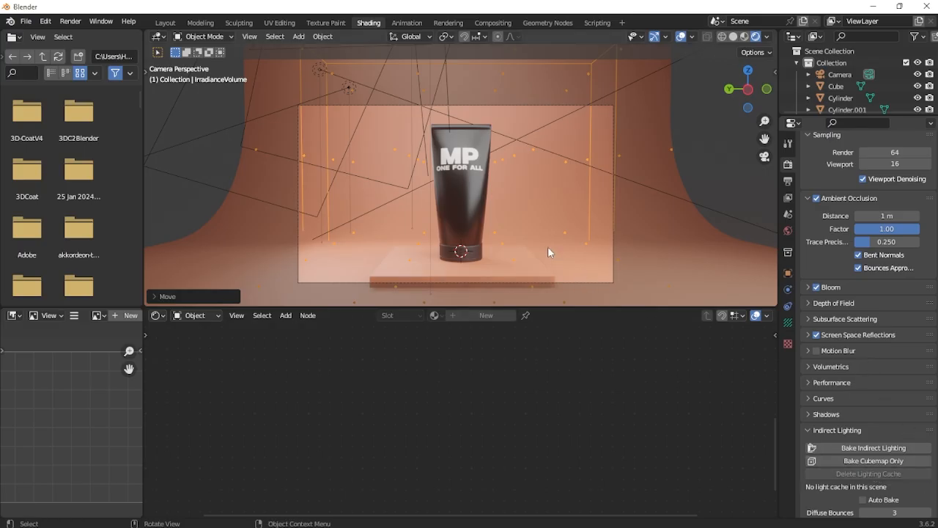
pyautogui.scroll(-2, 533, 251)
pyautogui.scroll(4, 529, 247)
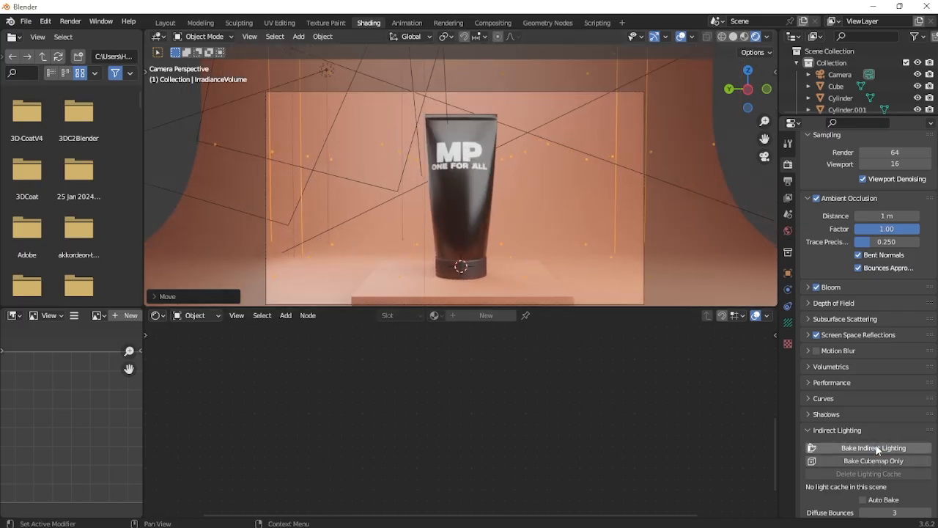
pyautogui.click(875, 447)
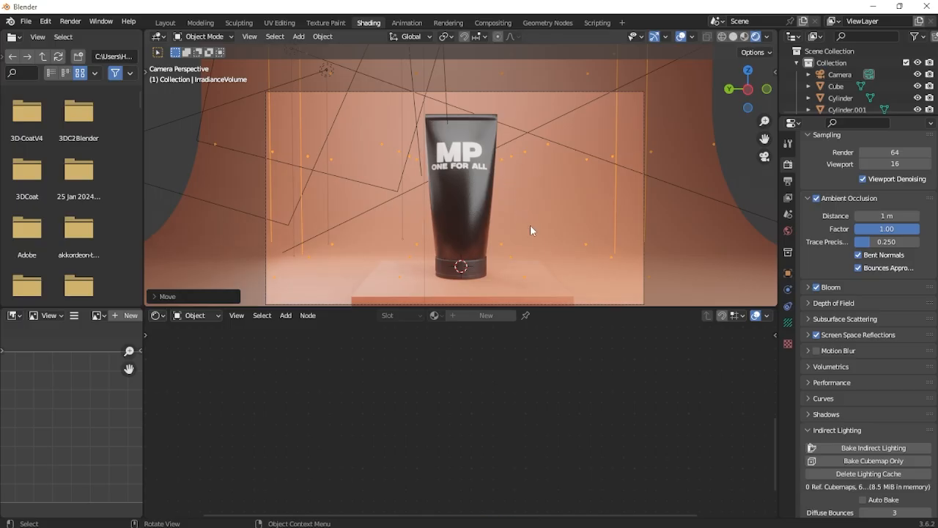
# Examine the baked lighting on the tube, cap and podium, both up close and in the full camera framing.
pyautogui.scroll(2, 515, 236)
pyautogui.scroll(-2, 513, 236)
pyautogui.moveTo(765, 138); pyautogui.dragTo(763, 94)
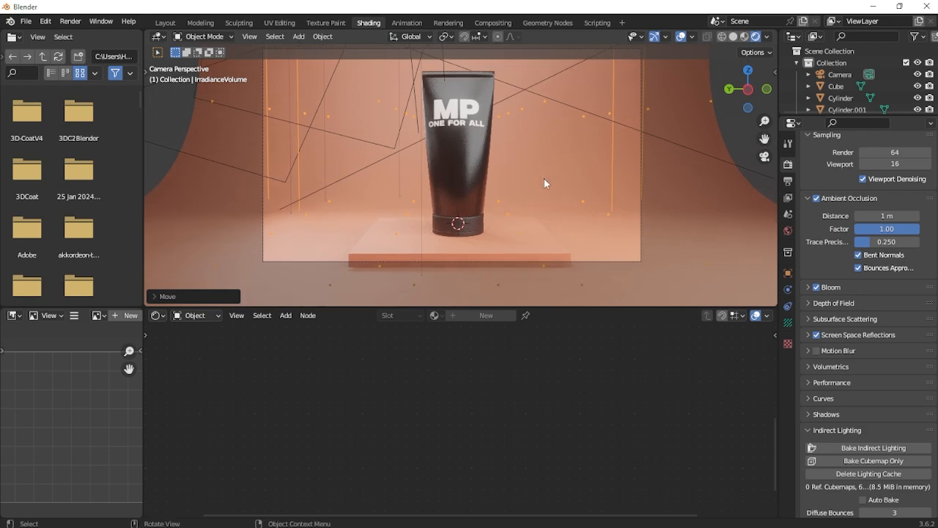
pyautogui.scroll(-2, 542, 178)
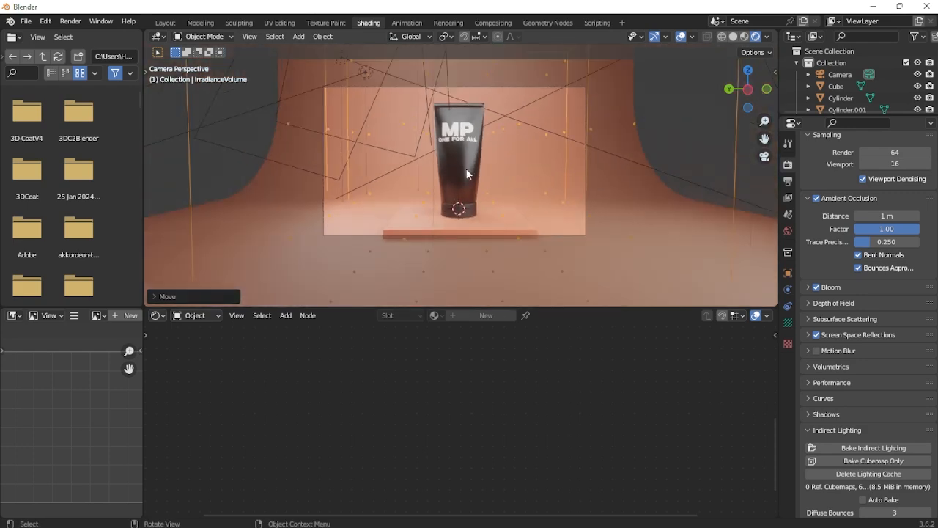
pyautogui.scroll(-3, 512, 183)
pyautogui.scroll(7, 512, 182)
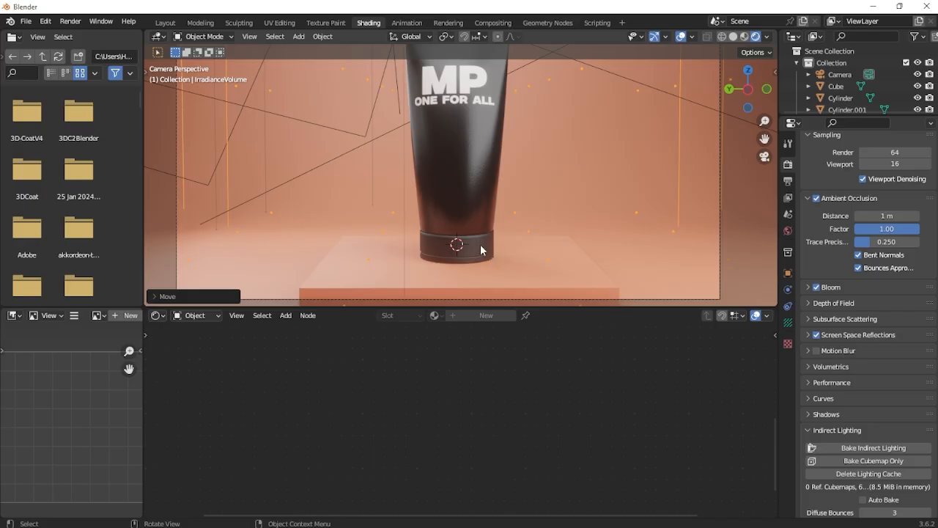
pyautogui.click(473, 255)
pyautogui.keyDown('shift'); pyautogui.click(469, 261); pyautogui.keyUp('shift')
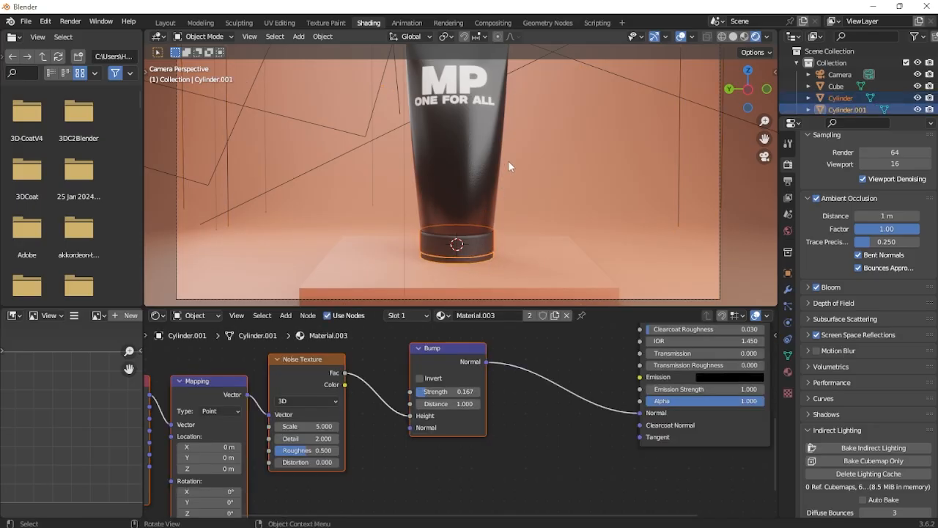
pyautogui.scroll(-5, 512, 159)
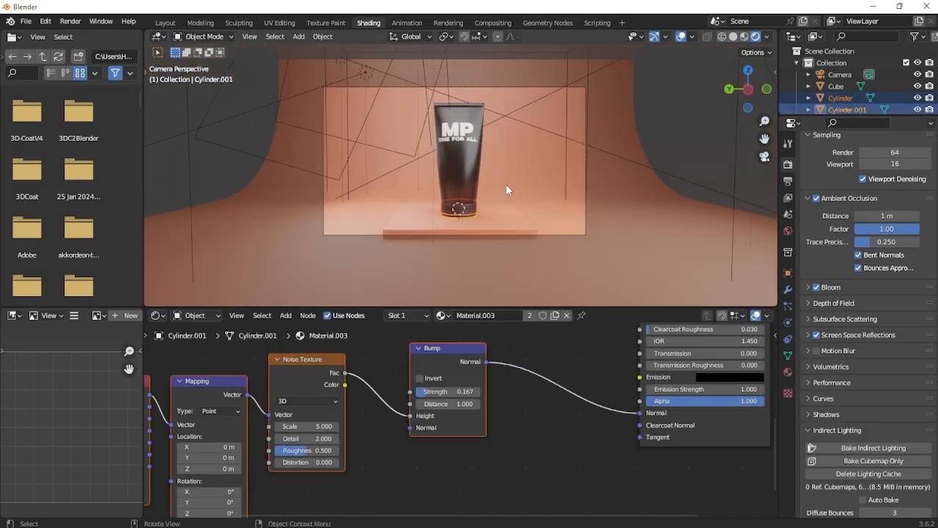
pyautogui.scroll(4, 506, 189)
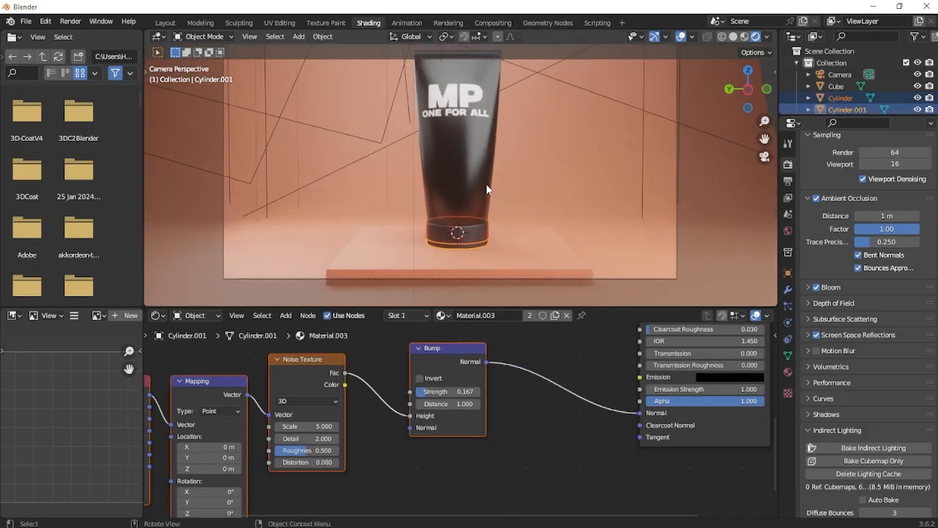
# Hide the curved backdrop plane and the podium cube so that only the tube remains in the camera view.
pyautogui.click(545, 159)
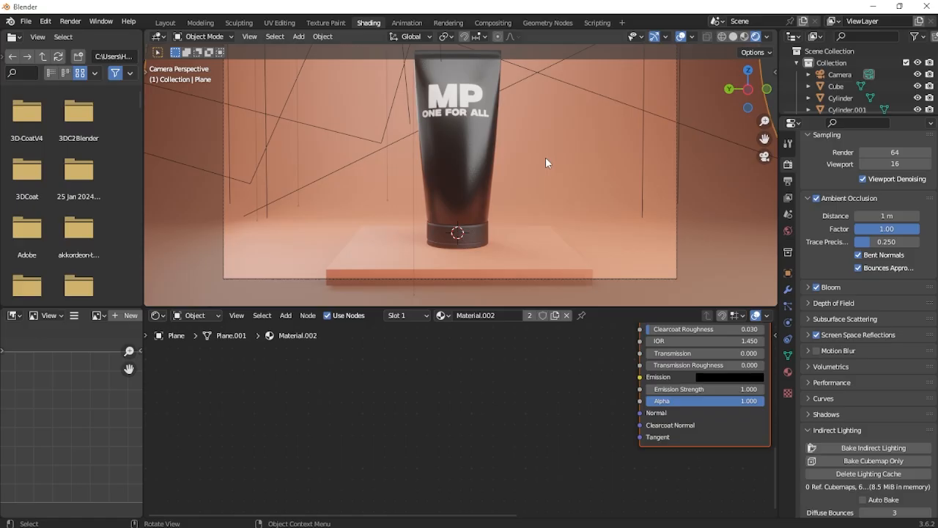
pyautogui.press('h')
pyautogui.click(533, 244)
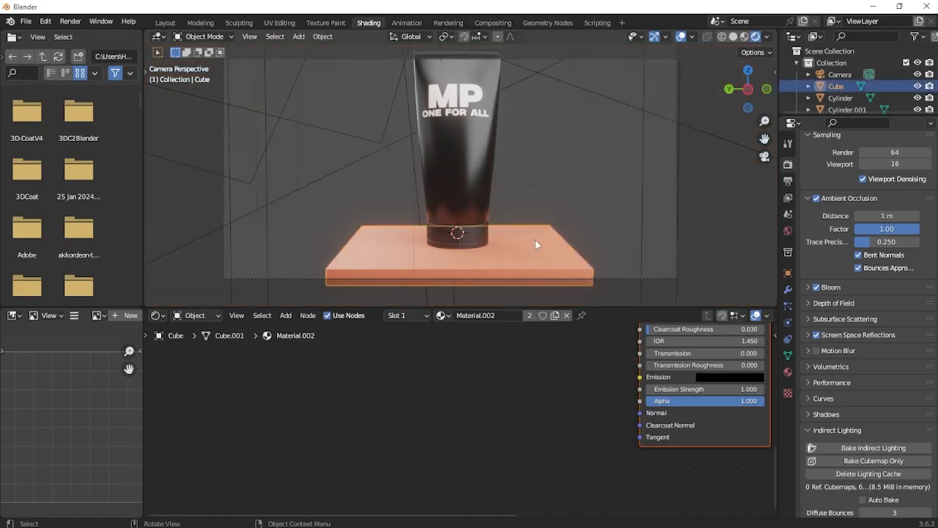
pyautogui.press('h')
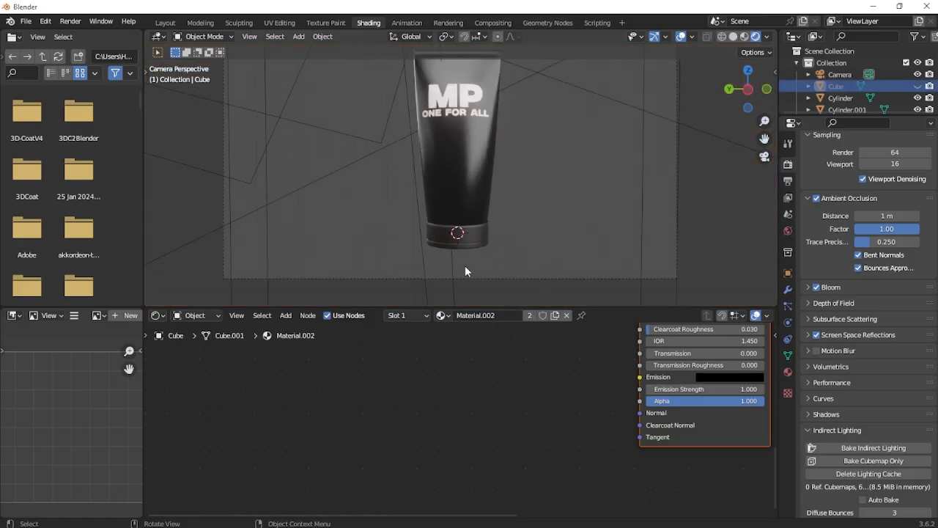
# Select all parts of the tube together and switch the viewport to solid shading with X-ray enabled.
pyautogui.moveTo(498, 266); pyautogui.dragTo(457, 173)
pyautogui.scroll(-5, 461, 167)
pyautogui.scroll(3, 461, 167)
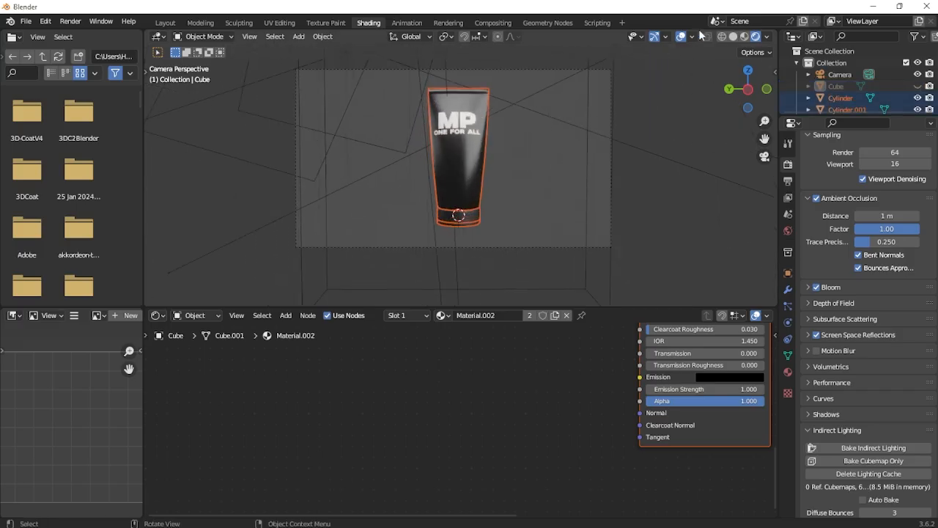
pyautogui.click(730, 37)
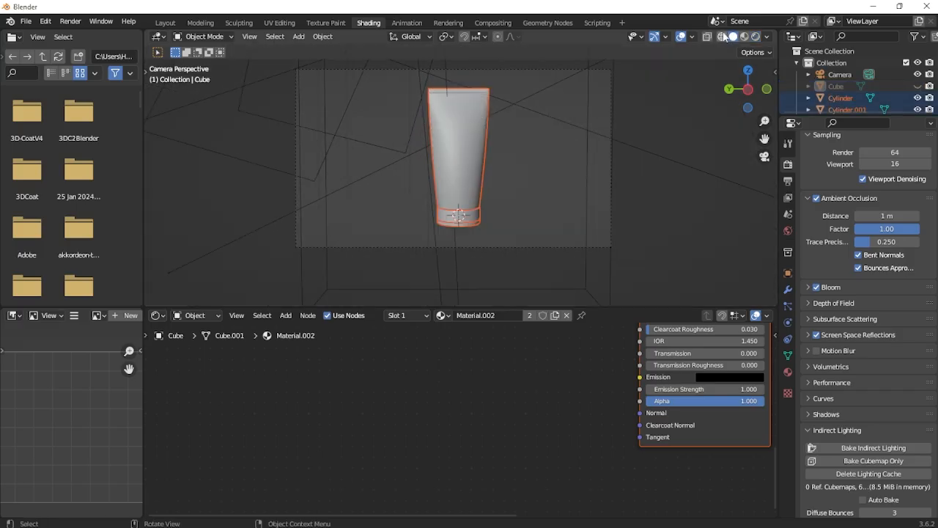
pyautogui.click(707, 36)
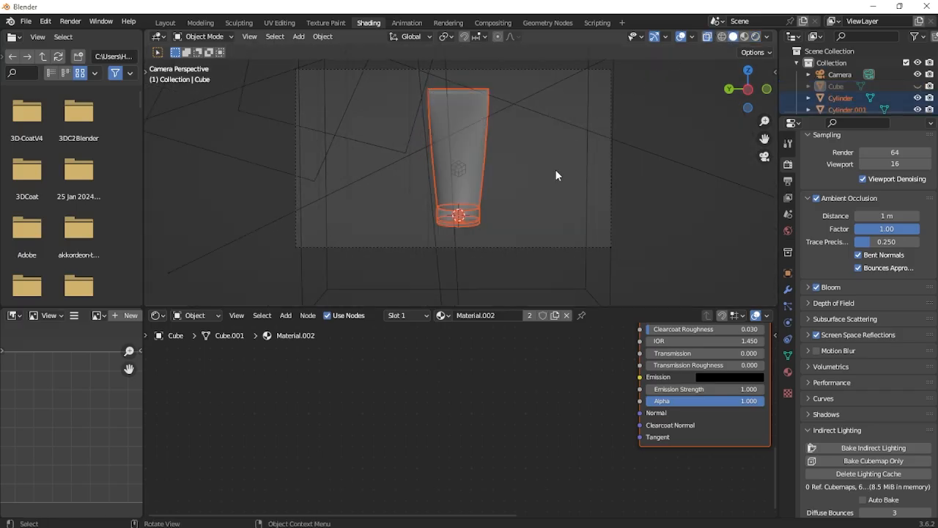
pyautogui.scroll(2, 555, 170)
pyautogui.scroll(-1, 546, 214)
pyautogui.scroll(-2, 544, 221)
pyautogui.press('g')
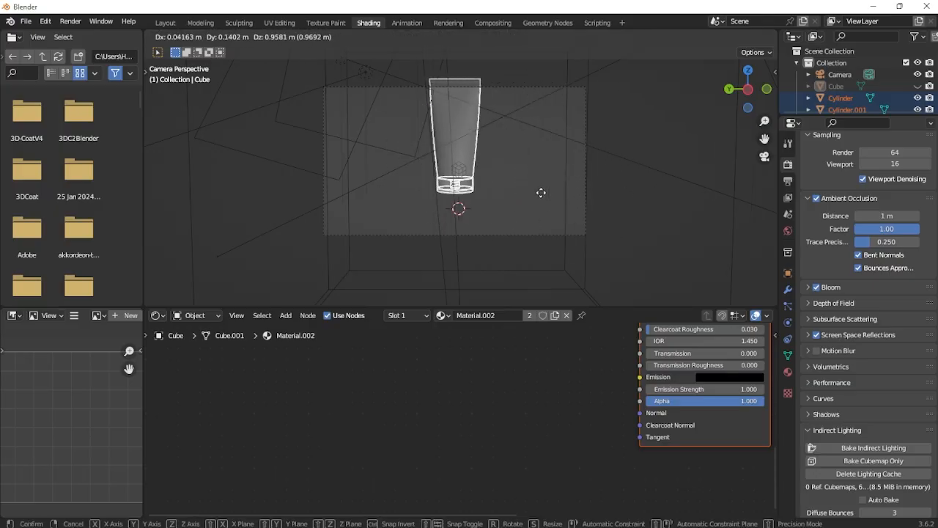
pyautogui.click(541, 192)
pyautogui.scroll(3, 519, 190)
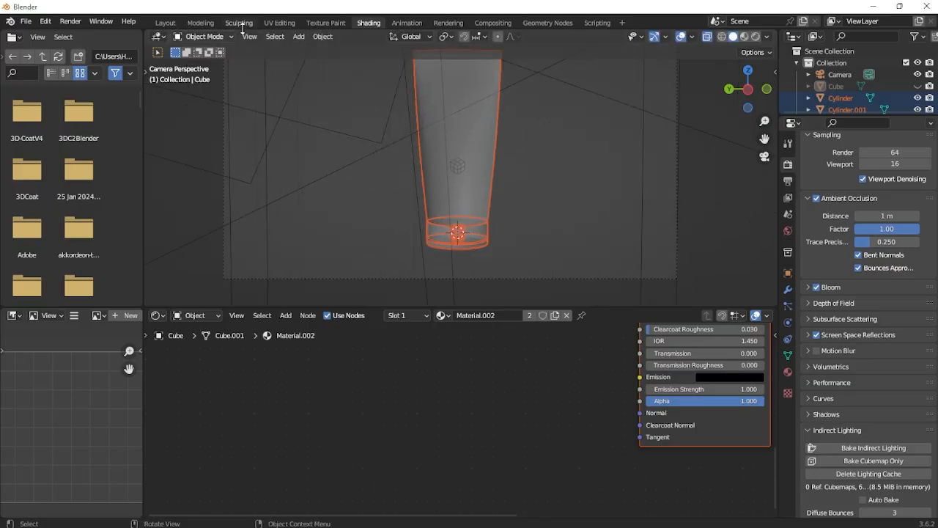
# Move the selected tube parts into a new collection named "product".
pyautogui.click(298, 37)
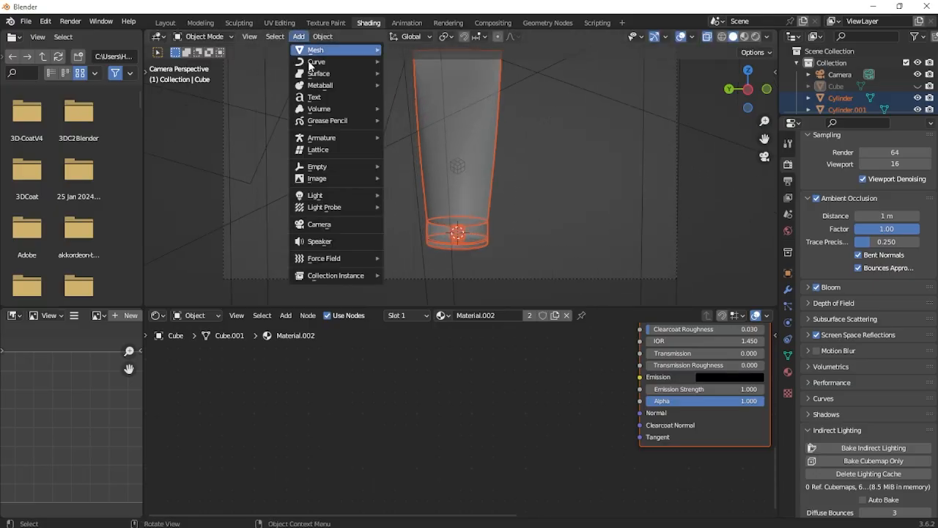
pyautogui.press('m')
pyautogui.click(552, 198)
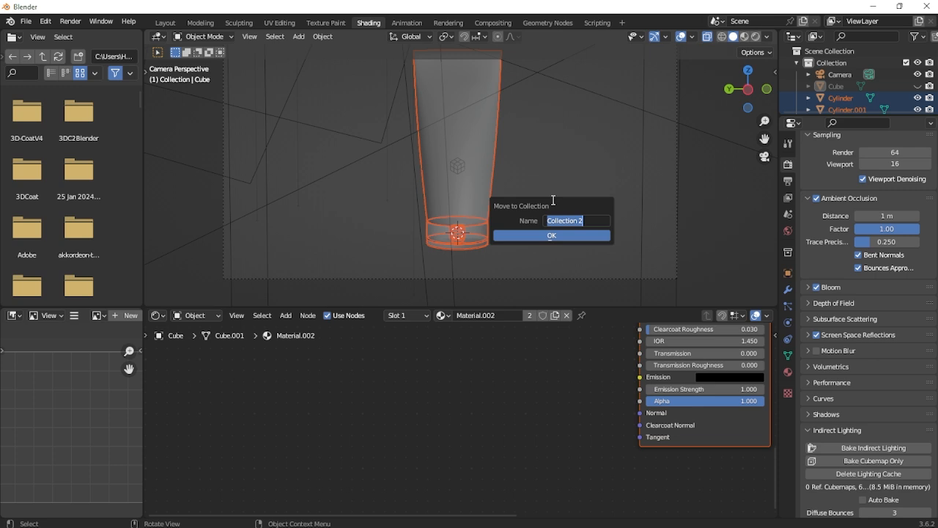
pyautogui.write('proc')
pyautogui.write('uct')
pyautogui.press('Return')
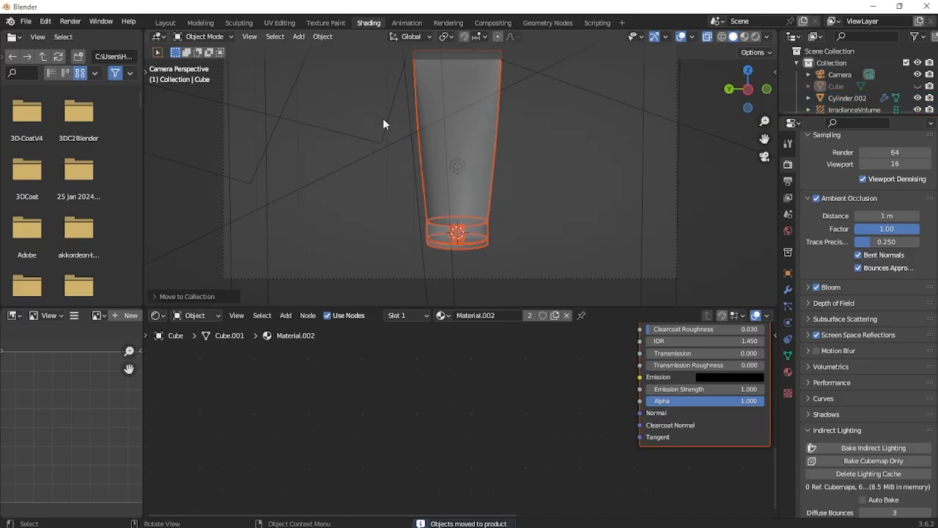
# Add a Plain Axes empty at the 3D cursor in the tube's cap and open its object data settings.
pyautogui.click(299, 36)
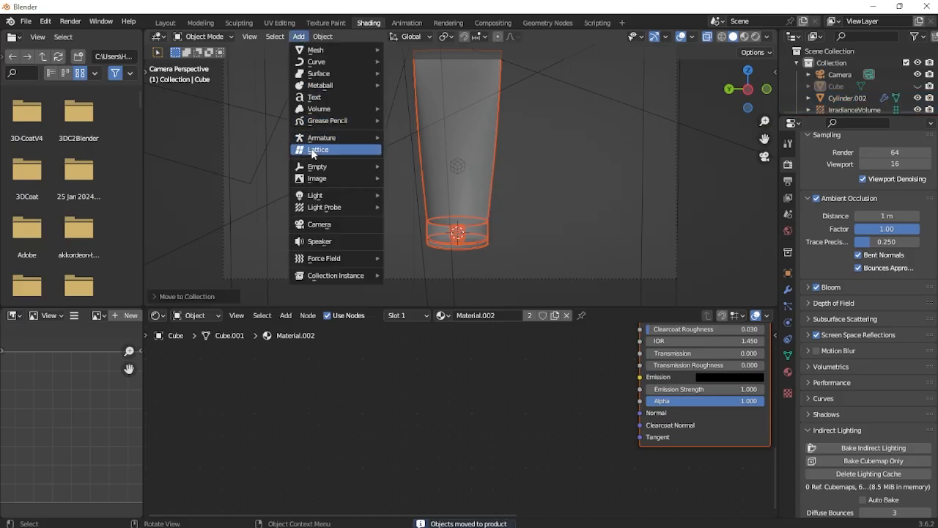
pyautogui.moveTo(329, 167)
pyautogui.click(414, 166)
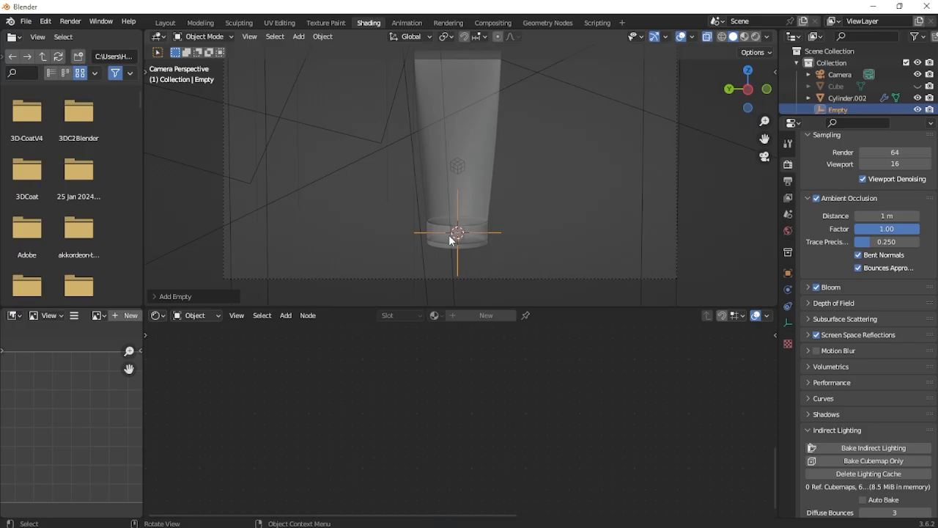
pyautogui.keyDown('shift'); pyautogui.moveTo(473, 237); pyautogui.dragTo(488, 196, button='middle'); pyautogui.keyUp('shift')
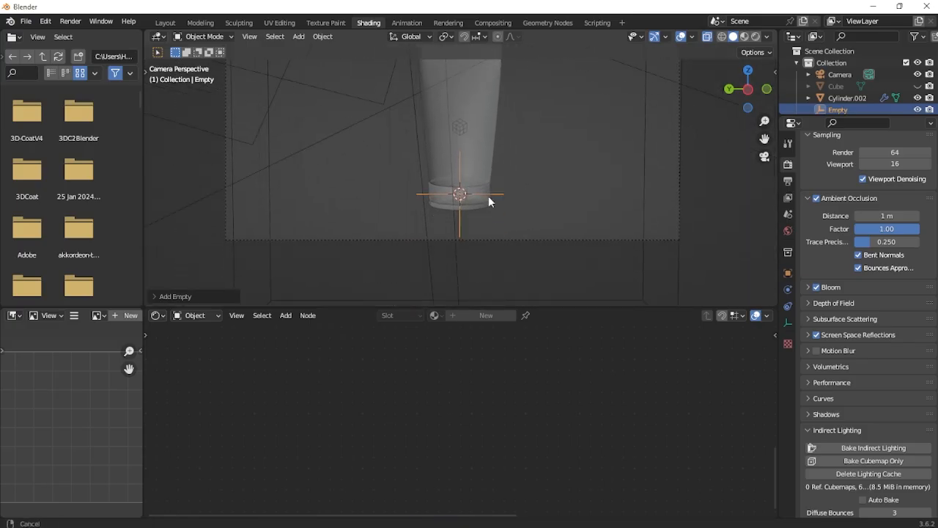
pyautogui.click(787, 323)
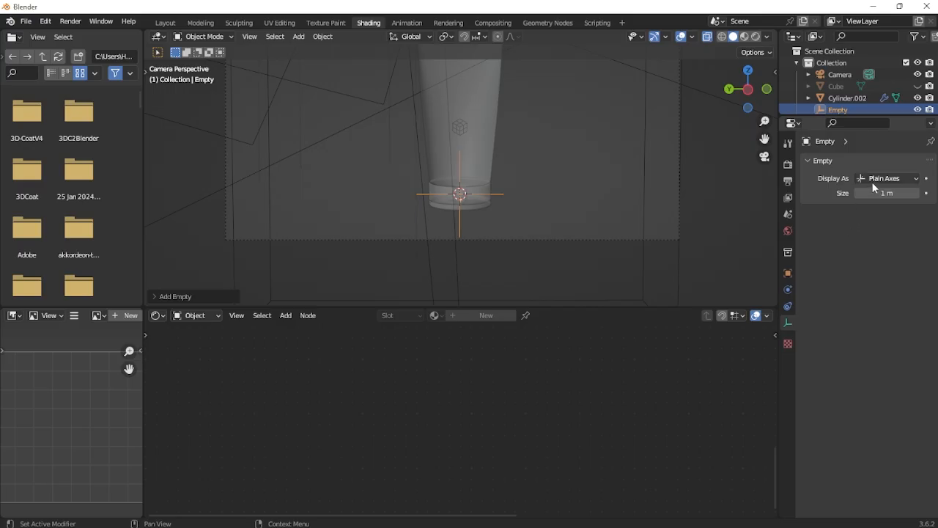
pyautogui.scroll(2, 538, 231)
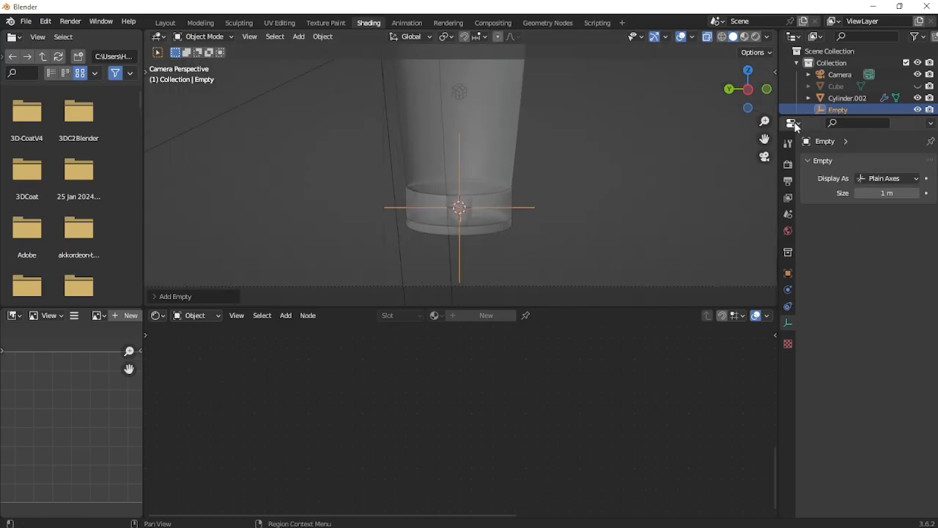
pyautogui.click(797, 62)
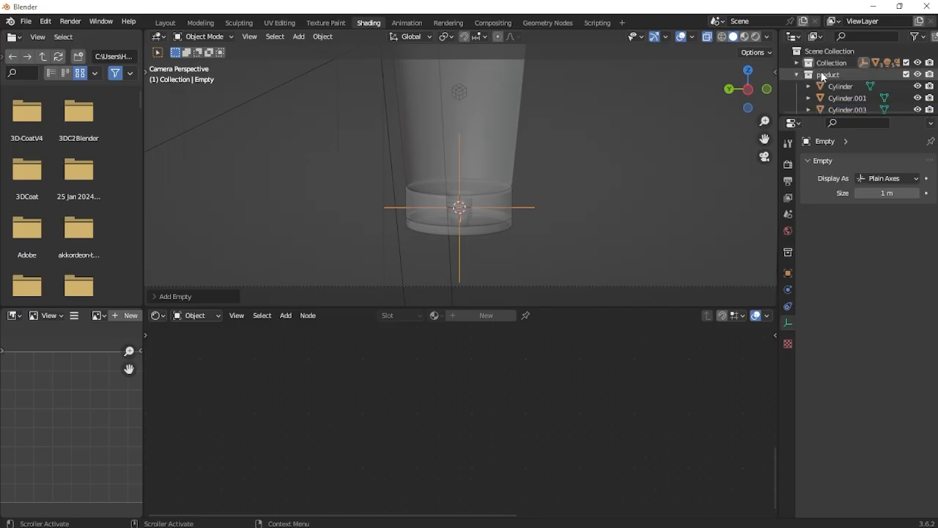
pyautogui.rightClick(799, 74)
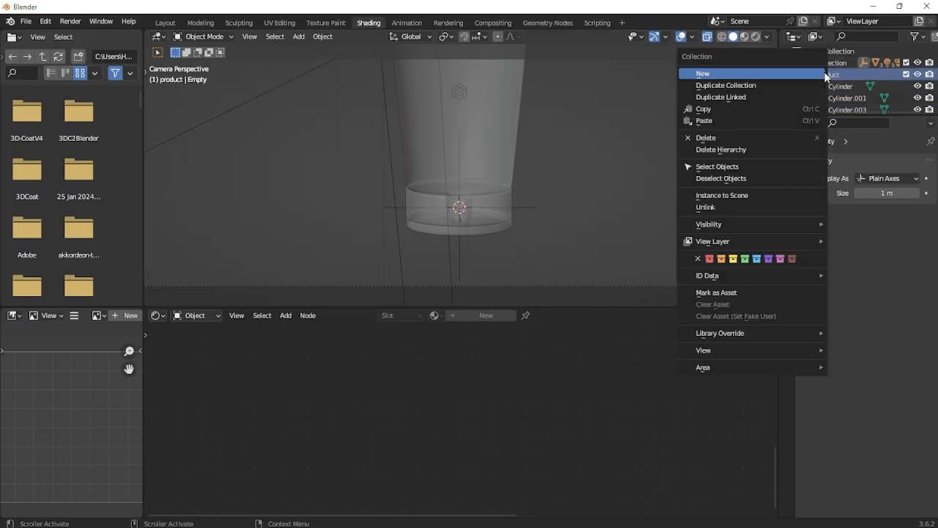
pyautogui.click(762, 167)
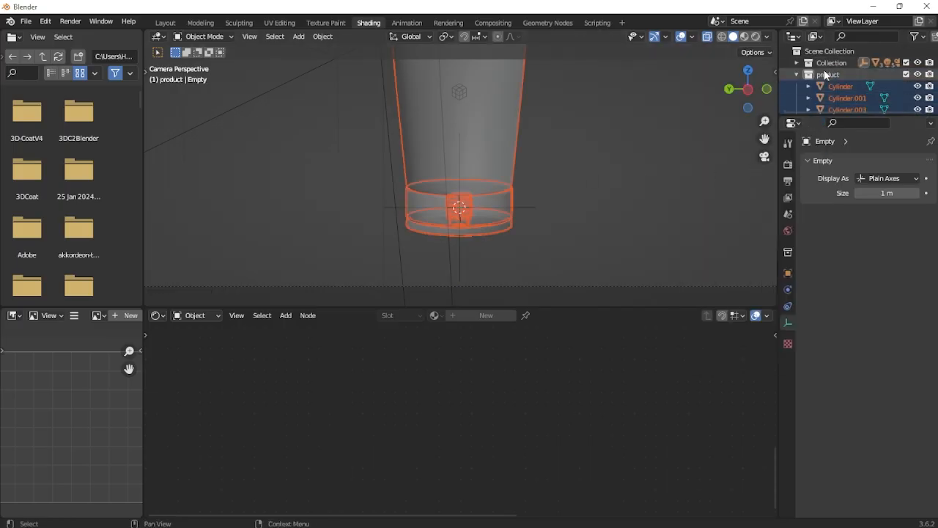
pyautogui.click(796, 62)
pyautogui.scroll(-4, 857, 80)
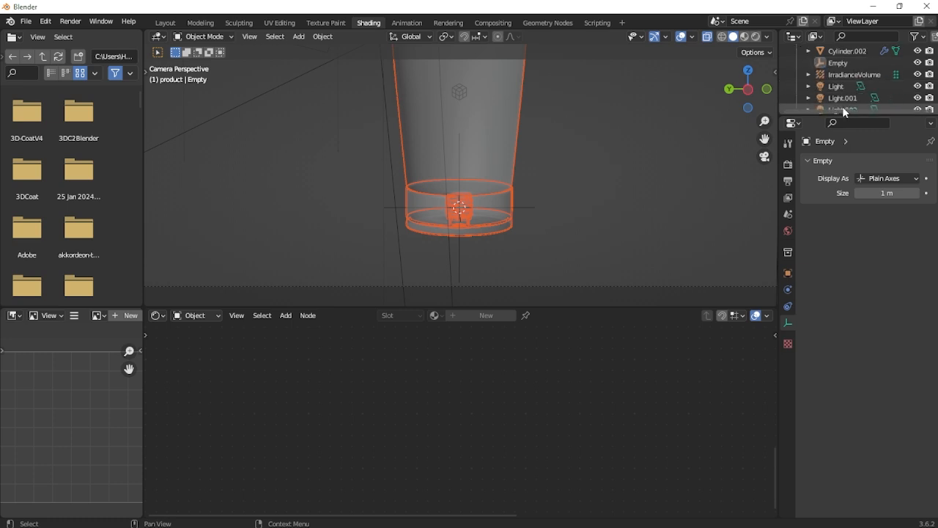
# Parent all objects of the product collection to the Empty using Object (Keep Transform).
pyautogui.click(839, 64)
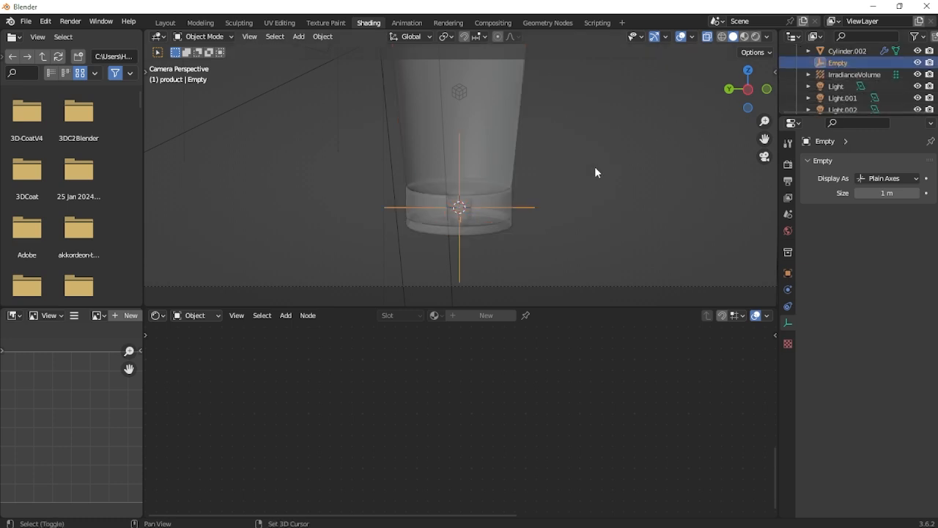
pyautogui.scroll(-2, 838, 81)
pyautogui.scroll(-2, 838, 81)
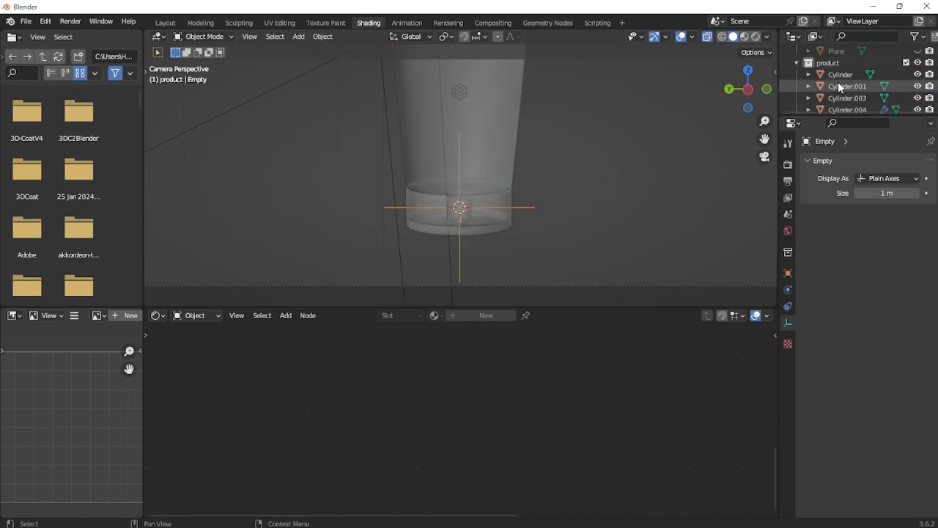
pyautogui.rightClick(847, 62)
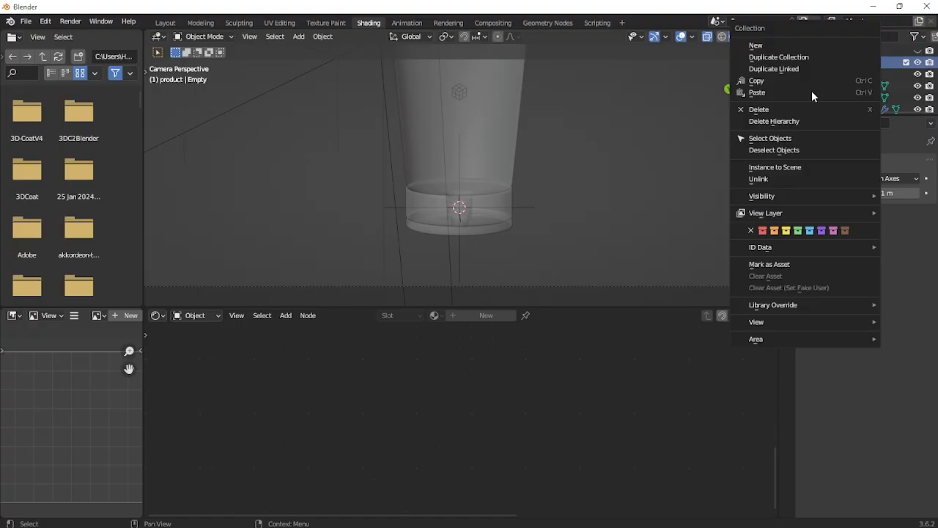
pyautogui.click(773, 138)
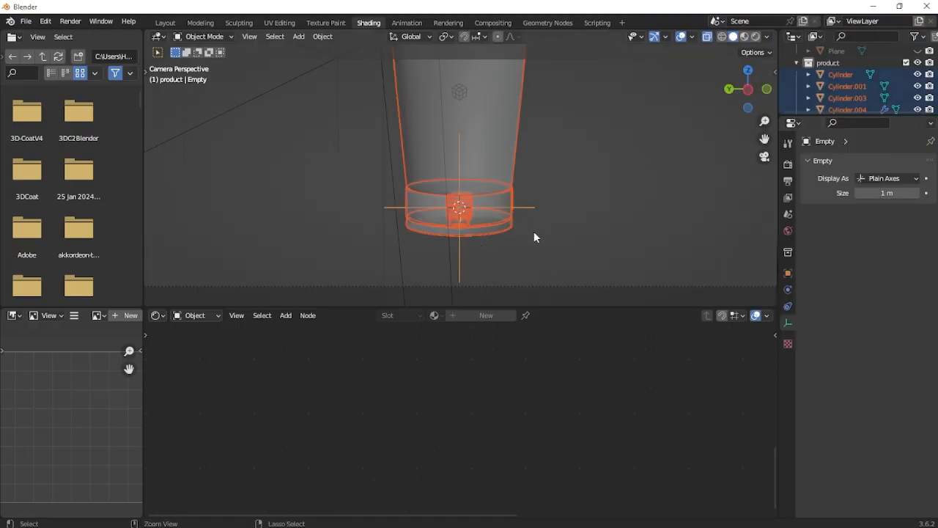
pyautogui.hotkey('ctrl', 'p')
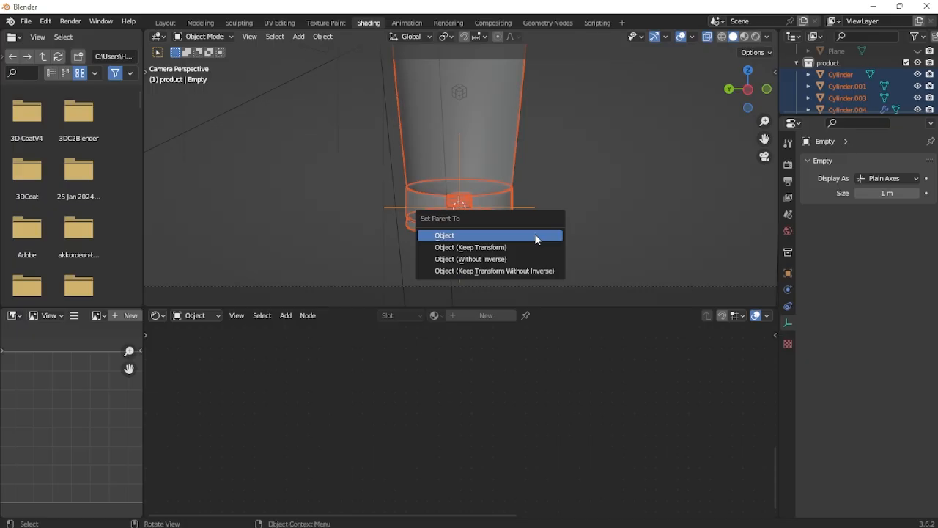
pyautogui.click(498, 249)
# Test-move the Empty several times, cancelling each move, to check whether every tube part follows it.
pyautogui.click(459, 237)
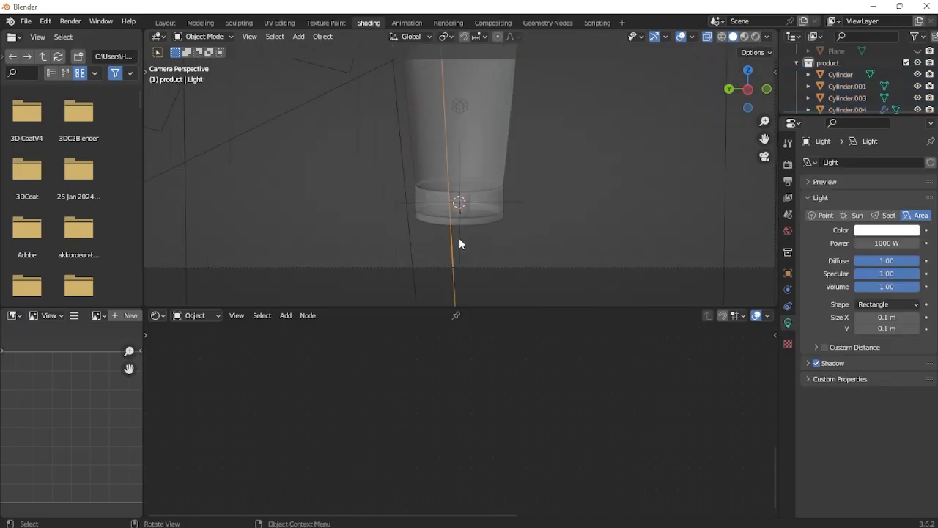
pyautogui.click(460, 238)
pyautogui.press('g')
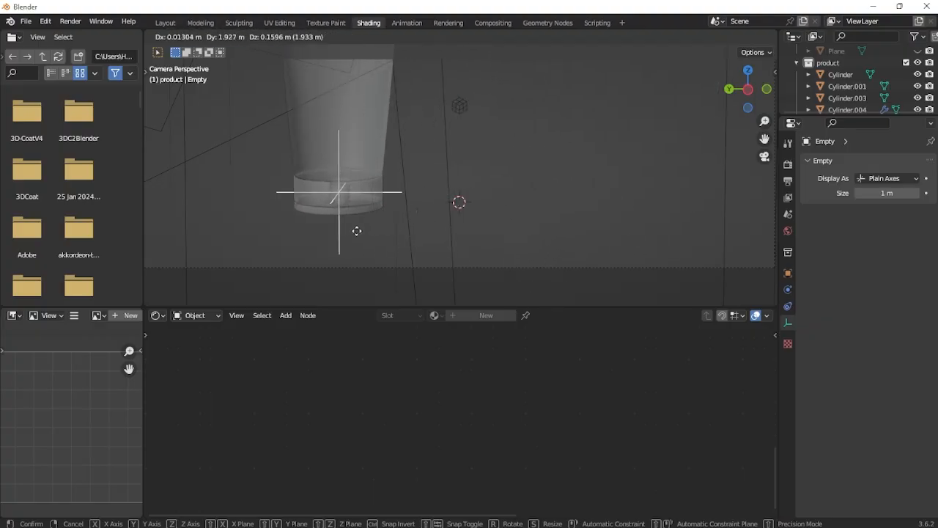
pyautogui.rightClick(433, 230)
pyautogui.scroll(4, 432, 230)
pyautogui.press('g')
pyautogui.rightClick(397, 247)
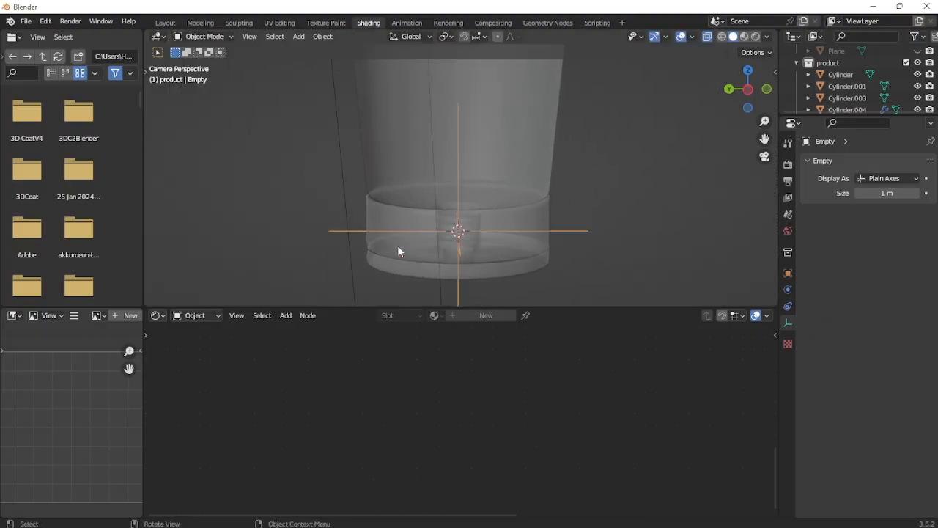
pyautogui.scroll(-1, 468, 220)
pyautogui.press('g')
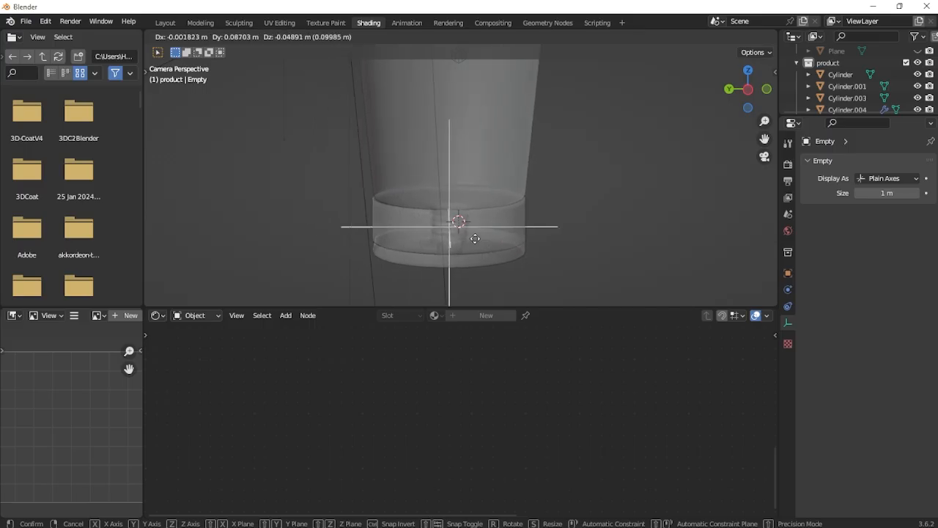
pyautogui.rightClick(436, 245)
pyautogui.scroll(2, 411, 281)
# Parent the small separate part at the cap's lower edge, Cylinder.002, to the Empty.
pyautogui.click(324, 281)
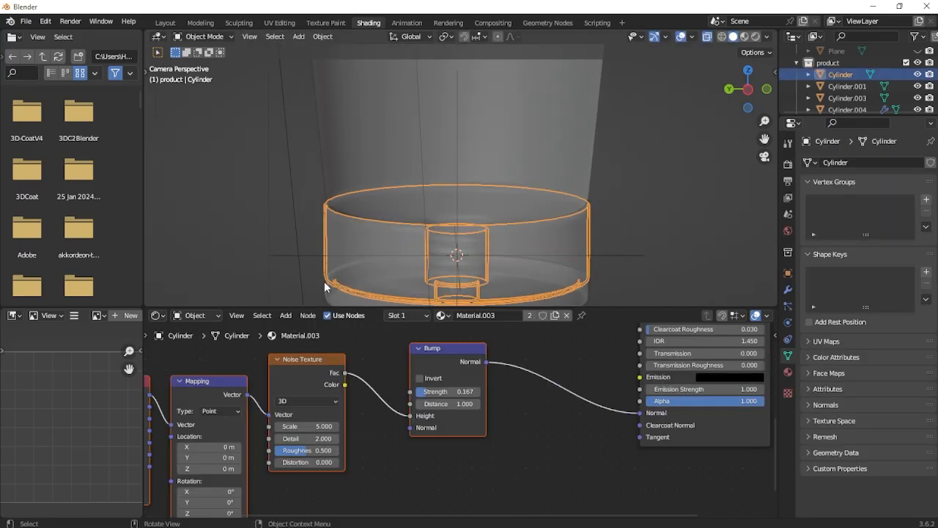
pyautogui.click(324, 281)
pyautogui.click(325, 282)
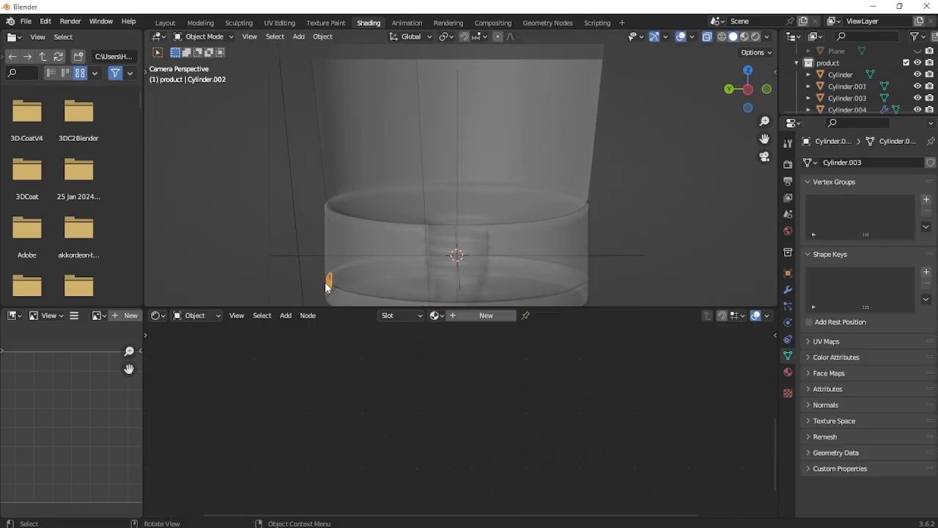
pyautogui.keyDown('shift'); pyautogui.click(619, 255); pyautogui.keyUp('shift')
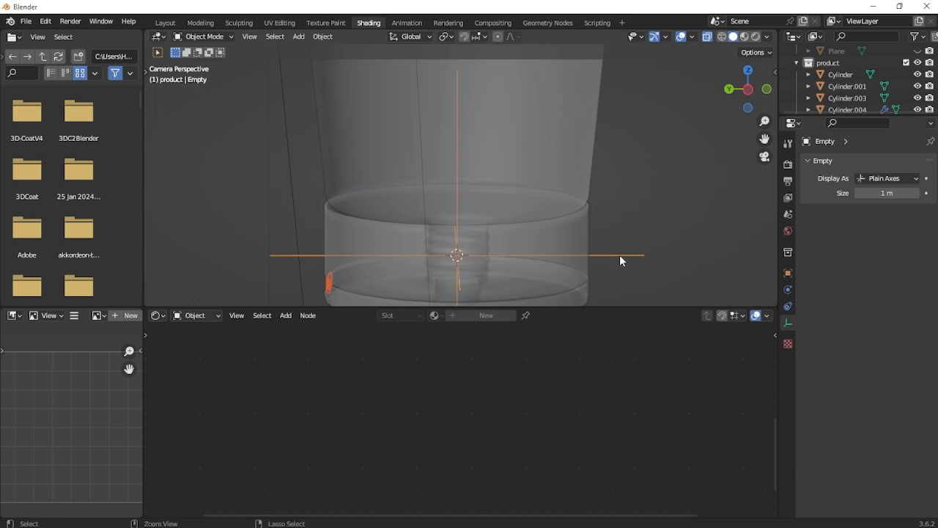
pyautogui.hotkey('ctrl', 'p')
pyautogui.click(619, 256)
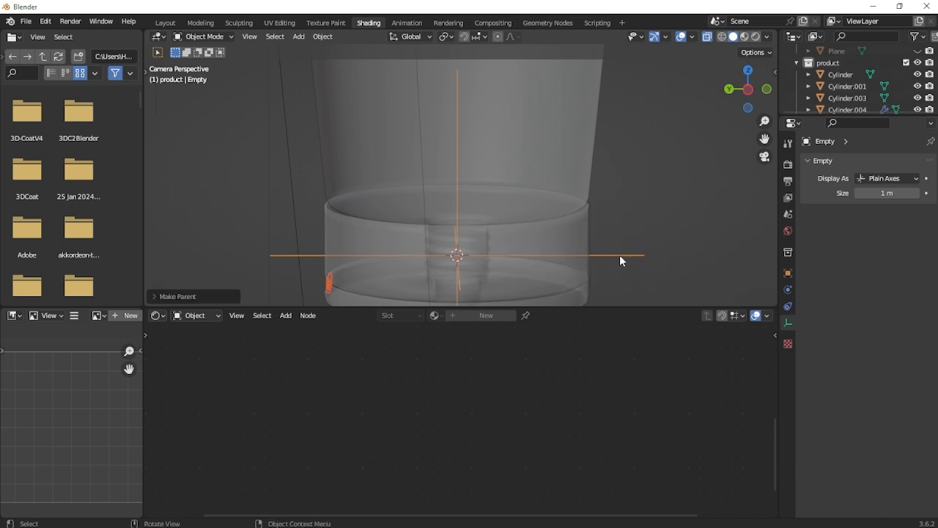
# Test-move the Empty once more and cancel, checking that the whole tube including the small cap part moves together.
pyautogui.scroll(-3, 608, 263)
pyautogui.press('g')
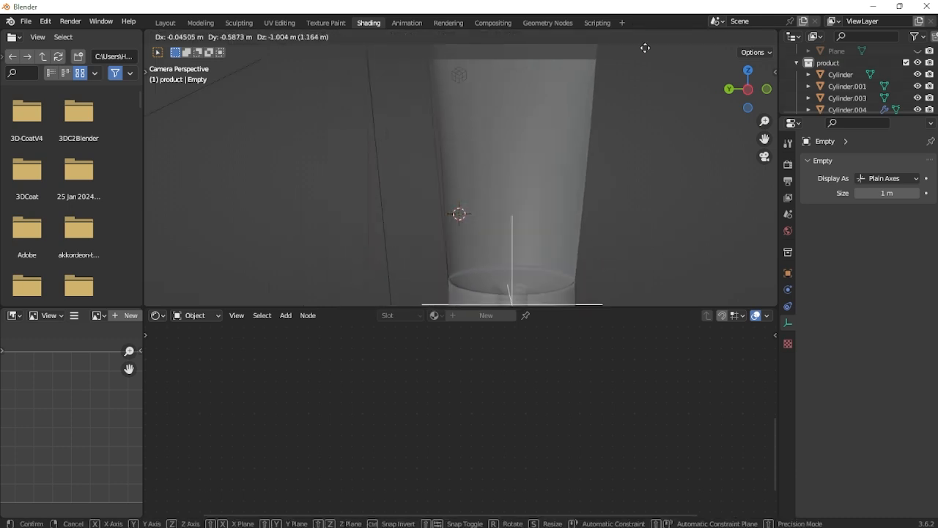
pyautogui.press('Escape')
pyautogui.scroll(-4, 521, 215)
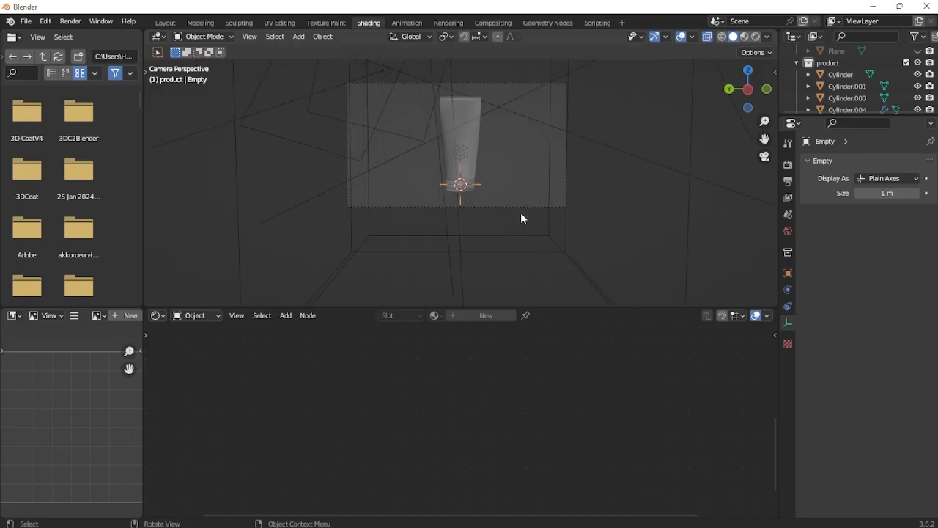
pyautogui.scroll(2, 519, 211)
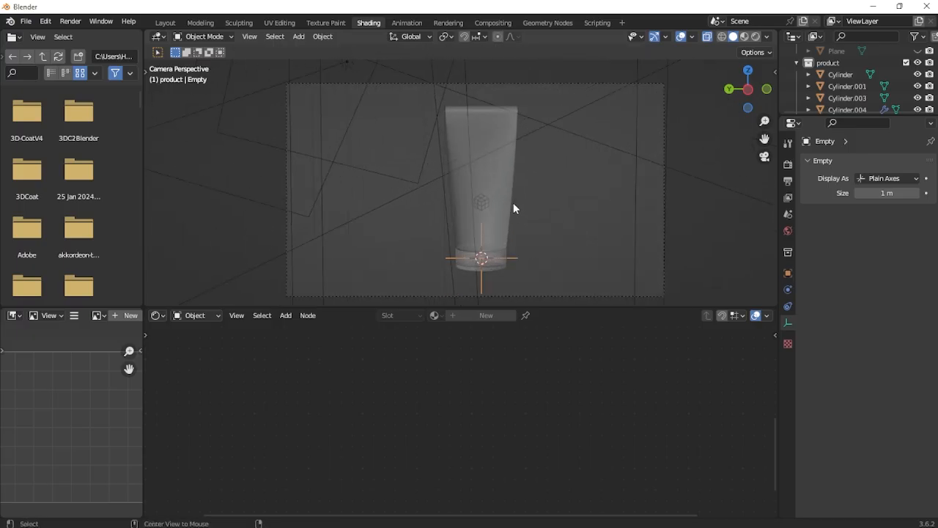
# Unhide the backdrop plane and podium cube, clear the selection and switch the viewport to rendered shading.
pyautogui.hotkey('alt', 'h')
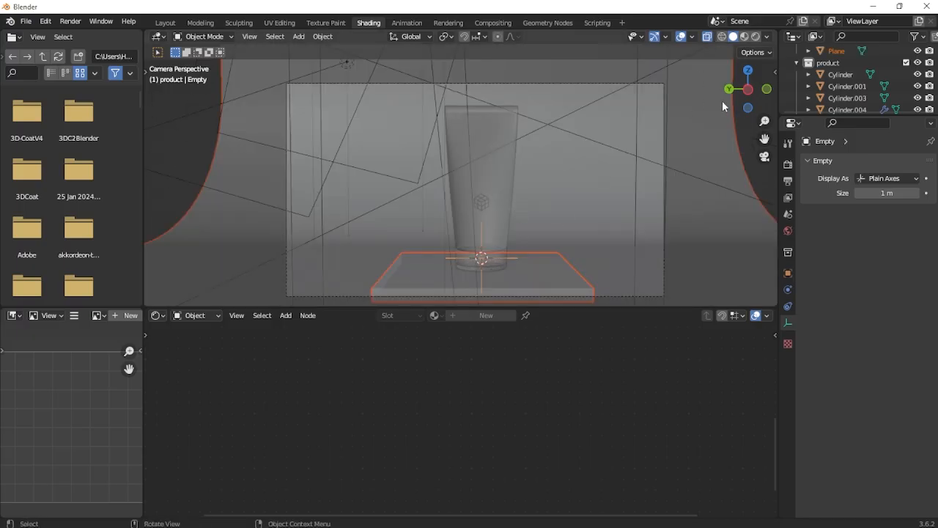
pyautogui.hotkey('alt', 'a')
pyautogui.click(746, 37)
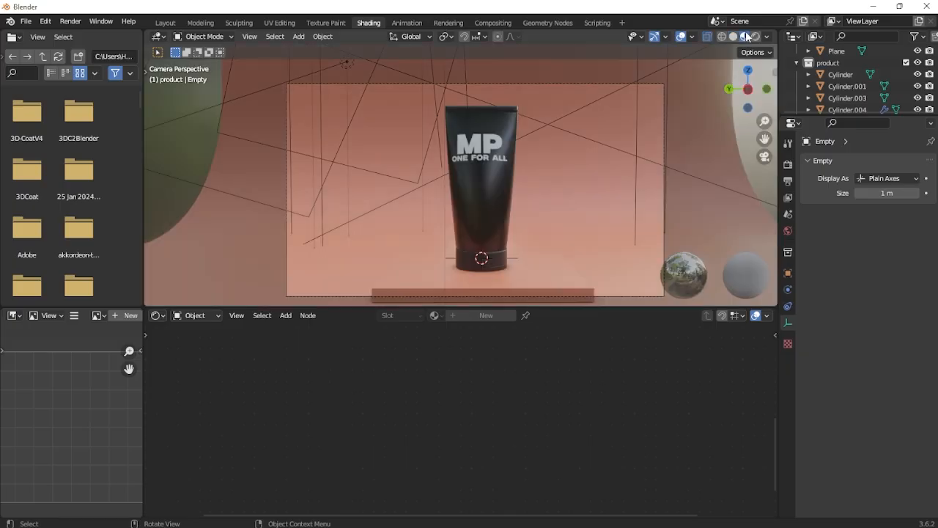
pyautogui.click(759, 38)
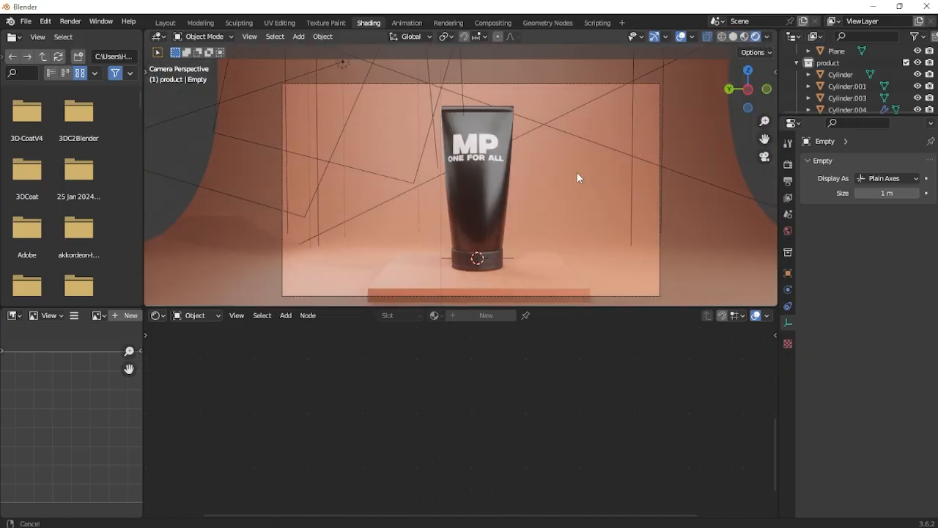
# Raise the Empty with the tube straight up along the global Z axis so the cap floats above the podium.
pyautogui.scroll(2, 511, 185)
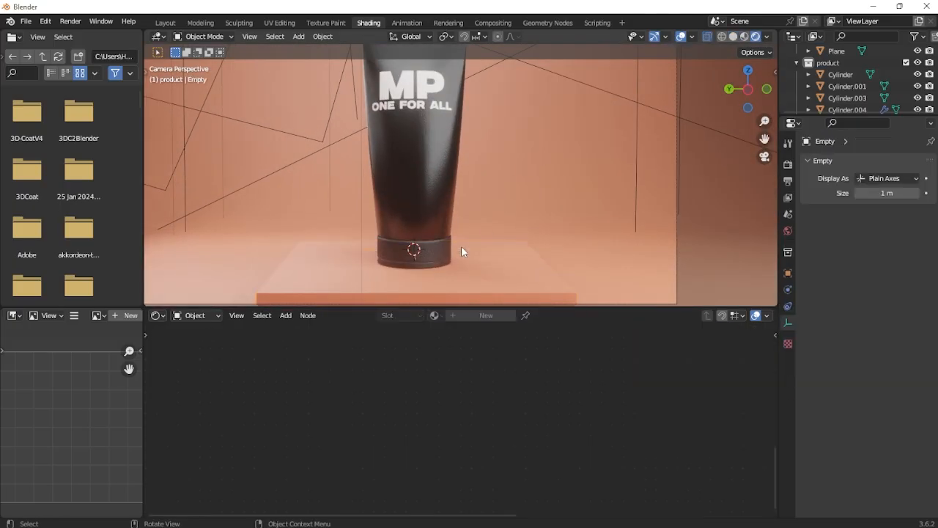
pyautogui.press('g')
pyautogui.press('z')
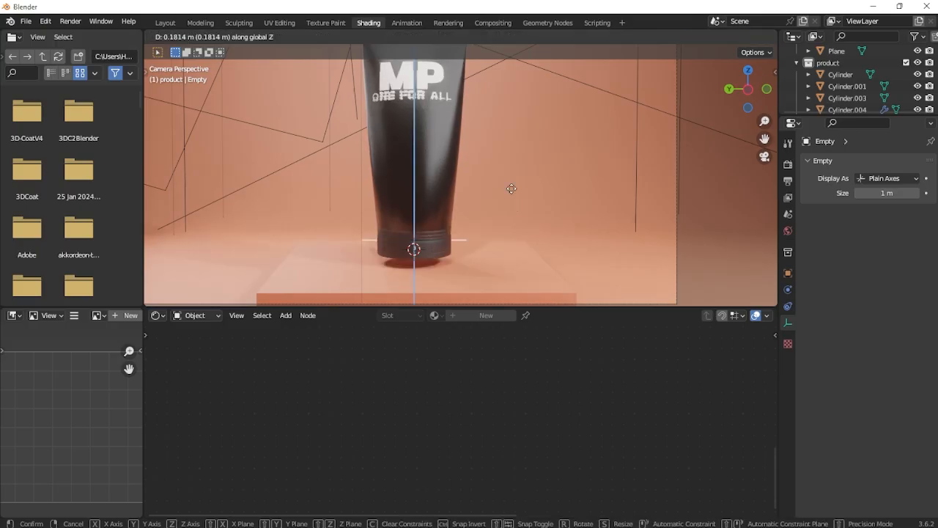
pyautogui.click(511, 178)
pyautogui.scroll(-2, 514, 181)
pyautogui.keyDown('shift'); pyautogui.moveTo(529, 164); pyautogui.dragTo(529, 170, button='middle'); pyautogui.keyUp('shift')
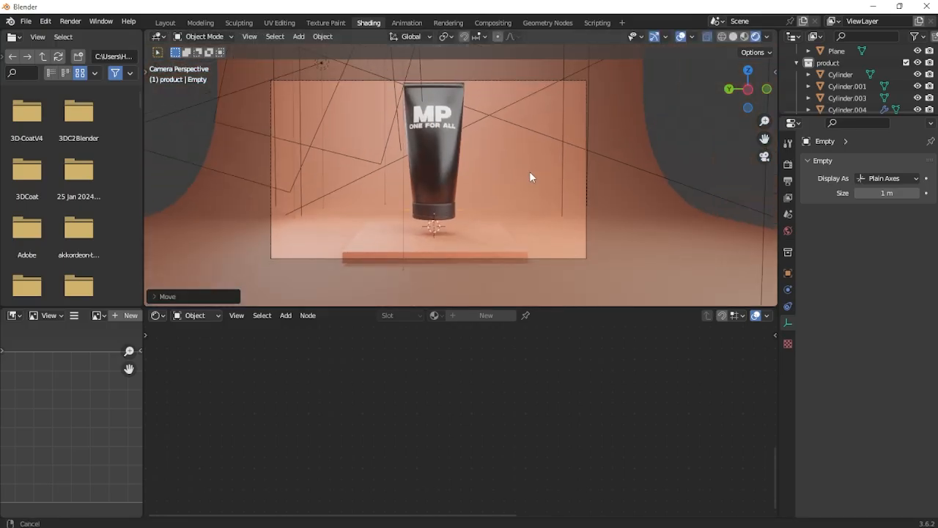
# Tilt the Empty with the tube just under 30° counterclockwise in camera view and shift it slightly so the cap floats over the podium.
pyautogui.press('r')
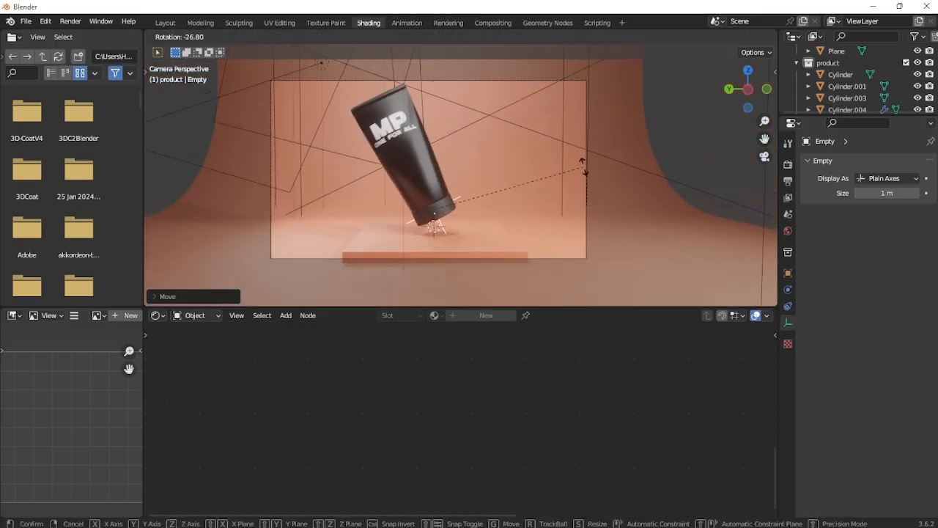
pyautogui.click(586, 168)
pyautogui.press('g')
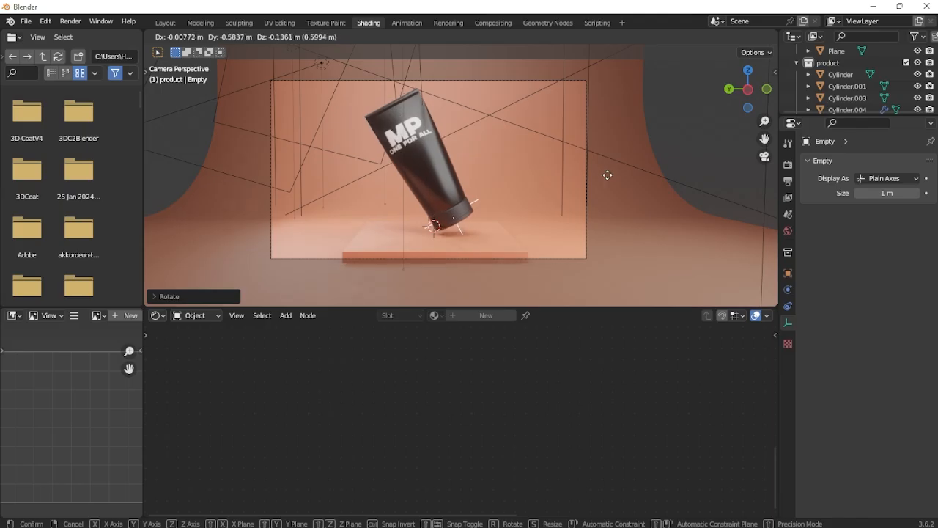
pyautogui.click(607, 177)
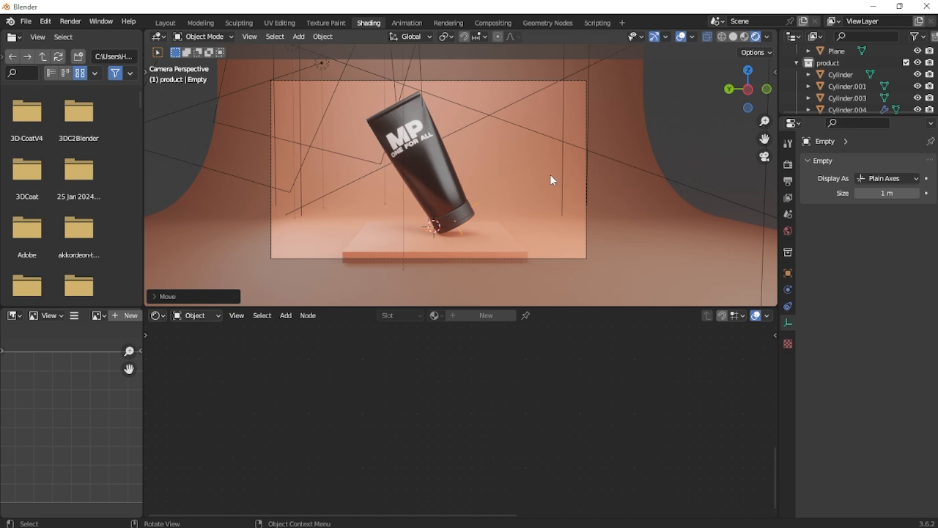
# Recolor the black Color Ramp stop at position 0.645 in the tube body's Material.001 to red.
pyautogui.click(421, 205)
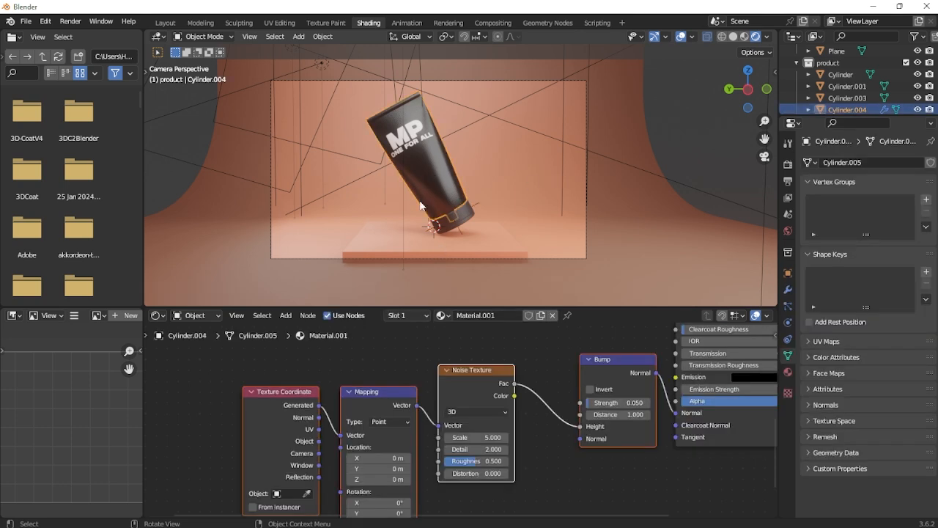
pyautogui.scroll(-1, 488, 429)
pyautogui.moveTo(507, 399); pyautogui.dragTo(288, 439, button='middle')
pyautogui.moveTo(369, 400); pyautogui.dragTo(373, 476, button='middle')
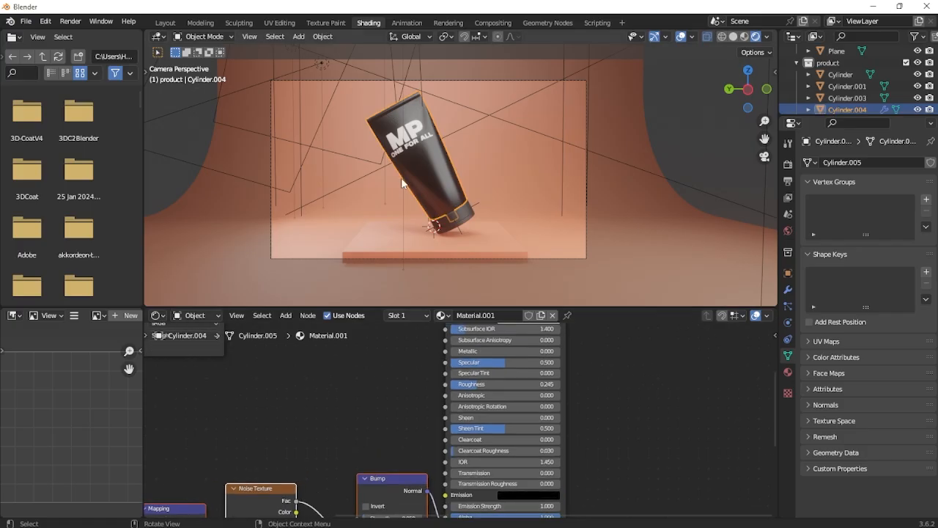
pyautogui.moveTo(432, 353); pyautogui.dragTo(451, 496, button='middle')
pyautogui.click(378, 416)
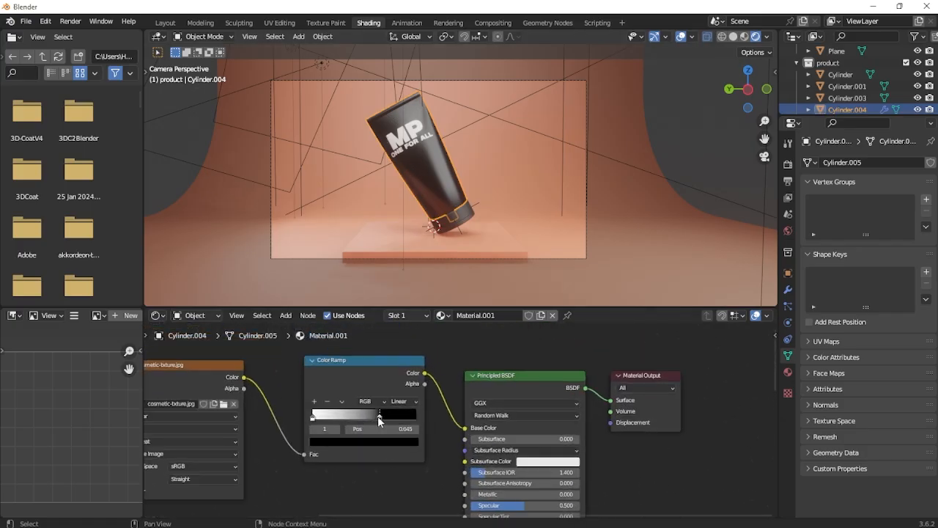
pyautogui.click(373, 441)
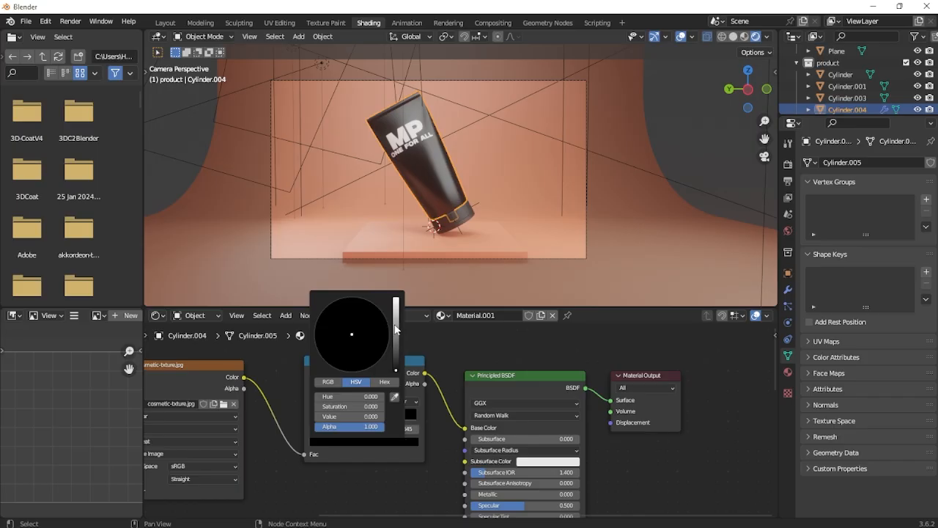
pyautogui.moveTo(396, 330); pyautogui.dragTo(350, 358)
# Clear the selection and examine the tube body's new color against the backdrop, close up and from farther away.
pyautogui.scroll(1, 523, 178)
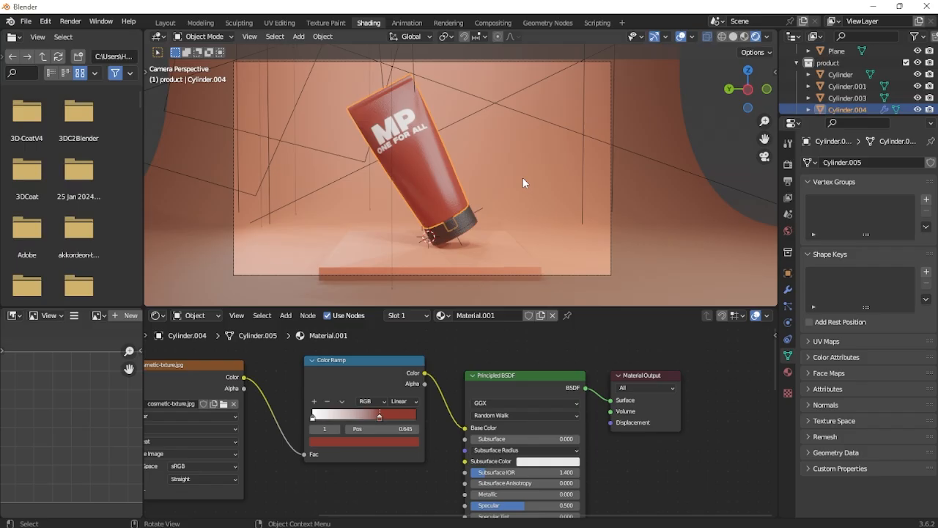
pyautogui.scroll(1, 524, 178)
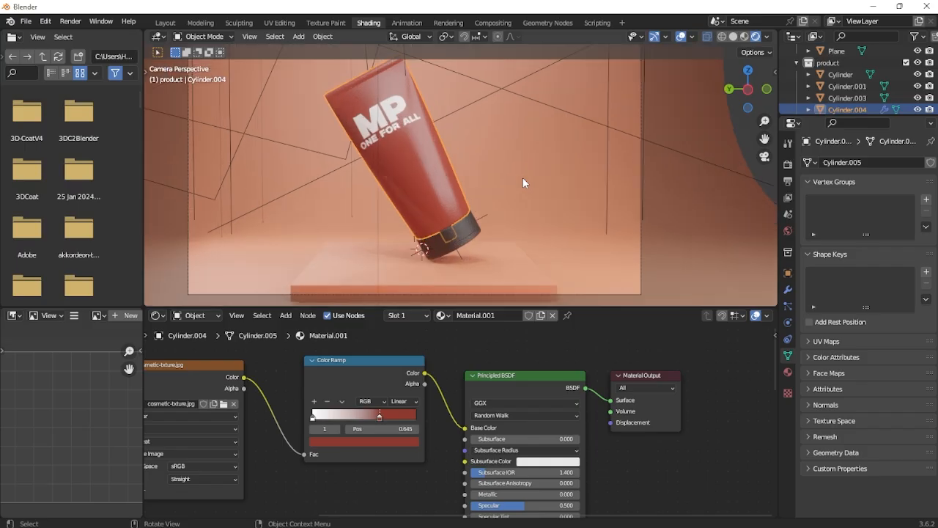
pyautogui.scroll(-3, 523, 178)
pyautogui.click(625, 152)
pyautogui.scroll(3, 423, 226)
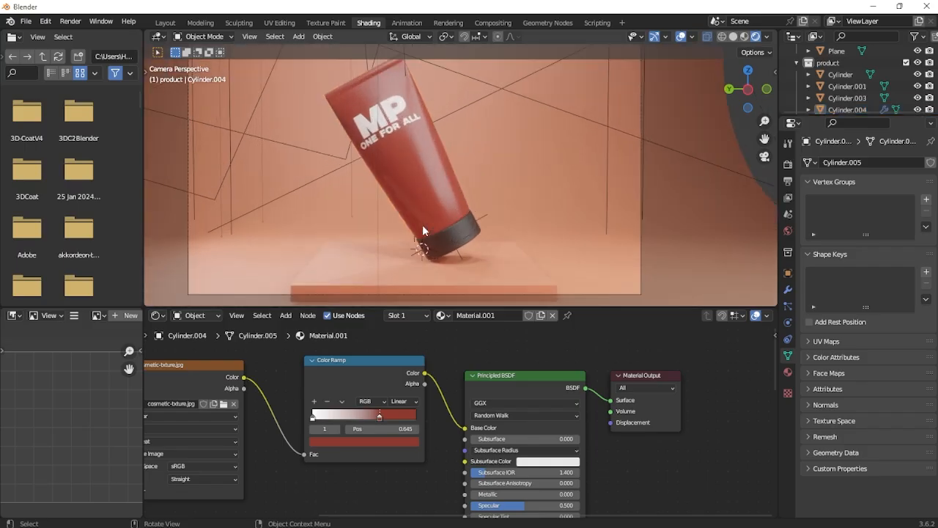
pyautogui.scroll(-3, 422, 224)
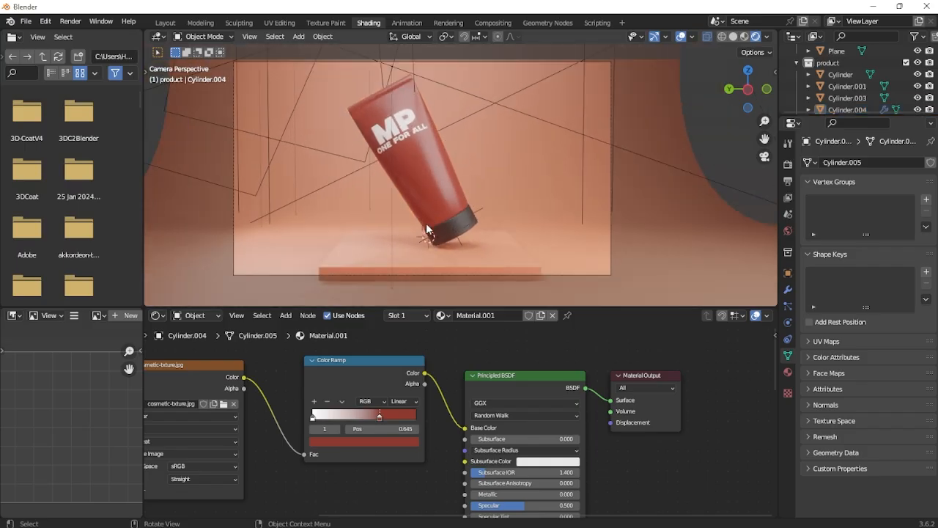
pyautogui.scroll(3, 426, 223)
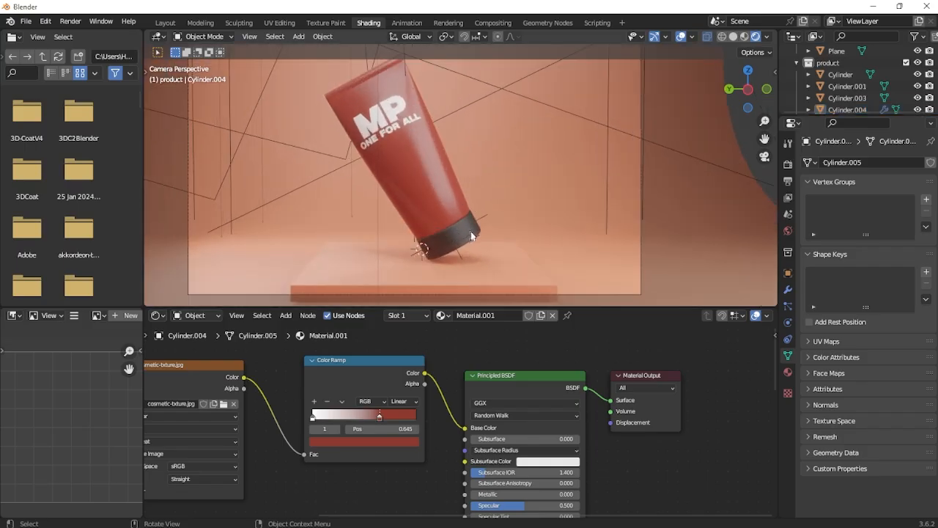
# Set the cap's base color to a very dark red with hue 0, saturation about 0.85 and value about 0.03, and check it against the tube.
pyautogui.click(471, 235)
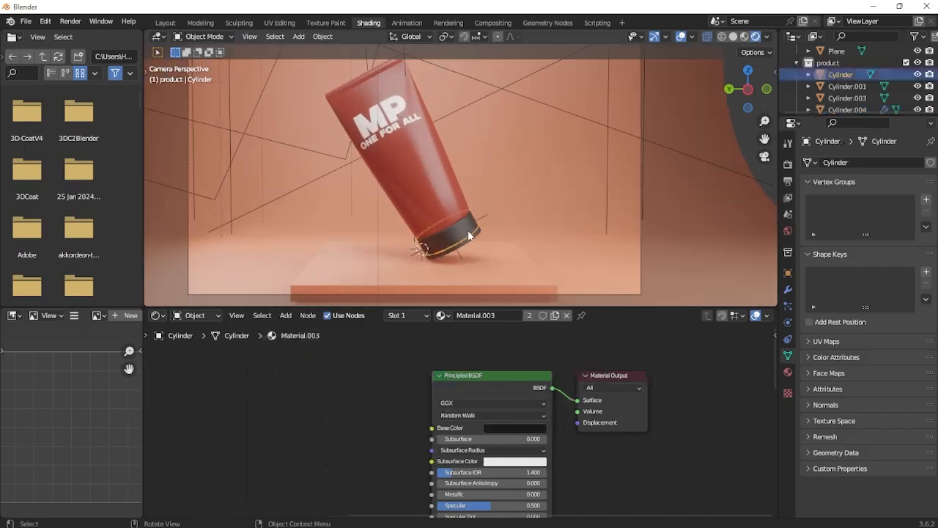
pyautogui.click(511, 427)
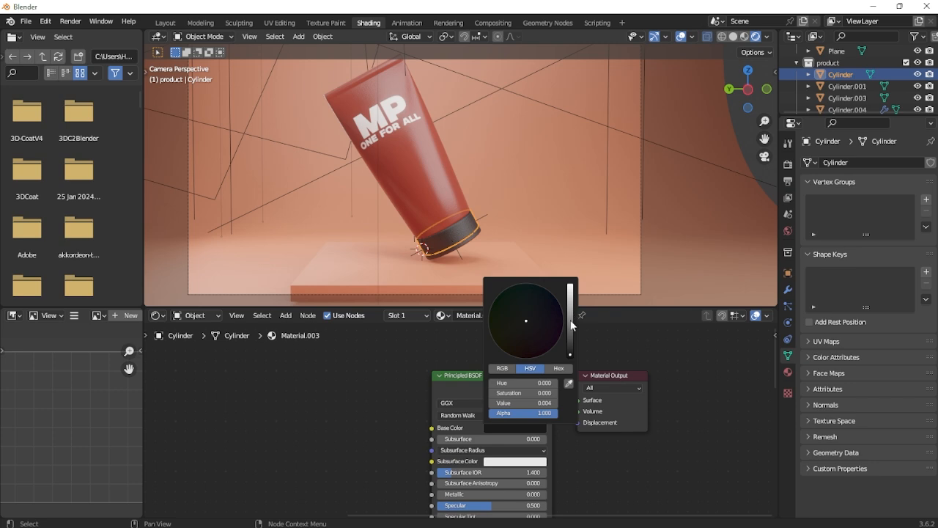
pyautogui.moveTo(571, 322)
pyautogui.mouseDown()
pyautogui.moveTo(570, 343)
pyautogui.moveTo(526, 354)
pyautogui.mouseUp()
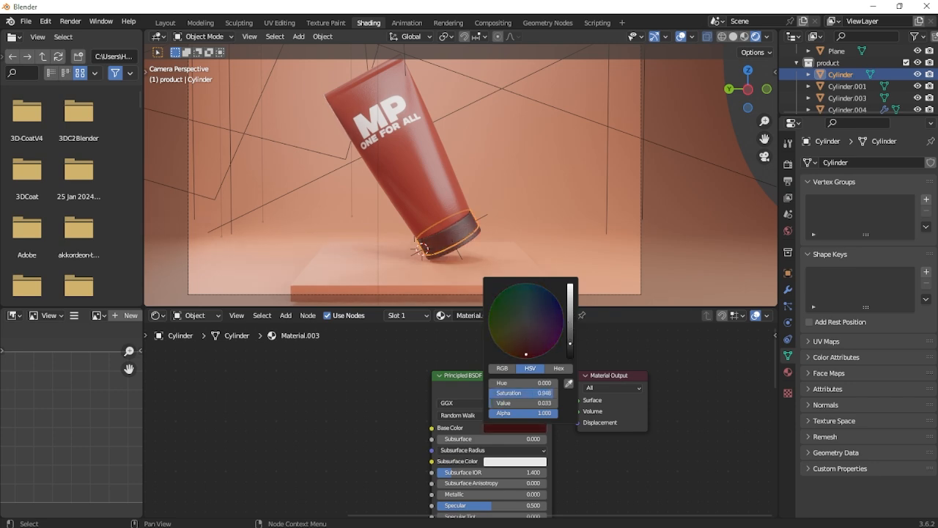
pyautogui.scroll(-3, 531, 181)
pyautogui.click(614, 119)
pyautogui.scroll(4, 463, 167)
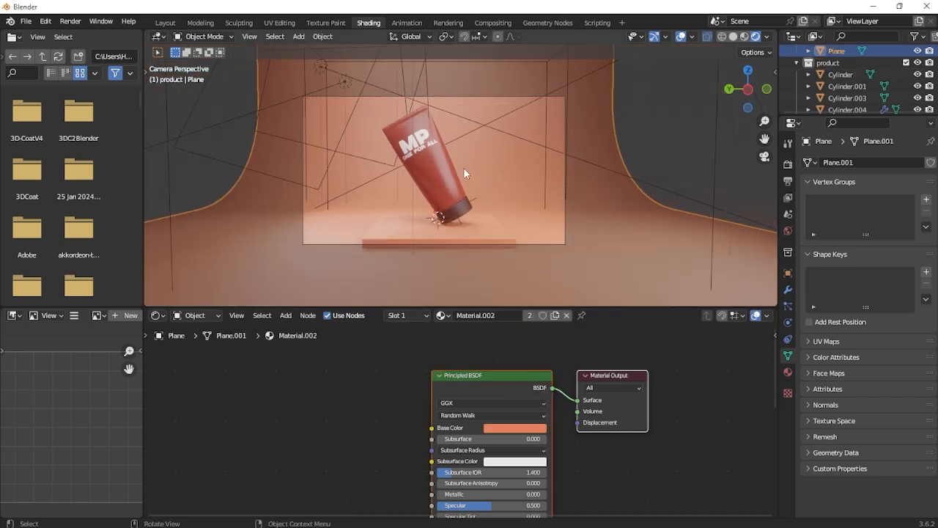
pyautogui.scroll(-3, 461, 173)
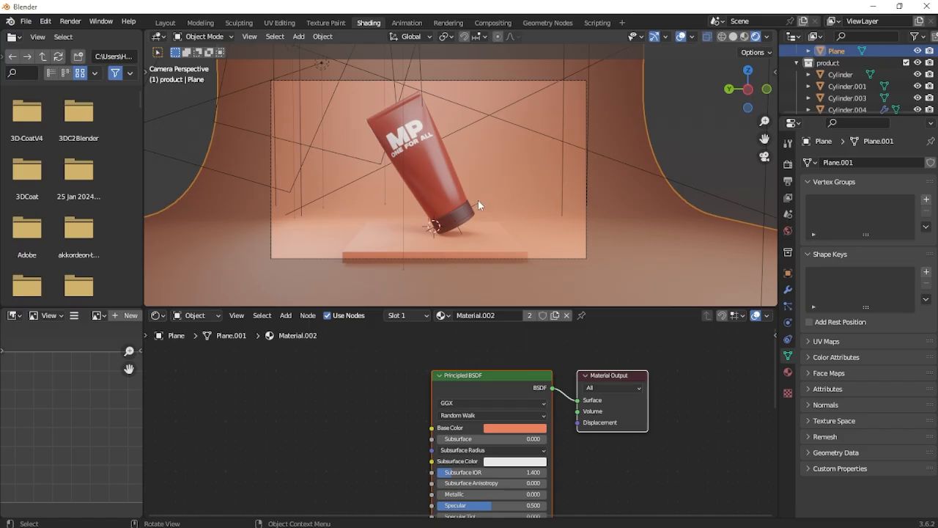
# Bring up the scene's render settings and collapse the Sampling and Ambient Occlusion sections.
pyautogui.click(788, 164)
pyautogui.click(809, 182)
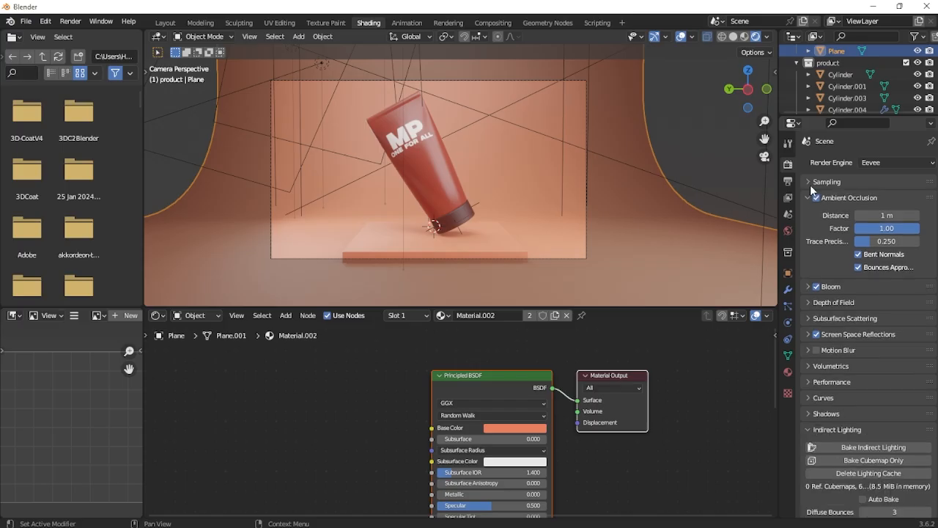
pyautogui.click(810, 198)
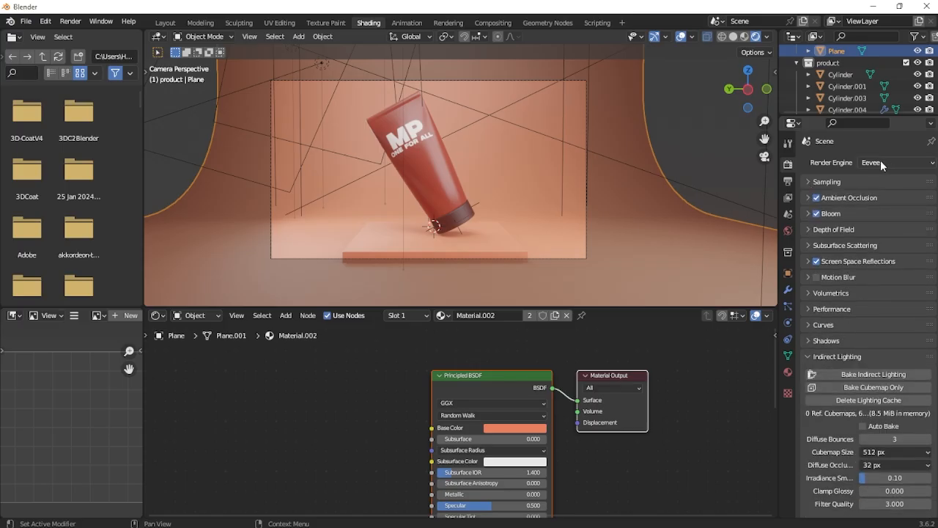
# Render the camera view as a still image and inspect the tube in the result close up and in full.
pyautogui.click(70, 21)
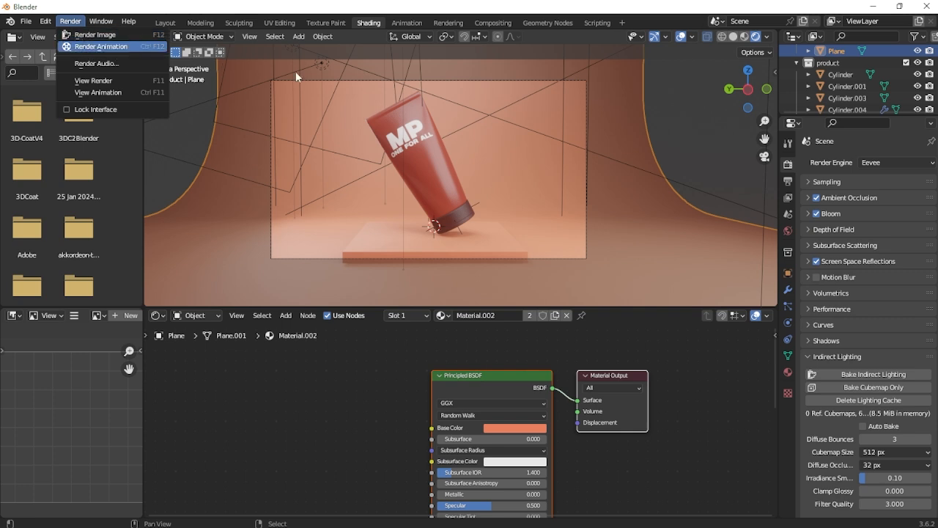
pyautogui.click(71, 22)
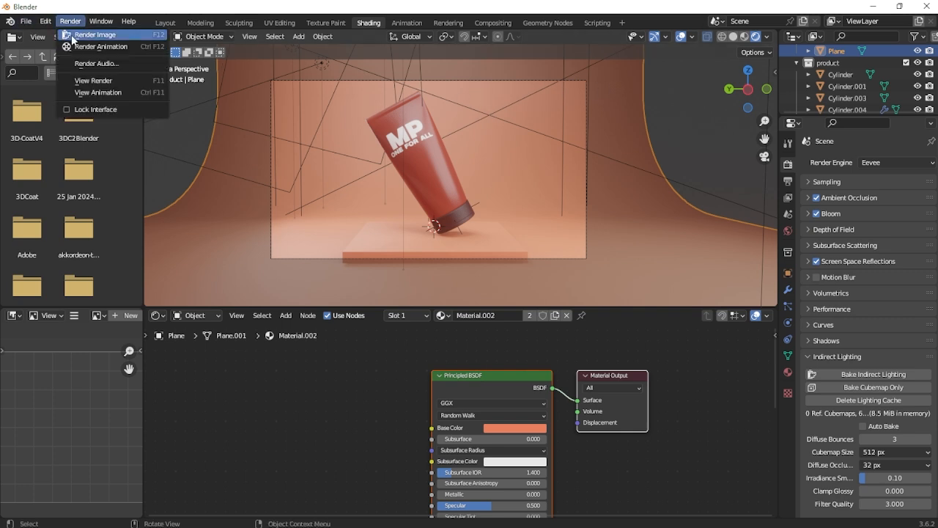
pyautogui.click(84, 35)
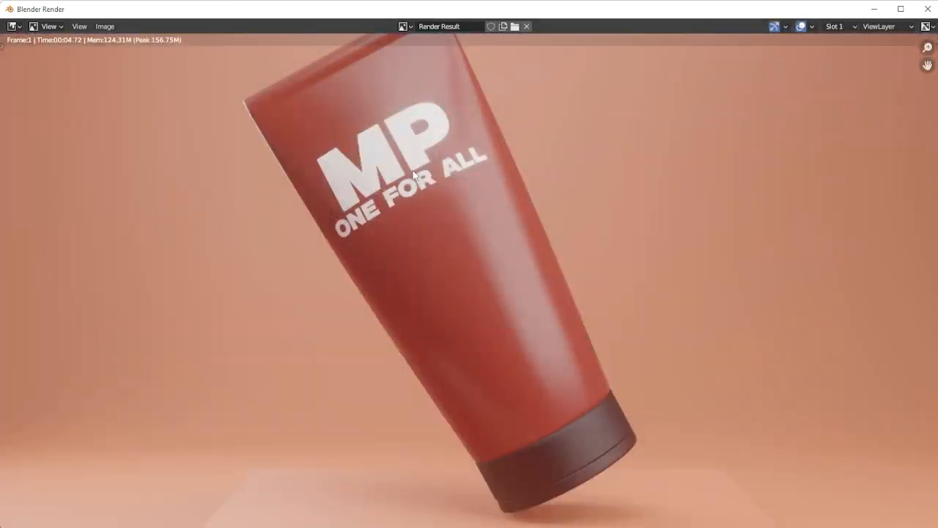
pyautogui.scroll(-6, 439, 213)
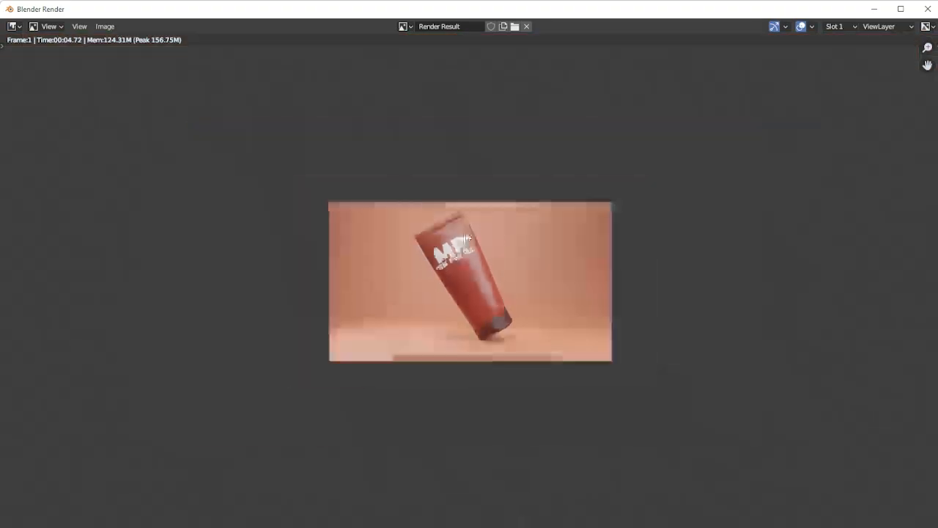
pyautogui.scroll(2, 472, 263)
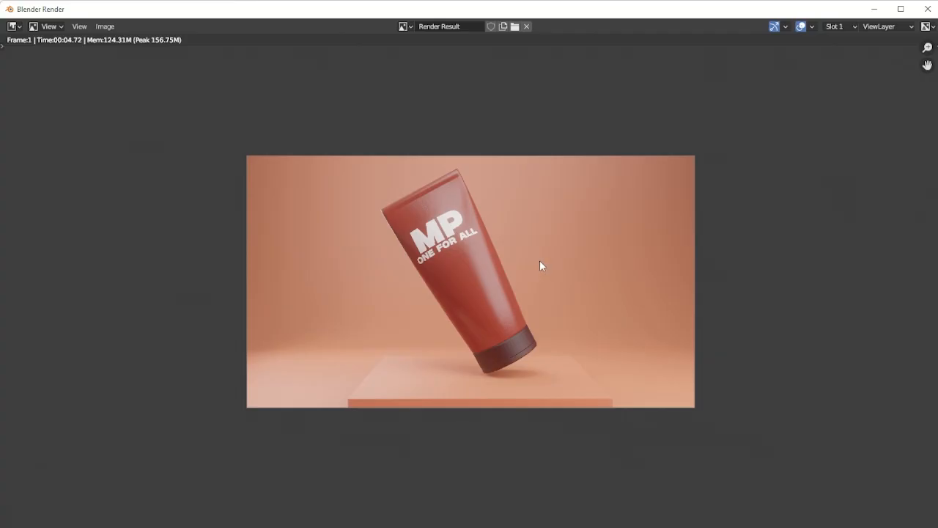
pyautogui.scroll(5, 520, 257)
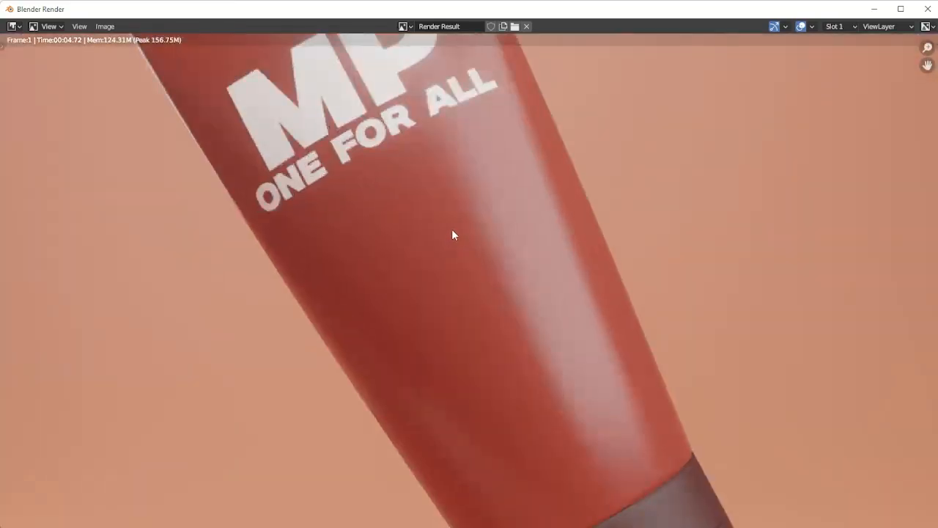
pyautogui.scroll(-2, 451, 232)
pyautogui.scroll(-1, 452, 235)
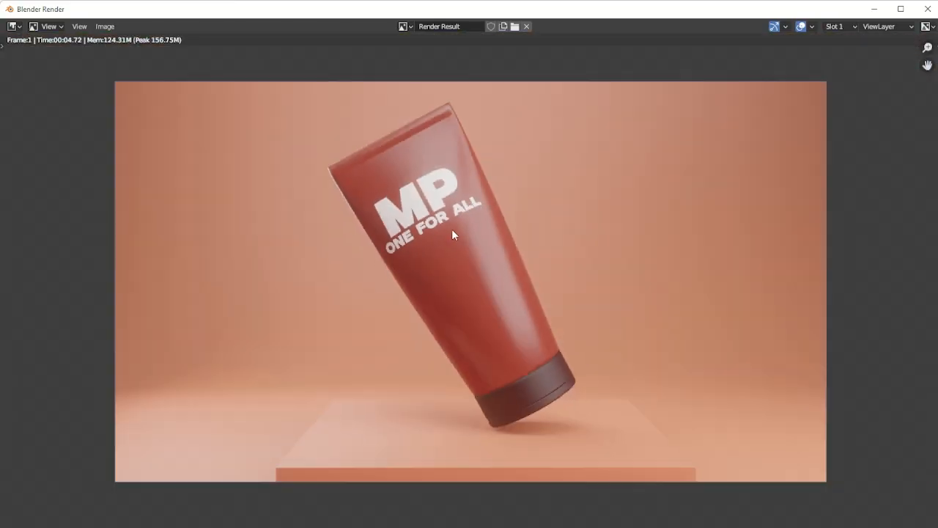